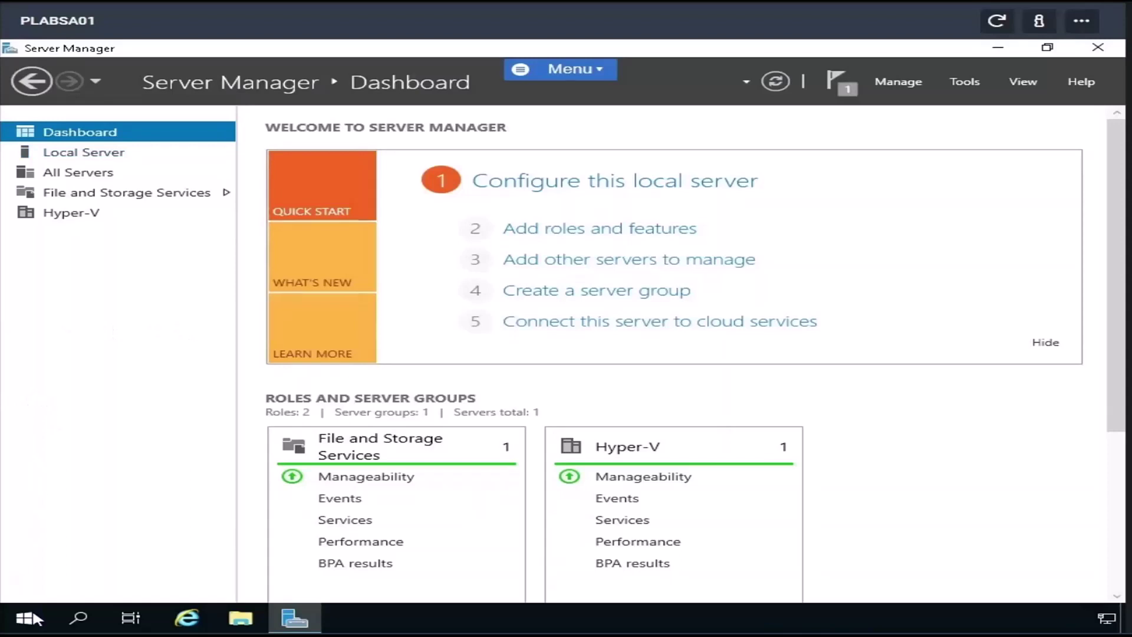
- Run a fresh Windows Update check from Settings; it reports the server is up to date
{"action": "left_click", "coordinate": [32, 624]}
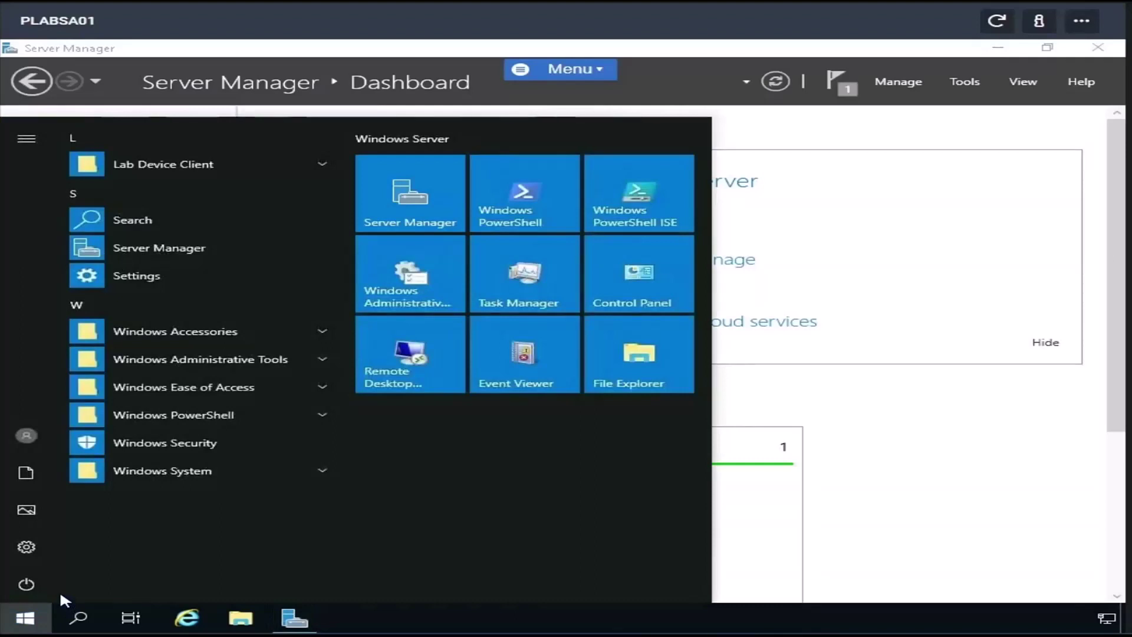
{"action": "type", "text": "Updates"}
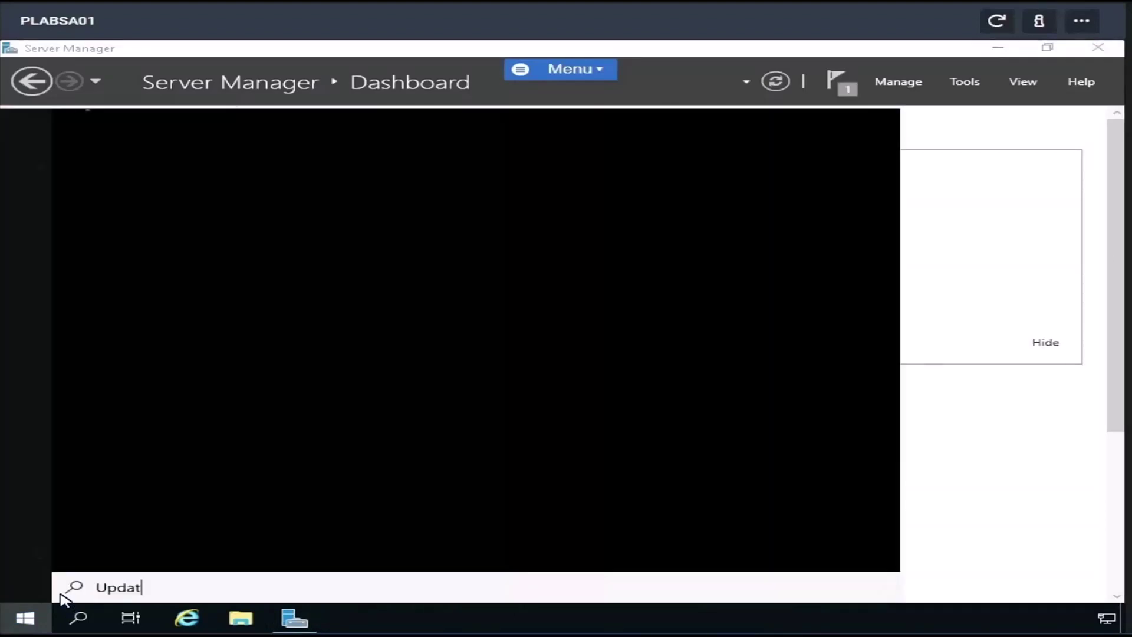
{"action": "left_click", "coordinate": [193, 209]}
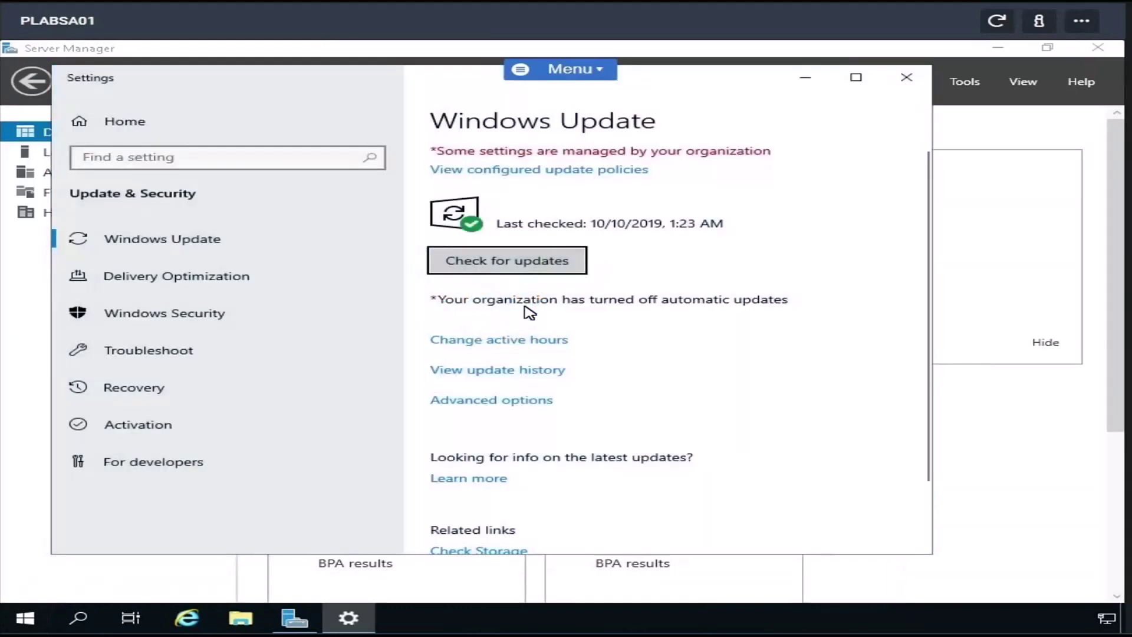
{"action": "left_click", "coordinate": [519, 273]}
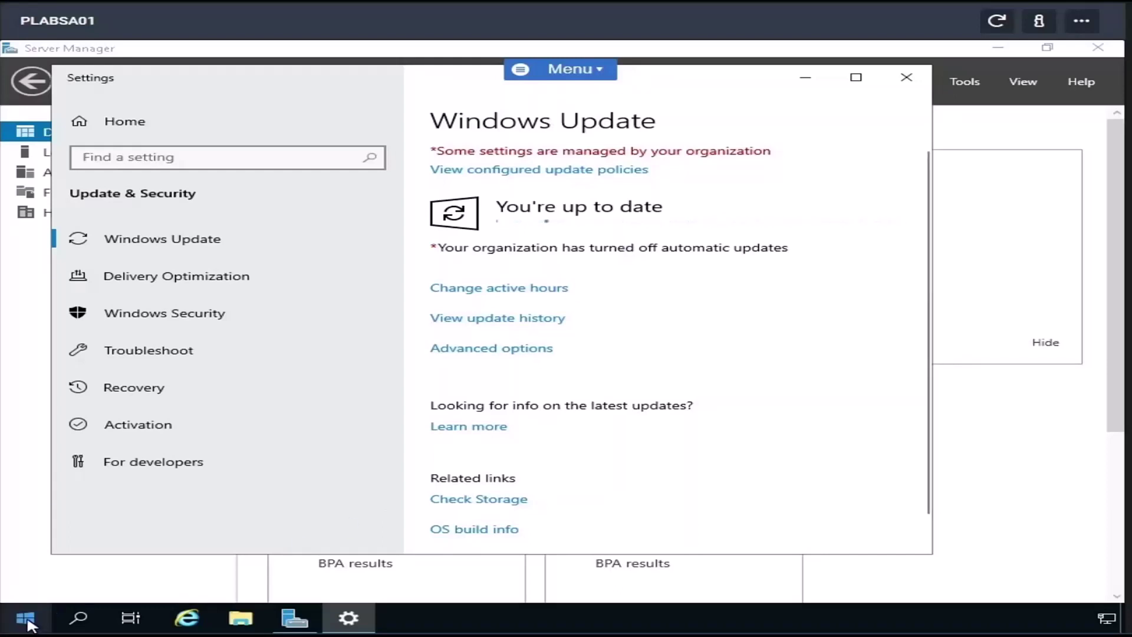
{"action": "left_click", "coordinate": [27, 620]}
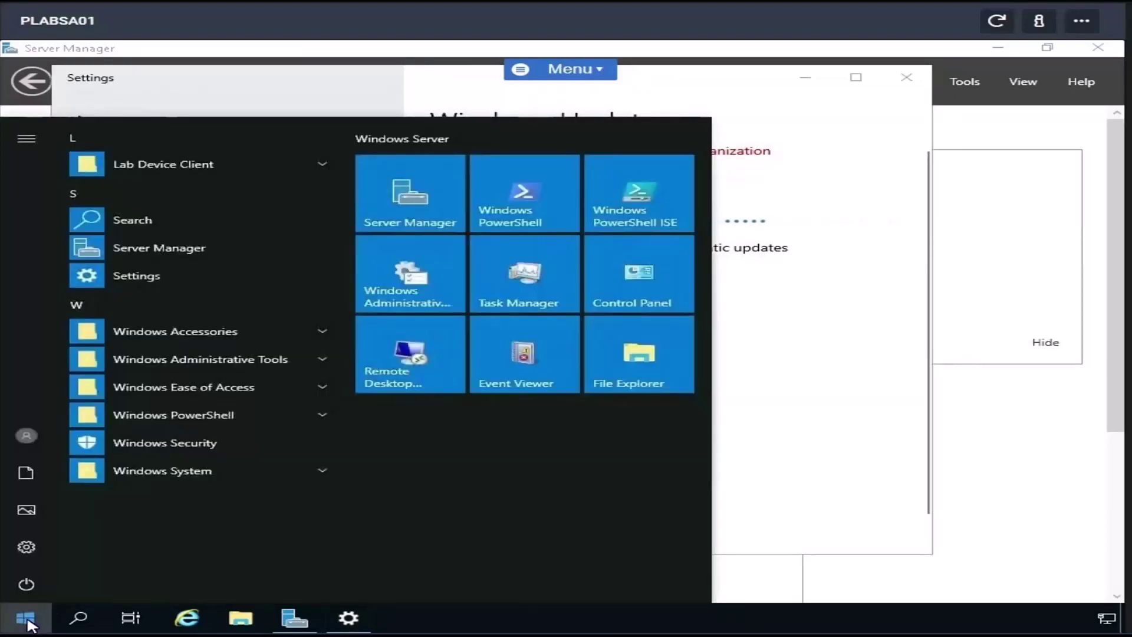
{"action": "type", "text": "Fir"}
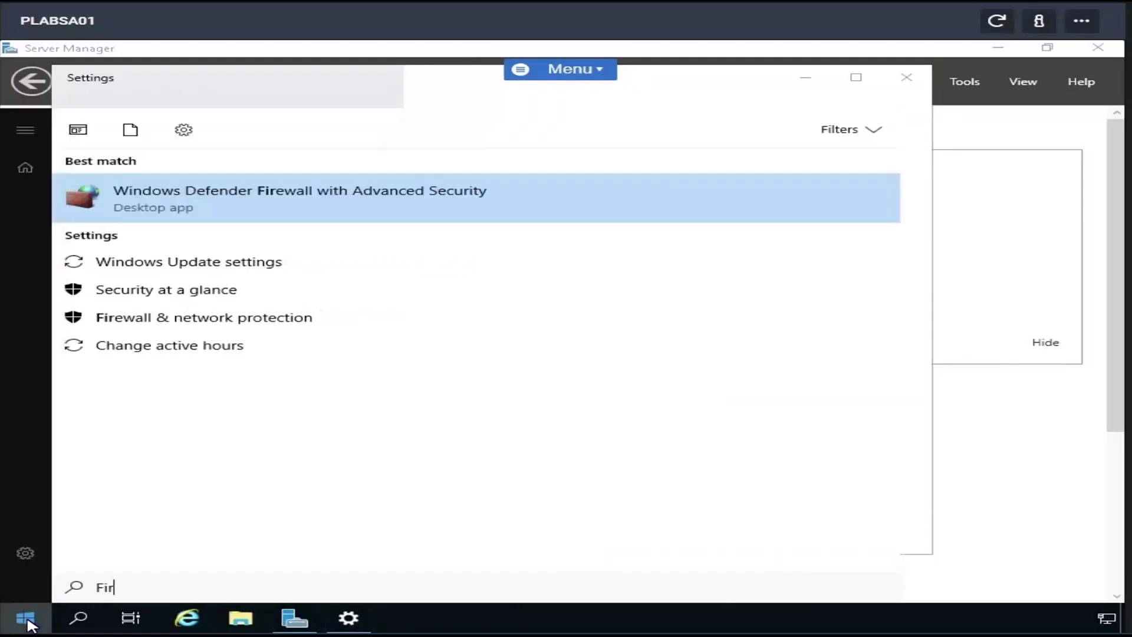
{"action": "type", "text": "ewall"}
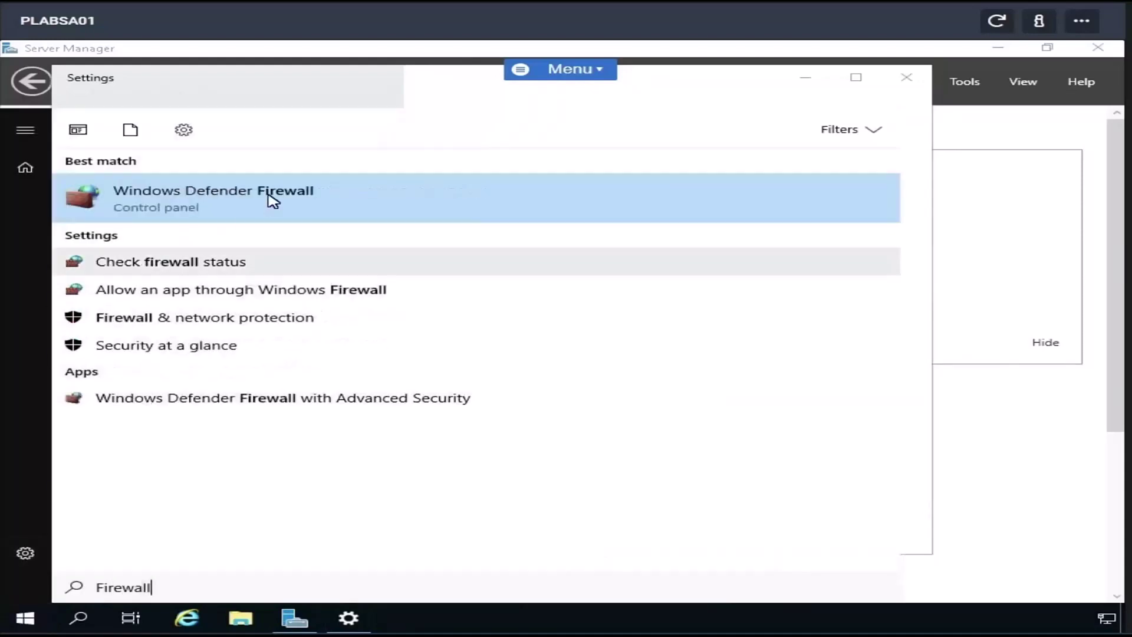
{"action": "left_click", "coordinate": [273, 201]}
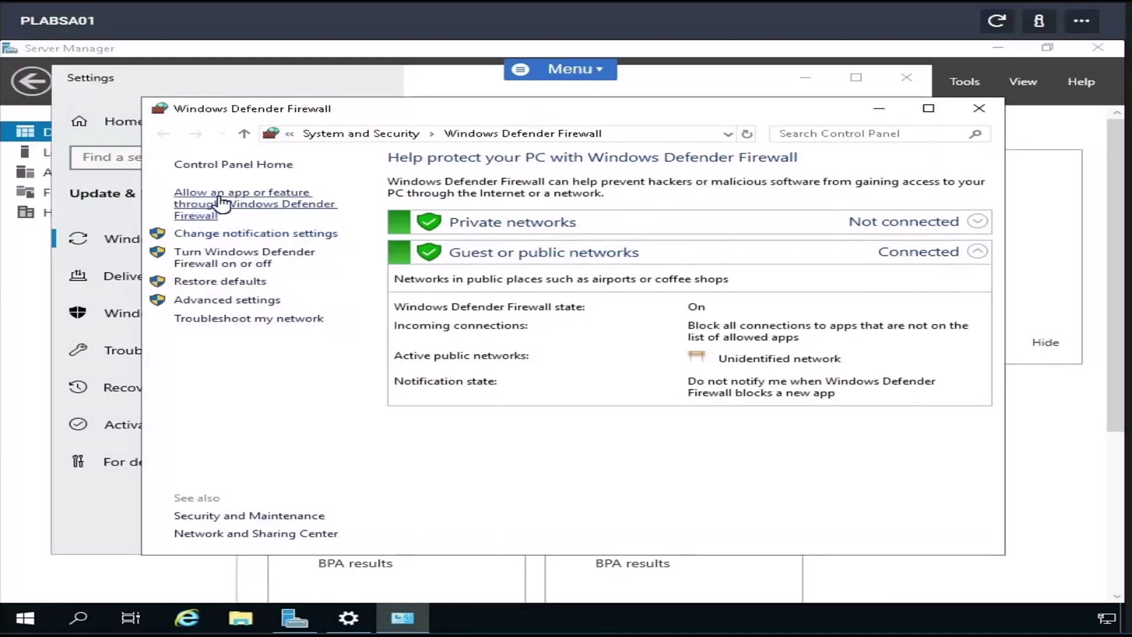
{"action": "left_click", "coordinate": [271, 207]}
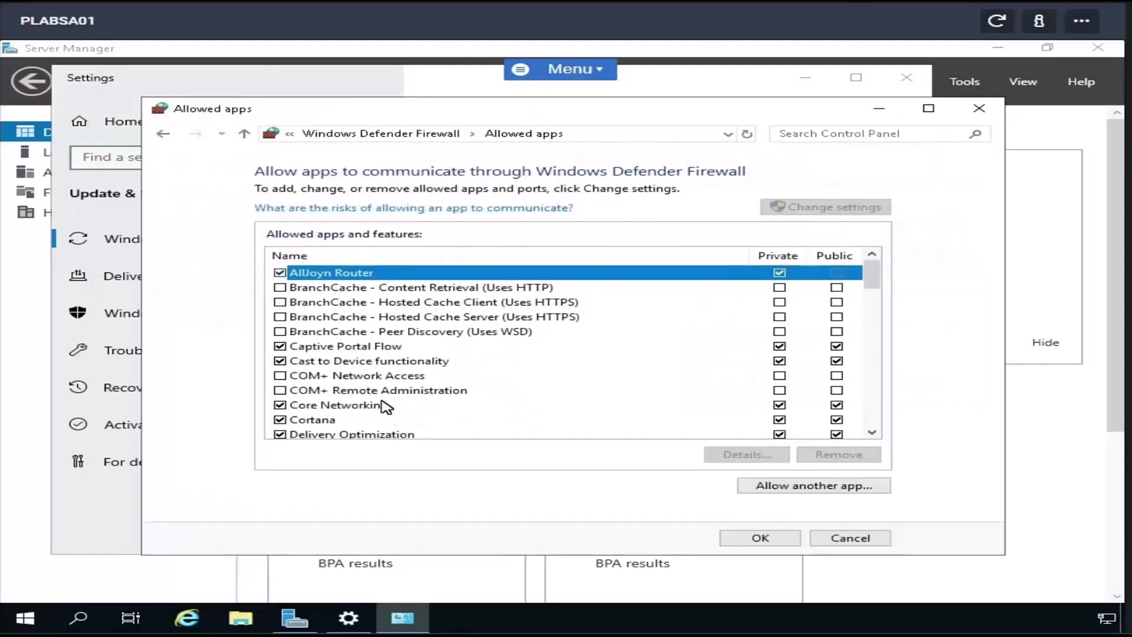
{"action": "scroll", "coordinate": [386, 406], "scroll_direction": "down", "scroll_amount": 10}
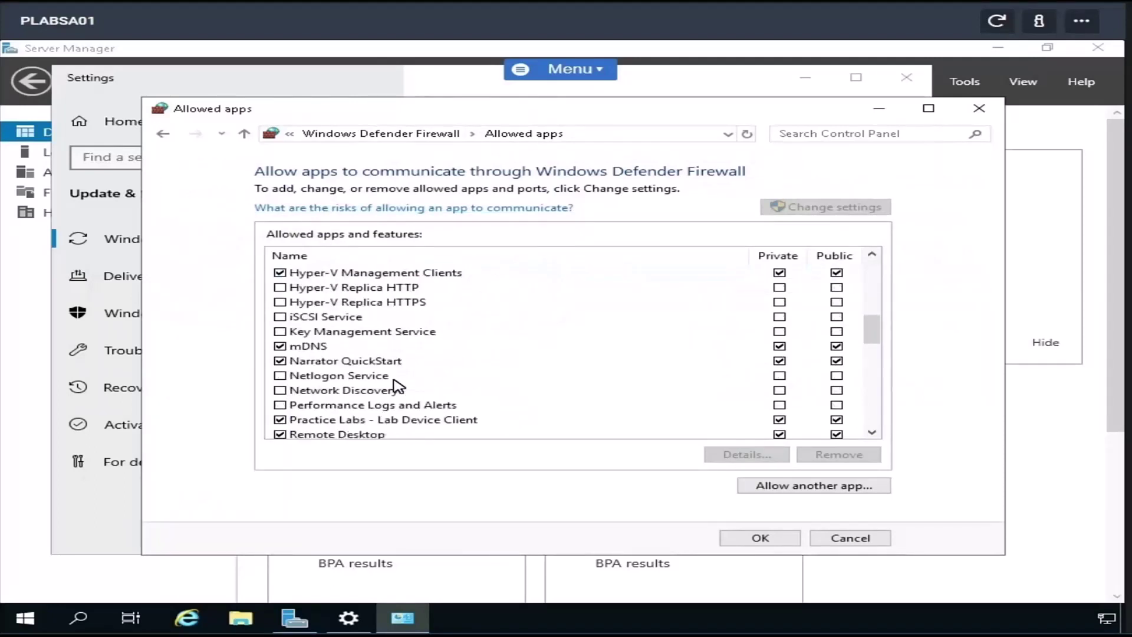
{"action": "scroll", "coordinate": [398, 386], "scroll_direction": "down", "scroll_amount": 8}
{"action": "scroll", "coordinate": [769, 280], "scroll_direction": "down", "scroll_amount": 1}
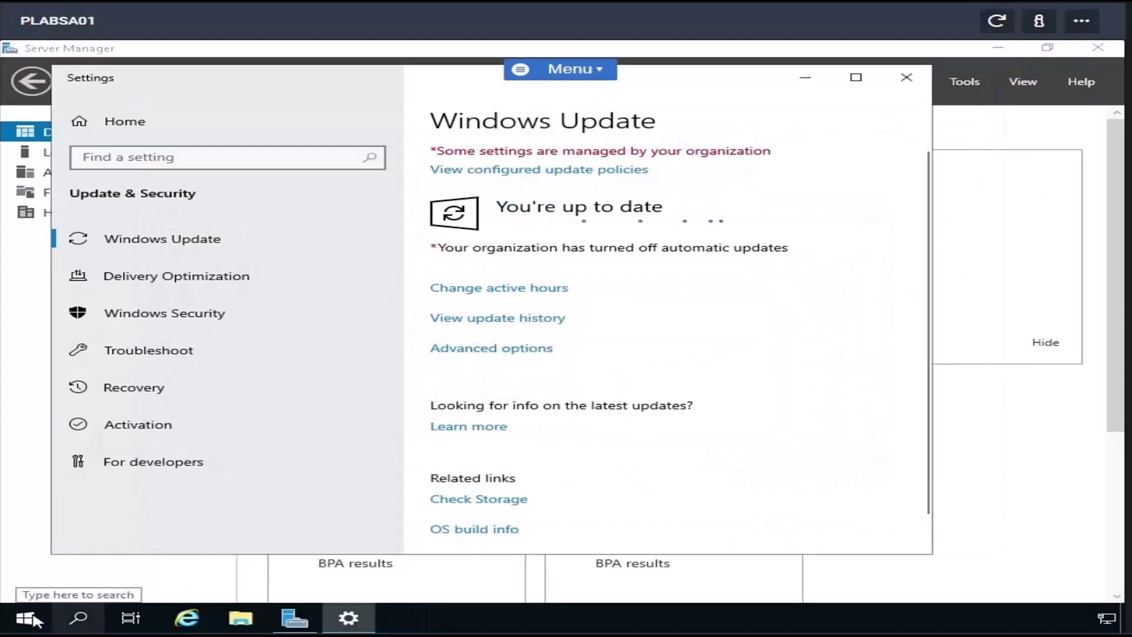
- Open Windows Defender Firewall with Advanced Security and show its Inbound Rules list
{"action": "left_click", "coordinate": [27, 617]}
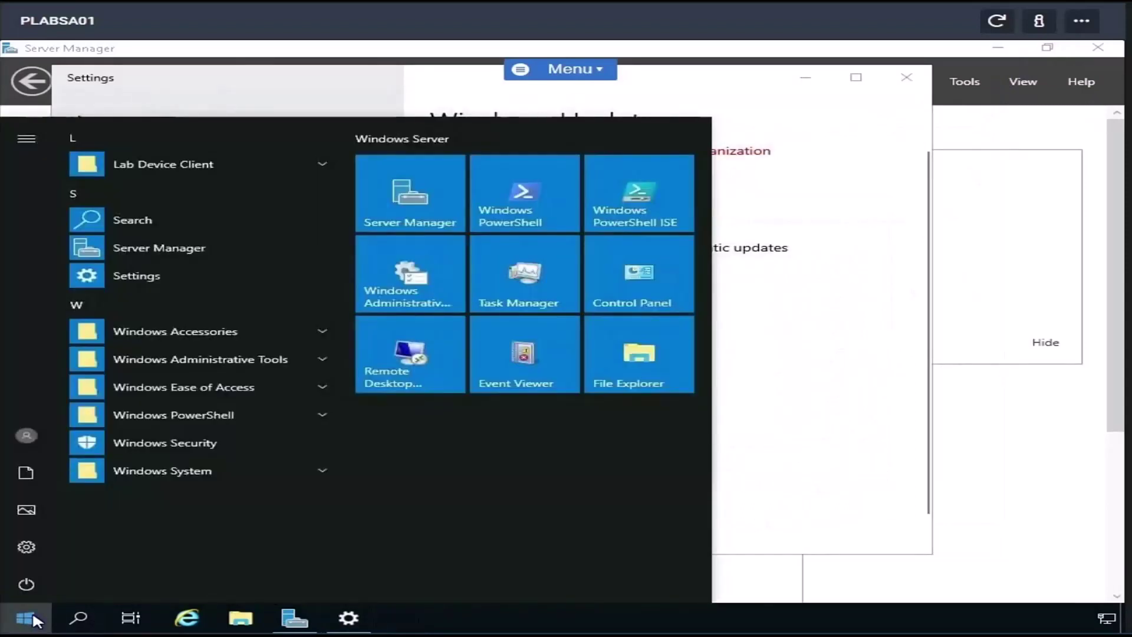
{"action": "type", "text": "Advanced F"}
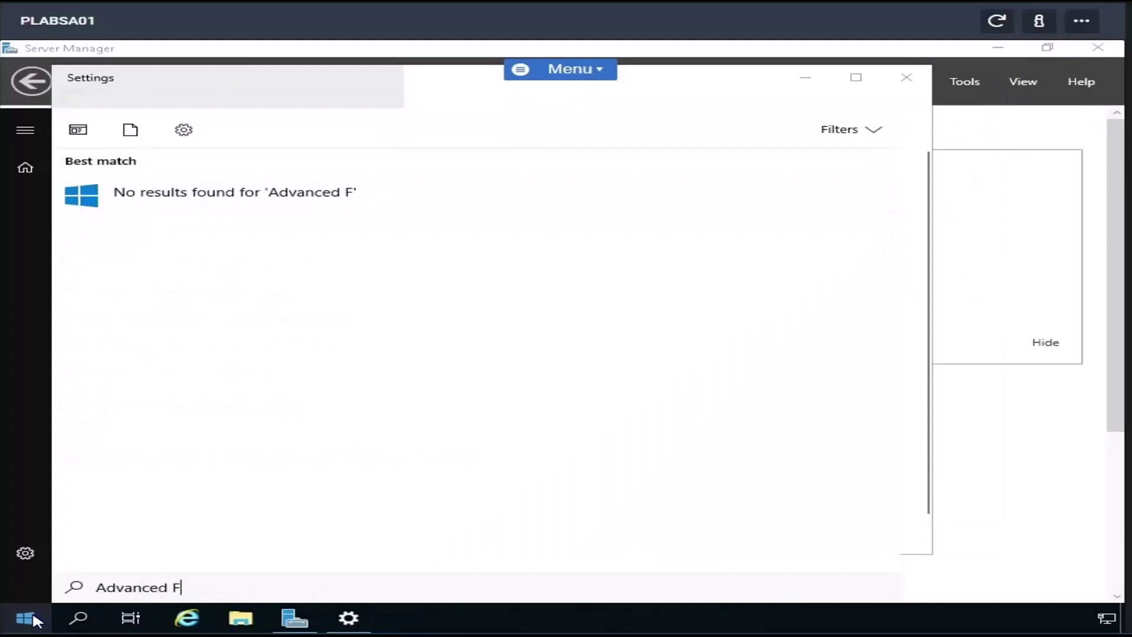
{"action": "key", "text": "BackSpace"}
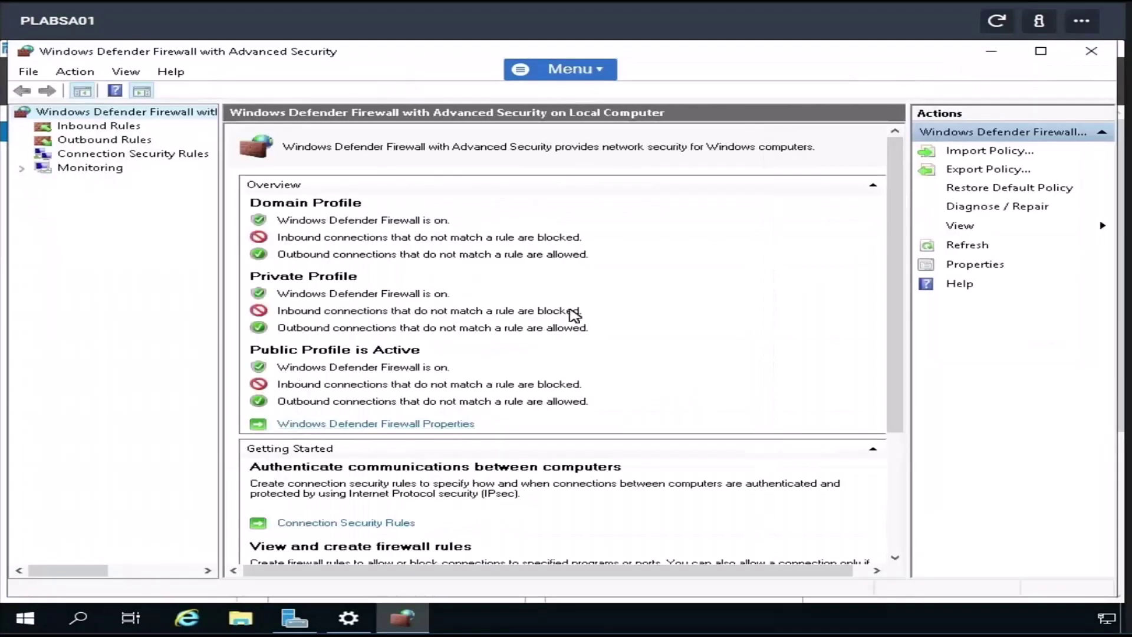
{"action": "left_click", "coordinate": [83, 127]}
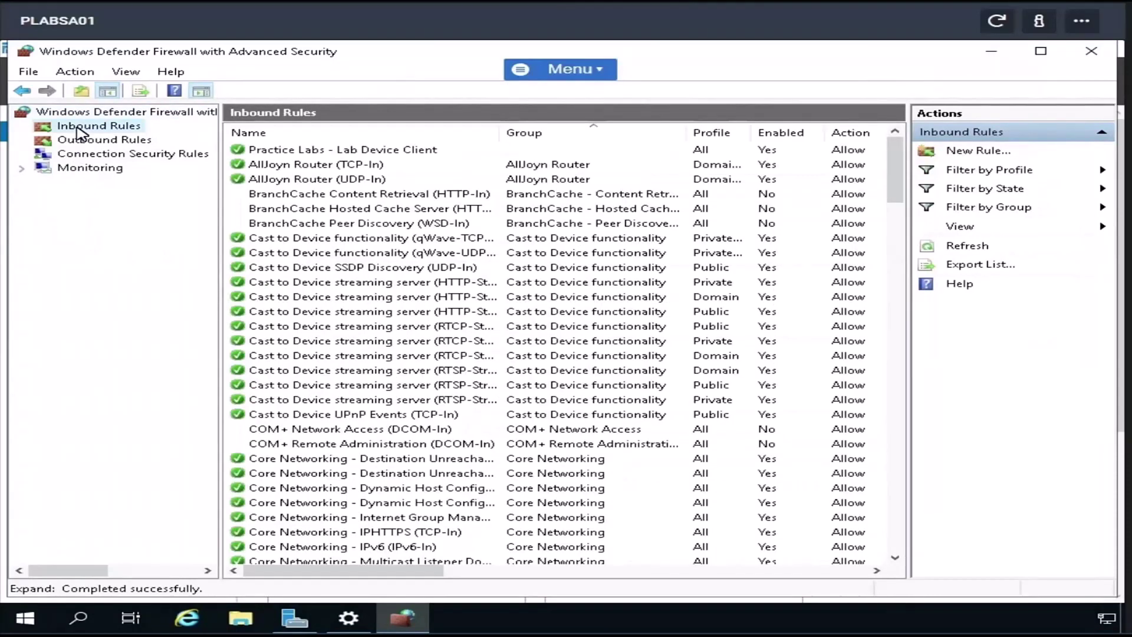
- Start a new inbound Port rule for TCP port 22, then abandon the wizard unsaved
{"action": "right_click", "coordinate": [77, 128]}
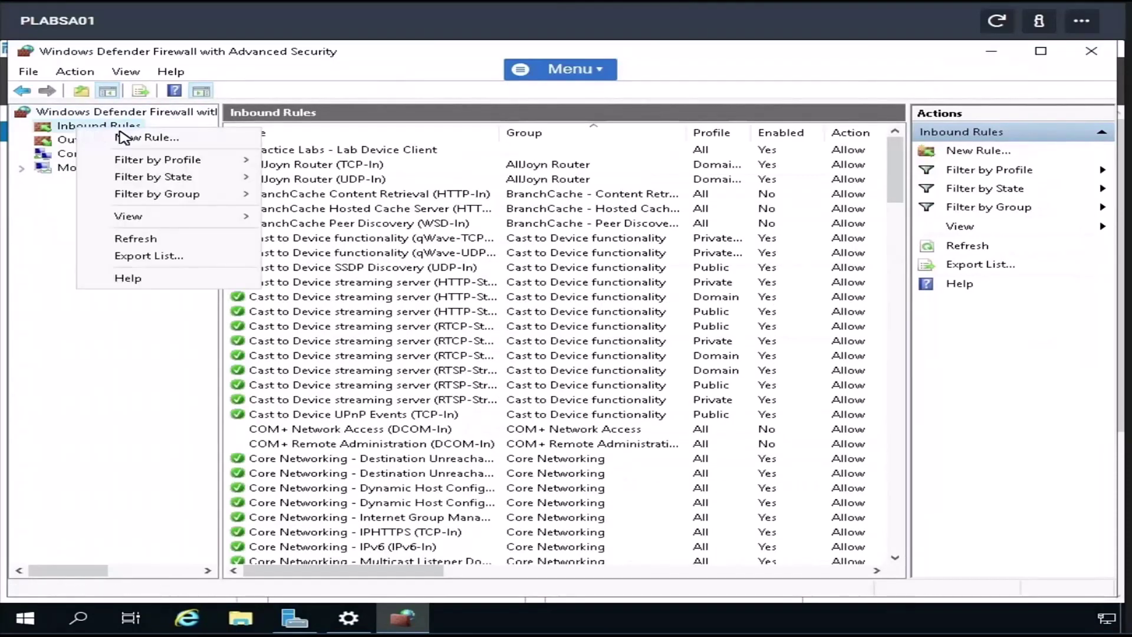
{"action": "left_click", "coordinate": [155, 142]}
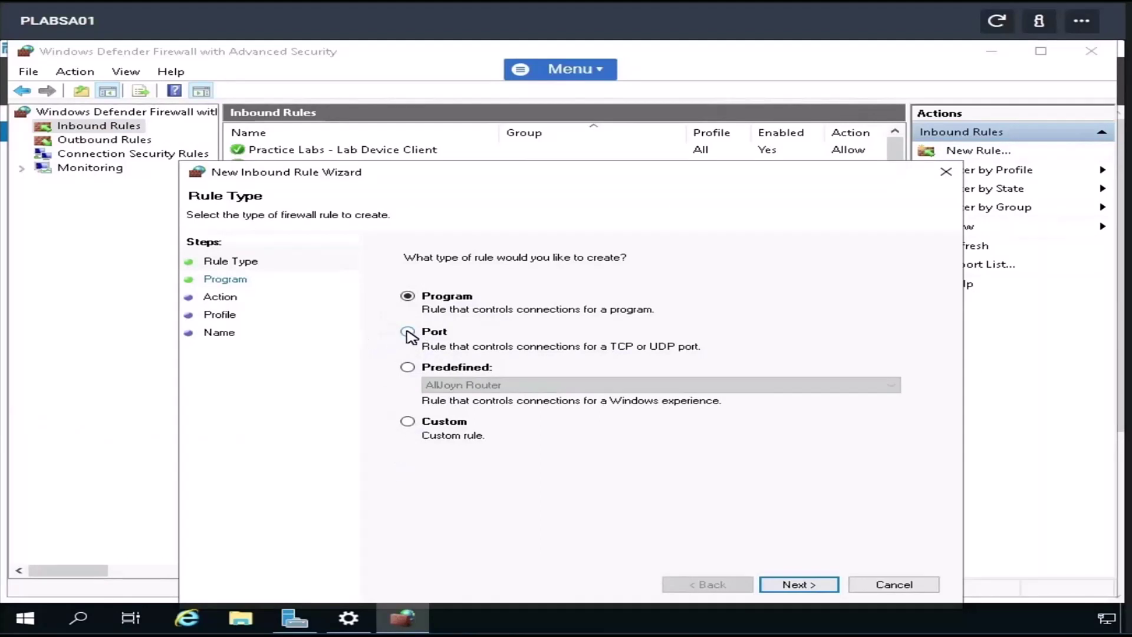
{"action": "left_click", "coordinate": [407, 332]}
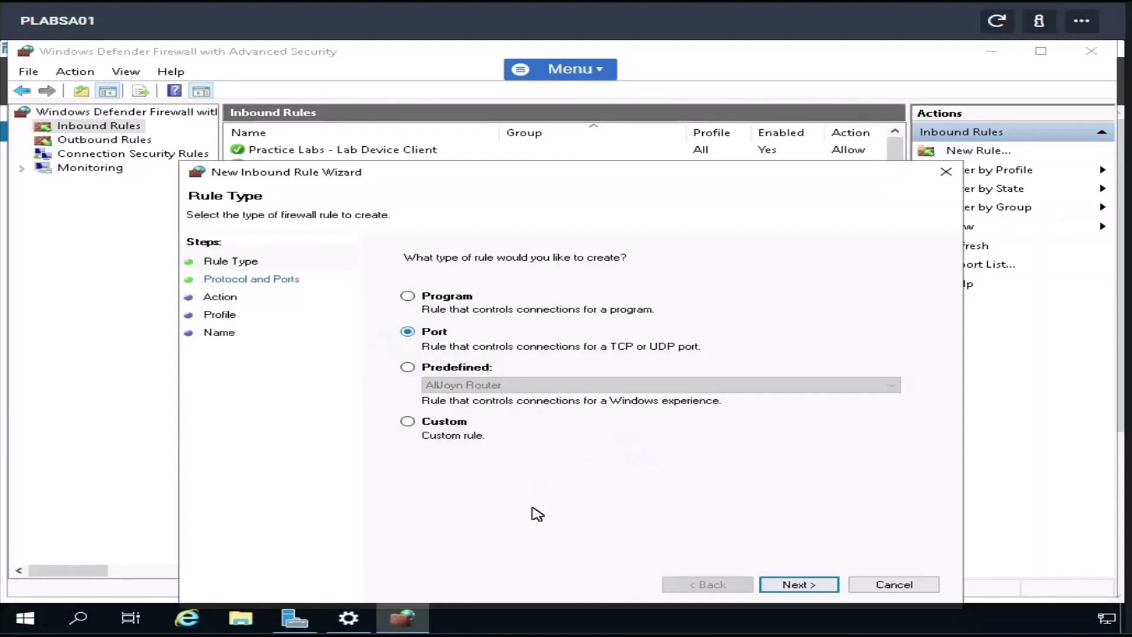
{"action": "left_click", "coordinate": [799, 584]}
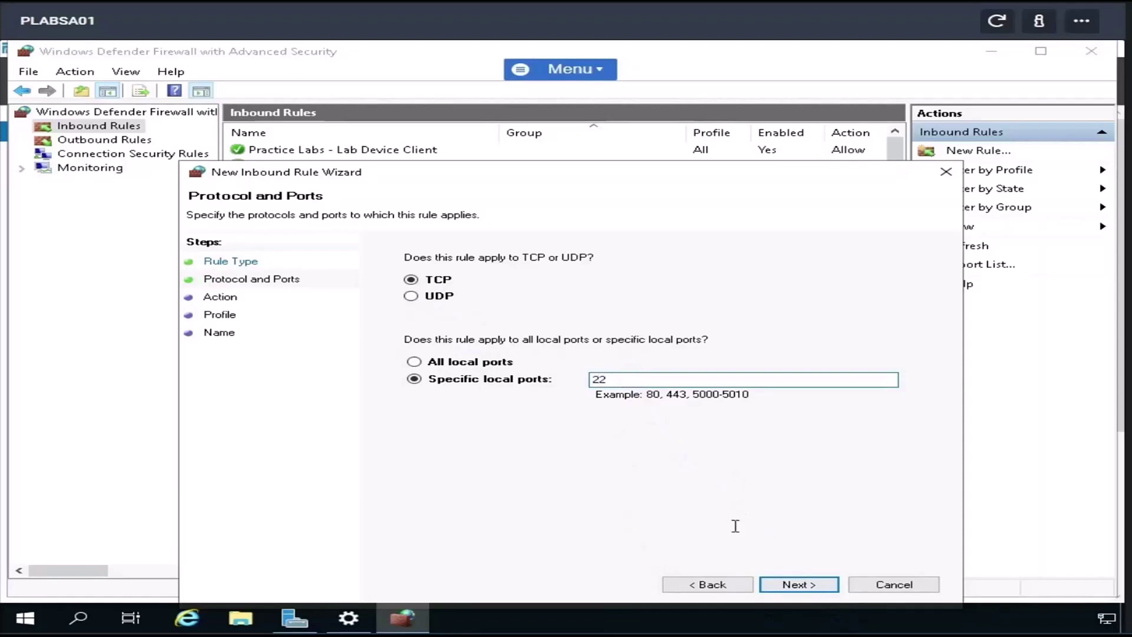
{"action": "left_click", "coordinate": [790, 586]}
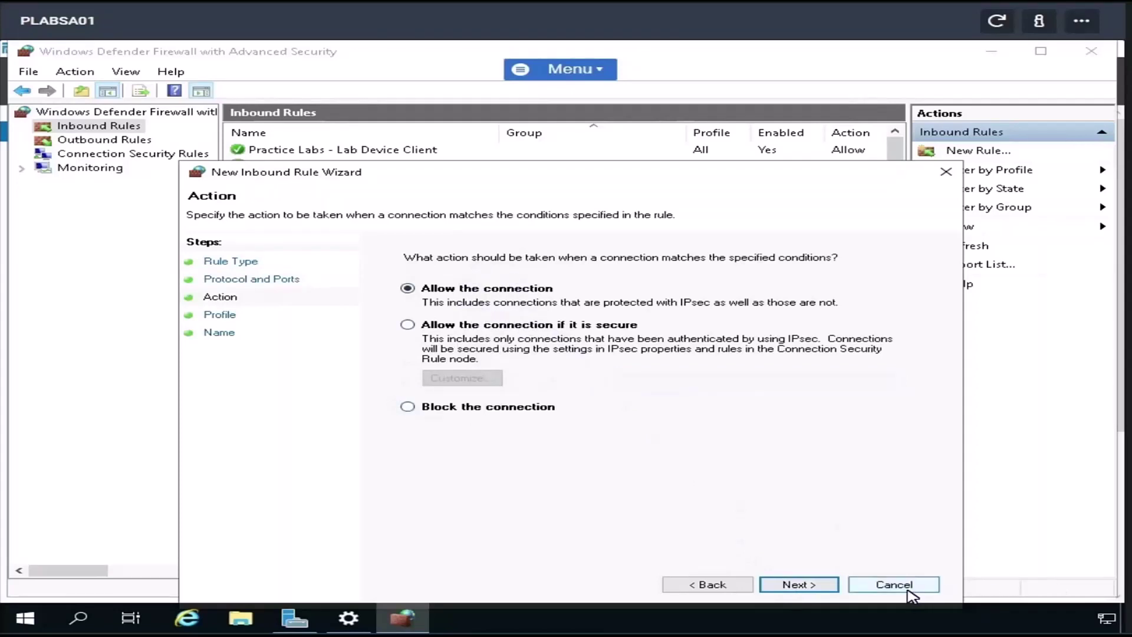
{"action": "key", "text": "Escape"}
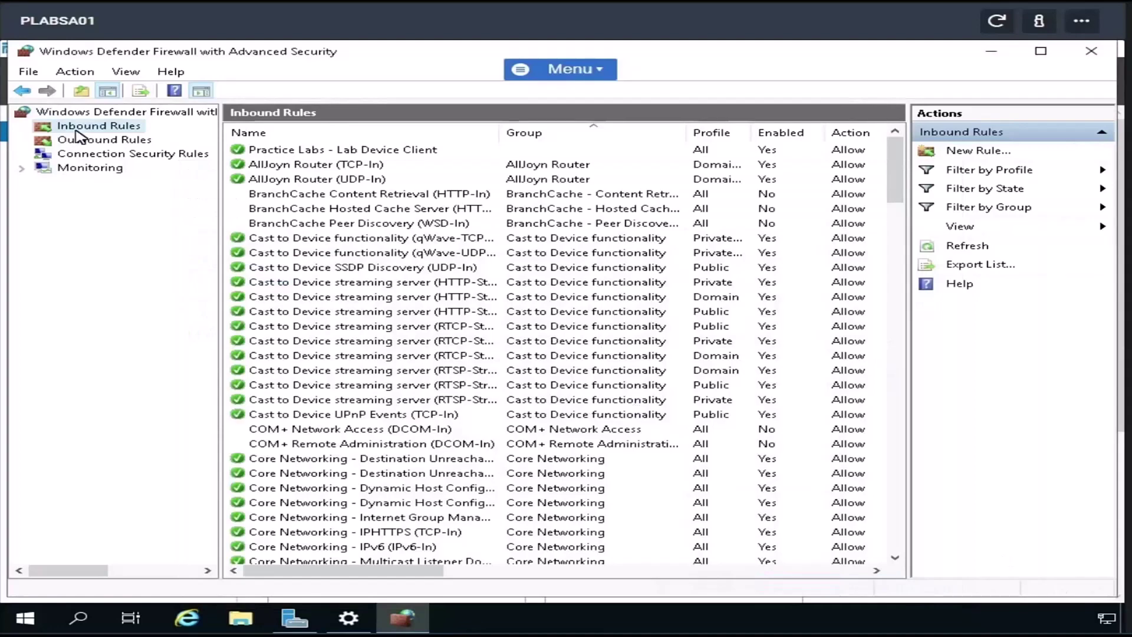
{"action": "right_click", "coordinate": [78, 130]}
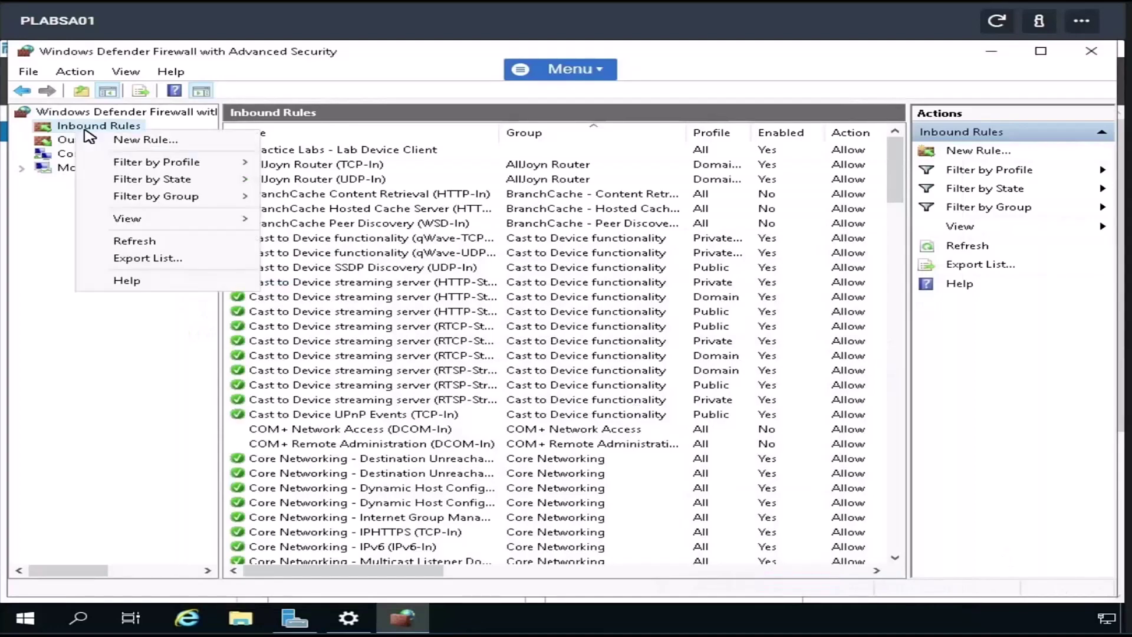
{"action": "left_click", "coordinate": [158, 146]}
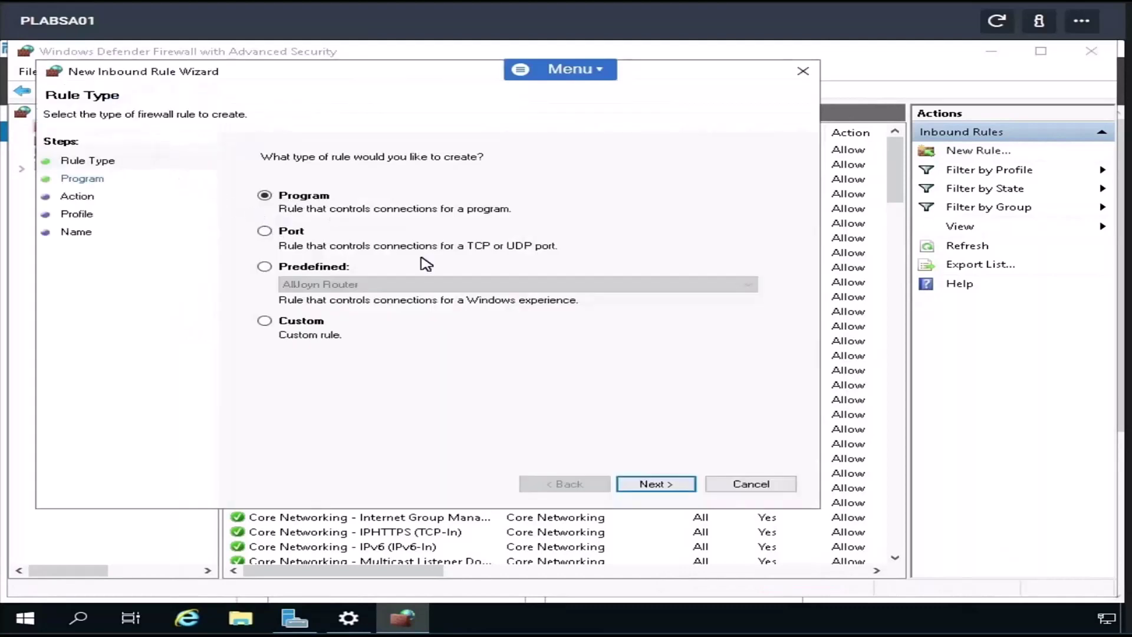
{"action": "left_click", "coordinate": [662, 483]}
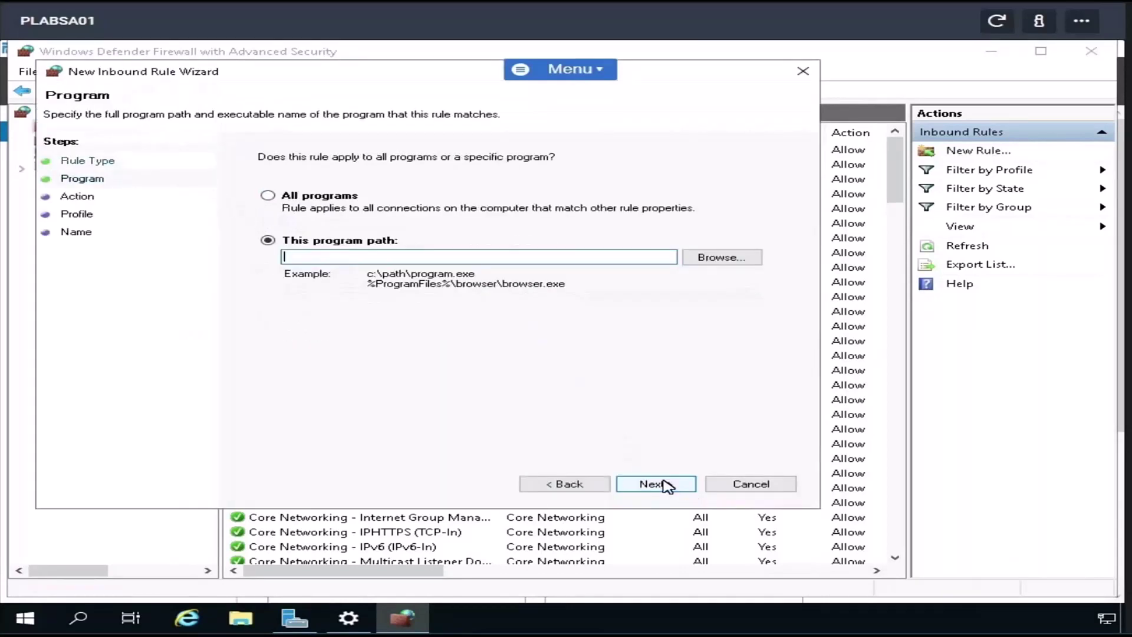
{"action": "left_click", "coordinate": [489, 263]}
{"action": "left_click", "coordinate": [739, 485]}
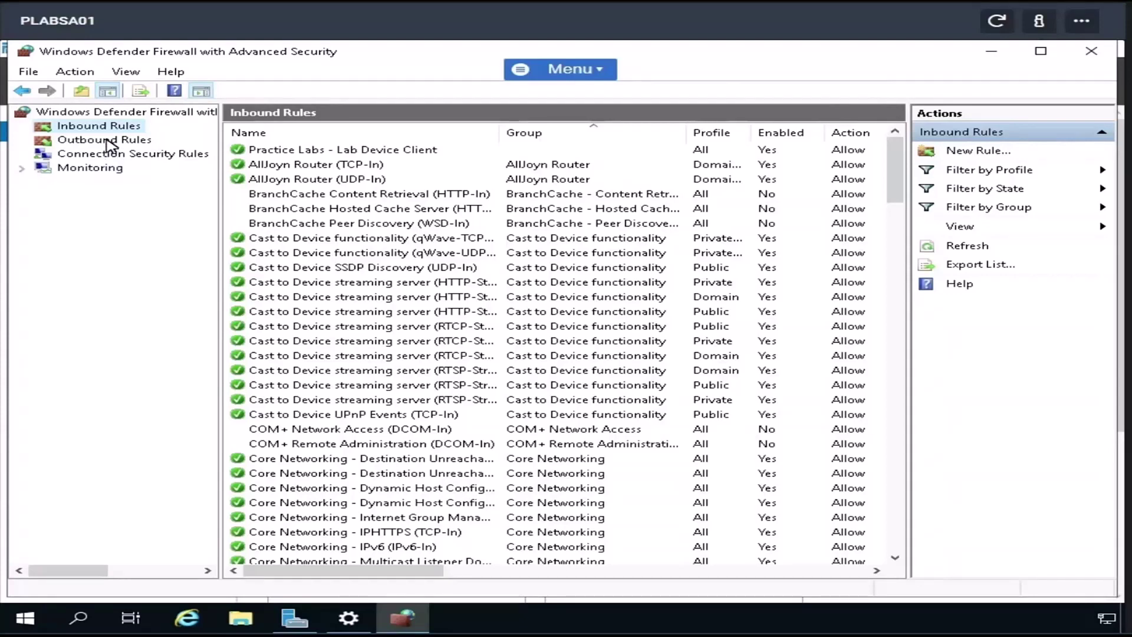
- View the Outbound Rules list and its shortcut menu, then dismiss the menu
{"action": "left_click", "coordinate": [110, 140]}
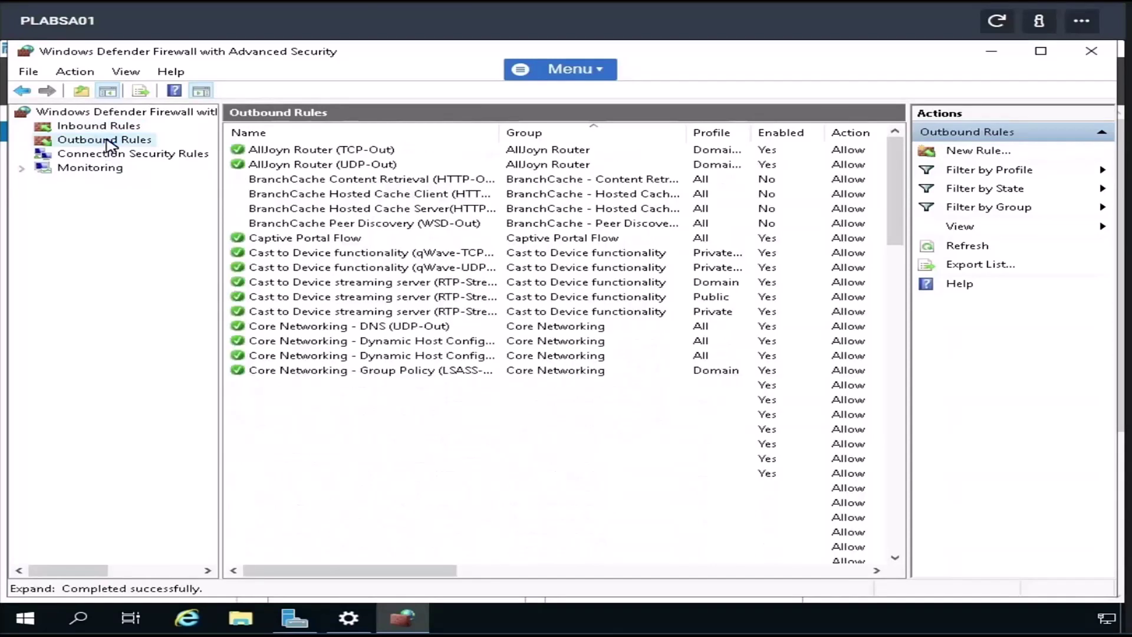
{"action": "right_click", "coordinate": [109, 142]}
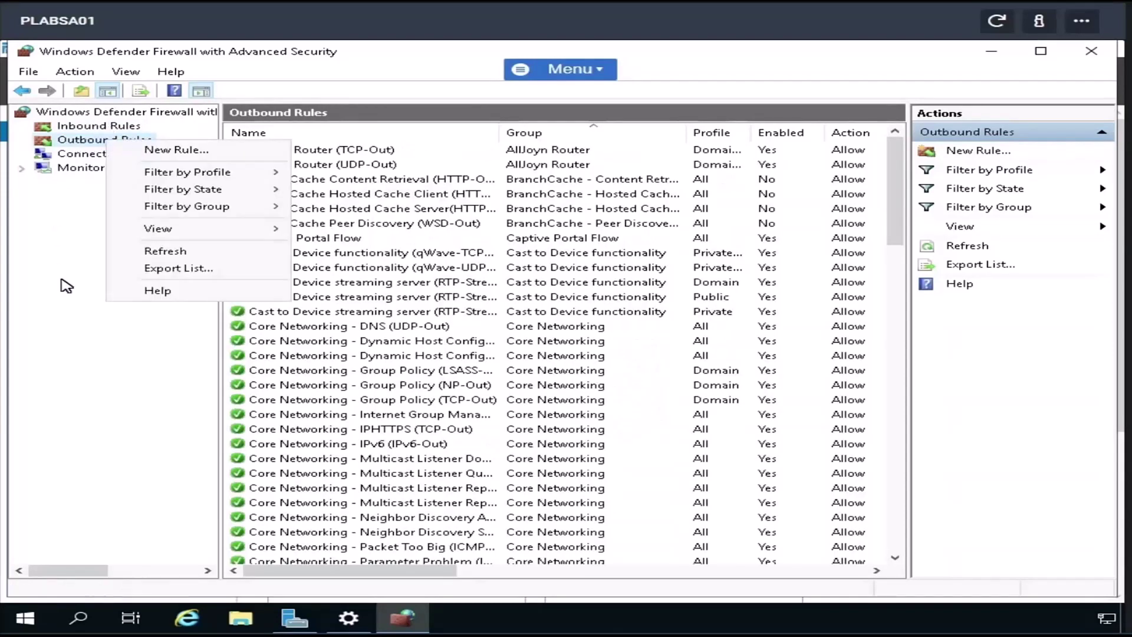
{"action": "left_click", "coordinate": [62, 213]}
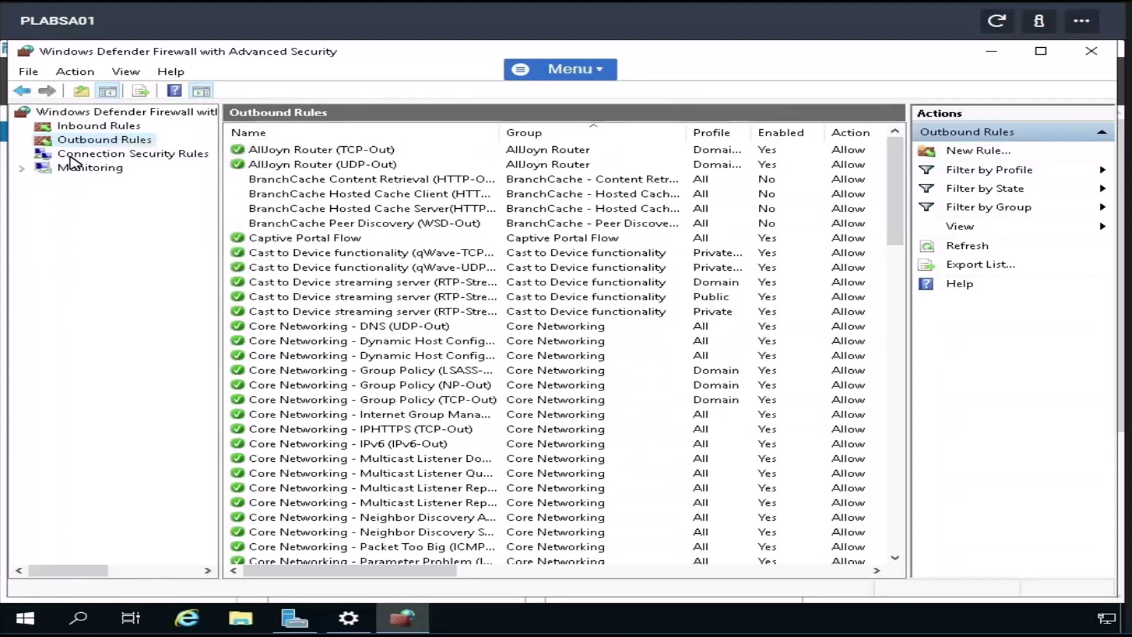
- Step through a new Isolation connection security rule with default authentication, then cancel it
{"action": "left_click", "coordinate": [70, 156]}
{"action": "right_click", "coordinate": [112, 155]}
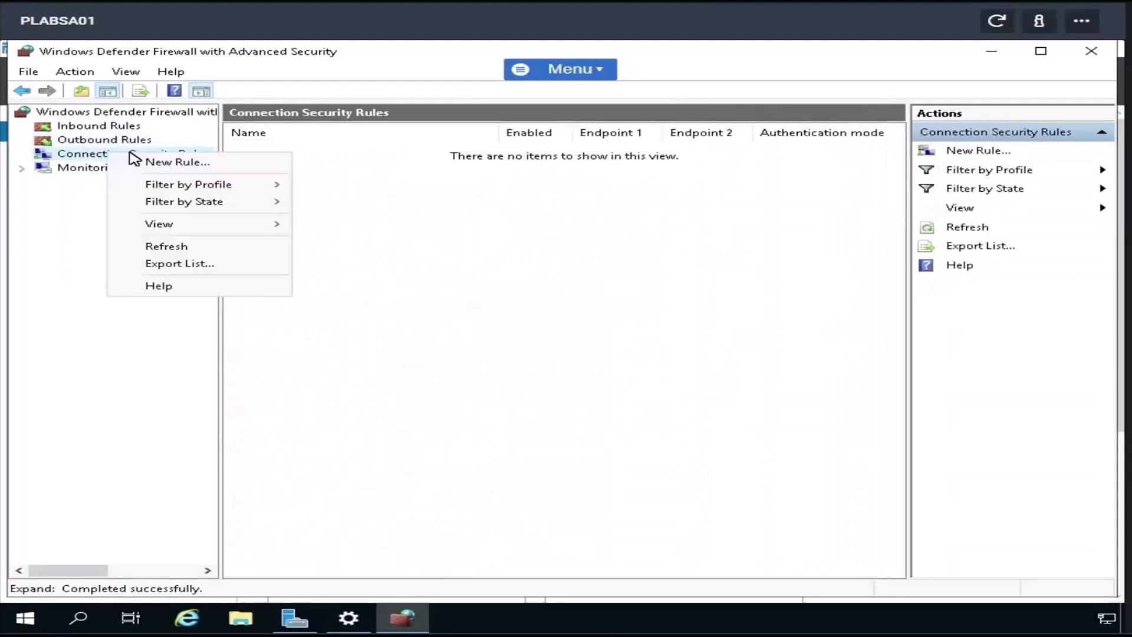
{"action": "left_click", "coordinate": [177, 163]}
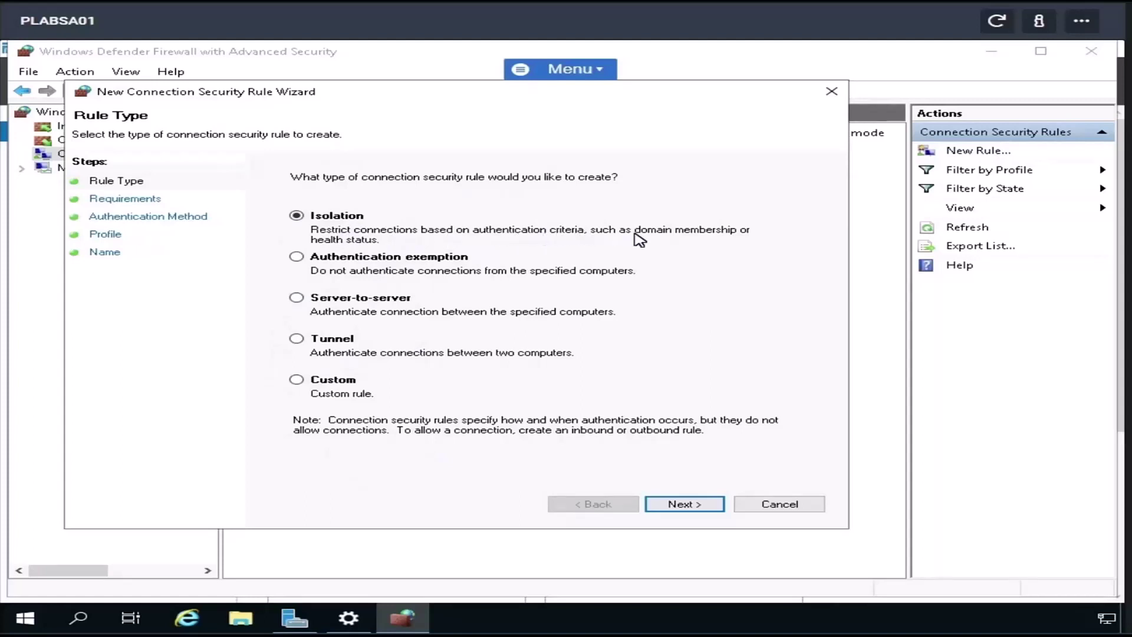
{"action": "left_click", "coordinate": [684, 505]}
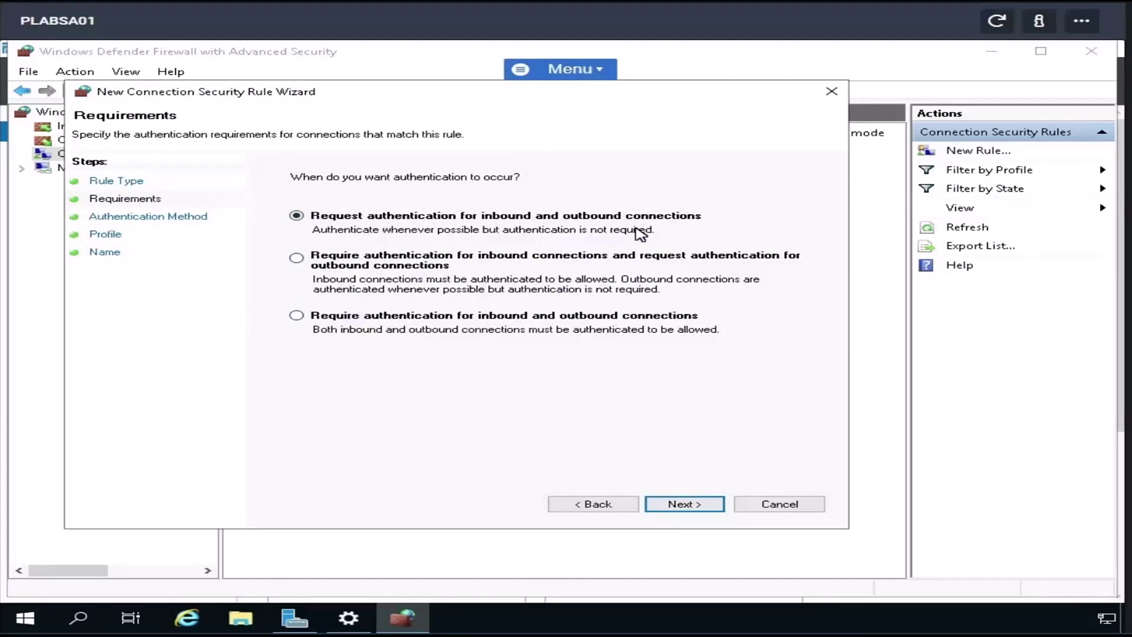
{"action": "left_click", "coordinate": [693, 507]}
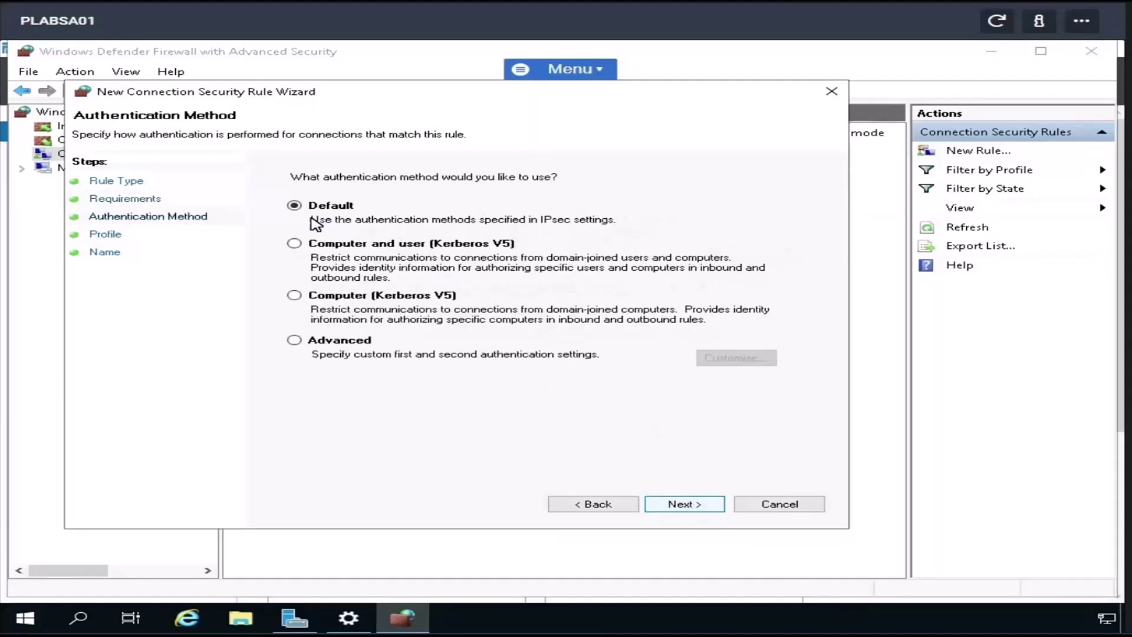
{"action": "left_click", "coordinate": [687, 506]}
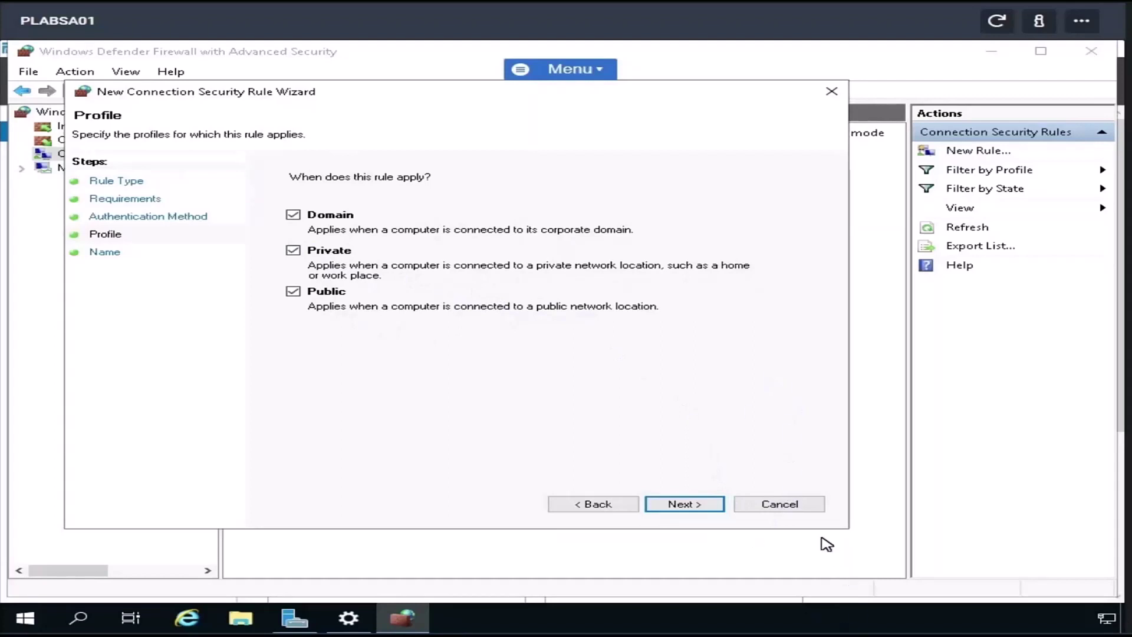
{"action": "left_click", "coordinate": [783, 503]}
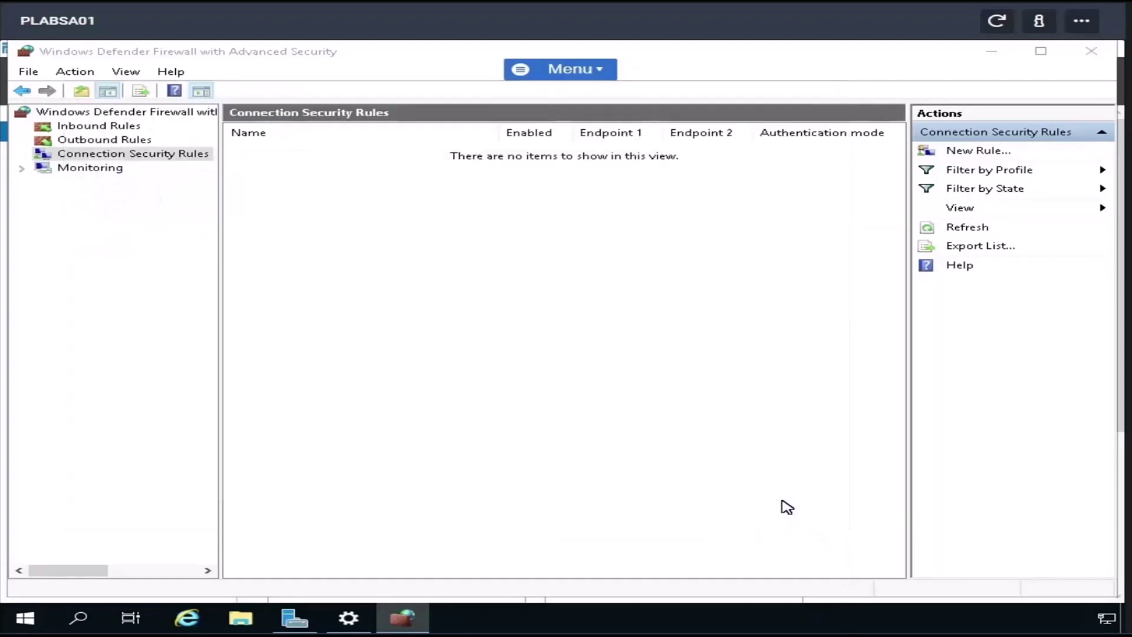
- Browse Monitoring: active rules, Main Mode and Quick Mode security associations, and connection security rules
{"action": "left_click", "coordinate": [101, 168]}
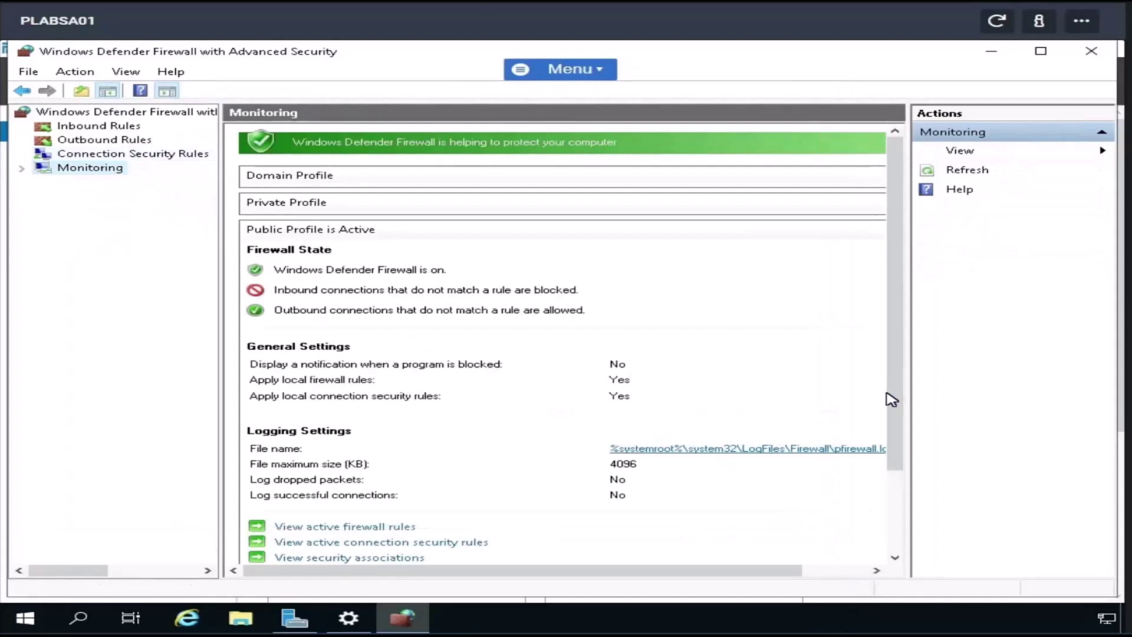
{"action": "left_click", "coordinate": [895, 558]}
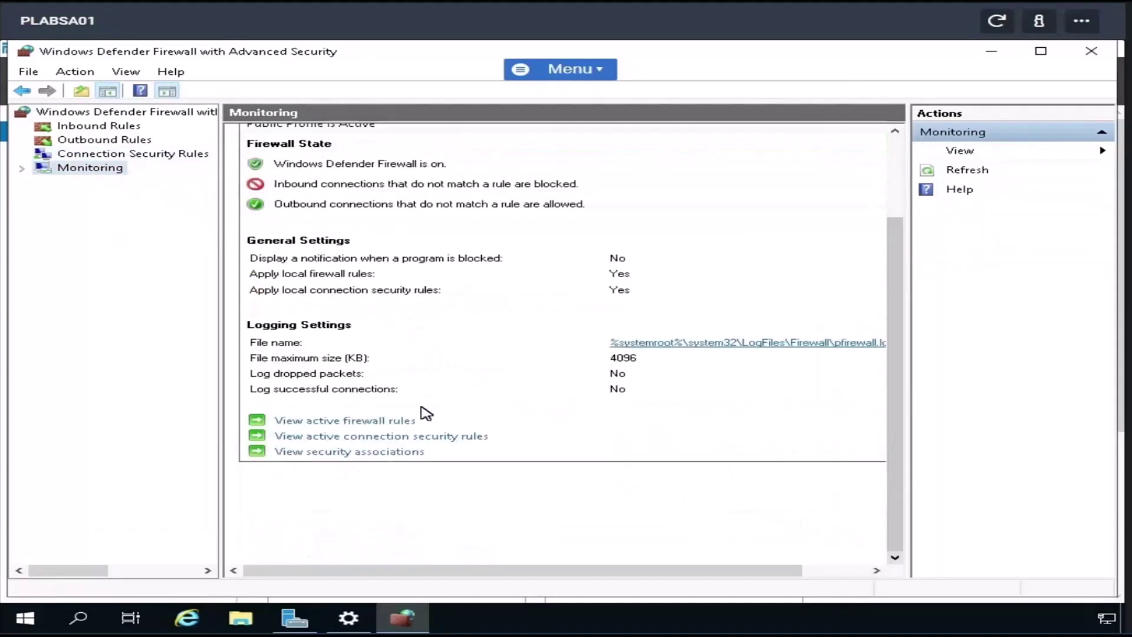
{"action": "left_click", "coordinate": [358, 421]}
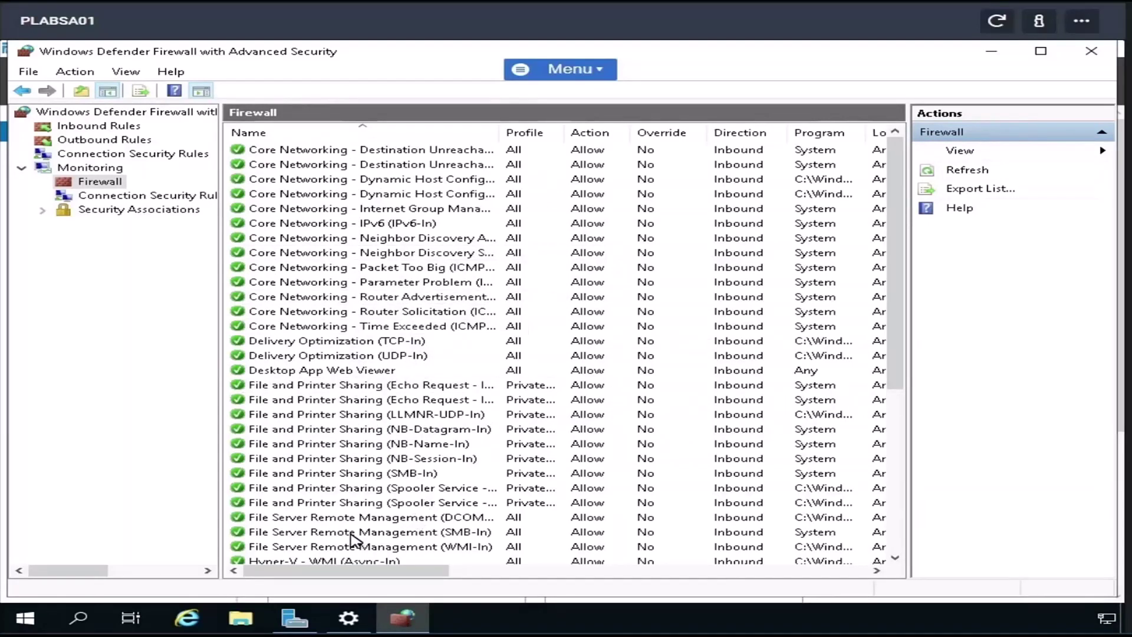
{"action": "left_click", "coordinate": [42, 211]}
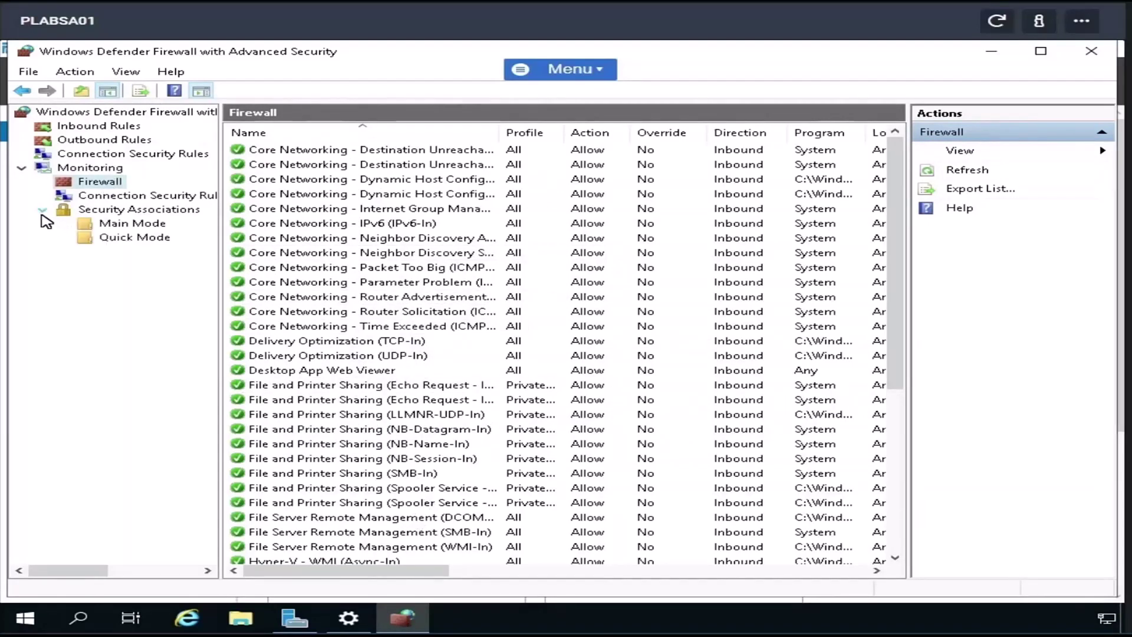
{"action": "left_click", "coordinate": [129, 226]}
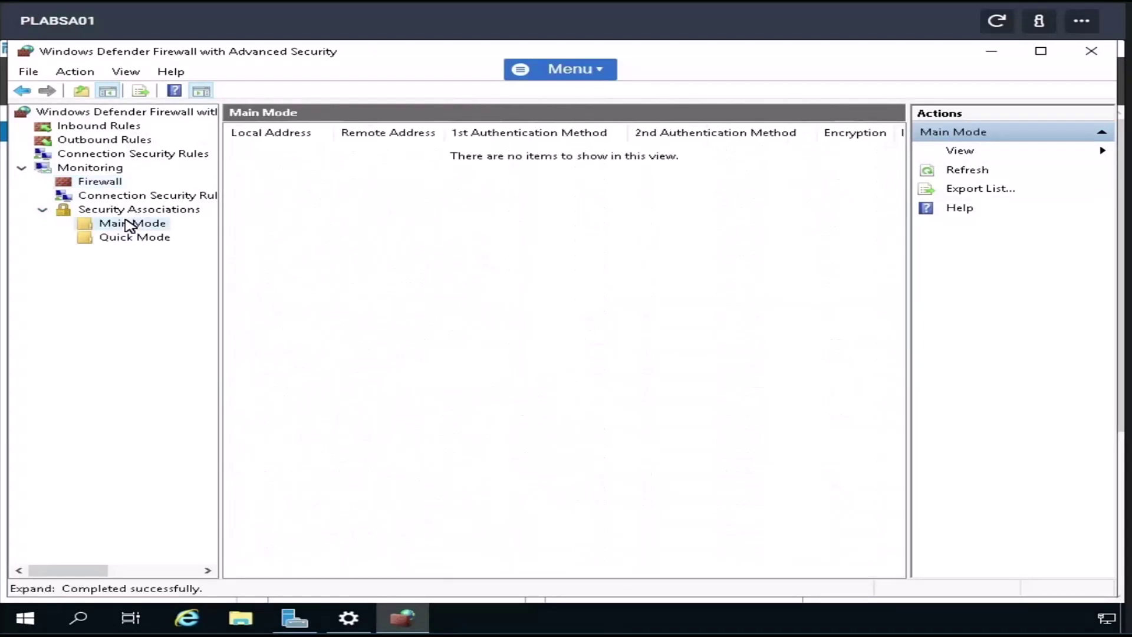
{"action": "right_click", "coordinate": [156, 224]}
{"action": "mouse_move", "coordinate": [204, 231]}
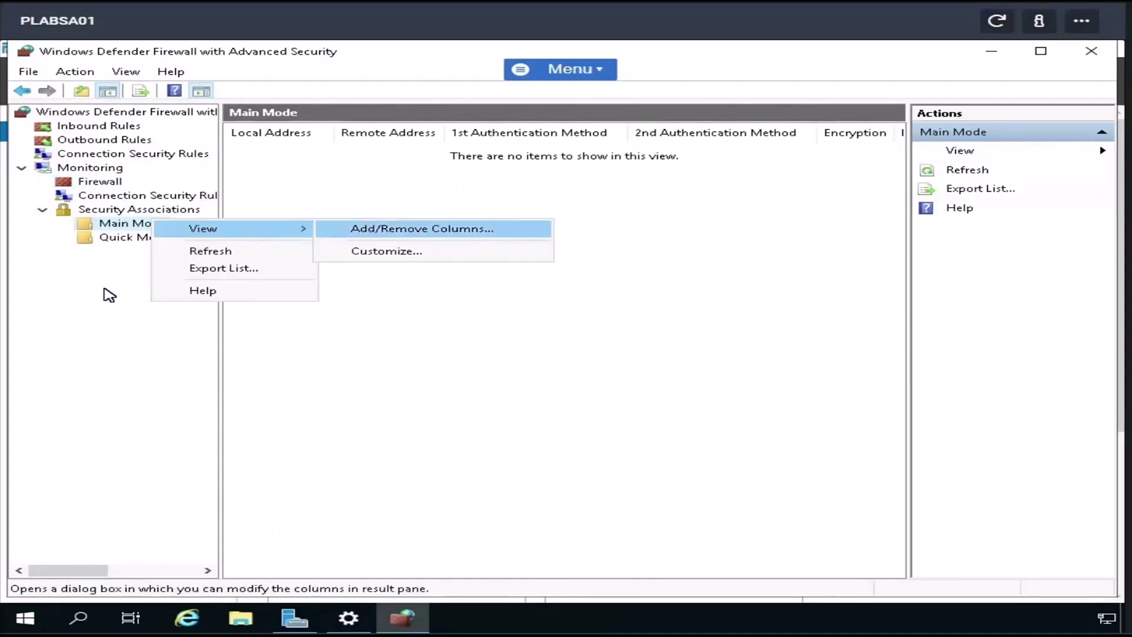
{"action": "left_click", "coordinate": [112, 271]}
{"action": "left_click", "coordinate": [119, 242]}
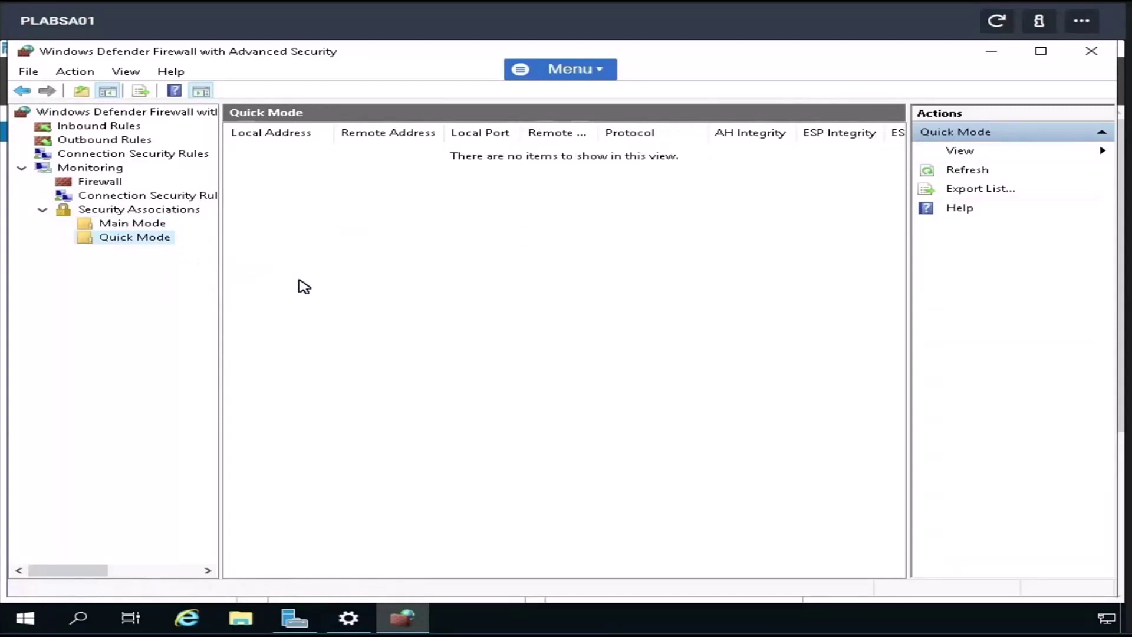
{"action": "left_click", "coordinate": [141, 200]}
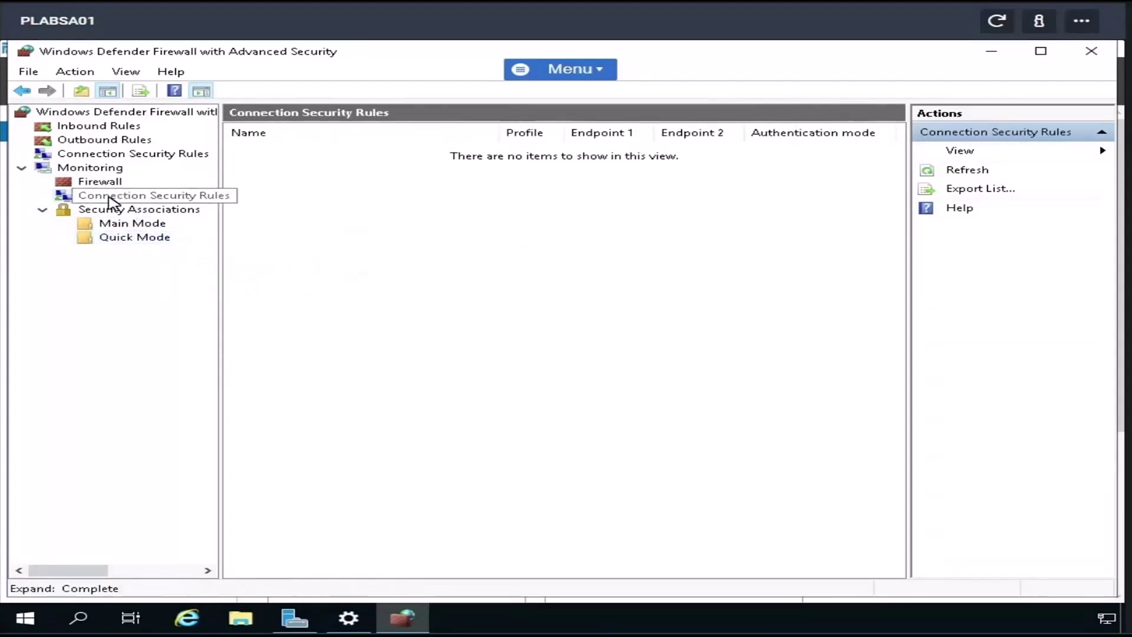
{"action": "right_click", "coordinate": [121, 190]}
{"action": "left_click", "coordinate": [41, 259]}
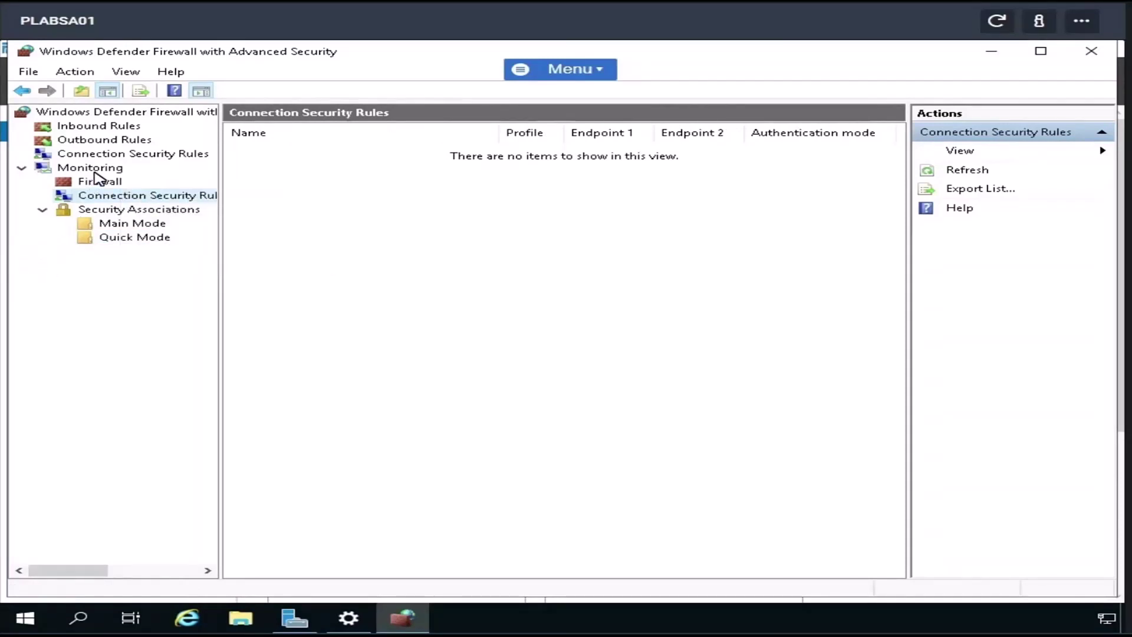
- In Inbound Rules, widen the Name column, select the ICMPv4 echo request rules, then close the console
{"action": "left_click", "coordinate": [101, 128]}
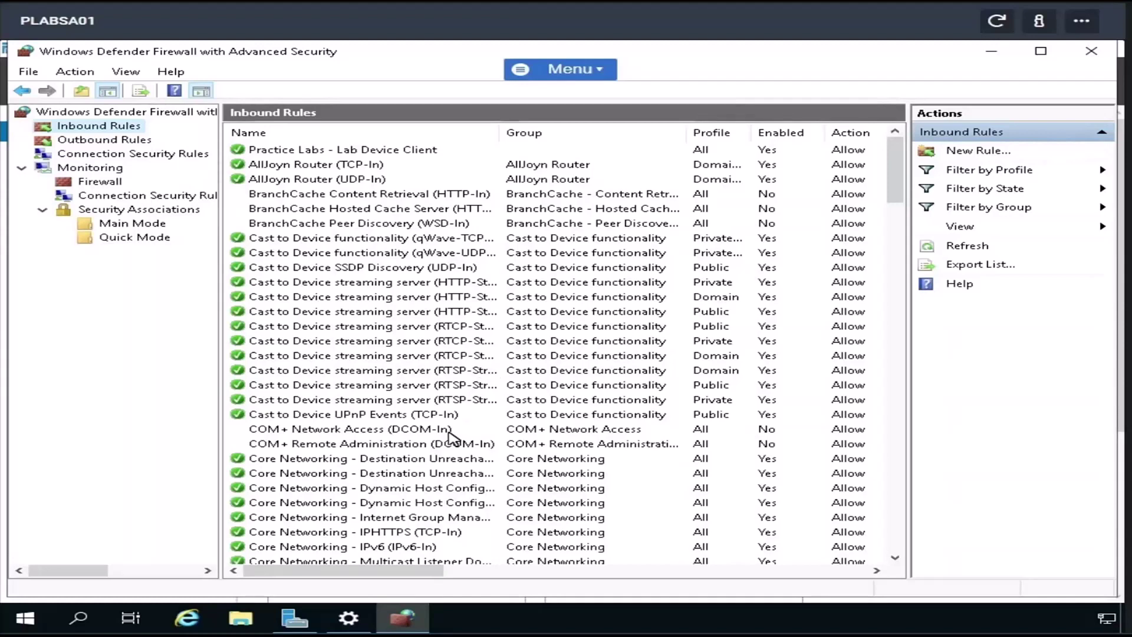
{"action": "left_click", "coordinate": [421, 475]}
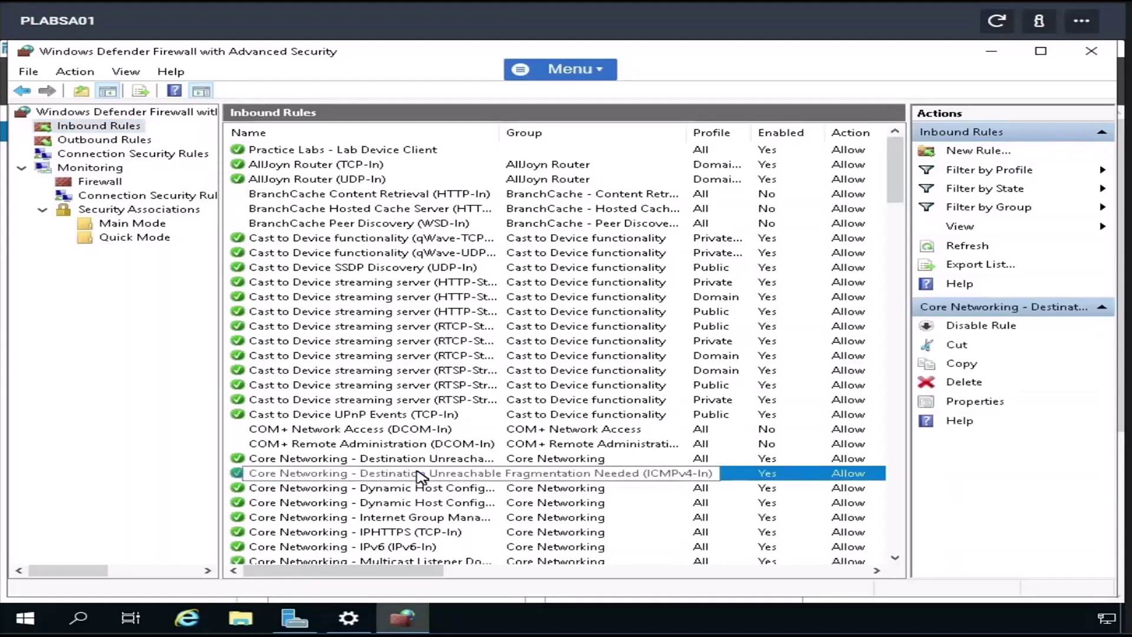
{"action": "key", "text": "f"}
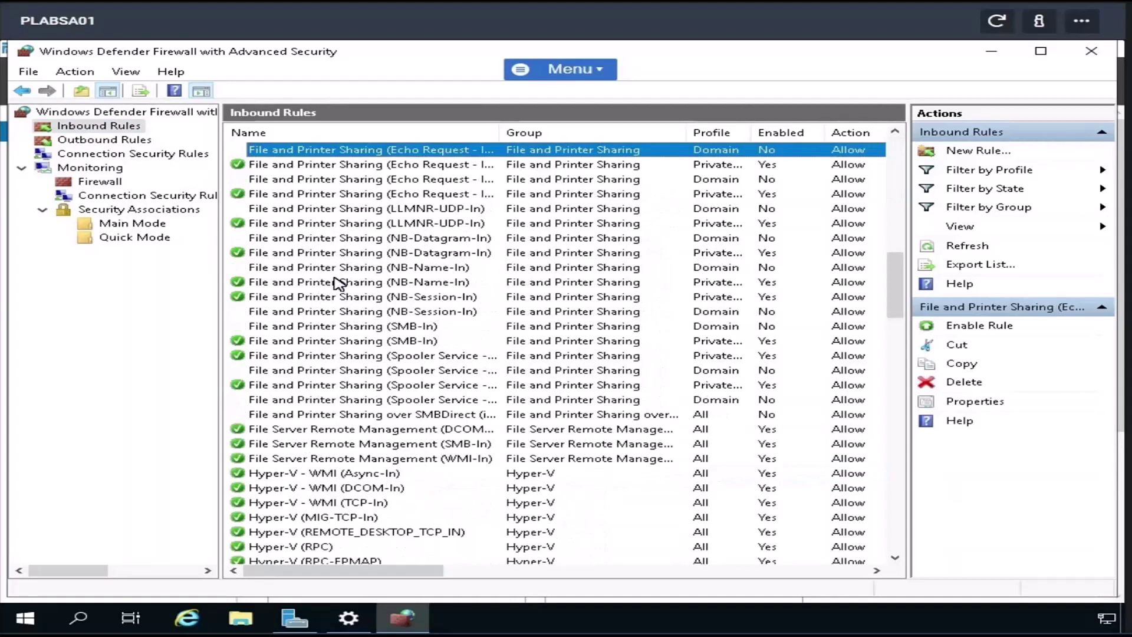
{"action": "left_click_drag", "start_coordinate": [499, 131], "coordinate": [629, 136]}
{"action": "left_click_drag", "start_coordinate": [629, 135], "coordinate": [630, 136]}
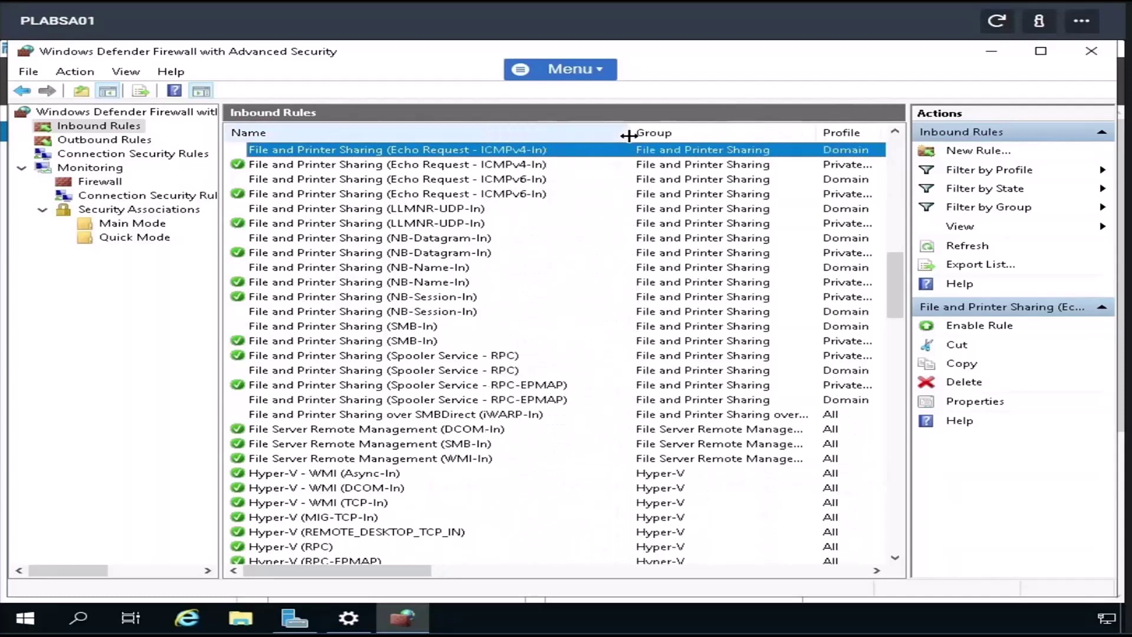
{"action": "left_click", "coordinate": [482, 167]}
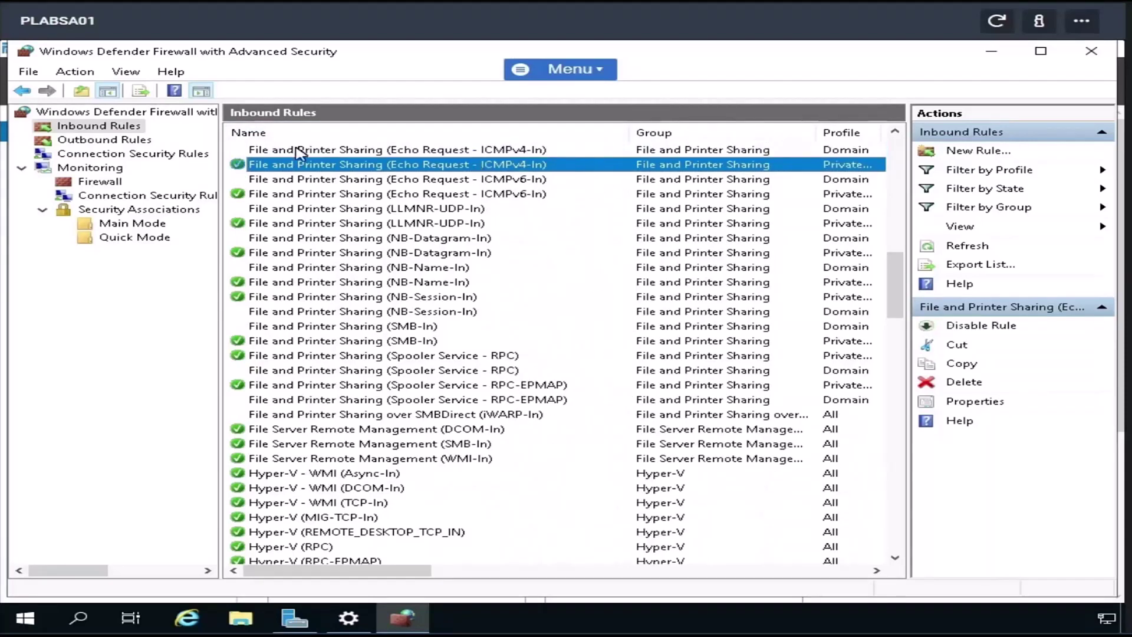
{"action": "left_click", "coordinate": [417, 152]}
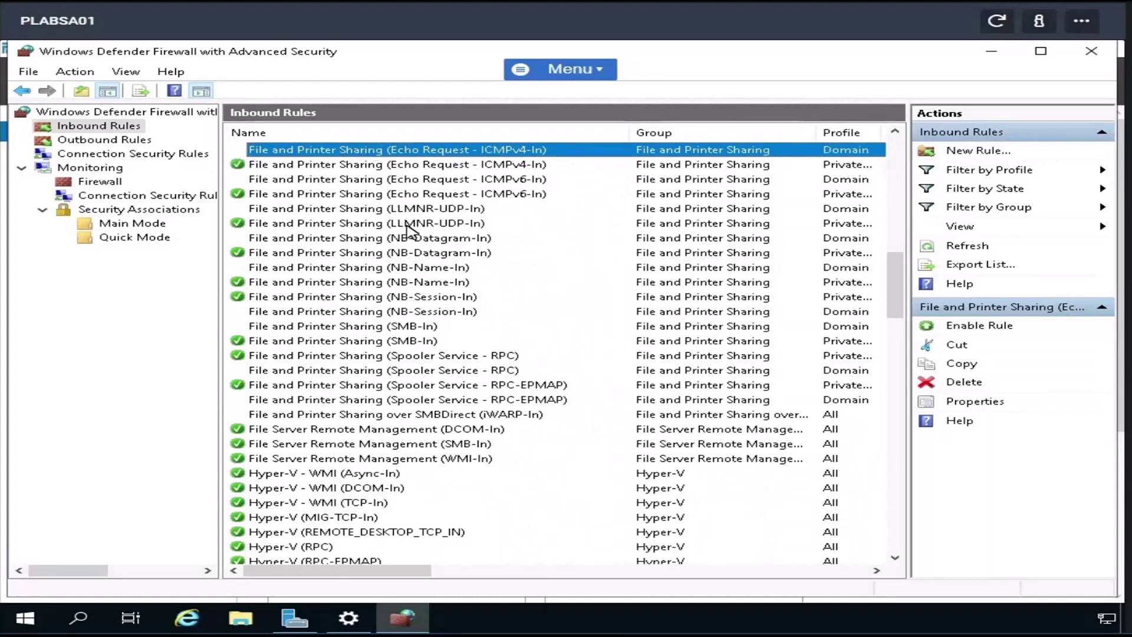
{"action": "left_click", "coordinate": [1091, 51]}
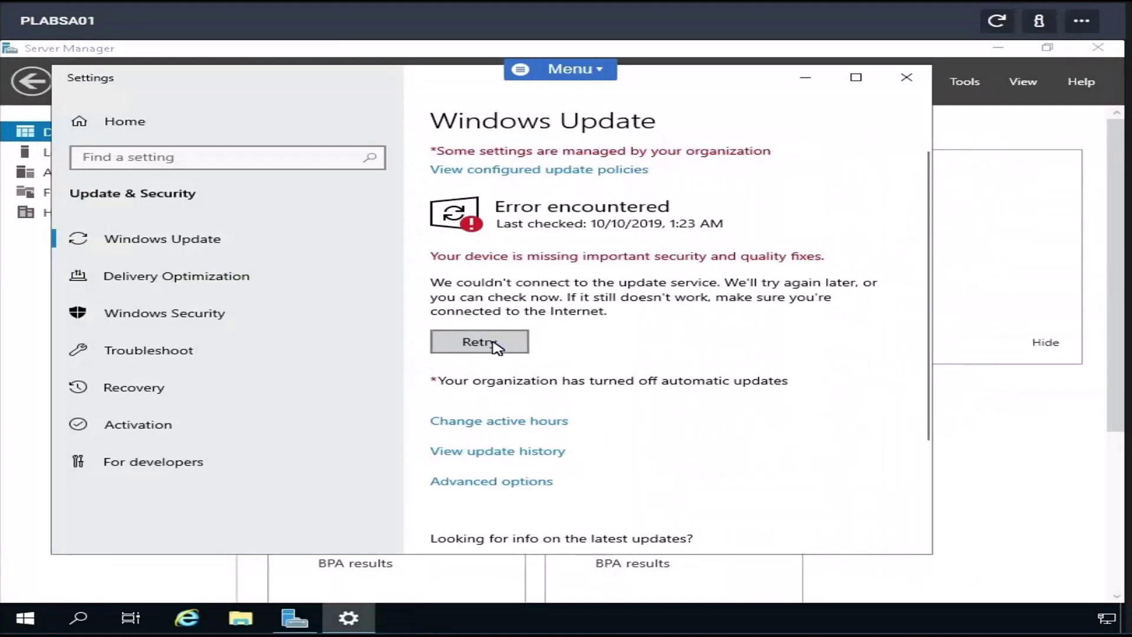
- Open Network Connections and inspect the Ethernet adapter's IPv4 protocol entry
{"action": "right_click", "coordinate": [1106, 621]}
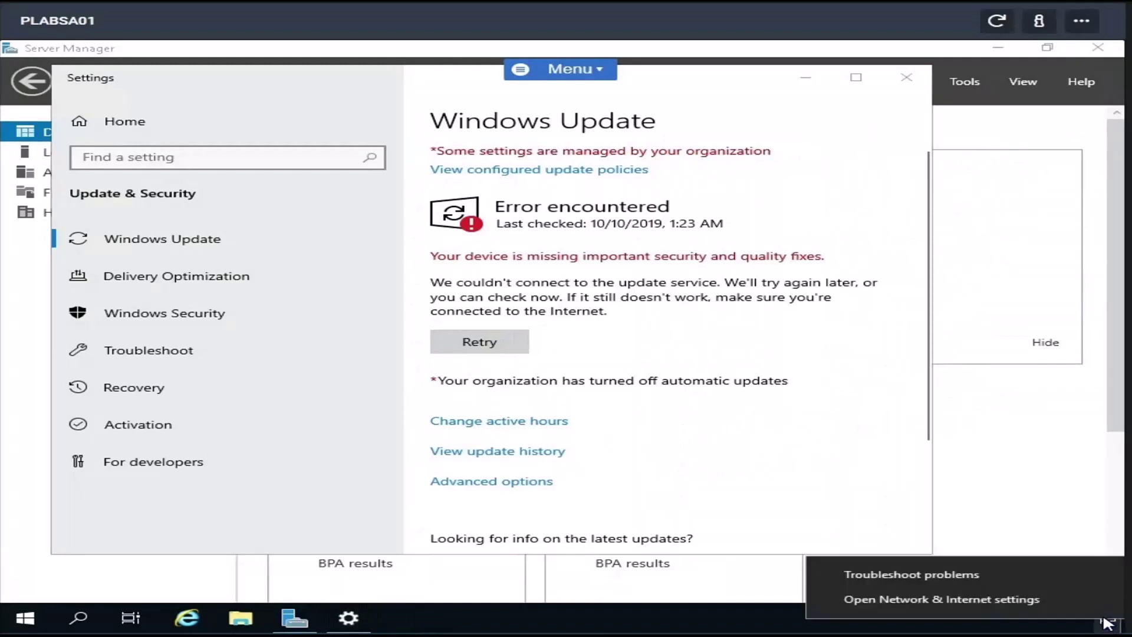
{"action": "left_click", "coordinate": [968, 601]}
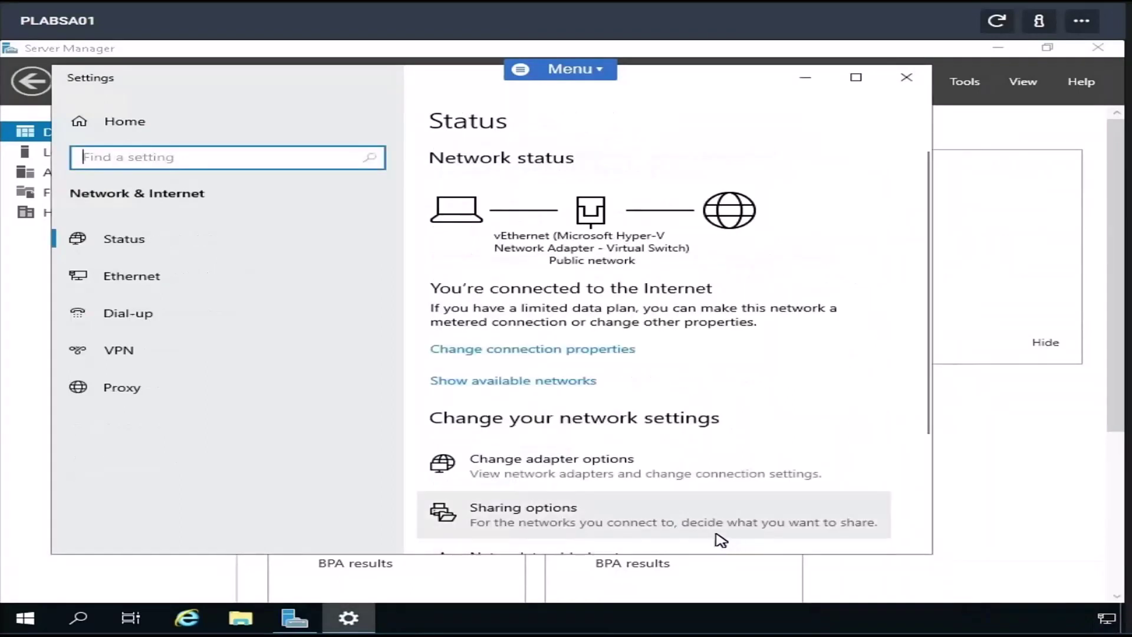
{"action": "left_click", "coordinate": [543, 472]}
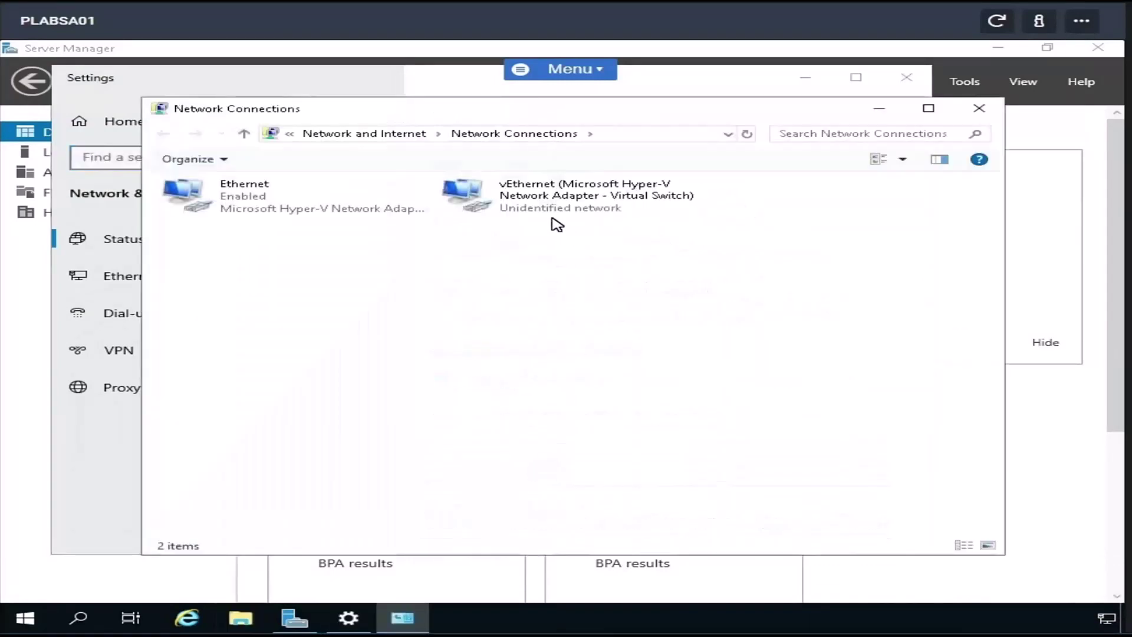
{"action": "left_click", "coordinate": [277, 210]}
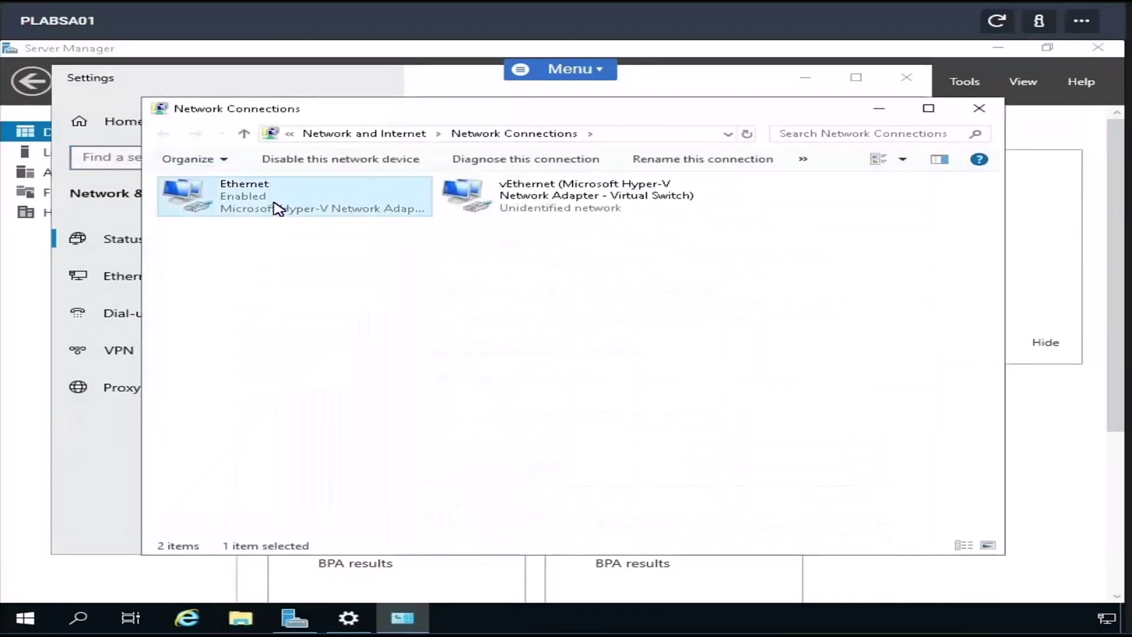
{"action": "right_click", "coordinate": [277, 210]}
{"action": "left_click", "coordinate": [338, 351]}
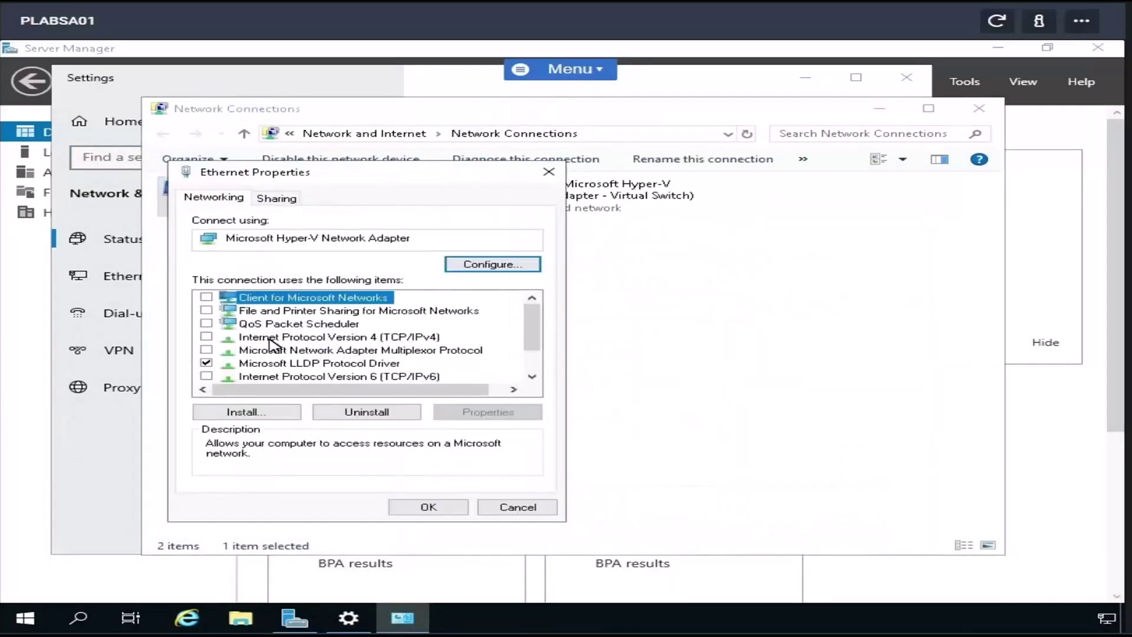
{"action": "left_click", "coordinate": [271, 338]}
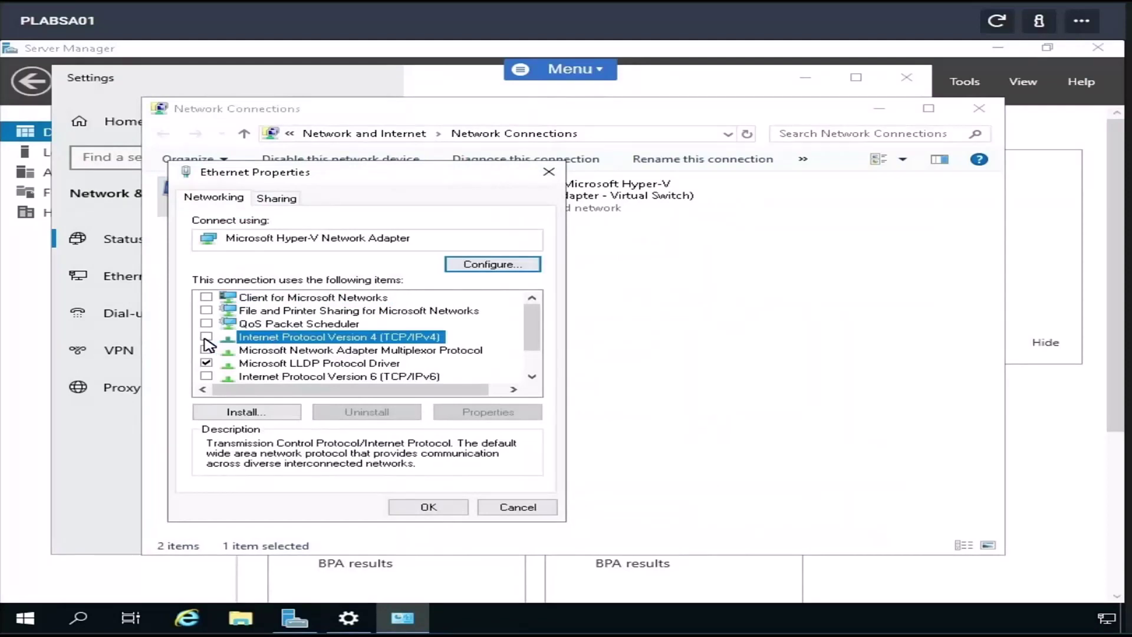
{"action": "left_click", "coordinate": [521, 507]}
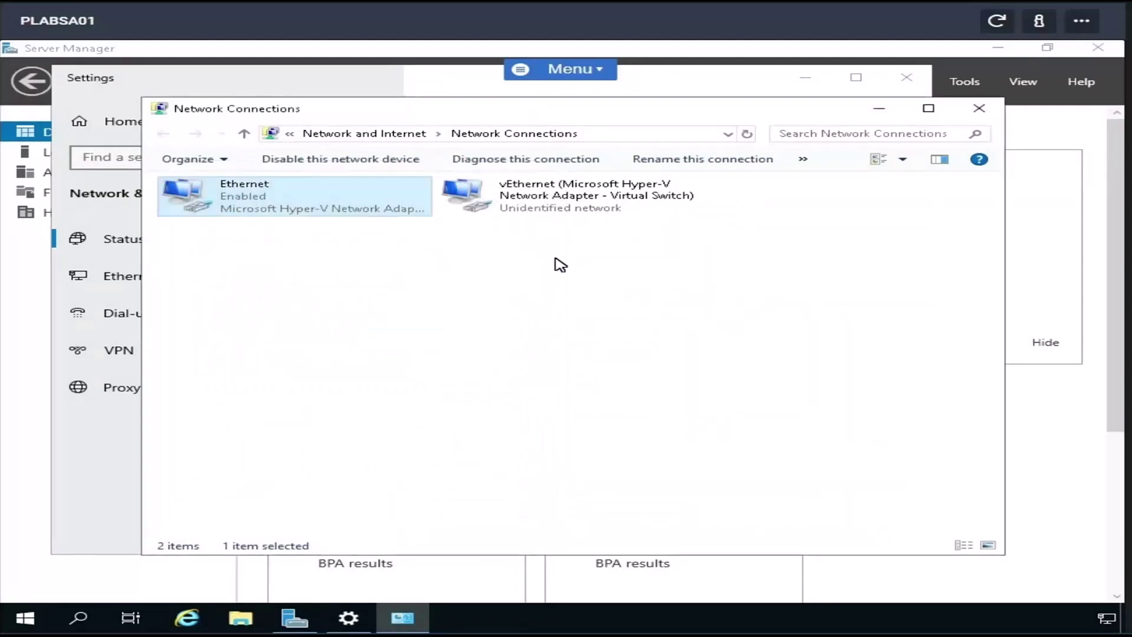
- Review the vEthernet adapter's static IPv4 settings (192.168.0.3, DNS 192.168.0.1), then close Network Connections
{"action": "right_click", "coordinate": [530, 187]}
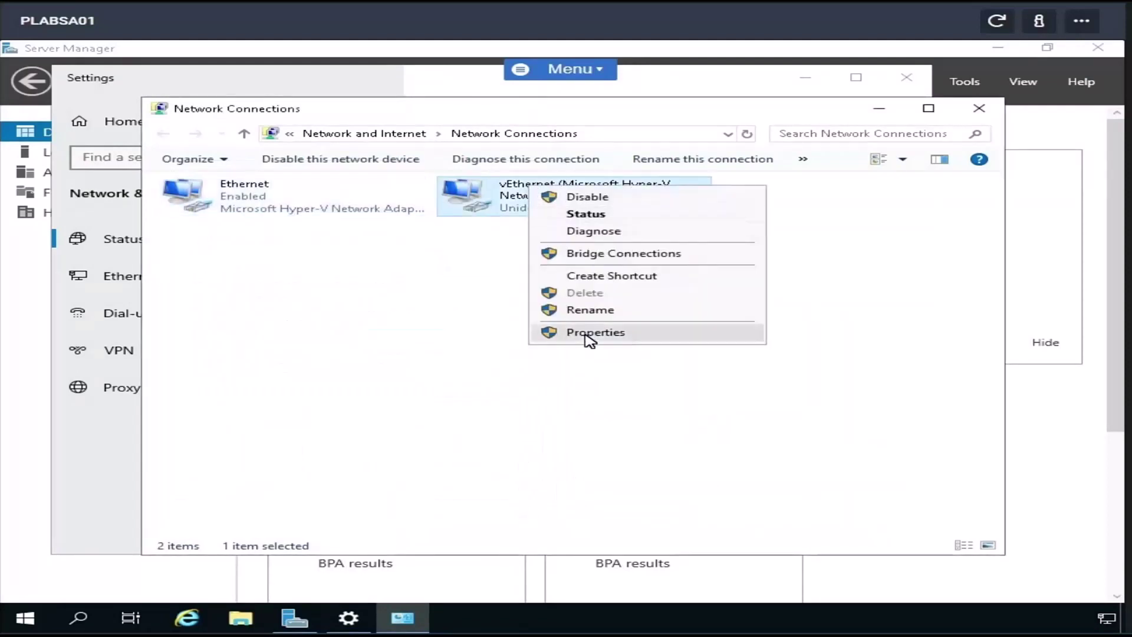
{"action": "left_click", "coordinate": [589, 334]}
{"action": "left_click", "coordinate": [316, 338]}
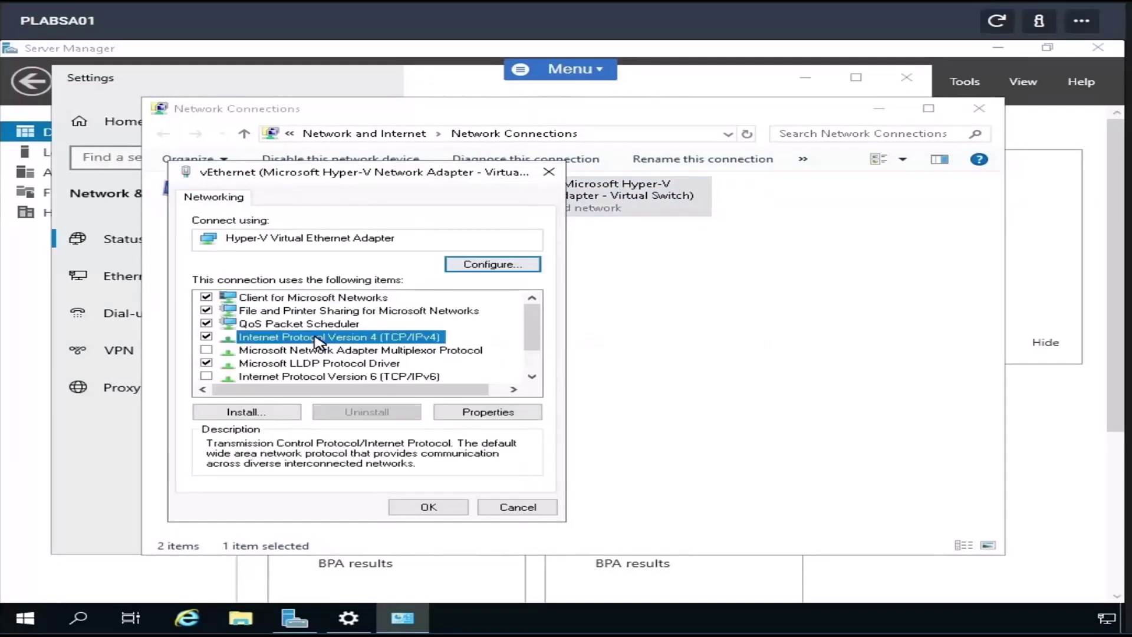
{"action": "left_click", "coordinate": [465, 416]}
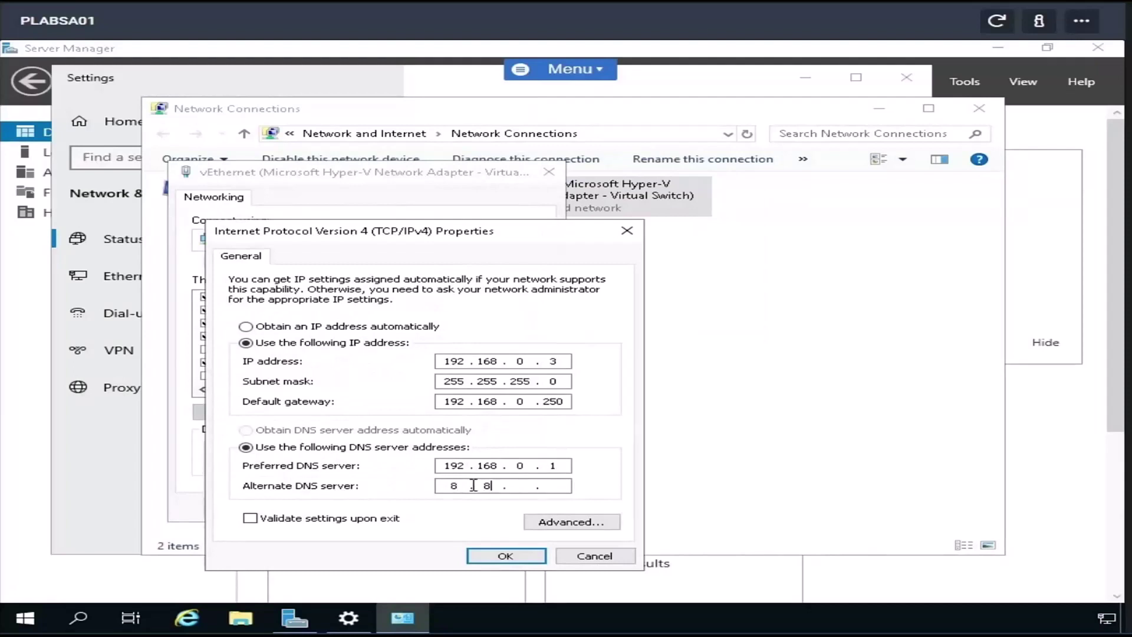
{"action": "left_click", "coordinate": [530, 559]}
{"action": "left_click", "coordinate": [439, 508]}
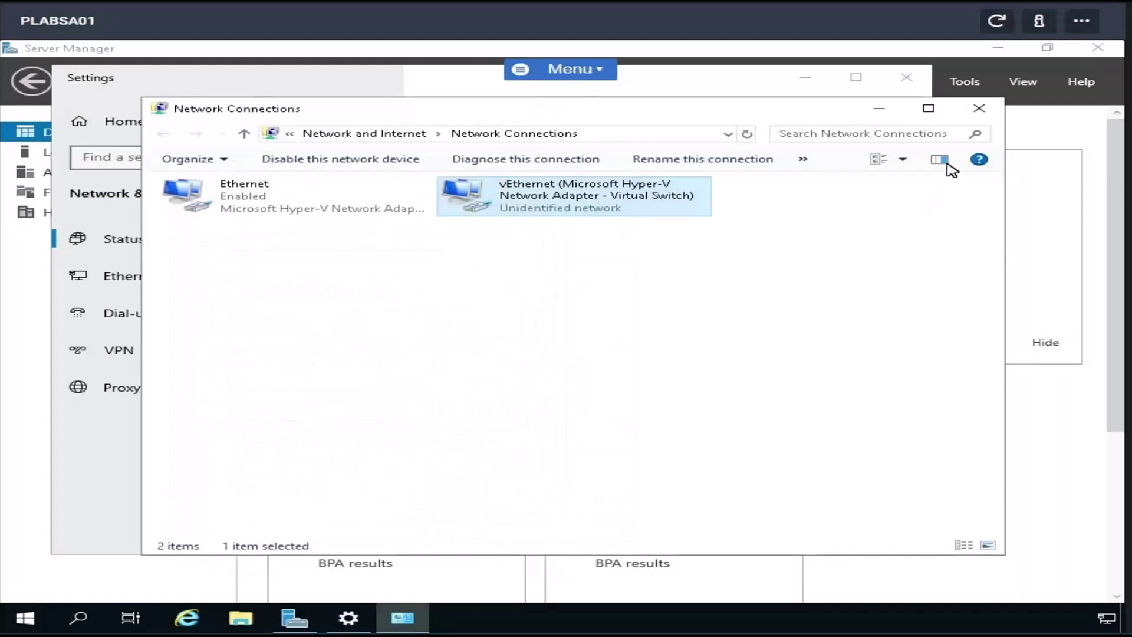
{"action": "left_click", "coordinate": [980, 108]}
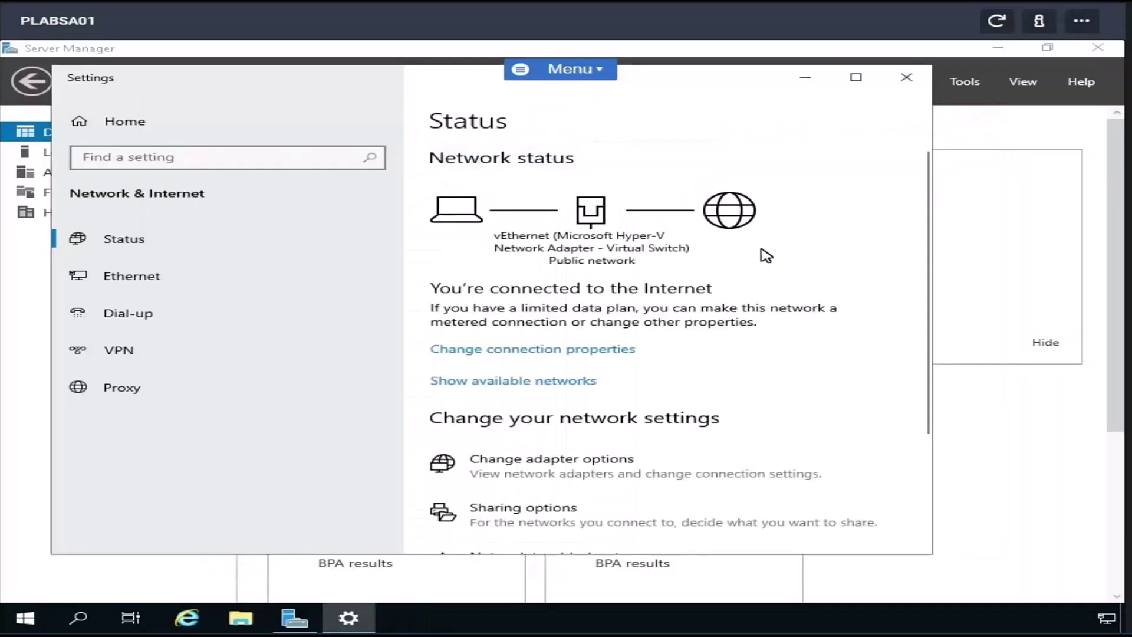
- Retry the failed Windows Update check, then search Start for 'Defender'
{"action": "left_click", "coordinate": [907, 77]}
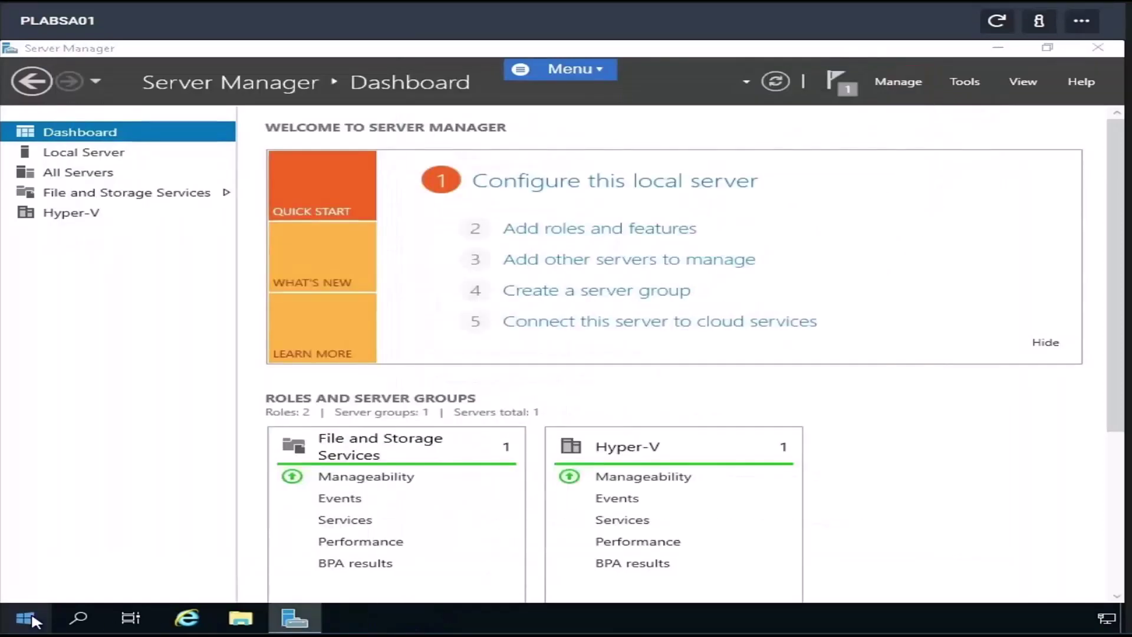
{"action": "left_click", "coordinate": [31, 619]}
{"action": "type", "text": "Update"}
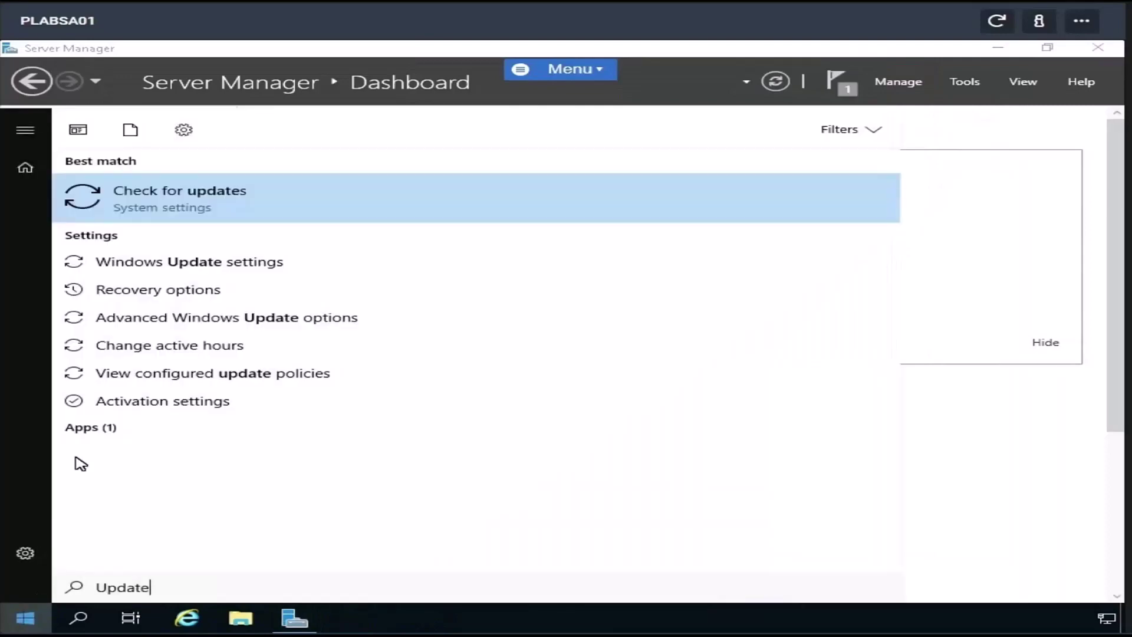
{"action": "left_click", "coordinate": [184, 200]}
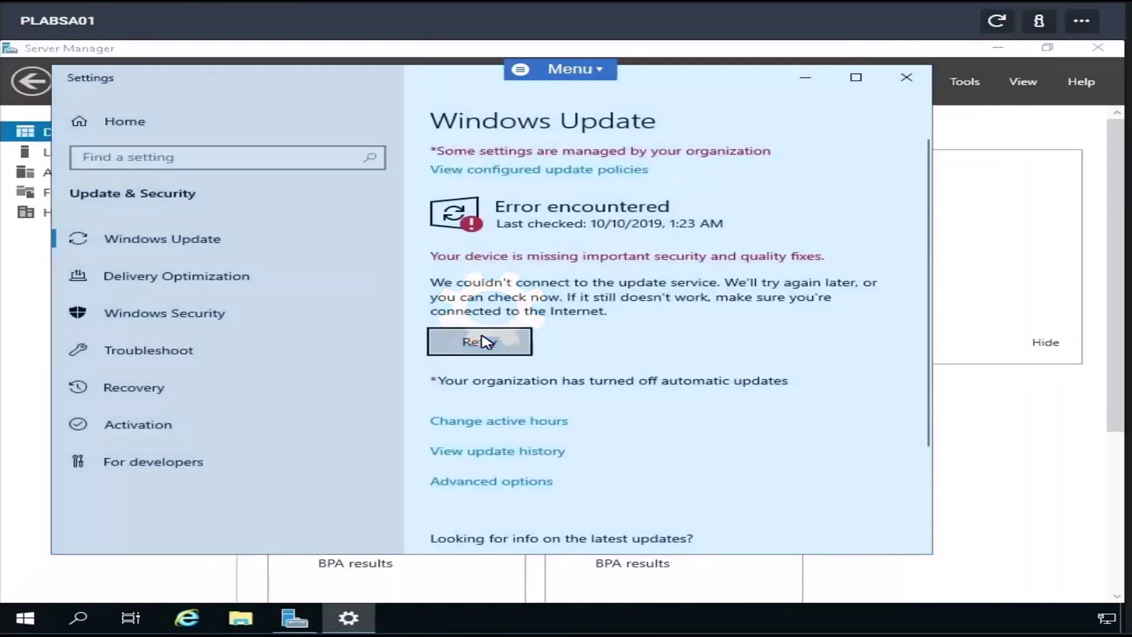
{"action": "left_click", "coordinate": [490, 341]}
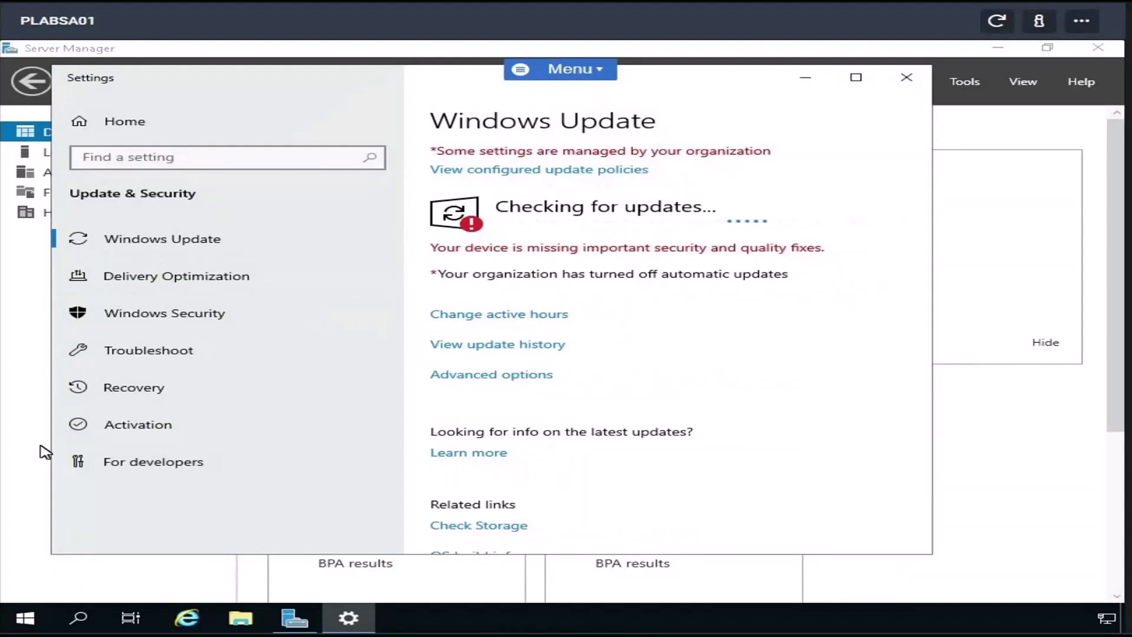
{"action": "left_click", "coordinate": [26, 619]}
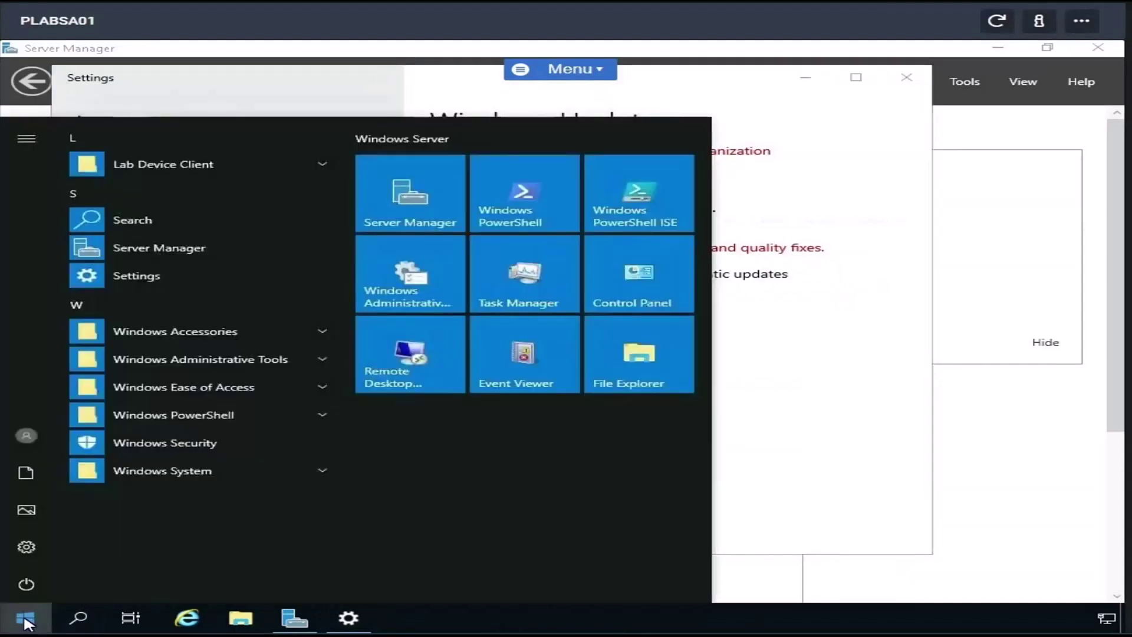
{"action": "type", "text": "Defender"}
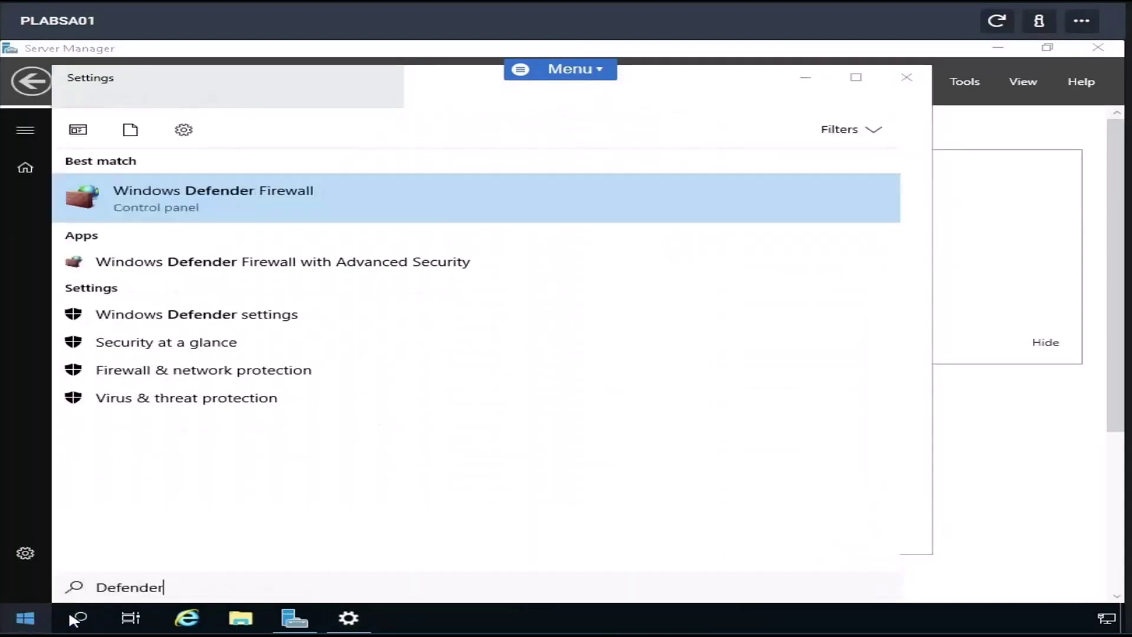
- Open the Windows Defender settings page and launch the Windows Security app
{"action": "left_click", "coordinate": [165, 316]}
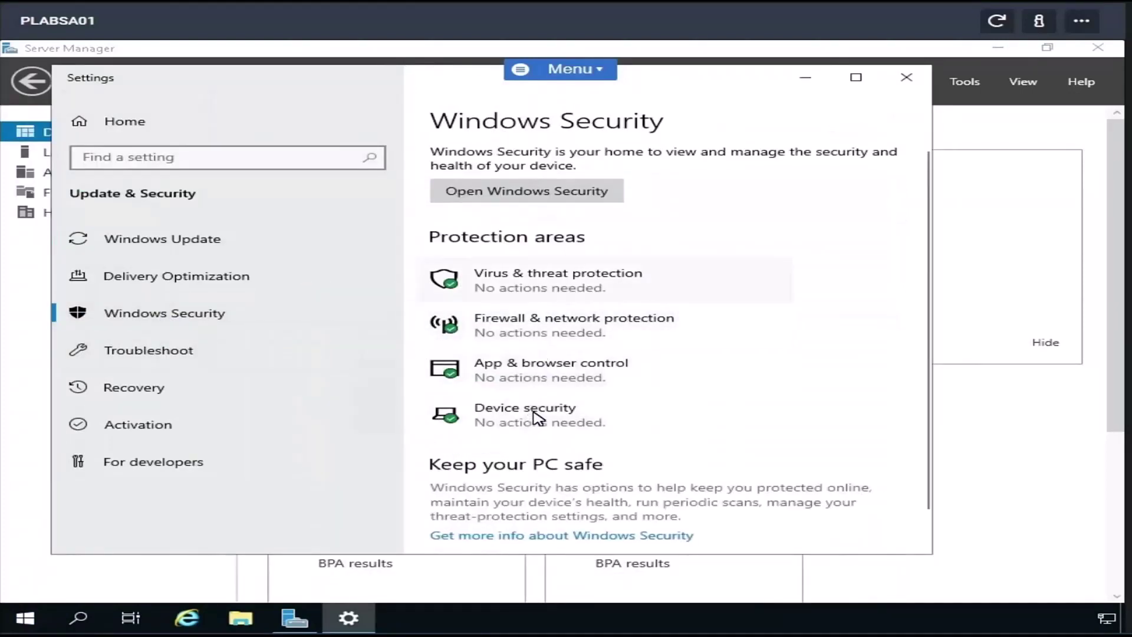
{"action": "scroll", "coordinate": [665, 412], "scroll_direction": "down", "scroll_amount": 1}
{"action": "scroll", "coordinate": [663, 413], "scroll_direction": "down", "scroll_amount": 2}
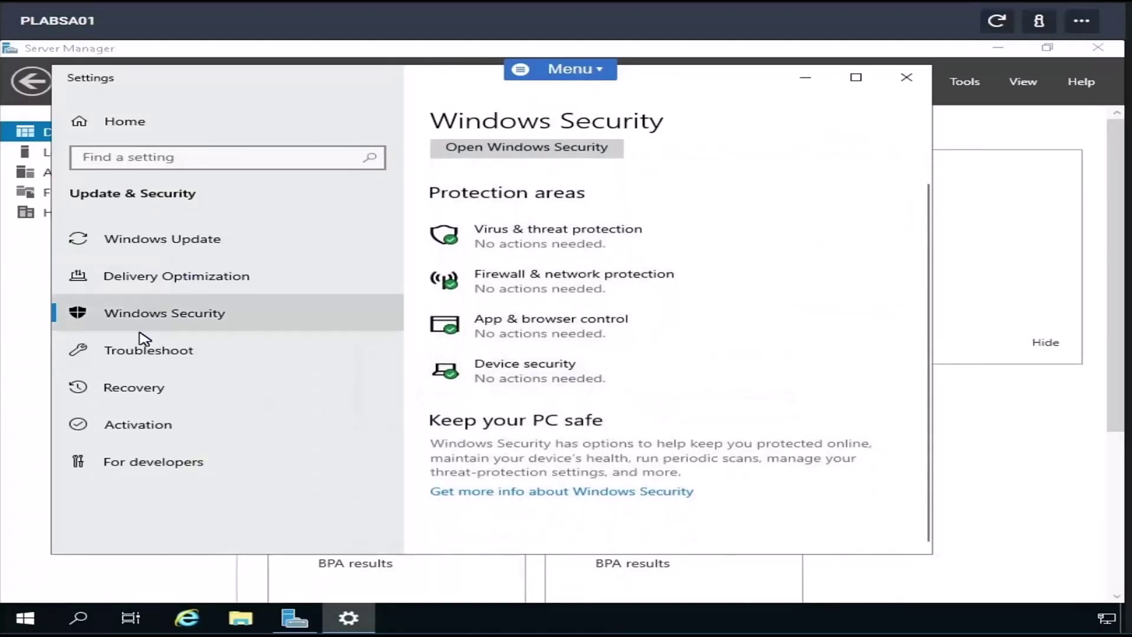
{"action": "left_click", "coordinate": [506, 149]}
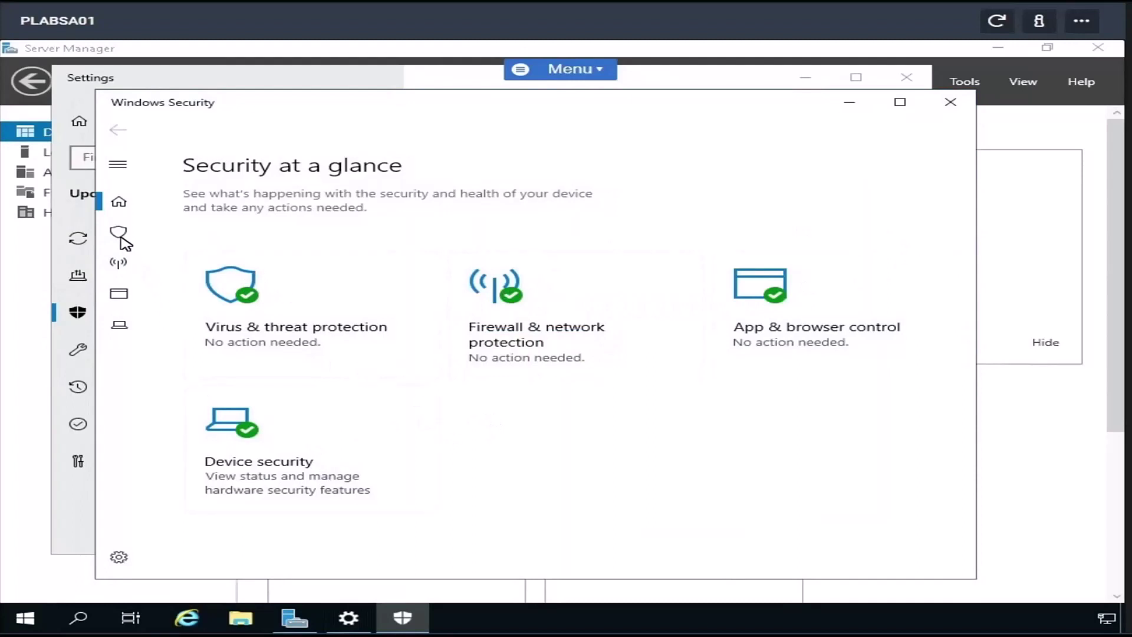
- Review the Virus & threat protection status in Windows Security
{"action": "left_click", "coordinate": [120, 236]}
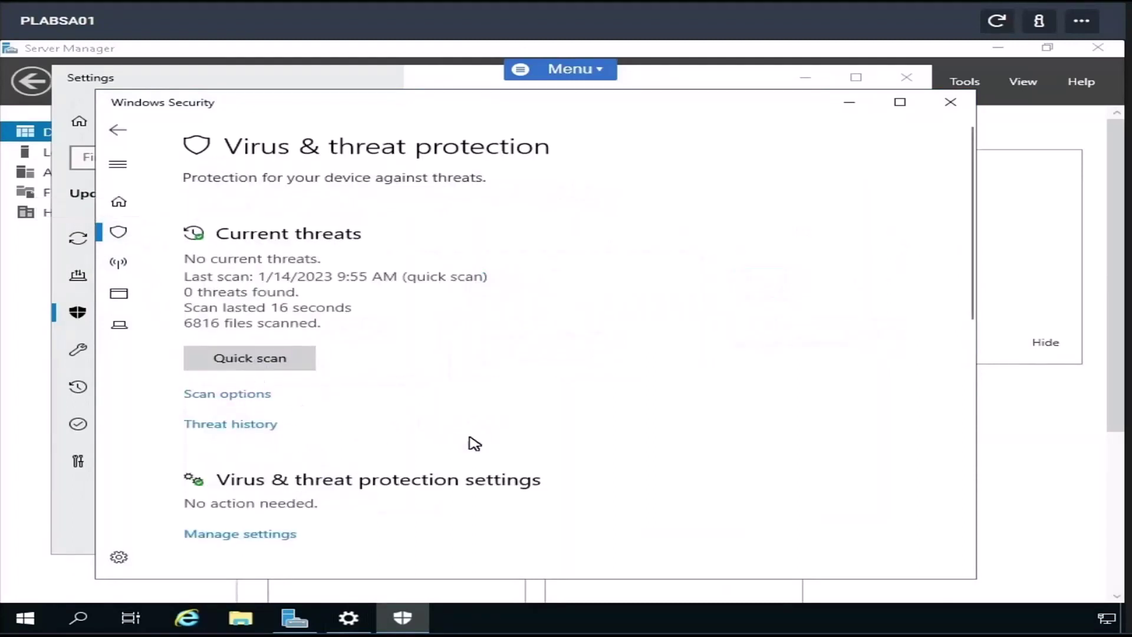
{"action": "scroll", "coordinate": [474, 444], "scroll_direction": "down", "scroll_amount": 3}
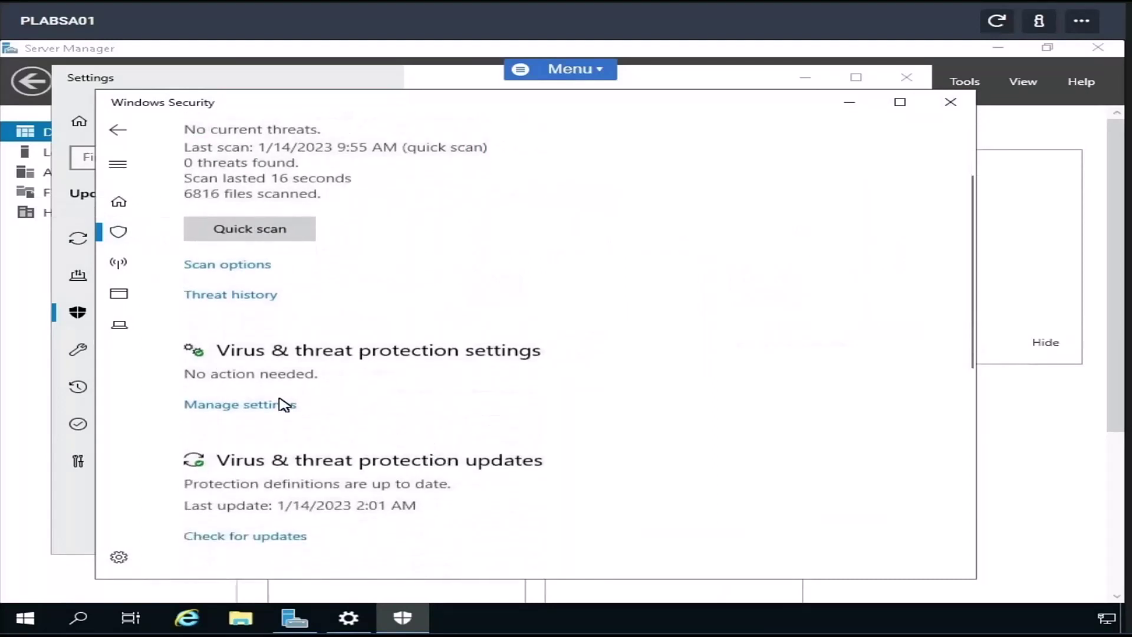
{"action": "scroll", "coordinate": [278, 406], "scroll_direction": "down", "scroll_amount": 1}
{"action": "scroll", "coordinate": [277, 406], "scroll_direction": "down", "scroll_amount": 3}
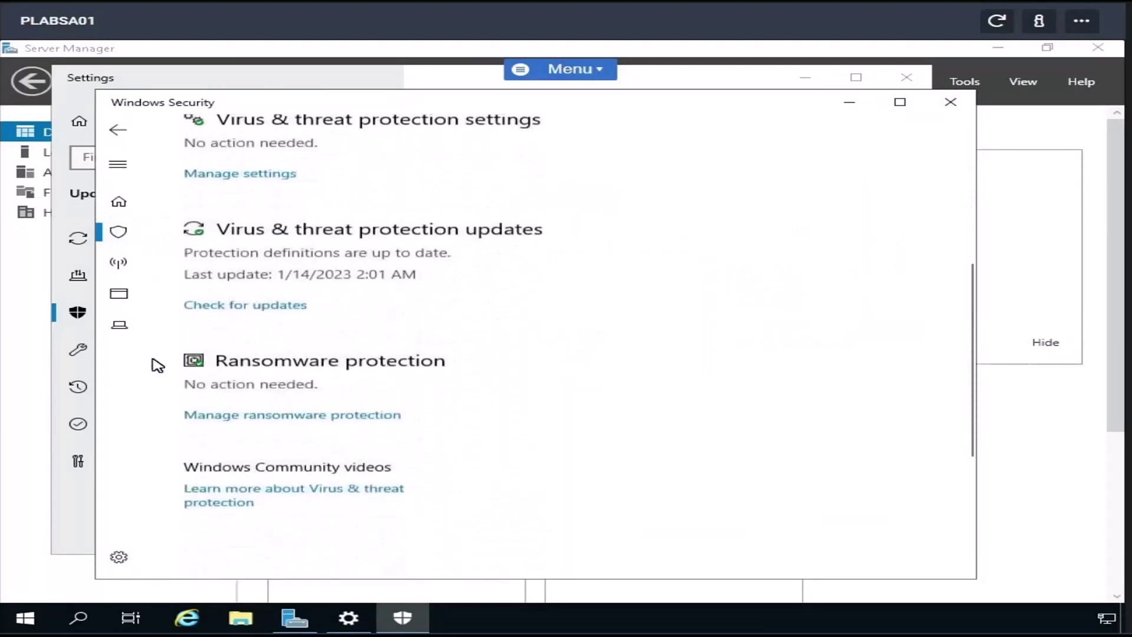
{"action": "scroll", "coordinate": [157, 362], "scroll_direction": "down", "scroll_amount": 2}
{"action": "scroll", "coordinate": [127, 263], "scroll_direction": "down", "scroll_amount": 3}
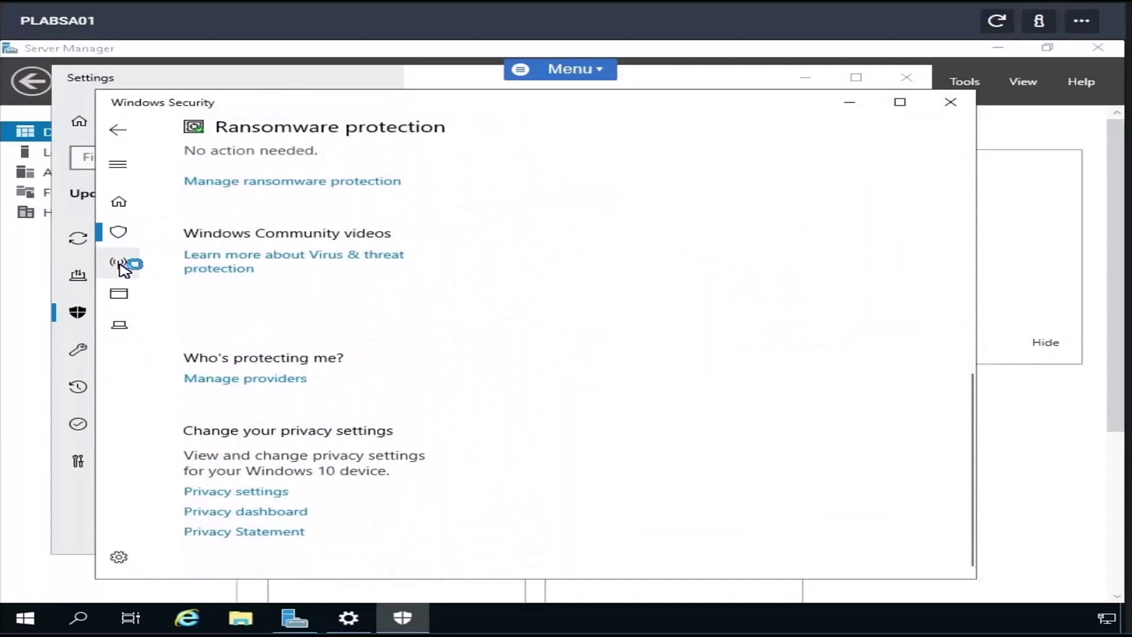
- Review Firewall & network protection, App & browser control and Device security, then close Windows Security
{"action": "left_click", "coordinate": [120, 263]}
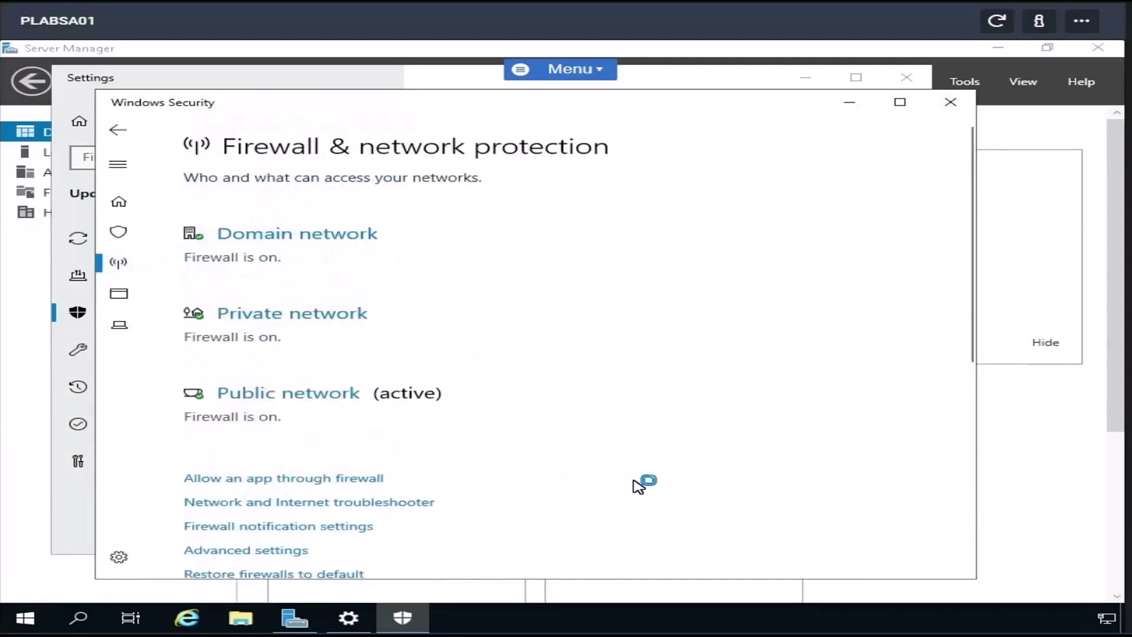
{"action": "scroll", "coordinate": [640, 485], "scroll_direction": "down", "scroll_amount": 1}
{"action": "scroll", "coordinate": [197, 472], "scroll_direction": "down", "scroll_amount": 3}
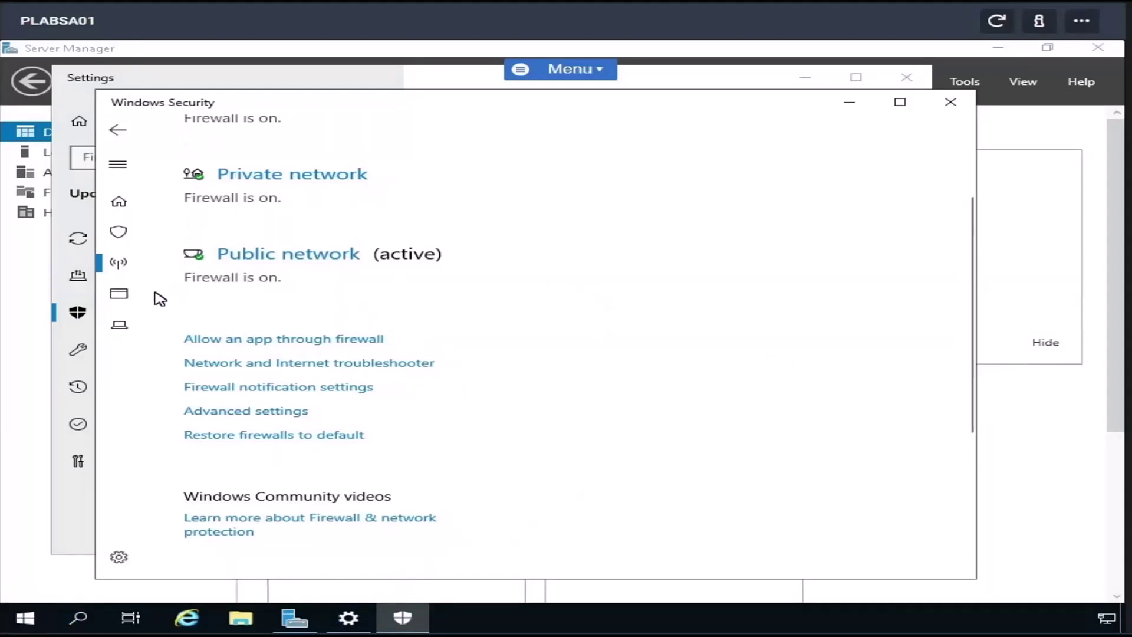
{"action": "left_click", "coordinate": [118, 298]}
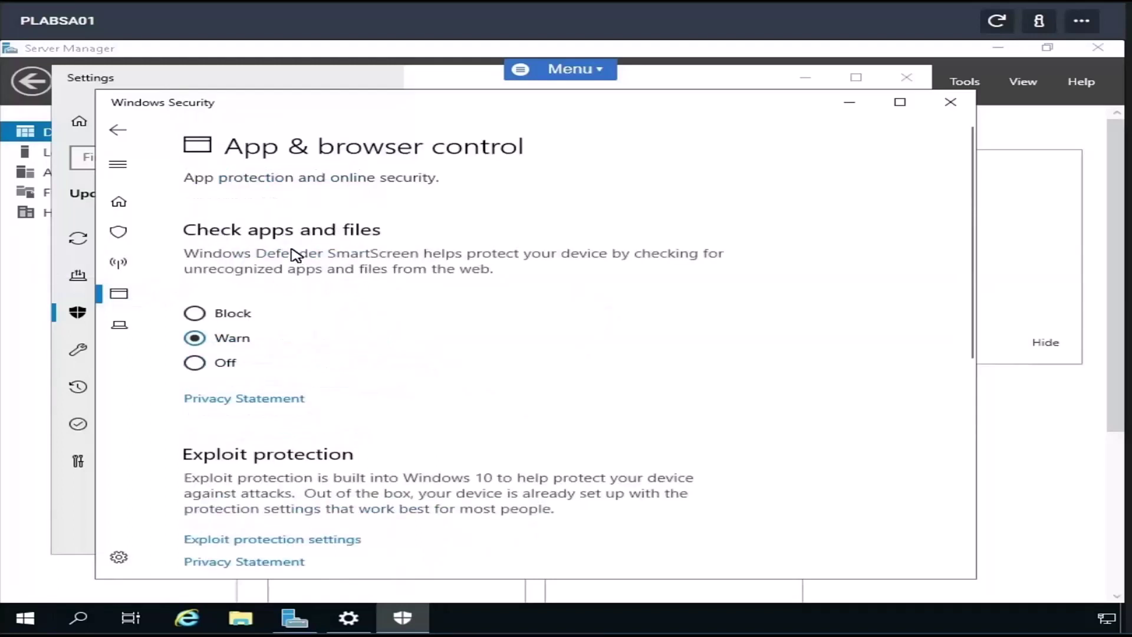
{"action": "left_click", "coordinate": [130, 330]}
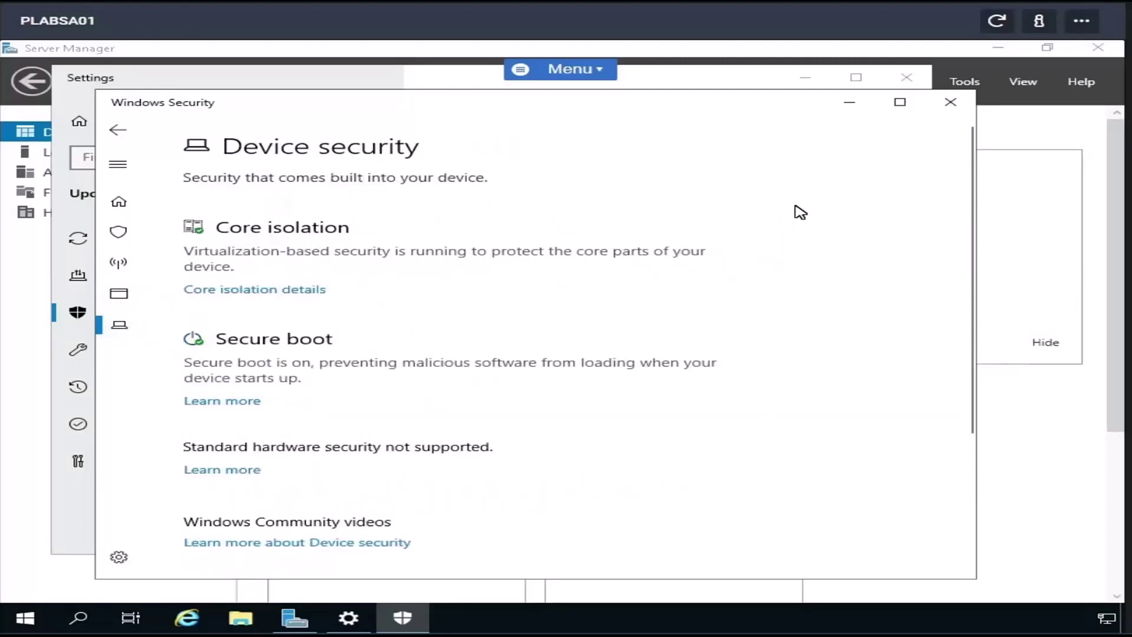
{"action": "left_click", "coordinate": [950, 103]}
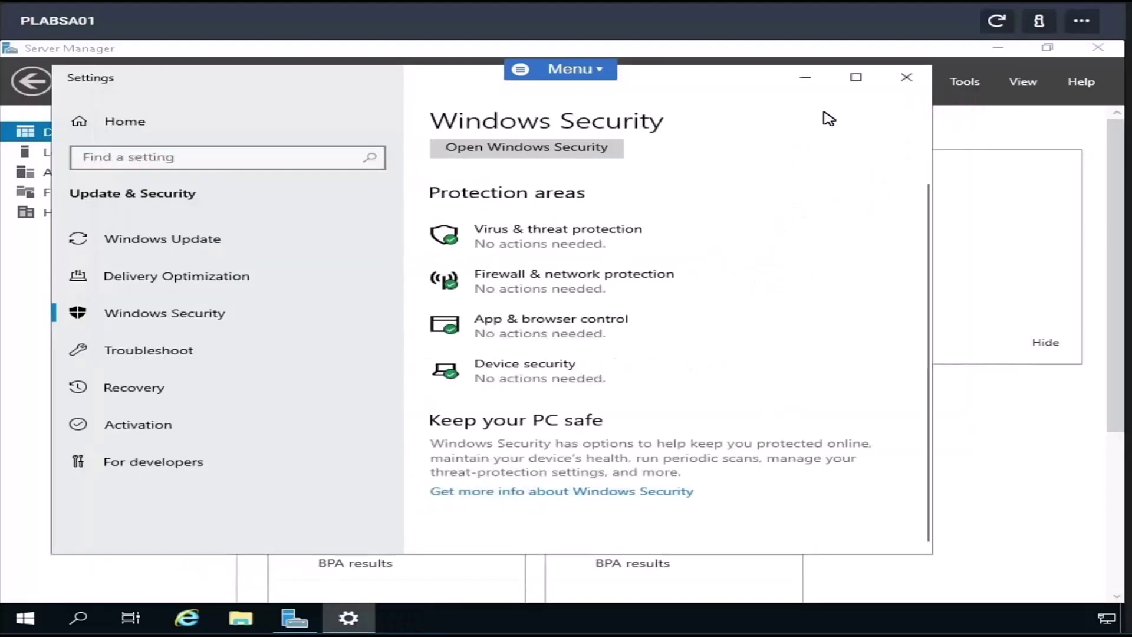
- Show the Windows Update page and scroll through its pending updates
{"action": "left_click", "coordinate": [163, 252]}
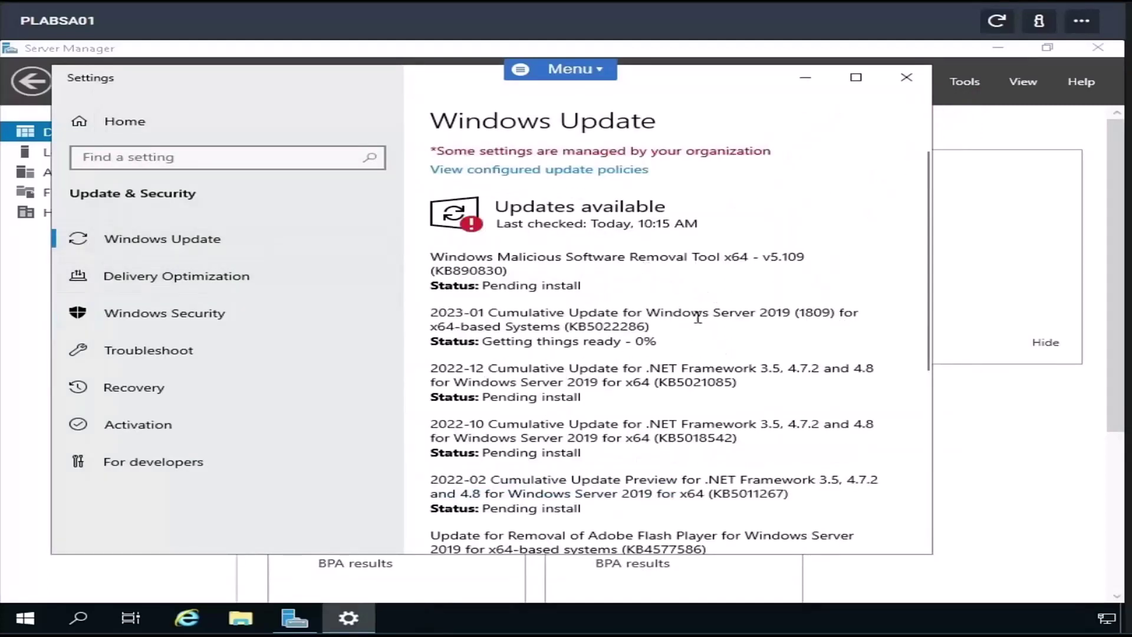
{"action": "scroll", "coordinate": [675, 345], "scroll_direction": "down", "scroll_amount": 3}
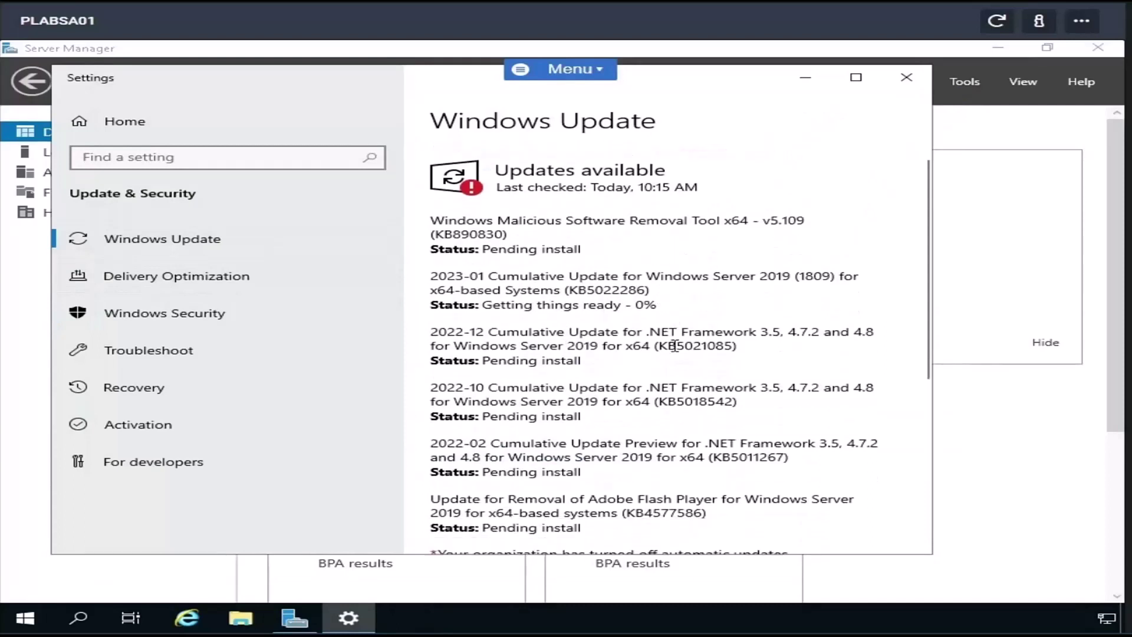
{"action": "scroll", "coordinate": [678, 457], "scroll_direction": "down", "scroll_amount": 2}
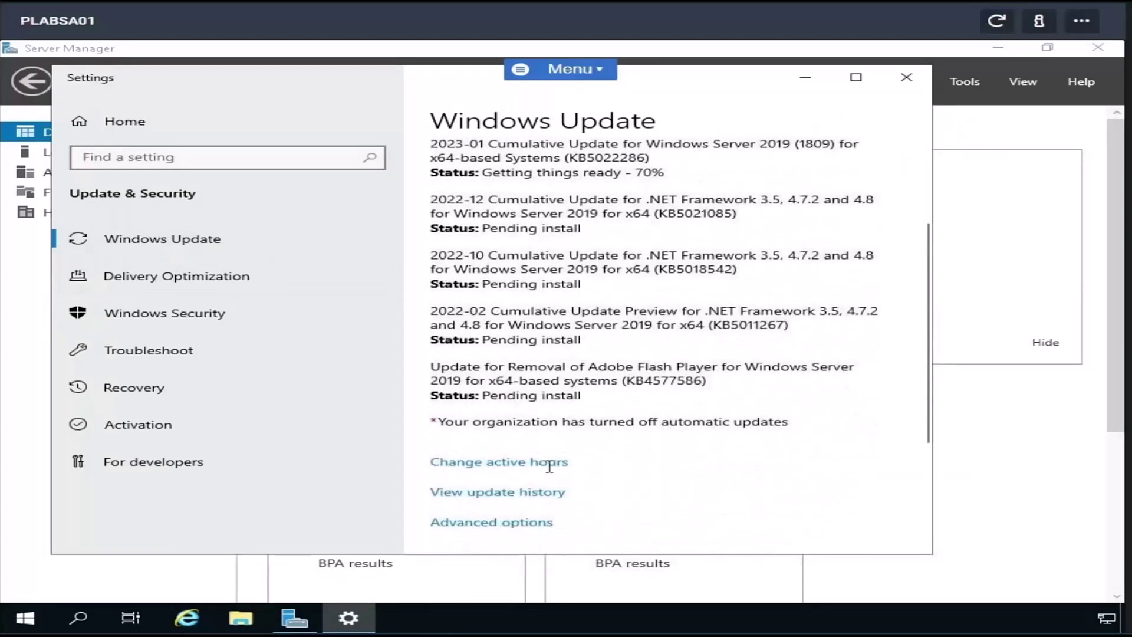
{"action": "scroll", "coordinate": [648, 463], "scroll_direction": "down", "scroll_amount": 2}
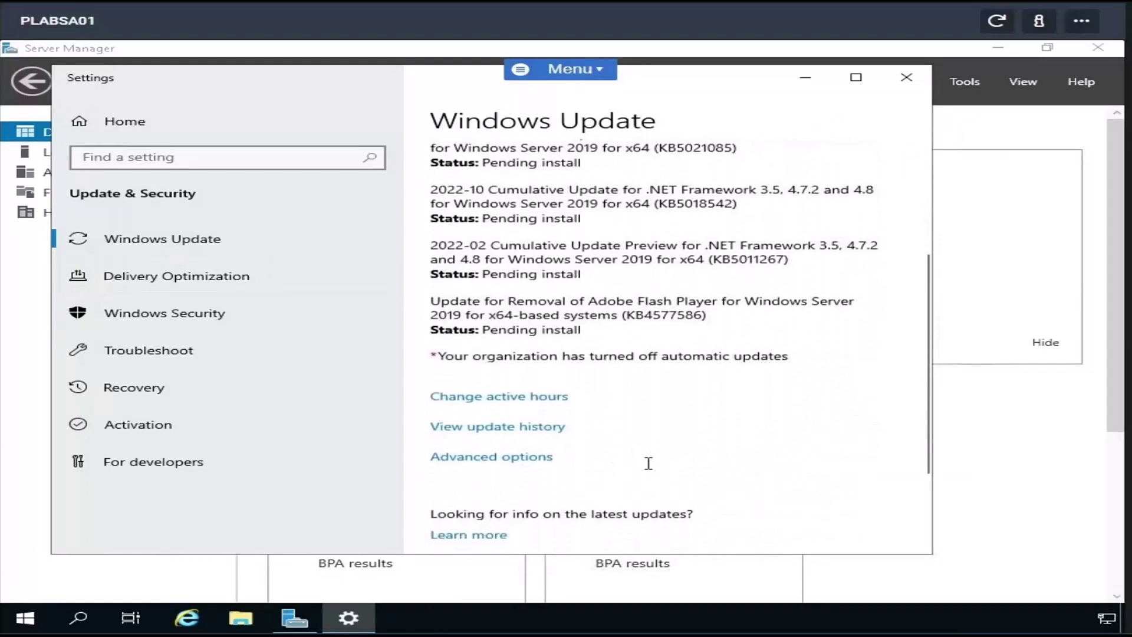
{"action": "scroll", "coordinate": [530, 268], "scroll_direction": "up", "scroll_amount": 2}
{"action": "scroll", "coordinate": [552, 272], "scroll_direction": "up", "scroll_amount": 3}
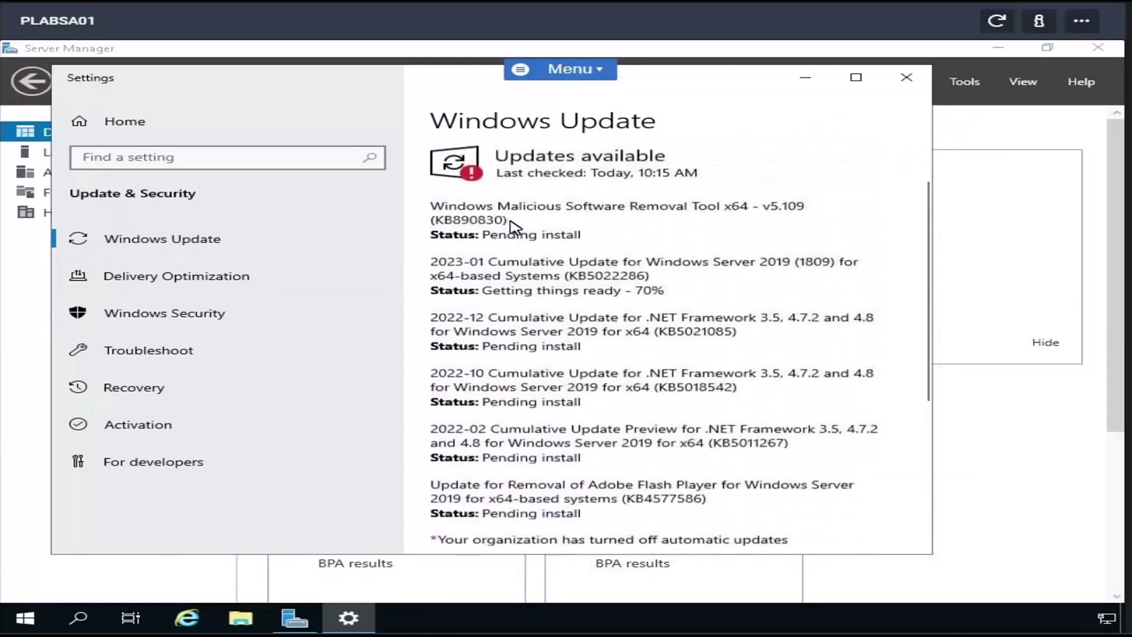
{"action": "scroll", "coordinate": [557, 251], "scroll_direction": "up", "scroll_amount": 1}
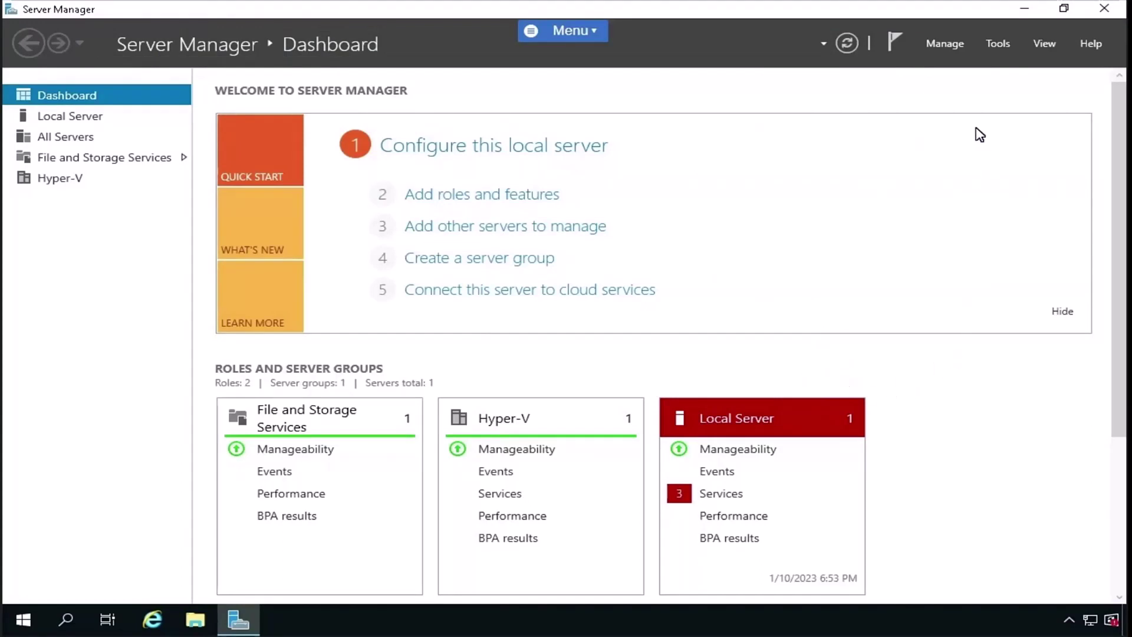
{"action": "left_click", "coordinate": [946, 46]}
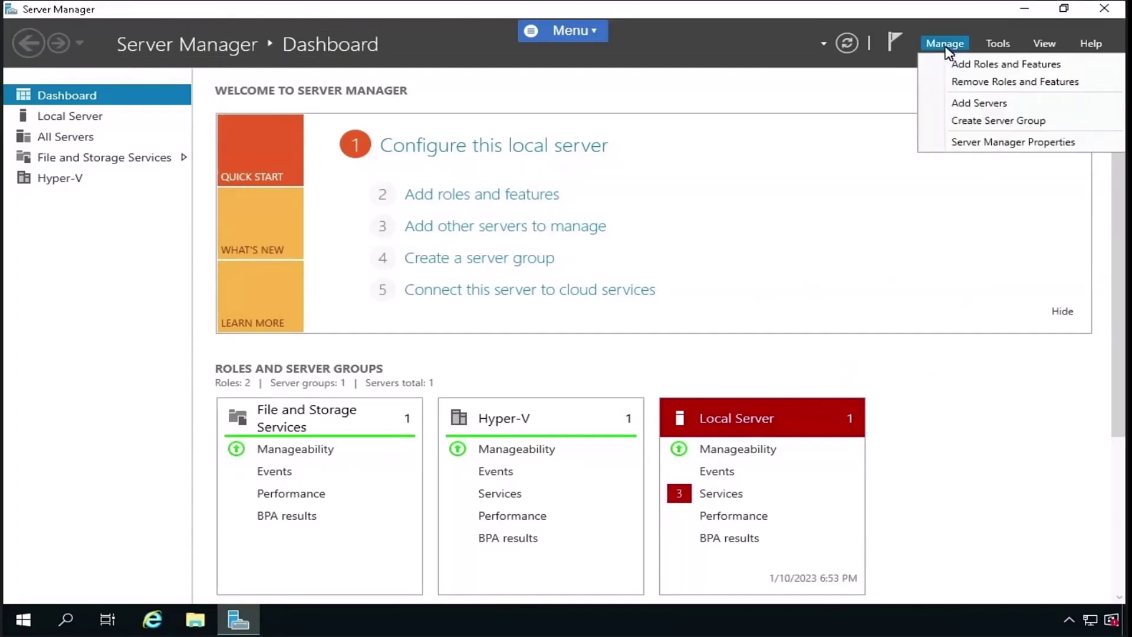
{"action": "left_click", "coordinate": [991, 63]}
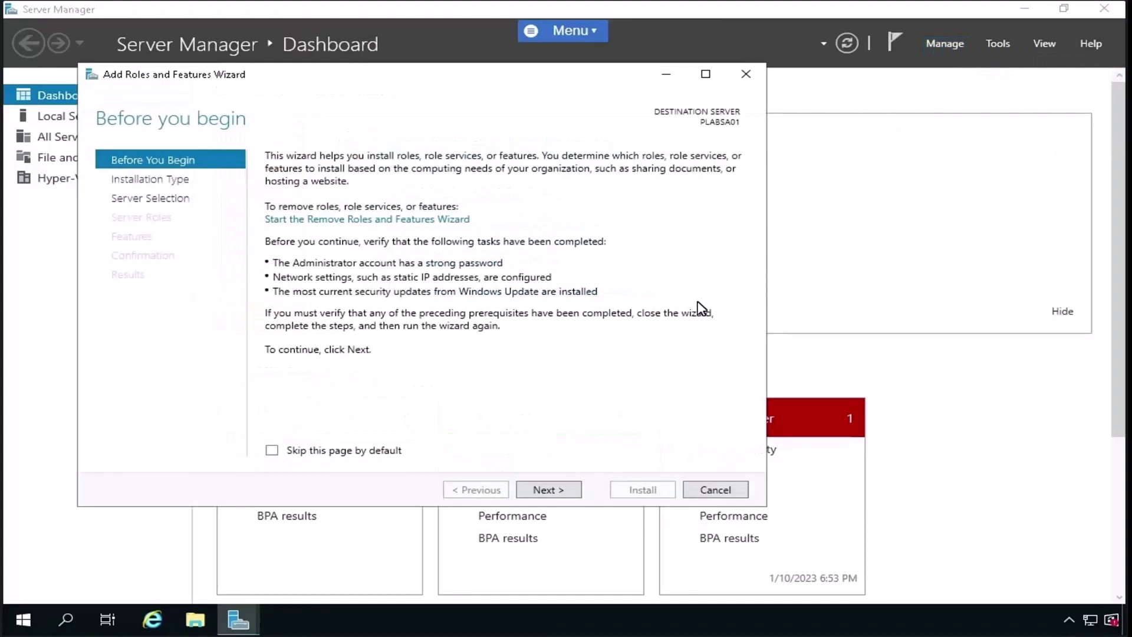
{"action": "left_click", "coordinate": [534, 491]}
{"action": "left_click", "coordinate": [534, 490]}
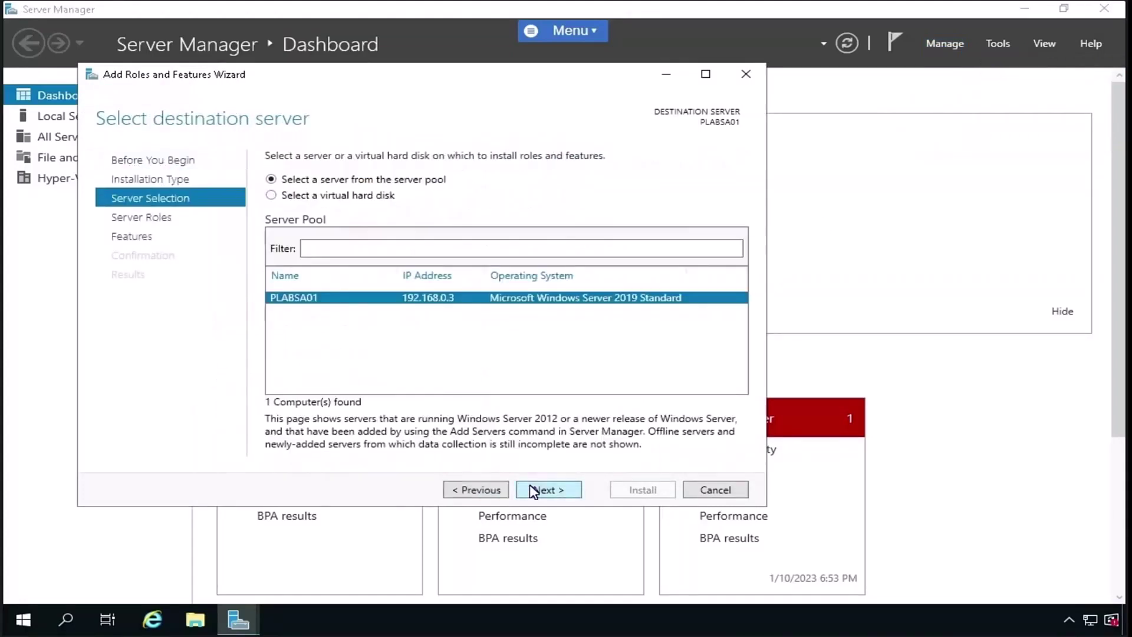
{"action": "left_click", "coordinate": [535, 491]}
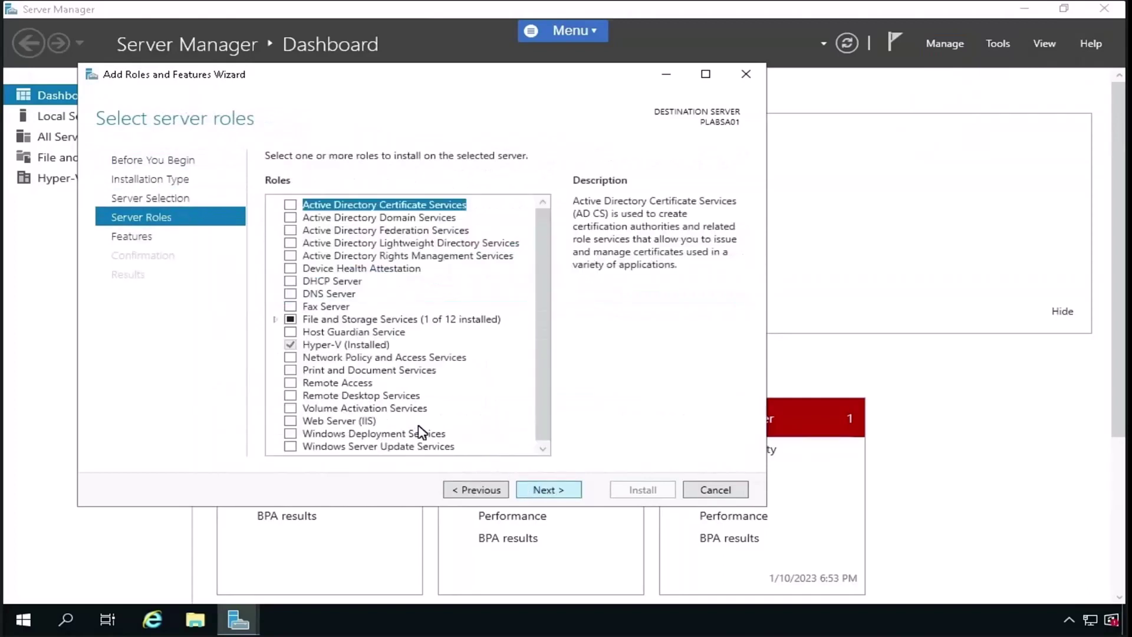
{"action": "left_click", "coordinate": [290, 293]}
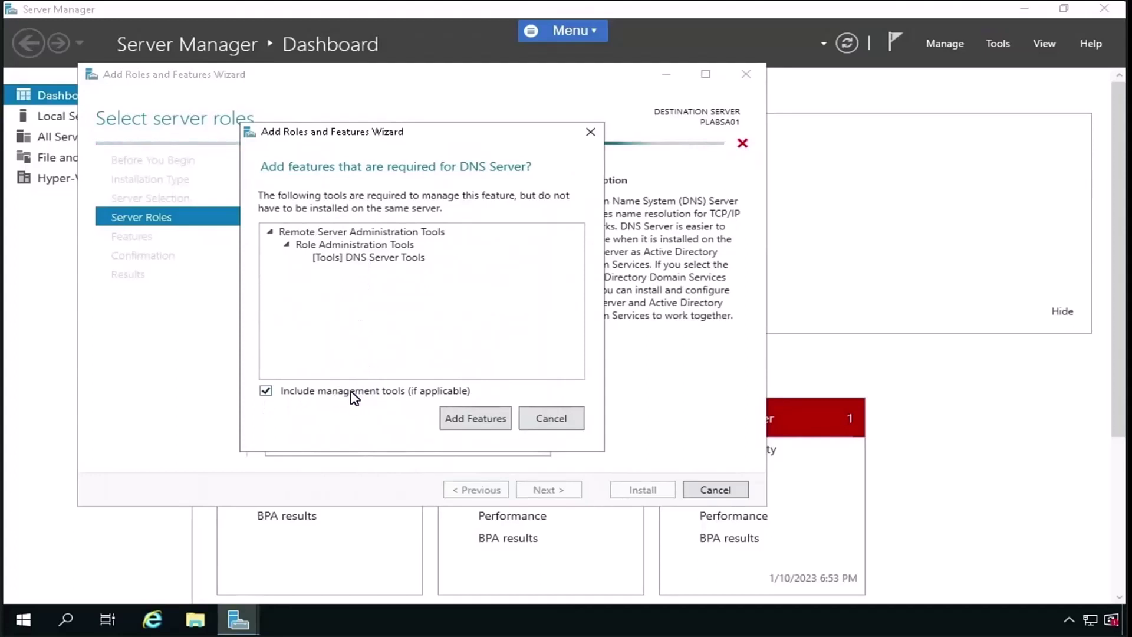
{"action": "left_click", "coordinate": [447, 419]}
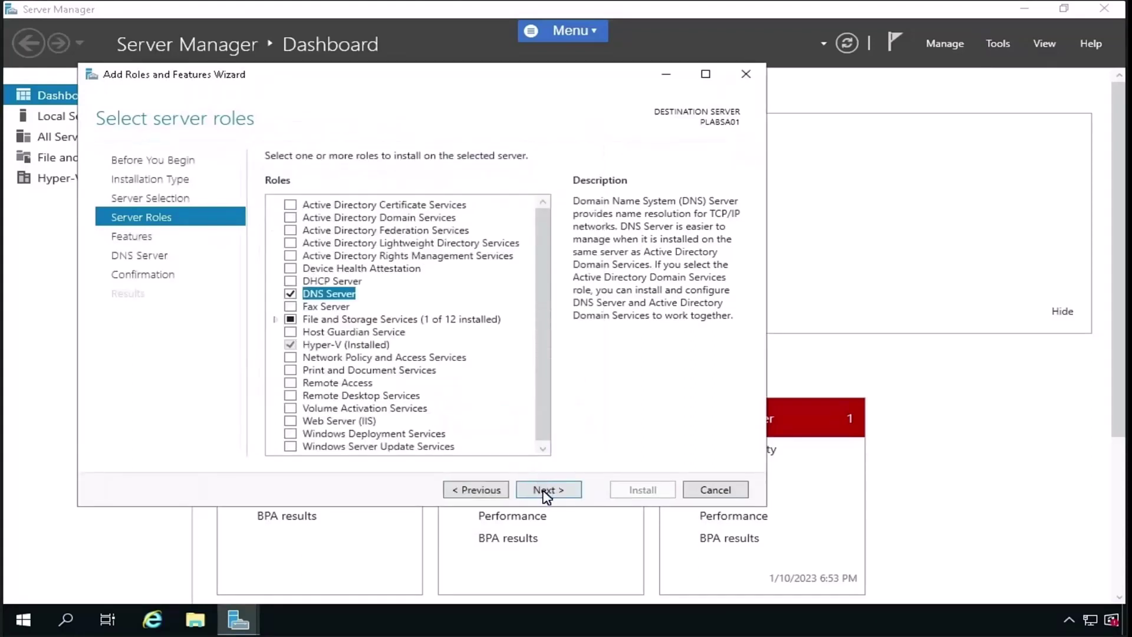
{"action": "key", "text": "Return"}
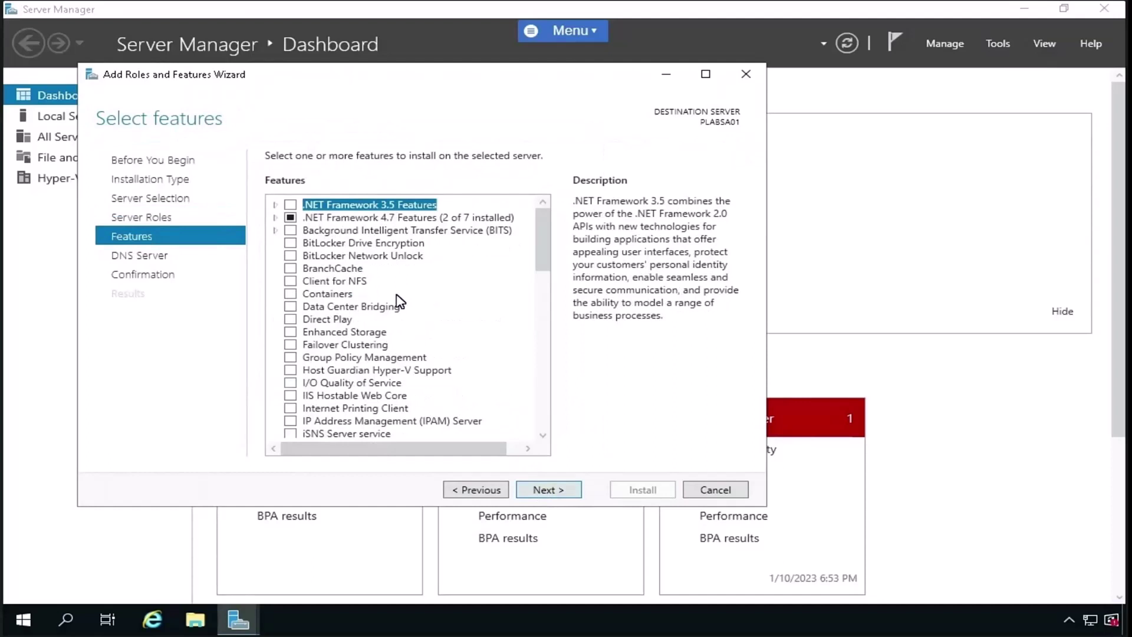
{"action": "scroll", "coordinate": [380, 354], "scroll_direction": "down", "scroll_amount": 4}
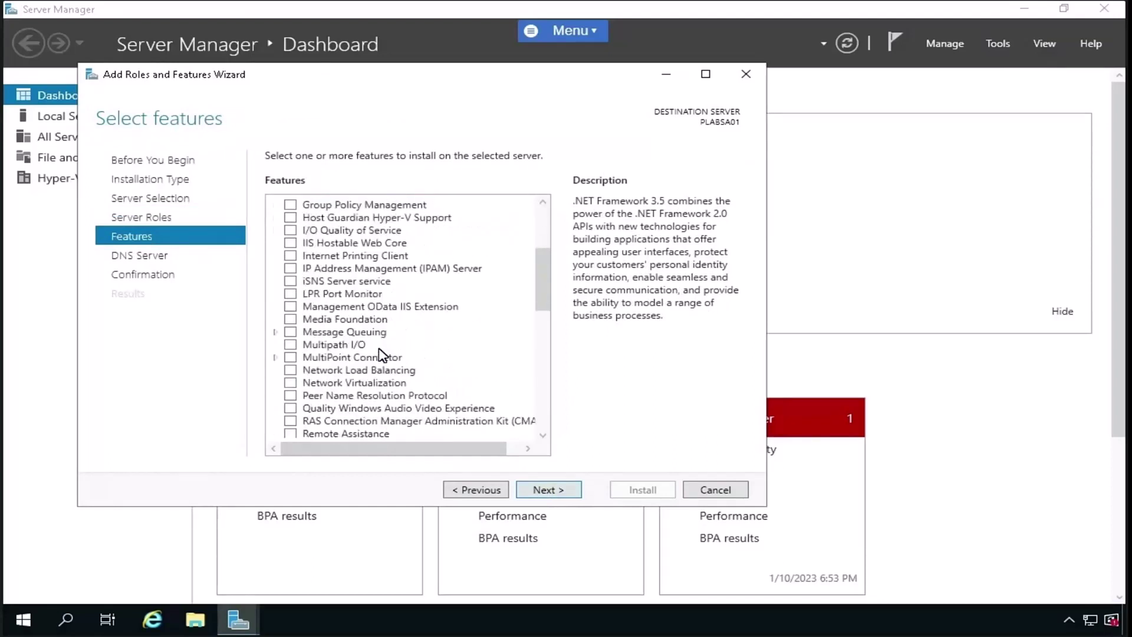
{"action": "scroll", "coordinate": [380, 354], "scroll_direction": "down", "scroll_amount": 8}
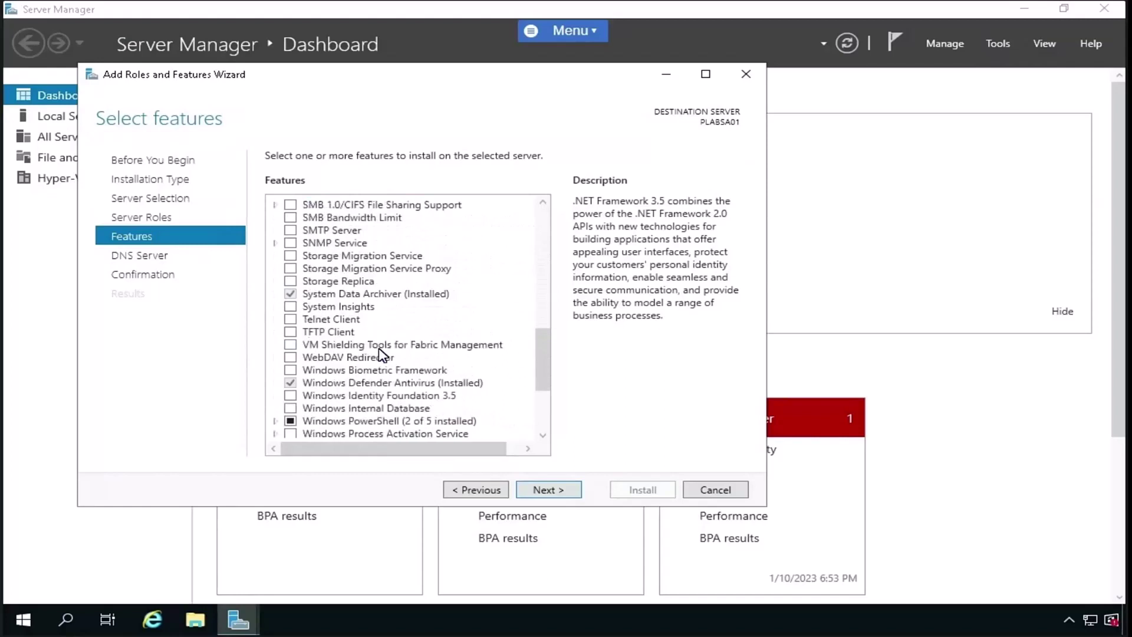
{"action": "scroll", "coordinate": [380, 354], "scroll_direction": "down", "scroll_amount": 4}
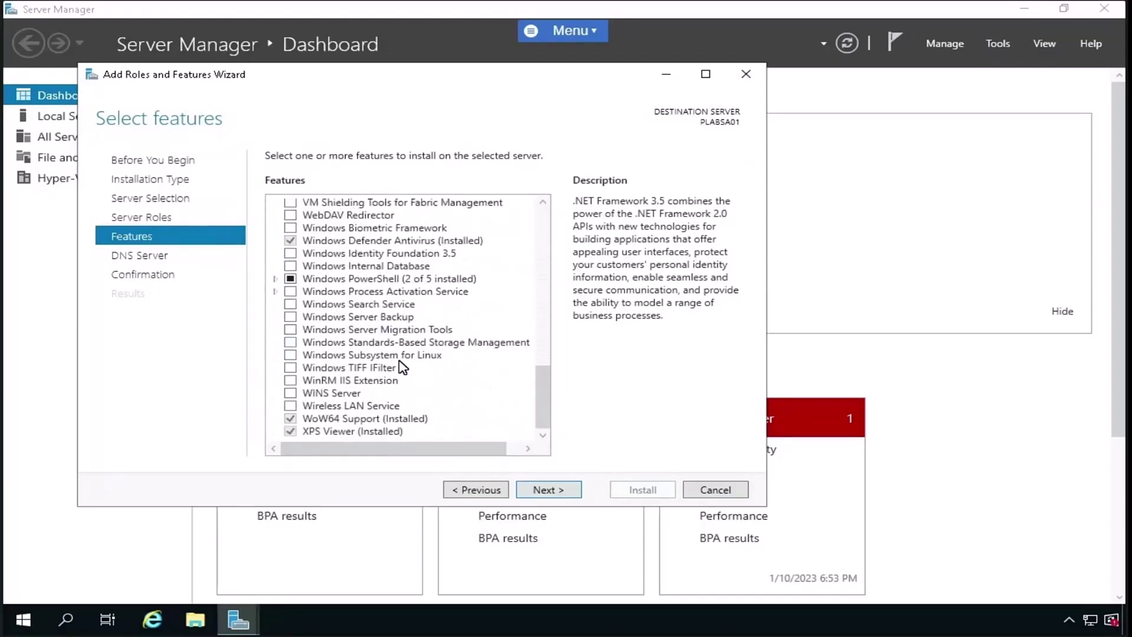
{"action": "left_click", "coordinate": [544, 490]}
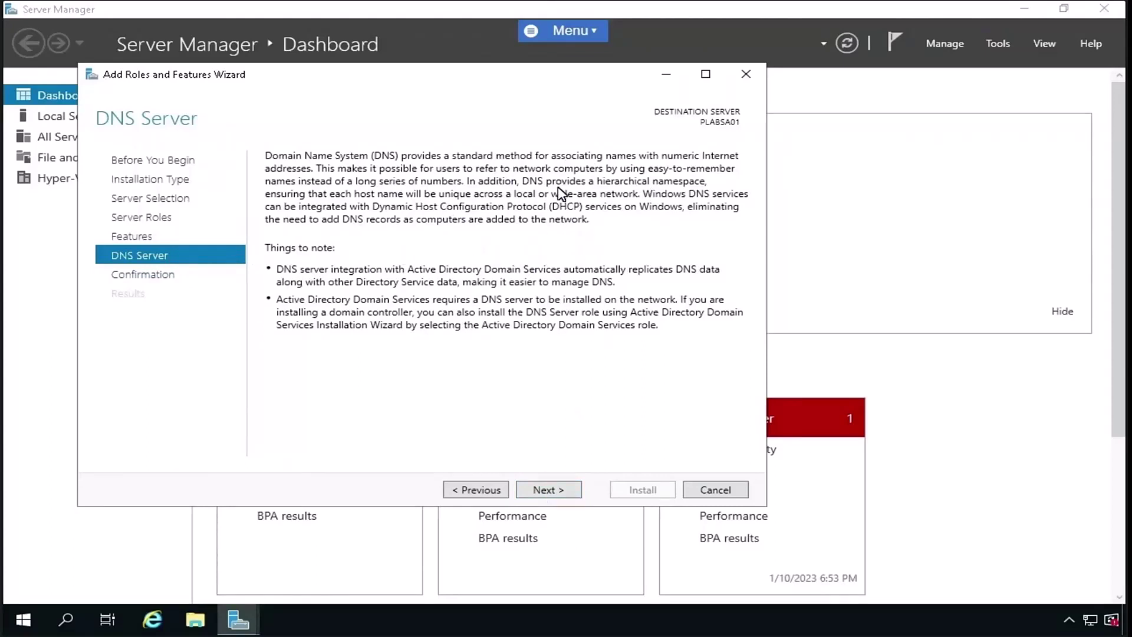
{"action": "left_click", "coordinate": [557, 490]}
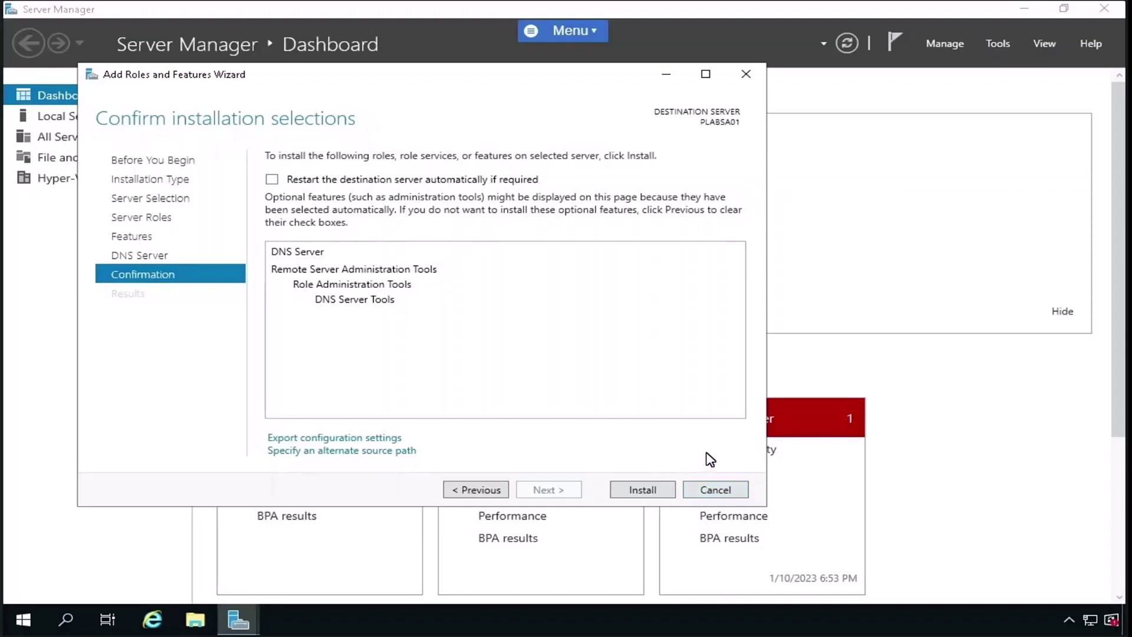
{"action": "left_click", "coordinate": [706, 494]}
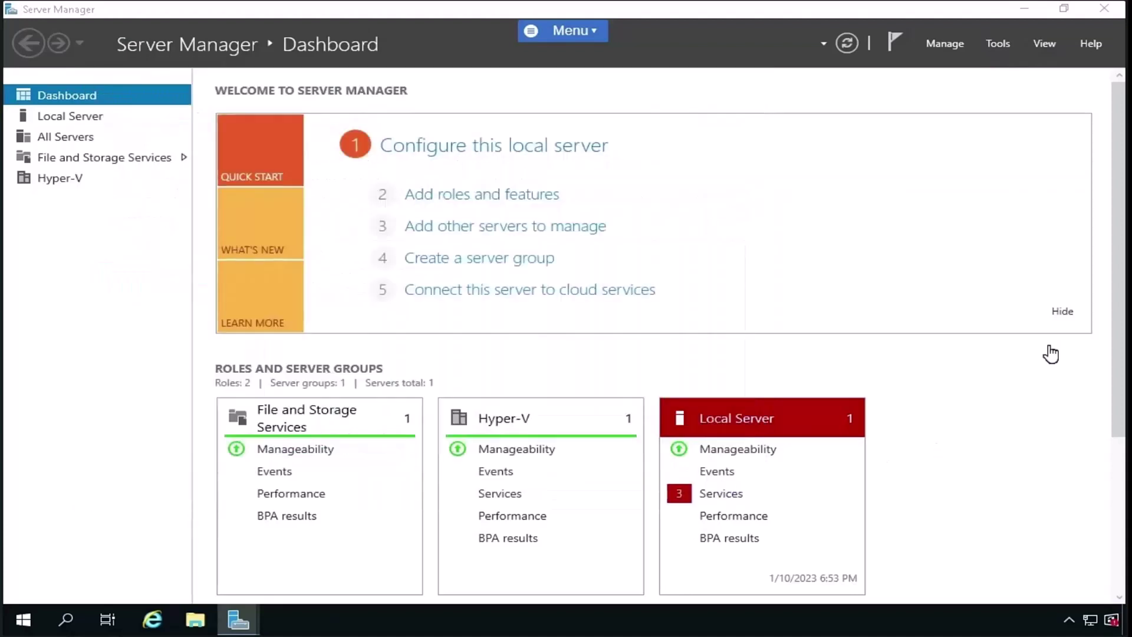
{"action": "left_click", "coordinate": [940, 45]}
{"action": "left_click", "coordinate": [963, 82]}
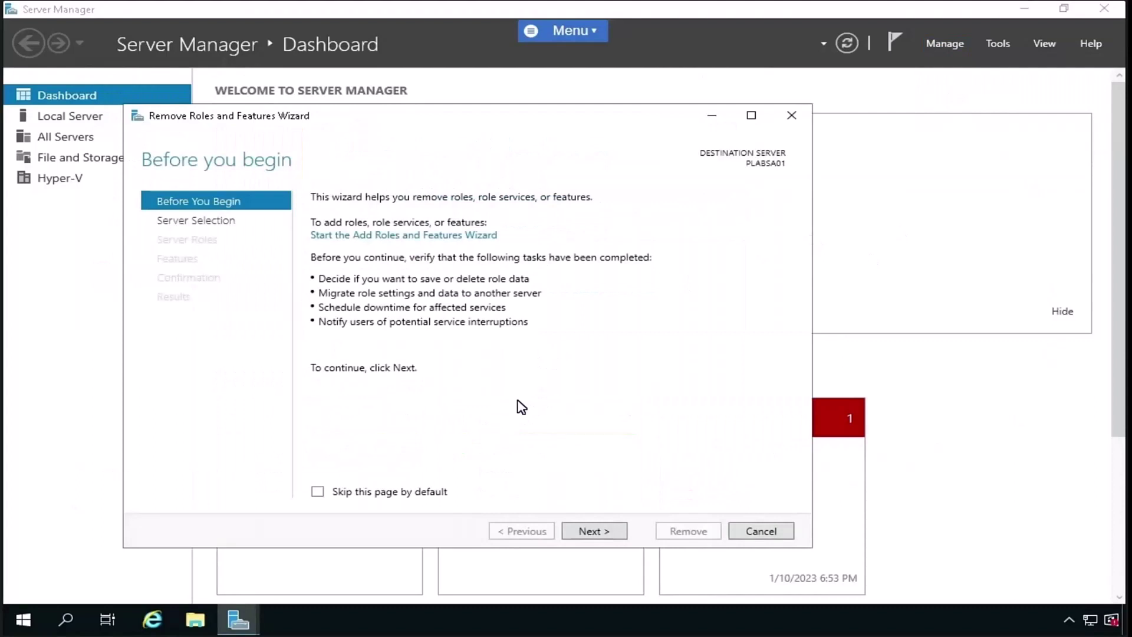
{"action": "left_click", "coordinate": [593, 532]}
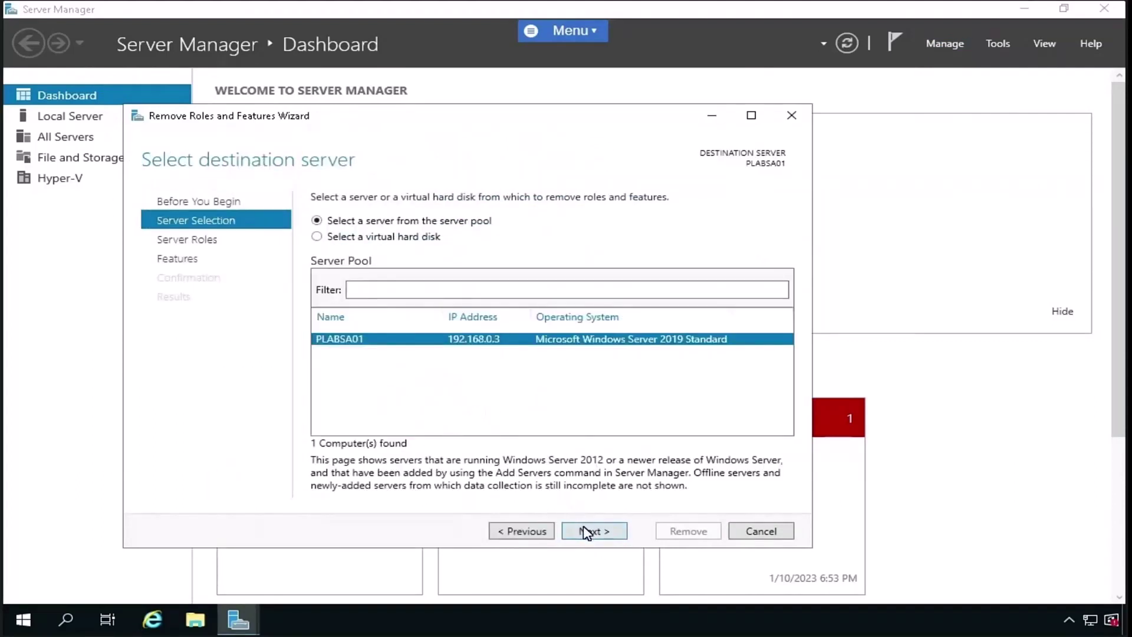
{"action": "left_click", "coordinate": [587, 533]}
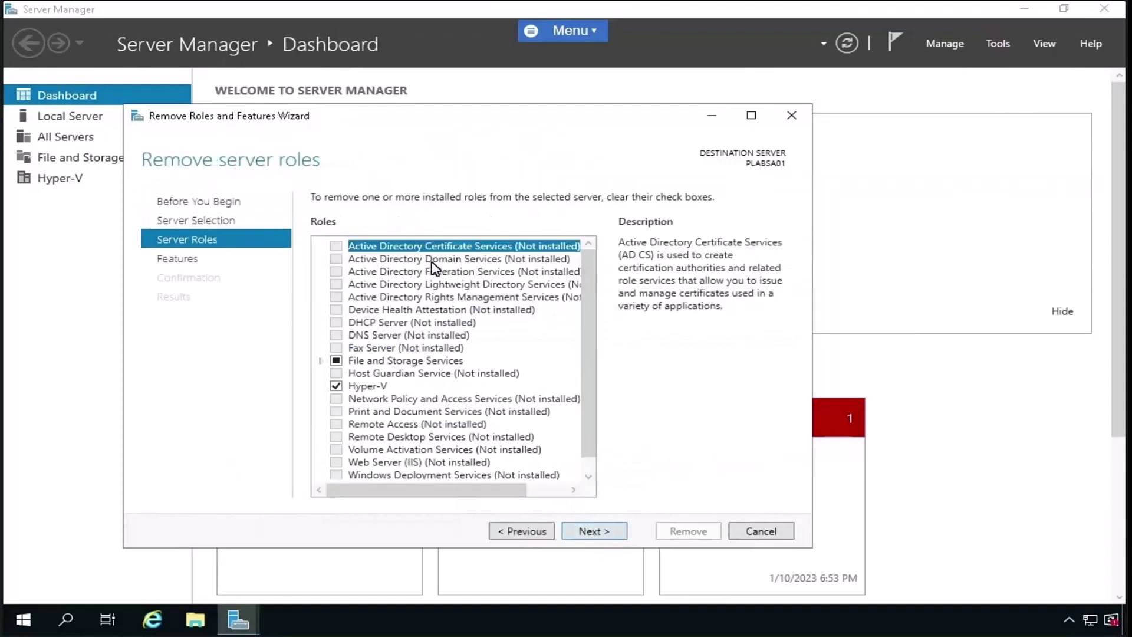
{"action": "left_click", "coordinate": [336, 361]}
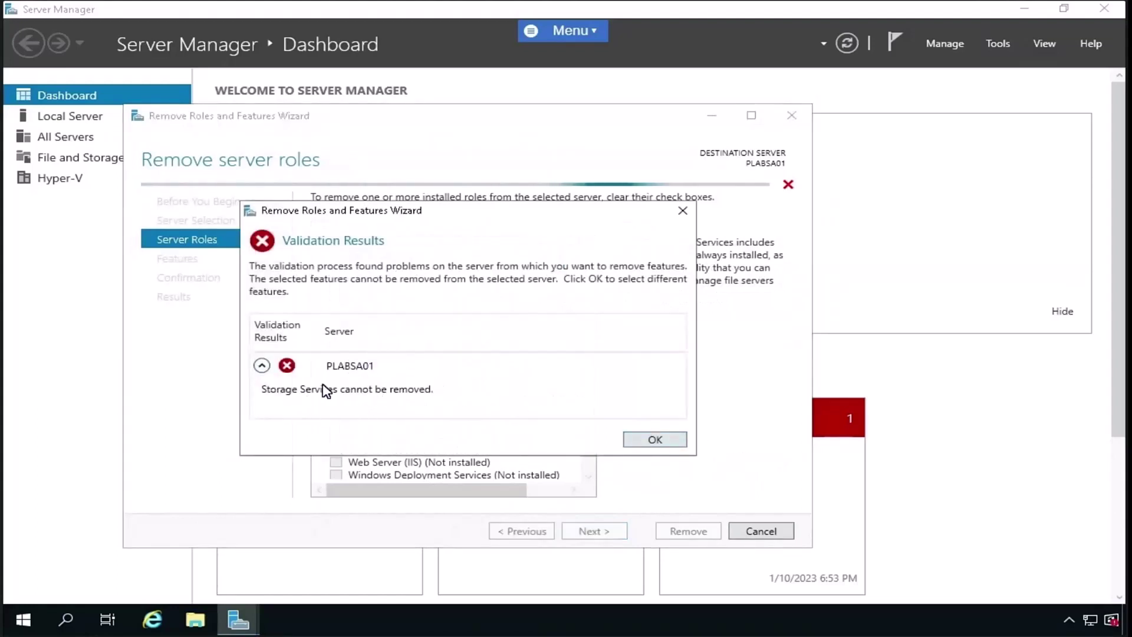
{"action": "left_click", "coordinate": [676, 447]}
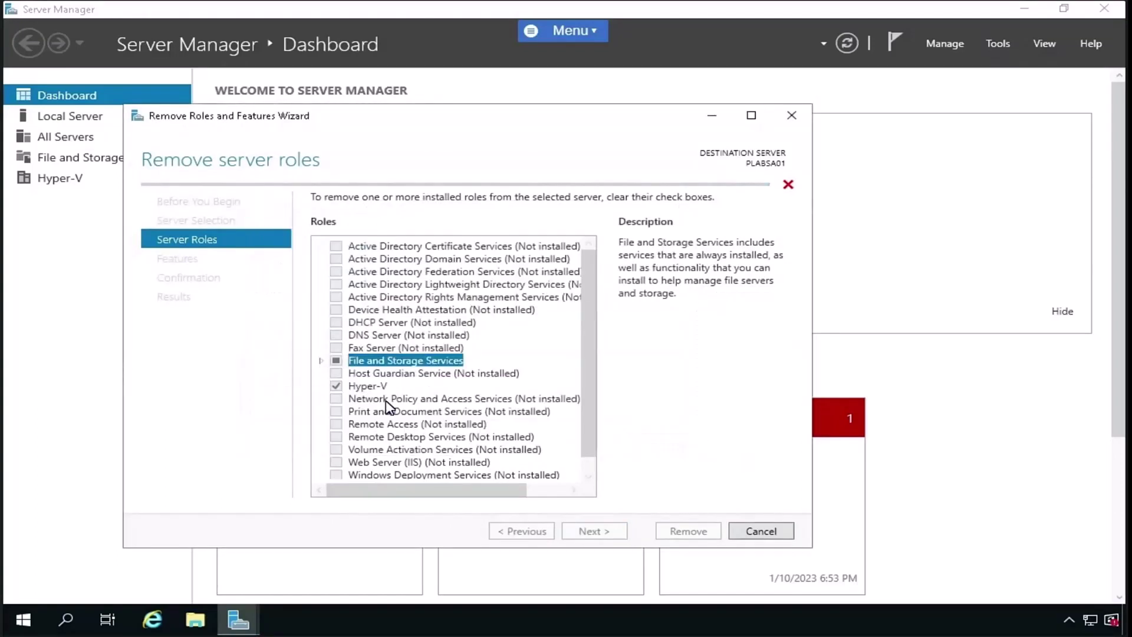
{"action": "scroll", "coordinate": [404, 412], "scroll_direction": "down", "scroll_amount": 1}
{"action": "left_click", "coordinate": [337, 371]}
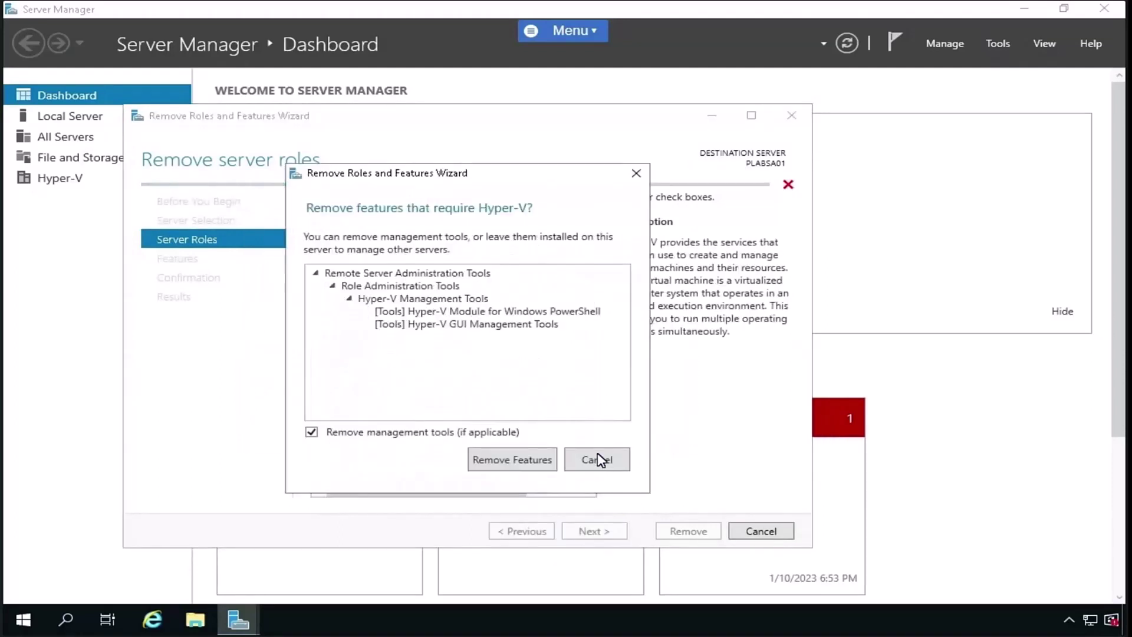
{"action": "left_click", "coordinate": [600, 460]}
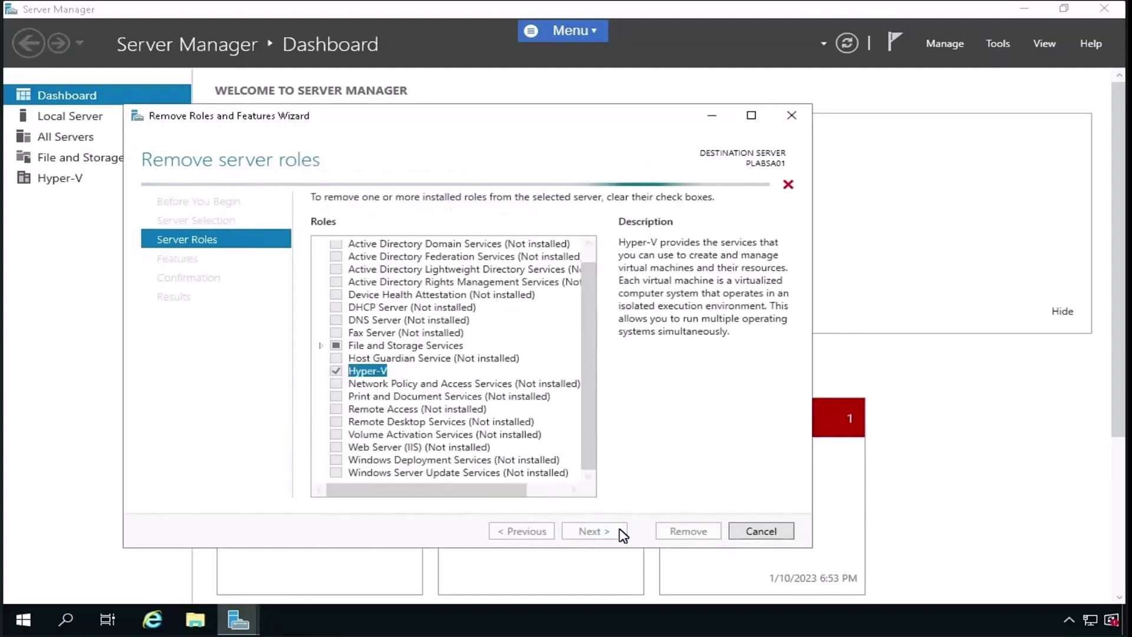
{"action": "left_click", "coordinate": [748, 538]}
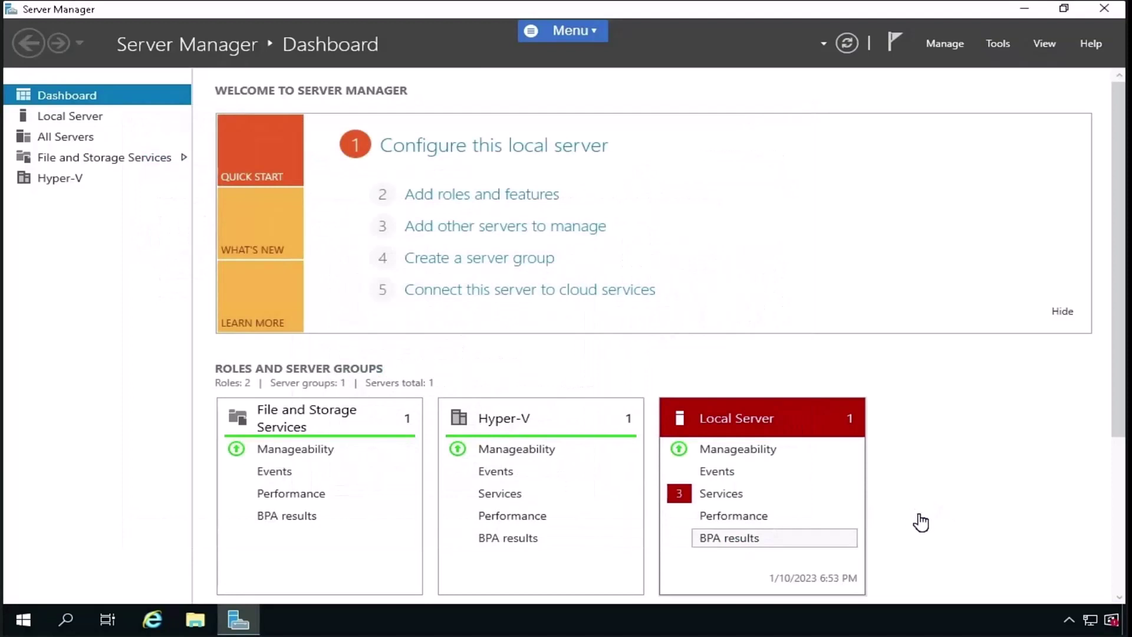
{"action": "scroll", "coordinate": [471, 510], "scroll_direction": "down", "scroll_amount": 3}
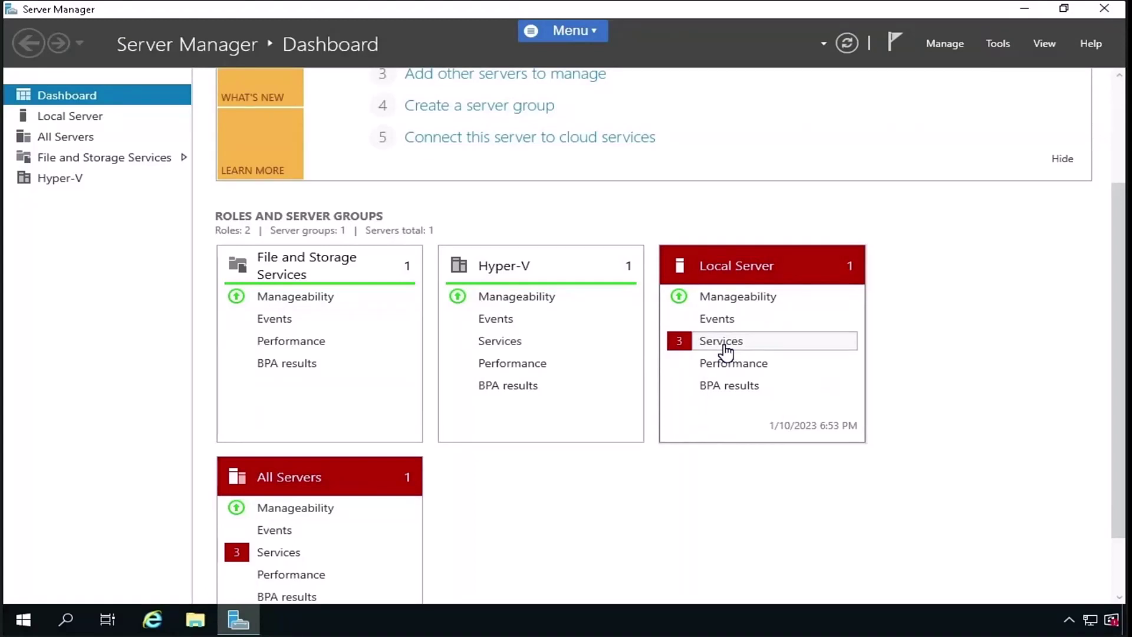
{"action": "left_click", "coordinate": [725, 352]}
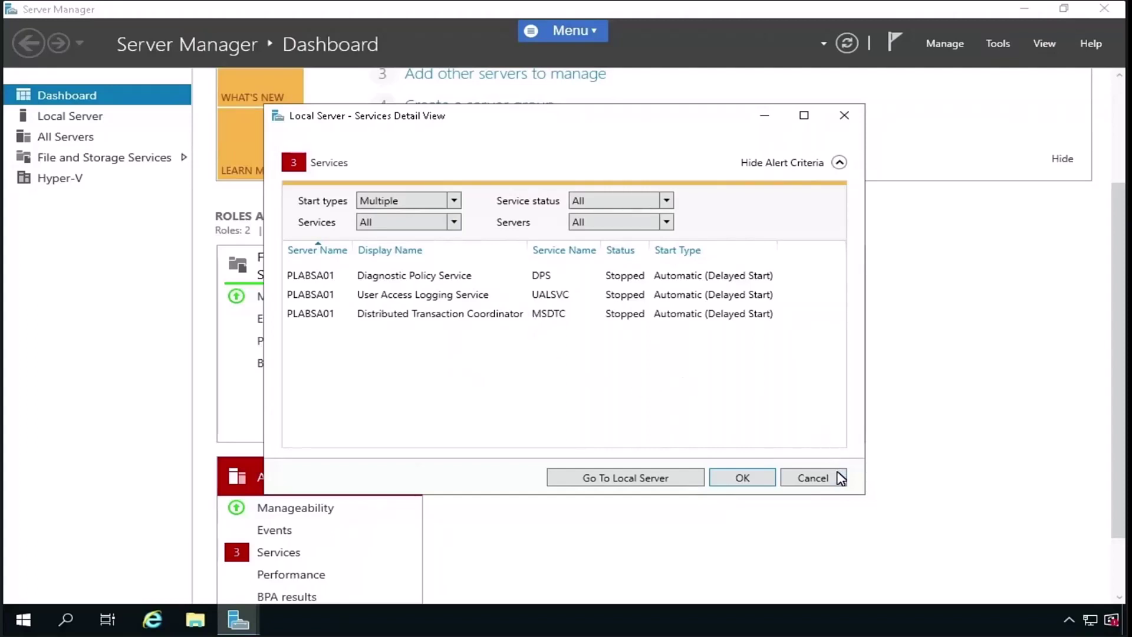
{"action": "left_click", "coordinate": [812, 477]}
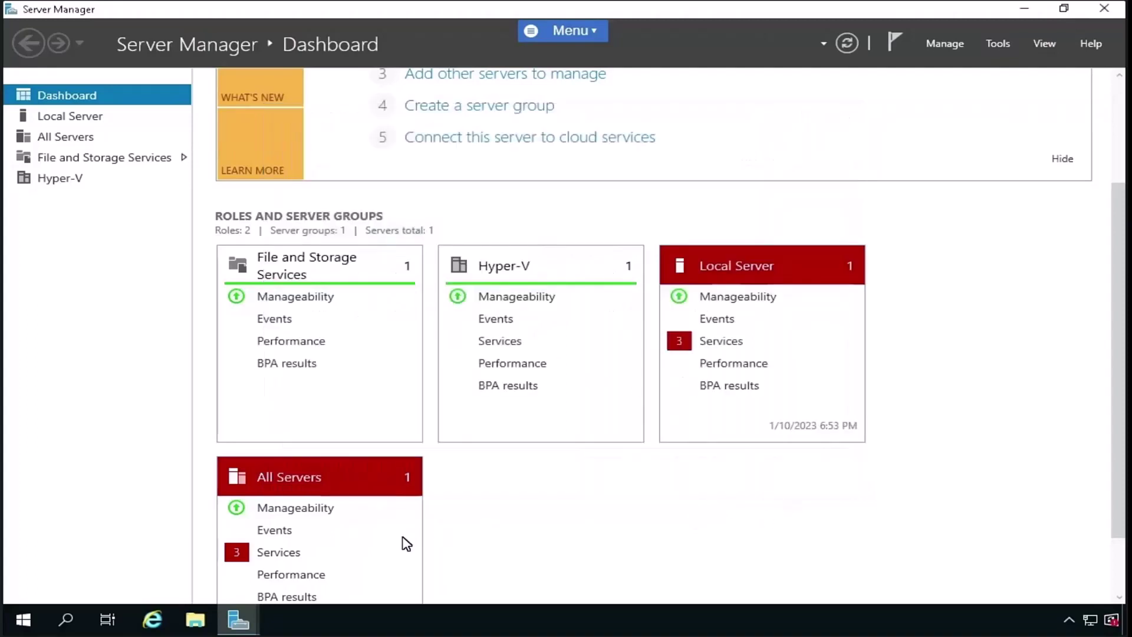
{"action": "left_click", "coordinate": [711, 344]}
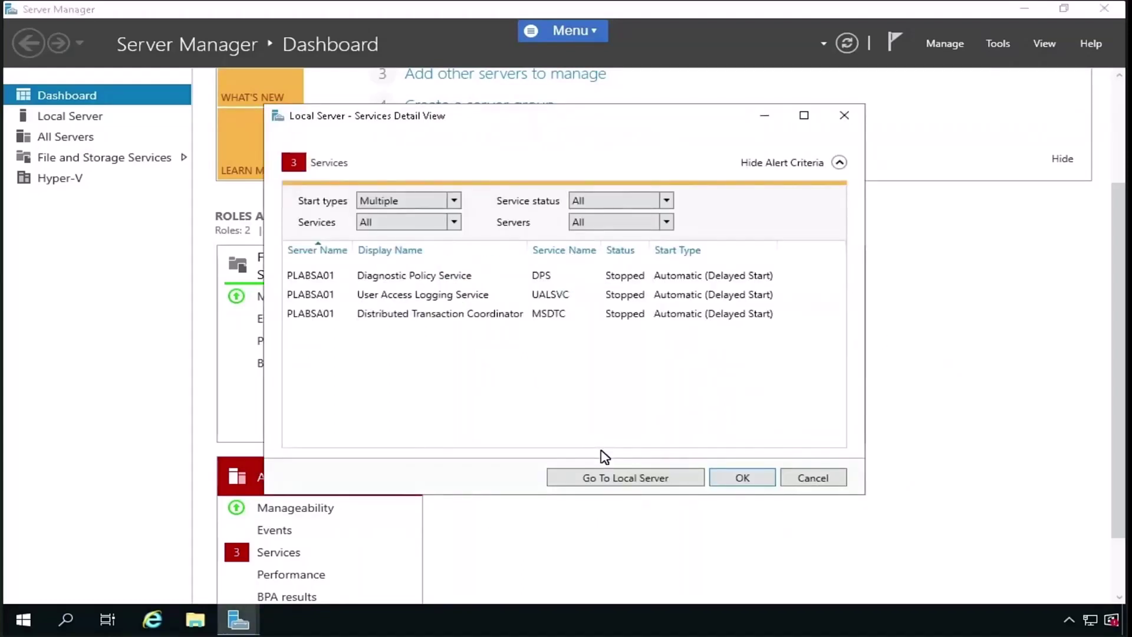
{"action": "left_click", "coordinate": [820, 479]}
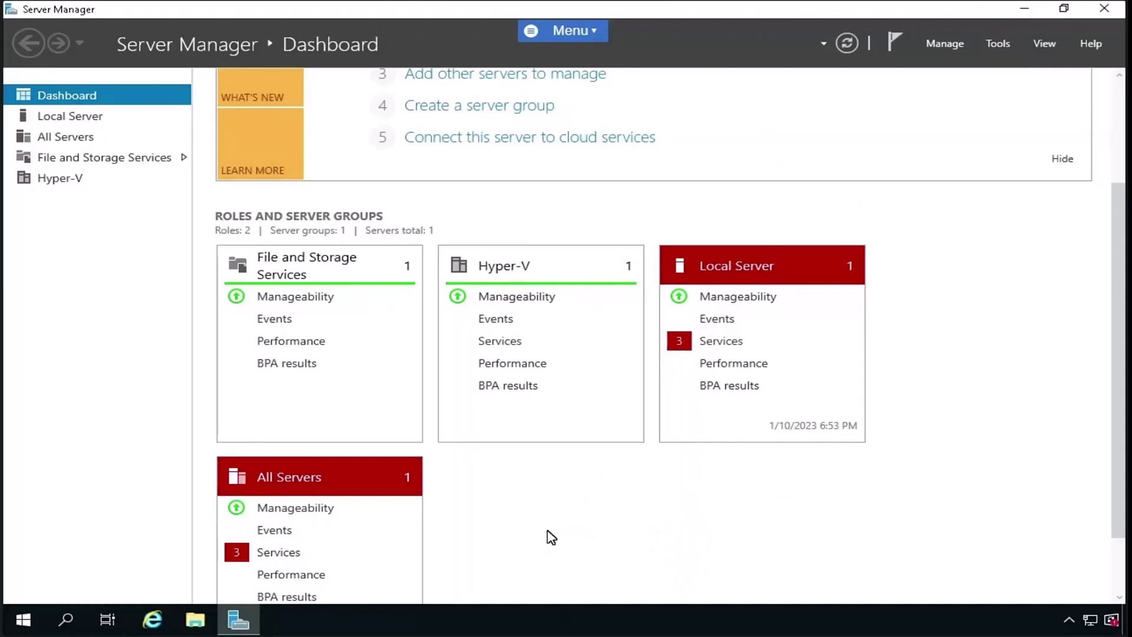
{"action": "scroll", "coordinate": [552, 537], "scroll_direction": "up", "scroll_amount": 3}
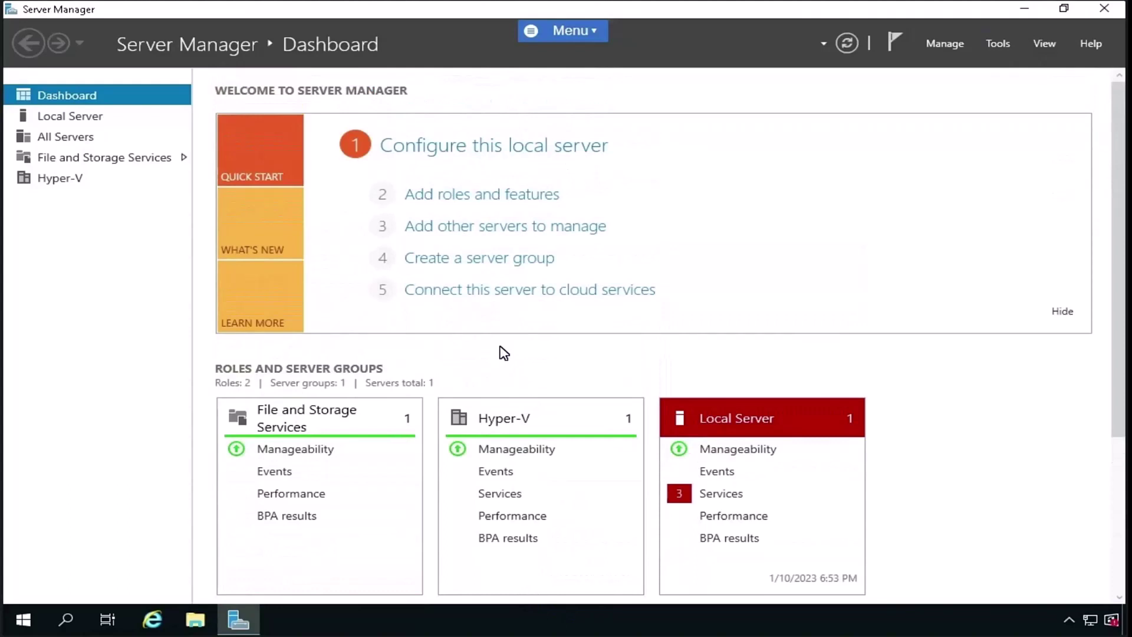
- Launch Task Manager in full detail and review CPU, Memory and Ethernet performance
{"action": "right_click", "coordinate": [550, 620]}
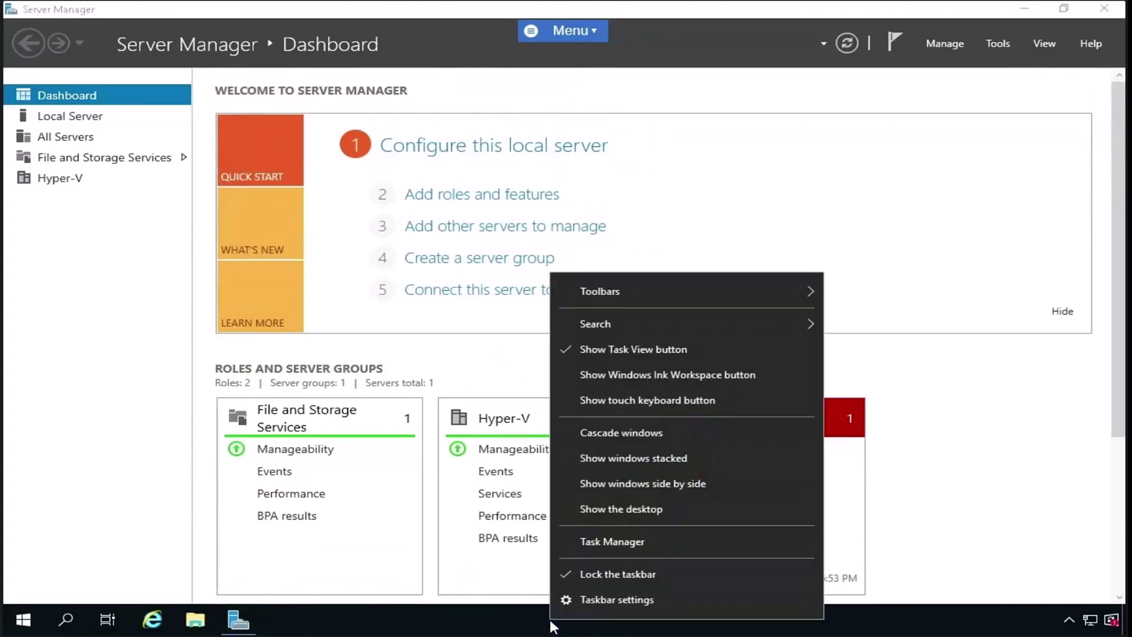
{"action": "left_click", "coordinate": [575, 541]}
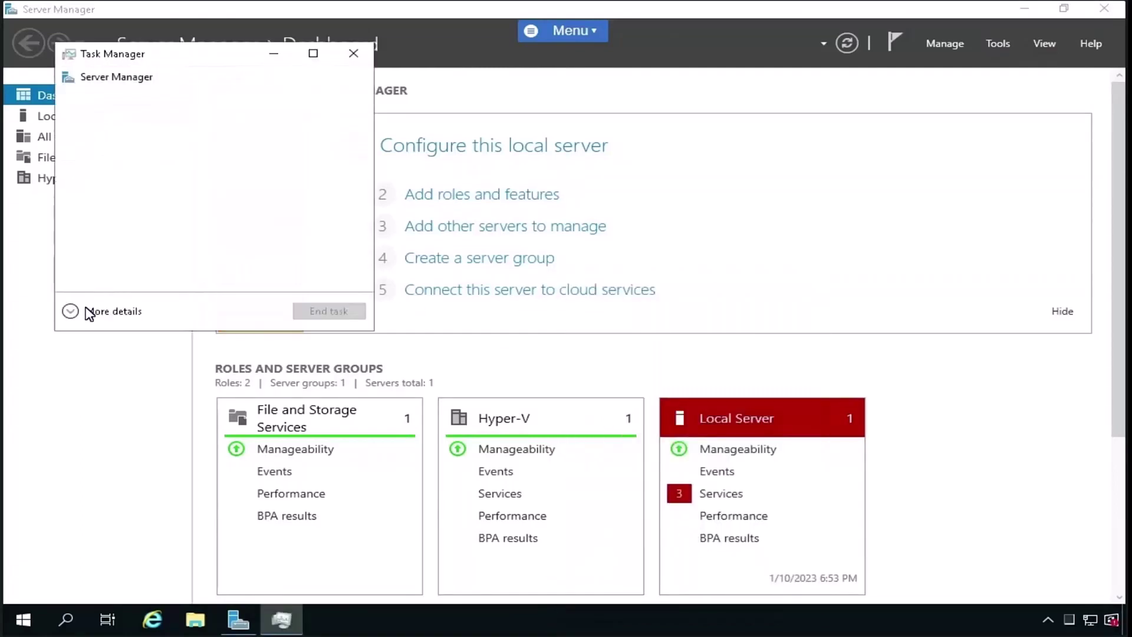
{"action": "left_click", "coordinate": [98, 312]}
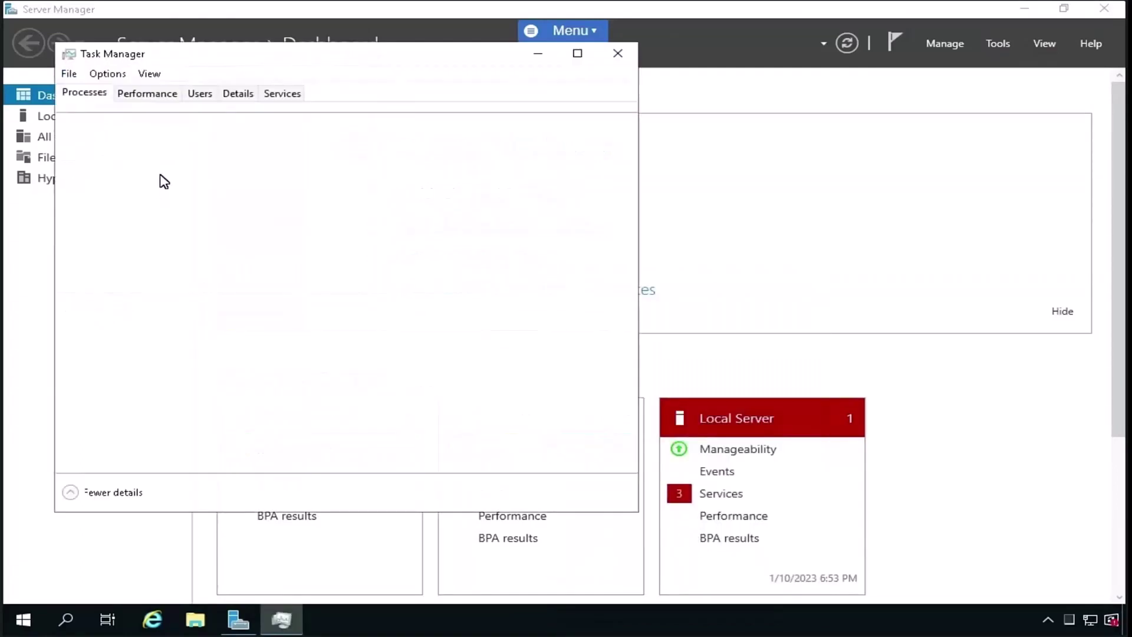
{"action": "left_click", "coordinate": [143, 95]}
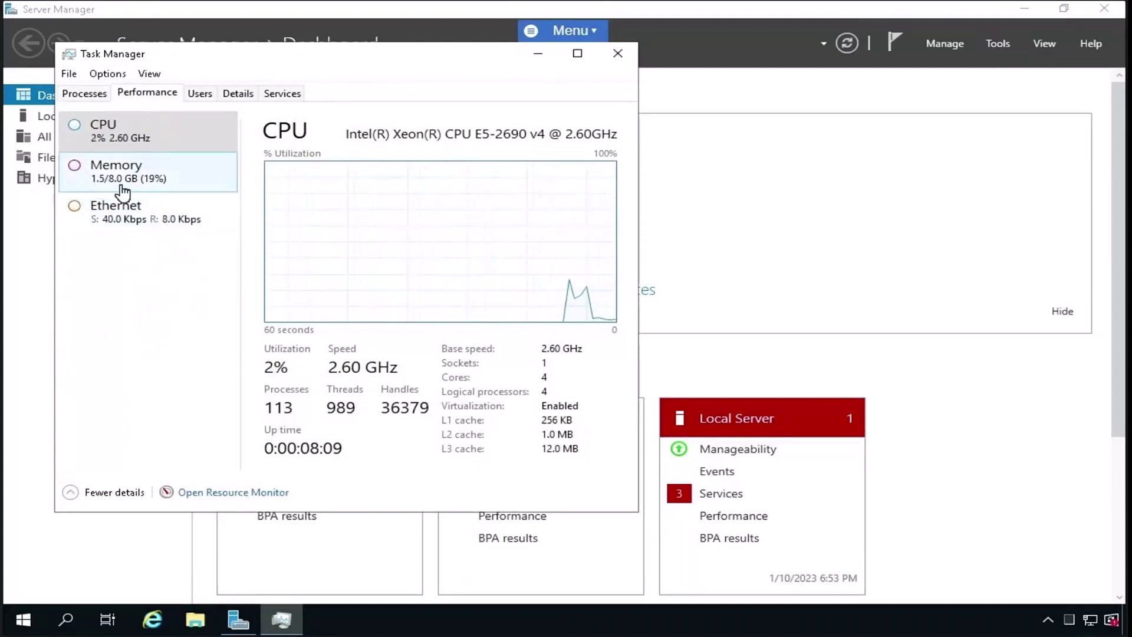
{"action": "left_click", "coordinate": [150, 176]}
{"action": "left_click", "coordinate": [154, 212]}
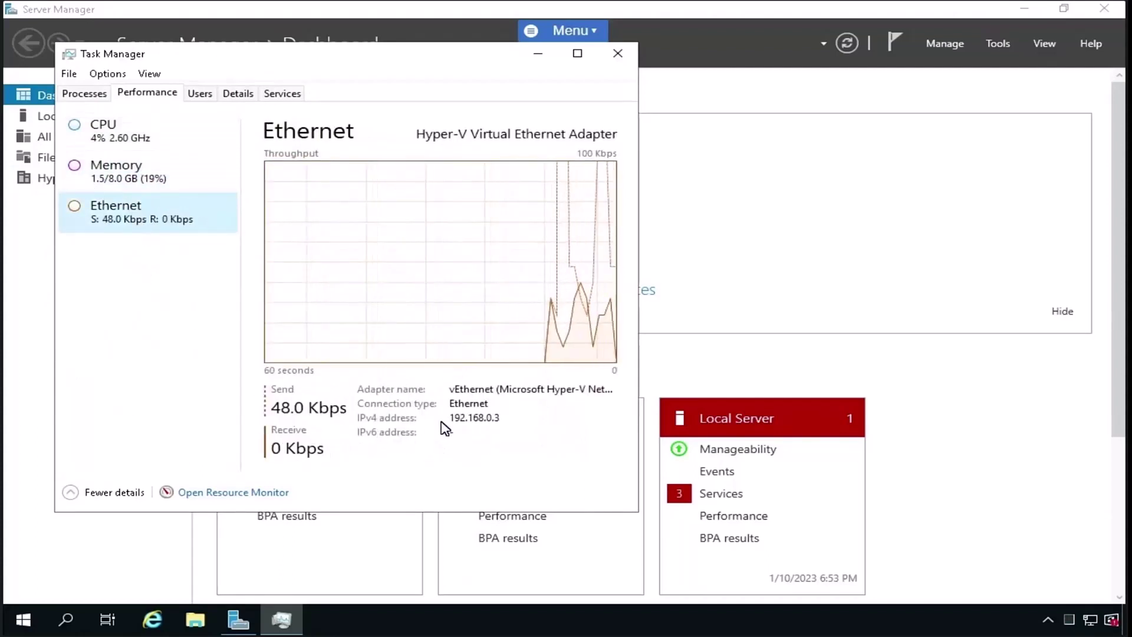
- Sort processes by memory then CPU, view signed-in Users, then close Task Manager
{"action": "left_click", "coordinate": [86, 95]}
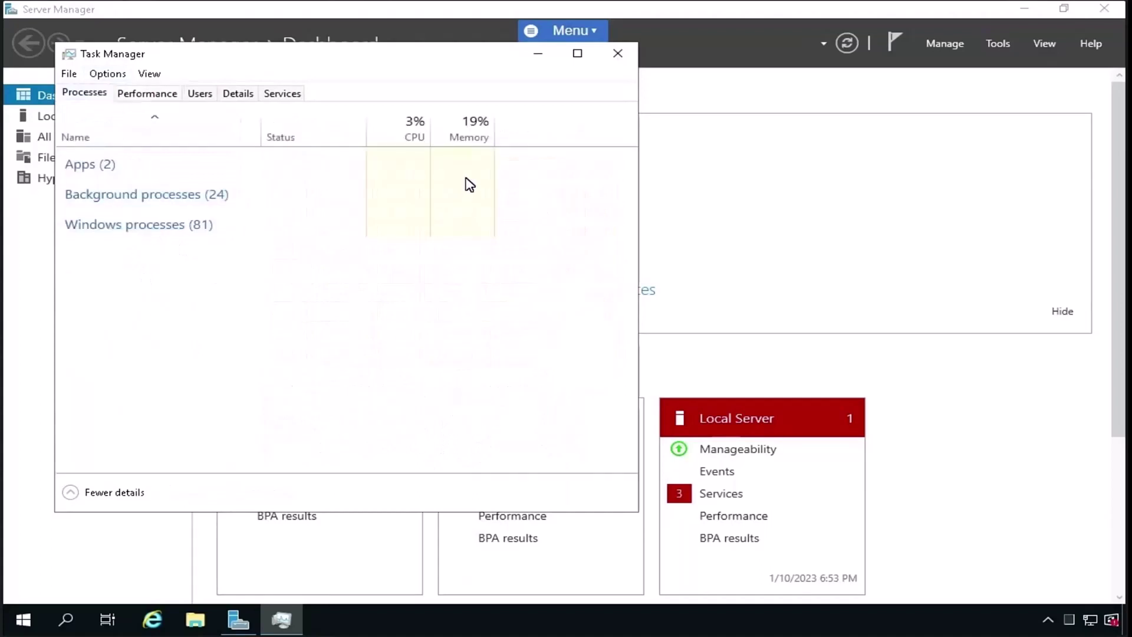
{"action": "left_click", "coordinate": [470, 131]}
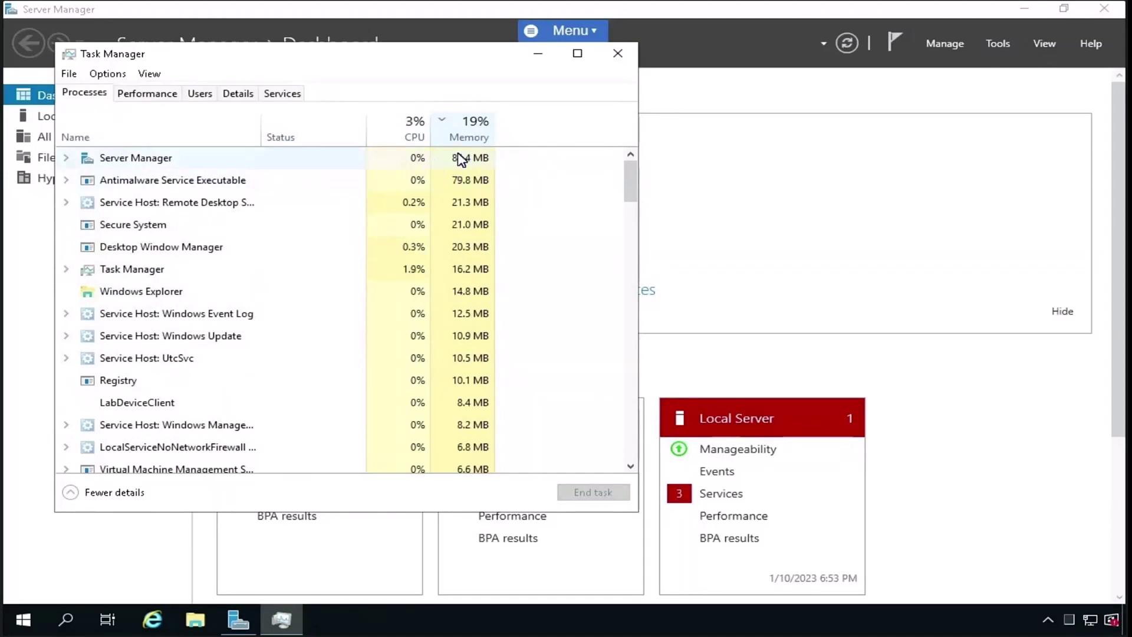
{"action": "left_click", "coordinate": [410, 138]}
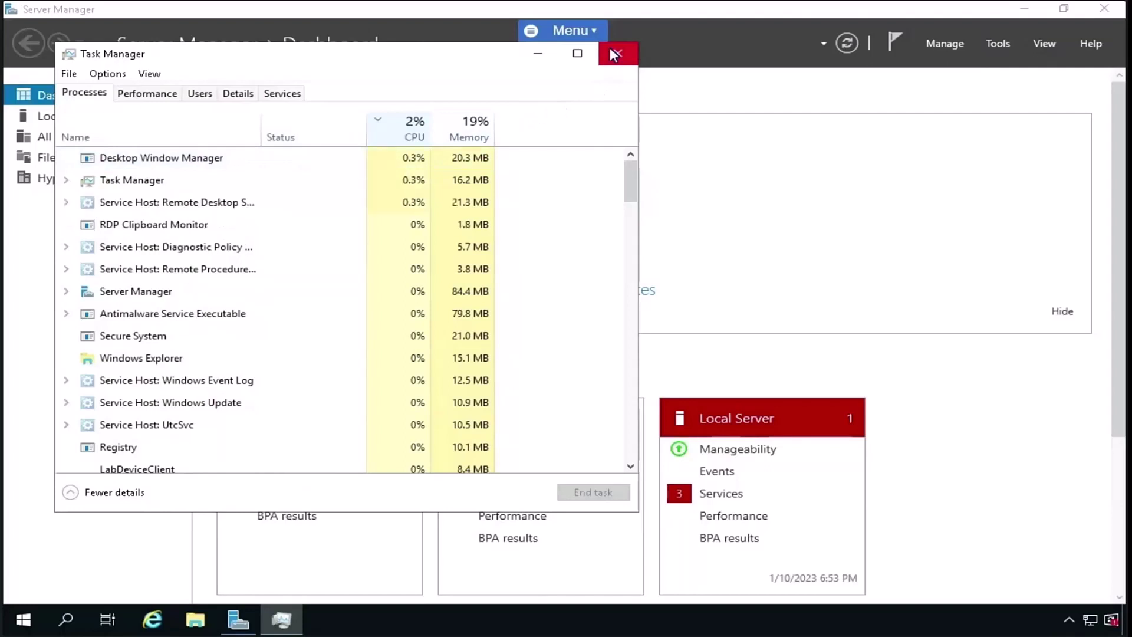
{"action": "left_click", "coordinate": [169, 99]}
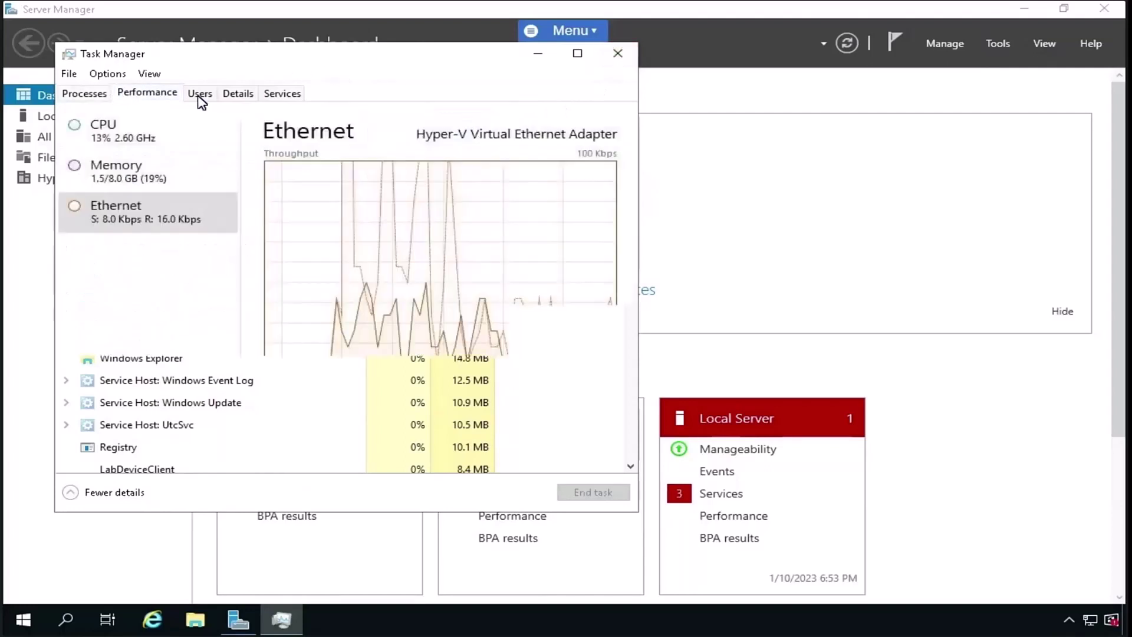
{"action": "left_click", "coordinate": [200, 99]}
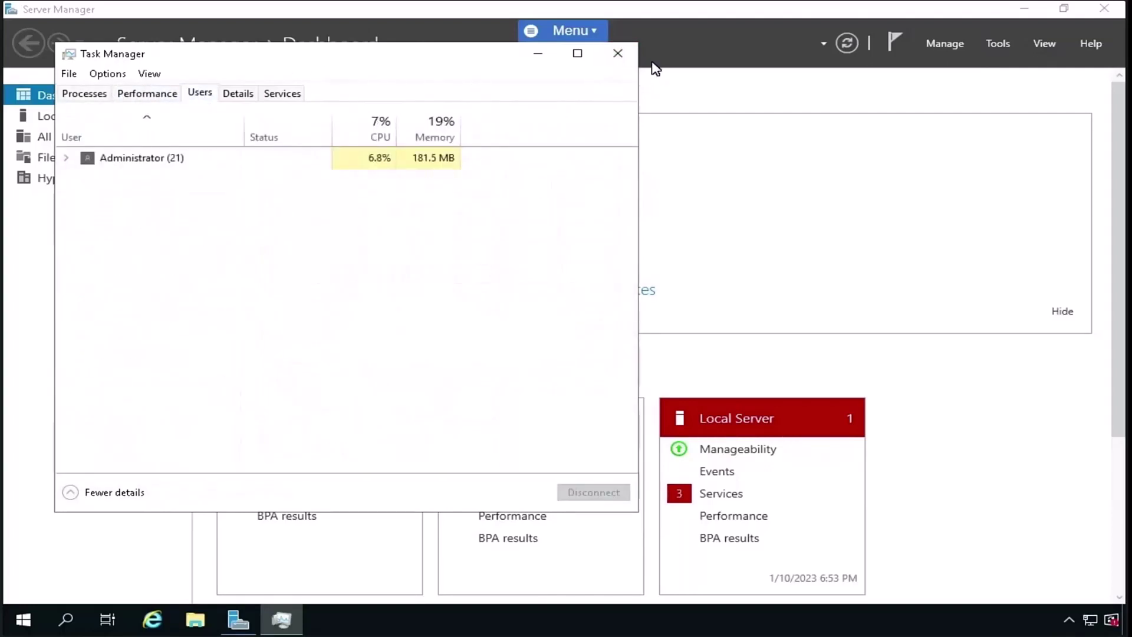
{"action": "left_click", "coordinate": [619, 53]}
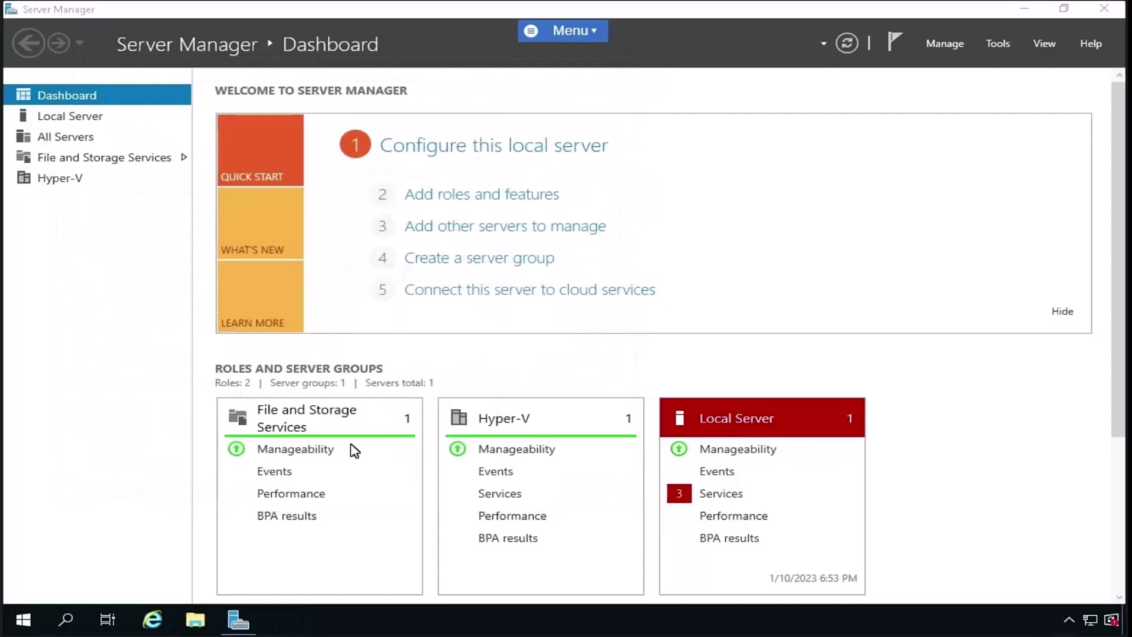
- Launch Performance Monitor and show its live % Processor Time graph
{"action": "left_click", "coordinate": [34, 621]}
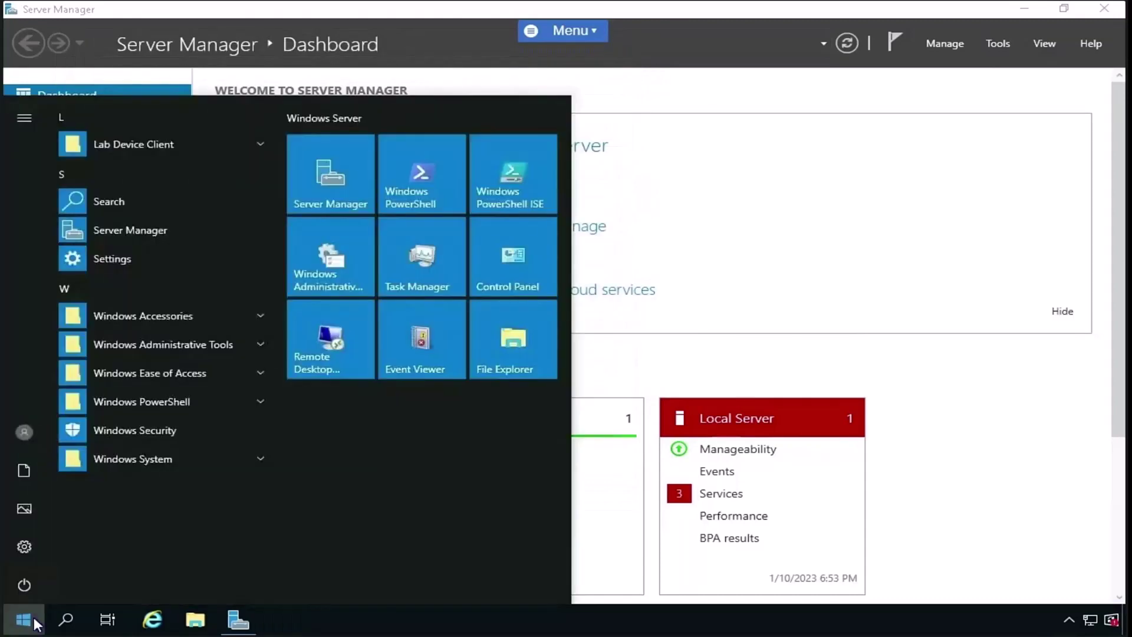
{"action": "type", "text": "Perfo"}
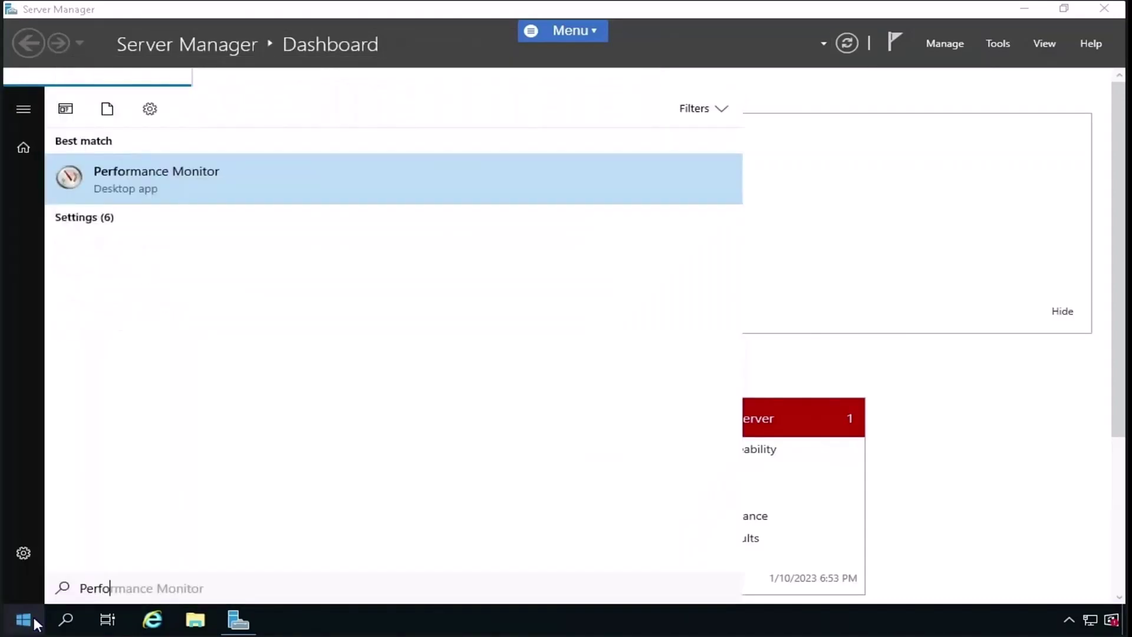
{"action": "left_click", "coordinate": [170, 179]}
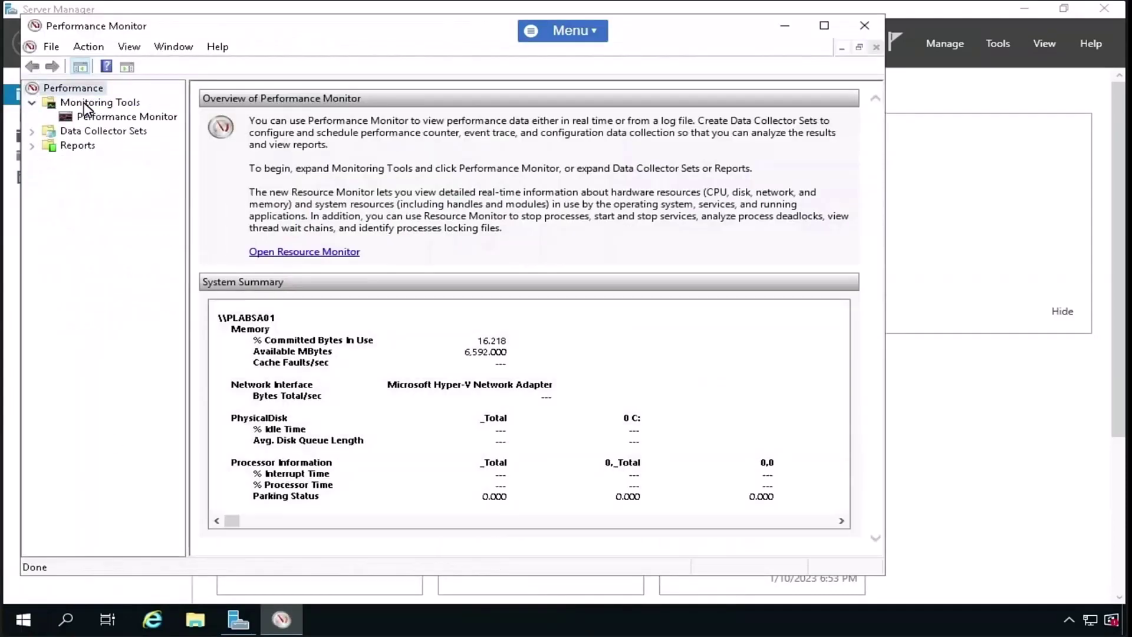
{"action": "left_click", "coordinate": [87, 118]}
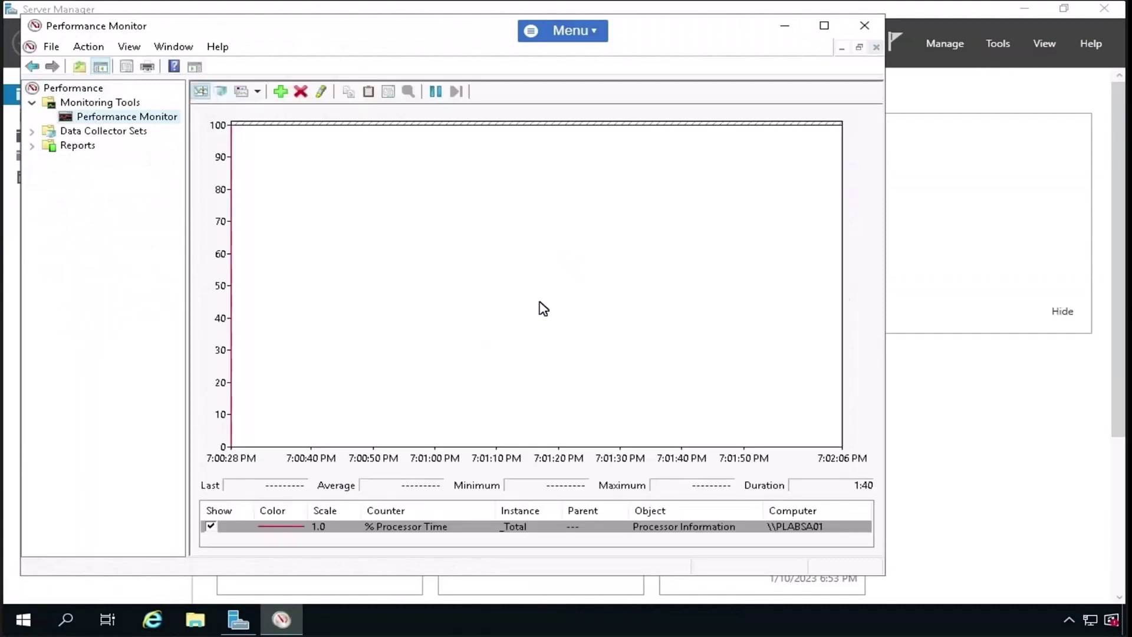
- Browse the Add Counters list down to WFPv6, cancel without adding any, then open Reports
{"action": "left_click", "coordinate": [281, 93]}
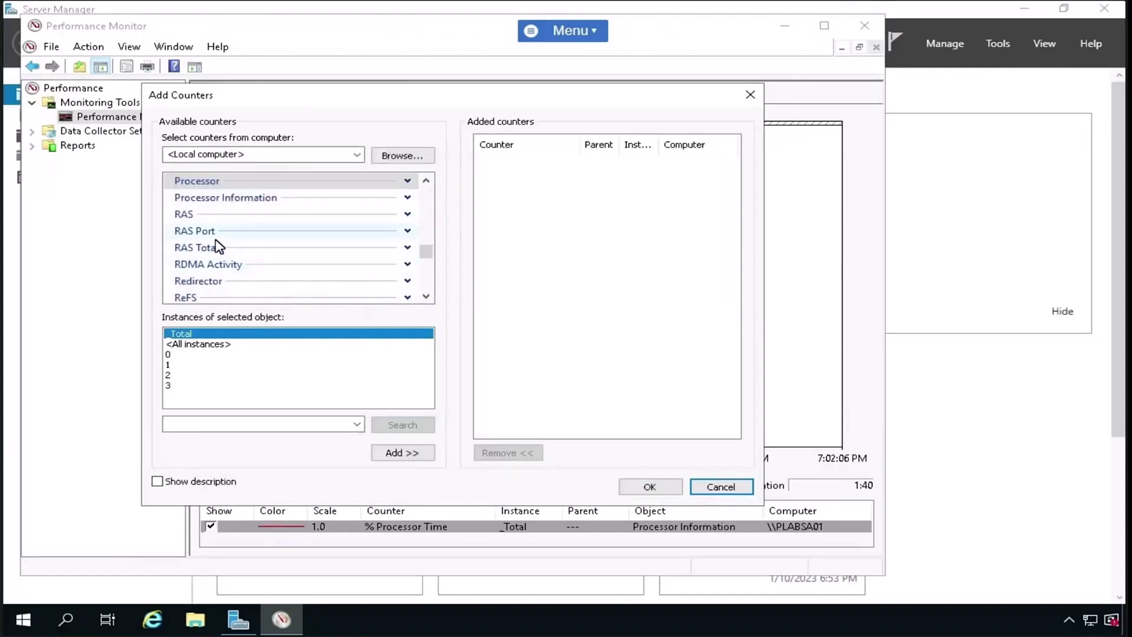
{"action": "scroll", "coordinate": [218, 254], "scroll_direction": "down", "scroll_amount": 4}
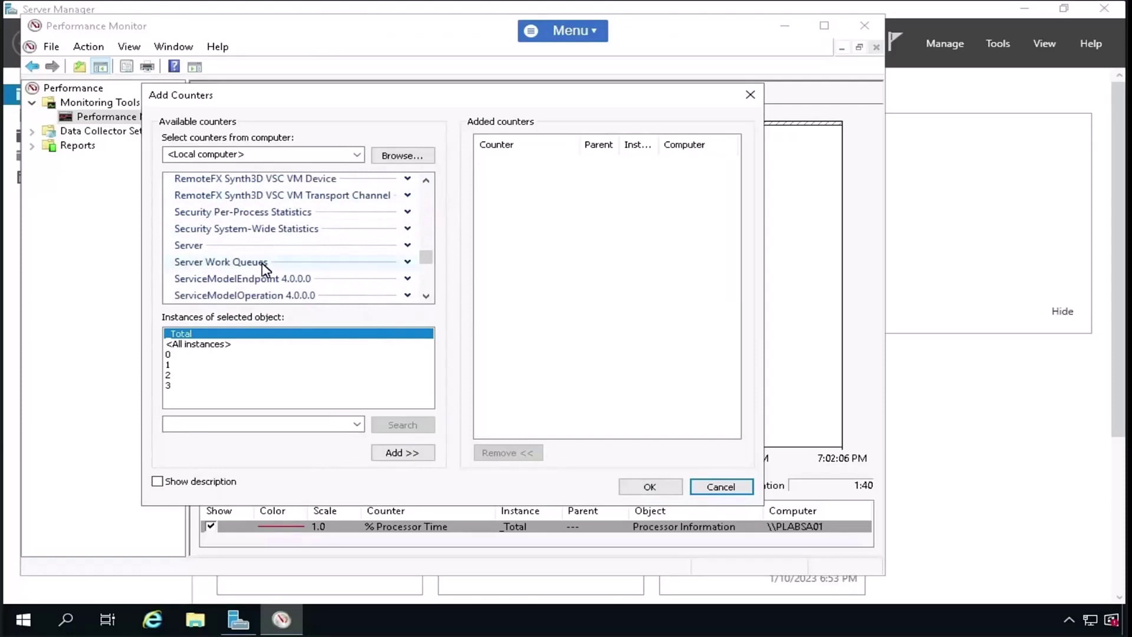
{"action": "scroll", "coordinate": [305, 267], "scroll_direction": "down", "scroll_amount": 3}
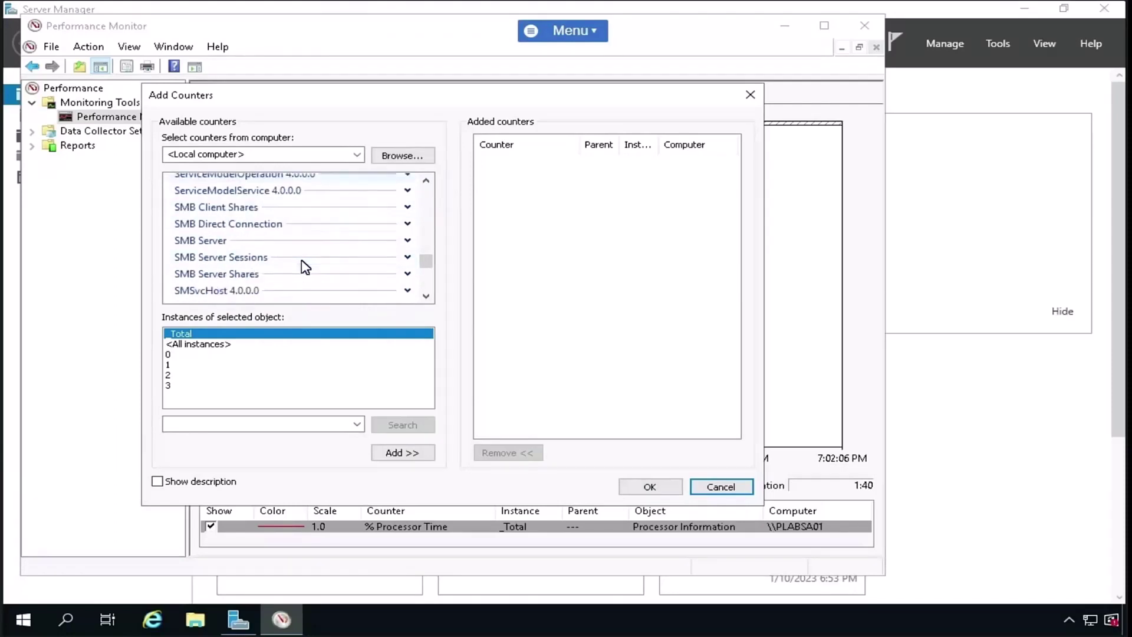
{"action": "scroll", "coordinate": [305, 266], "scroll_direction": "down", "scroll_amount": 2}
{"action": "scroll", "coordinate": [305, 267], "scroll_direction": "down", "scroll_amount": 1}
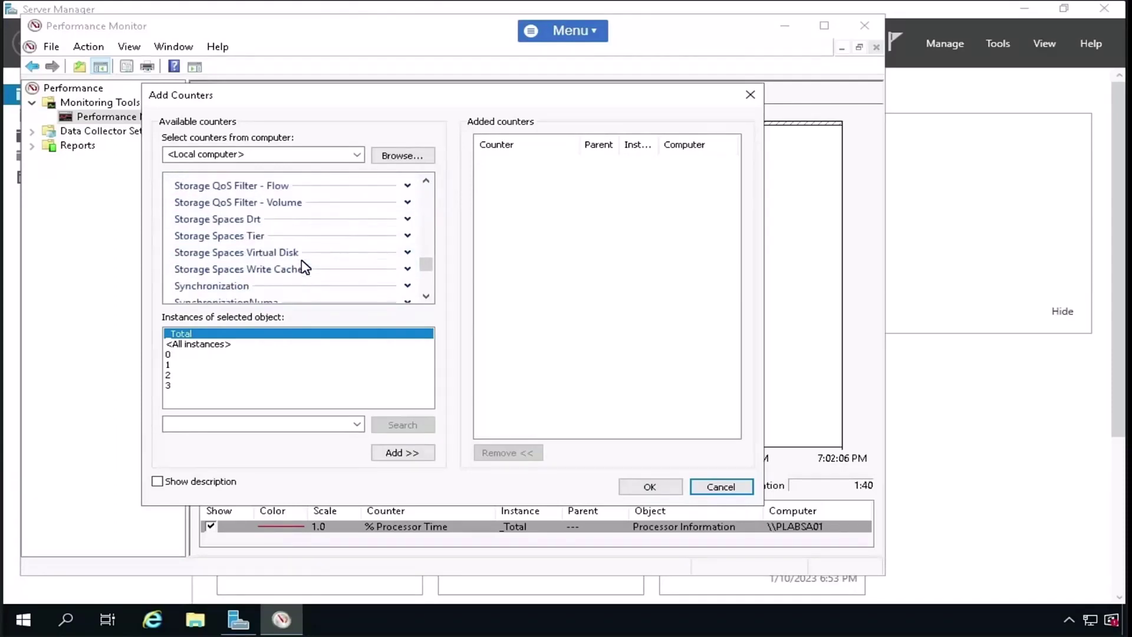
{"action": "scroll", "coordinate": [305, 267], "scroll_direction": "down", "scroll_amount": 1}
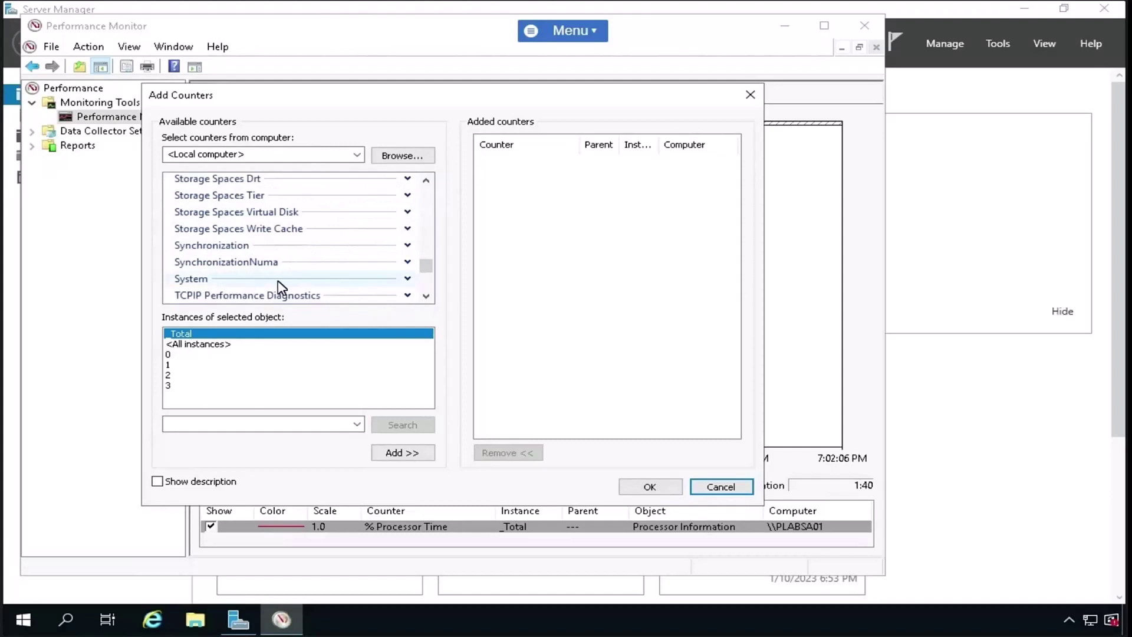
{"action": "scroll", "coordinate": [281, 286], "scroll_direction": "down", "scroll_amount": 1}
{"action": "scroll", "coordinate": [282, 288], "scroll_direction": "down", "scroll_amount": 3}
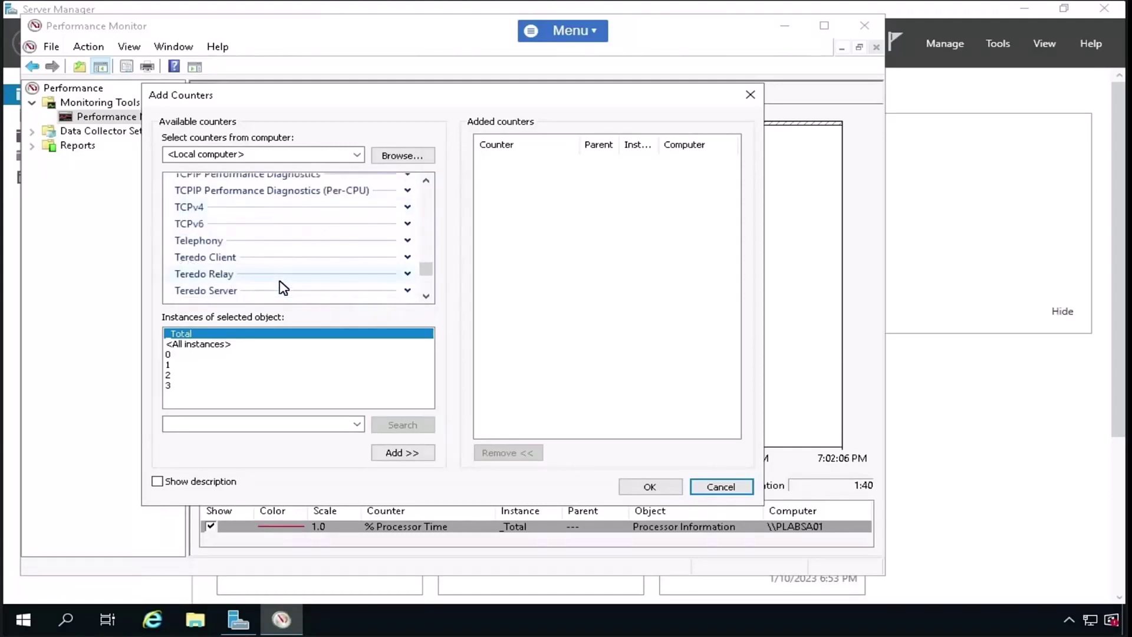
{"action": "scroll", "coordinate": [284, 287], "scroll_direction": "down", "scroll_amount": 2}
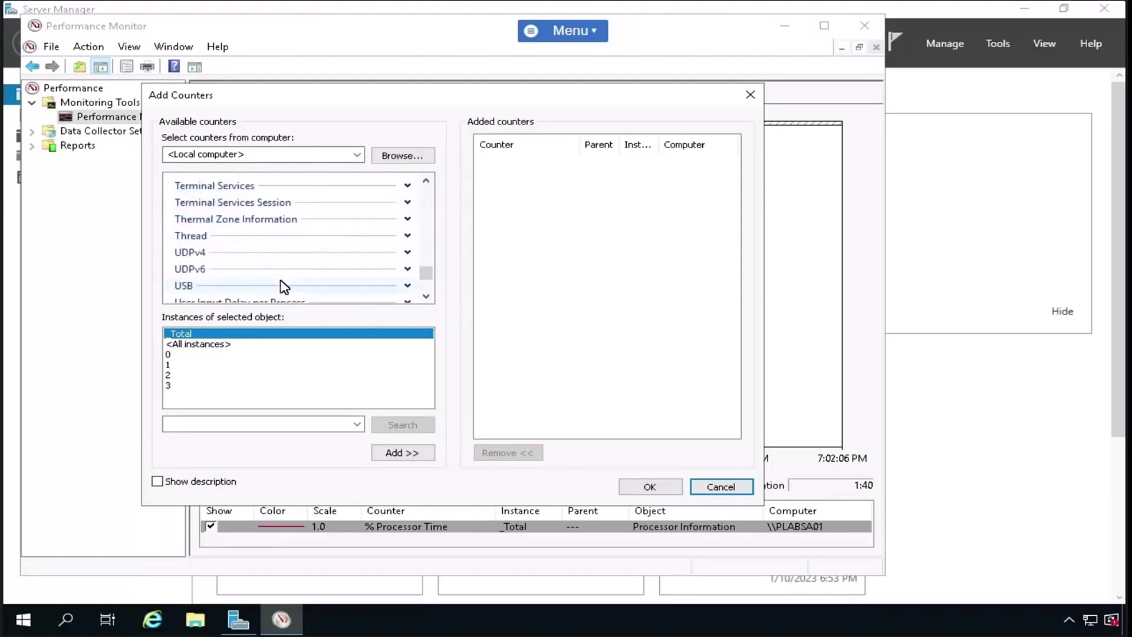
{"action": "scroll", "coordinate": [283, 287], "scroll_direction": "down", "scroll_amount": 3}
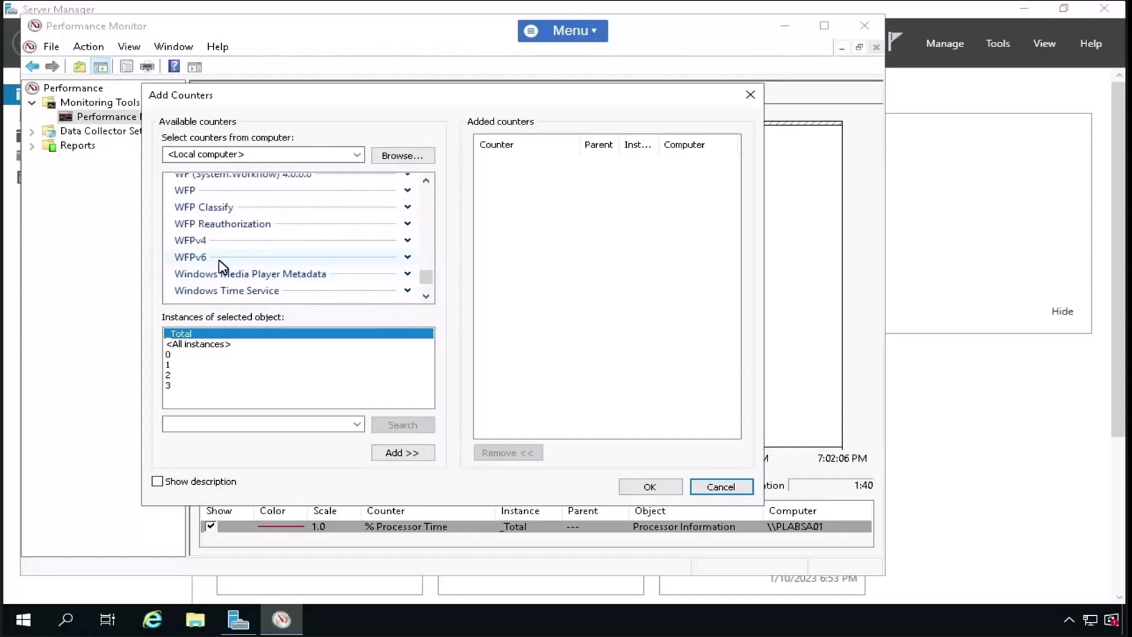
{"action": "left_click", "coordinate": [408, 256]}
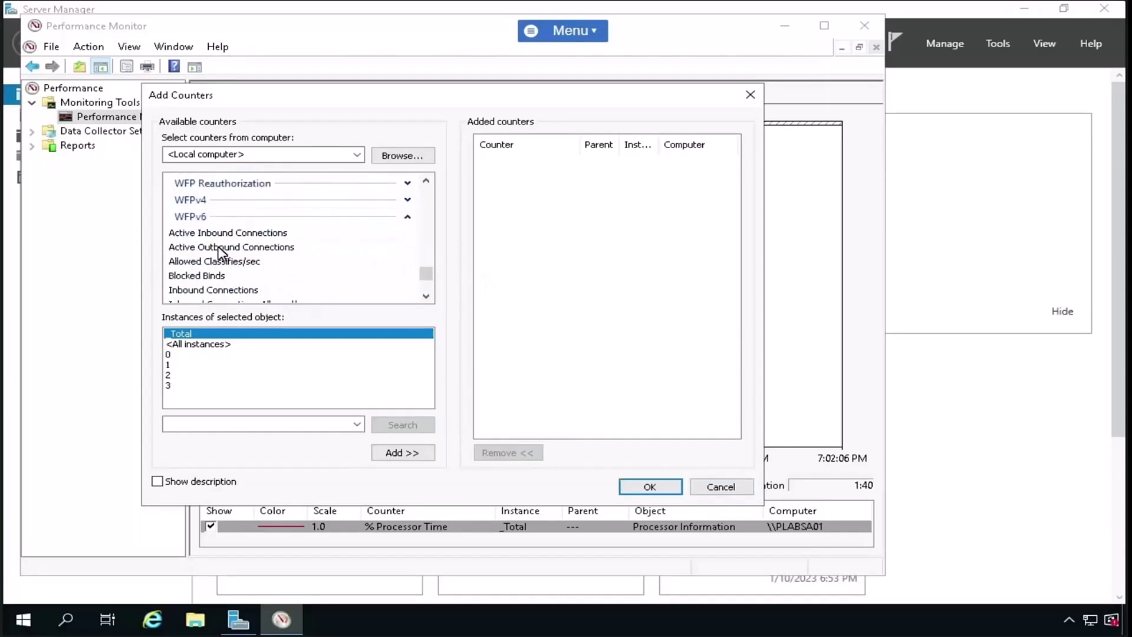
{"action": "scroll", "coordinate": [221, 254], "scroll_direction": "down", "scroll_amount": 5}
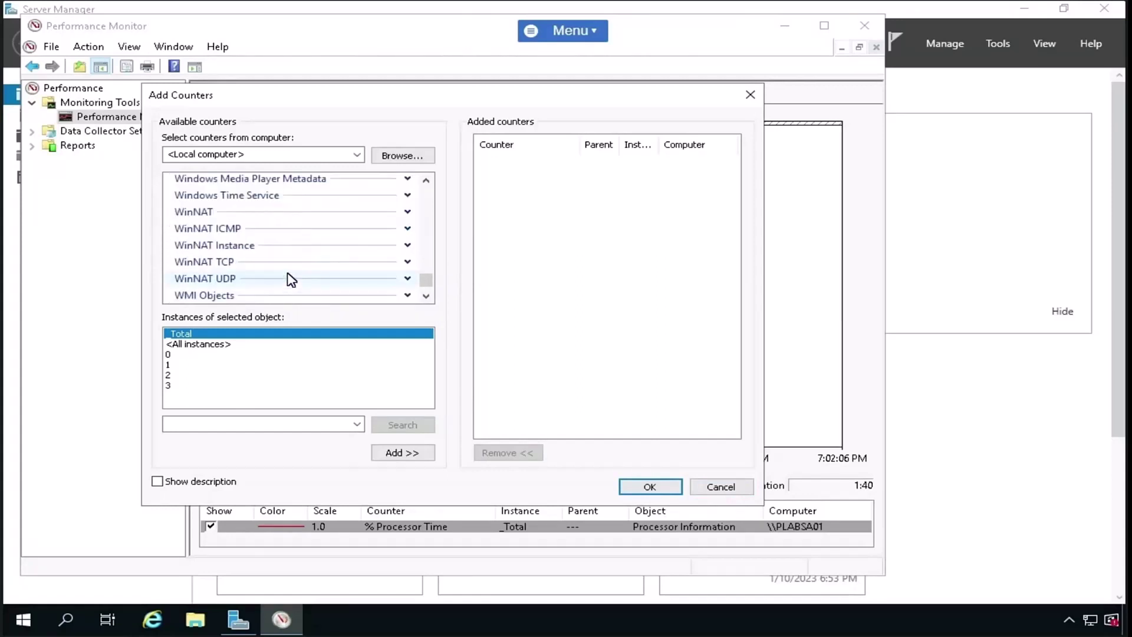
{"action": "left_click_drag", "start_coordinate": [429, 291], "coordinate": [427, 189]}
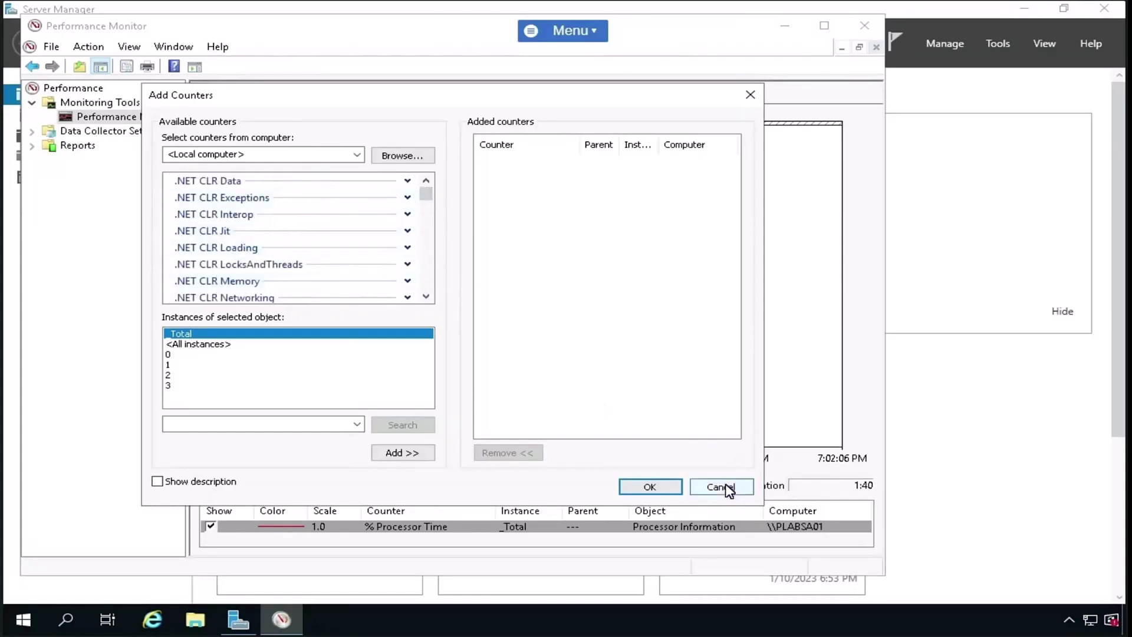
{"action": "left_click_drag", "start_coordinate": [720, 485], "coordinate": [580, 229]}
{"action": "key", "text": "Escape"}
{"action": "left_click", "coordinate": [77, 146]}
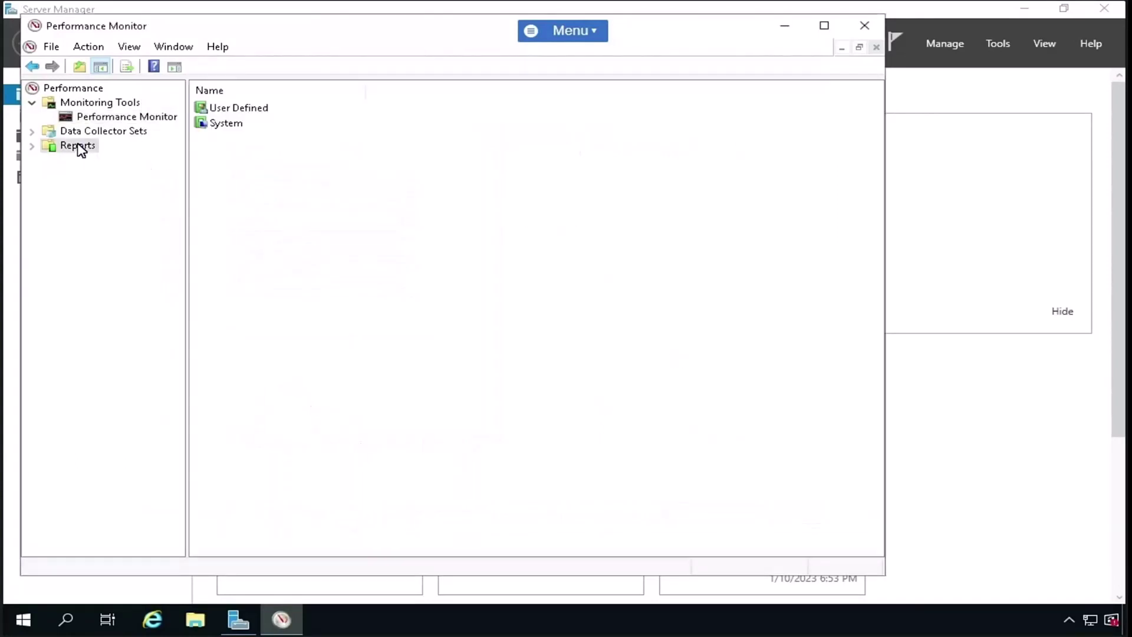
- Browse the User Defined reports and Monitoring Tools, then close Performance Monitor and open Start
{"action": "left_click", "coordinate": [32, 147]}
{"action": "left_click", "coordinate": [89, 158]}
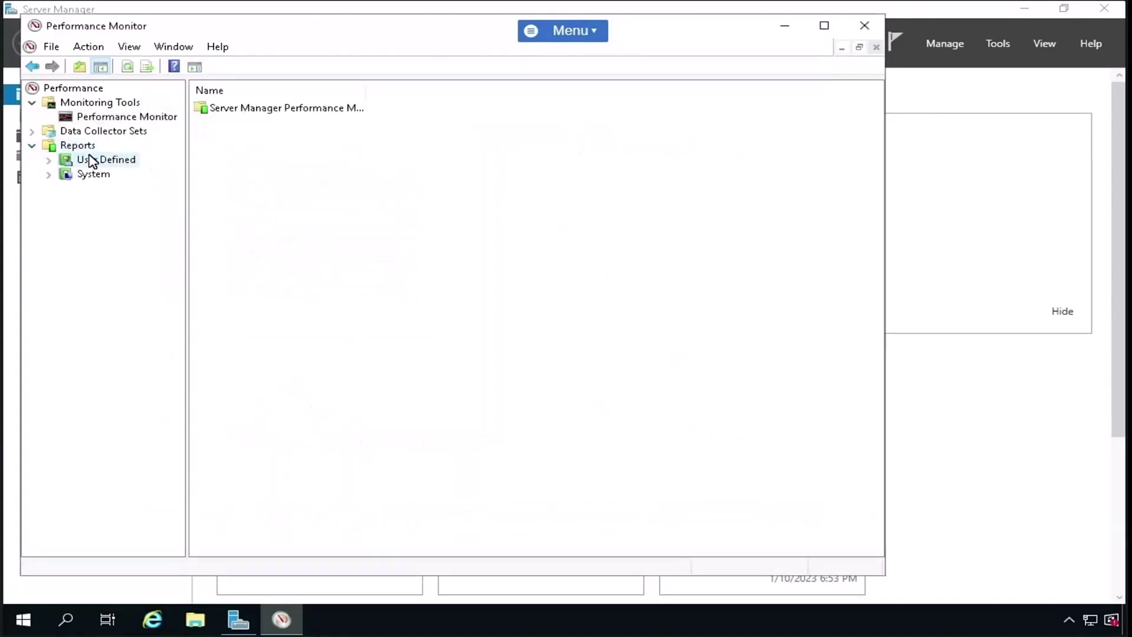
{"action": "double_click", "coordinate": [306, 109]}
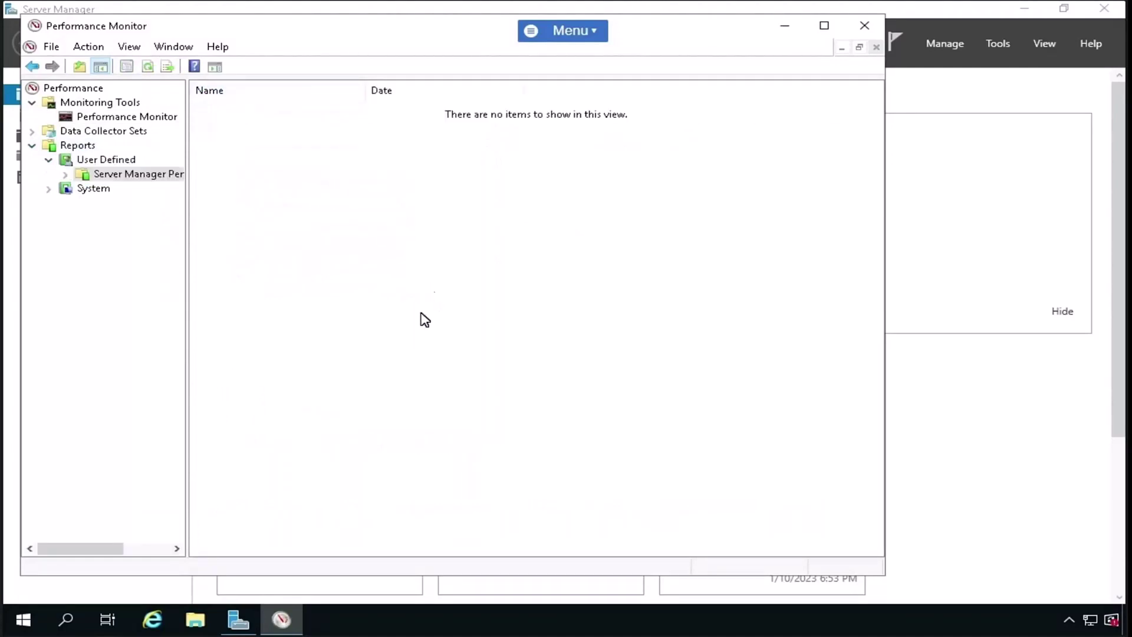
{"action": "left_click", "coordinate": [85, 106]}
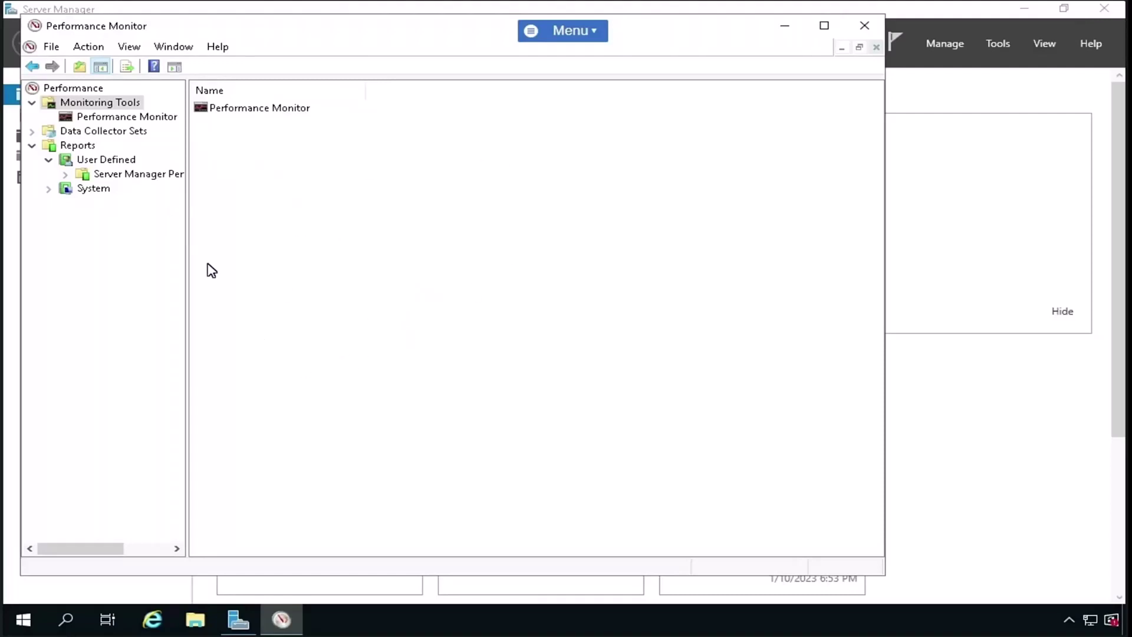
{"action": "left_click", "coordinate": [866, 27]}
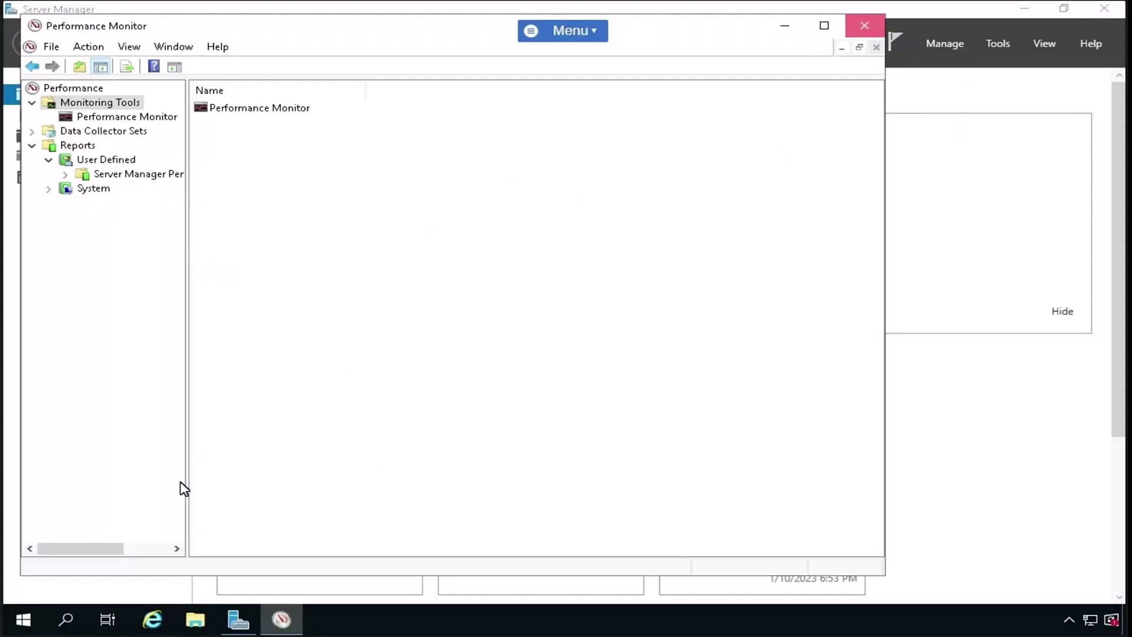
{"action": "left_click", "coordinate": [25, 620]}
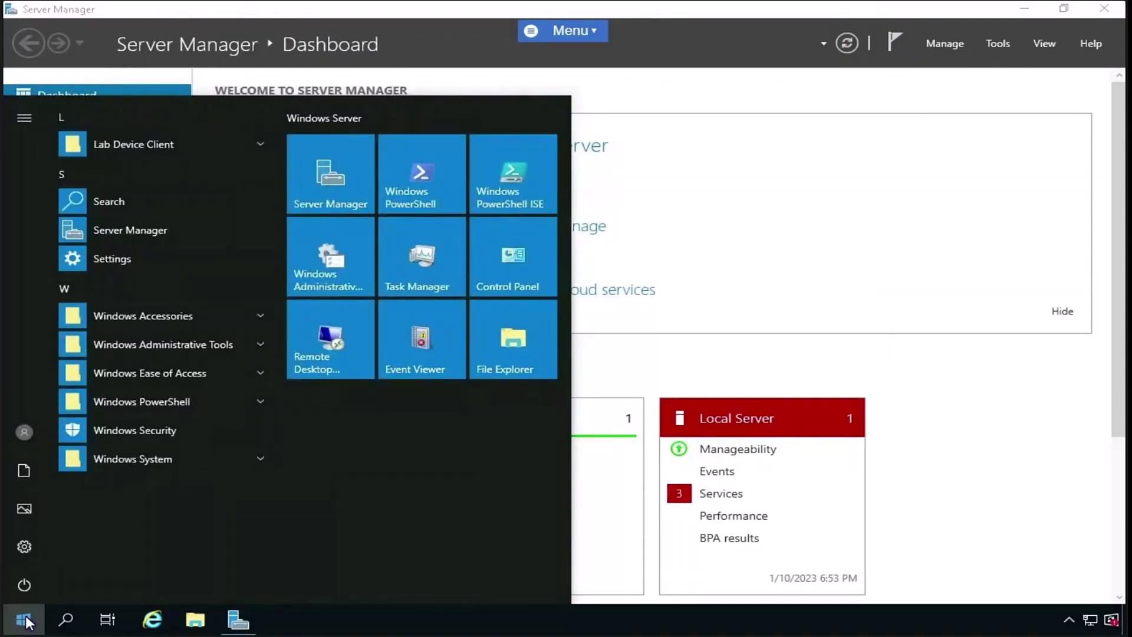
- Search Start for 'Resource', launch Resource Monitor and view its Overview tab
{"action": "type", "text": "Reco"}
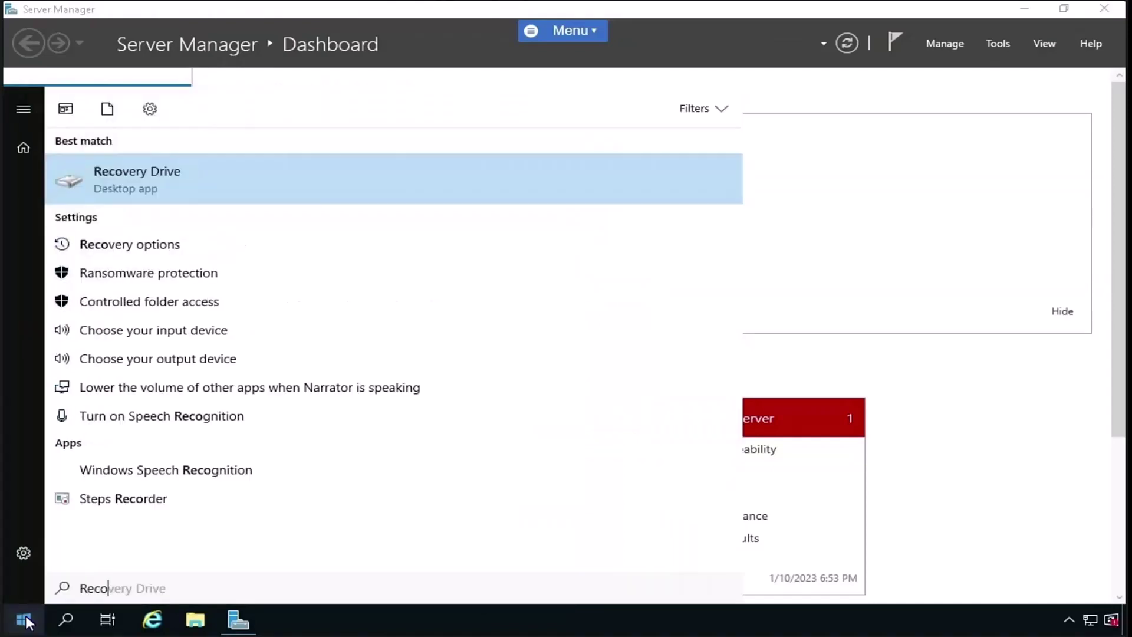
{"action": "type", "text": "u"}
{"action": "key", "text": "BackSpace"}
{"action": "key", "text": "BackSpace"}
{"action": "key", "text": "BackSpace"}
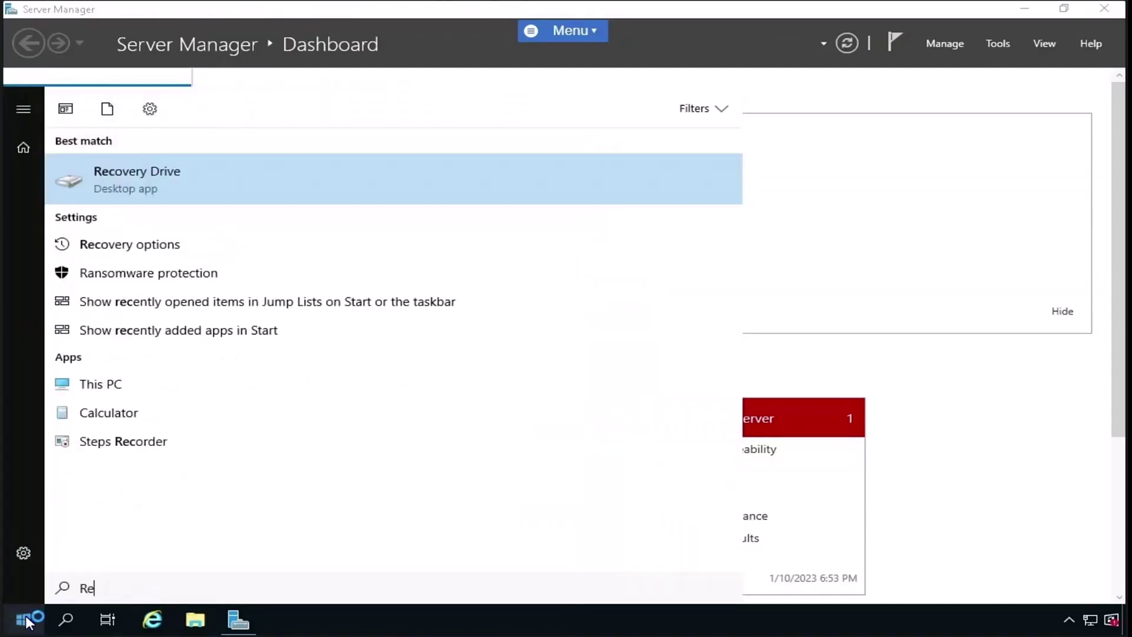
{"action": "type", "text": "source"}
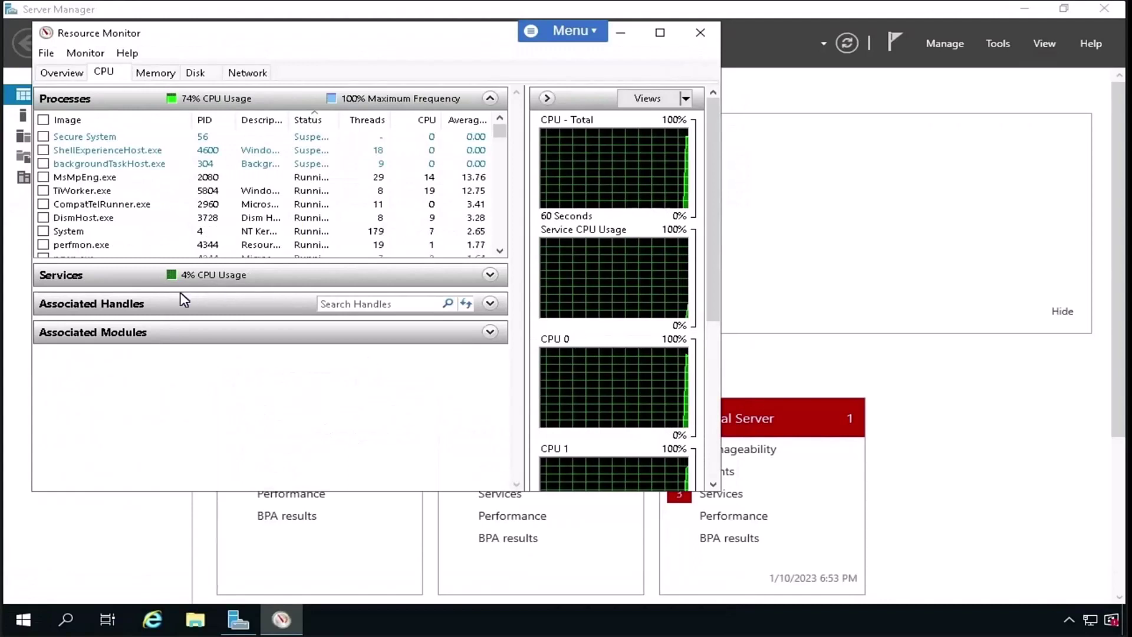
{"action": "left_click", "coordinate": [71, 74]}
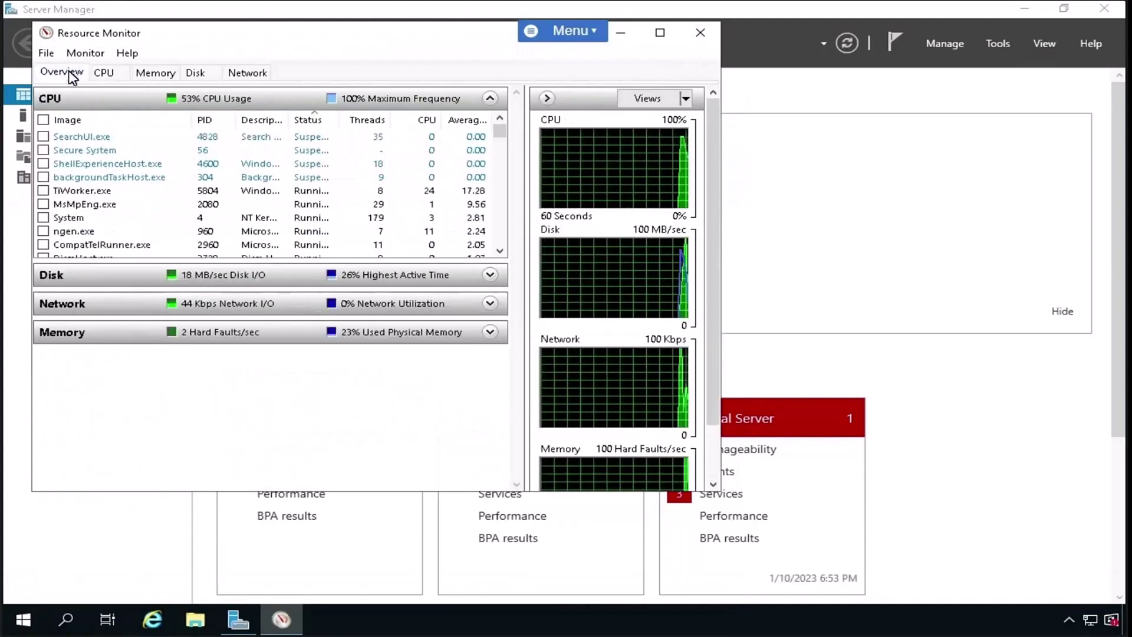
- Review per-process activity on the CPU, Memory, Disk and Network tabs
{"action": "left_click", "coordinate": [105, 73]}
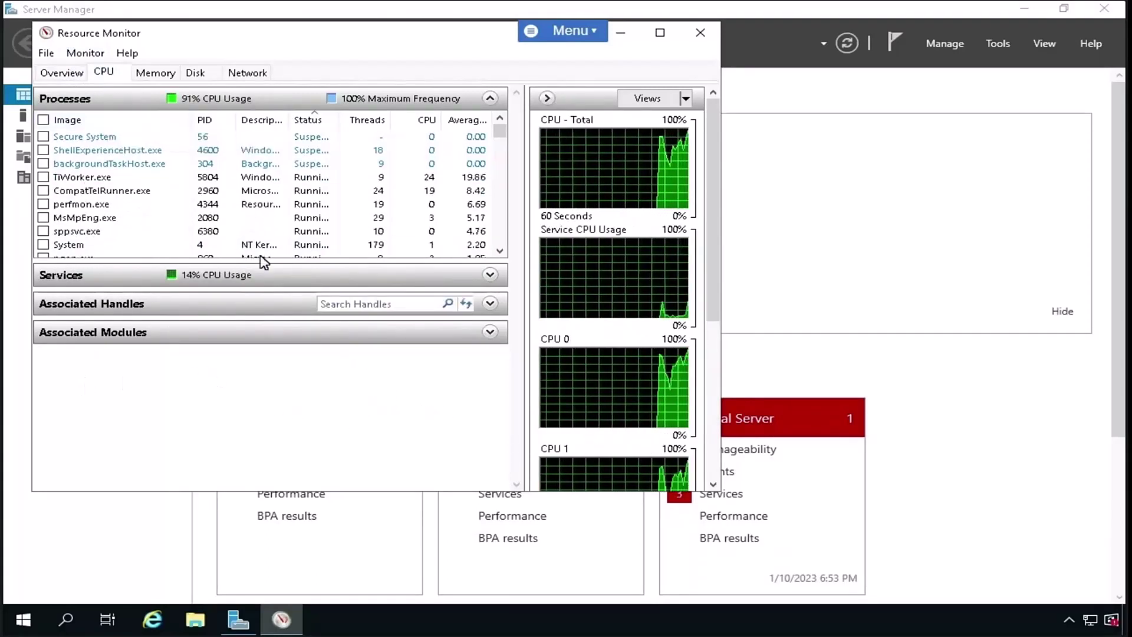
{"action": "left_click", "coordinate": [165, 76]}
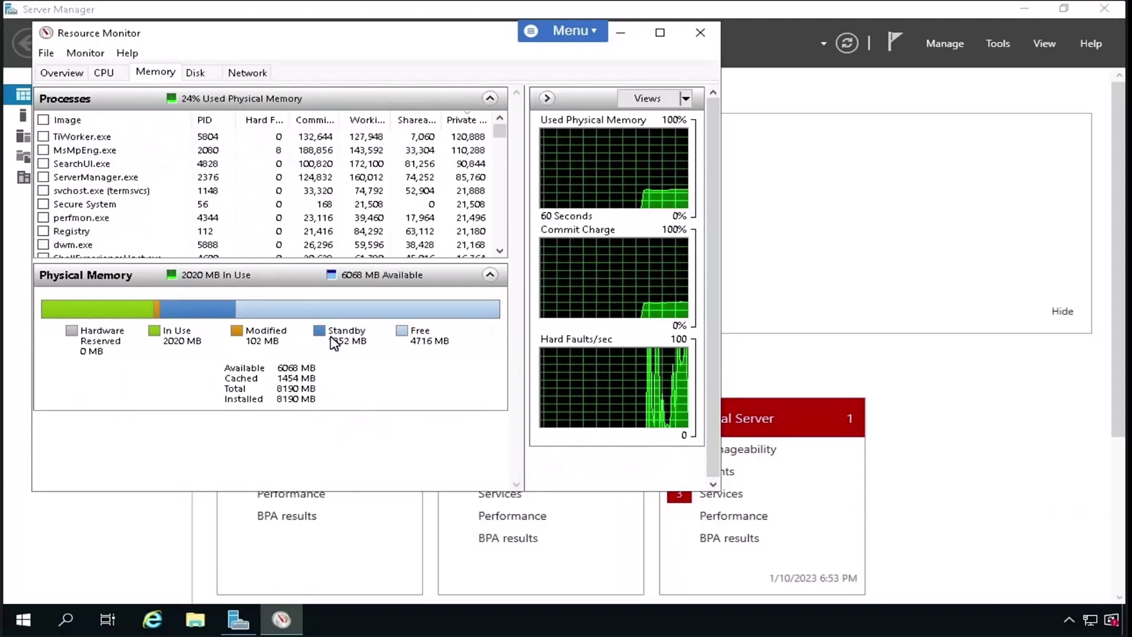
{"action": "left_click", "coordinate": [196, 73]}
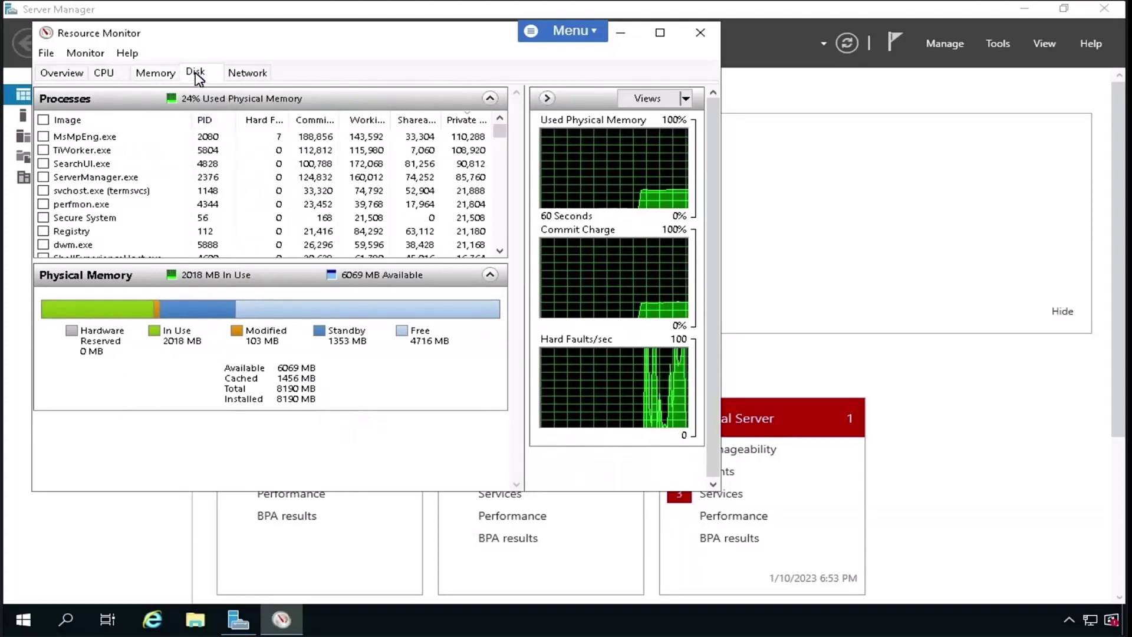
{"action": "left_click", "coordinate": [248, 73]}
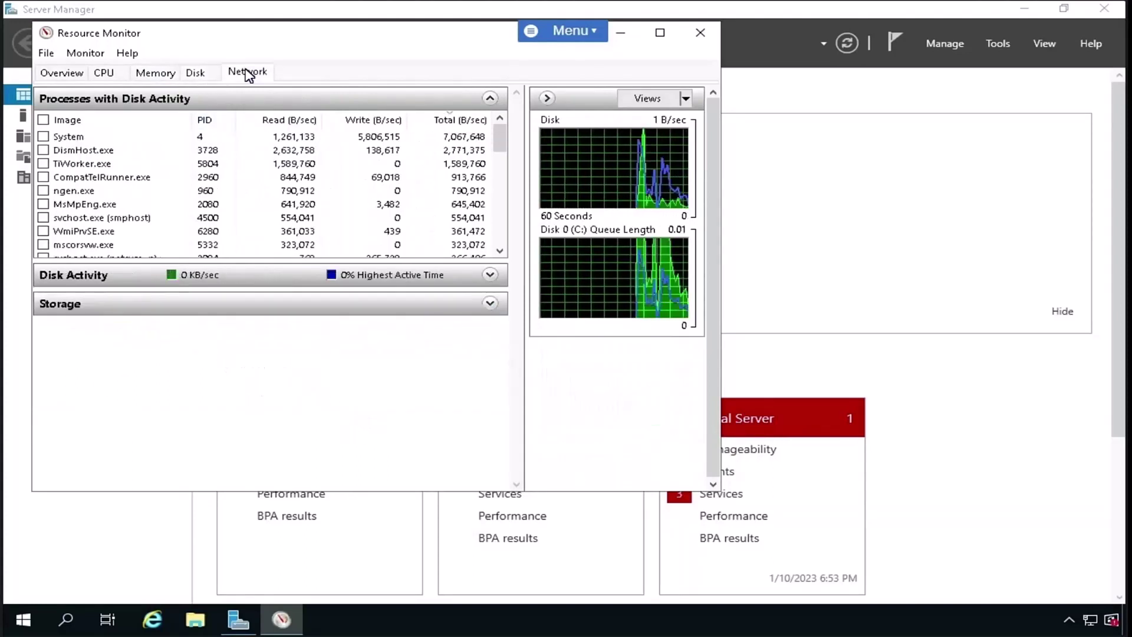
- Look through the Monitor and File menu options, then close Resource Monitor
{"action": "left_click", "coordinate": [75, 57]}
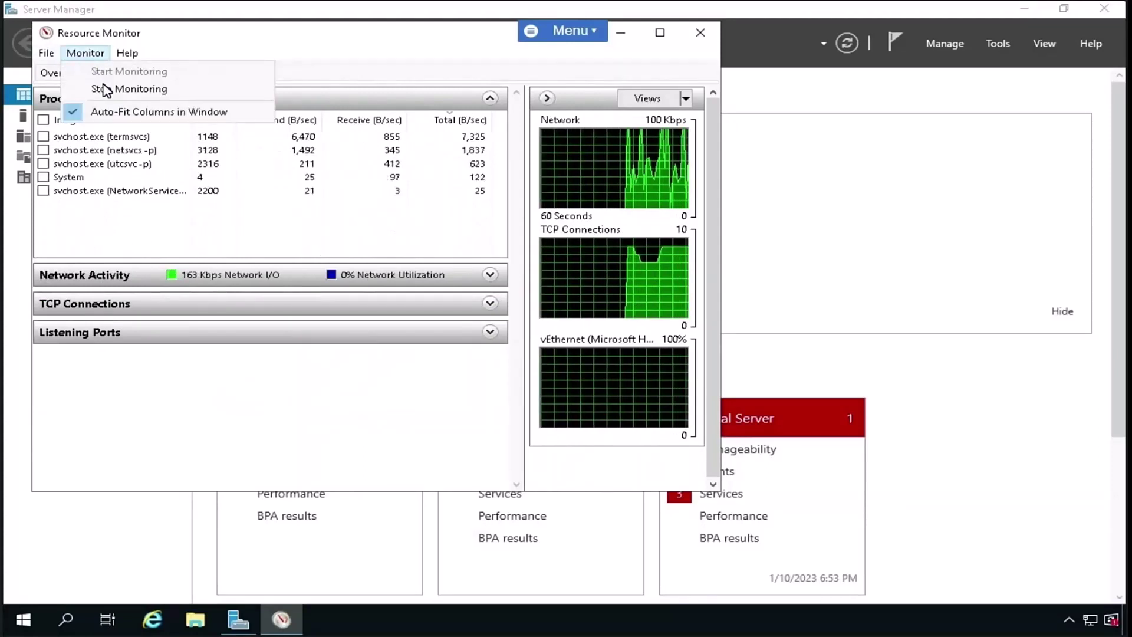
{"action": "left_click", "coordinate": [65, 55]}
{"action": "left_click", "coordinate": [46, 53]}
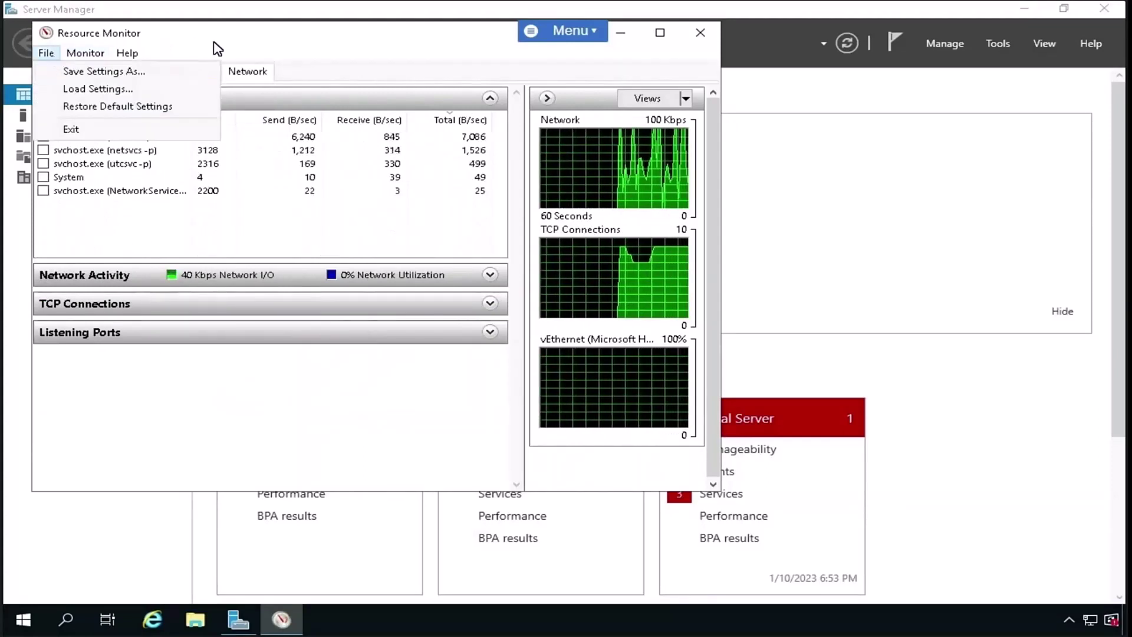
{"action": "left_click", "coordinate": [298, 245]}
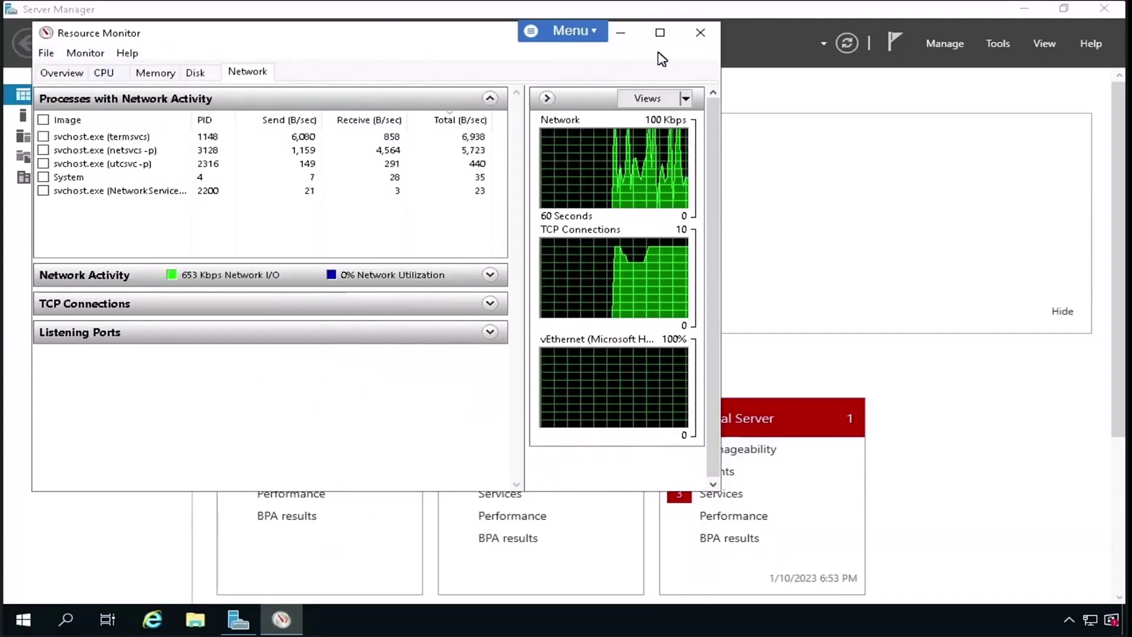
{"action": "left_click", "coordinate": [700, 34]}
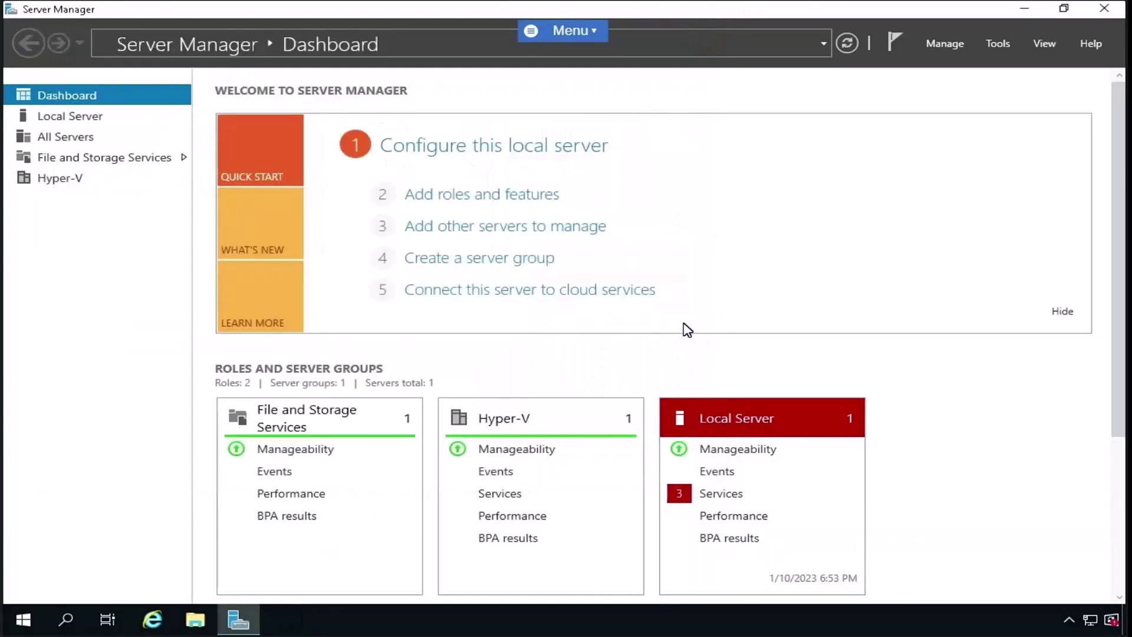
- Launch Event Viewer from a Start search for 'Event', maximize it and show Windows Logs > Application
{"action": "left_click", "coordinate": [15, 629]}
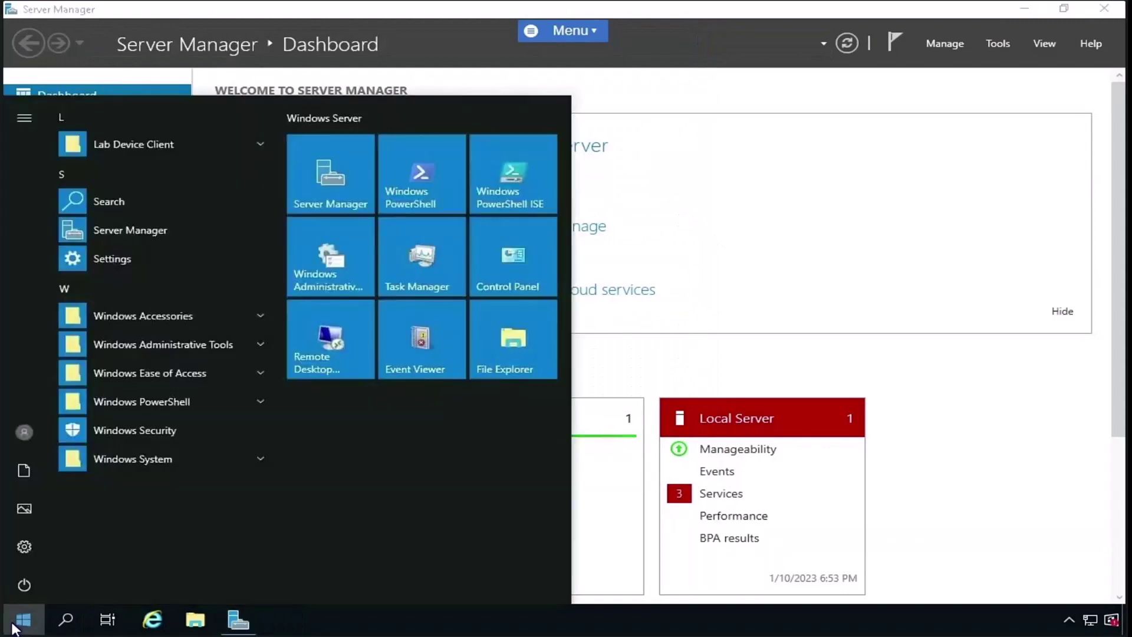
{"action": "type", "text": "Event"}
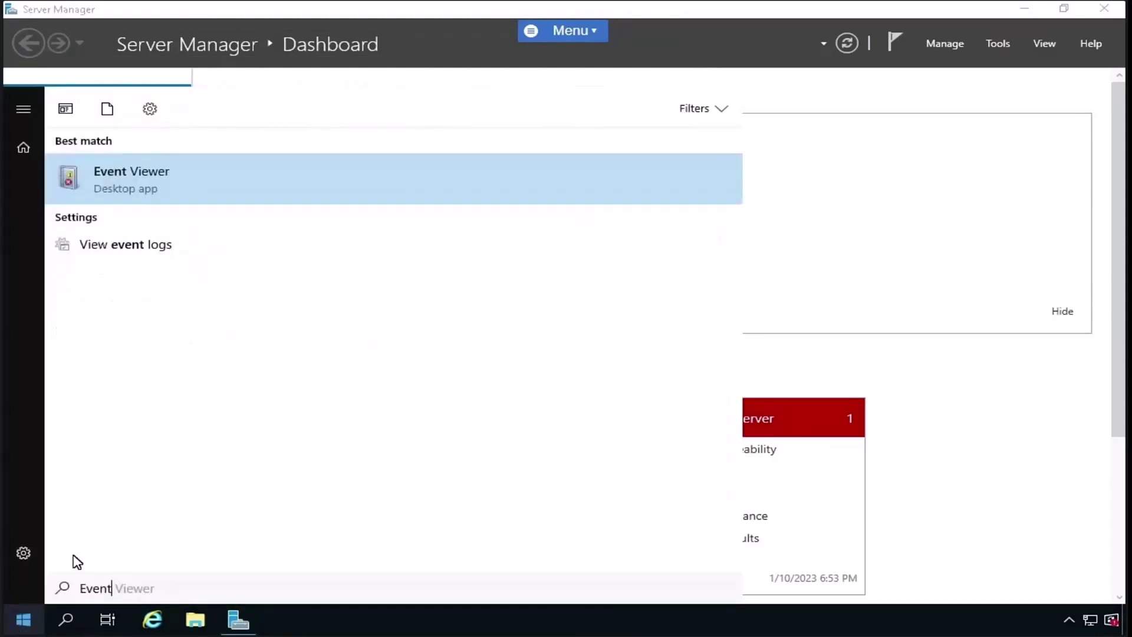
{"action": "left_click", "coordinate": [158, 197]}
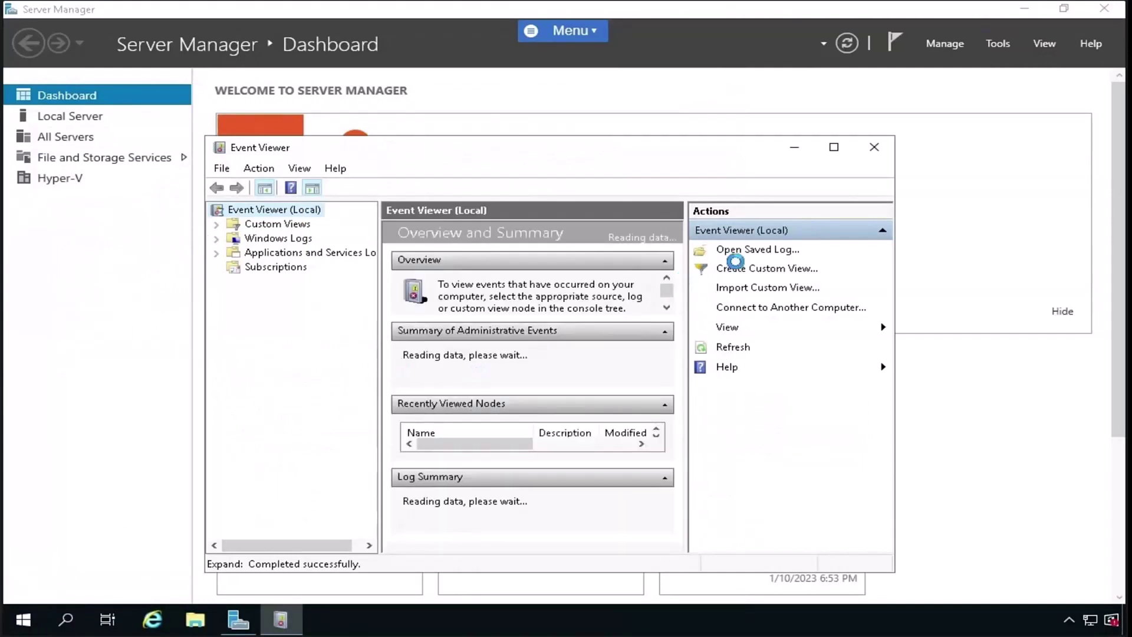
{"action": "left_click", "coordinate": [835, 149]}
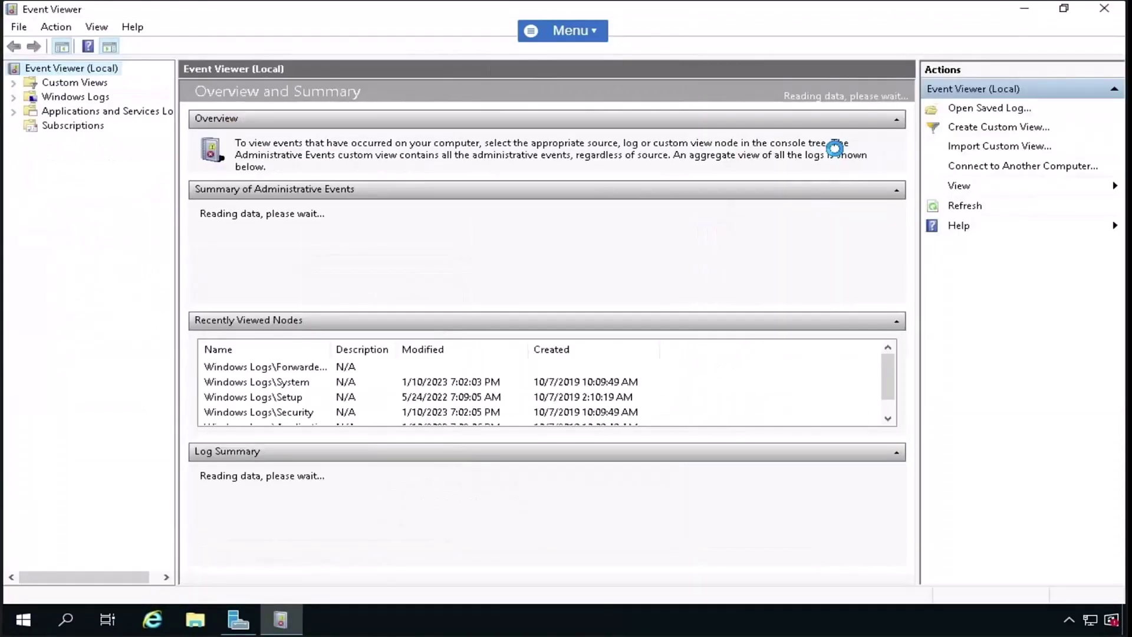
{"action": "left_click", "coordinate": [14, 97]}
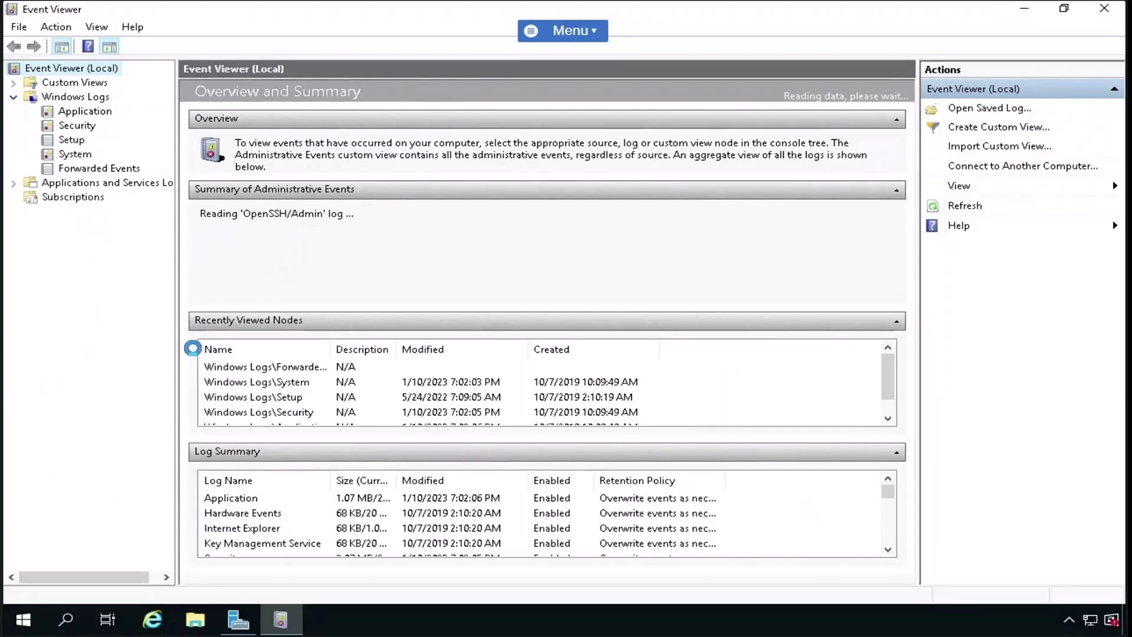
{"action": "left_click", "coordinate": [99, 112]}
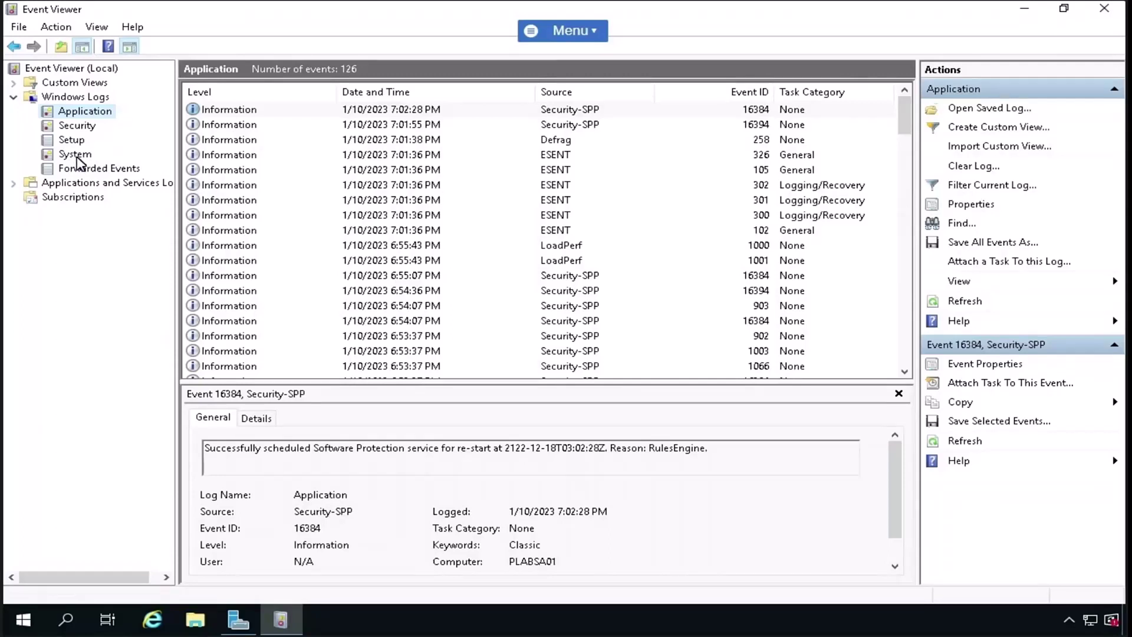
- Browse the System and Security logs and read the details of logon event 4624
{"action": "left_click", "coordinate": [75, 155]}
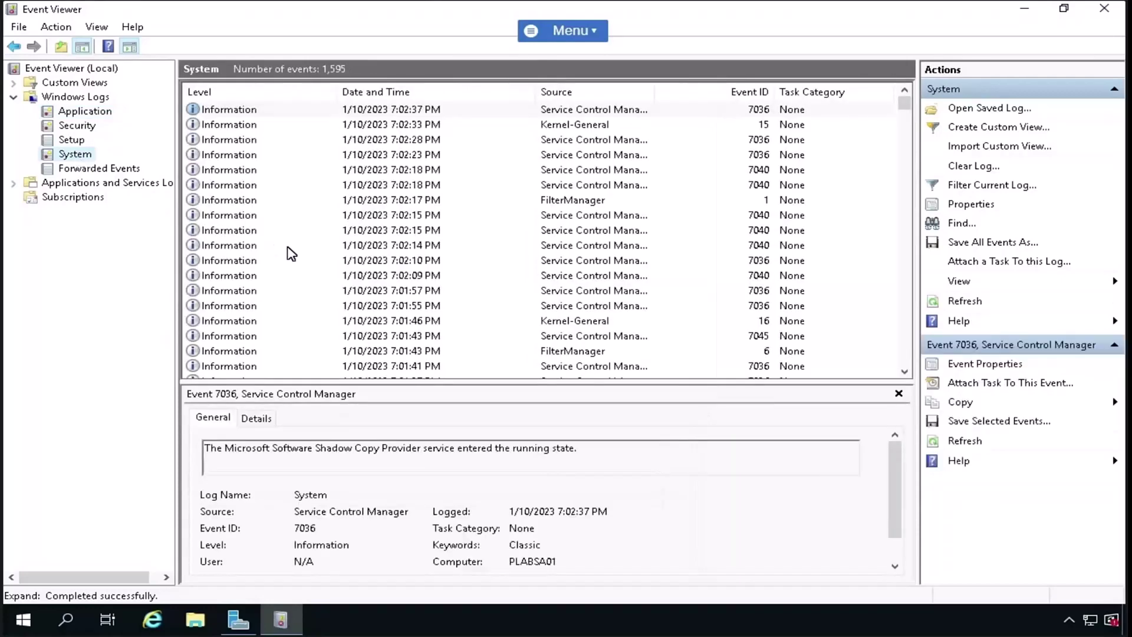
{"action": "left_click", "coordinate": [76, 125]}
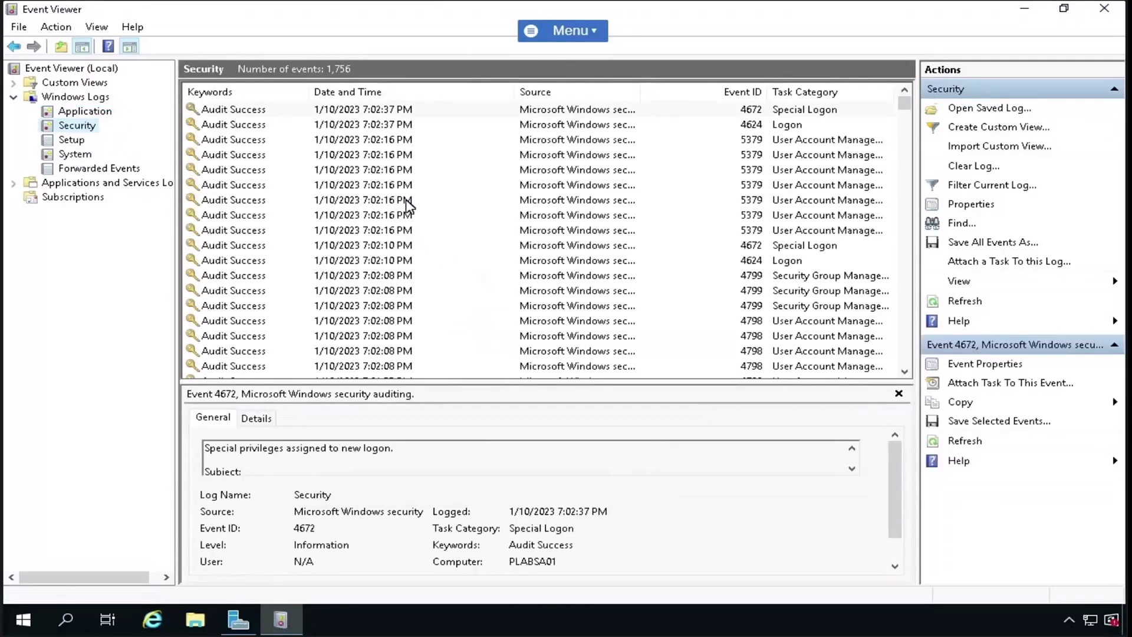
{"action": "left_click", "coordinate": [371, 125]}
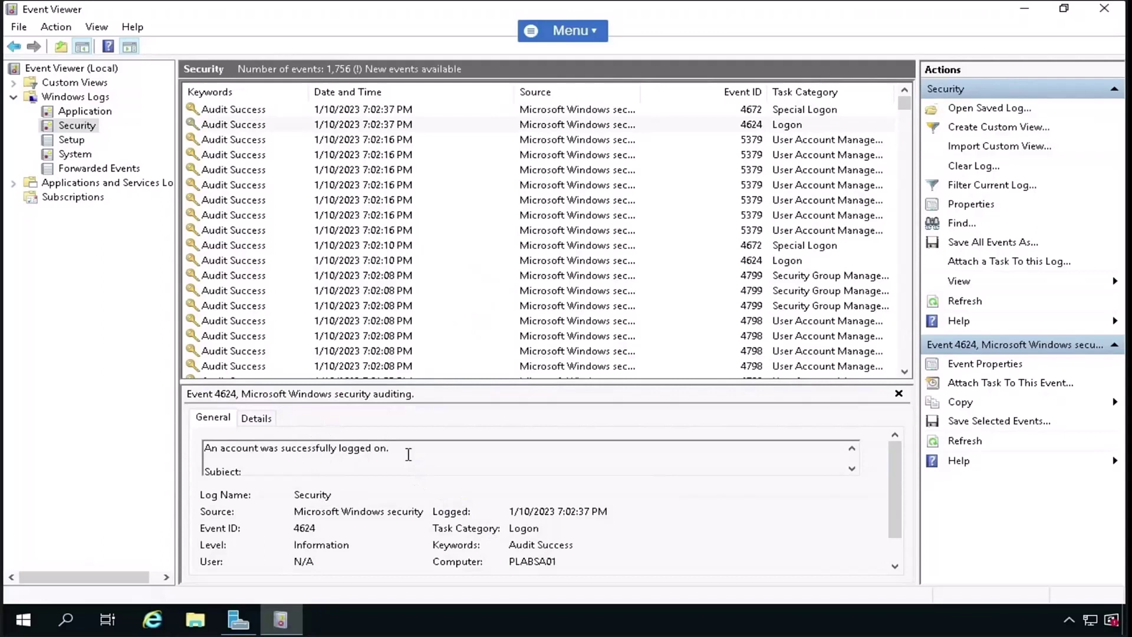
{"action": "scroll", "coordinate": [408, 455], "scroll_direction": "down", "scroll_amount": 2}
{"action": "scroll", "coordinate": [408, 453], "scroll_direction": "down", "scroll_amount": 4}
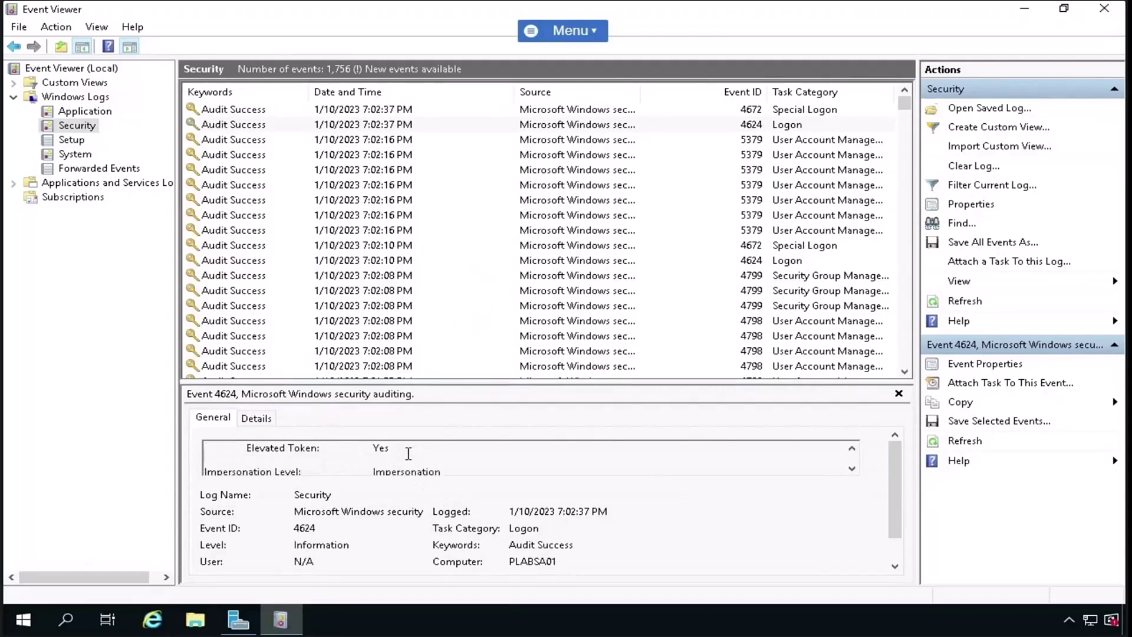
{"action": "scroll", "coordinate": [408, 453], "scroll_direction": "down", "scroll_amount": 8}
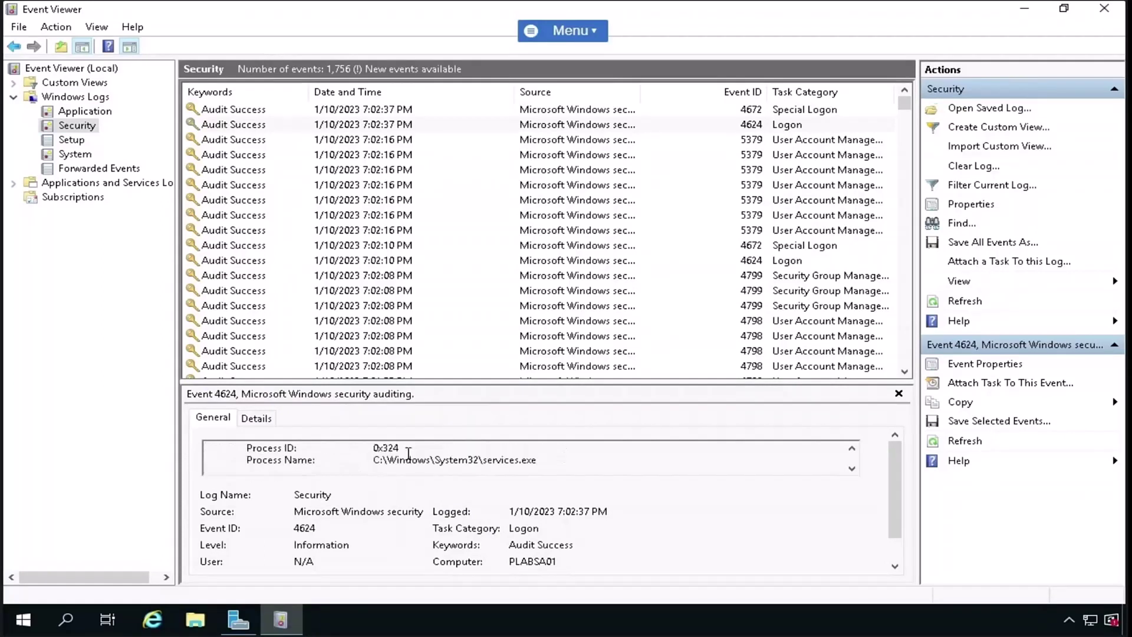
{"action": "scroll", "coordinate": [408, 452], "scroll_direction": "up", "scroll_amount": 9}
{"action": "scroll", "coordinate": [408, 452], "scroll_direction": "up", "scroll_amount": 5}
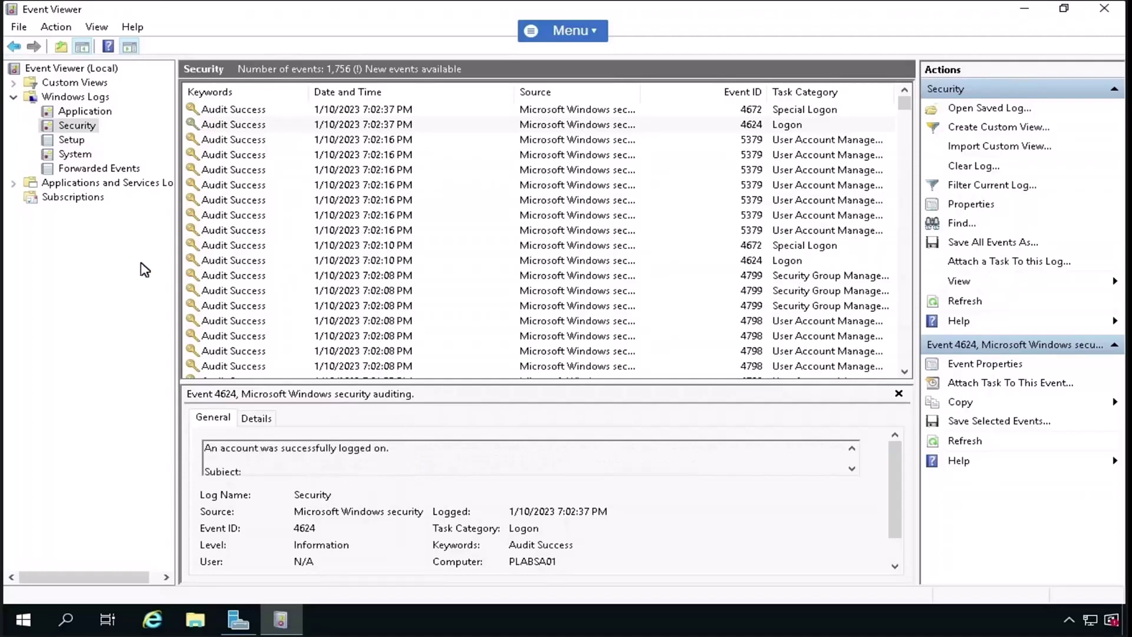
- Return through System to the Application log and open Filter Current Log
{"action": "left_click", "coordinate": [67, 155]}
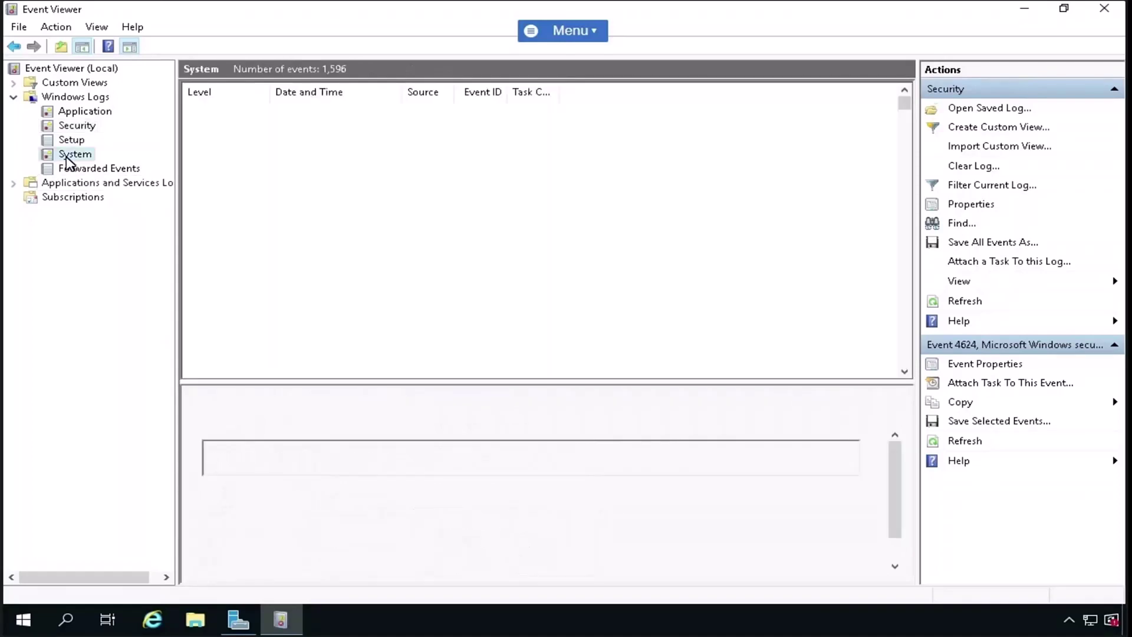
{"action": "left_click", "coordinate": [81, 112]}
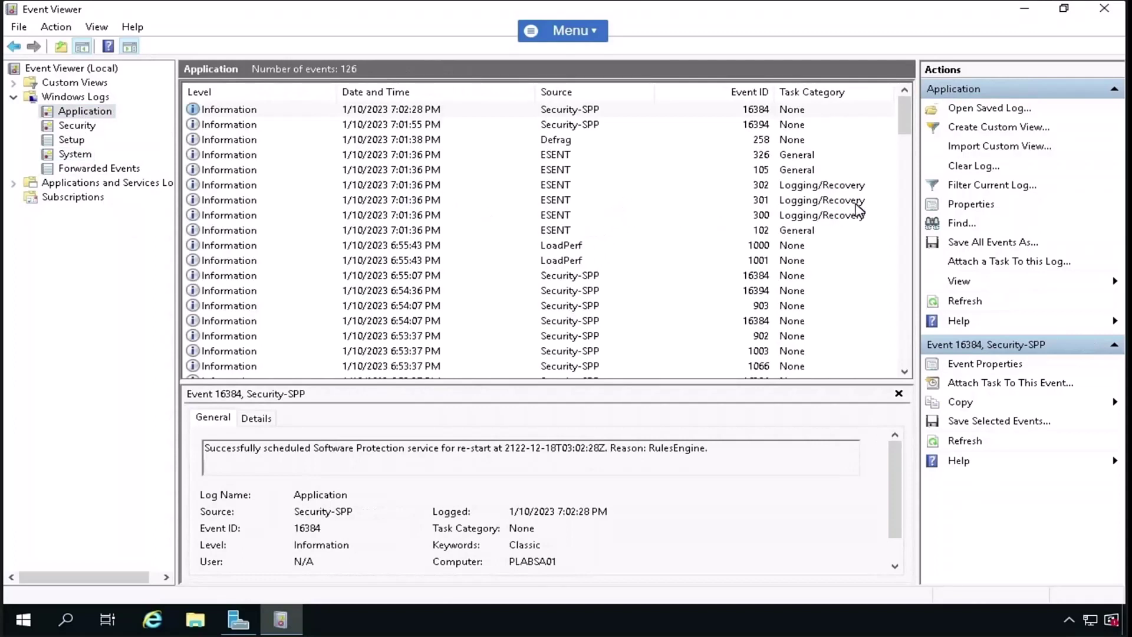
{"action": "left_click", "coordinate": [979, 185]}
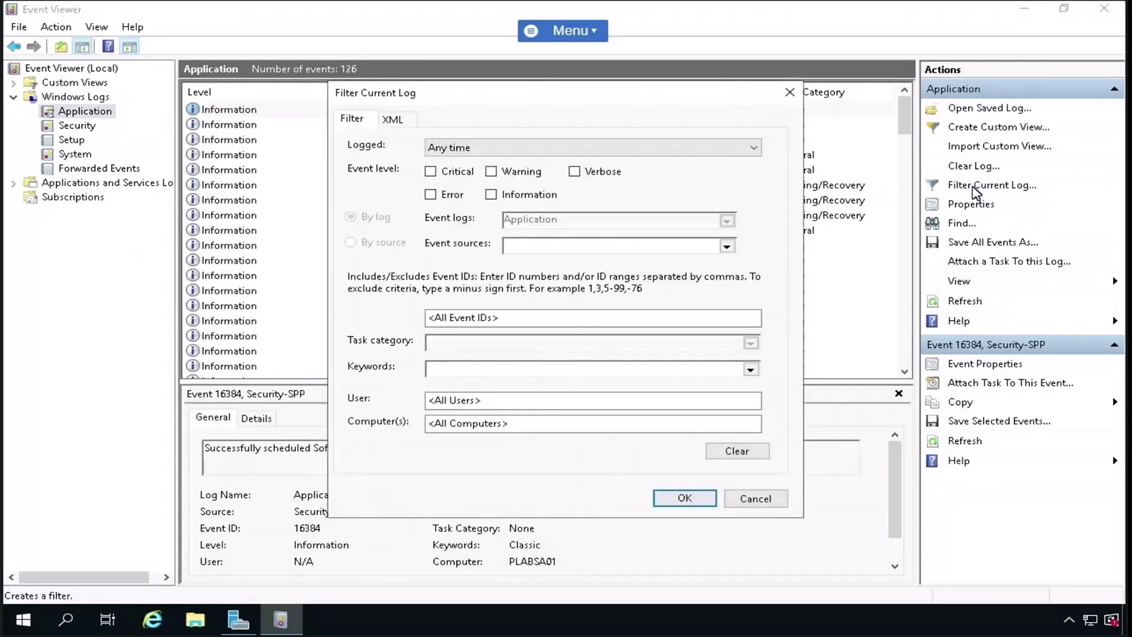
{"action": "left_click", "coordinate": [431, 172]}
{"action": "left_click", "coordinate": [432, 195]}
{"action": "left_click", "coordinate": [492, 173]}
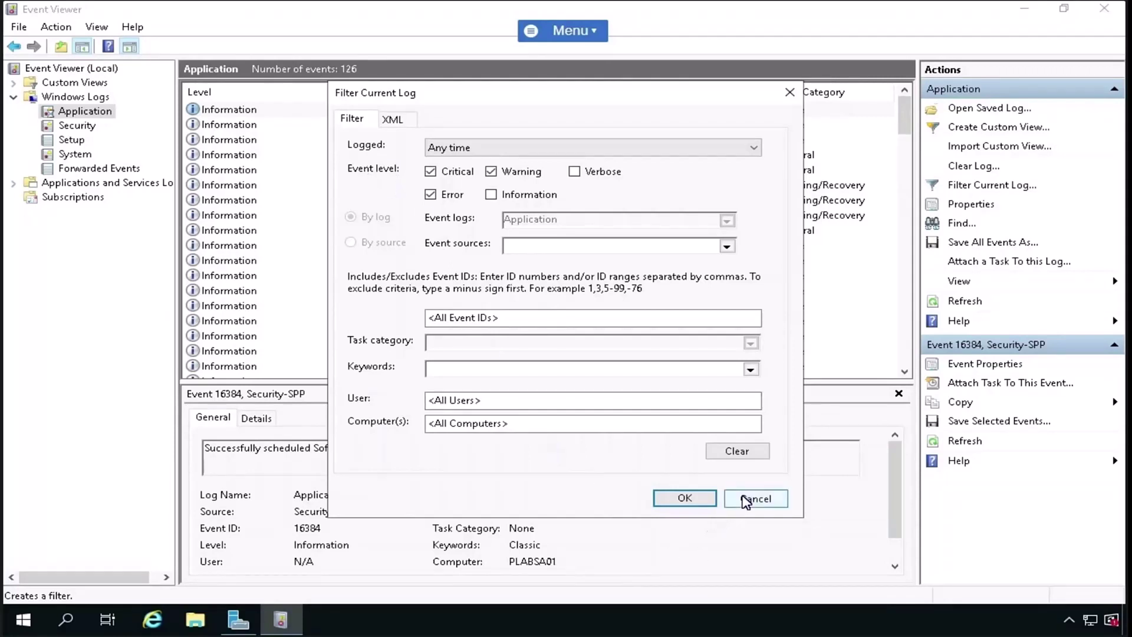
{"action": "left_click", "coordinate": [746, 499]}
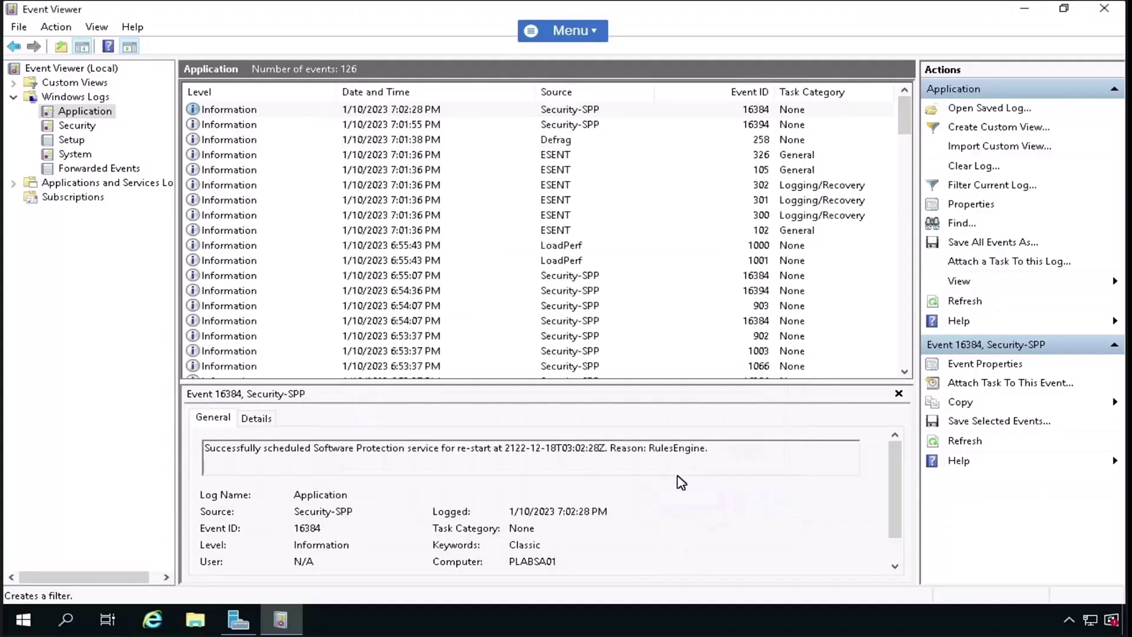
{"action": "left_click", "coordinate": [958, 227]}
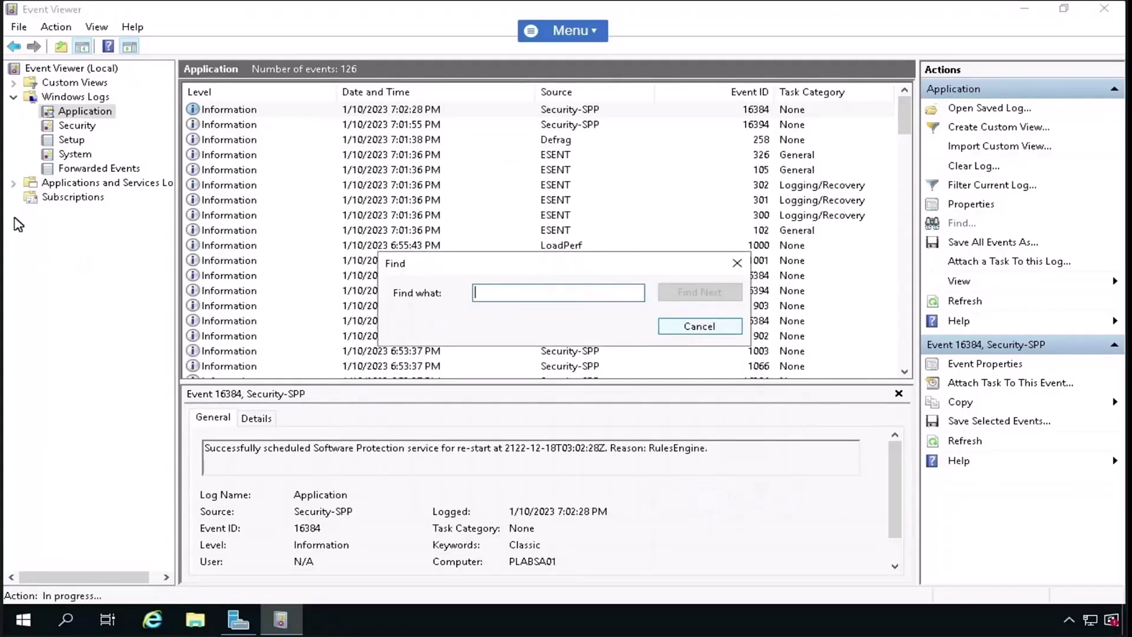
{"action": "key", "text": "Escape"}
{"action": "key", "text": "Down"}
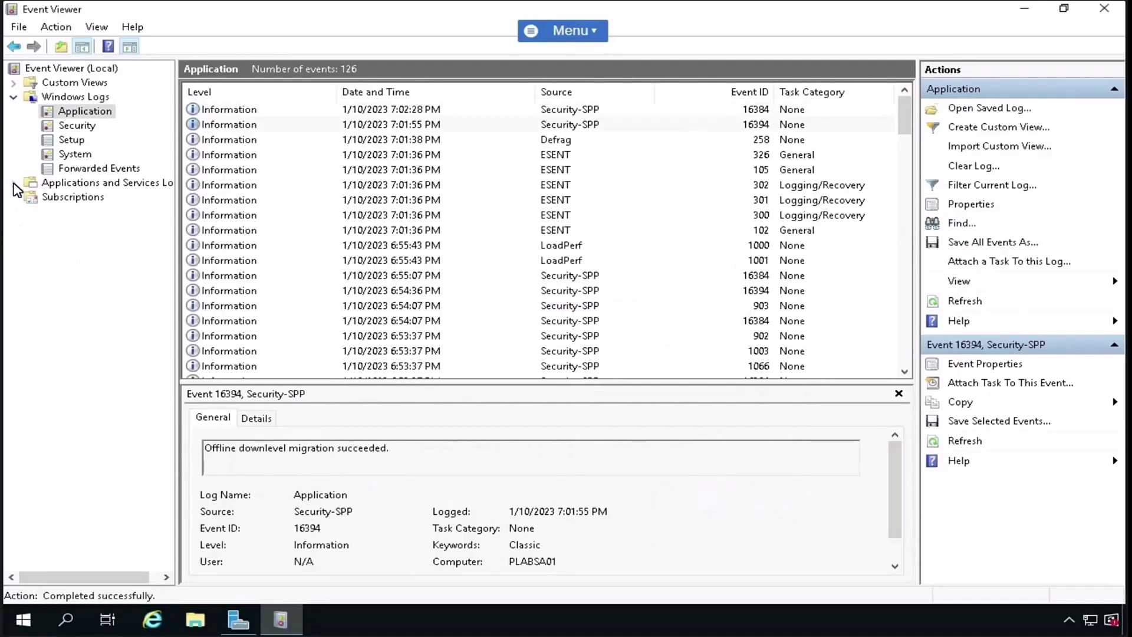
- Expand Applications and Services Logs > Microsoft > Windows and scroll down the tree
{"action": "left_click", "coordinate": [13, 182]}
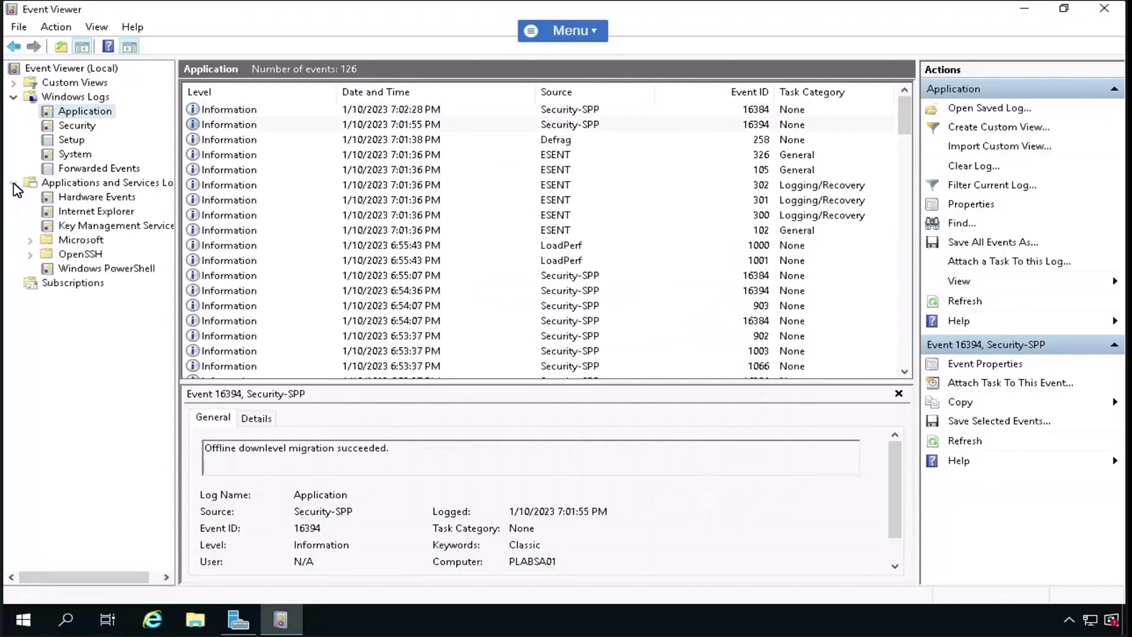
{"action": "left_click", "coordinate": [30, 240]}
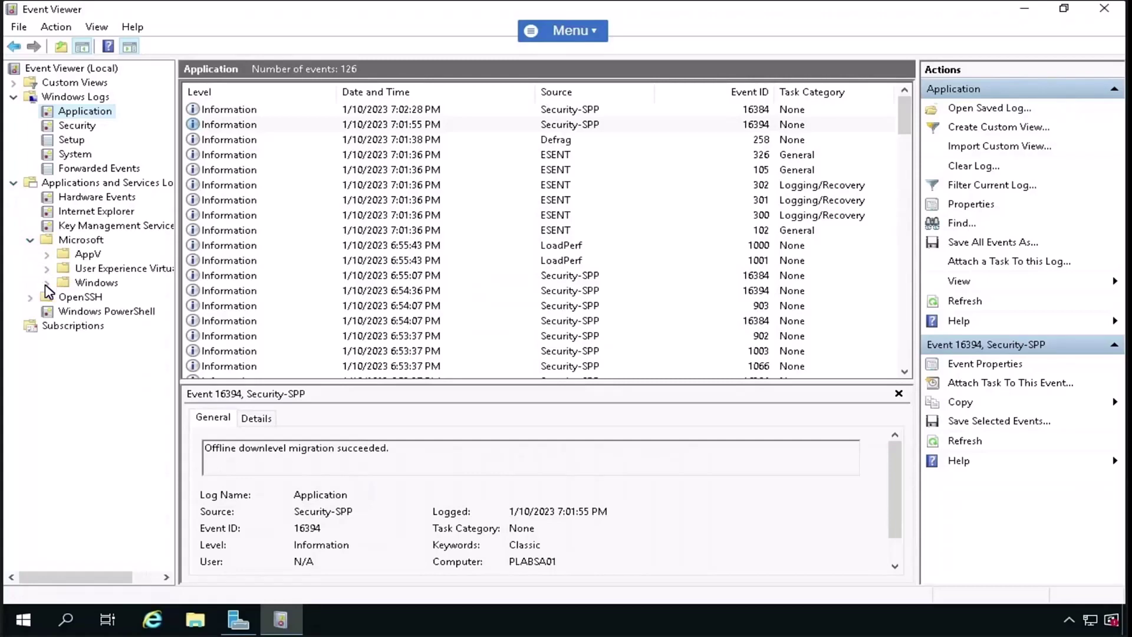
{"action": "left_click", "coordinate": [50, 284]}
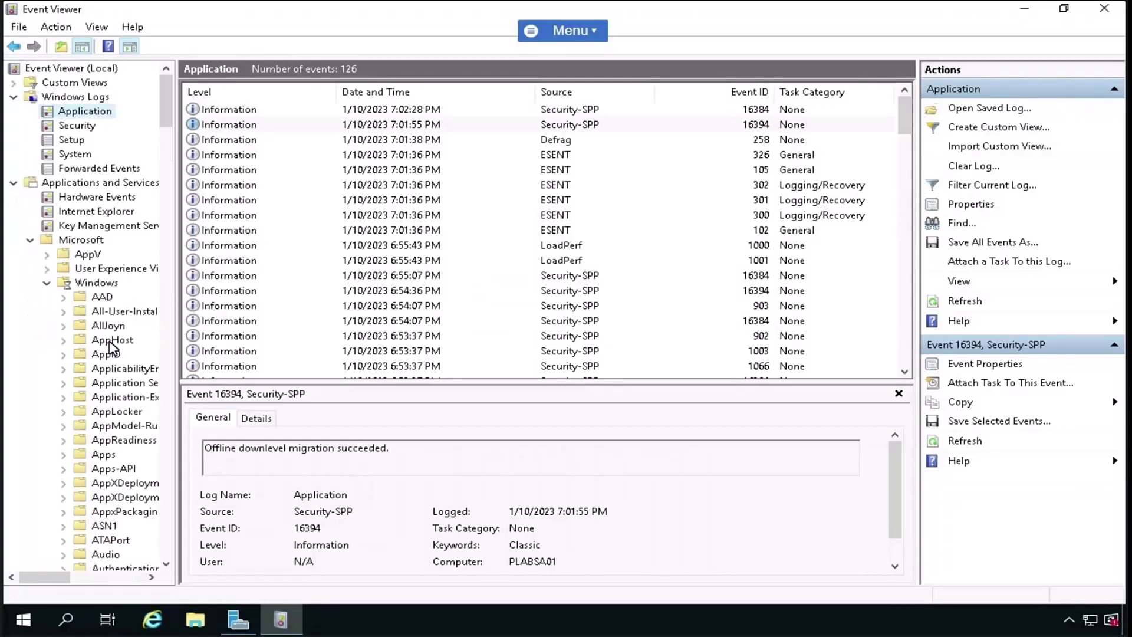
{"action": "scroll", "coordinate": [108, 341], "scroll_direction": "down", "scroll_amount": 12}
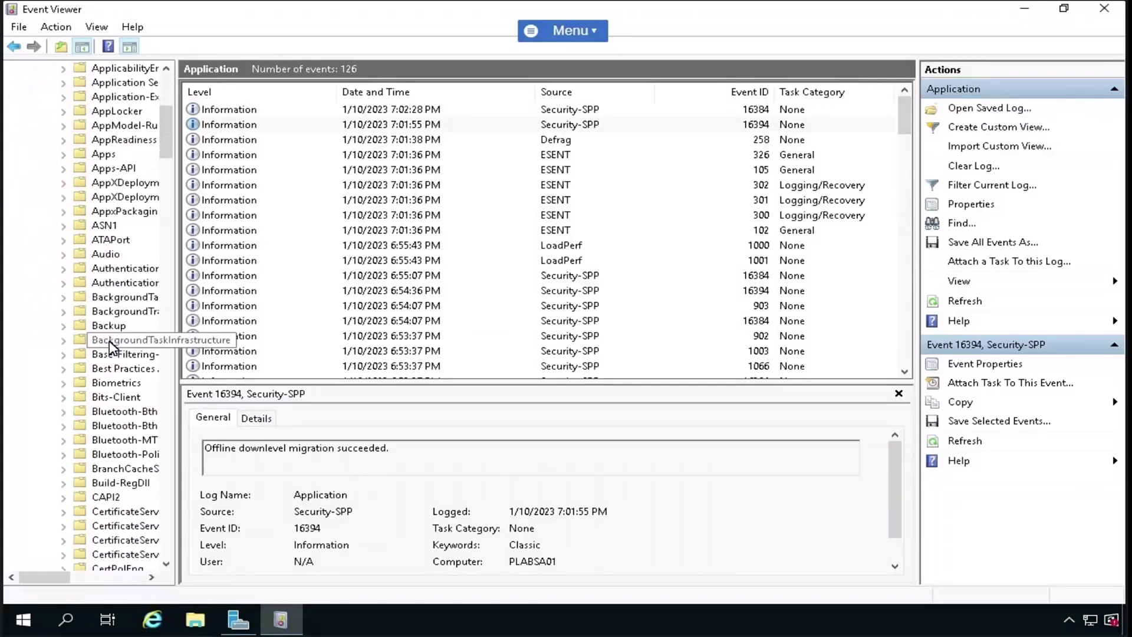
{"action": "scroll", "coordinate": [108, 341], "scroll_direction": "down", "scroll_amount": 5}
{"action": "scroll", "coordinate": [110, 343], "scroll_direction": "down", "scroll_amount": 6}
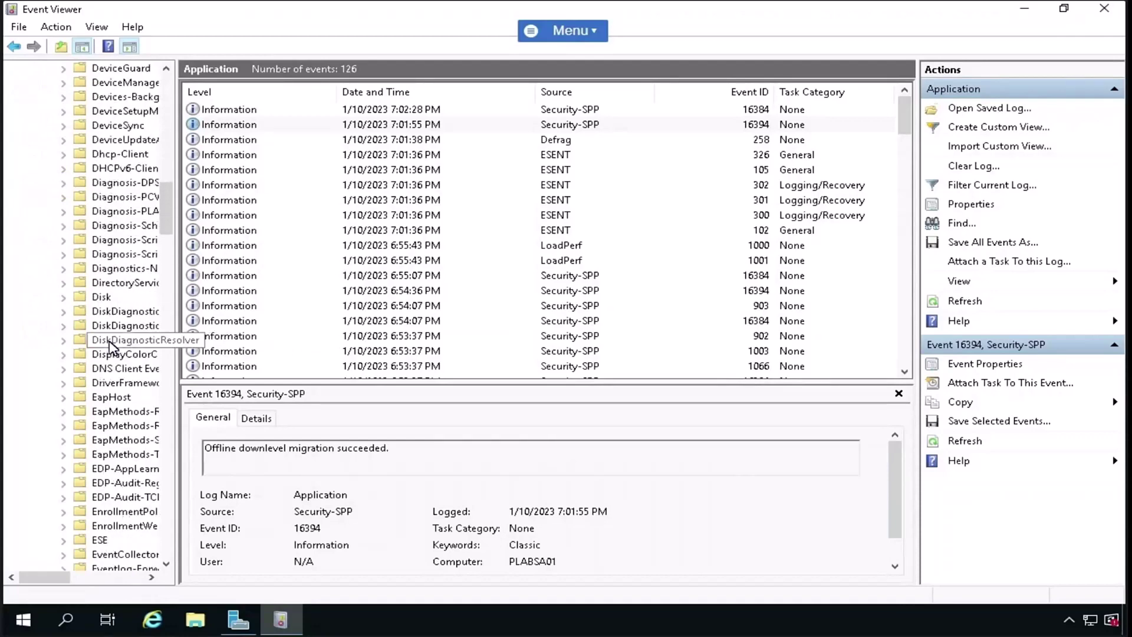
{"action": "scroll", "coordinate": [109, 345], "scroll_direction": "down", "scroll_amount": 9}
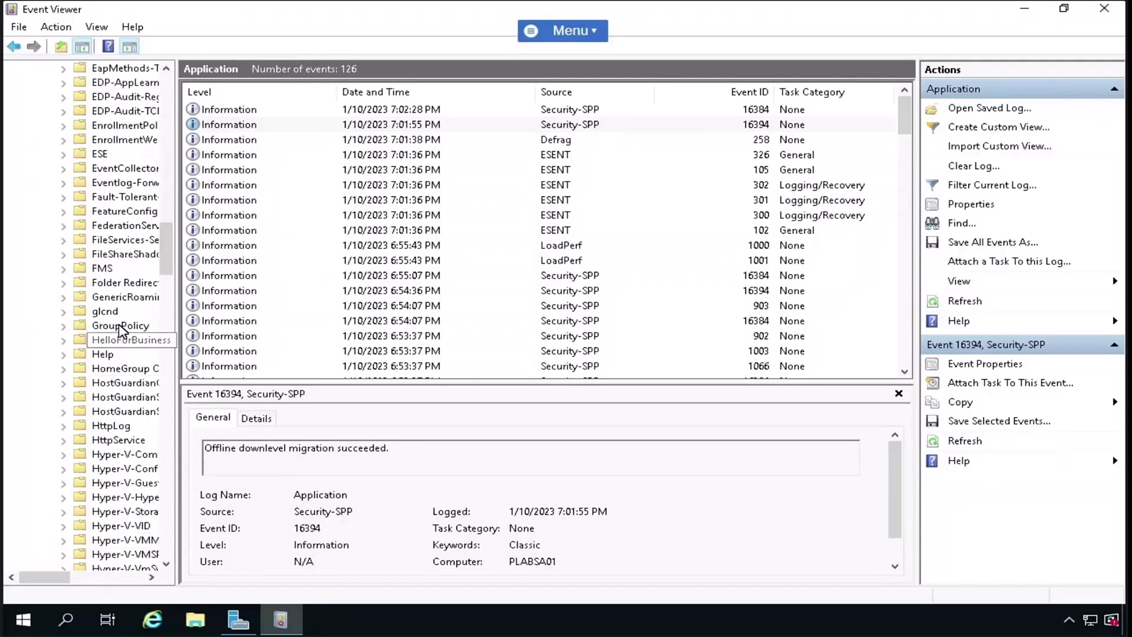
- Open the GroupPolicy Operational log and read the details of event 5324
{"action": "left_click", "coordinate": [121, 327]}
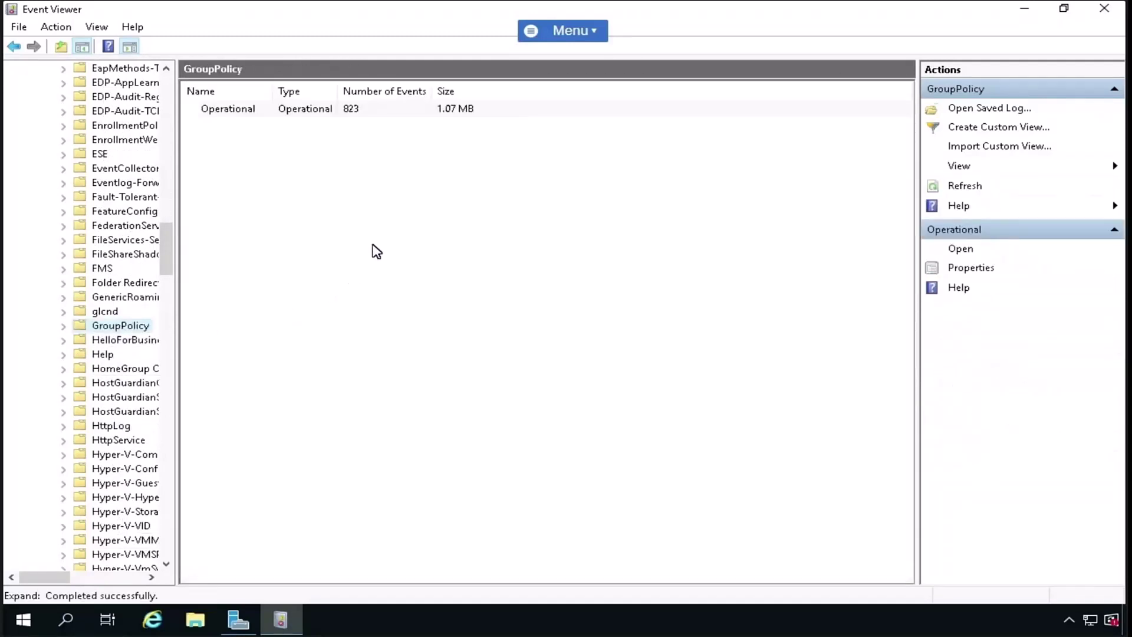
{"action": "left_click", "coordinate": [64, 326]}
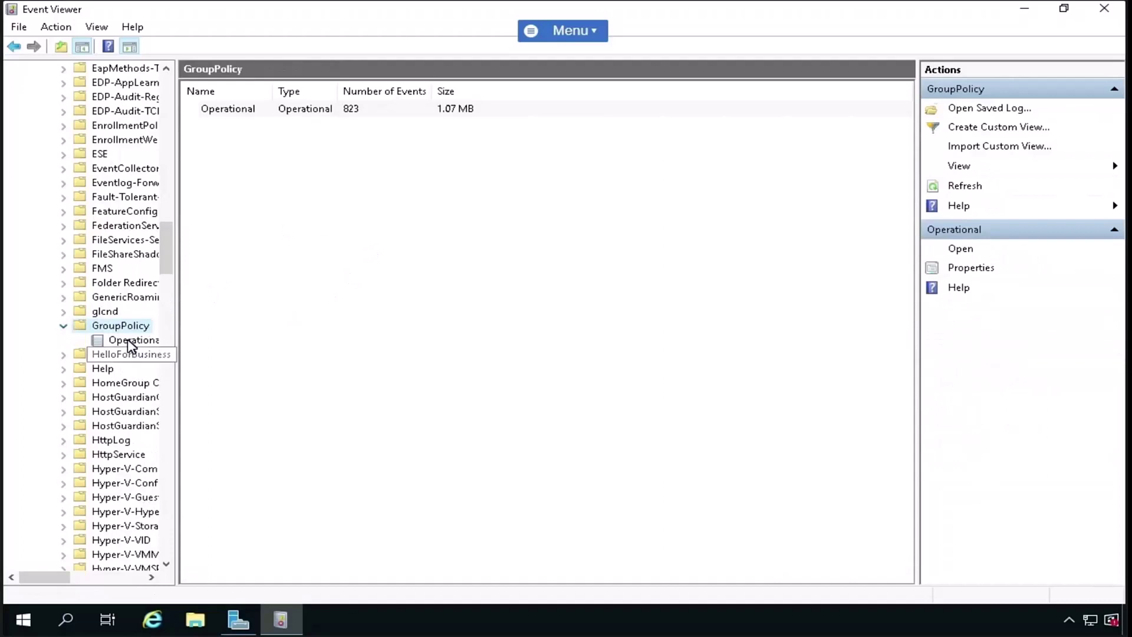
{"action": "left_click", "coordinate": [130, 341]}
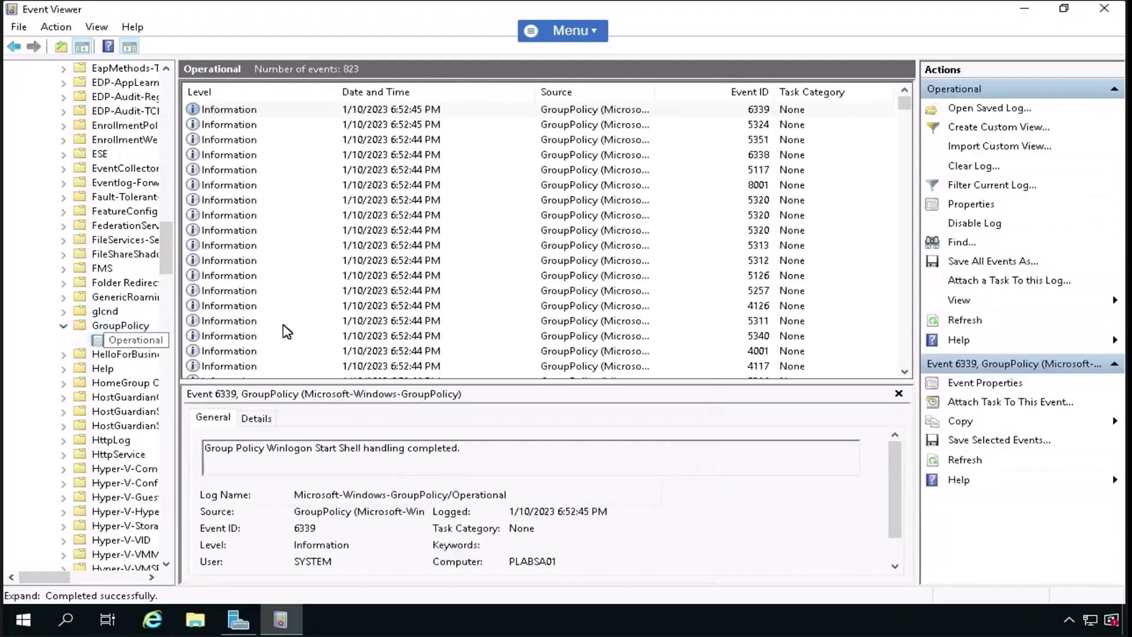
{"action": "left_click", "coordinate": [384, 127]}
{"action": "scroll", "coordinate": [105, 459], "scroll_direction": "down", "scroll_amount": 6}
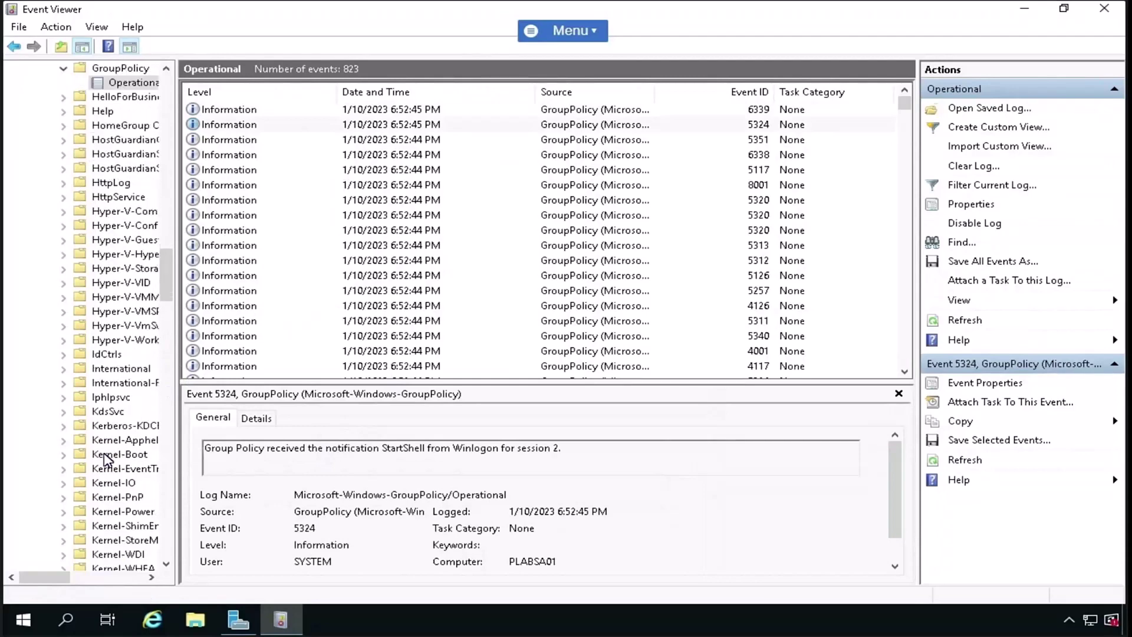
{"action": "scroll", "coordinate": [105, 459], "scroll_direction": "down", "scroll_amount": 15}
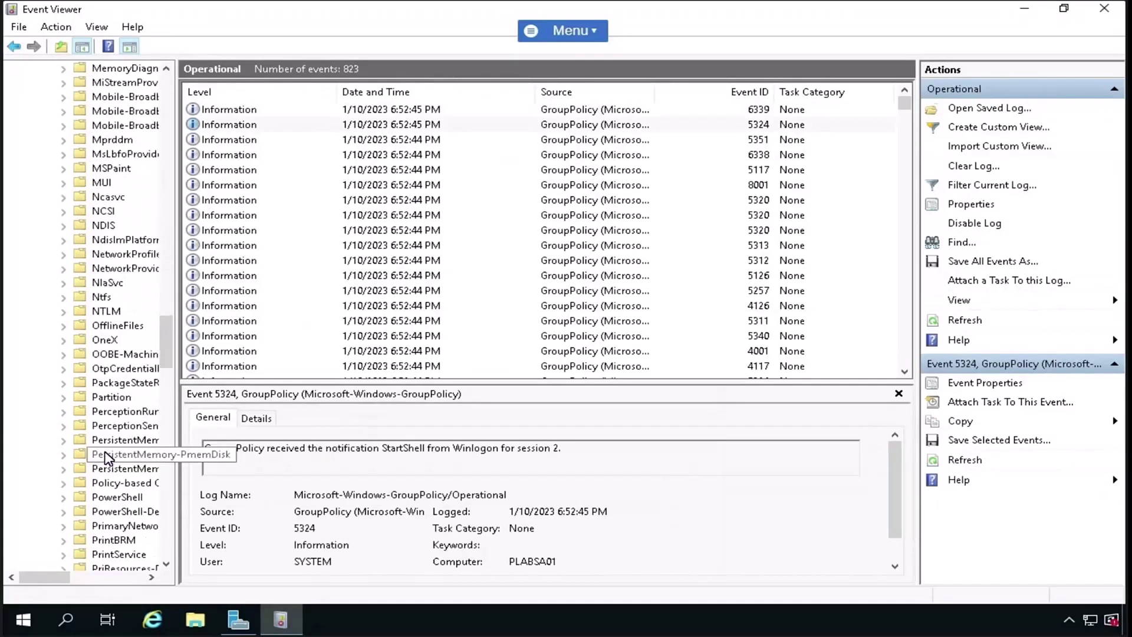
{"action": "scroll", "coordinate": [106, 459], "scroll_direction": "down", "scroll_amount": 4}
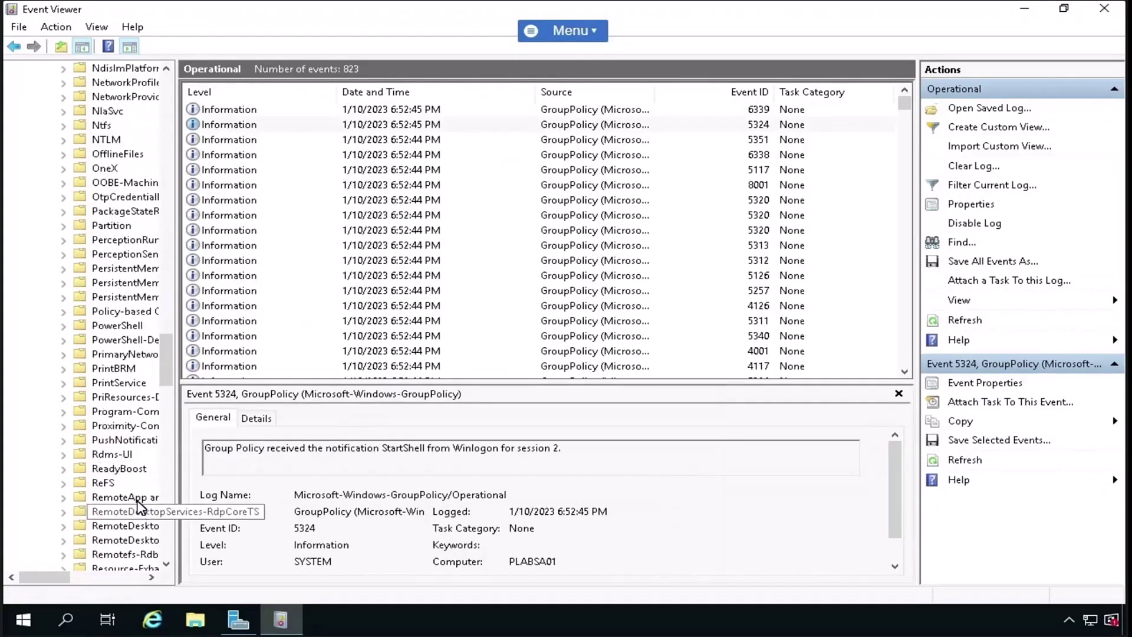
- Open the RemoteDesktopServices-SessionServices Operational log, which holds 0 events
{"action": "left_click", "coordinate": [125, 542]}
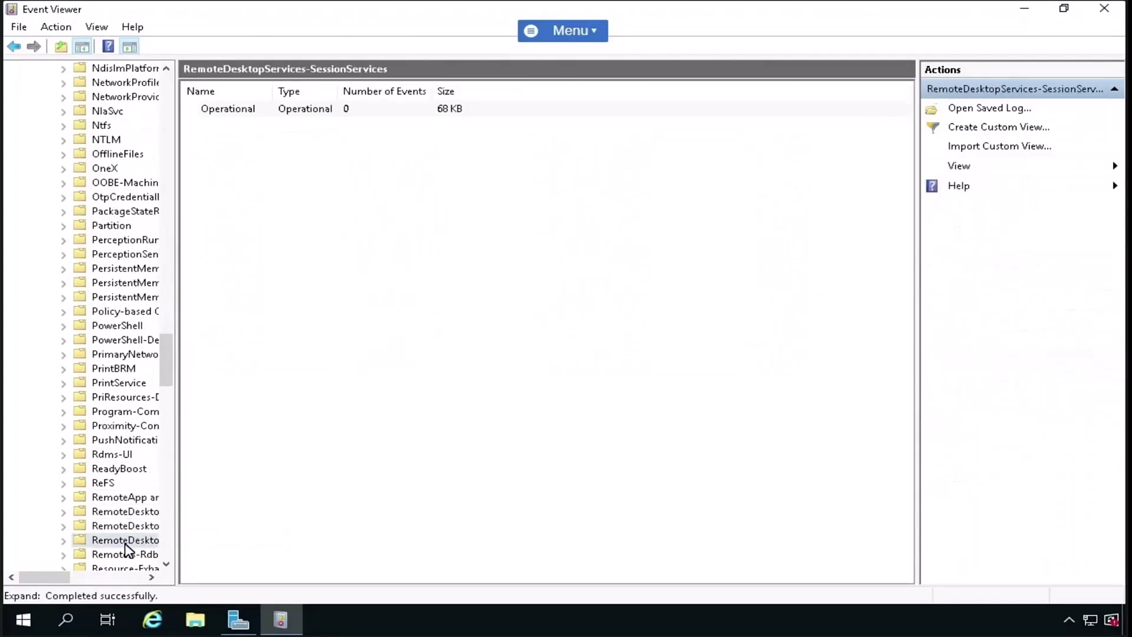
{"action": "left_click", "coordinate": [64, 541]}
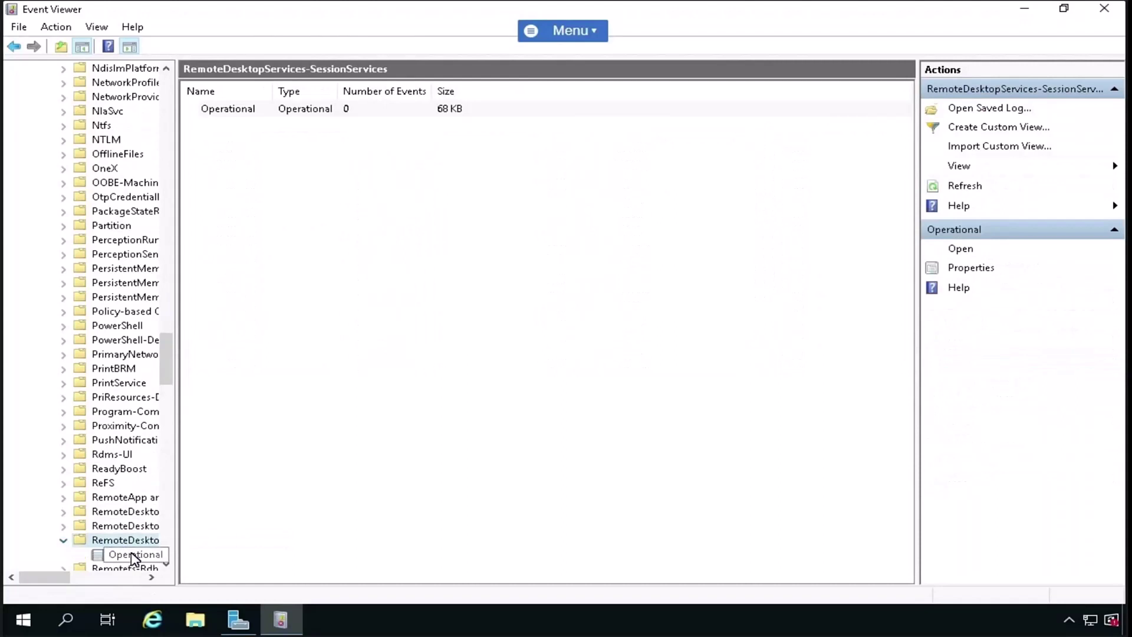
{"action": "left_click", "coordinate": [134, 556]}
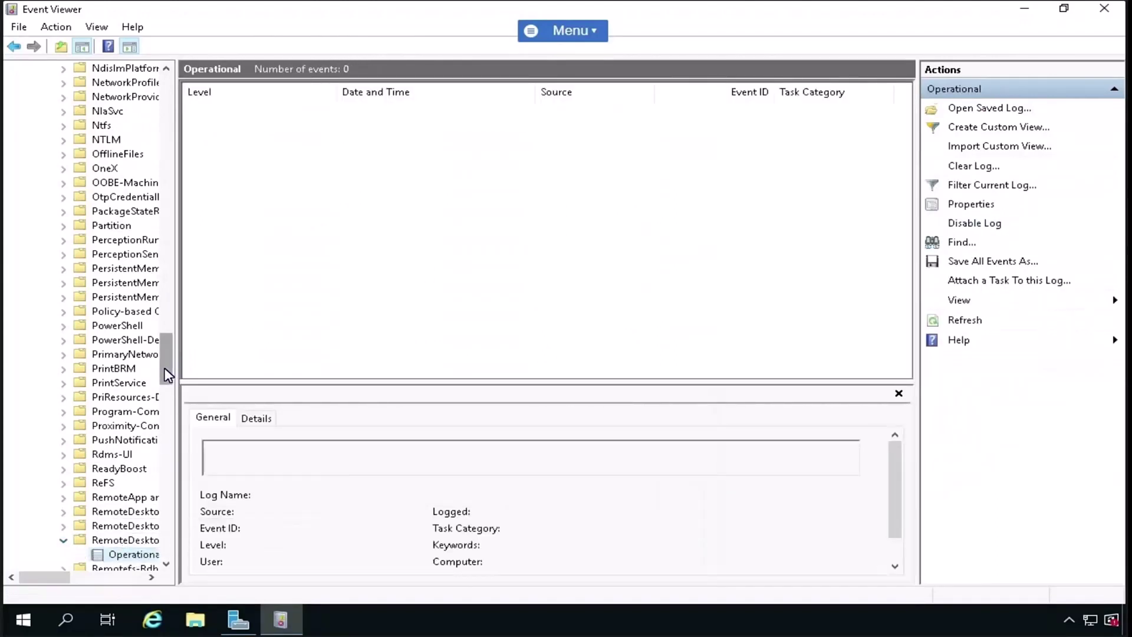
{"action": "left_click_drag", "start_coordinate": [167, 366], "coordinate": [172, 101]}
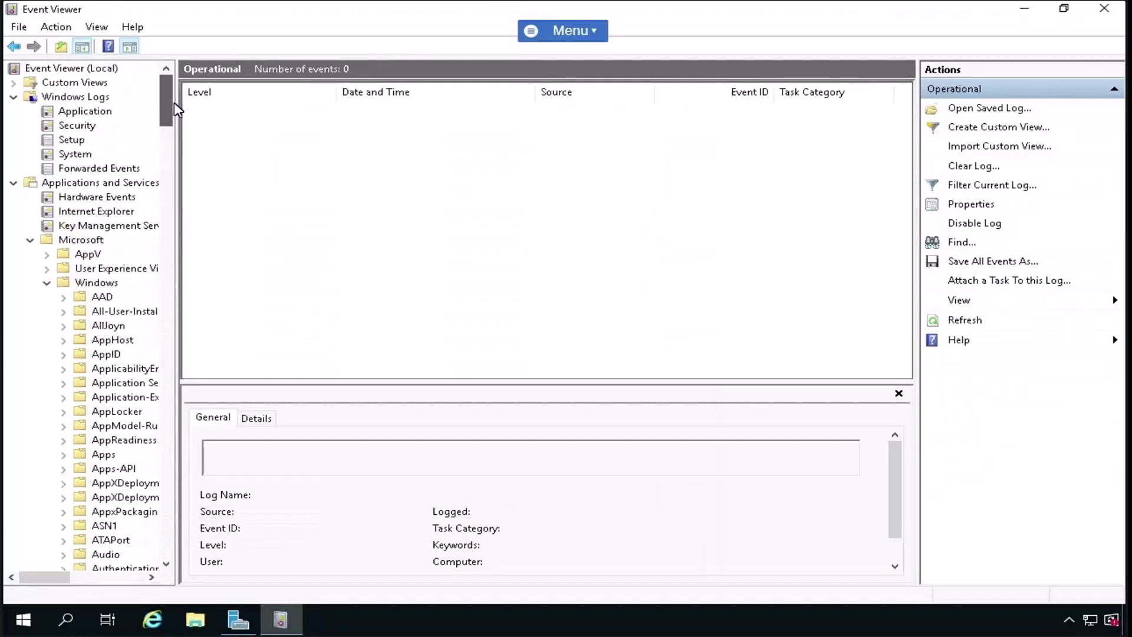
- Collapse the Microsoft group, then Applications and Services Logs, in the Event Viewer tree
{"action": "left_click", "coordinate": [29, 241]}
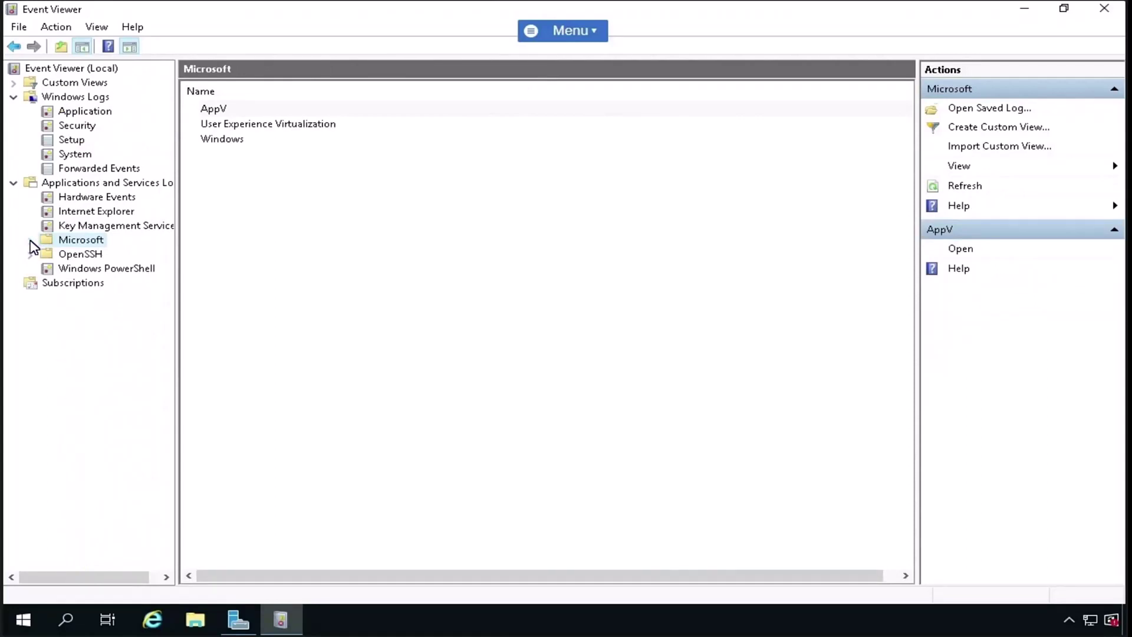
{"action": "left_click", "coordinate": [14, 184]}
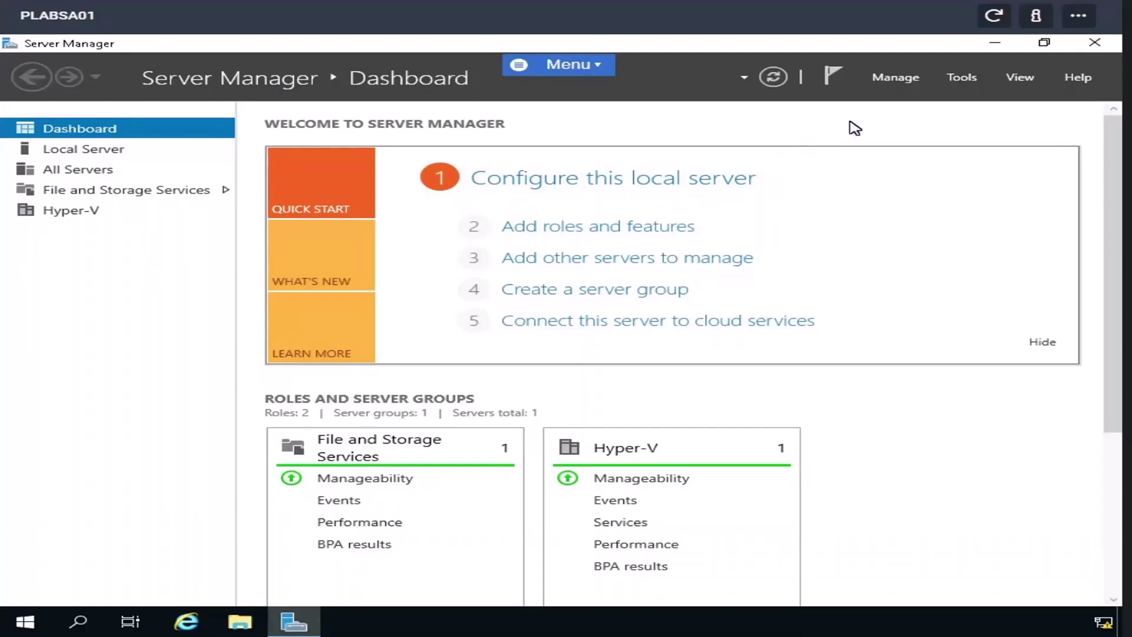
- Start Add Roles and Features with role-based install on PLABSA01, skipping ahead to Features
{"action": "left_click", "coordinate": [897, 79]}
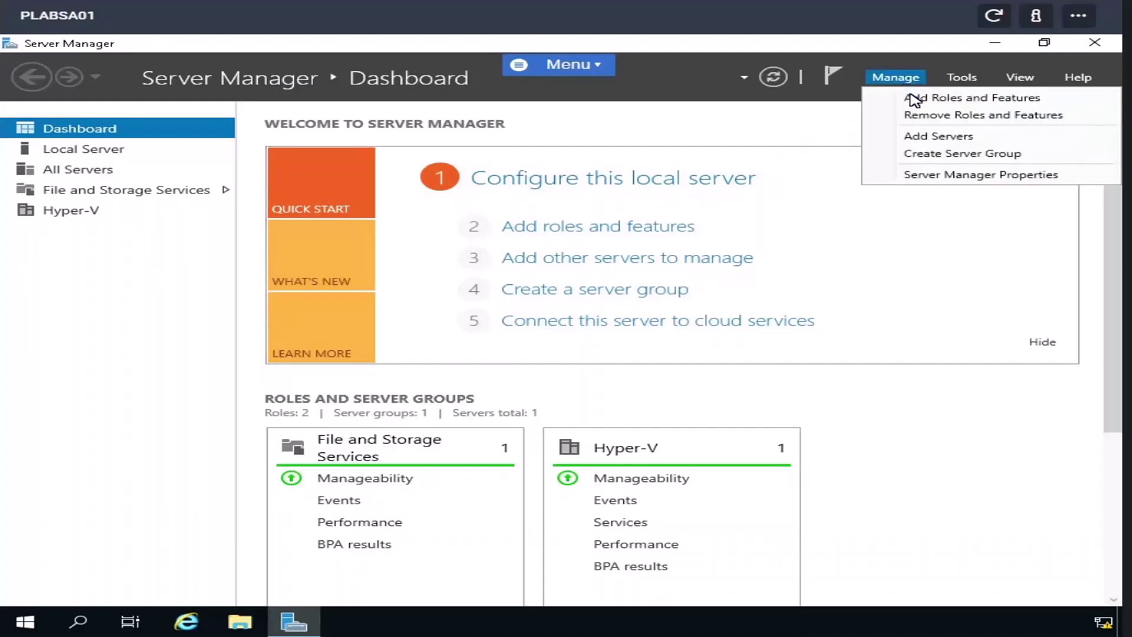
{"action": "left_click", "coordinate": [914, 98]}
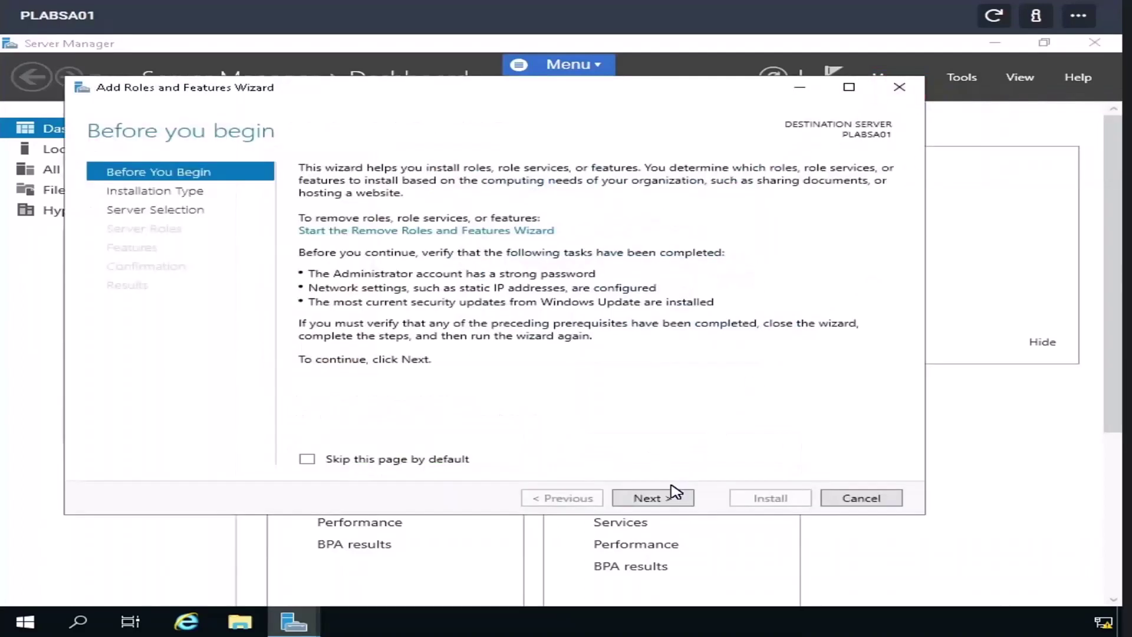
{"action": "left_click", "coordinate": [672, 498]}
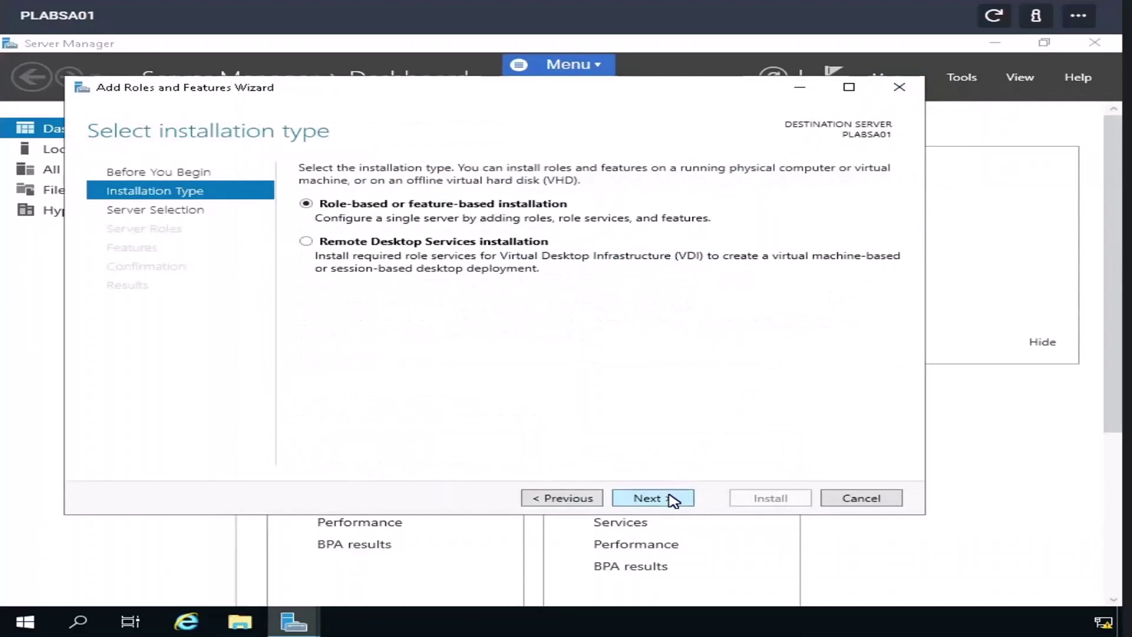
{"action": "left_click", "coordinate": [672, 500]}
{"action": "left_click", "coordinate": [669, 499]}
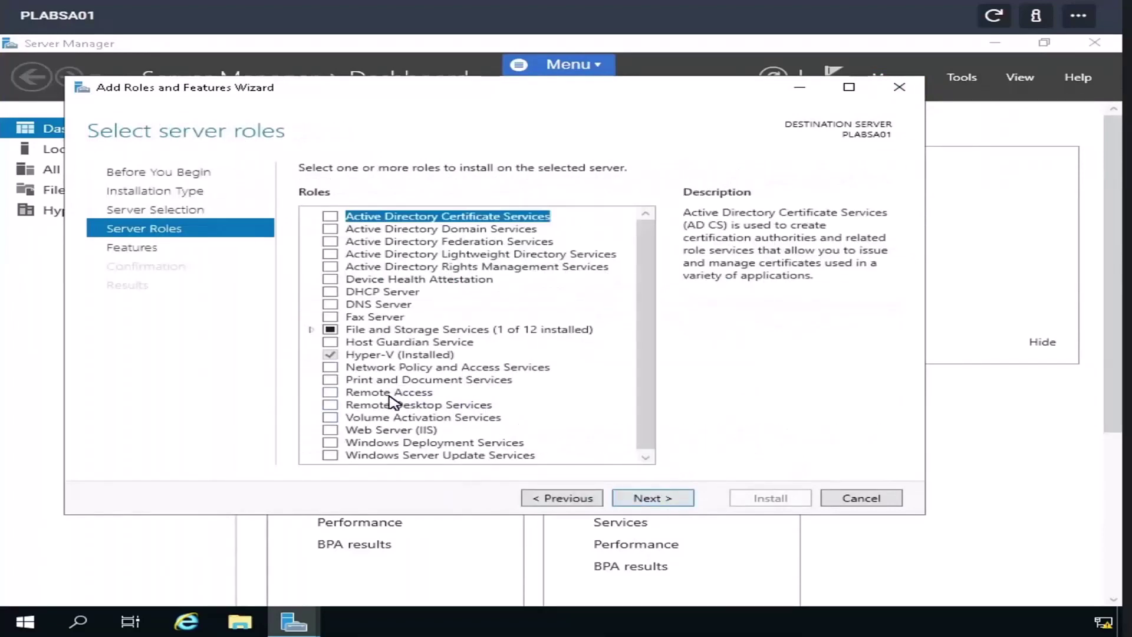
{"action": "left_click", "coordinate": [626, 498]}
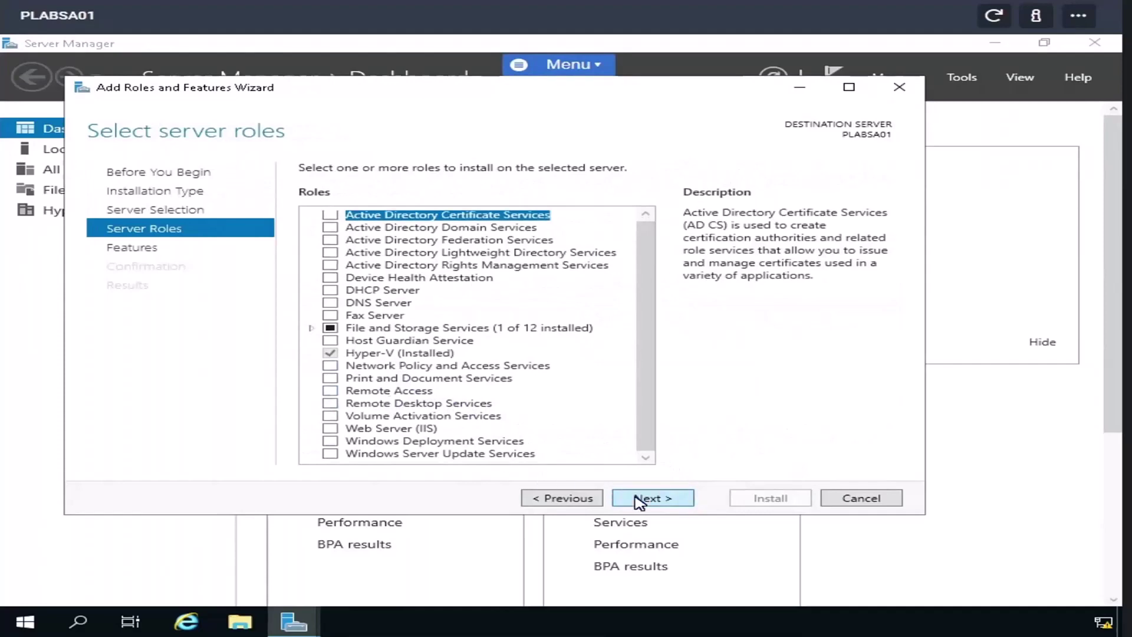
- Tick Windows Server Backup in the Features list, then return to Server Roles
{"action": "scroll", "coordinate": [472, 422], "scroll_direction": "down", "scroll_amount": 9}
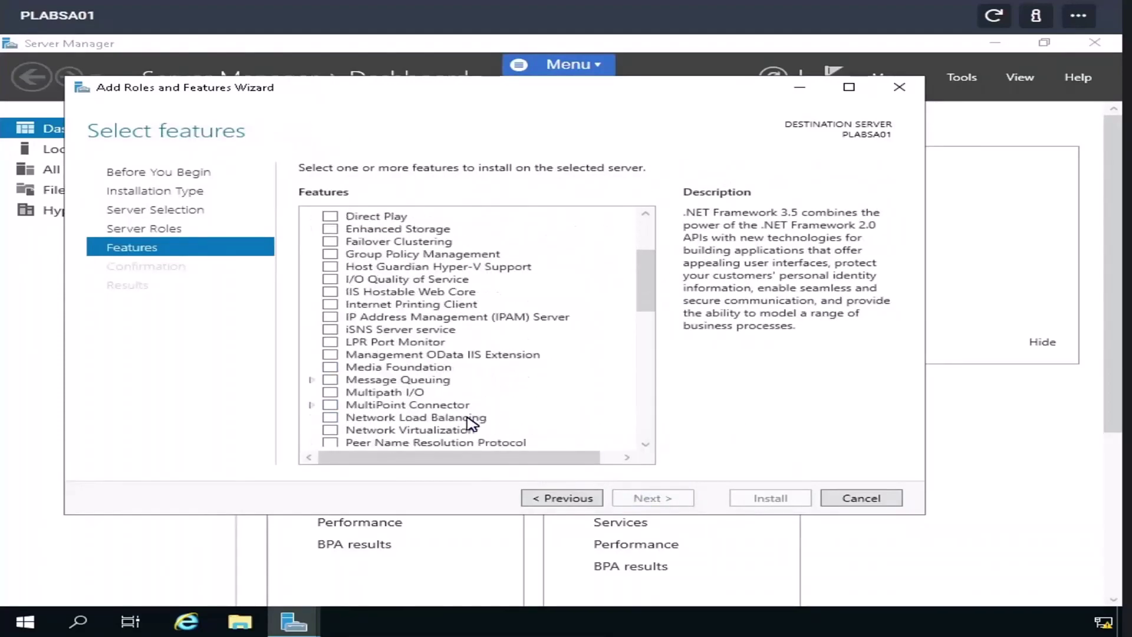
{"action": "scroll", "coordinate": [472, 424], "scroll_direction": "down", "scroll_amount": 3}
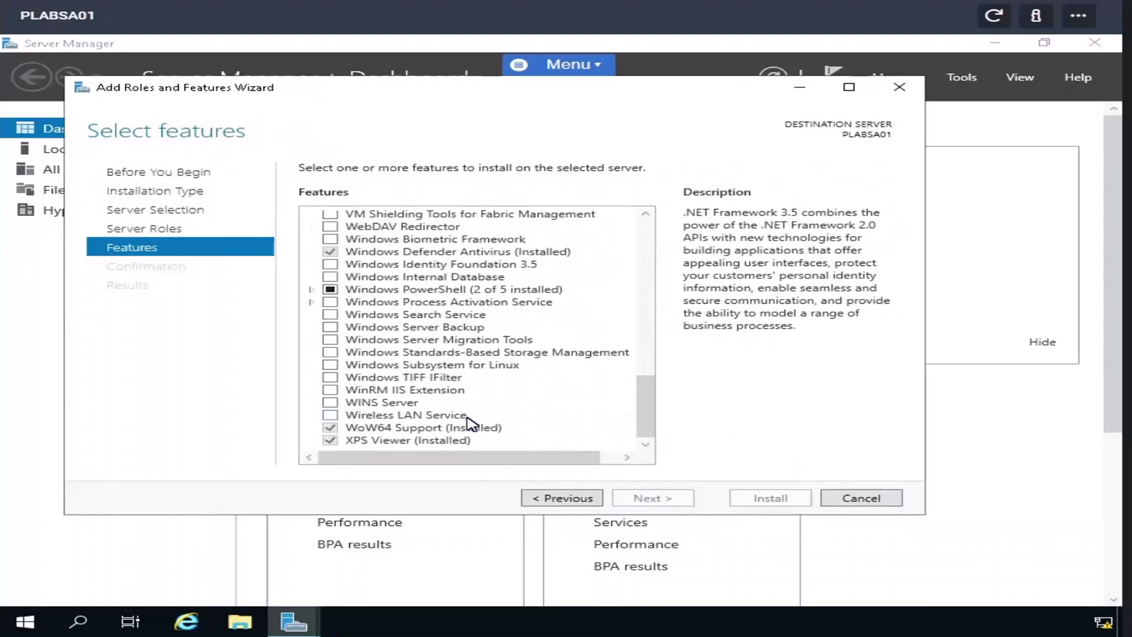
{"action": "left_click", "coordinate": [331, 329]}
{"action": "scroll", "coordinate": [539, 442], "scroll_direction": "up", "scroll_amount": 3}
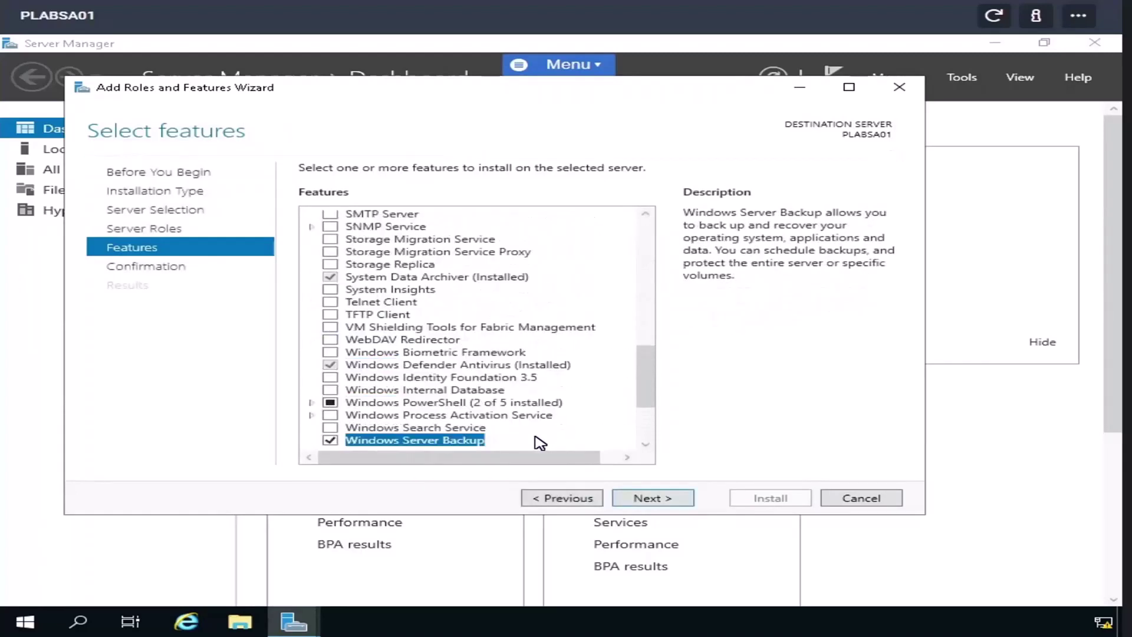
{"action": "scroll", "coordinate": [540, 442], "scroll_direction": "up", "scroll_amount": 9}
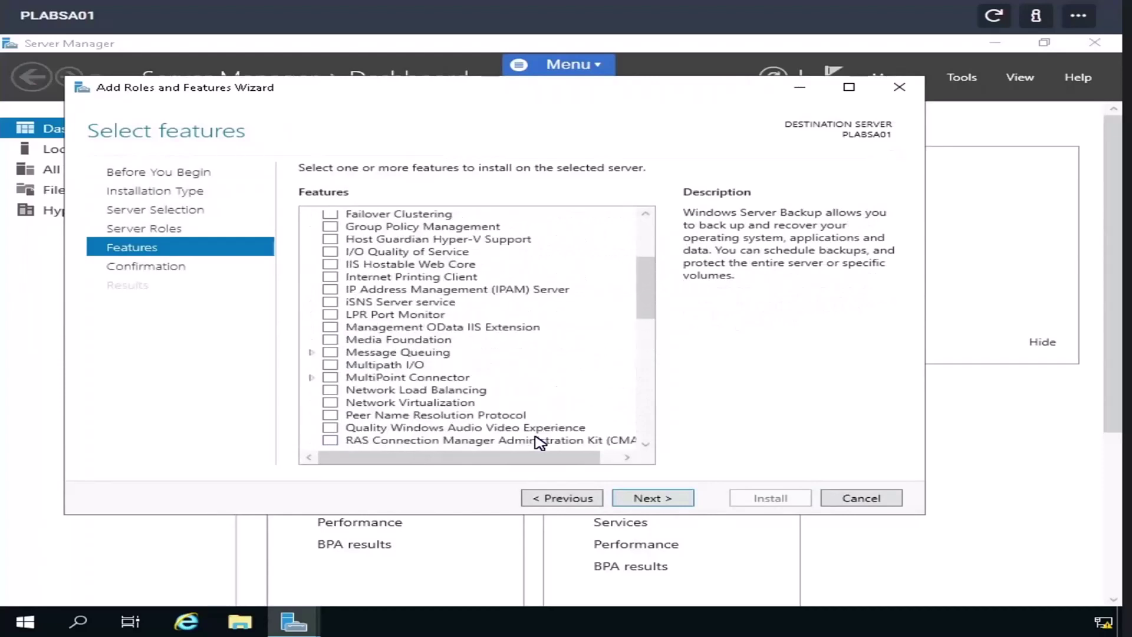
{"action": "scroll", "coordinate": [540, 443], "scroll_direction": "up", "scroll_amount": 4}
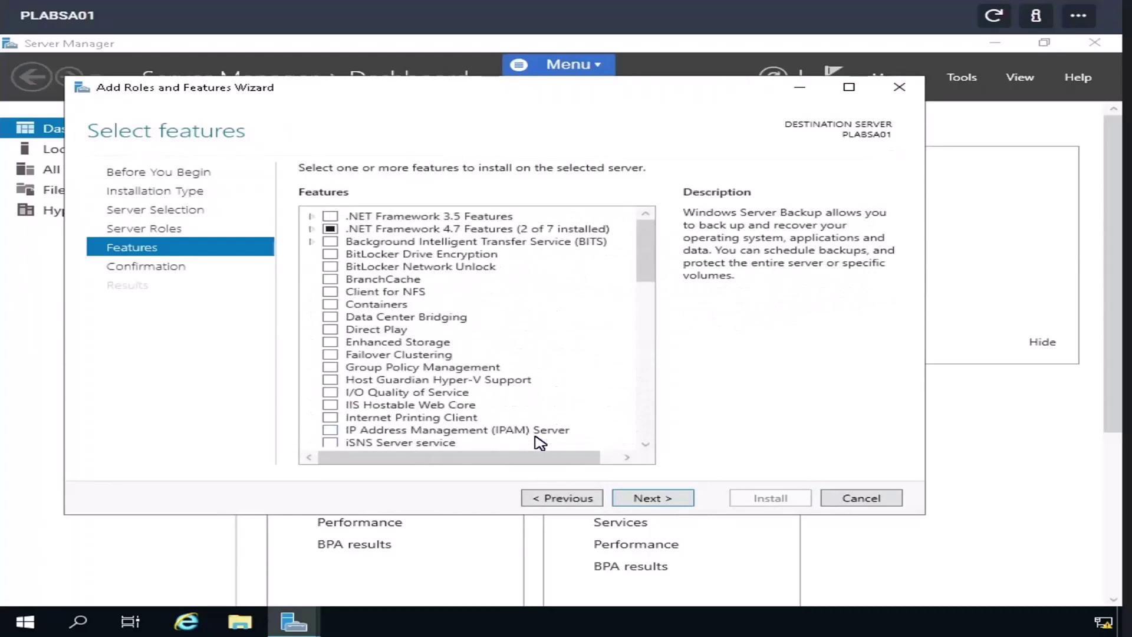
{"action": "left_click", "coordinate": [569, 501]}
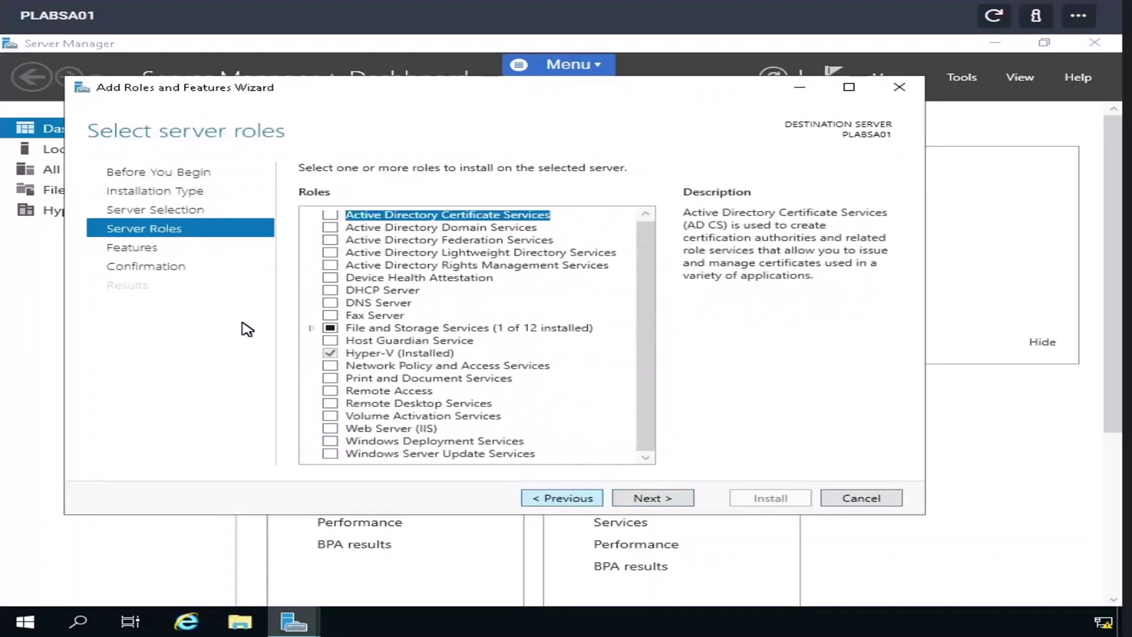
- Add File Server Resource Manager with its required features under File and iSCSI Services, then reach confirmation
{"action": "left_click", "coordinate": [309, 328]}
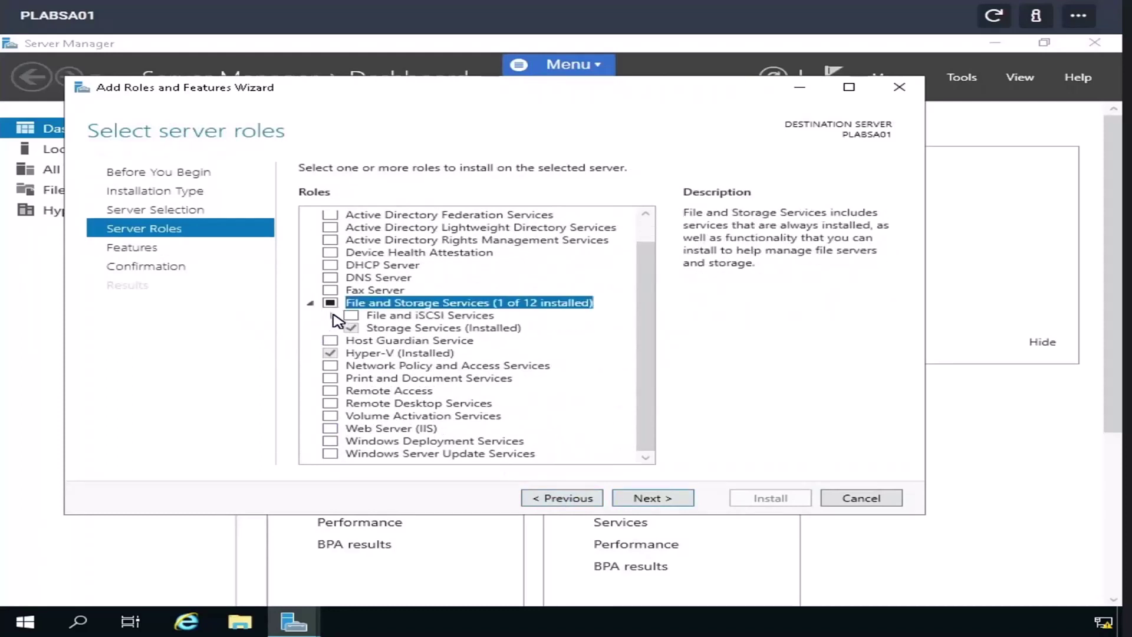
{"action": "left_click", "coordinate": [332, 315]}
{"action": "scroll", "coordinate": [435, 369], "scroll_direction": "down", "scroll_amount": 1}
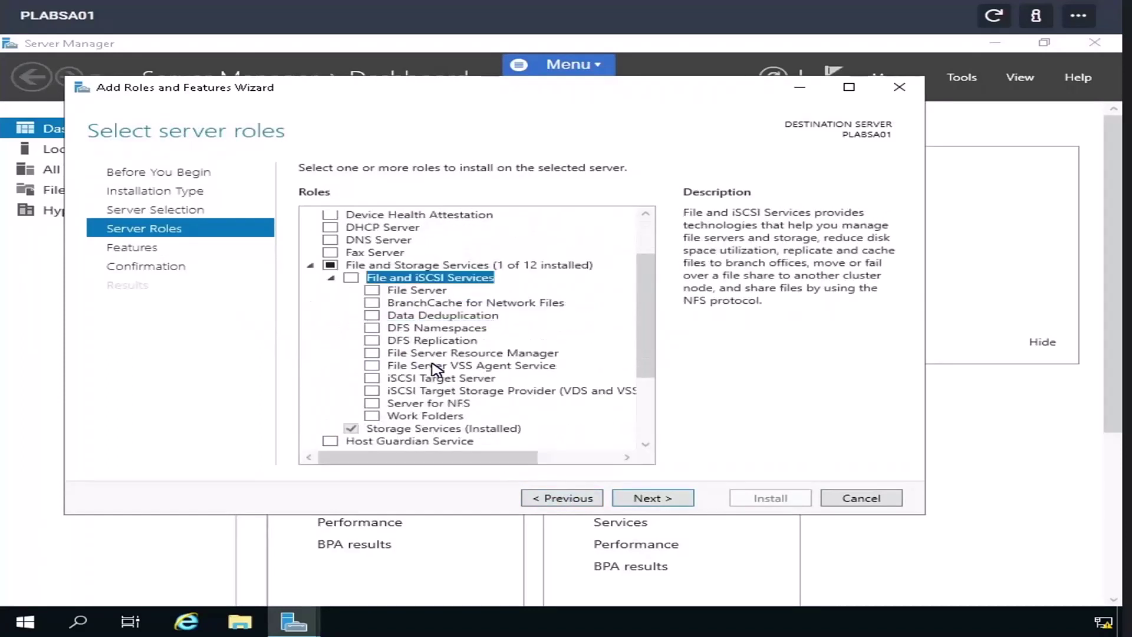
{"action": "left_click", "coordinate": [374, 354]}
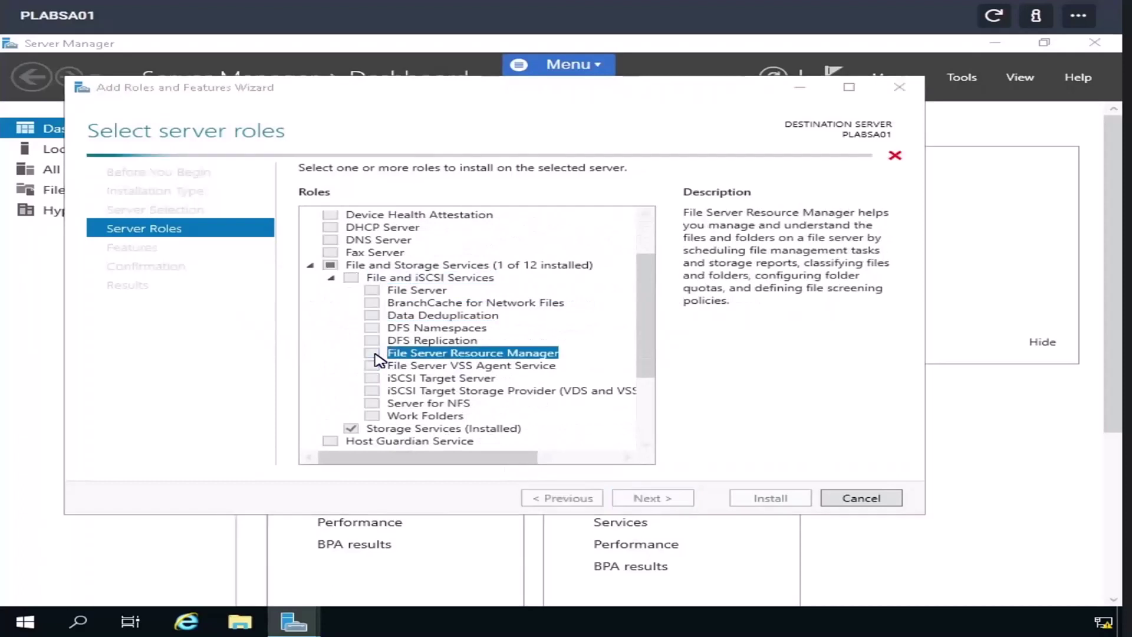
{"action": "left_click", "coordinate": [543, 433]}
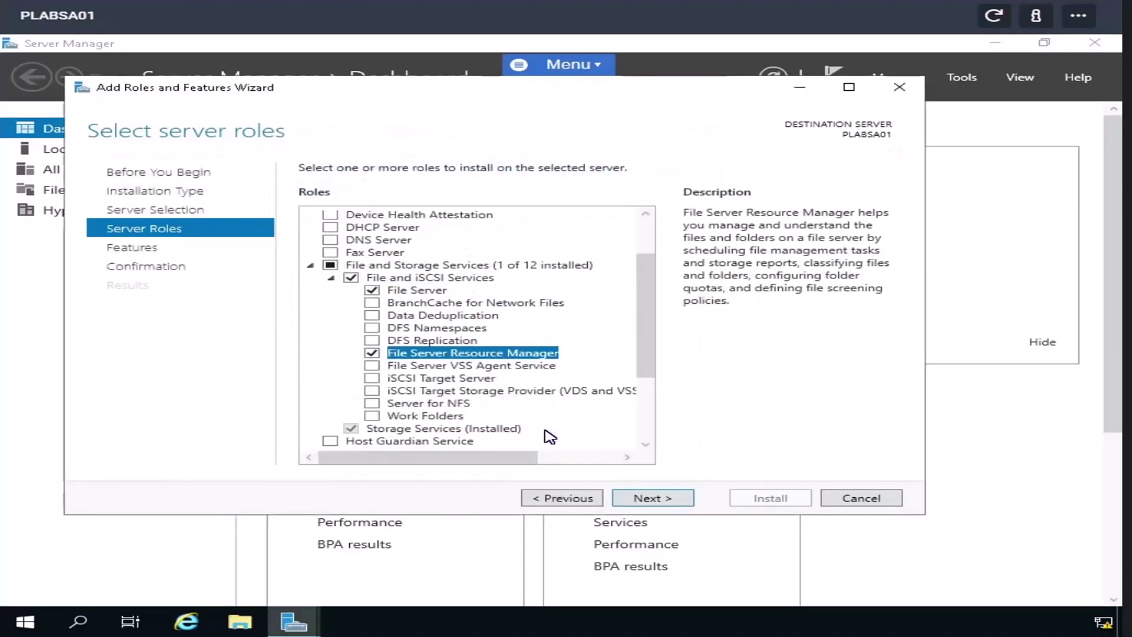
{"action": "left_click", "coordinate": [670, 503]}
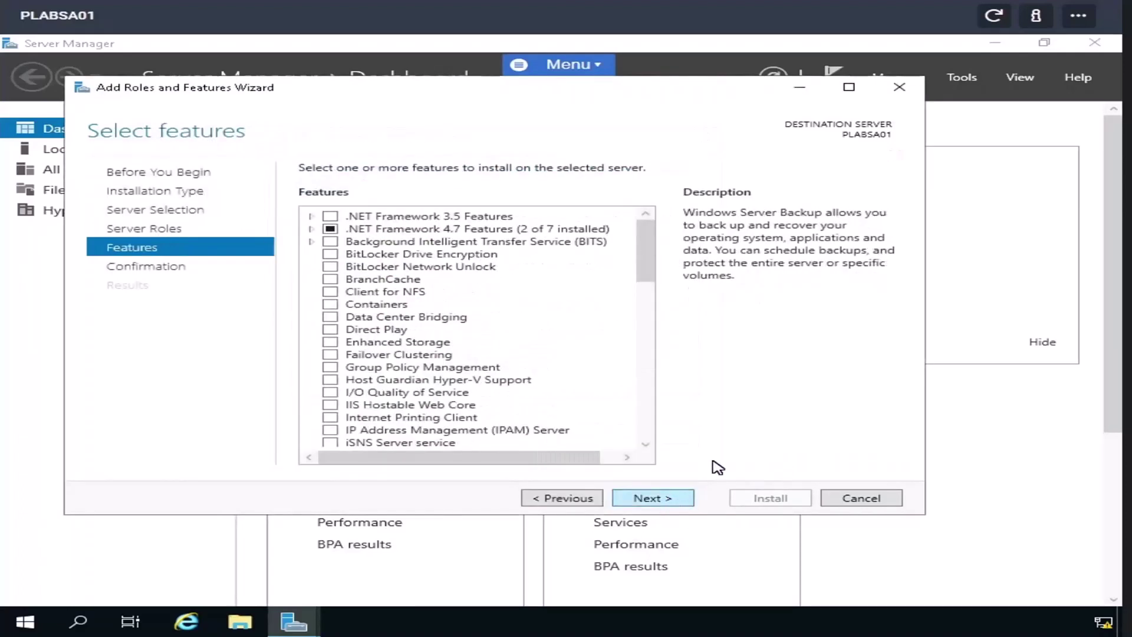
{"action": "left_click", "coordinate": [670, 502]}
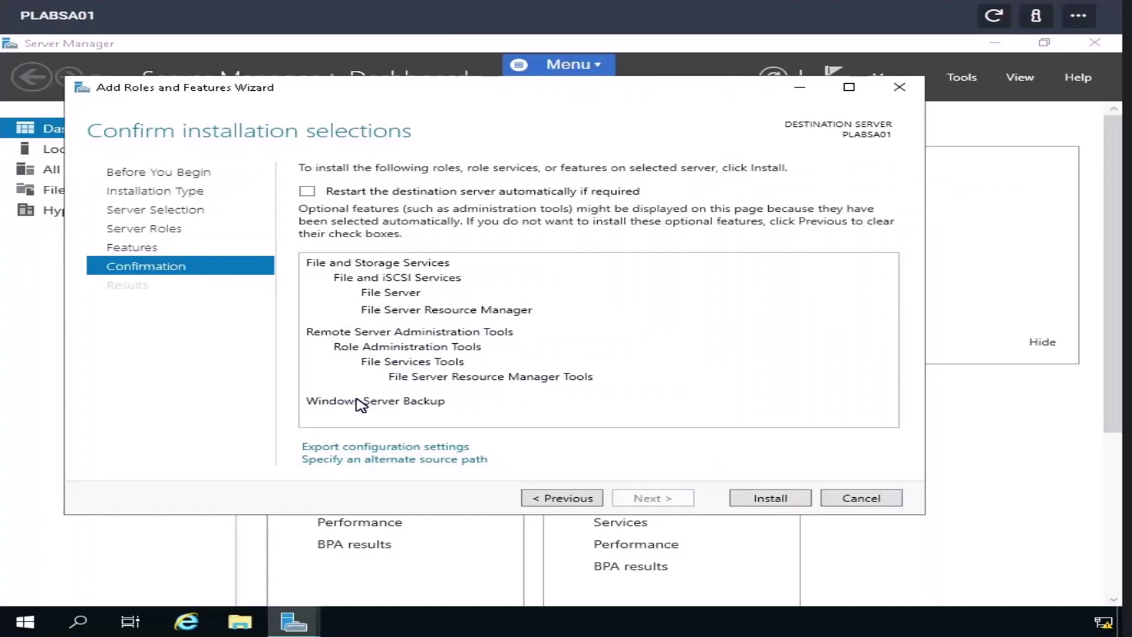
- Start installing the selected features on PLABSA01 and close the wizard
{"action": "left_click", "coordinate": [777, 498]}
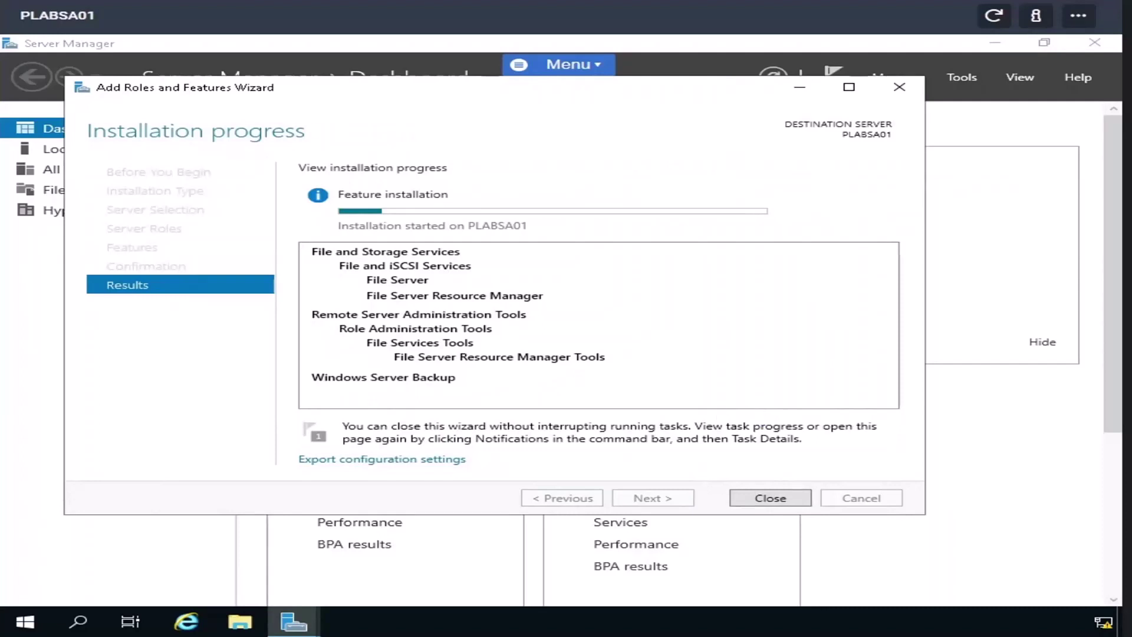
{"action": "key", "text": "Return"}
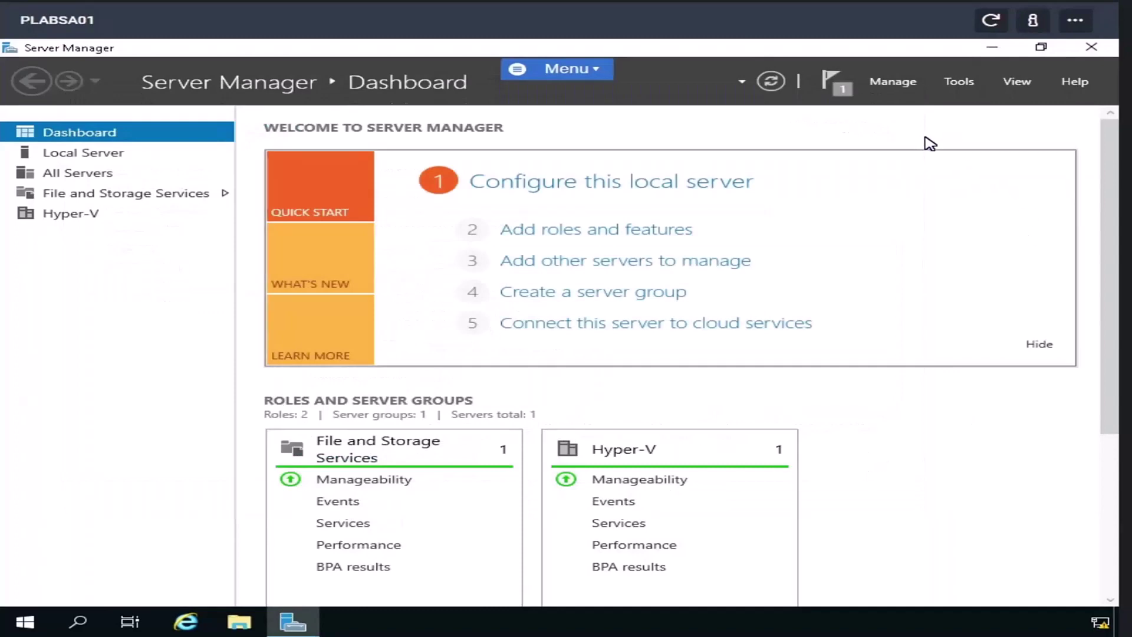
- Launch Windows Server Backup from the Tools menu and go to its Local Backup page
{"action": "left_click", "coordinate": [974, 81]}
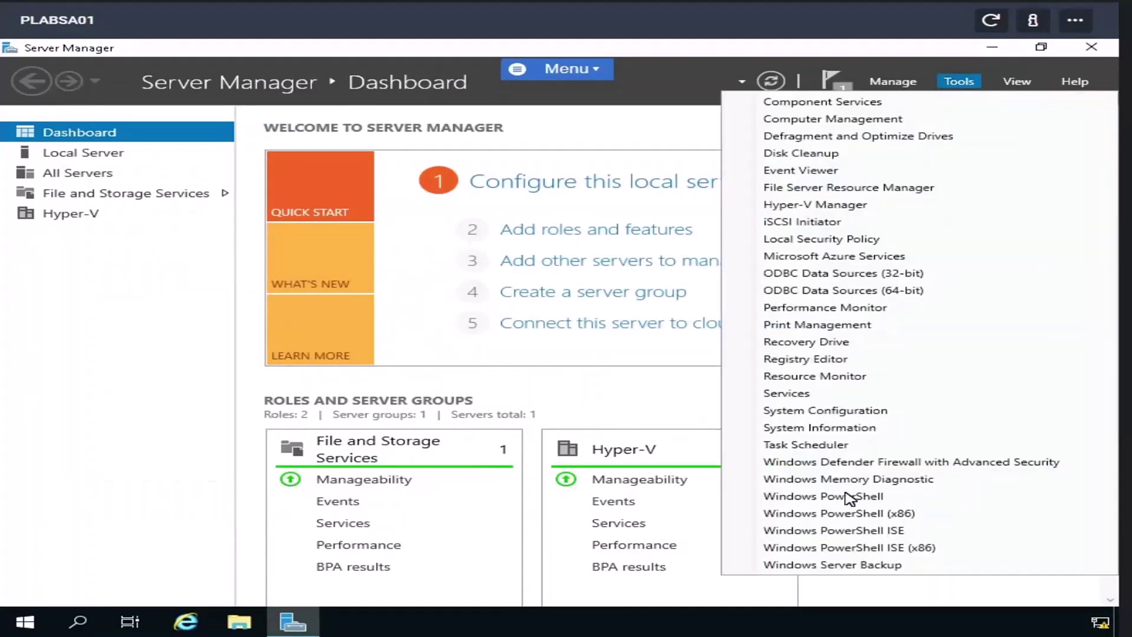
{"action": "left_click", "coordinate": [834, 566]}
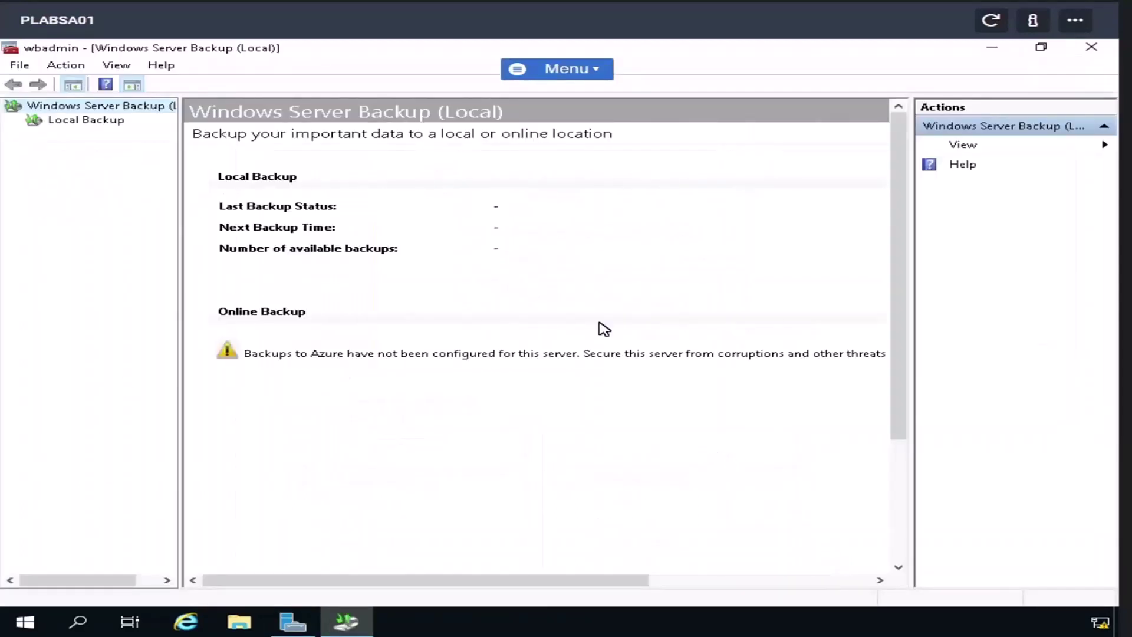
{"action": "left_click", "coordinate": [64, 121]}
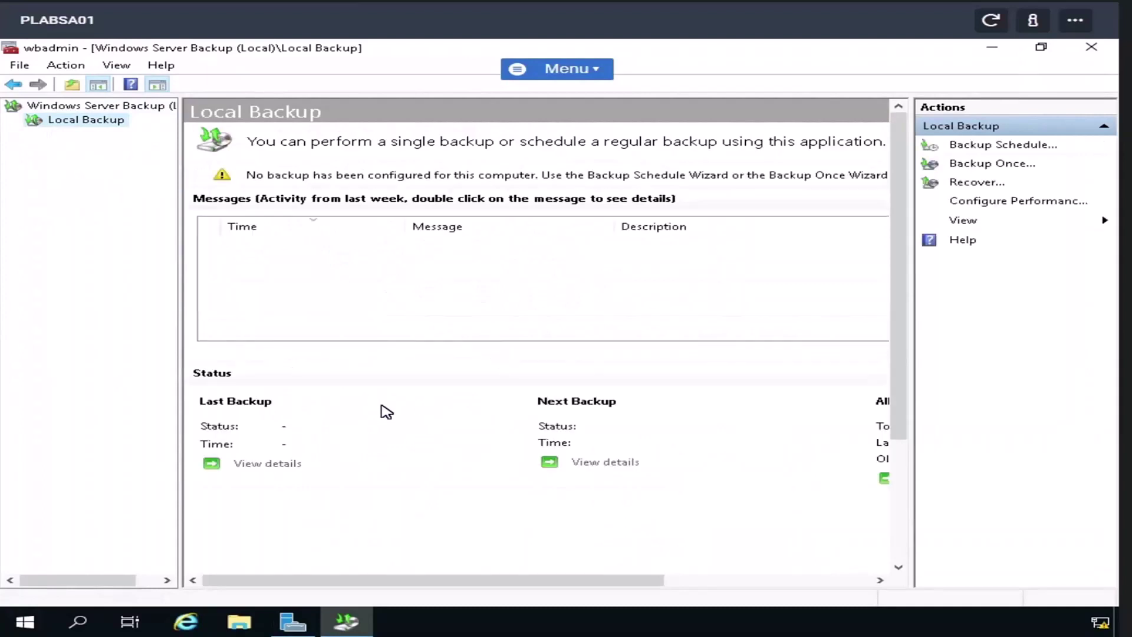
- Start the Backup Once wizard from the Local Backup context menu
{"action": "right_click", "coordinate": [93, 124]}
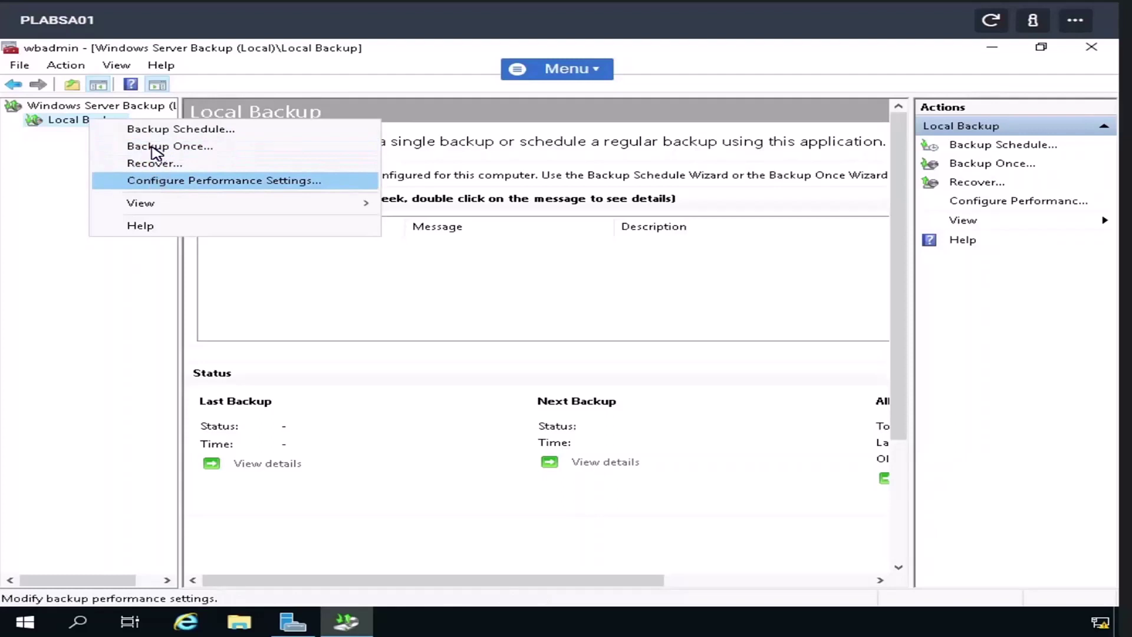
{"action": "left_click", "coordinate": [155, 152]}
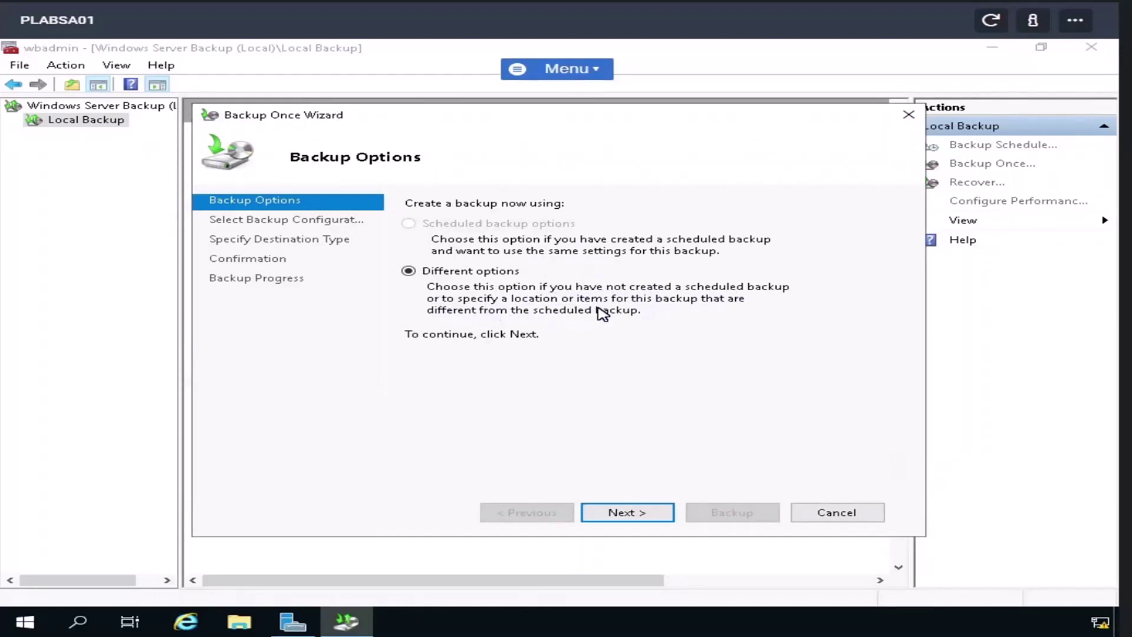
- Choose a Full server backup with a Remote shared folder as the destination
{"action": "left_click", "coordinate": [638, 518]}
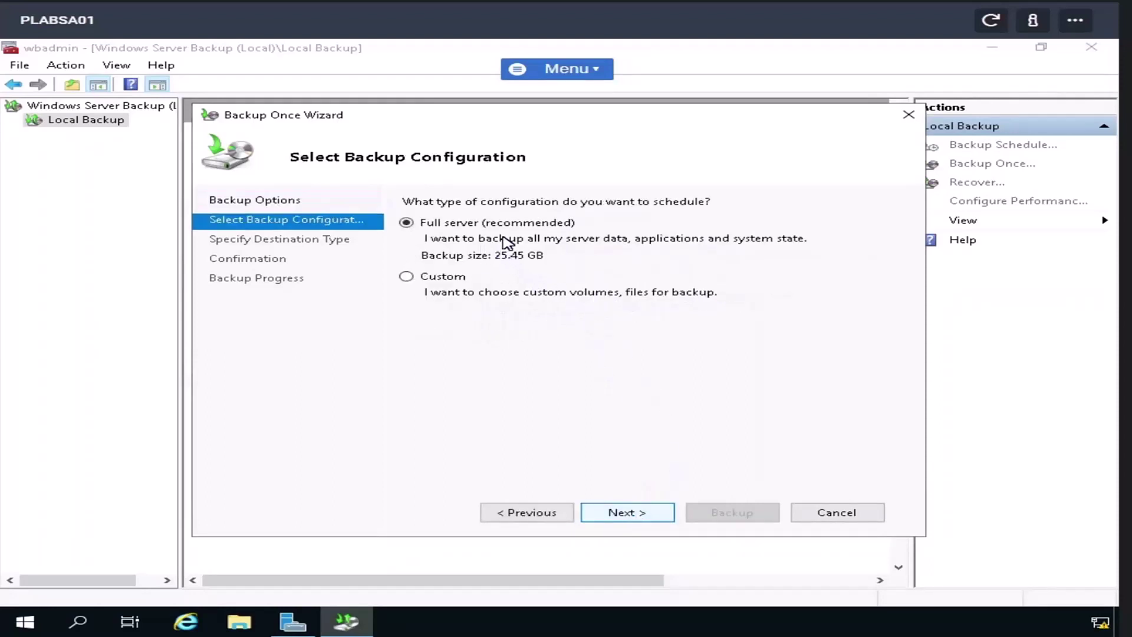
{"action": "left_click", "coordinate": [614, 512]}
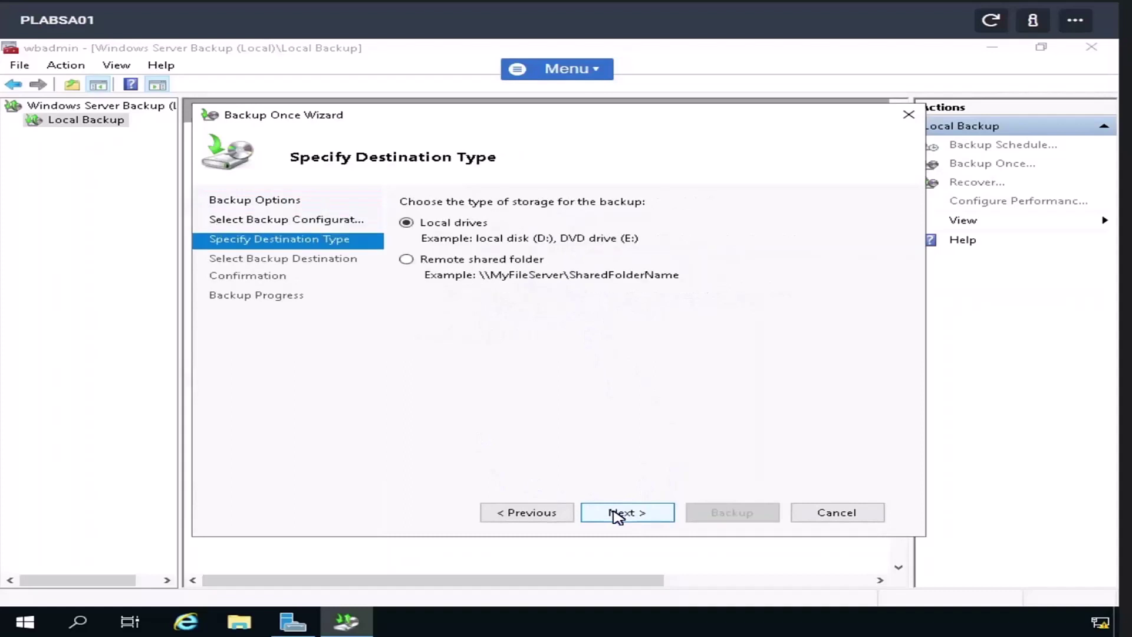
{"action": "left_click", "coordinate": [407, 260]}
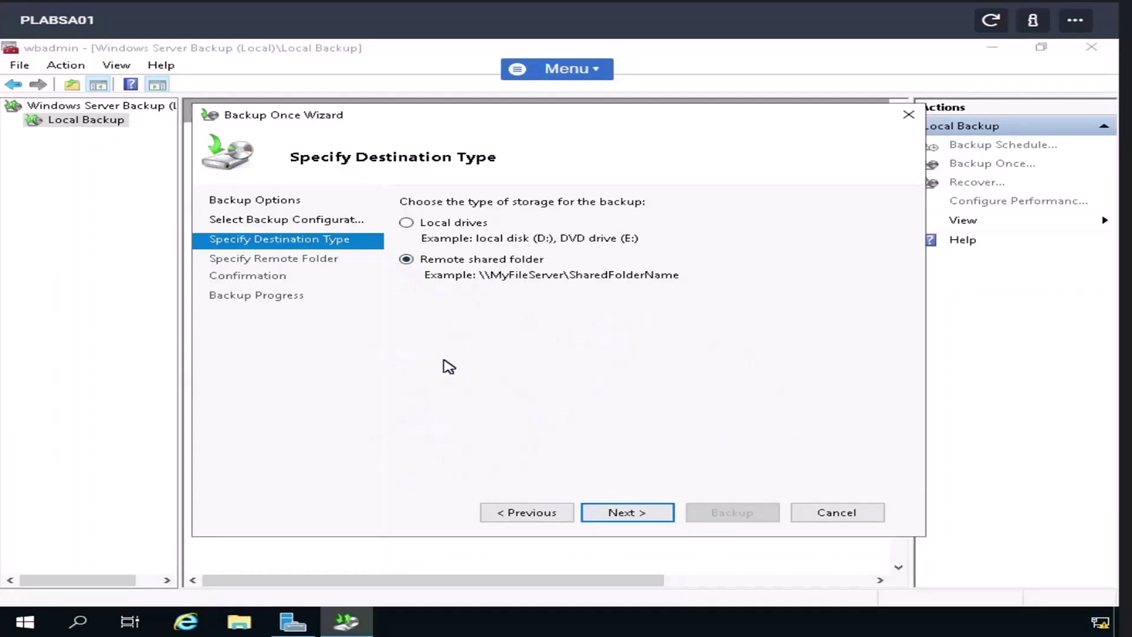
{"action": "left_click", "coordinate": [654, 516]}
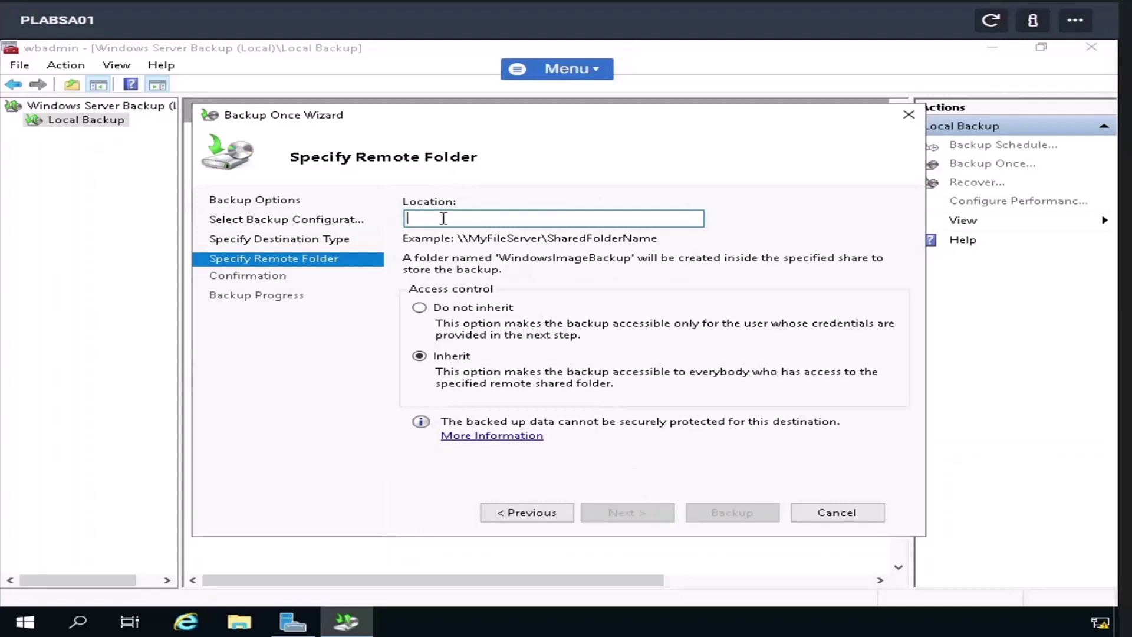
- Set the backup location to \\plabsa01\c$\Users, keep Inherit access, and start the backup
{"action": "type", "text": "\\\\"}
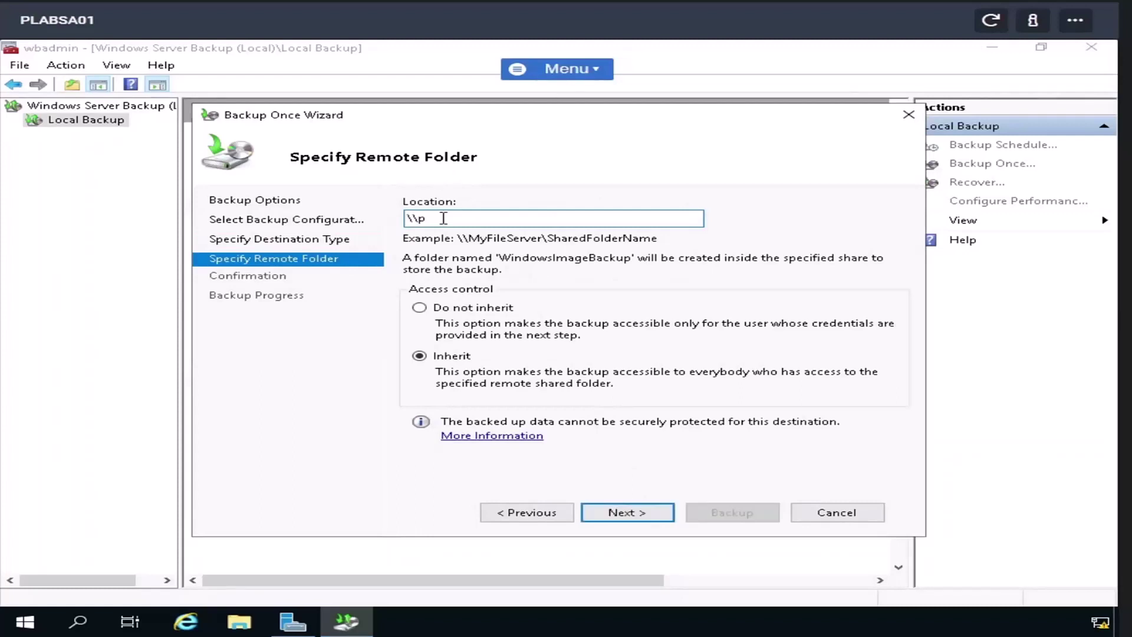
{"action": "type", "text": "plabsa01\\c$\\Us"}
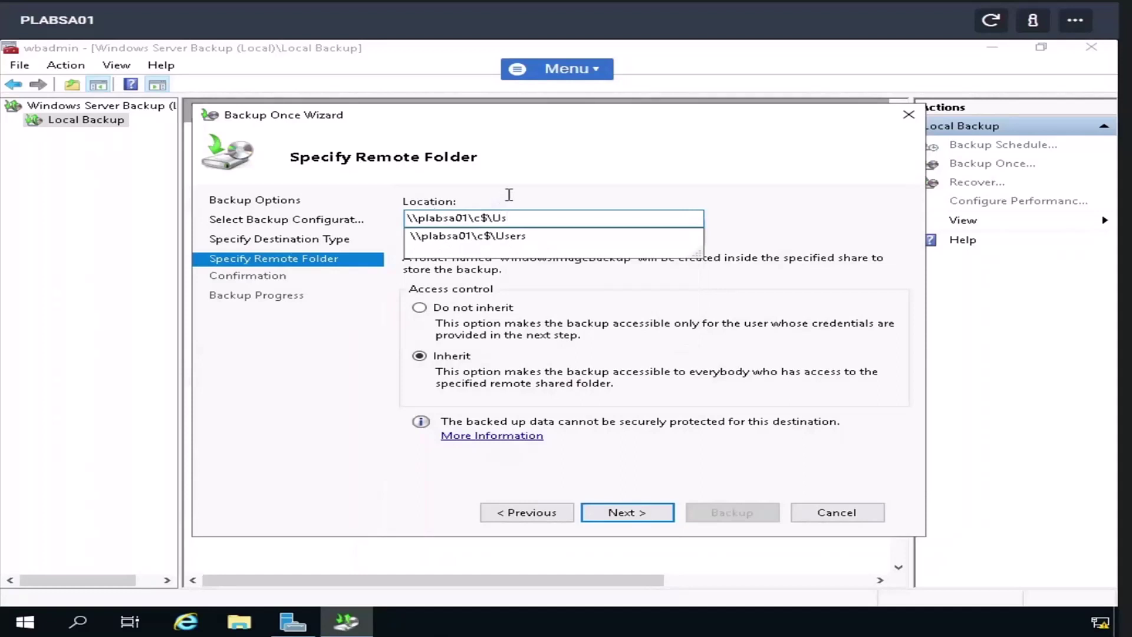
{"action": "left_click", "coordinate": [512, 236]}
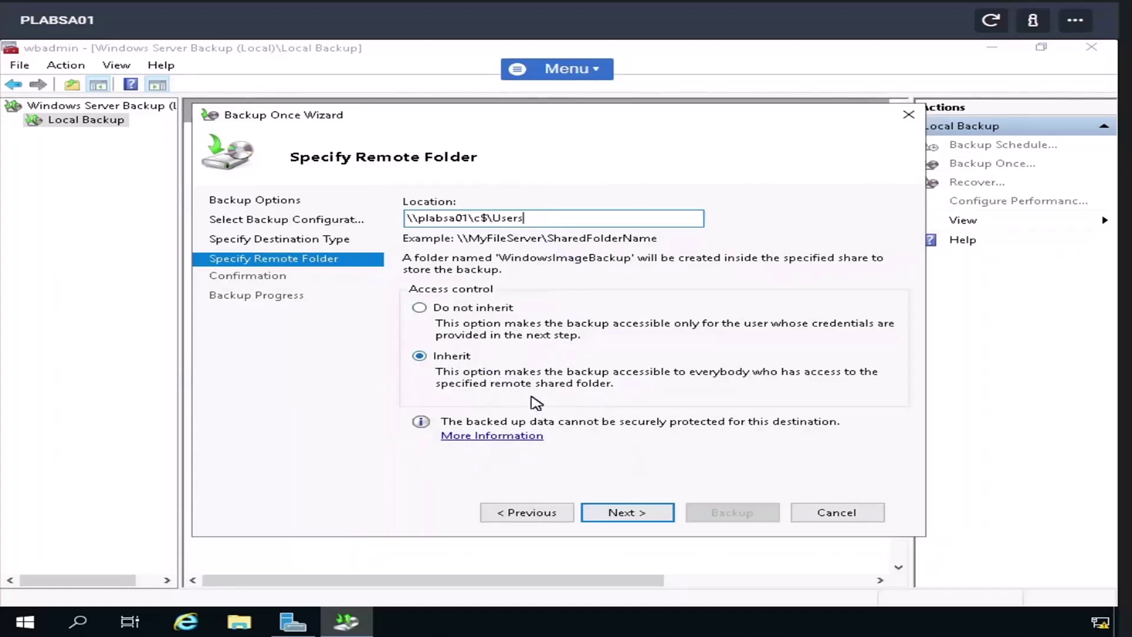
{"action": "left_click", "coordinate": [629, 514]}
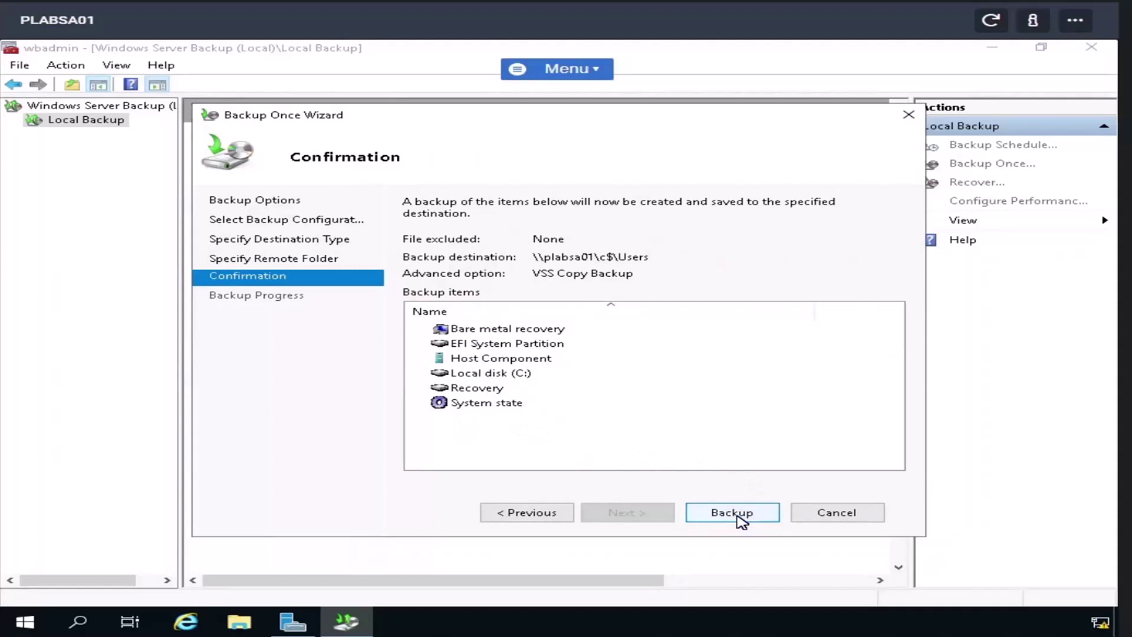
{"action": "left_click", "coordinate": [740, 522]}
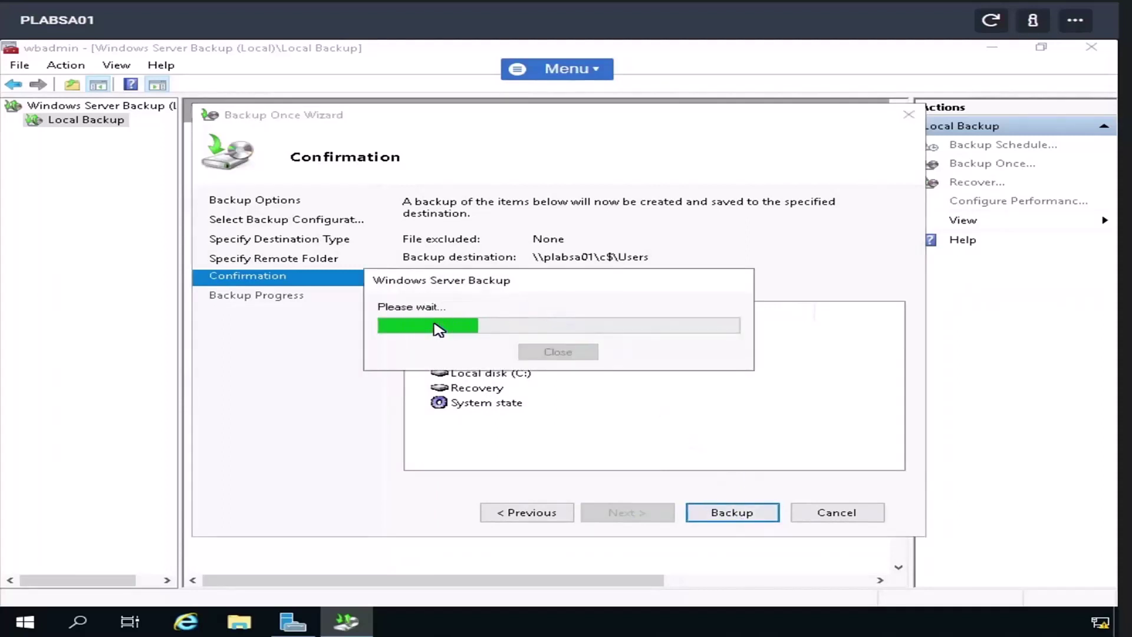
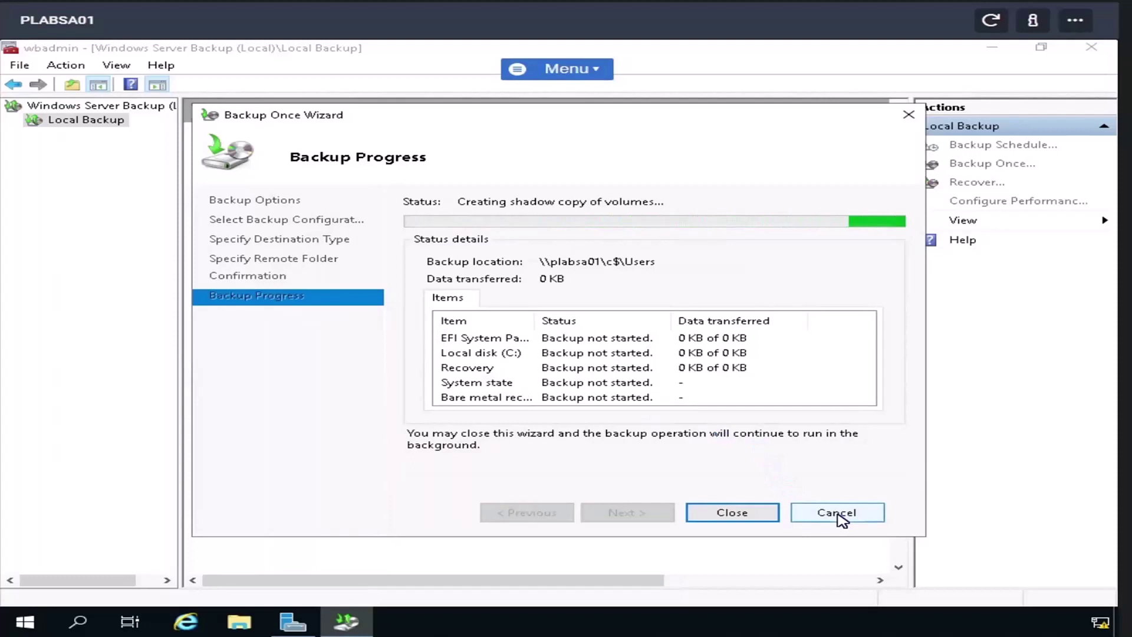
- Cancel the running one-time backup, then try twice to set up a backup schedule, dismissing the in-progress errors
{"action": "left_click", "coordinate": [838, 514]}
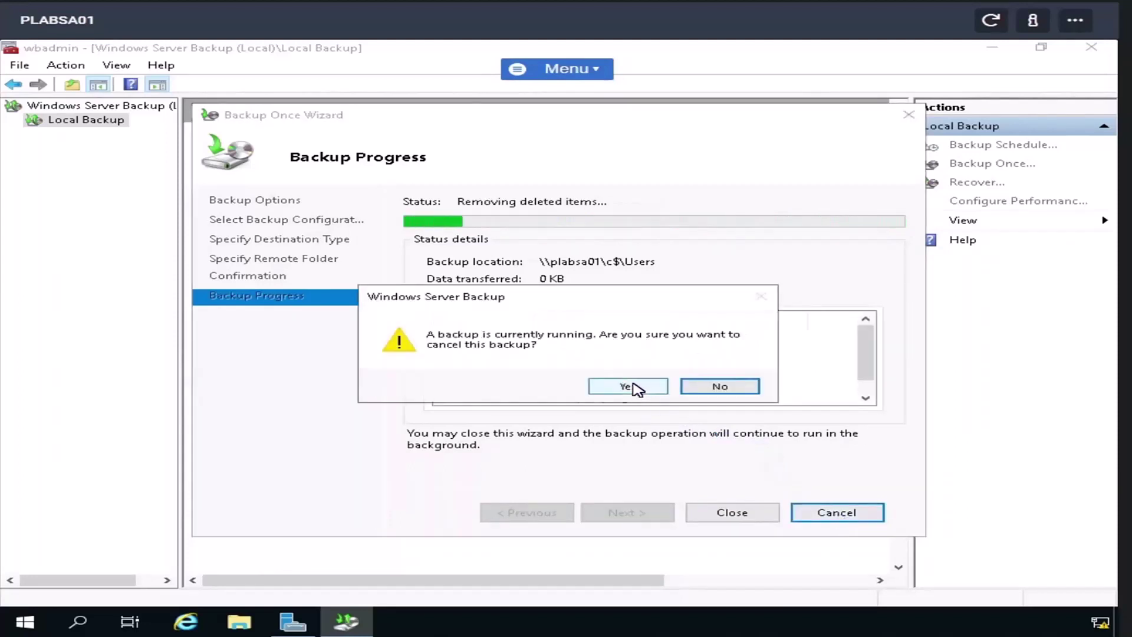
{"action": "left_click", "coordinate": [629, 387]}
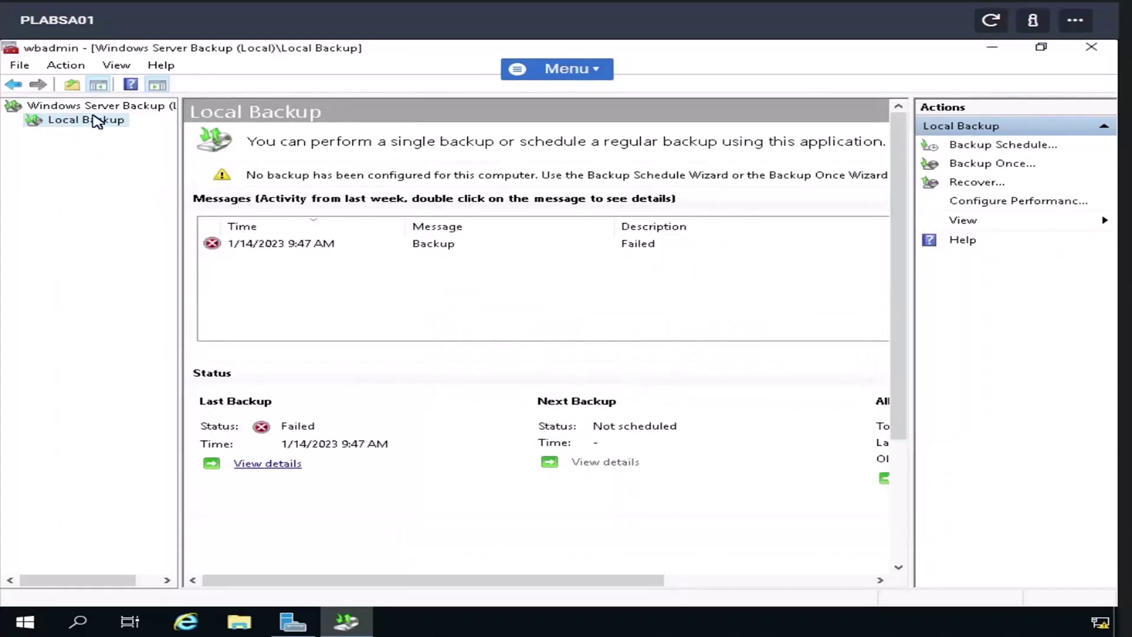
{"action": "right_click", "coordinate": [96, 121]}
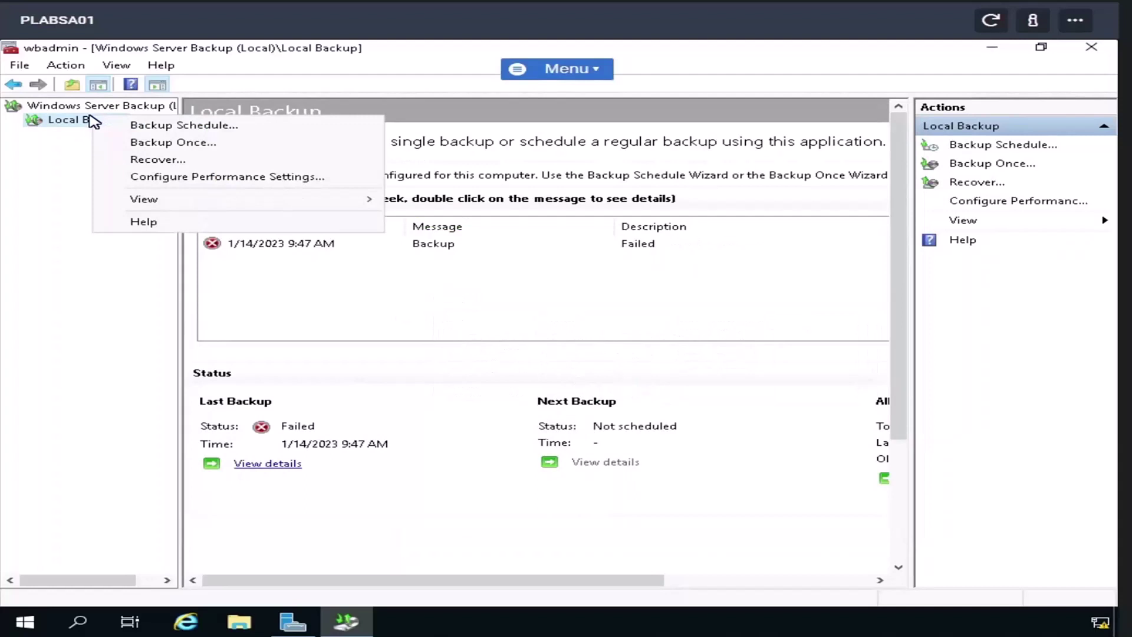
{"action": "left_click", "coordinate": [135, 126]}
{"action": "left_click", "coordinate": [707, 386]}
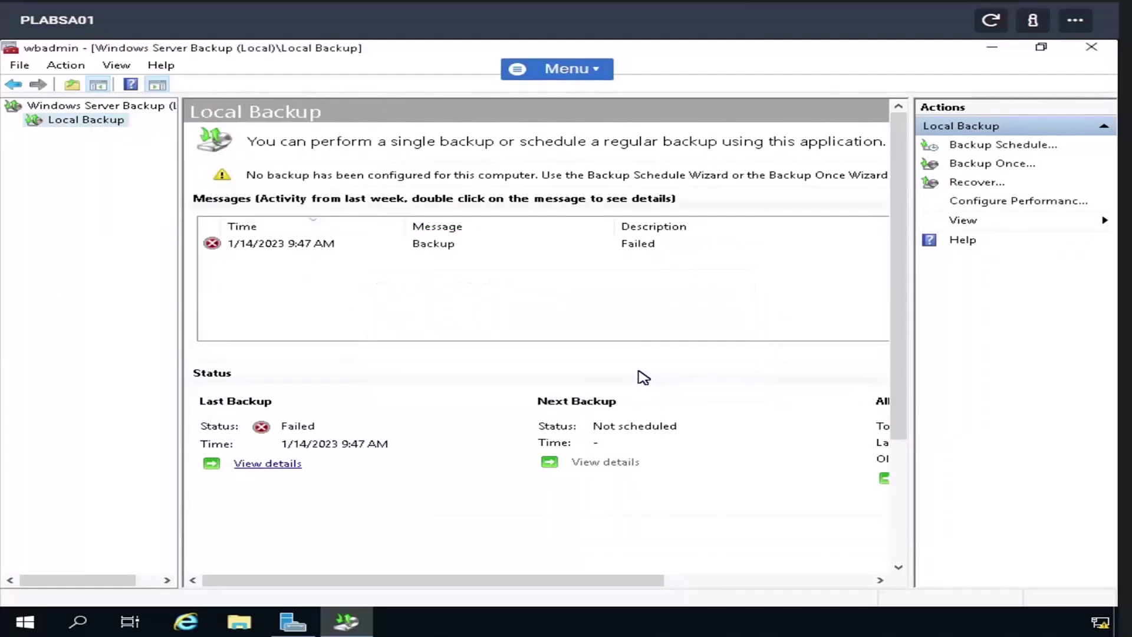
{"action": "right_click", "coordinate": [77, 122]}
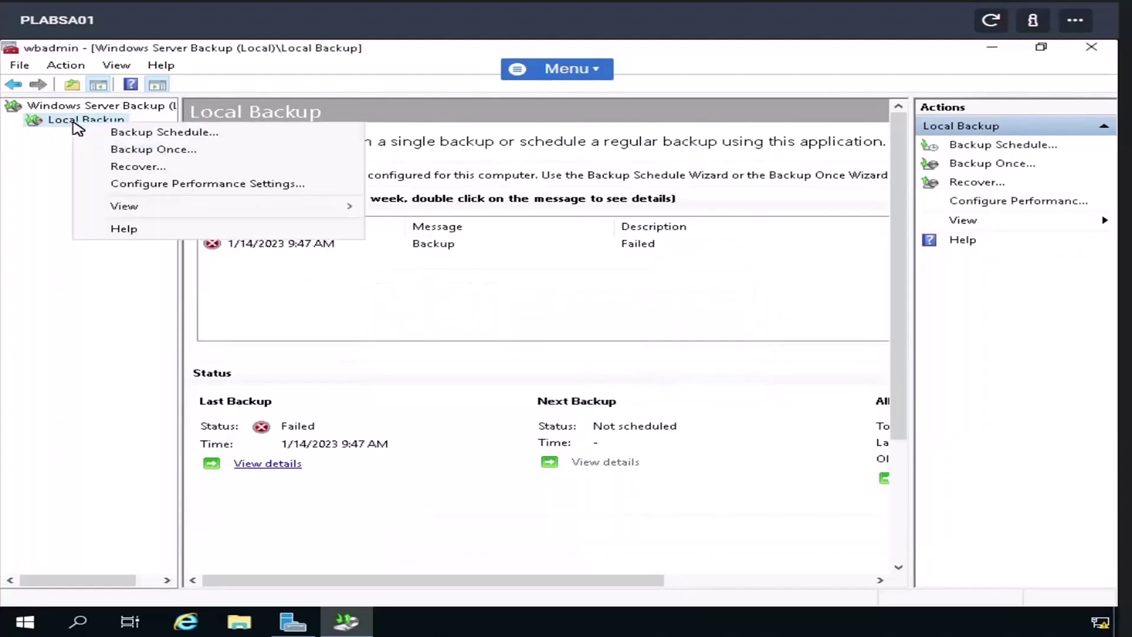
{"action": "left_click", "coordinate": [116, 135]}
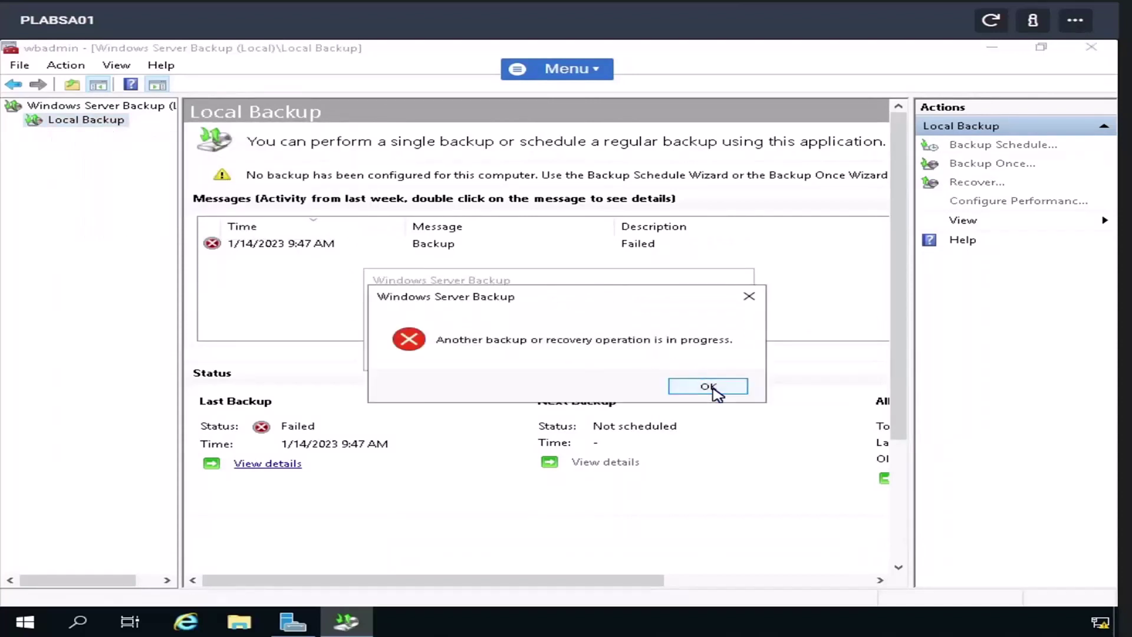
{"action": "left_click", "coordinate": [711, 386]}
- Review the failed backup on the Local Backup page, retry scheduling once more, and close the backup console
{"action": "left_click", "coordinate": [407, 250]}
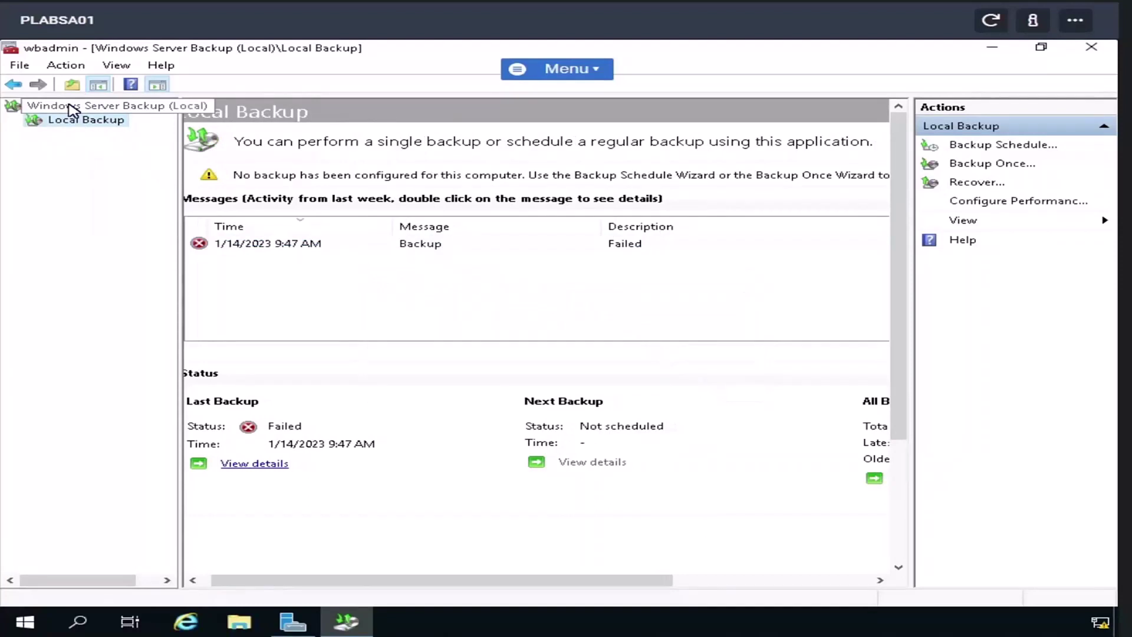
{"action": "left_click", "coordinate": [69, 106]}
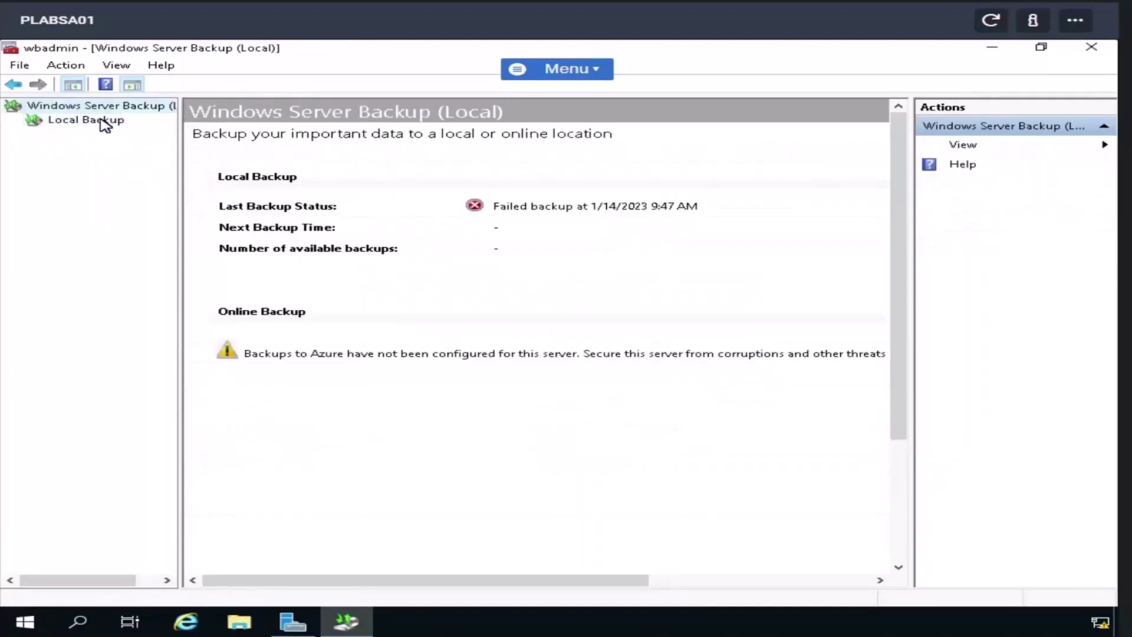
{"action": "left_click", "coordinate": [103, 125]}
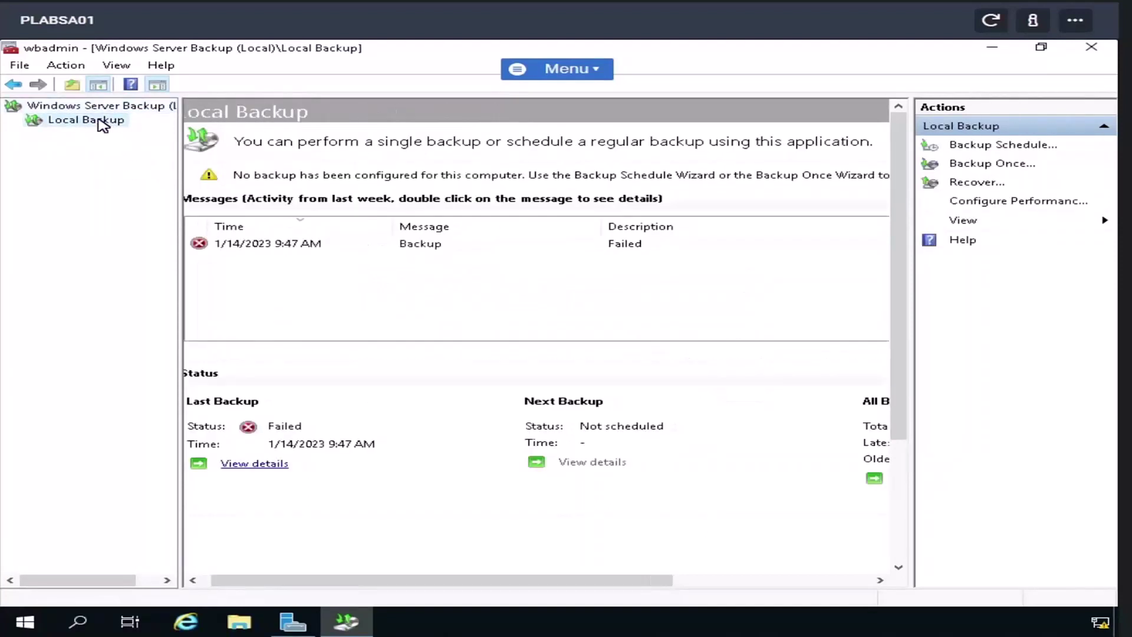
{"action": "right_click", "coordinate": [103, 125]}
{"action": "left_click", "coordinate": [149, 131]}
{"action": "left_click", "coordinate": [1093, 48]}
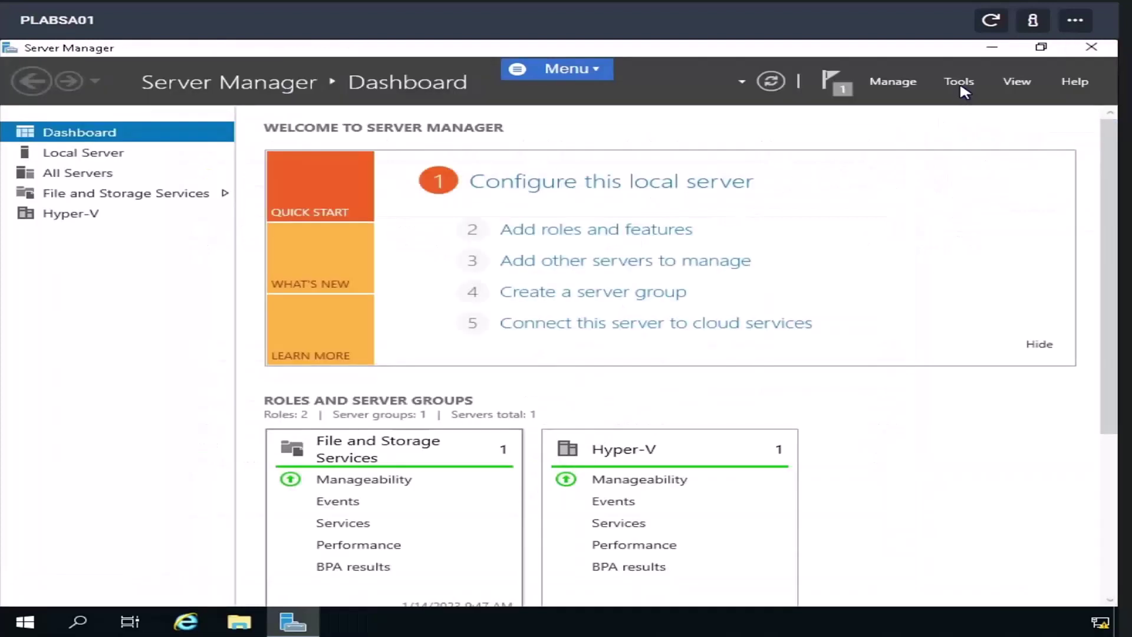
- Launch Windows Server Backup from Server Manager's Tools menu
{"action": "left_click", "coordinate": [959, 81]}
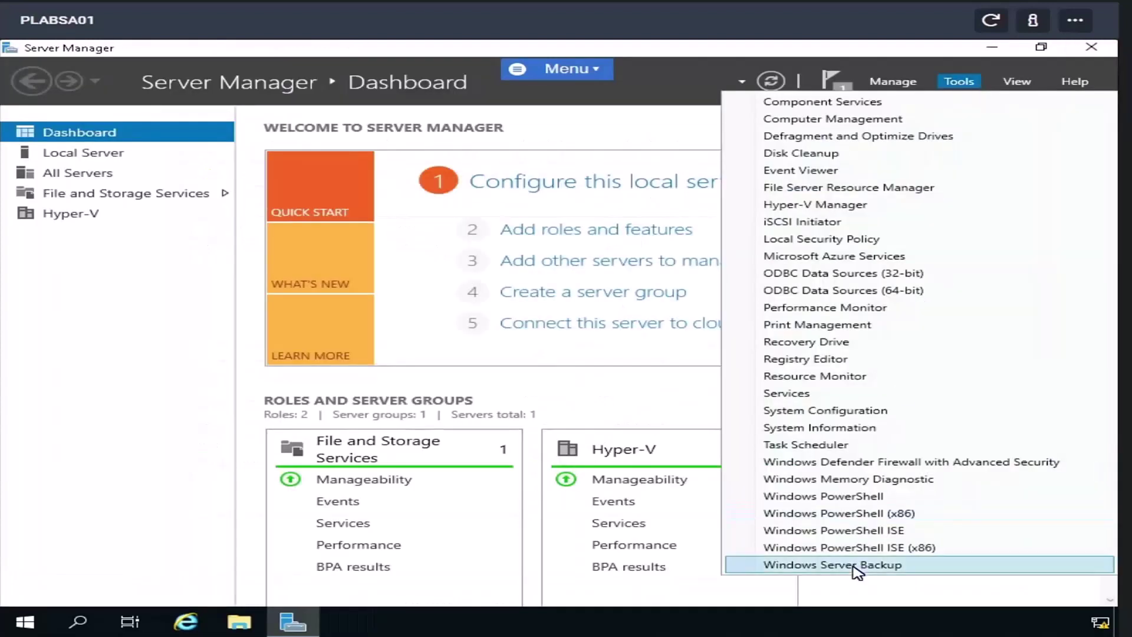
{"action": "left_click", "coordinate": [860, 564]}
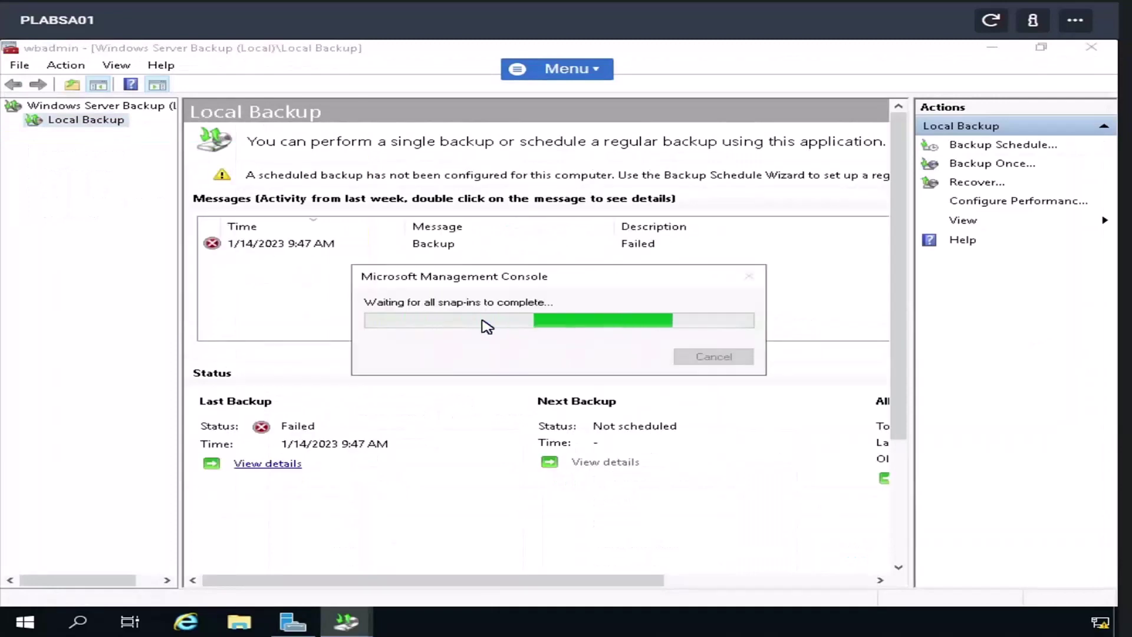
{"action": "left_click", "coordinate": [311, 248]}
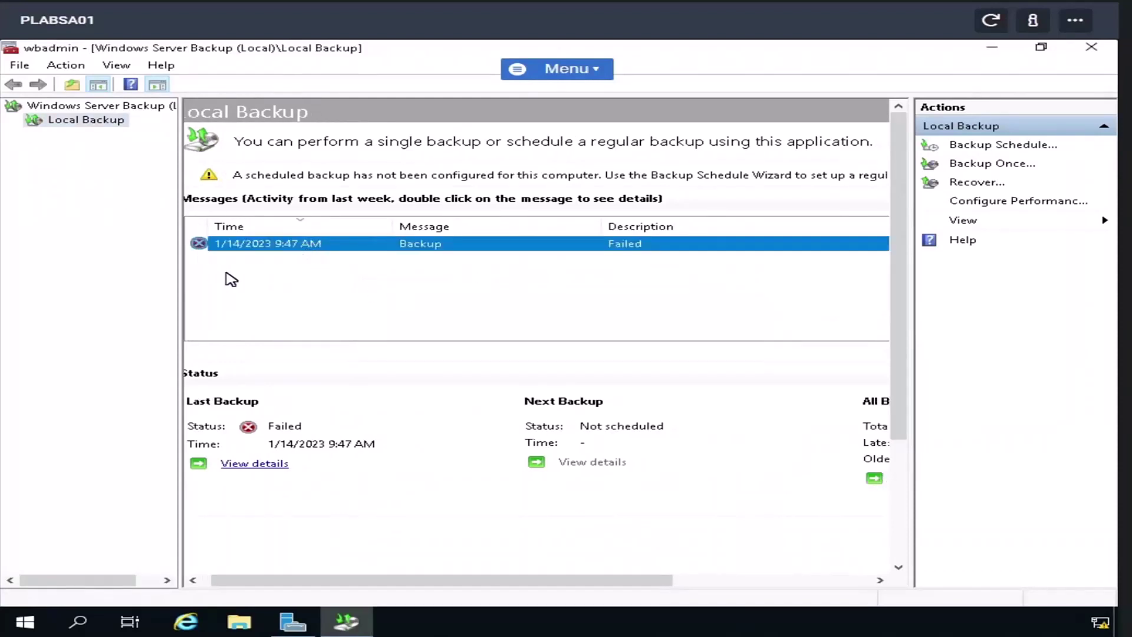
{"action": "right_click", "coordinate": [101, 131]}
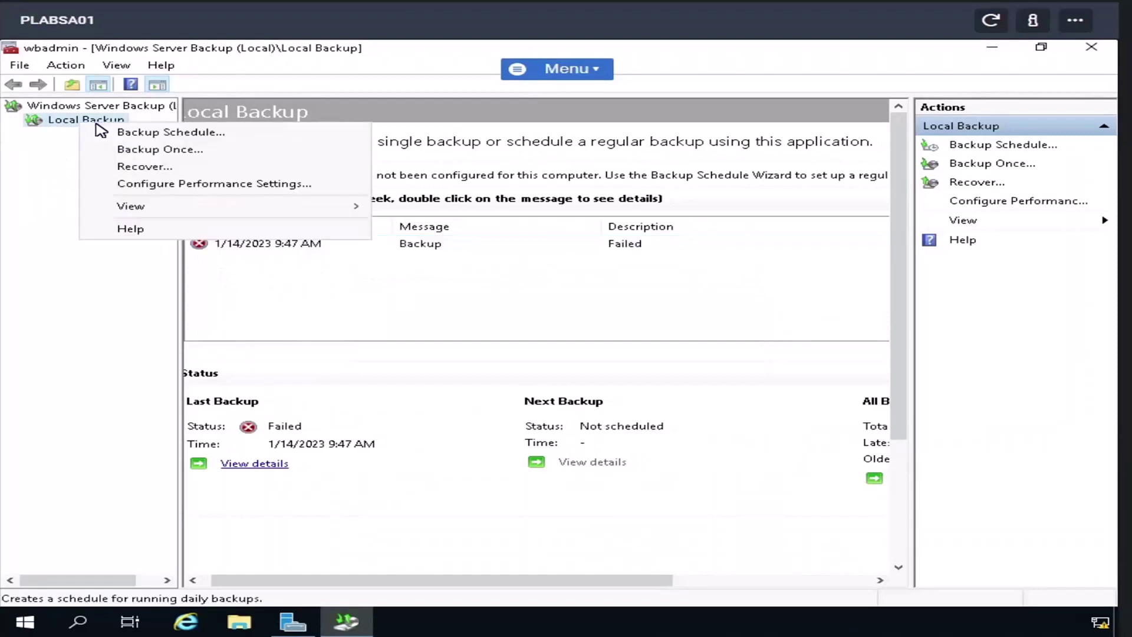
{"action": "left_click", "coordinate": [118, 134]}
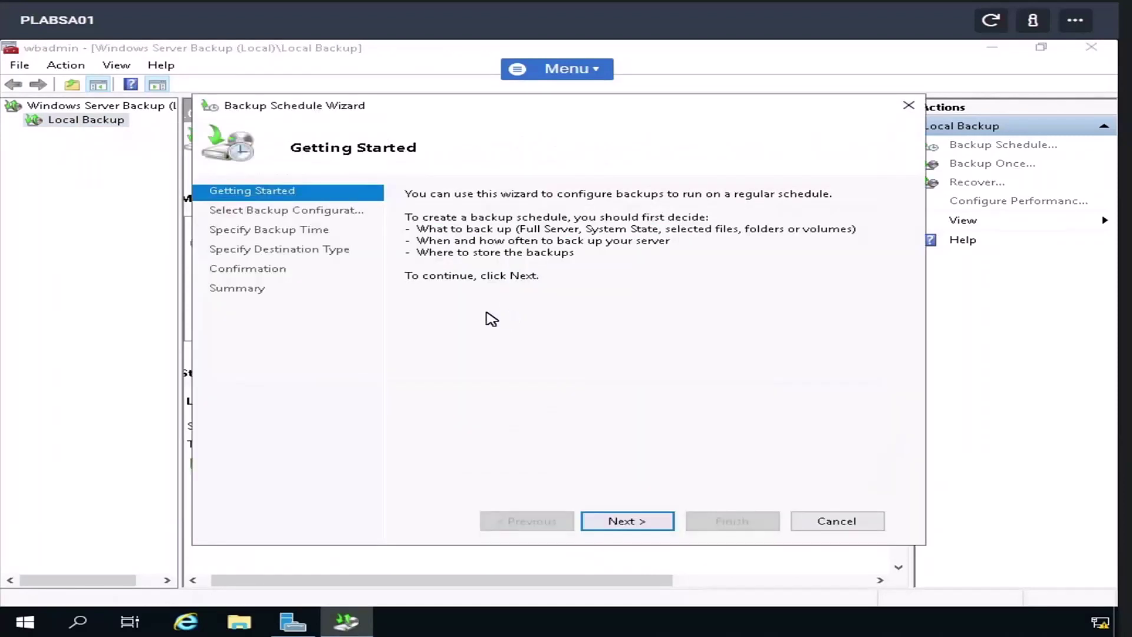
{"action": "left_click", "coordinate": [627, 521]}
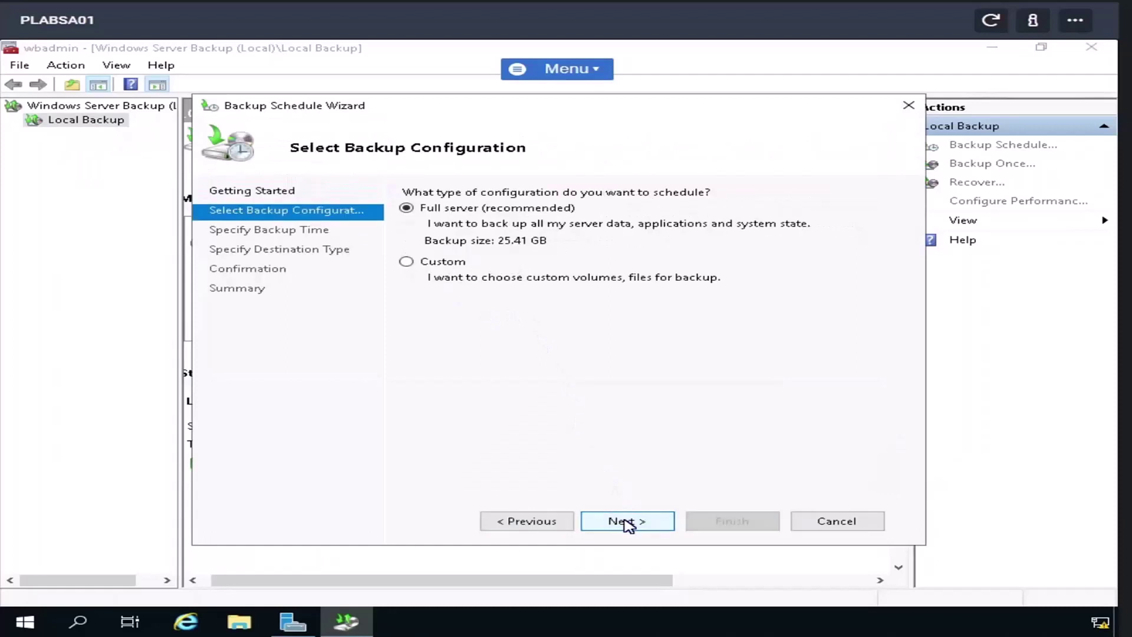
{"action": "left_click", "coordinate": [608, 522]}
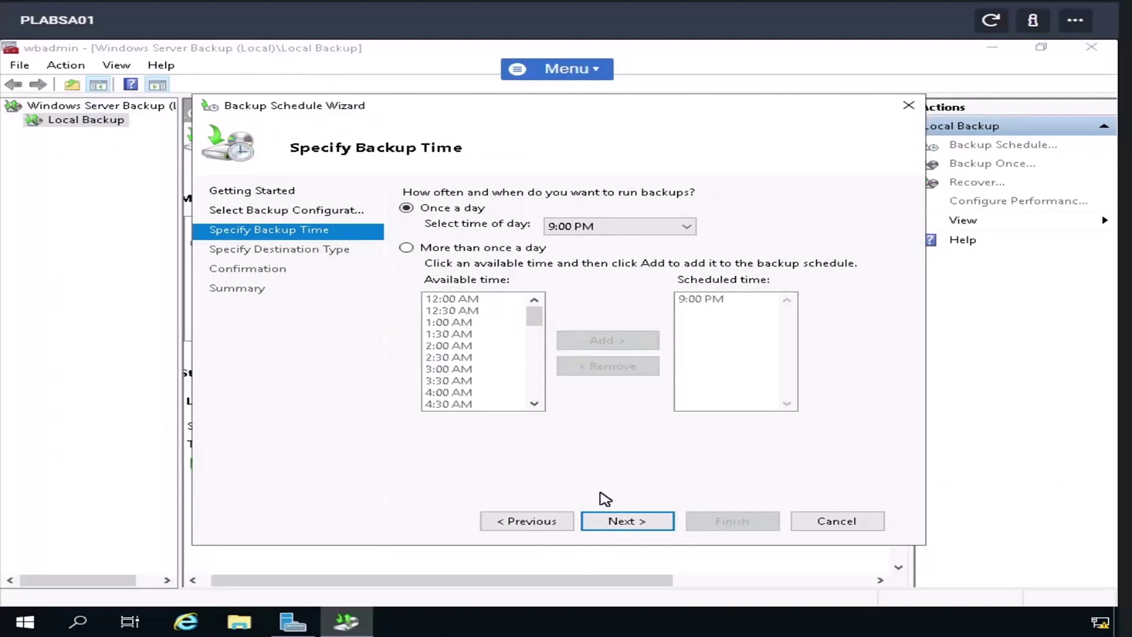
{"action": "left_click", "coordinate": [826, 521]}
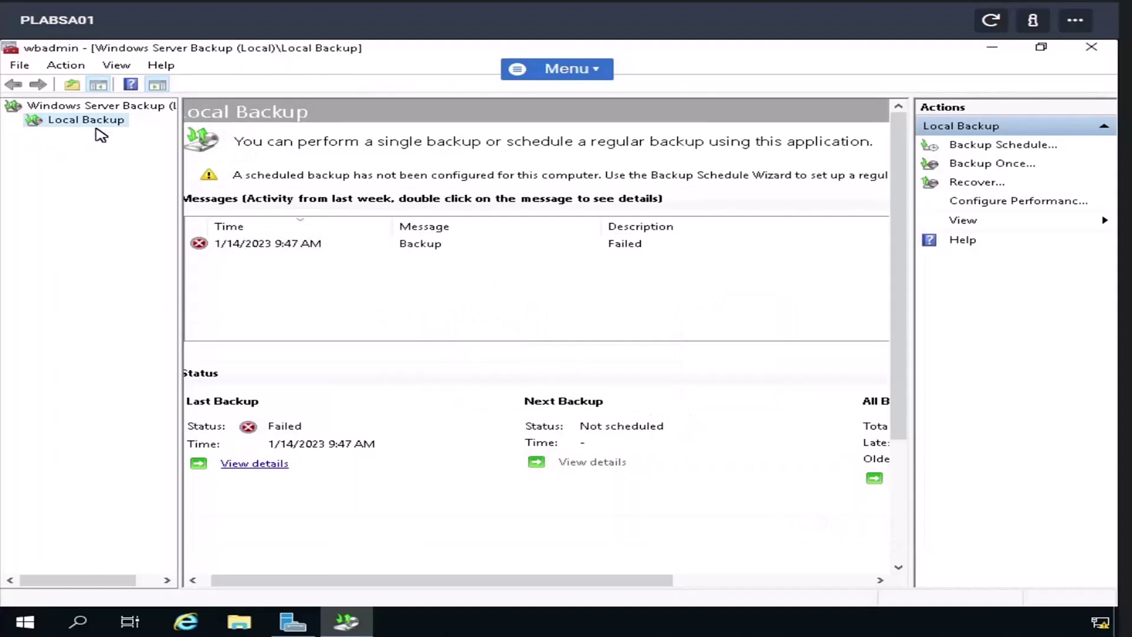
{"action": "right_click", "coordinate": [97, 125]}
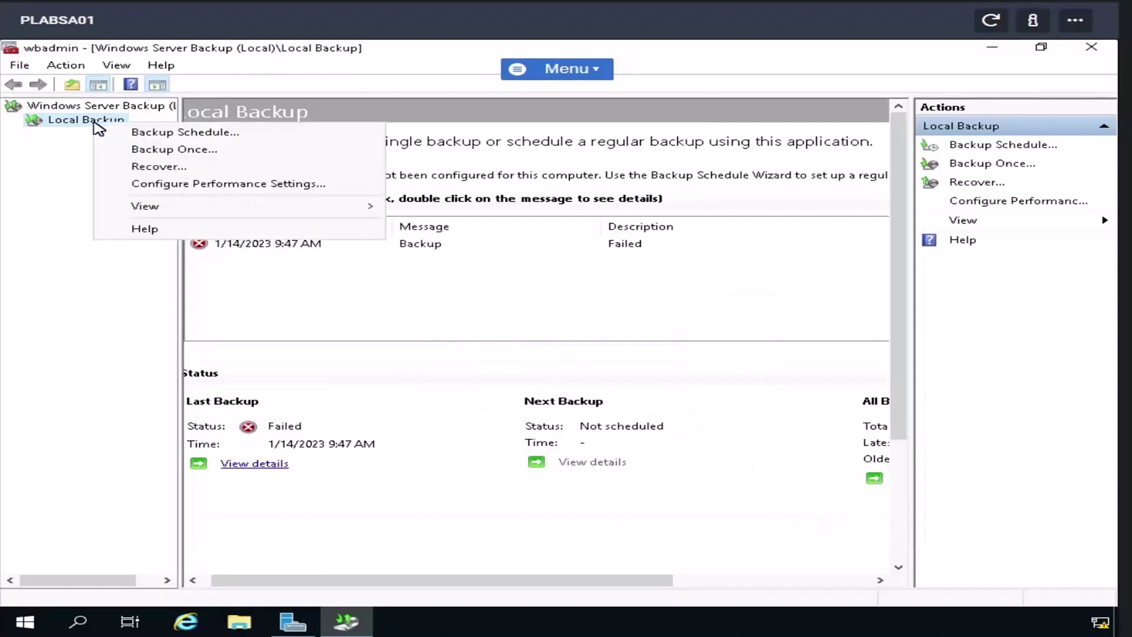
{"action": "left_click", "coordinate": [148, 168]}
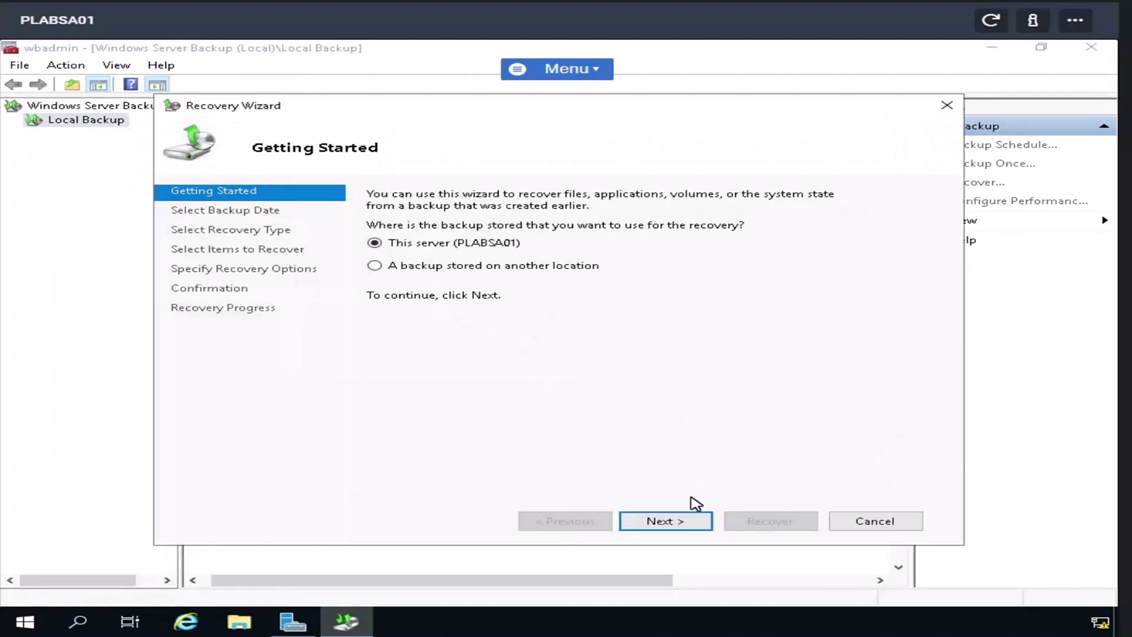
{"action": "left_click", "coordinate": [695, 521]}
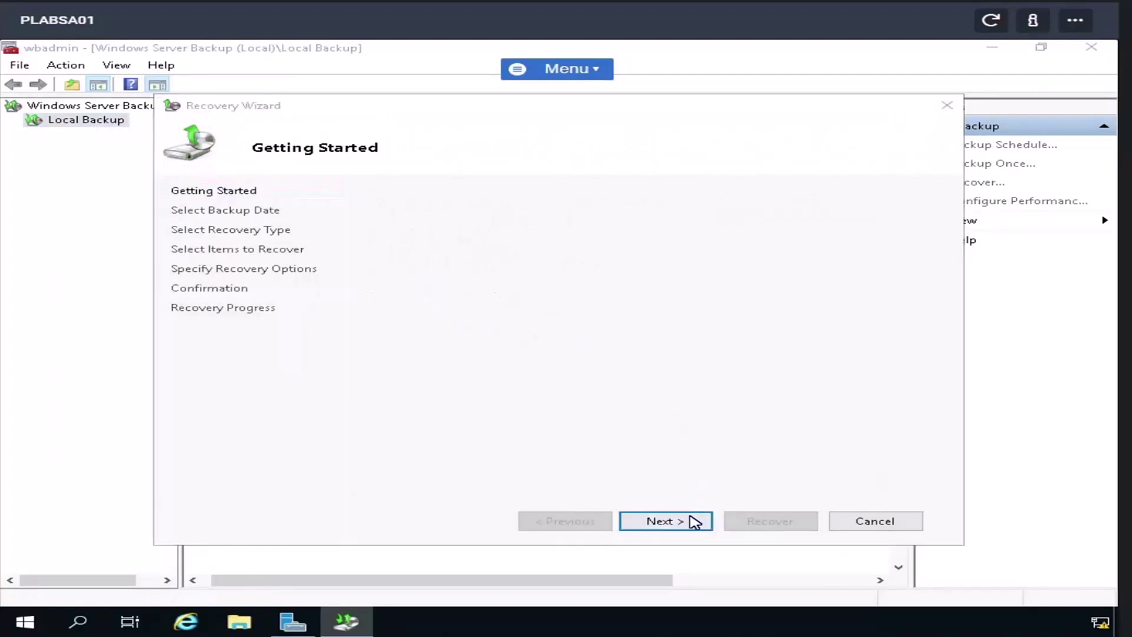
{"action": "left_click", "coordinate": [703, 383]}
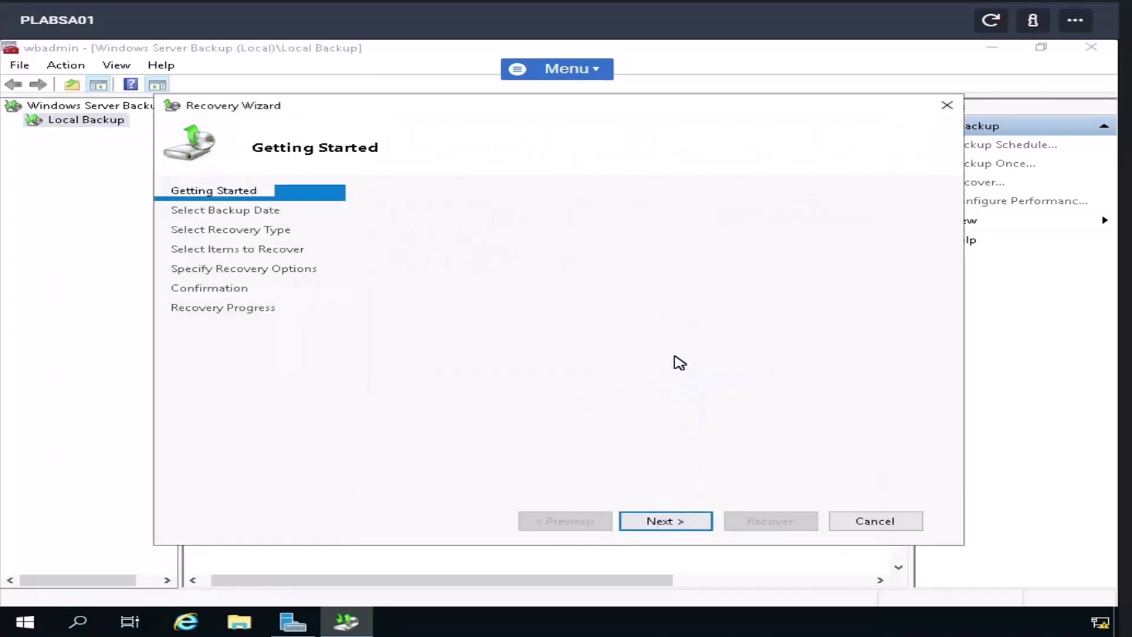
{"action": "left_click", "coordinate": [423, 265]}
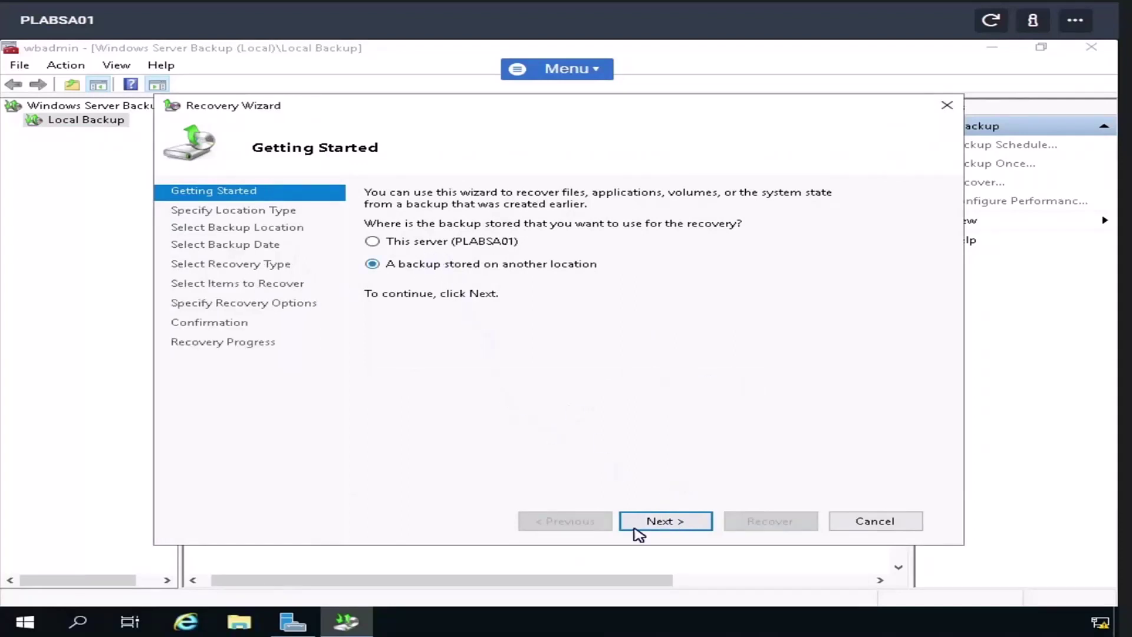
{"action": "left_click", "coordinate": [669, 522]}
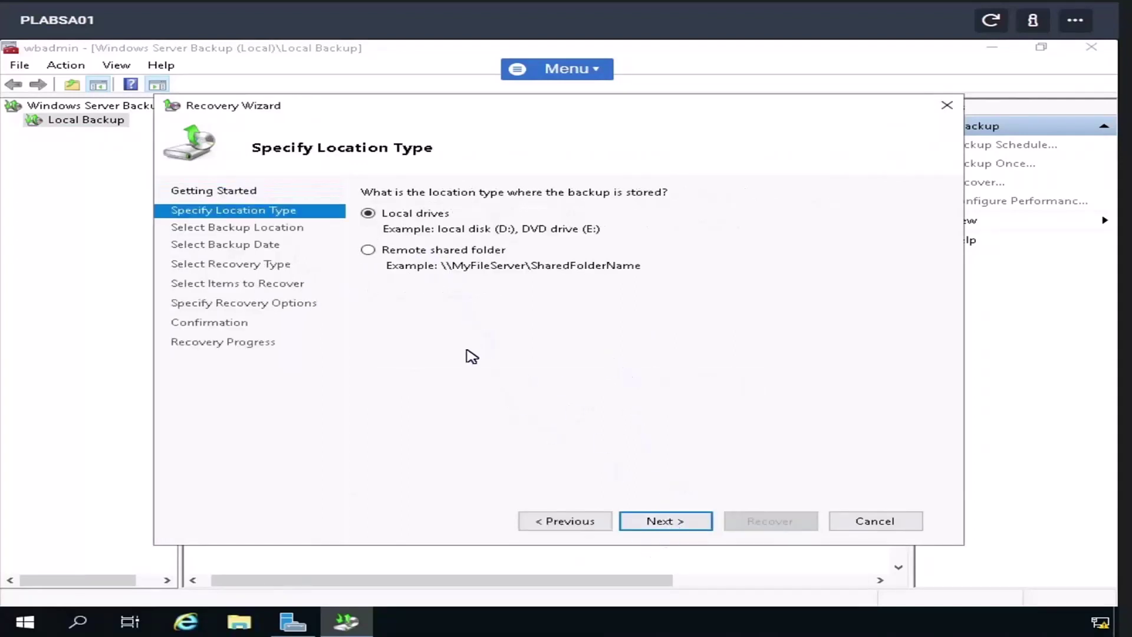
{"action": "left_click", "coordinate": [369, 250]}
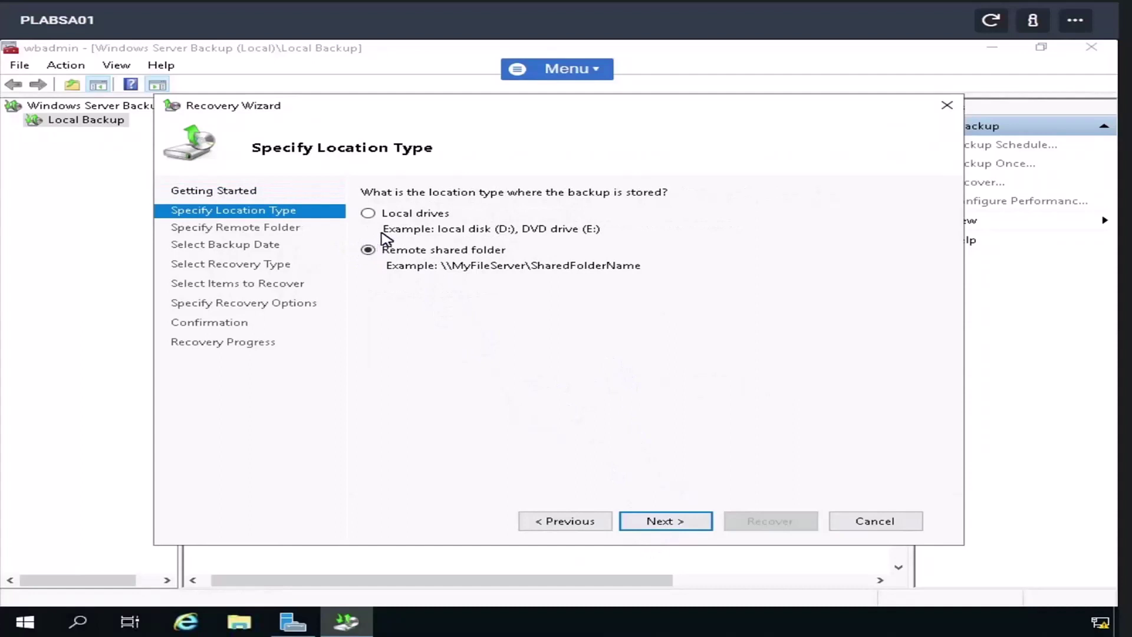
{"action": "left_click", "coordinate": [709, 524]}
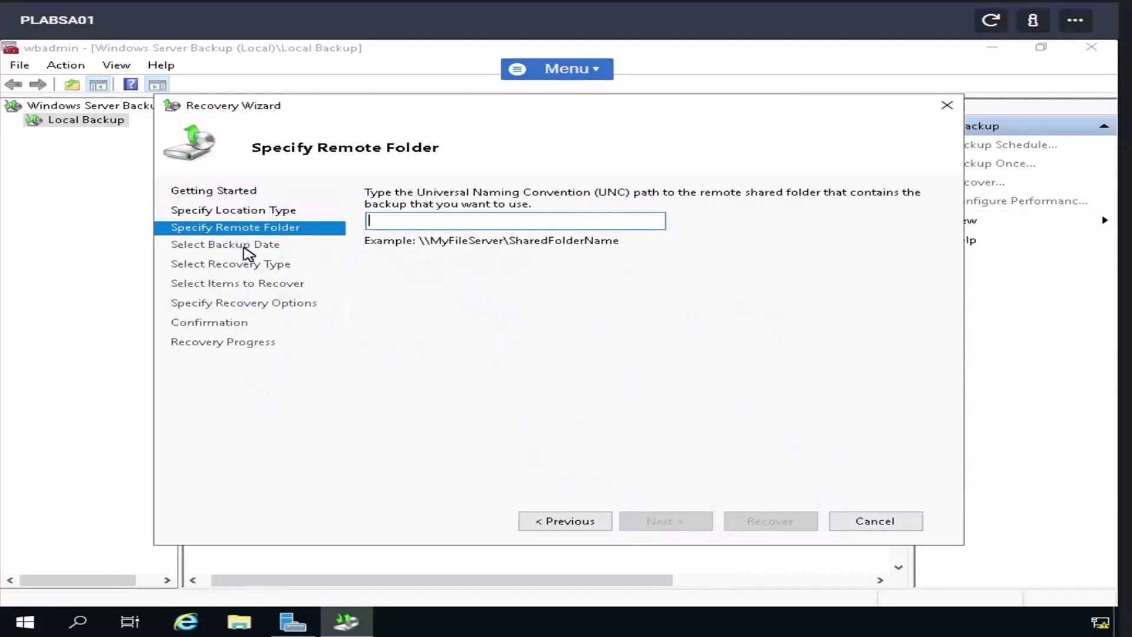
{"action": "left_click", "coordinate": [258, 114]}
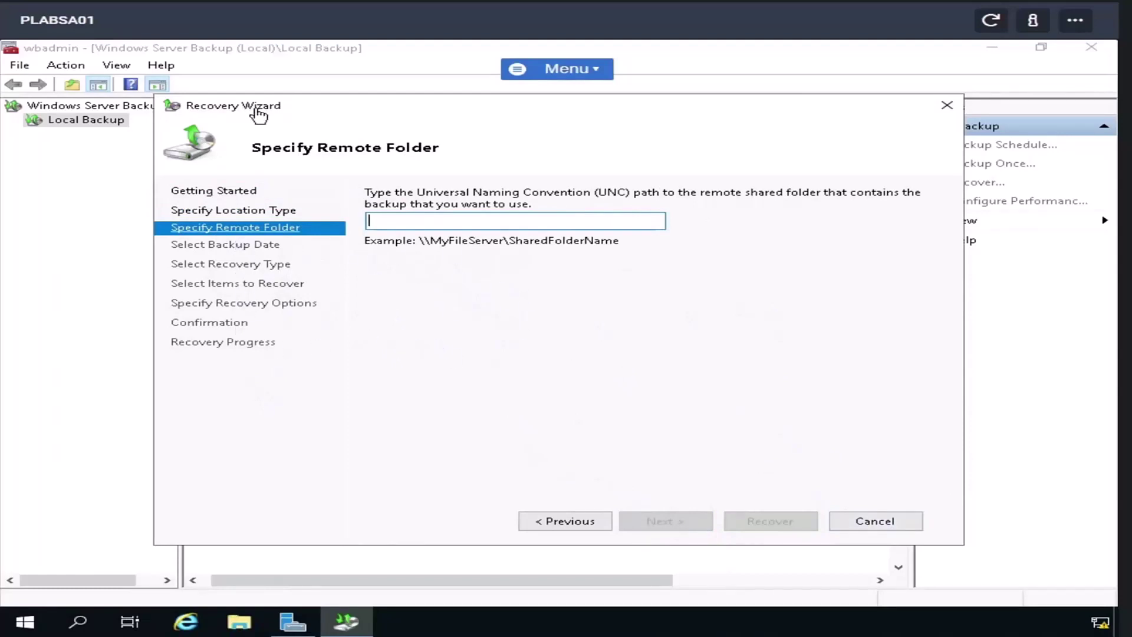
{"action": "left_click", "coordinate": [876, 521]}
{"action": "right_click", "coordinate": [93, 122]}
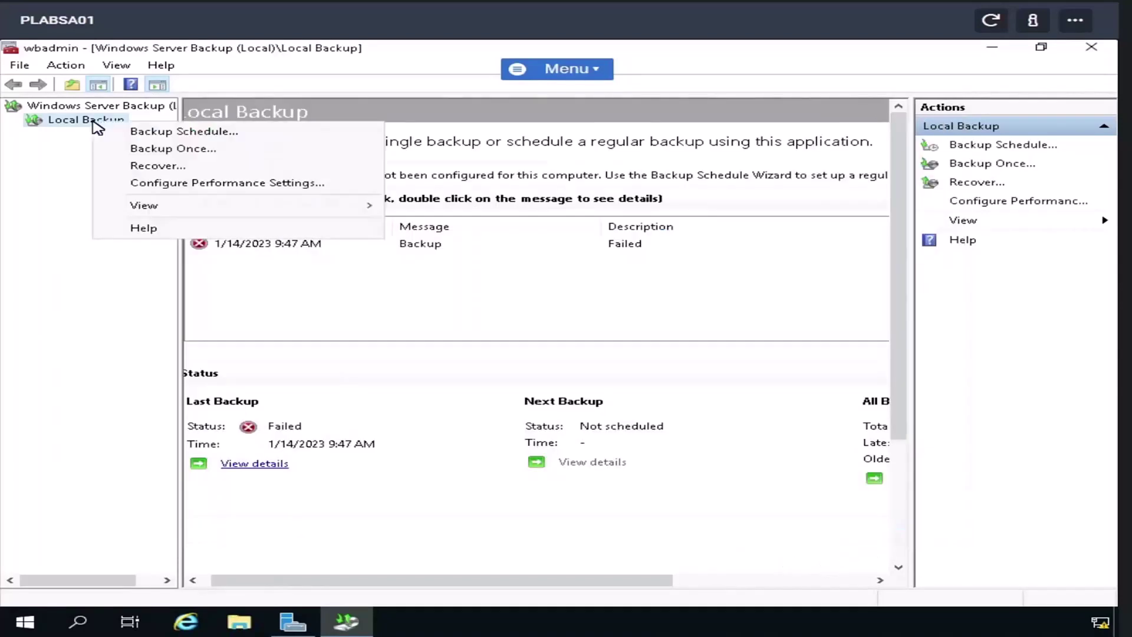
- Try the faster, normal and custom backup performance settings, then close without saving
{"action": "left_click", "coordinate": [169, 188]}
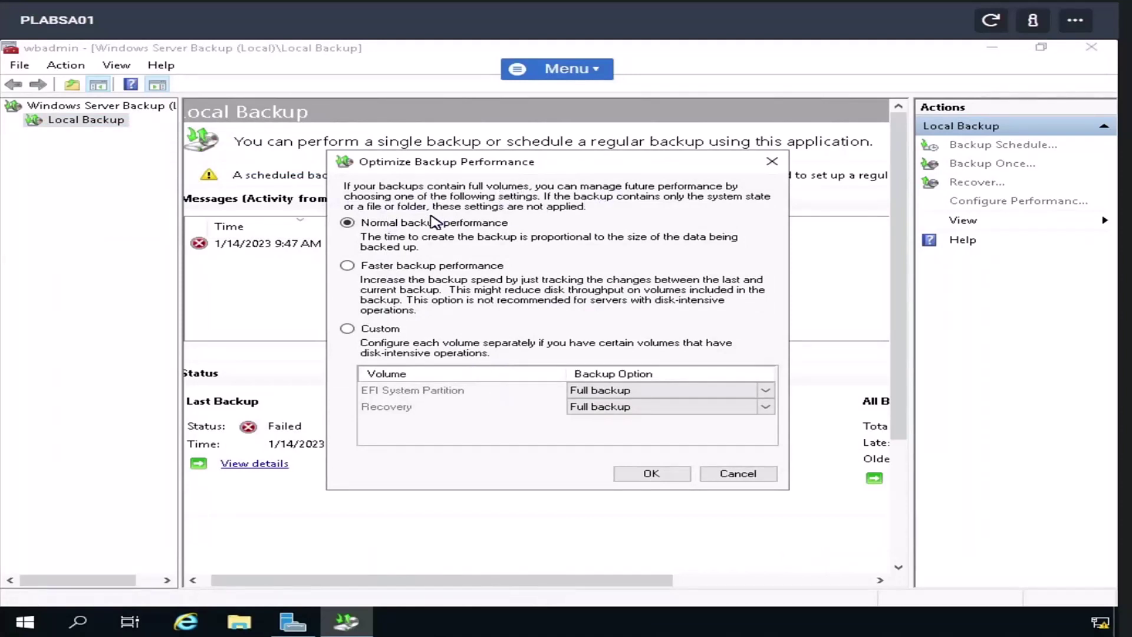
{"action": "left_click", "coordinate": [411, 269]}
{"action": "left_click", "coordinate": [437, 227]}
{"action": "left_click", "coordinate": [347, 329]}
{"action": "left_click", "coordinate": [730, 476]}
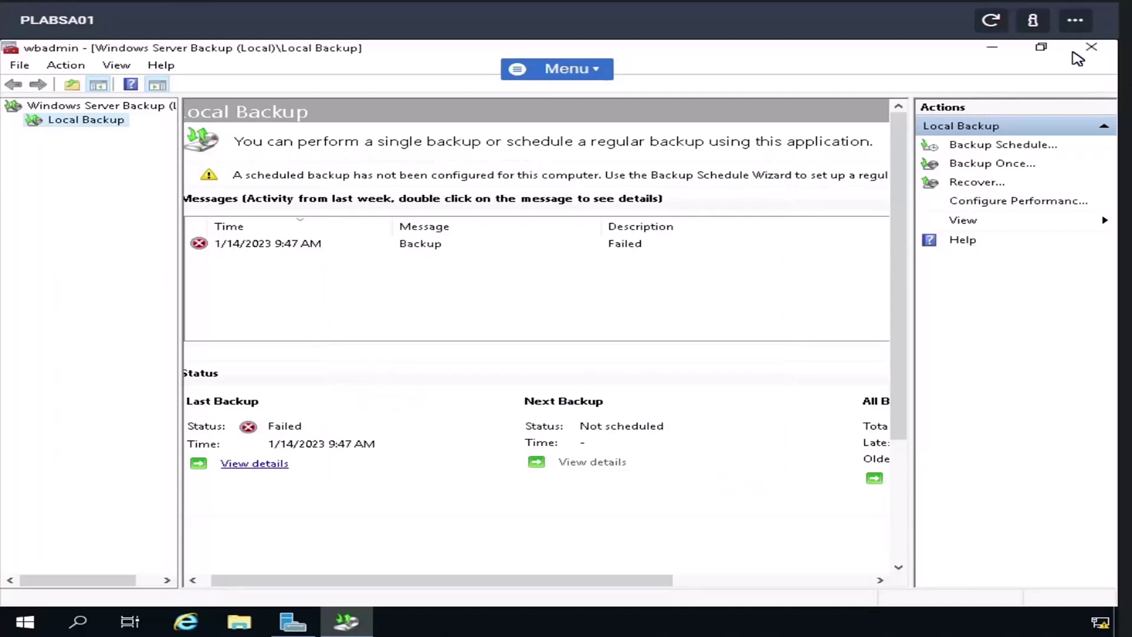
- Close Windows Server Backup and launch File Server Resource Manager from Tools
{"action": "left_click", "coordinate": [1092, 46]}
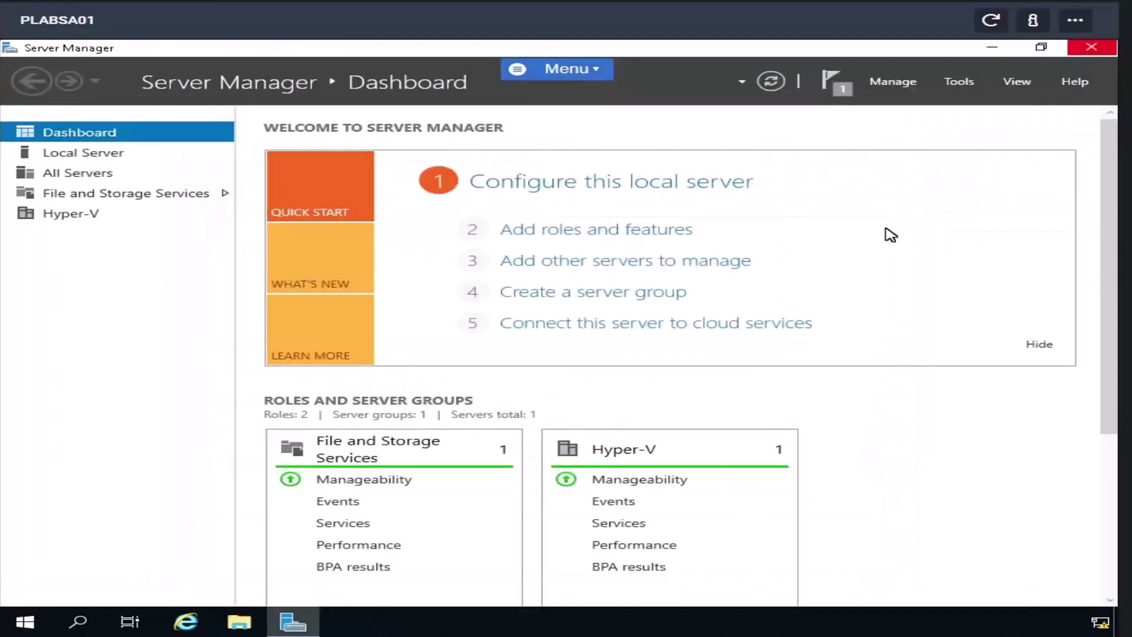
{"action": "left_click", "coordinate": [960, 83]}
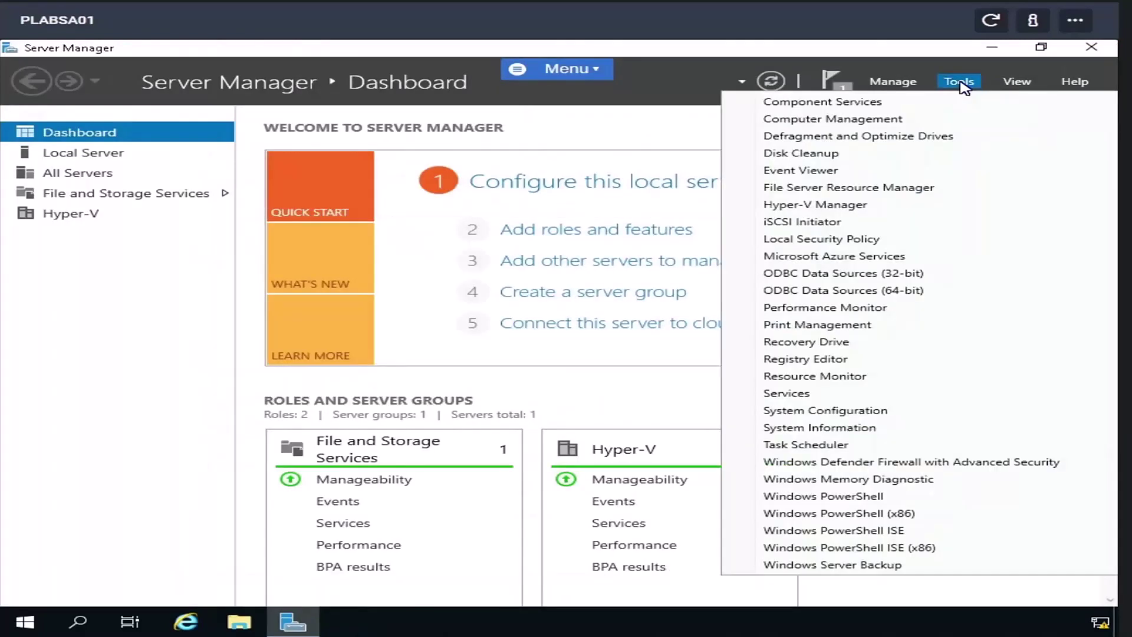
{"action": "left_click", "coordinate": [833, 188]}
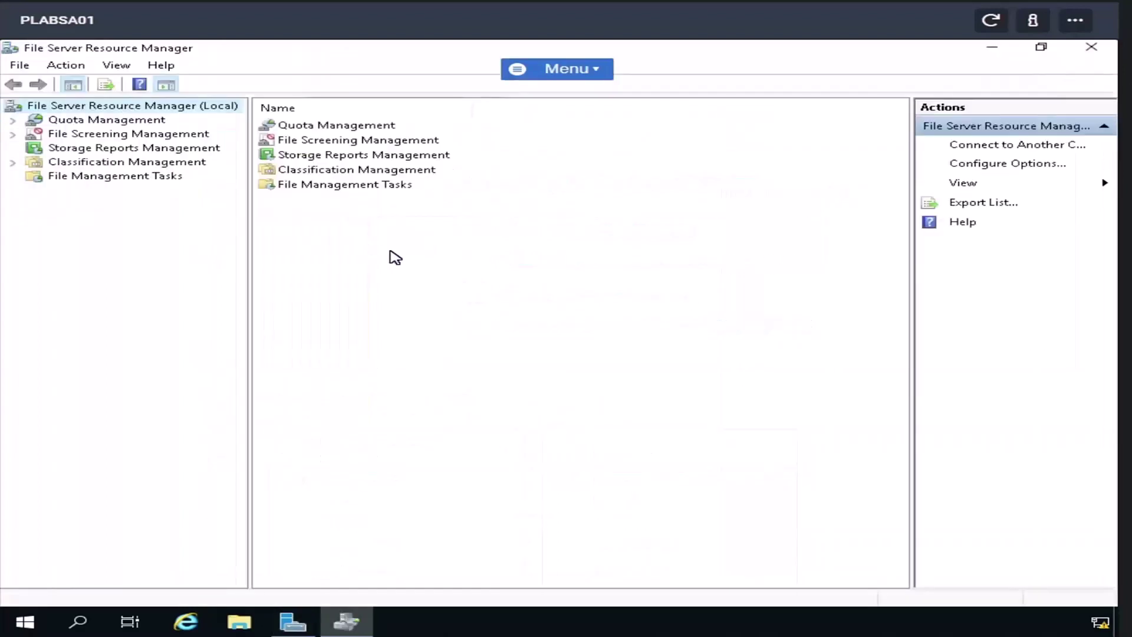
- Expand Quota Management, start creating a new quota, and cancel it
{"action": "left_click", "coordinate": [13, 120]}
{"action": "left_click", "coordinate": [89, 120]}
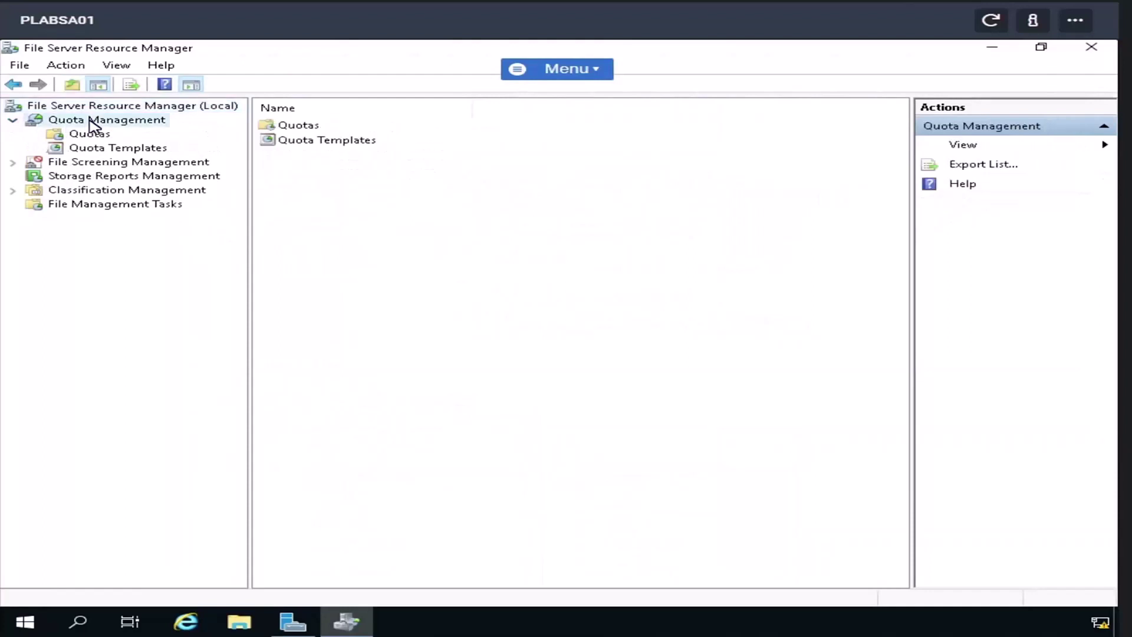
{"action": "right_click", "coordinate": [91, 125]}
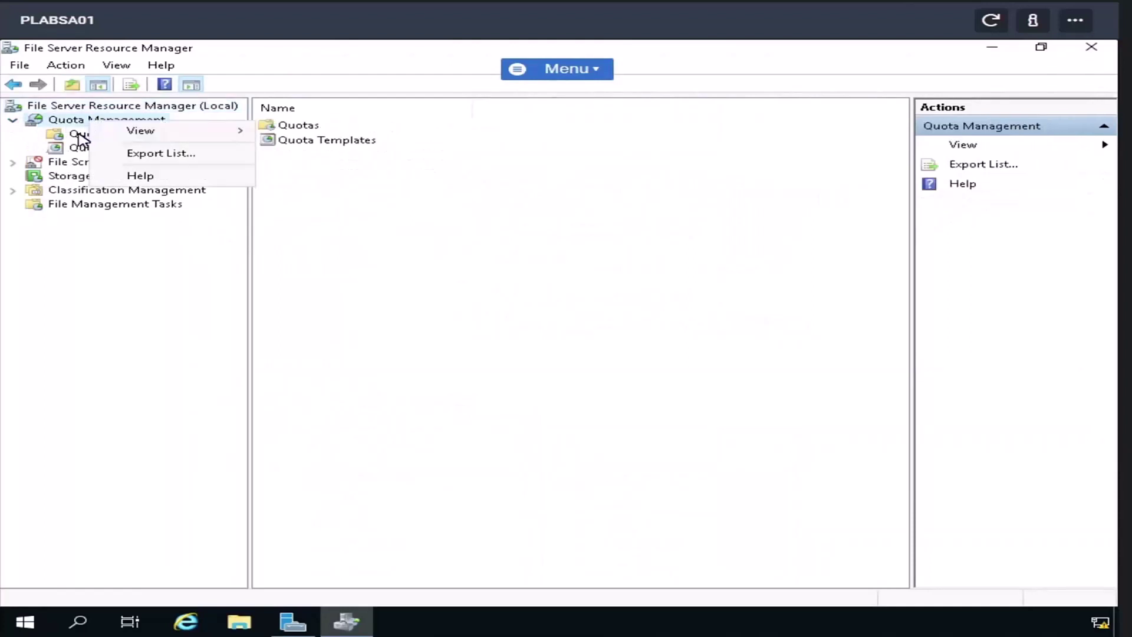
{"action": "right_click", "coordinate": [83, 139]}
{"action": "left_click", "coordinate": [347, 212]}
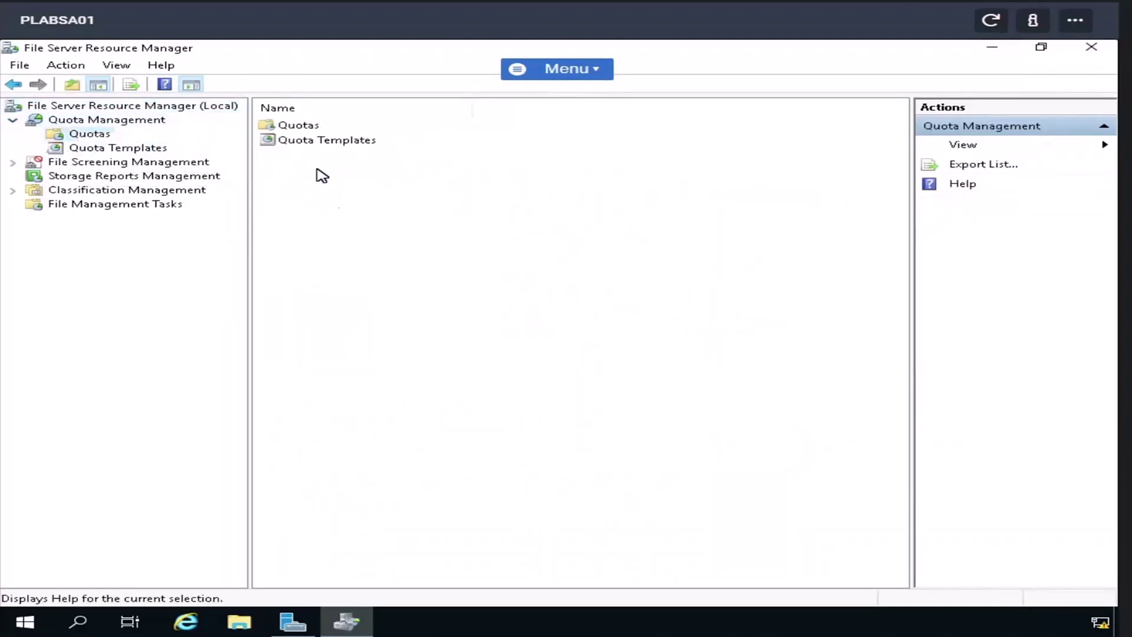
{"action": "left_click", "coordinate": [88, 135]}
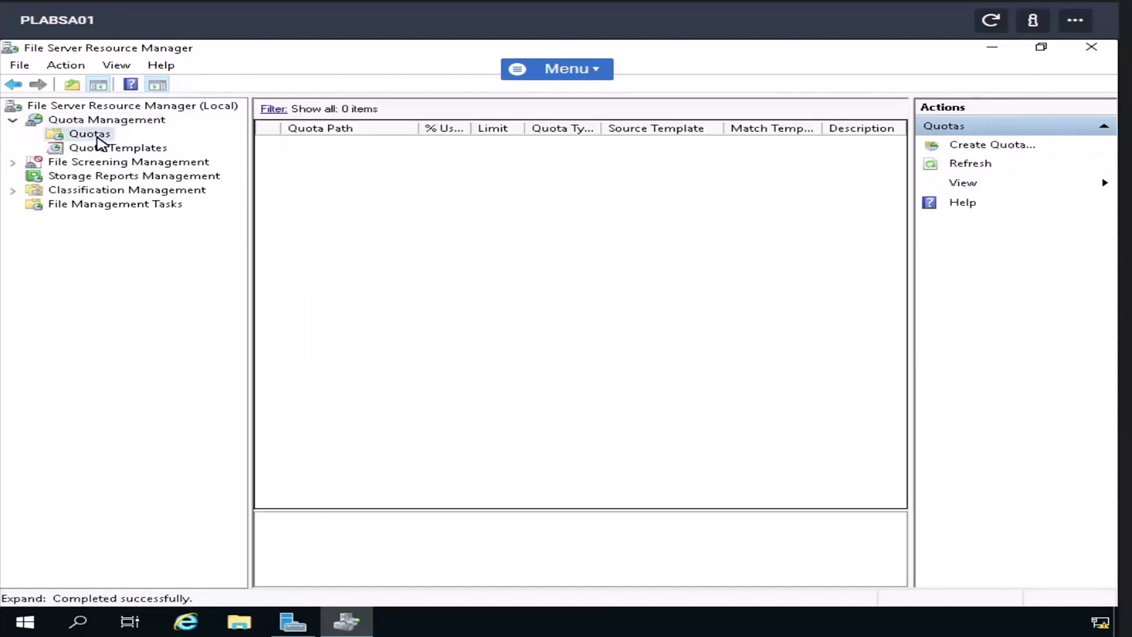
{"action": "right_click", "coordinate": [98, 135]}
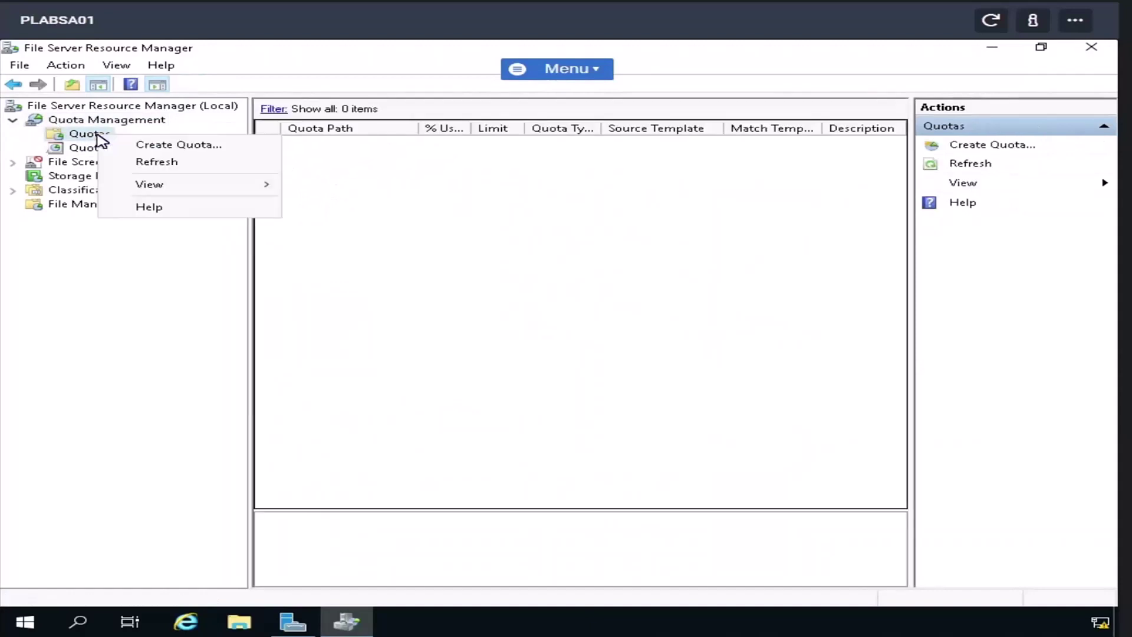
{"action": "left_click", "coordinate": [148, 151]}
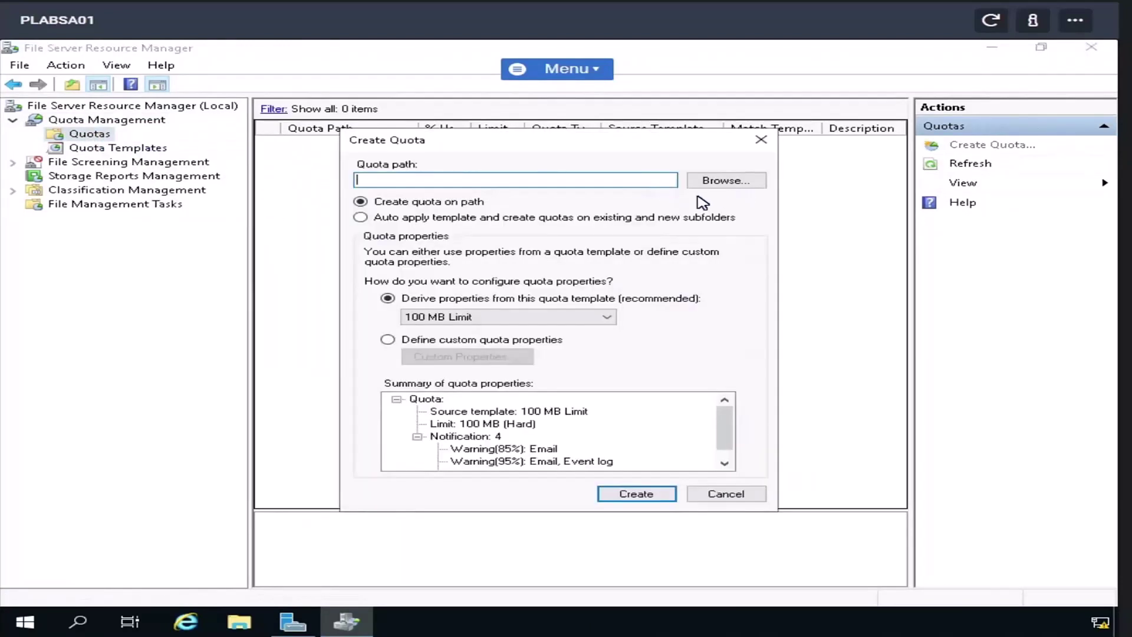
{"action": "left_click", "coordinate": [727, 494]}
- Inspect the 200 MB Limit Reports to User quota template unchanged, then expand File Screening Management
{"action": "left_click", "coordinate": [99, 149]}
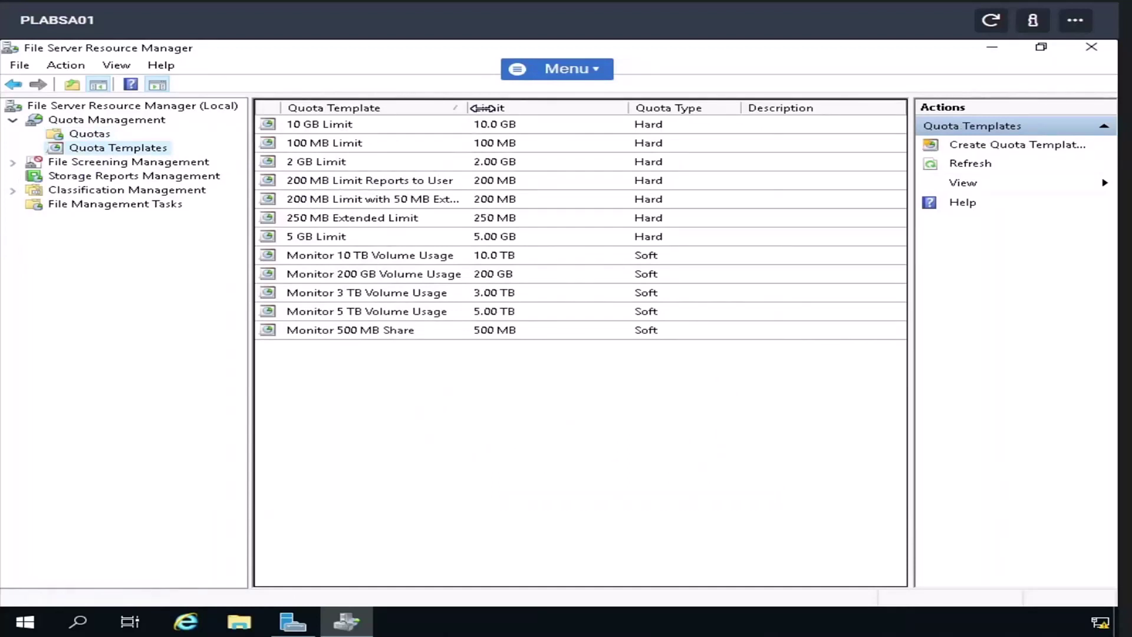
{"action": "left_click_drag", "start_coordinate": [487, 108], "coordinate": [556, 118]}
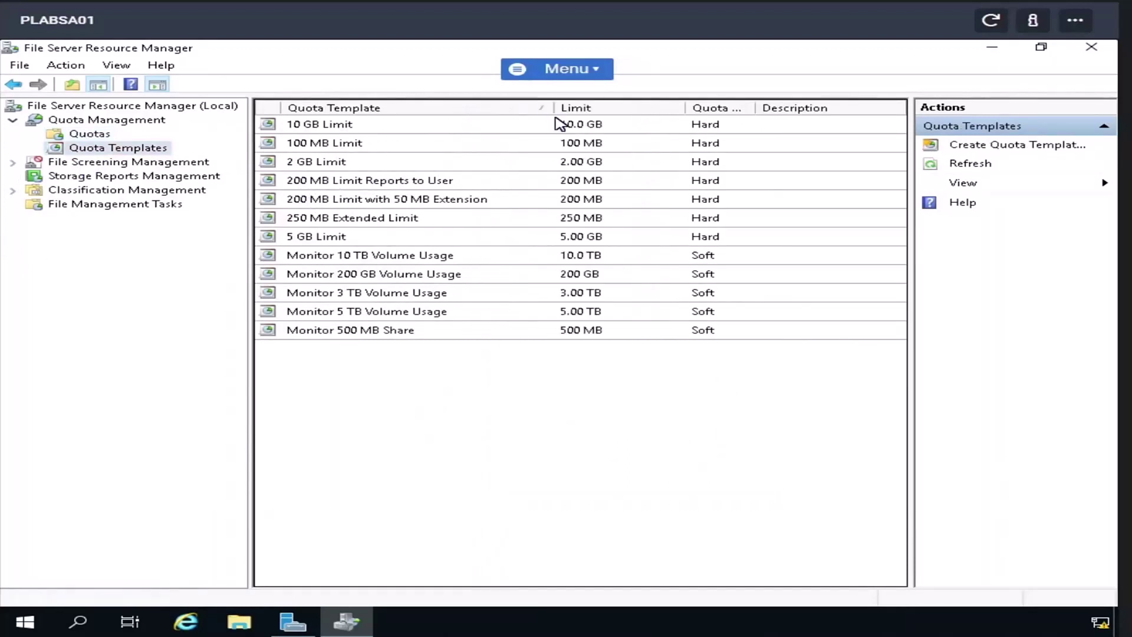
{"action": "double_click", "coordinate": [373, 180]}
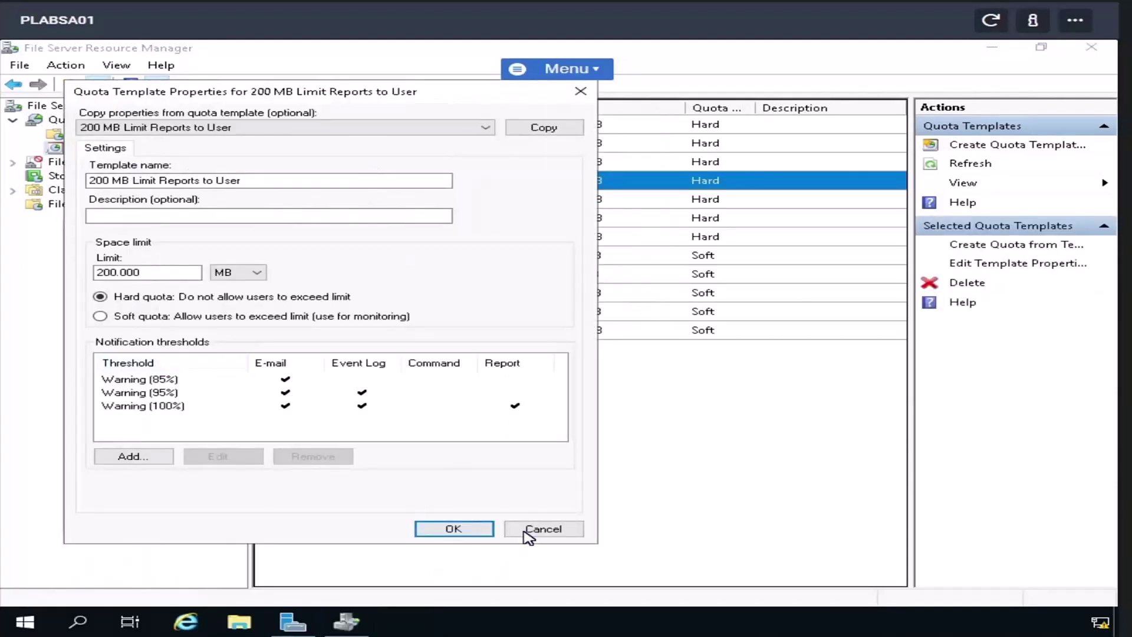
{"action": "left_click", "coordinate": [543, 529]}
{"action": "left_click", "coordinate": [123, 165]}
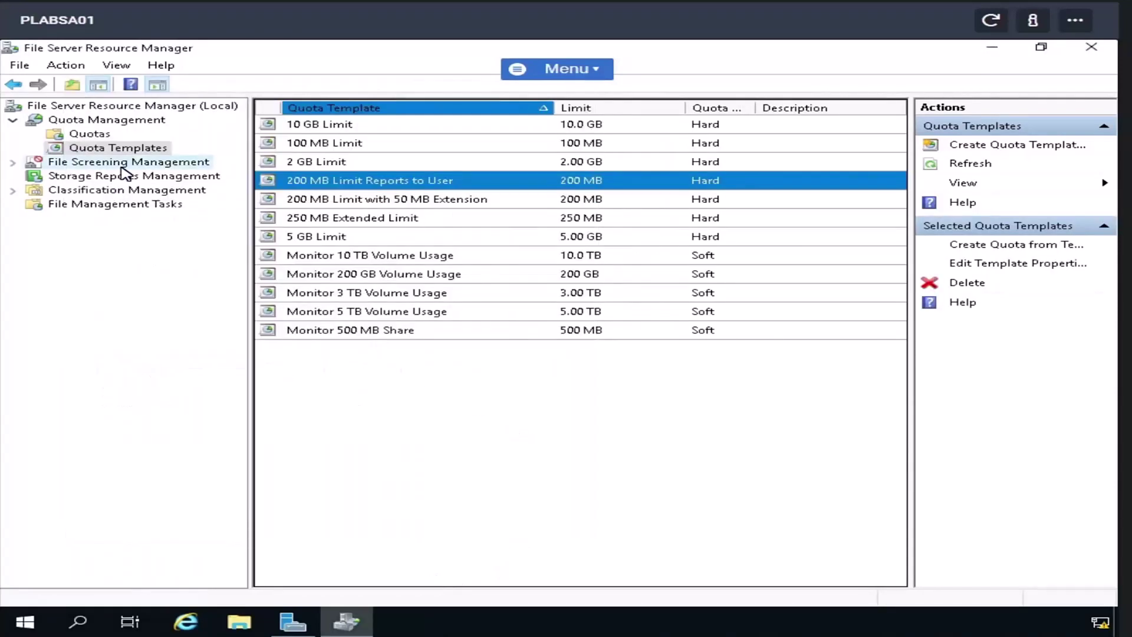
{"action": "left_click", "coordinate": [13, 163]}
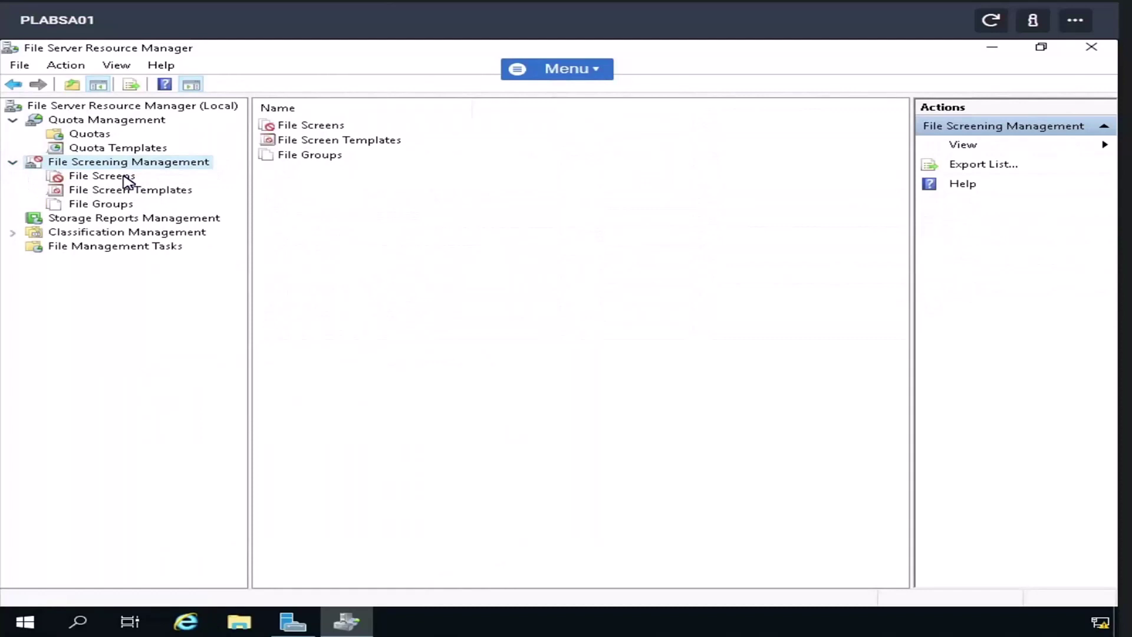
- Start and cancel a new file screen, then list the built-in file screen templates
{"action": "left_click", "coordinate": [126, 179]}
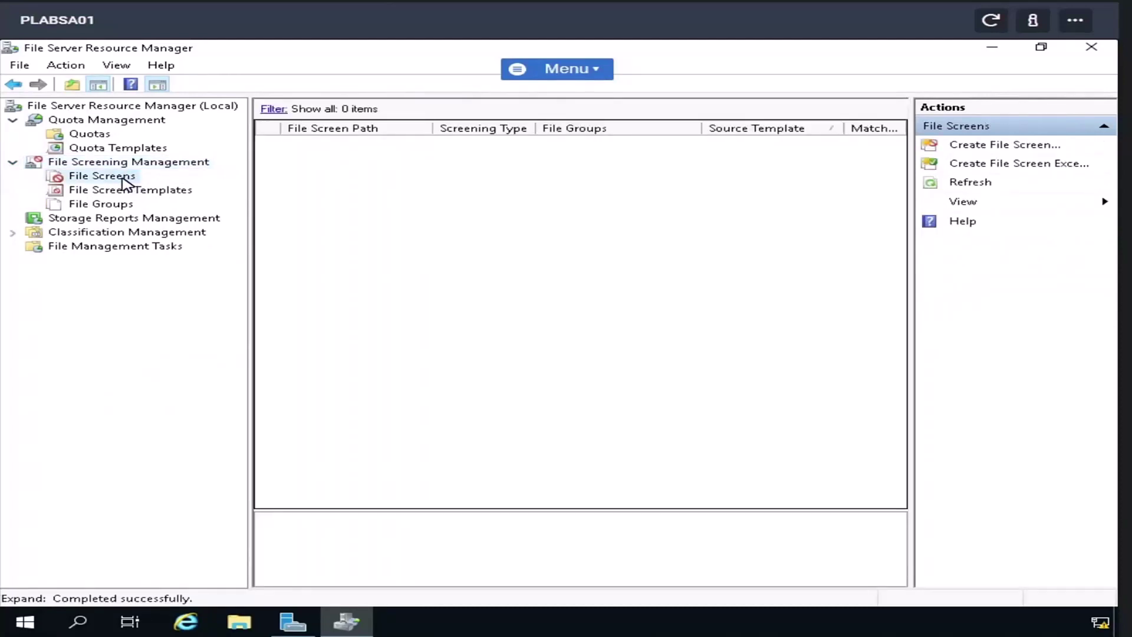
{"action": "right_click", "coordinate": [123, 178]}
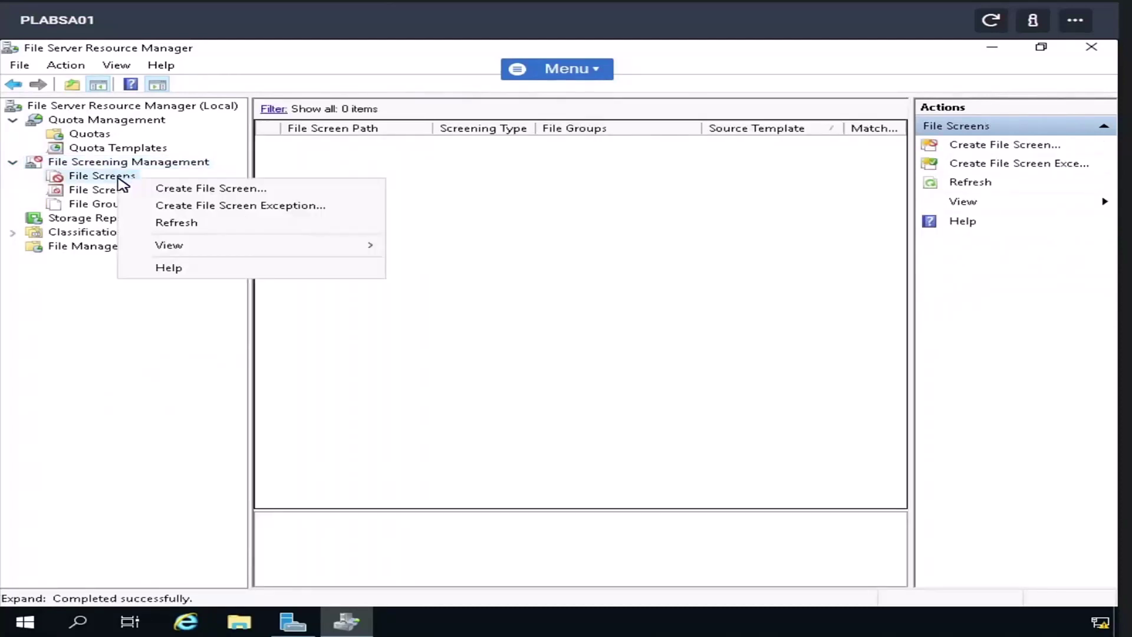
{"action": "left_click", "coordinate": [195, 193]}
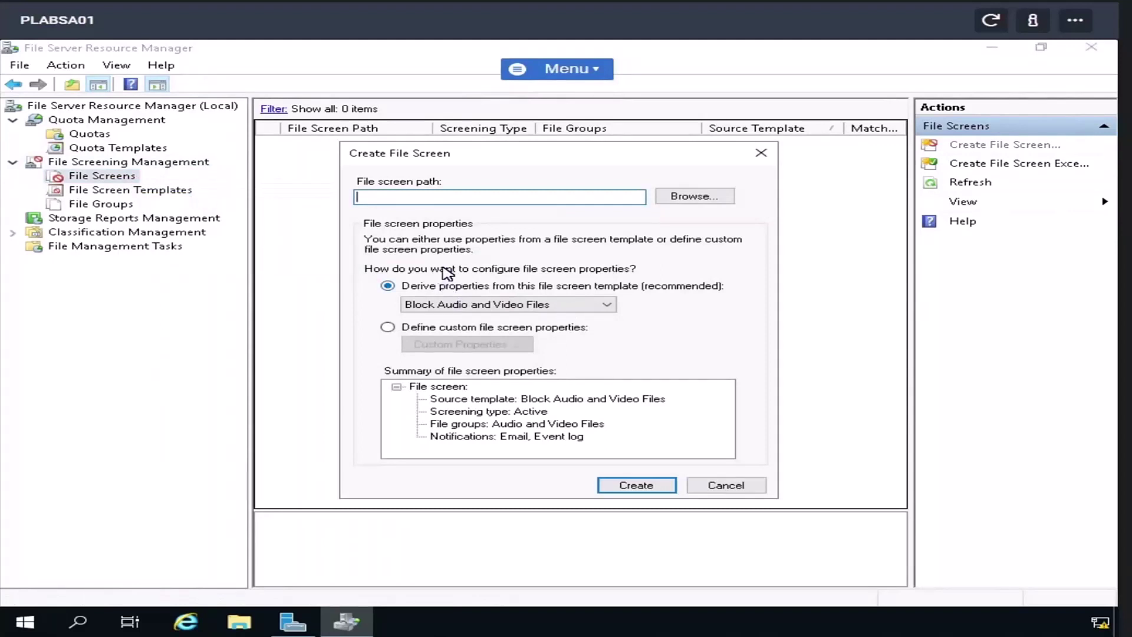
{"action": "left_click", "coordinate": [716, 491]}
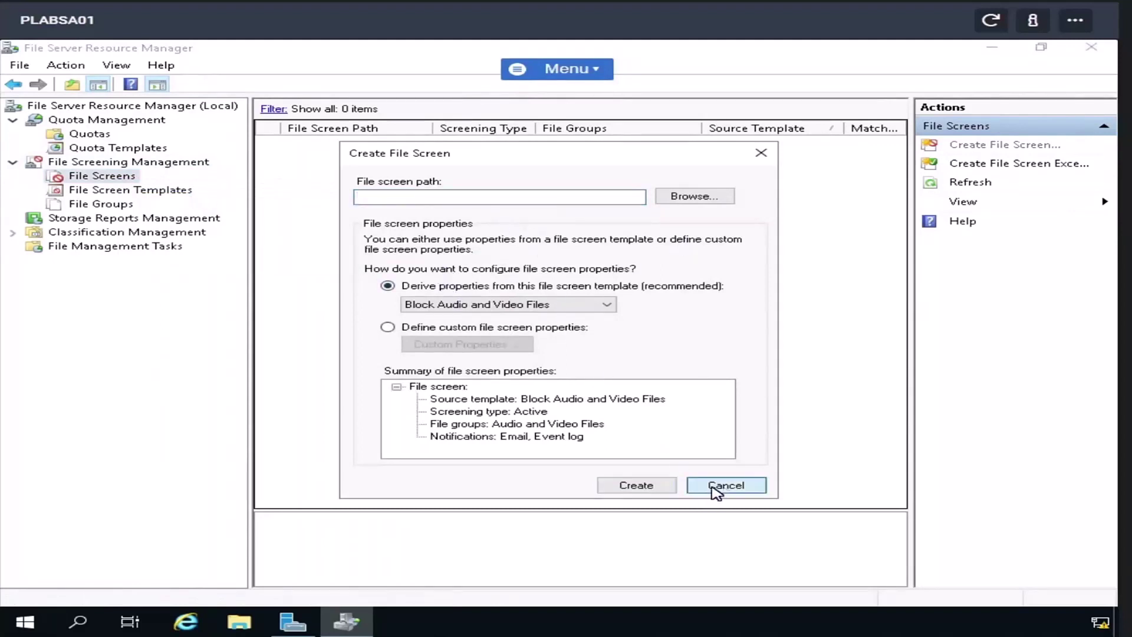
{"action": "left_click", "coordinate": [109, 191]}
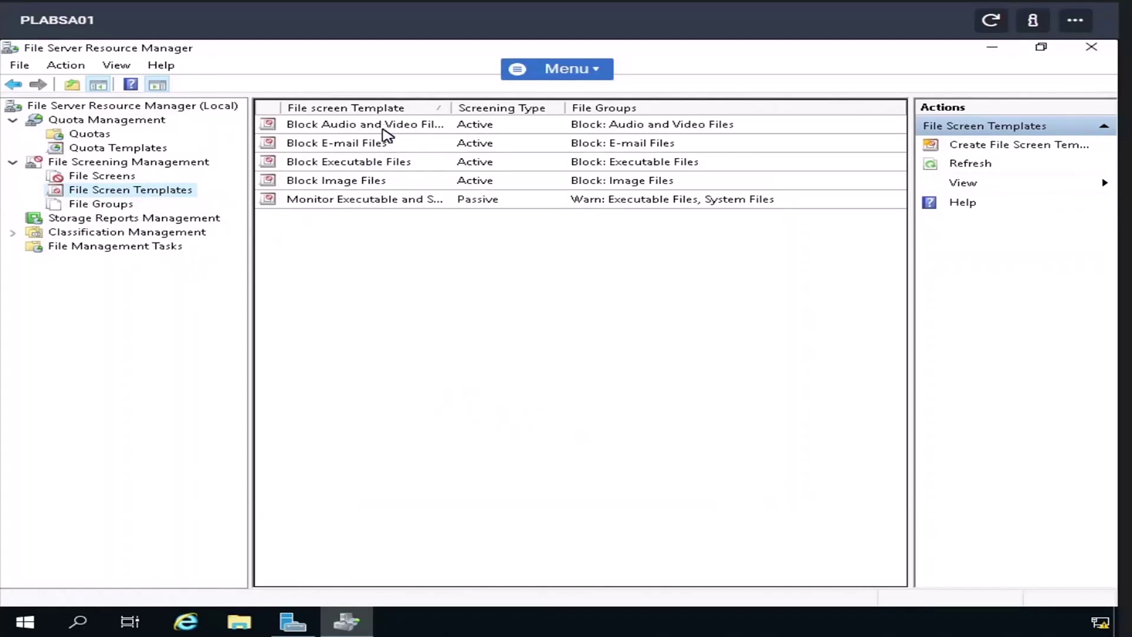
{"action": "left_click", "coordinate": [152, 220]}
- Try generating a Files by Owner storage report now, abandoning it after the missing folder error
{"action": "right_click", "coordinate": [147, 218]}
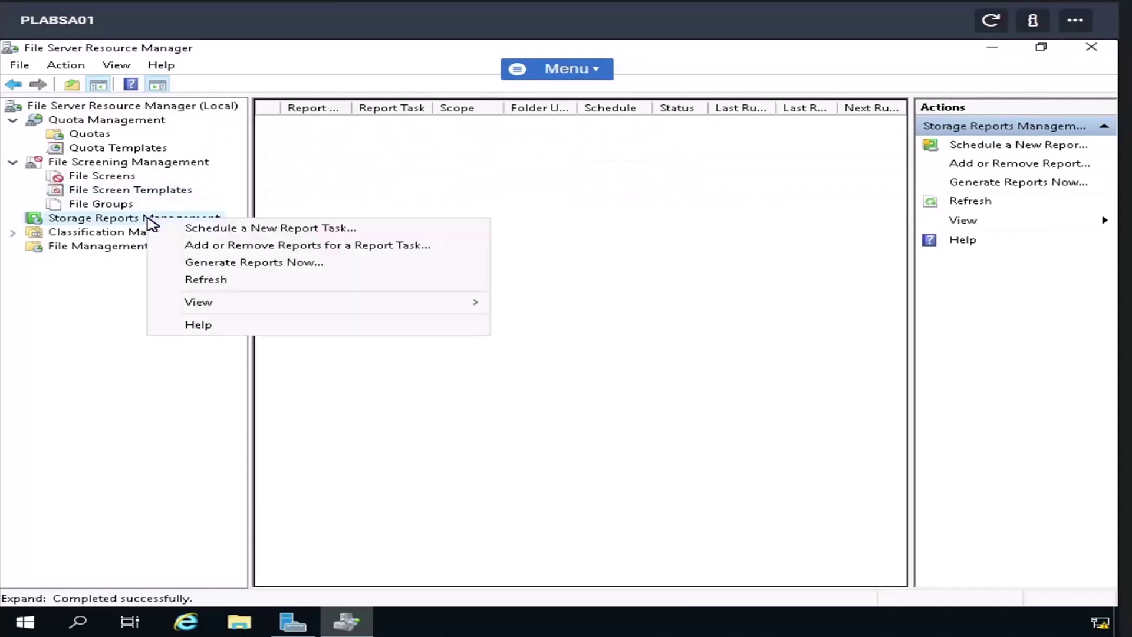
{"action": "left_click", "coordinate": [192, 264]}
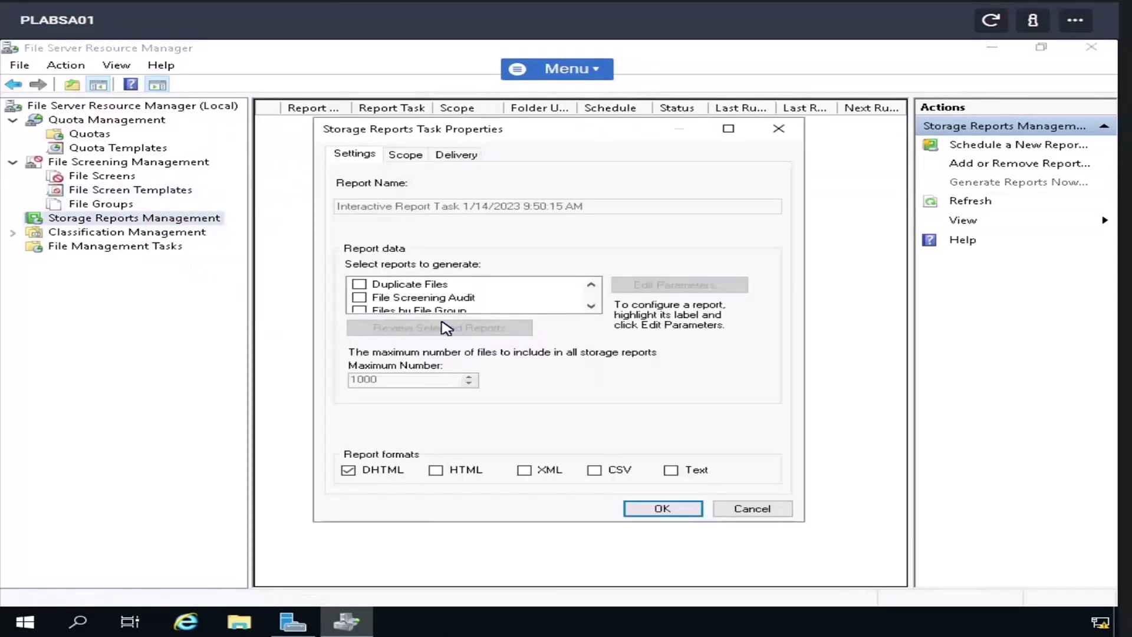
{"action": "scroll", "coordinate": [370, 308], "scroll_direction": "down", "scroll_amount": 2}
{"action": "left_click", "coordinate": [360, 298]}
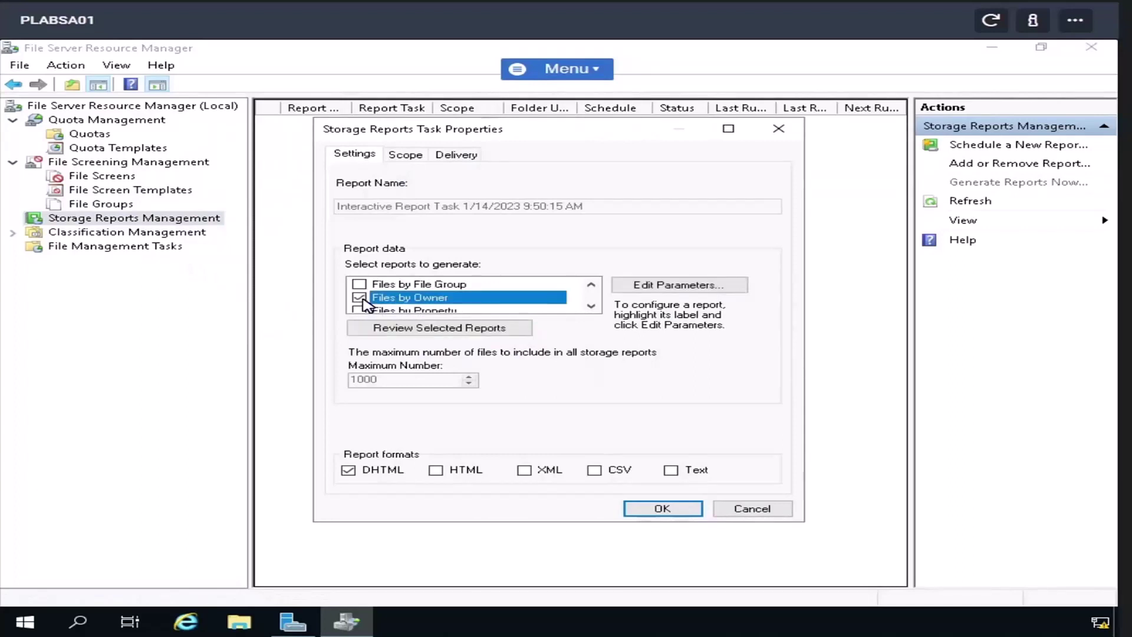
{"action": "left_click", "coordinate": [695, 515]}
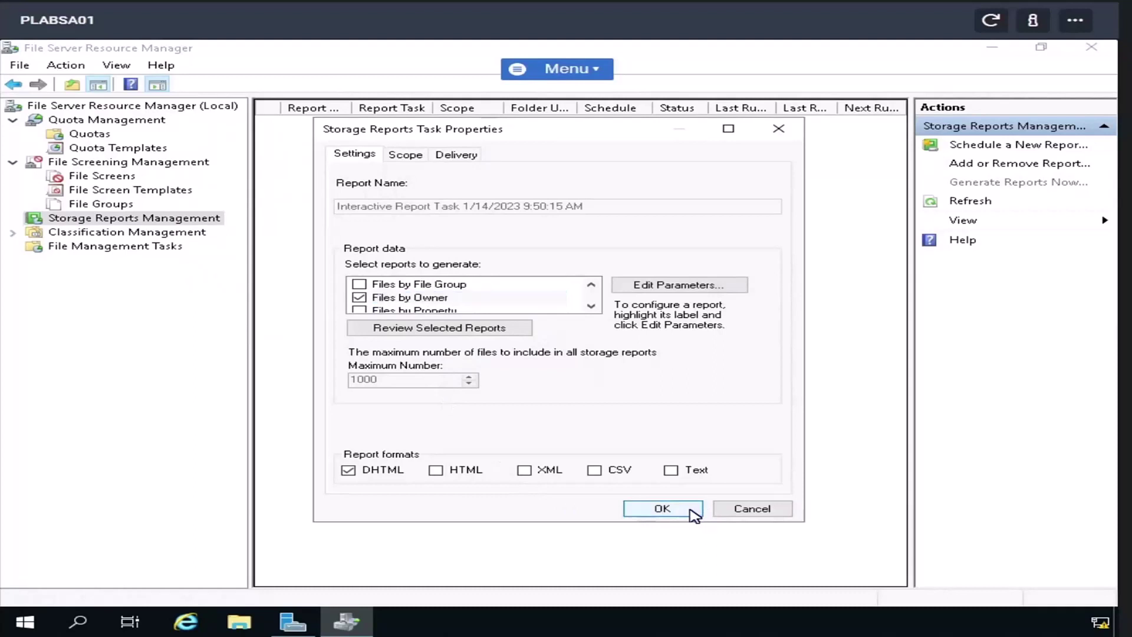
{"action": "left_click", "coordinate": [756, 391]}
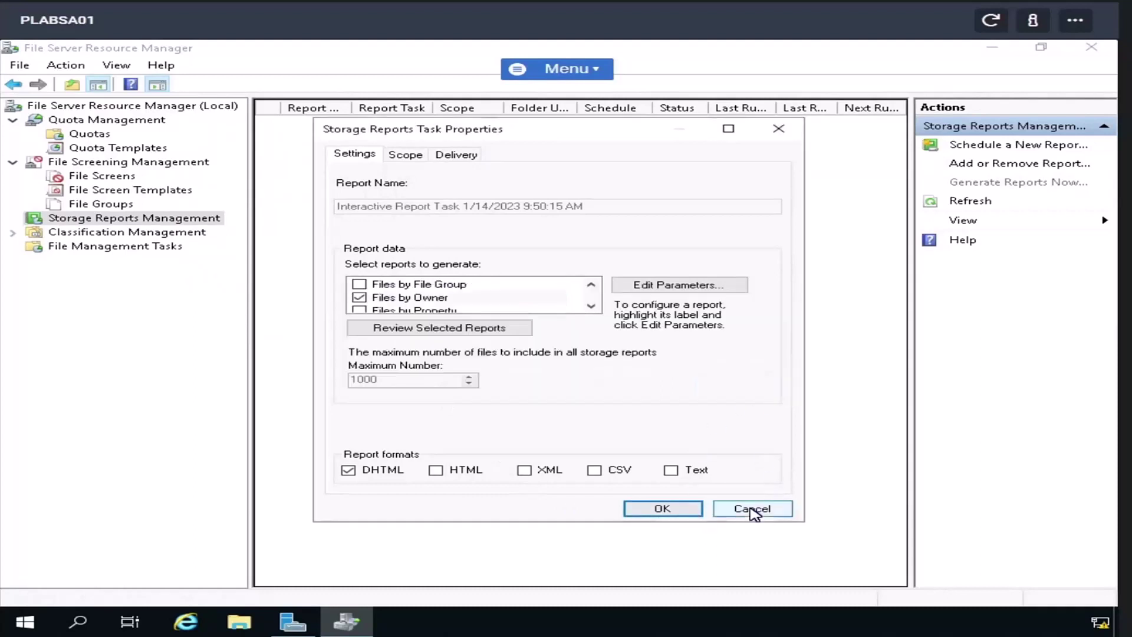
{"action": "left_click", "coordinate": [754, 511]}
- Expand Classification Management and inspect the Folder Usage property without saving, then view File Management Tasks
{"action": "left_click", "coordinate": [72, 236]}
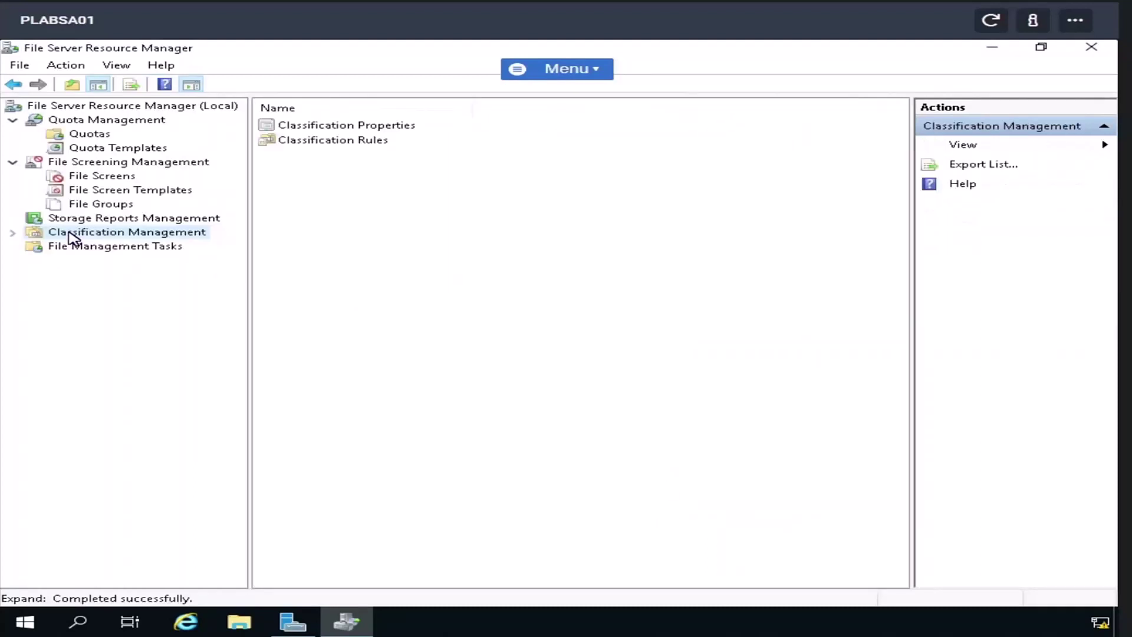
{"action": "left_click", "coordinate": [13, 233]}
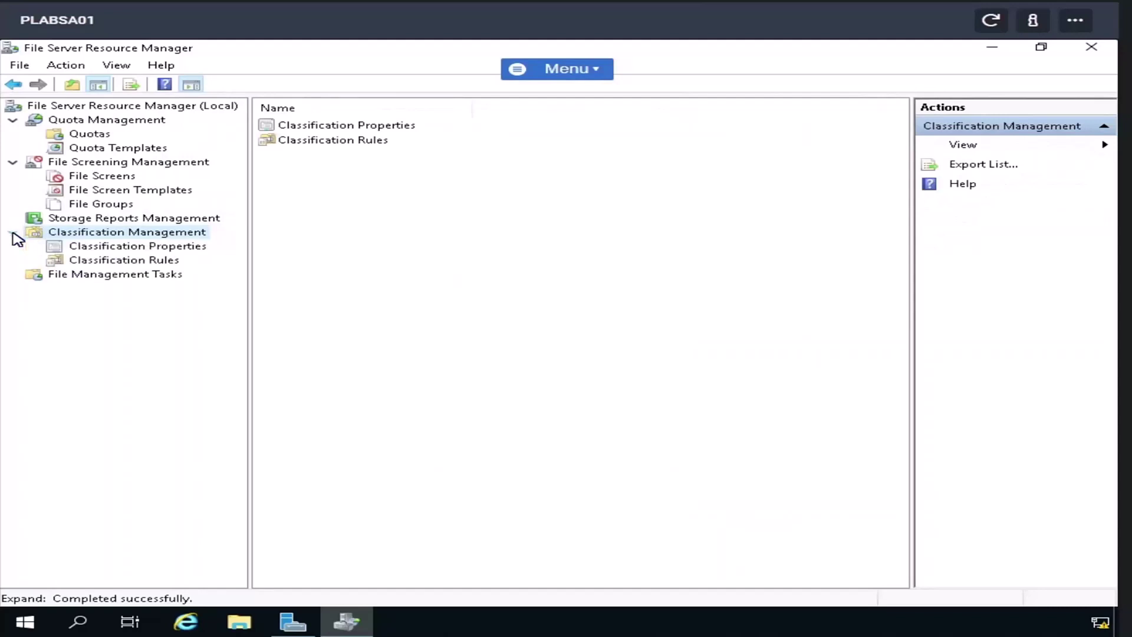
{"action": "left_click", "coordinate": [106, 247]}
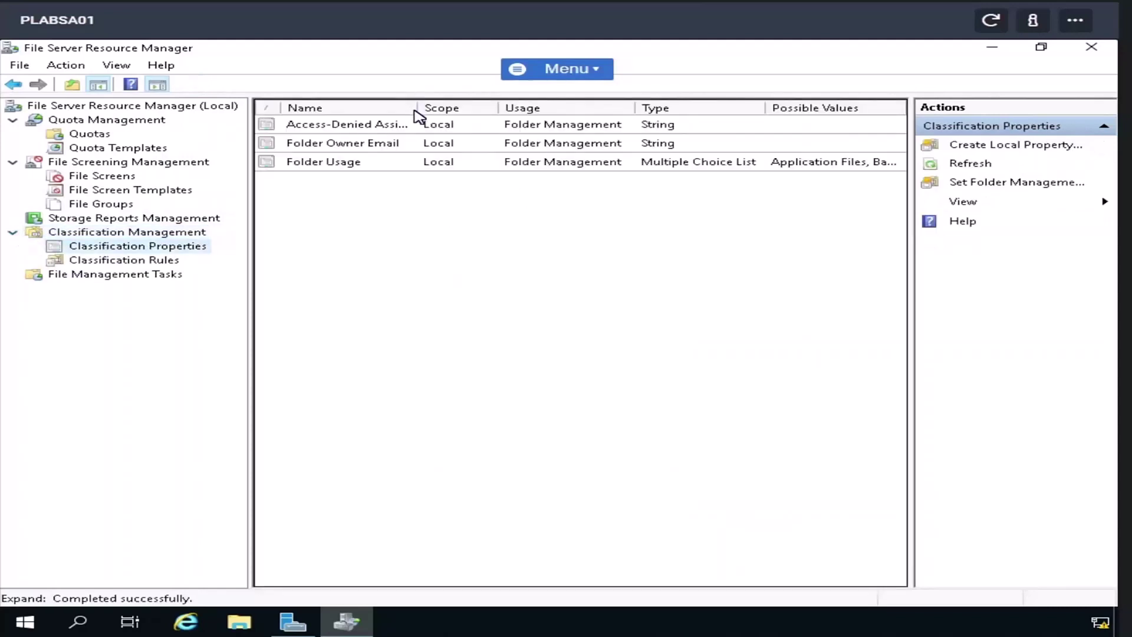
{"action": "left_click_drag", "start_coordinate": [417, 108], "coordinate": [554, 115]}
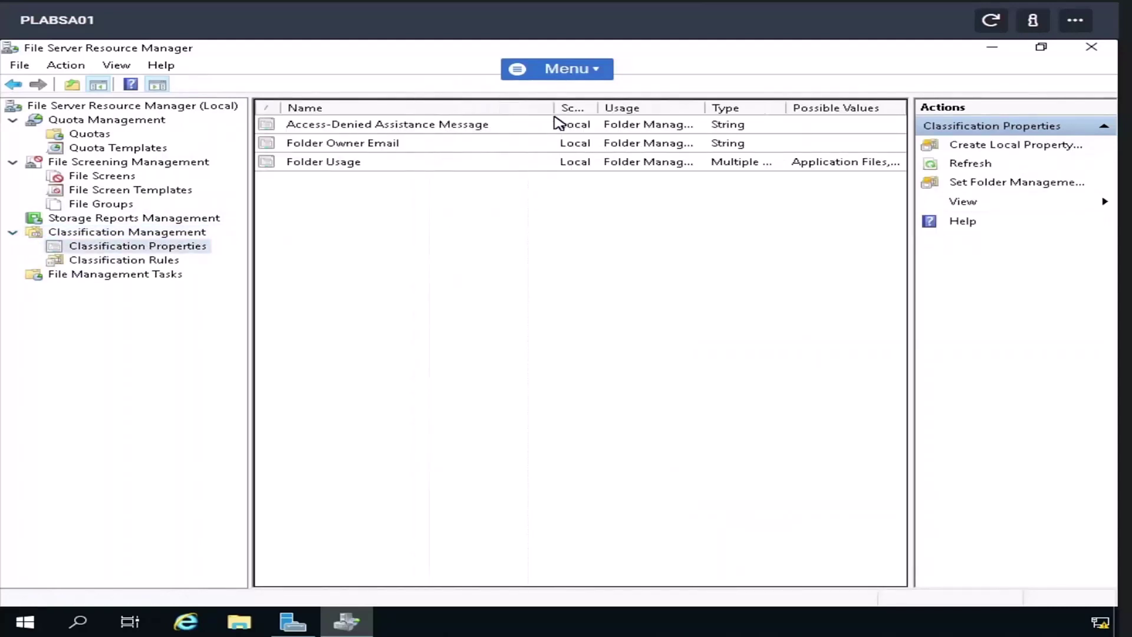
{"action": "double_click", "coordinate": [316, 163]}
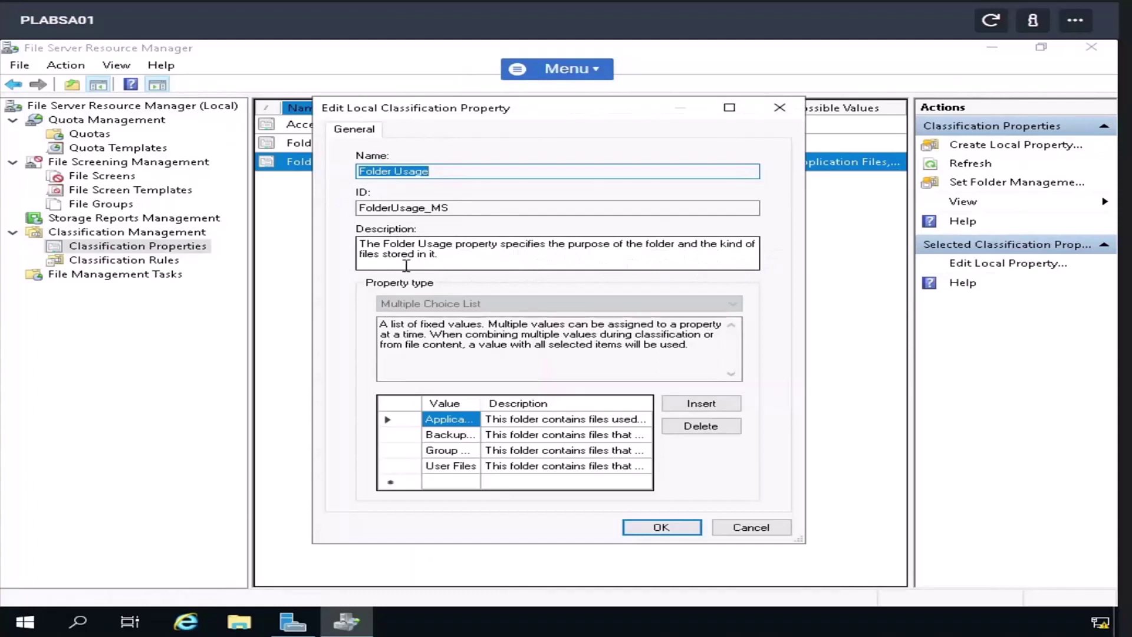
{"action": "left_click", "coordinate": [750, 527]}
{"action": "left_click", "coordinate": [122, 276]}
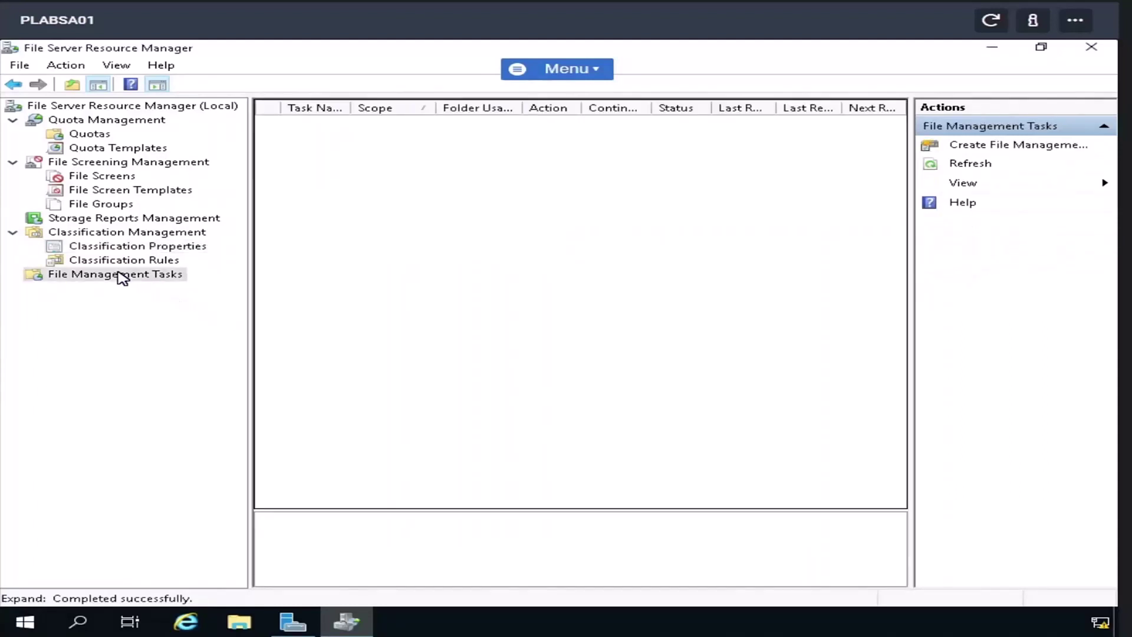
- Start a new file management task and include User Files and Group Files in its scope
{"action": "right_click", "coordinate": [122, 275]}
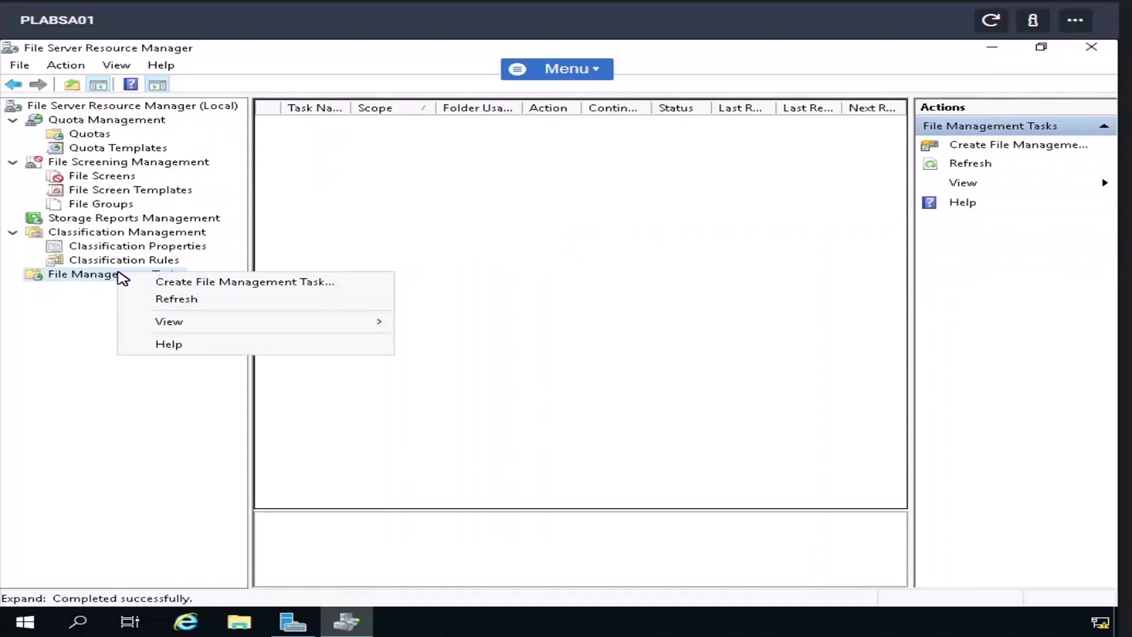
{"action": "left_click", "coordinate": [168, 282]}
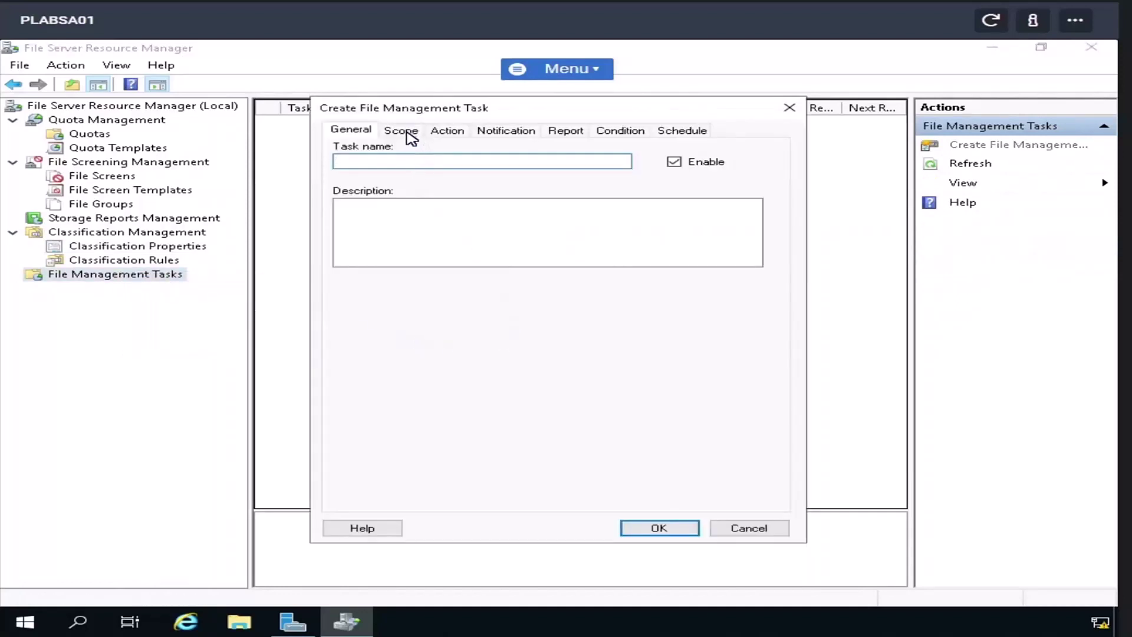
{"action": "left_click", "coordinate": [411, 137]}
{"action": "left_click", "coordinate": [727, 388]}
{"action": "left_click", "coordinate": [393, 131]}
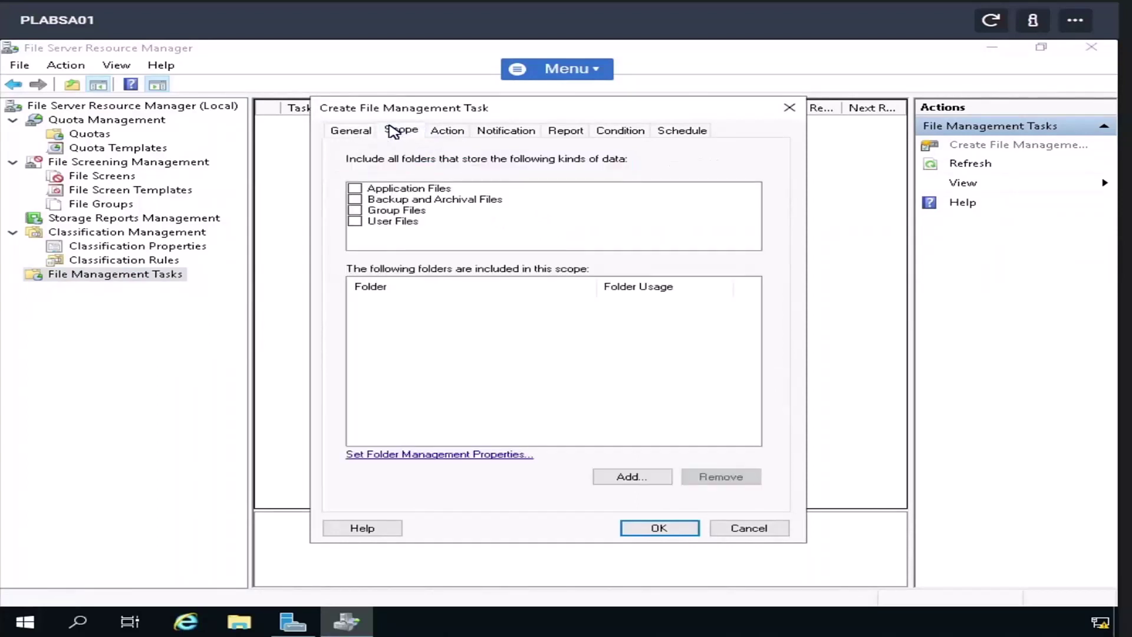
{"action": "left_click", "coordinate": [462, 137]}
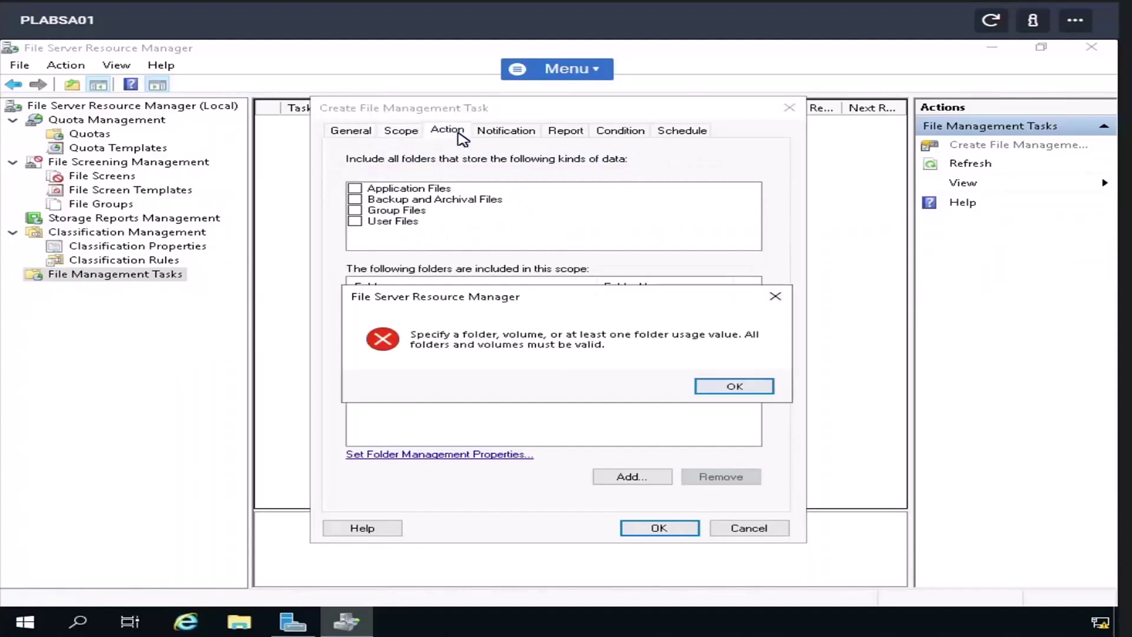
{"action": "left_click", "coordinate": [746, 387]}
{"action": "left_click", "coordinate": [355, 222]}
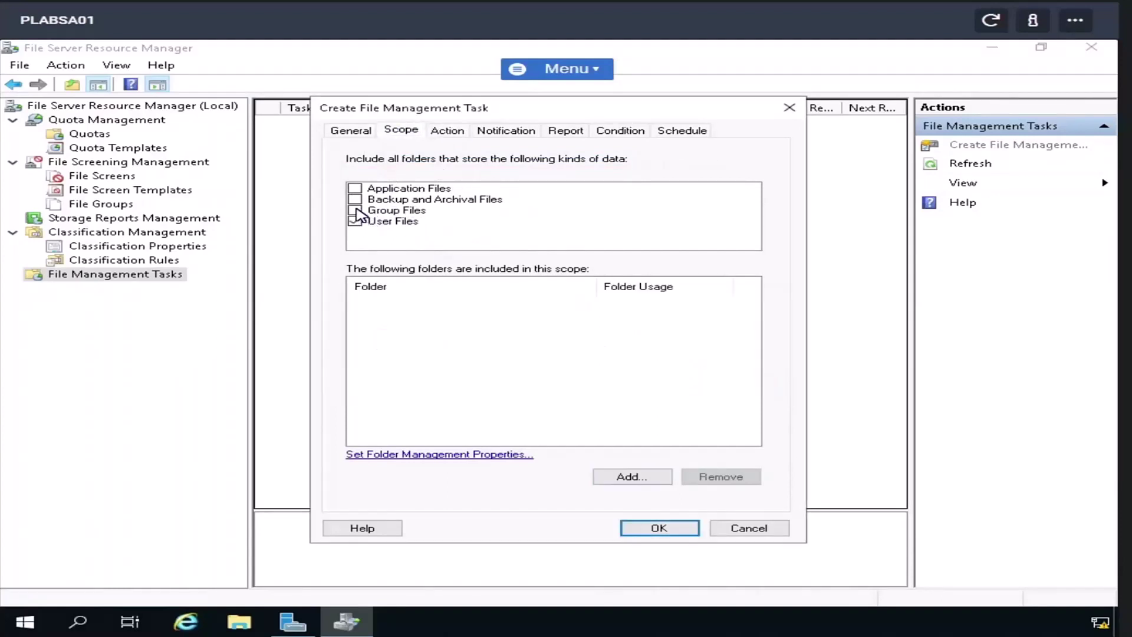
{"action": "left_click", "coordinate": [354, 210]}
- Check the task's action and notification settings, cancel it, and close File Server Resource Manager
{"action": "left_click", "coordinate": [452, 131]}
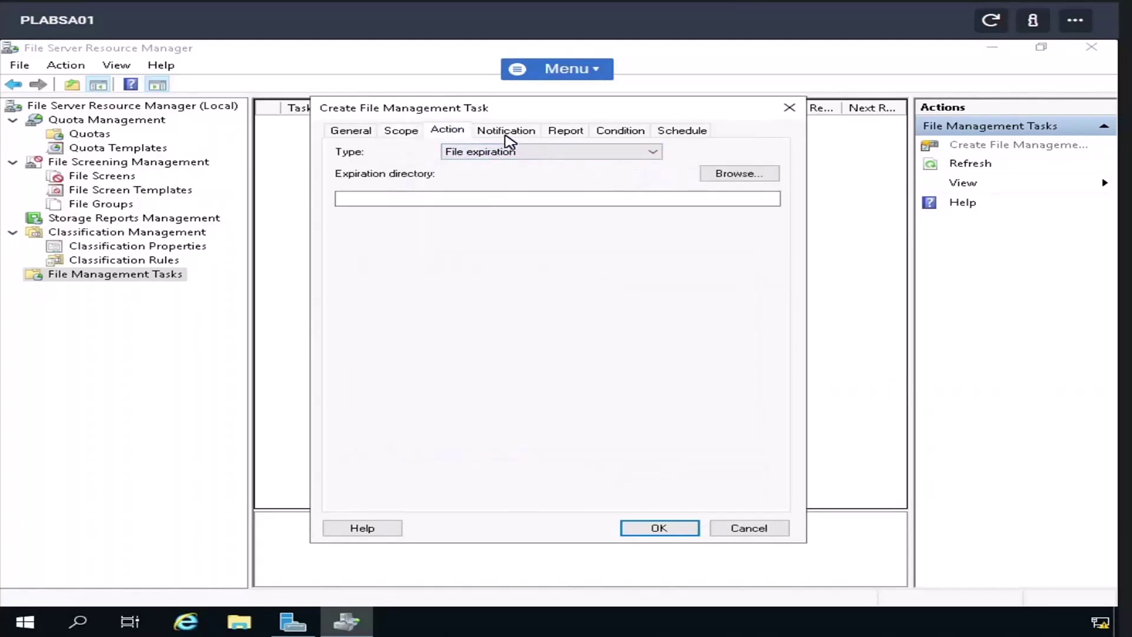
{"action": "left_click", "coordinate": [506, 132]}
{"action": "left_click", "coordinate": [733, 387]}
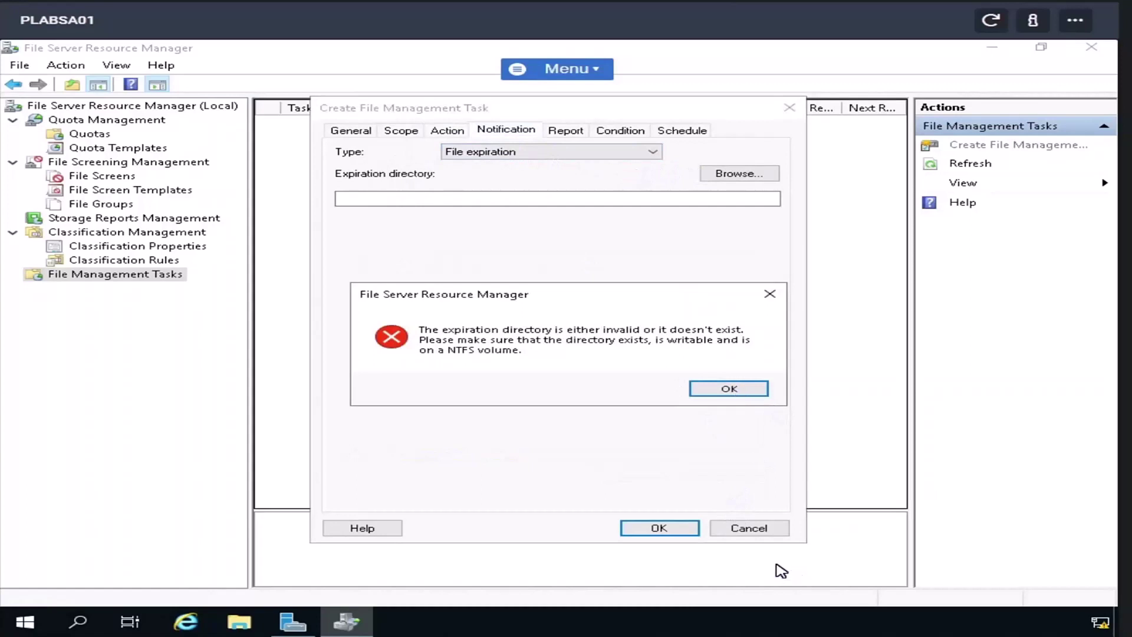
{"action": "left_click", "coordinate": [742, 525]}
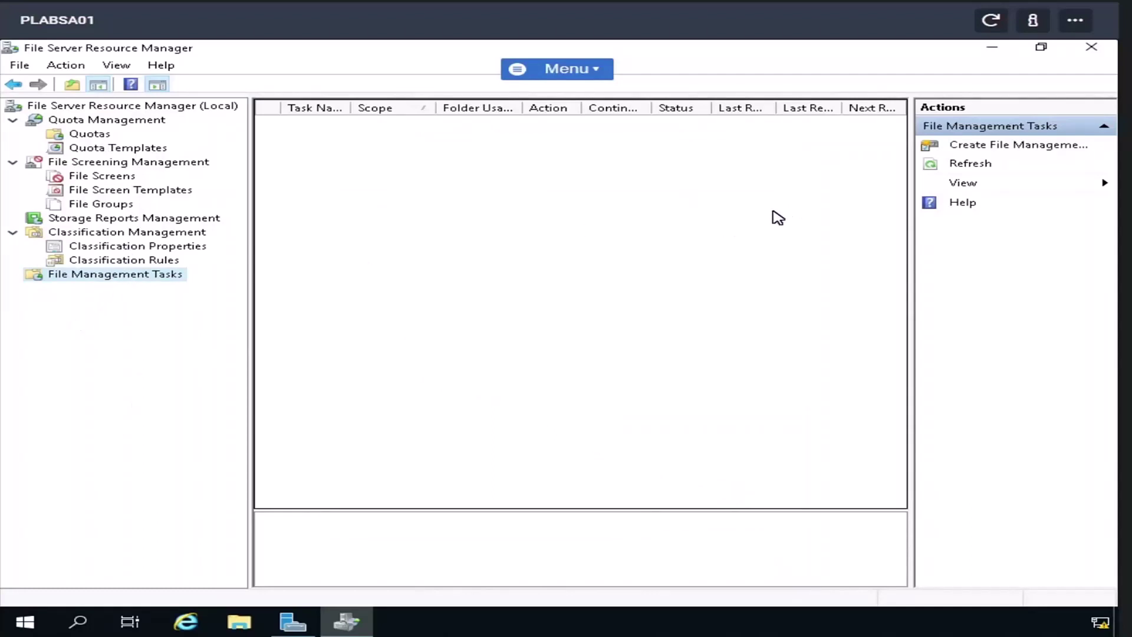
{"action": "left_click", "coordinate": [1092, 48]}
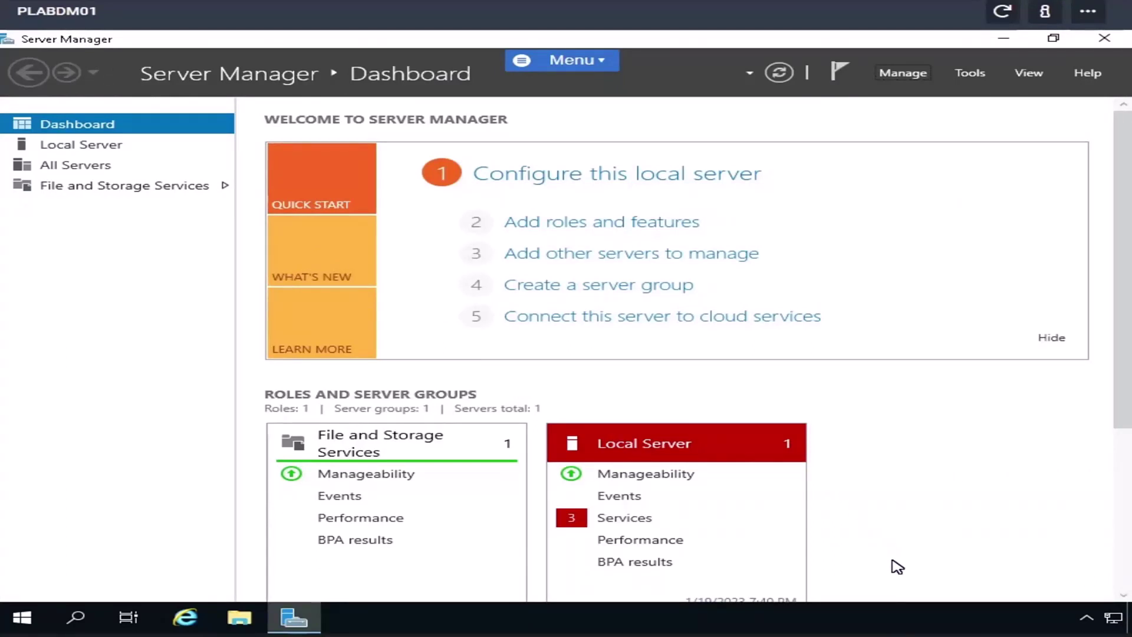
{"action": "right_click", "coordinate": [1113, 618]}
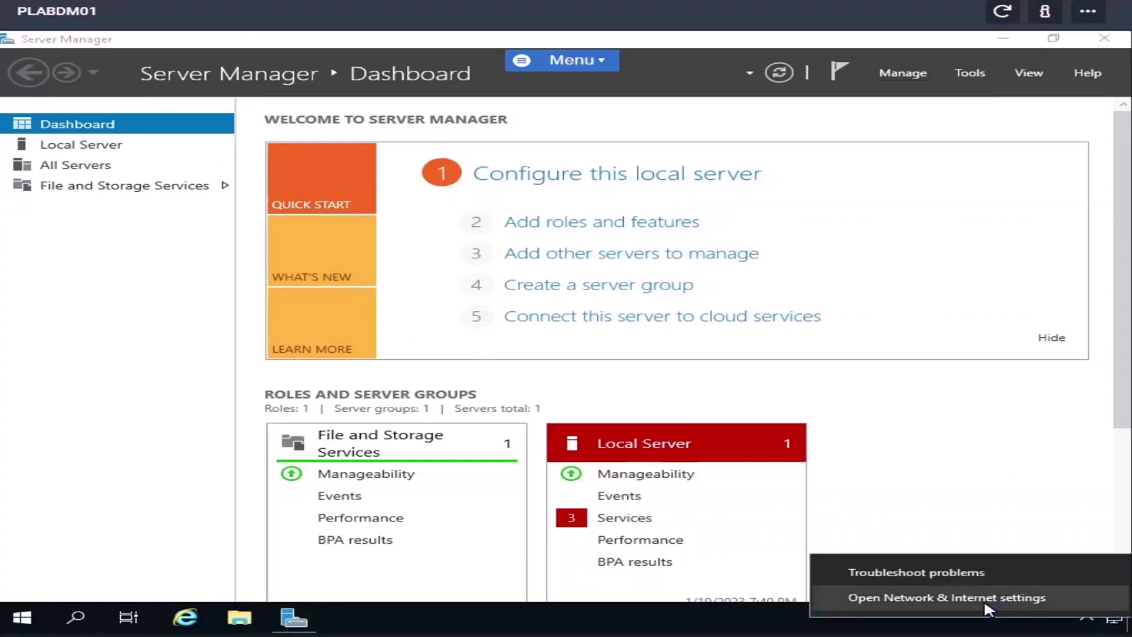
{"action": "left_click", "coordinate": [989, 609]}
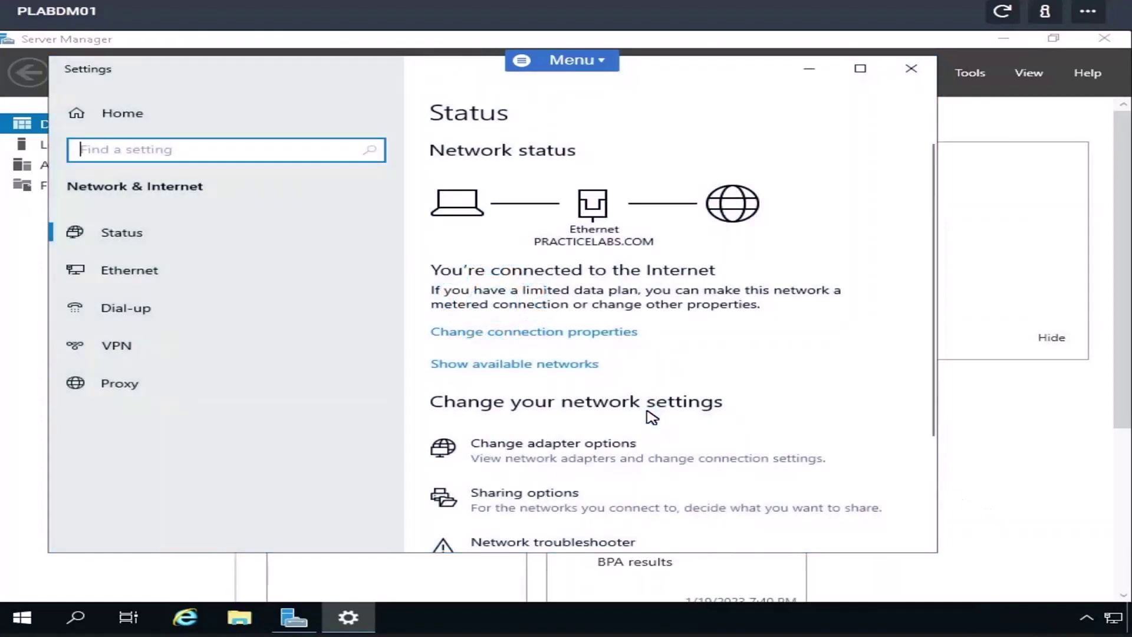
{"action": "scroll", "coordinate": [651, 416], "scroll_direction": "down", "scroll_amount": 3}
{"action": "left_click", "coordinate": [569, 477]}
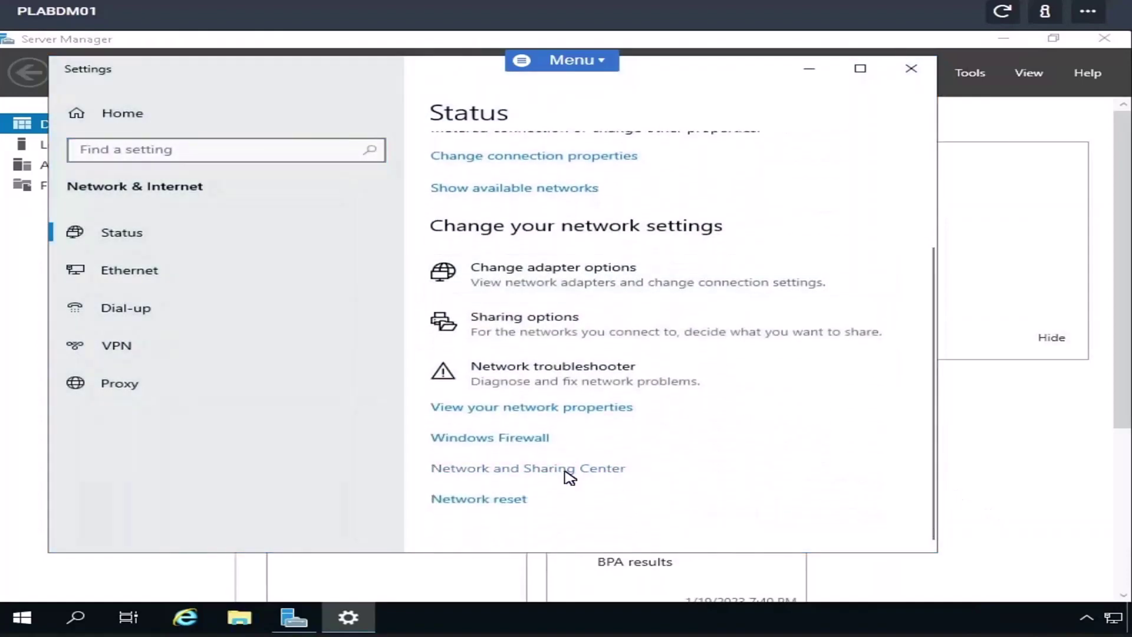
{"action": "left_click", "coordinate": [841, 221]}
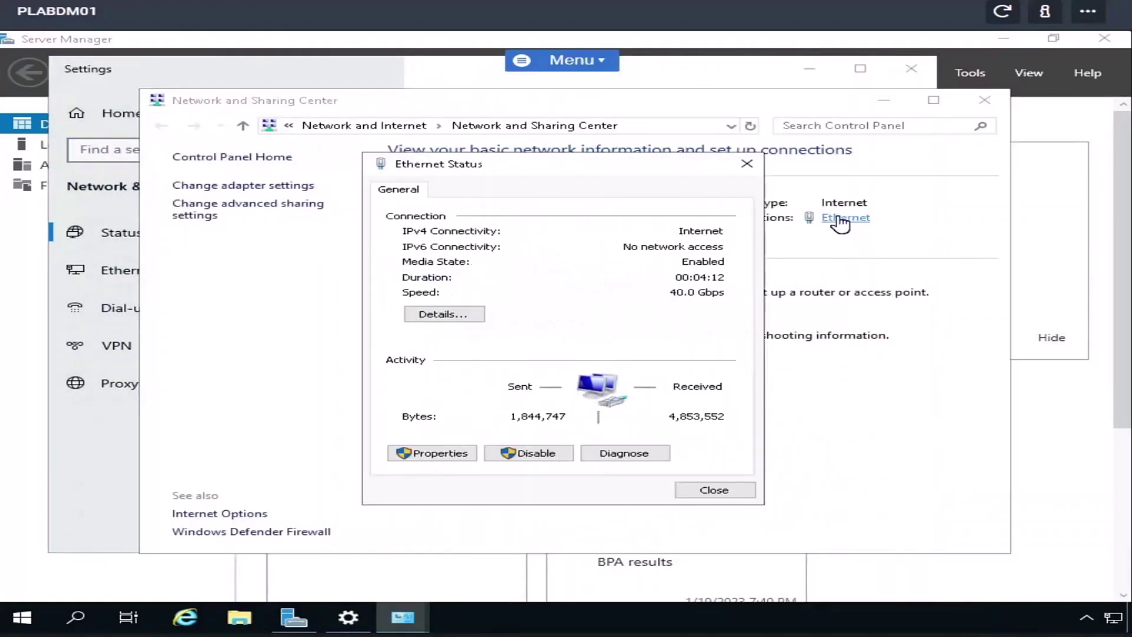
{"action": "left_click", "coordinate": [434, 454]}
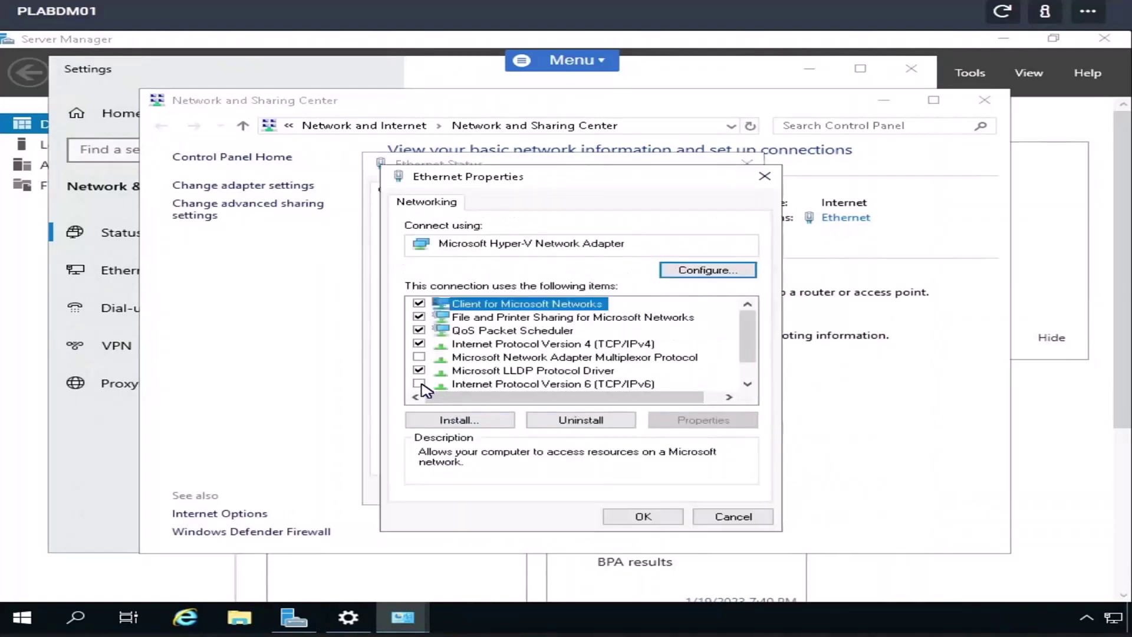
{"action": "left_click", "coordinate": [643, 517]}
{"action": "left_click", "coordinate": [714, 488]}
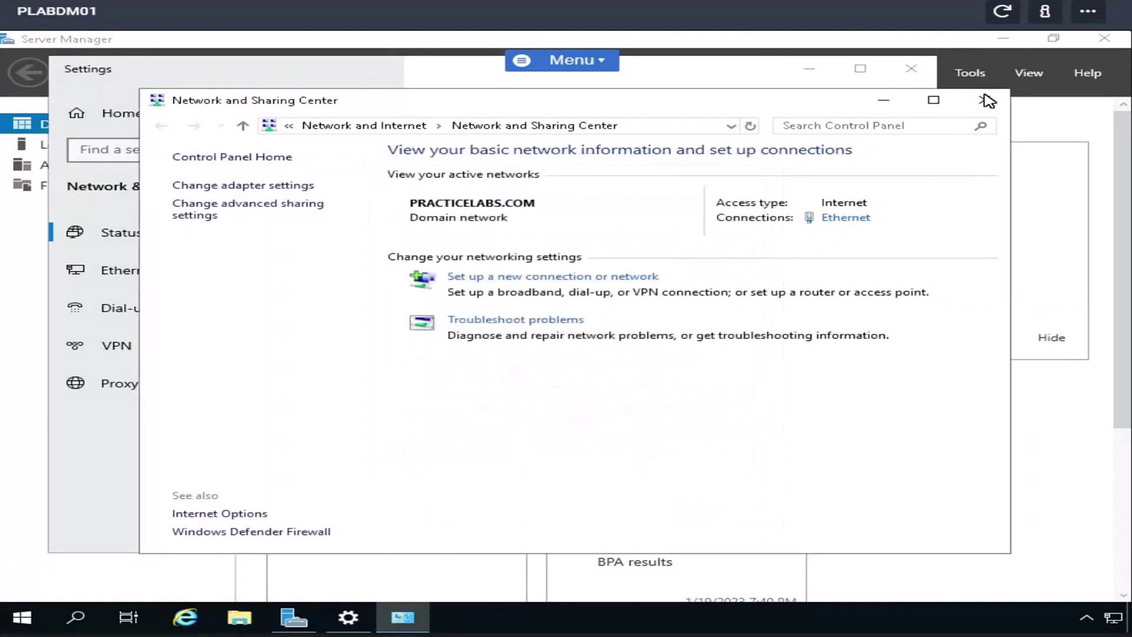
{"action": "left_click", "coordinate": [988, 100]}
{"action": "left_click", "coordinate": [911, 69]}
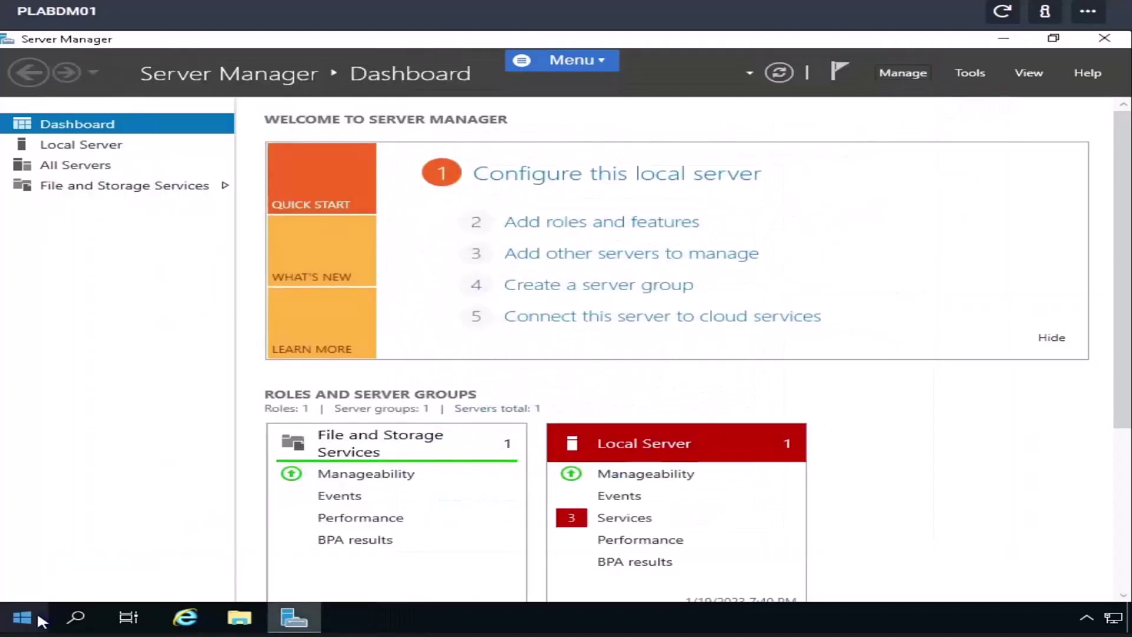
- Run 'netsh winhttp reset proxy' in an administrator Command Prompt, then close it
{"action": "left_click", "coordinate": [37, 611]}
{"action": "type", "text": "cmd"}
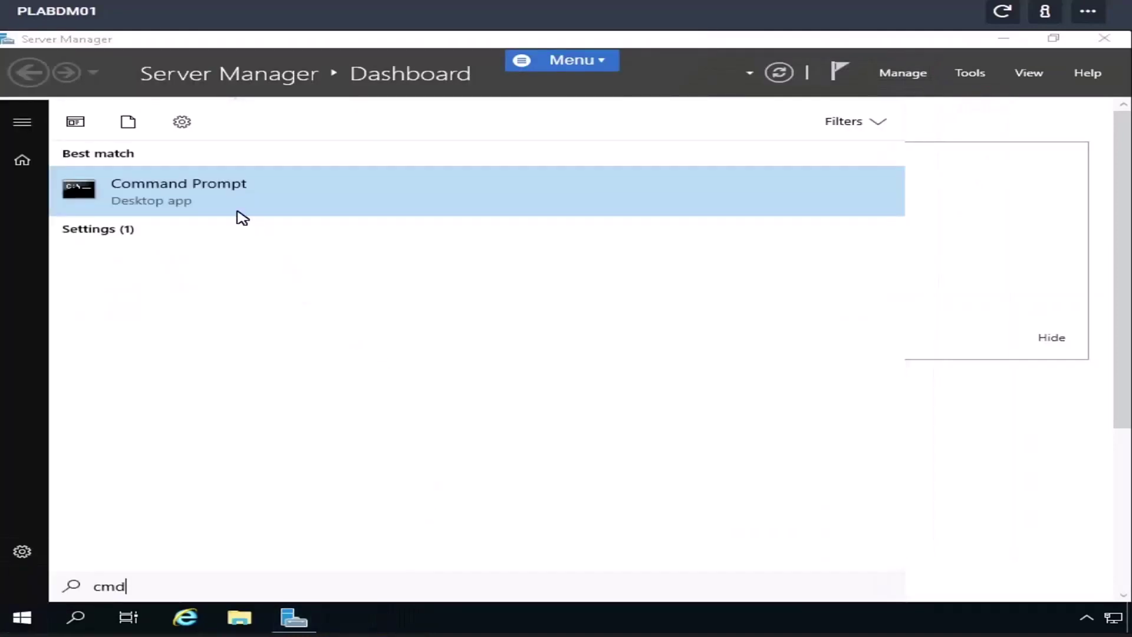
{"action": "key", "text": "Return"}
{"action": "type", "text": "n"}
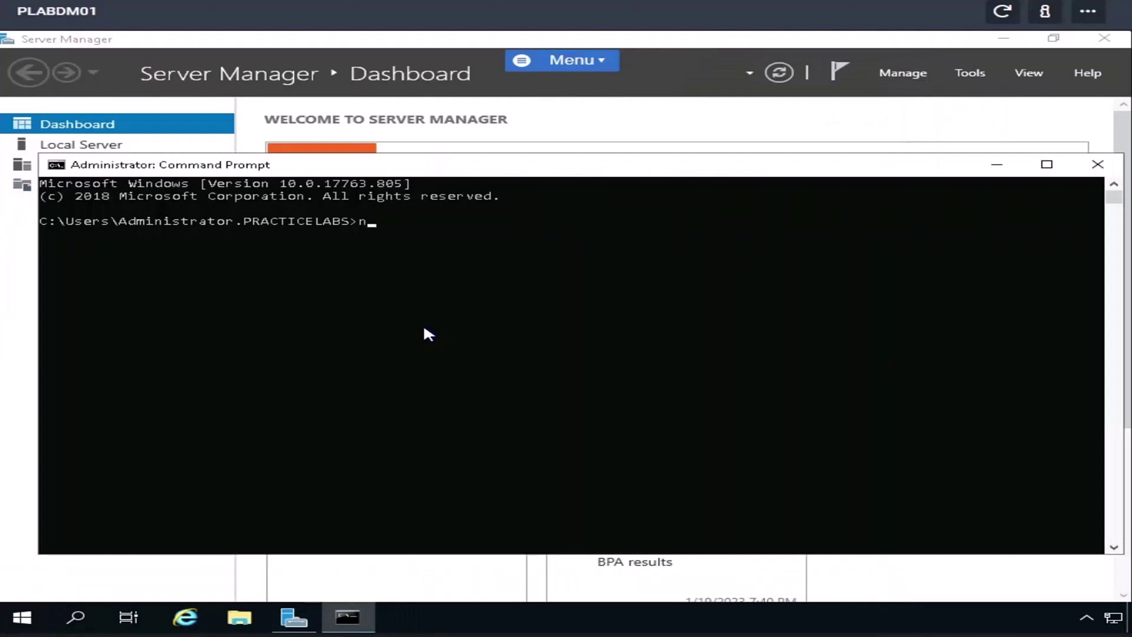
{"action": "type", "text": "etsh winhttp reset proxy"}
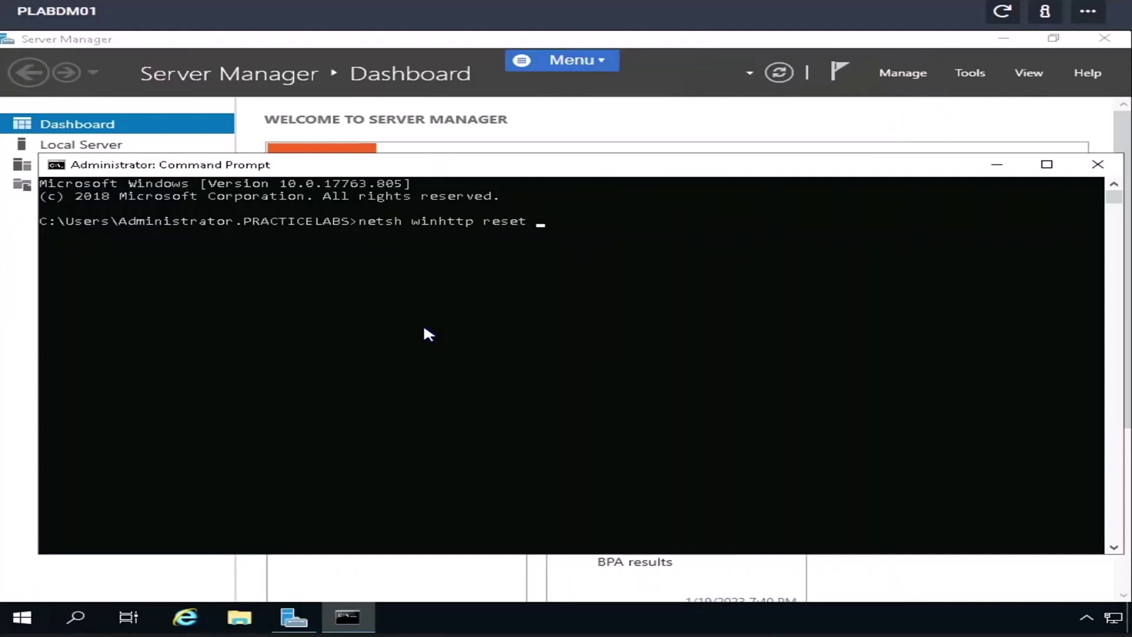
{"action": "key", "text": "Return"}
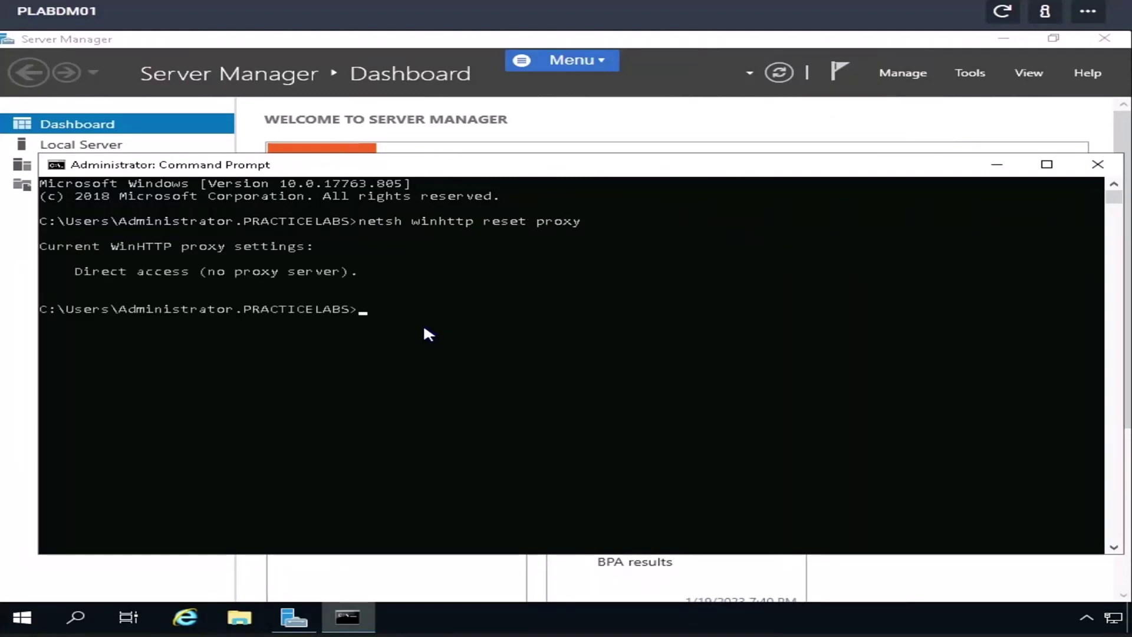
{"action": "left_click", "coordinate": [1098, 165]}
- Run Enable-PSRemoting in Windows PowerShell, then close the console
{"action": "left_click", "coordinate": [23, 616]}
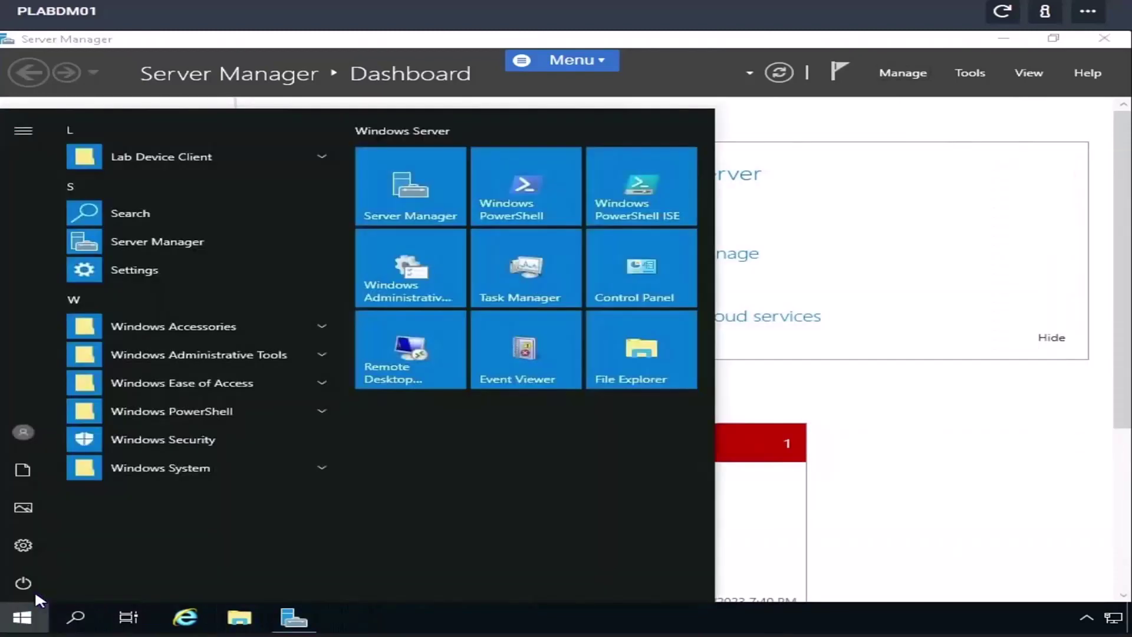
{"action": "type", "text": "power"}
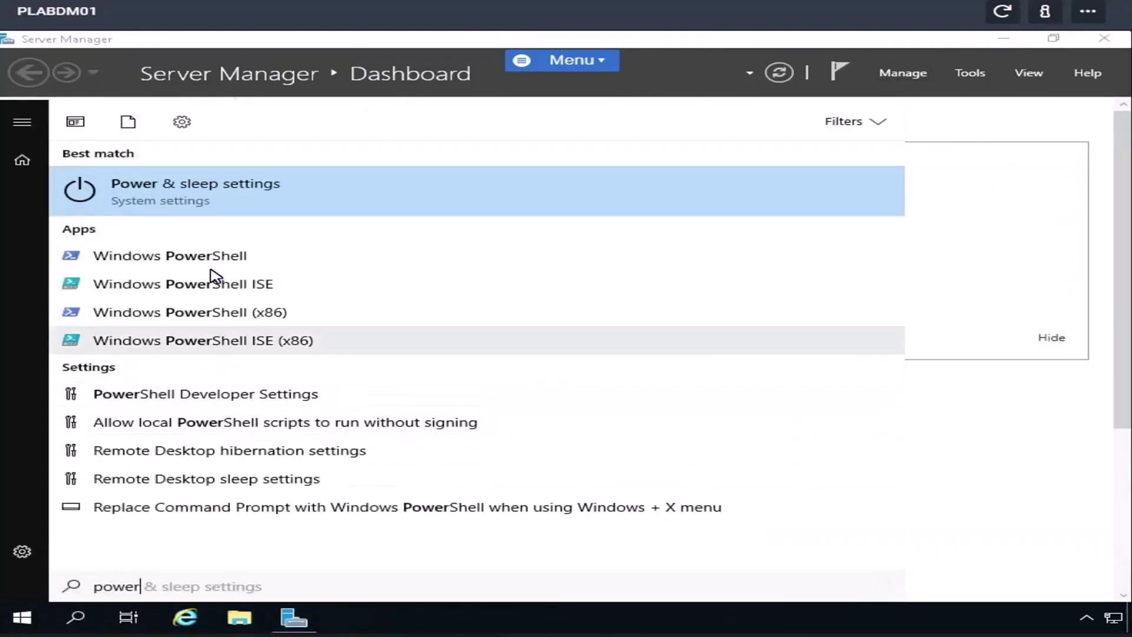
{"action": "left_click", "coordinate": [195, 257]}
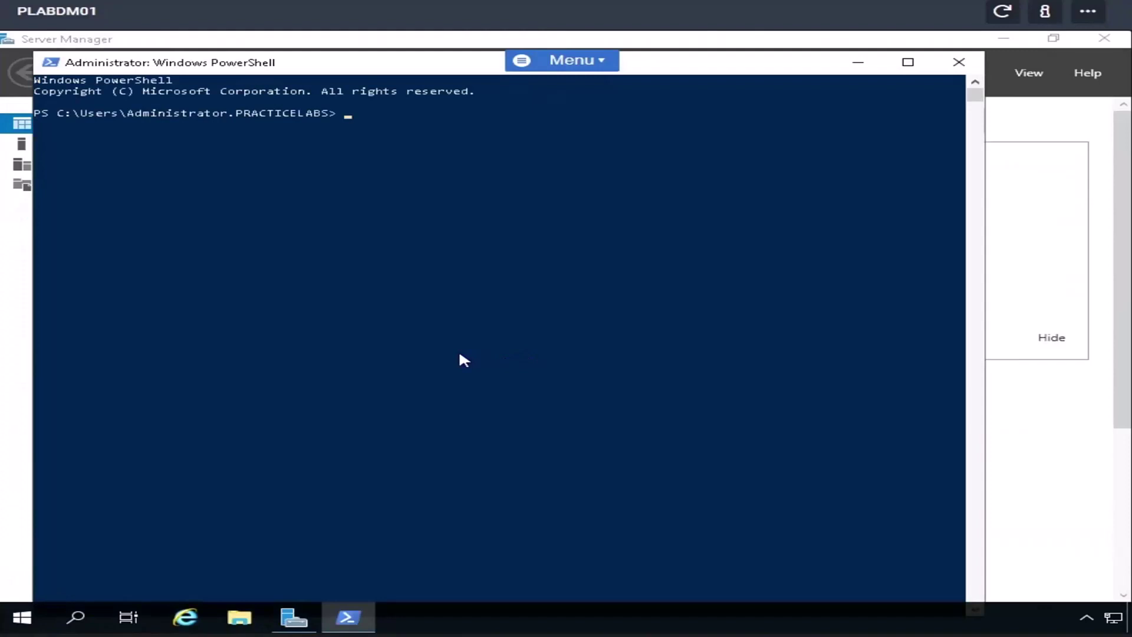
{"action": "type", "text": "enable-psremoting"}
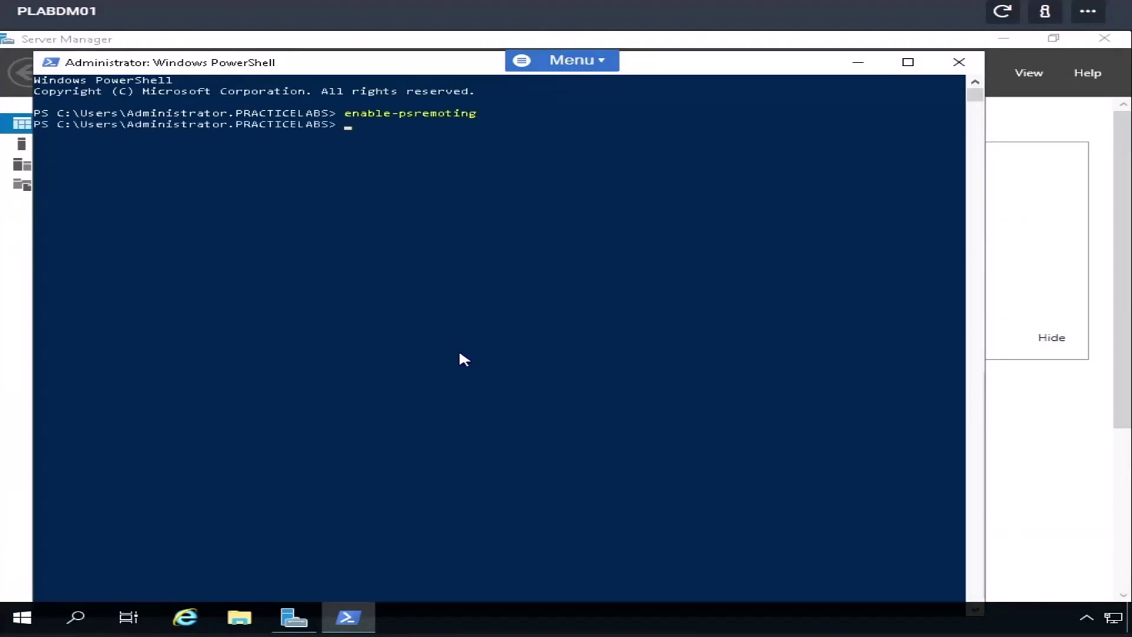
{"action": "left_click", "coordinate": [966, 64]}
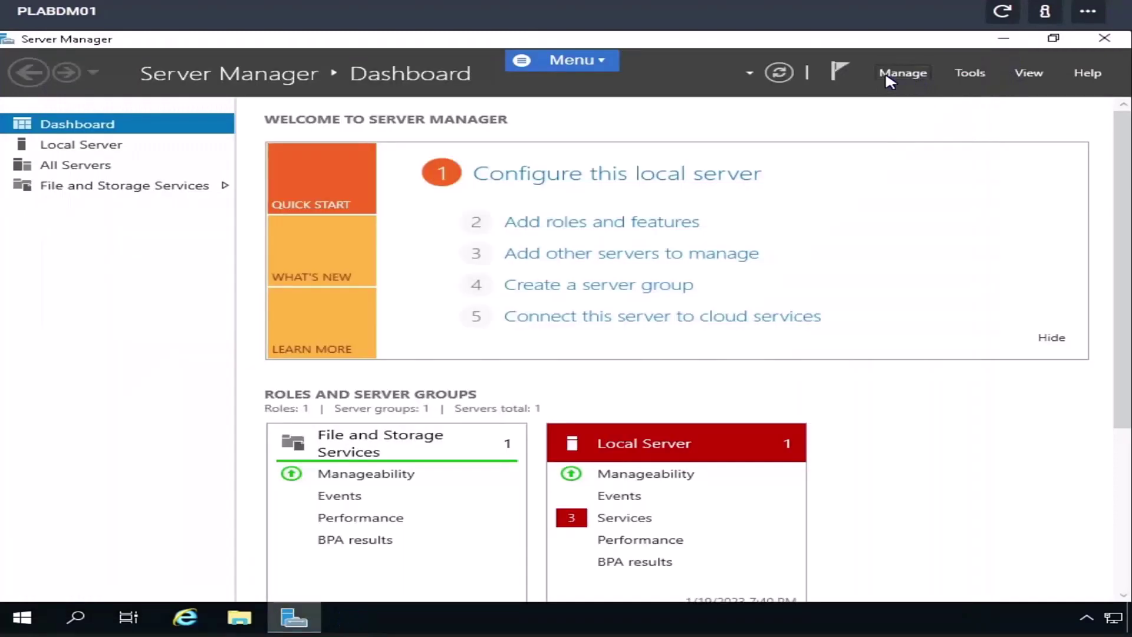
- Start Add Roles and Features and choose a Remote Desktop Services installation
{"action": "left_click", "coordinate": [889, 76]}
{"action": "left_click", "coordinate": [911, 93]}
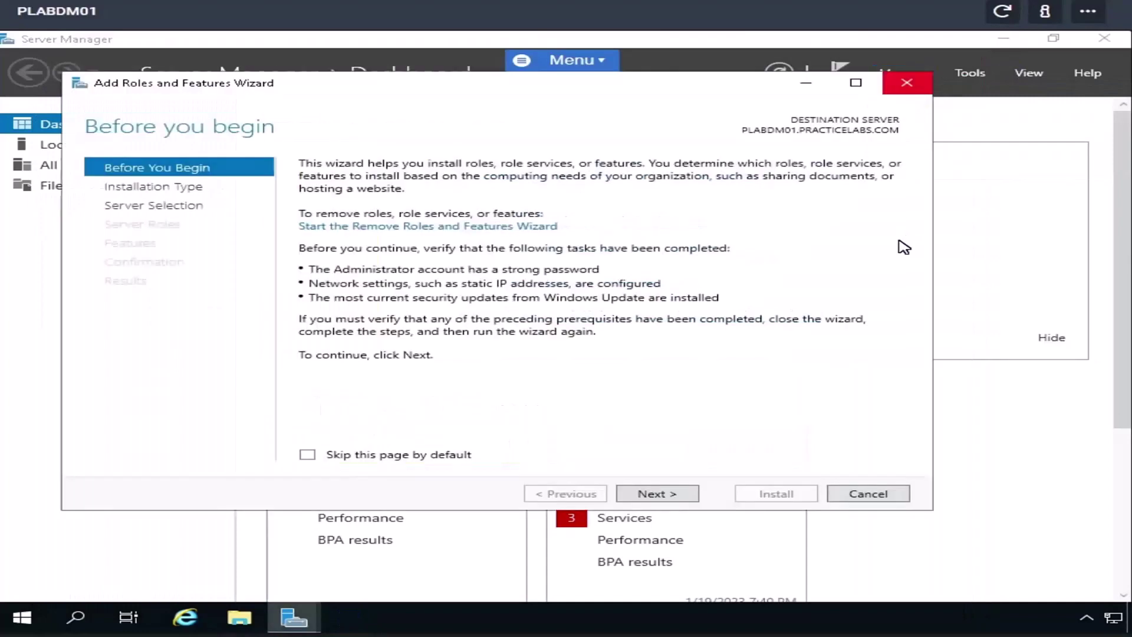
{"action": "left_click", "coordinate": [309, 458]}
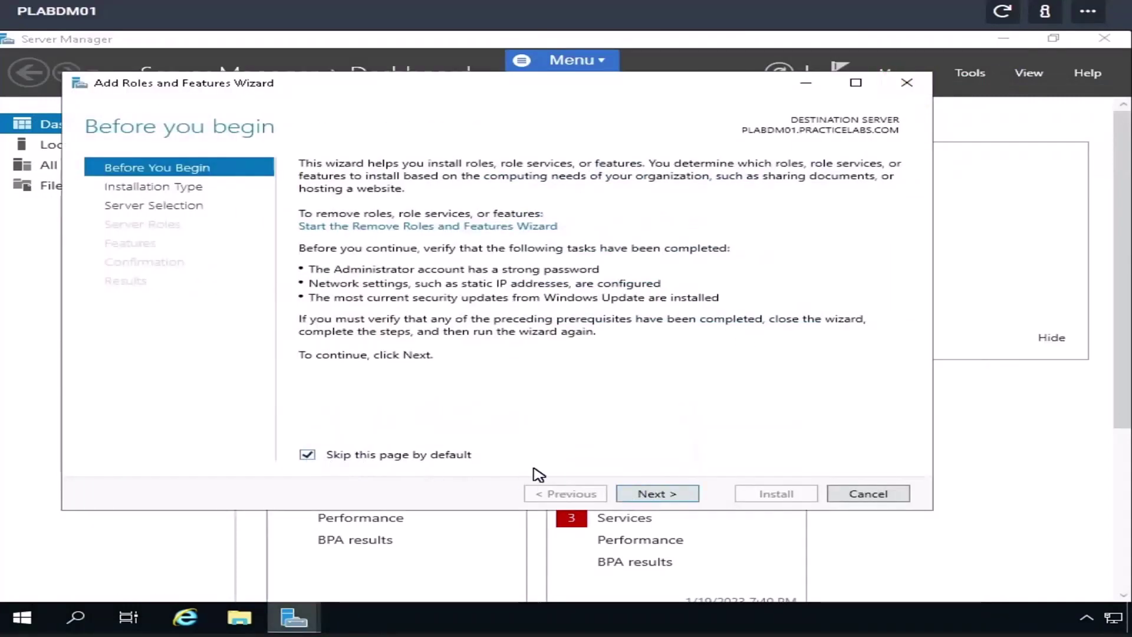
{"action": "left_click", "coordinate": [649, 501]}
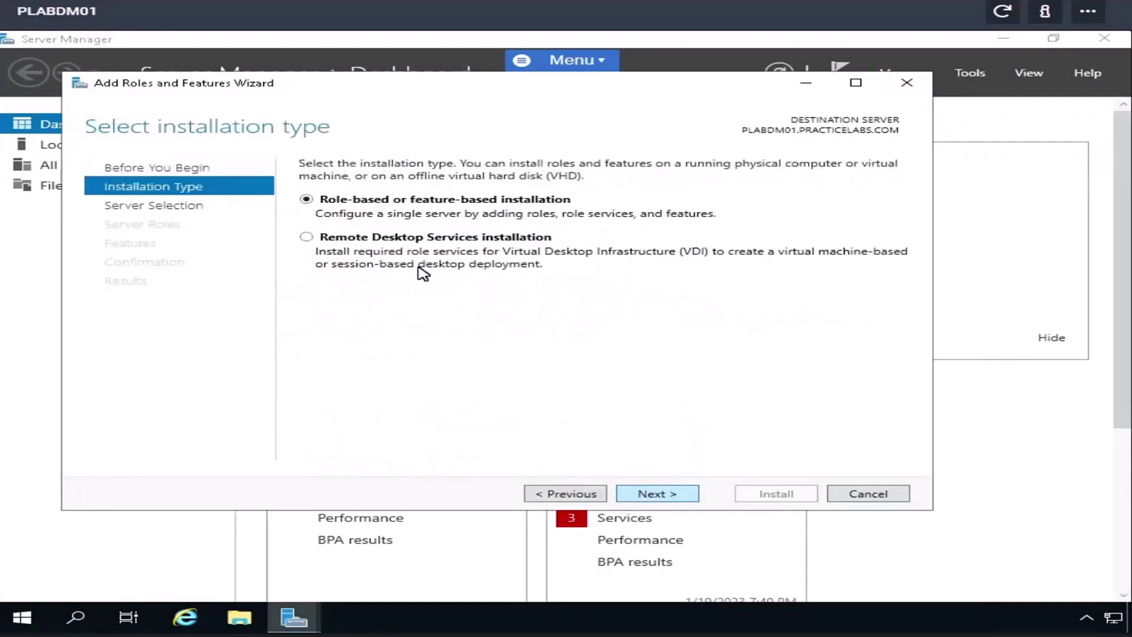
{"action": "left_click", "coordinate": [307, 238]}
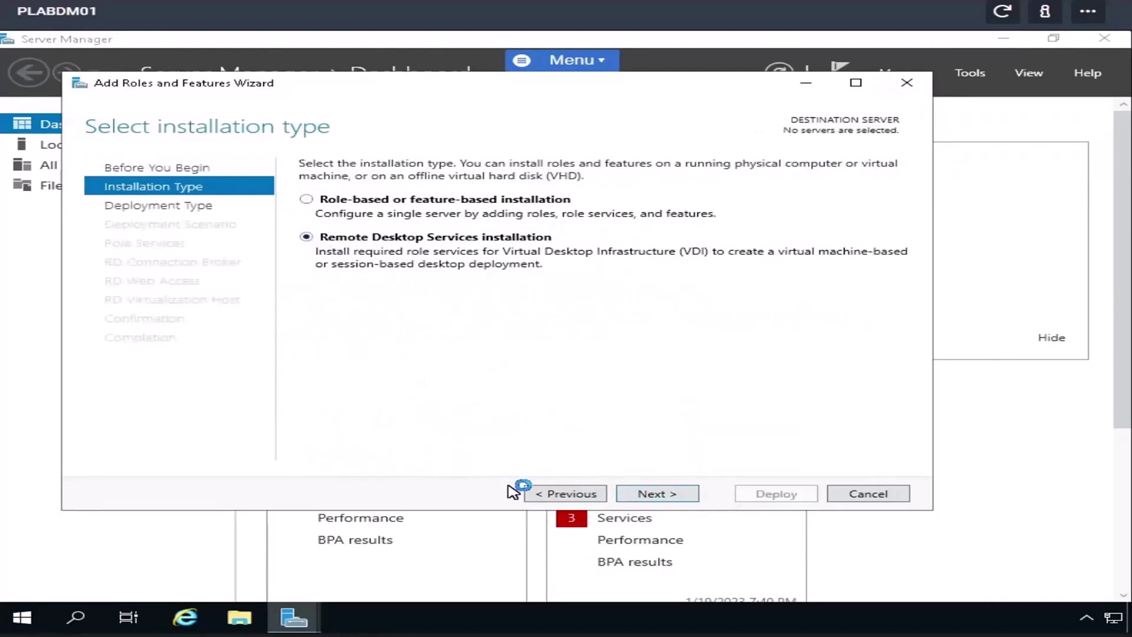
{"action": "left_click", "coordinate": [653, 502]}
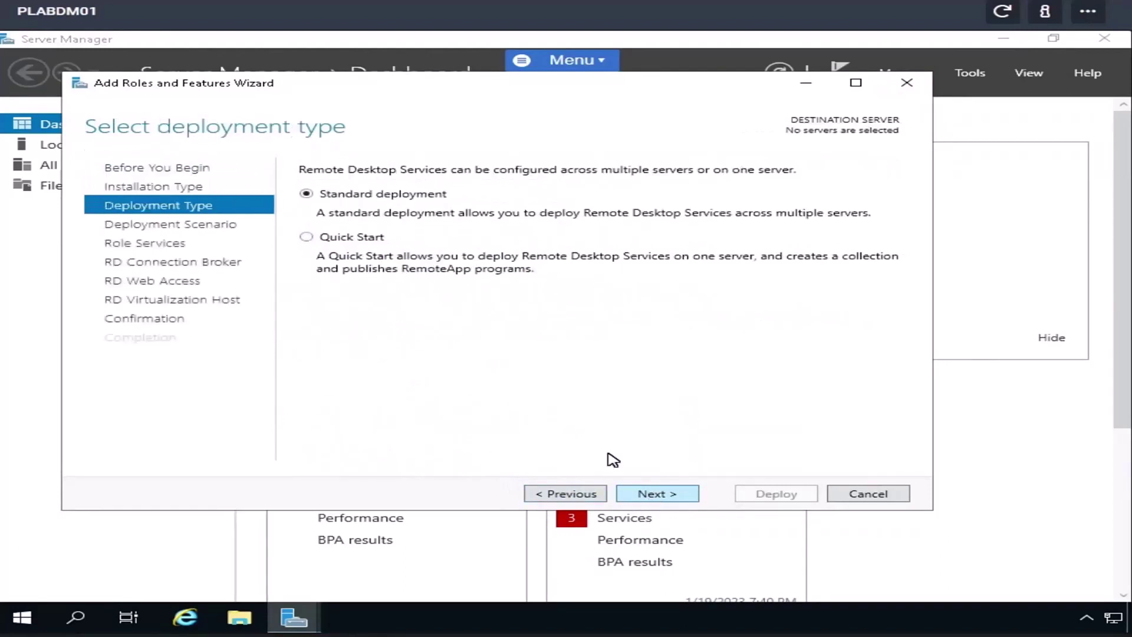
- Choose Quick Start, session-based desktop deployment on PLABDM01, and allow automatic restart
{"action": "left_click", "coordinate": [307, 239]}
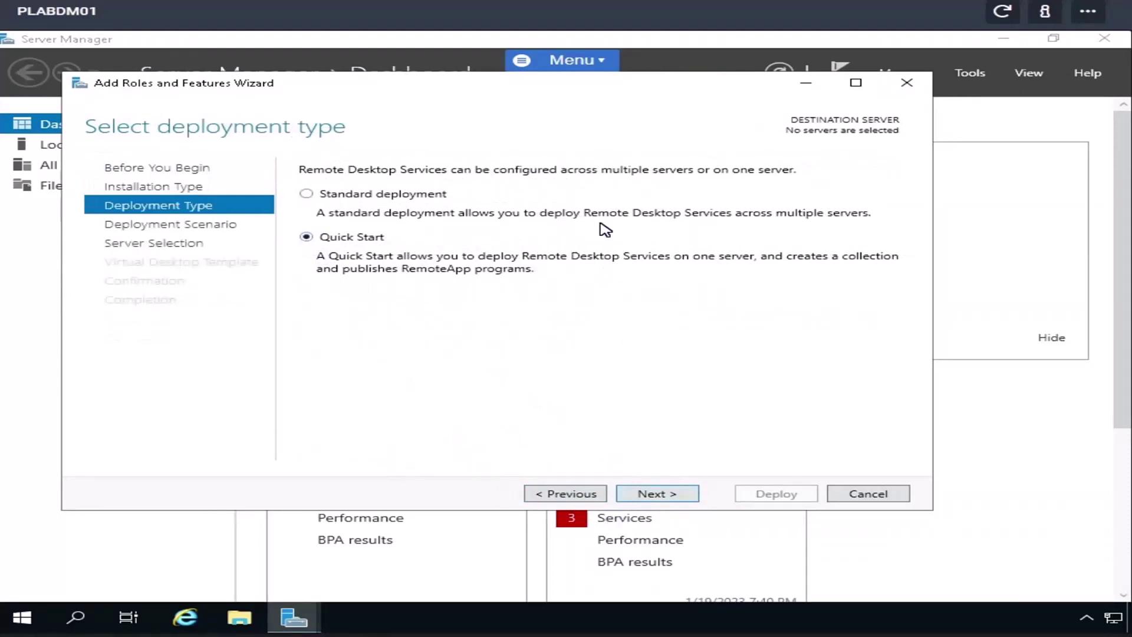
{"action": "left_click", "coordinate": [655, 495]}
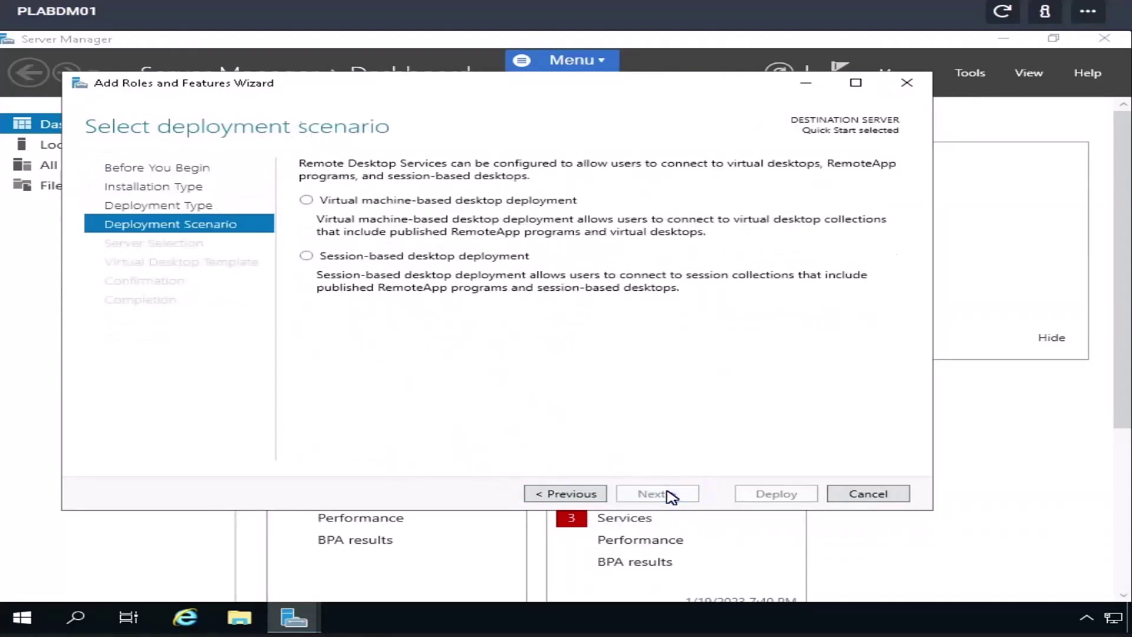
{"action": "left_click", "coordinate": [306, 256]}
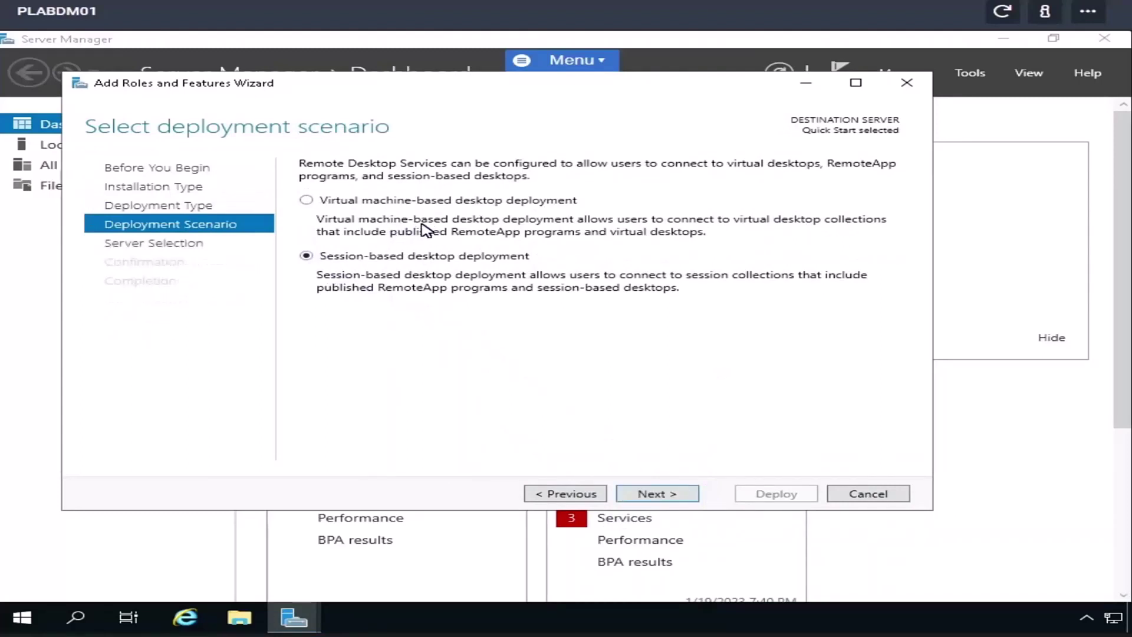
{"action": "left_click", "coordinate": [654, 496]}
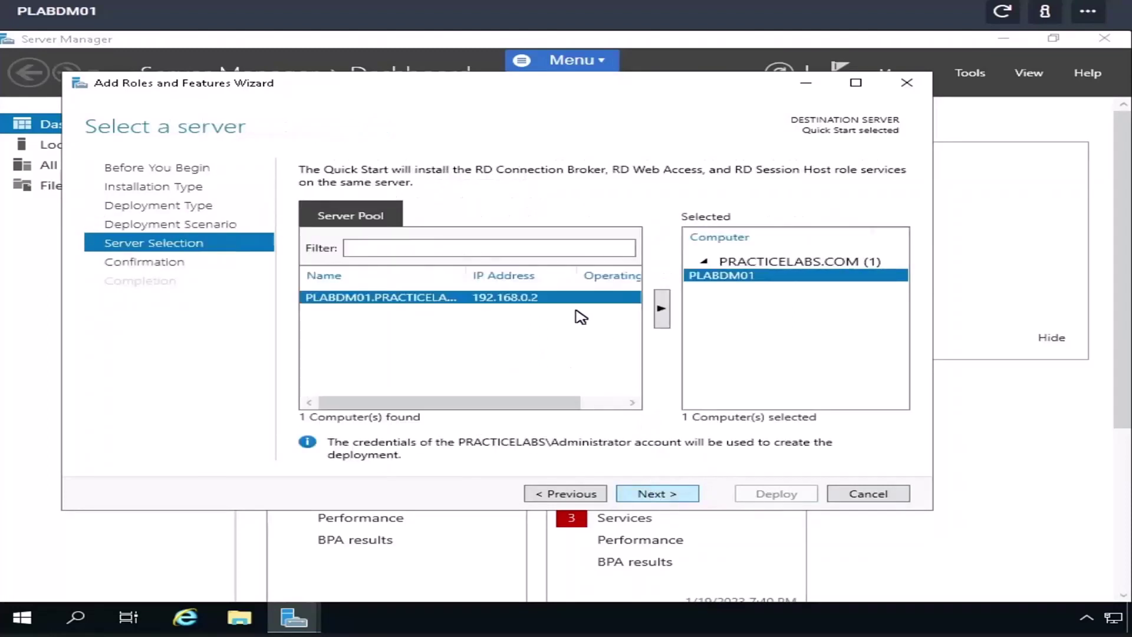
{"action": "left_click", "coordinate": [649, 498]}
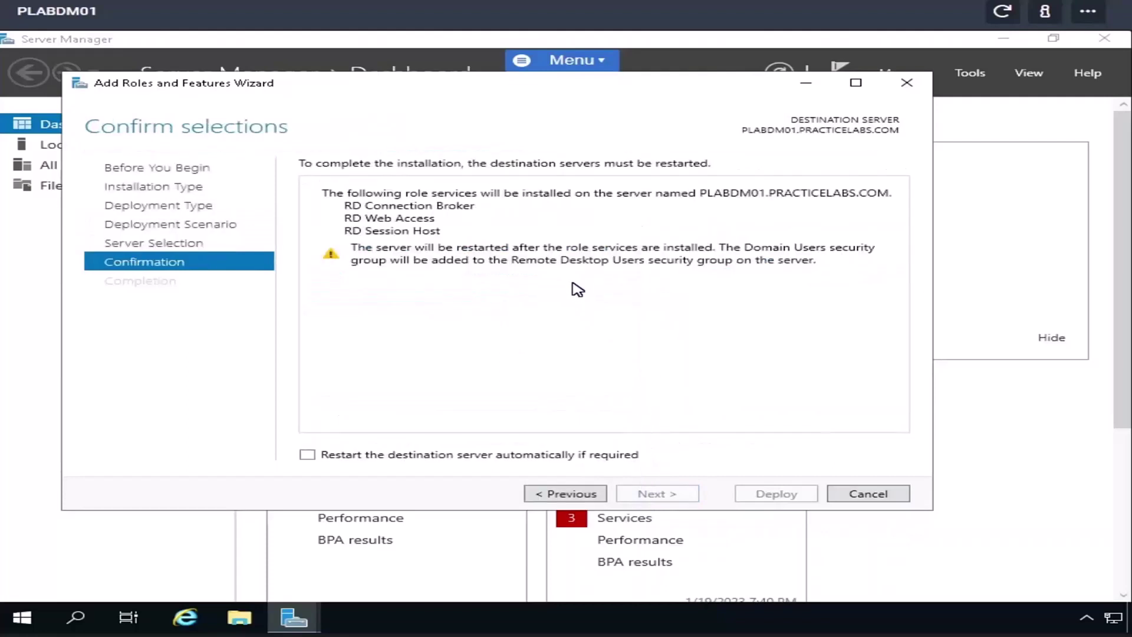
{"action": "left_click", "coordinate": [308, 455]}
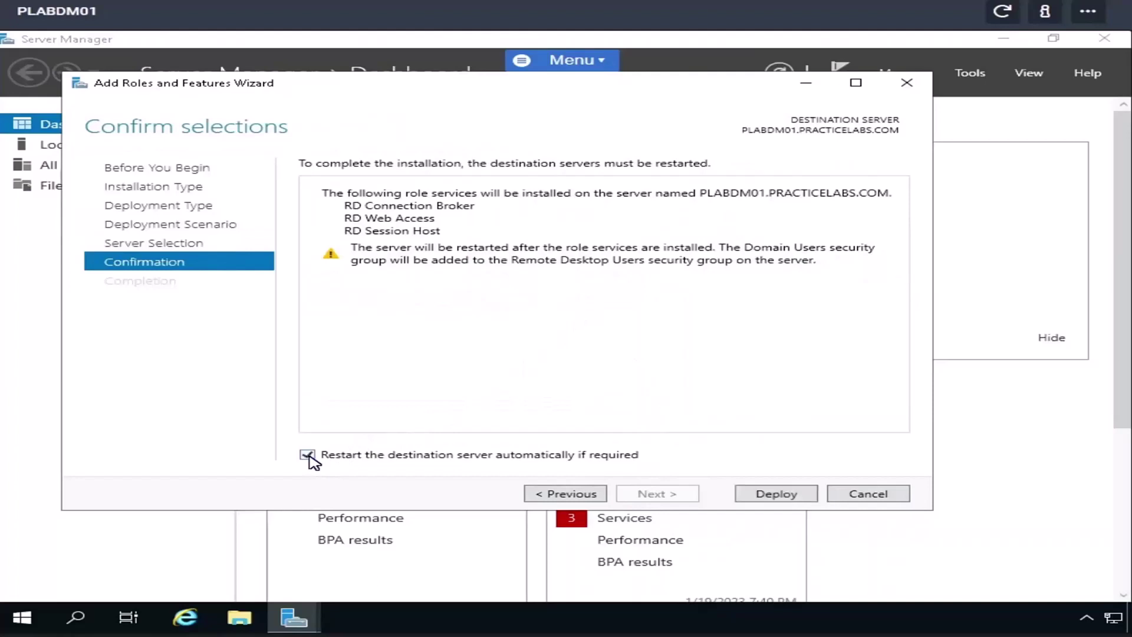
- Deploy the Quick Start Remote Desktop Services role services and let the server restart
{"action": "left_click", "coordinate": [786, 499]}
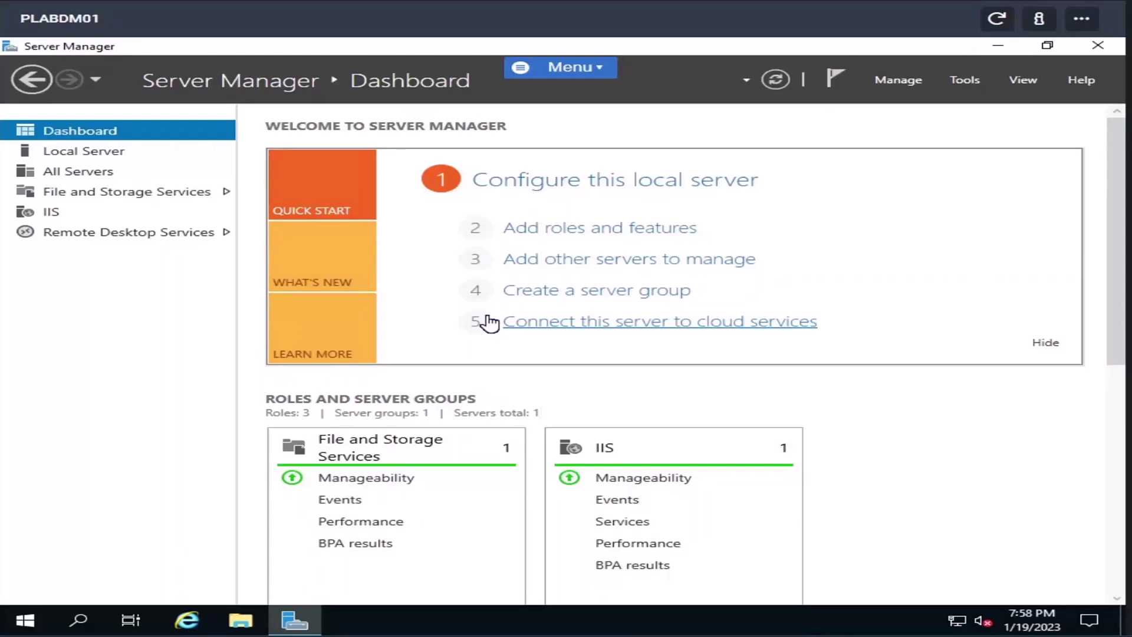
{"action": "left_click", "coordinate": [241, 620]}
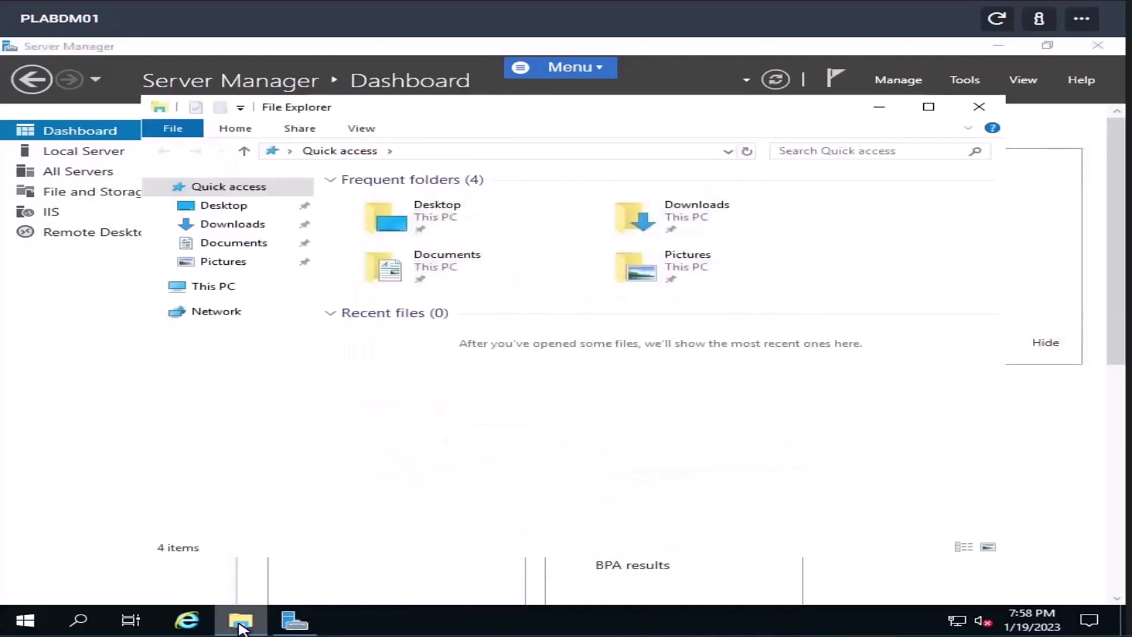
{"action": "right_click", "coordinate": [206, 284]}
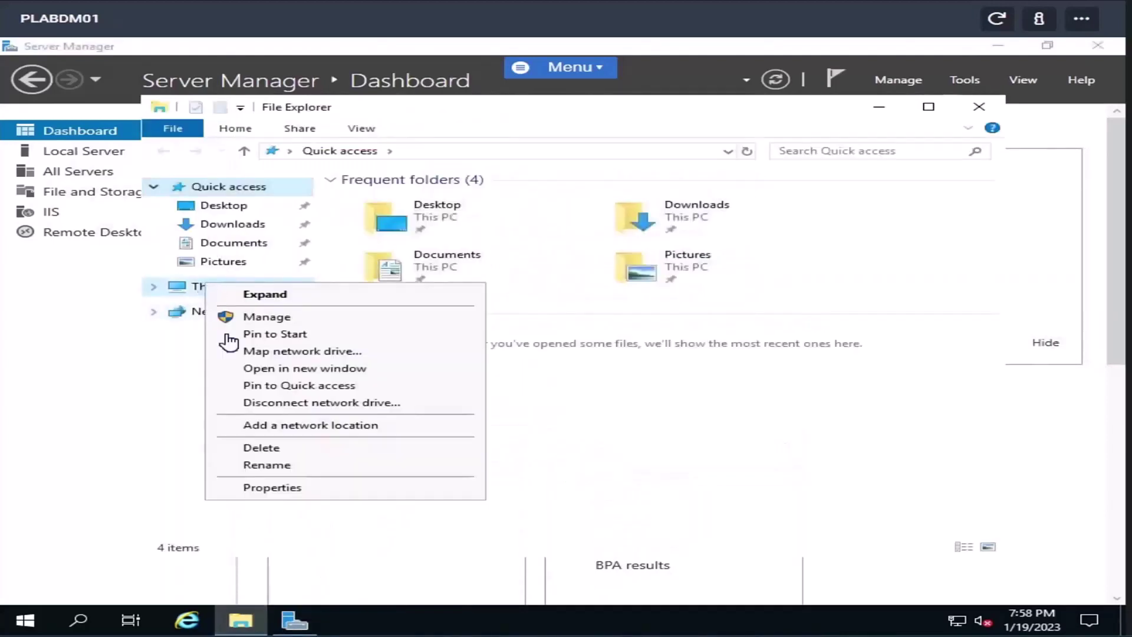
{"action": "left_click", "coordinate": [263, 488]}
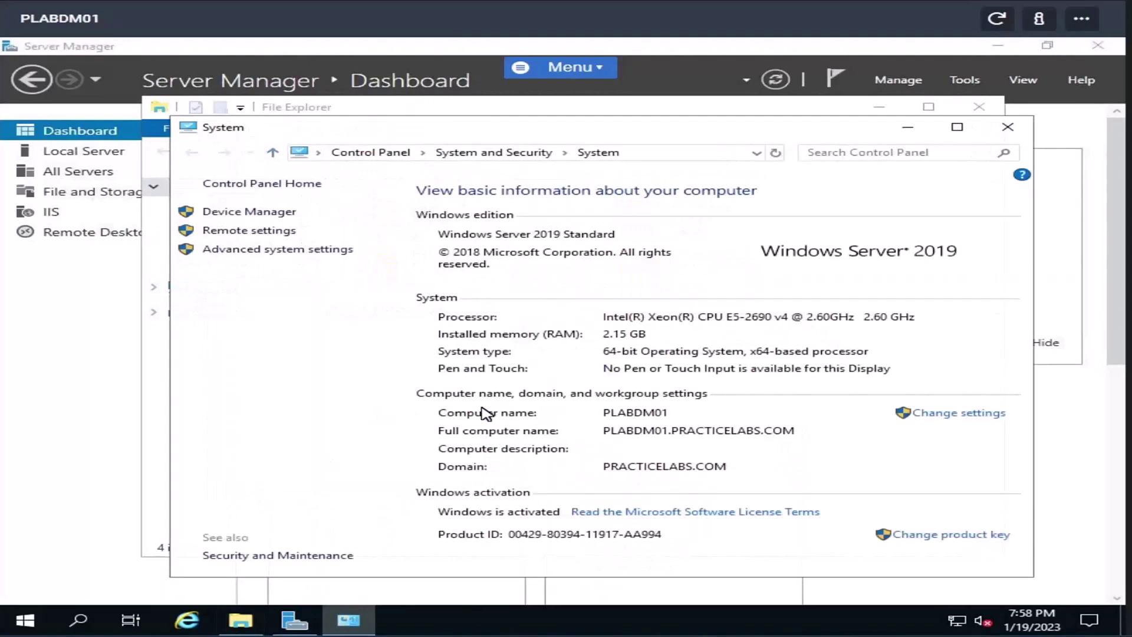
{"action": "left_click", "coordinate": [255, 254]}
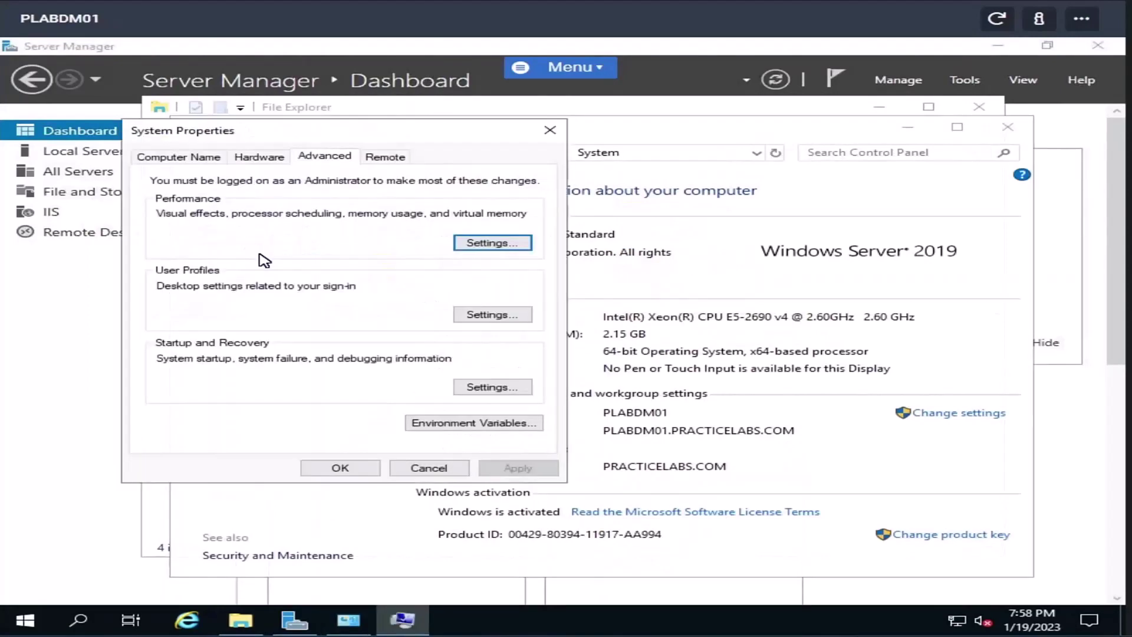
{"action": "left_click", "coordinate": [380, 159]}
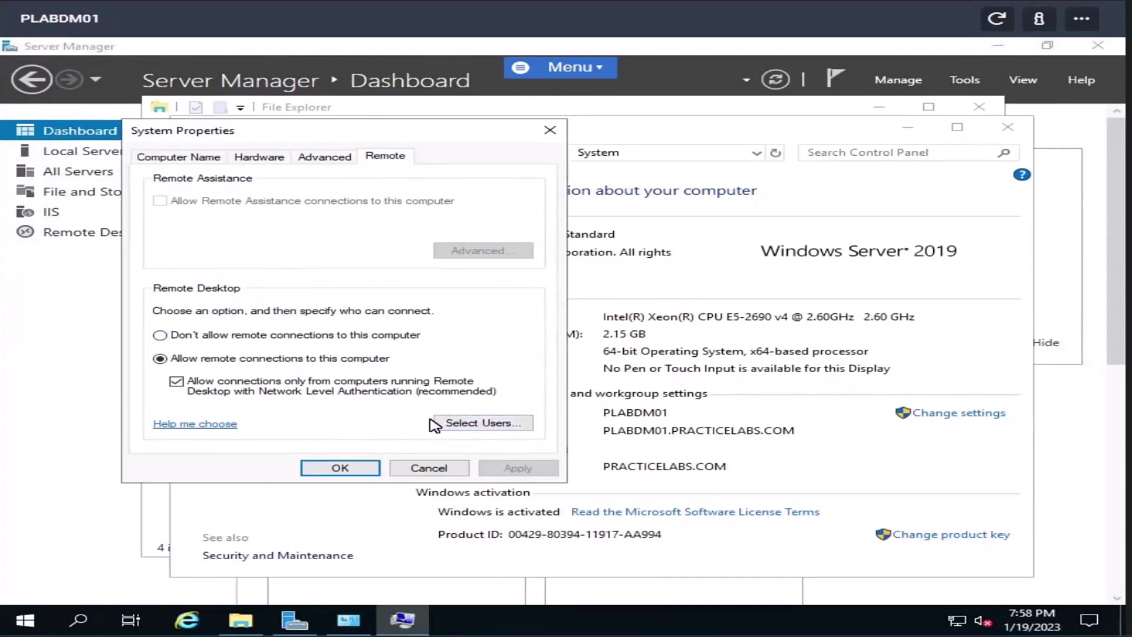
{"action": "left_click", "coordinate": [479, 423]}
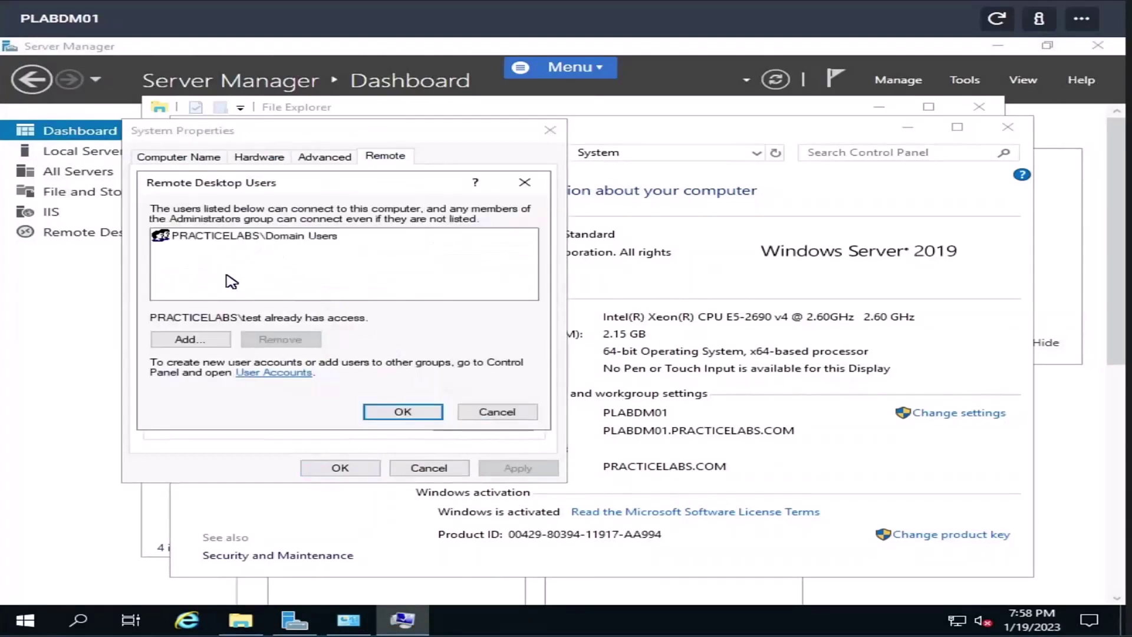
{"action": "left_click", "coordinate": [492, 416]}
{"action": "left_click", "coordinate": [456, 470]}
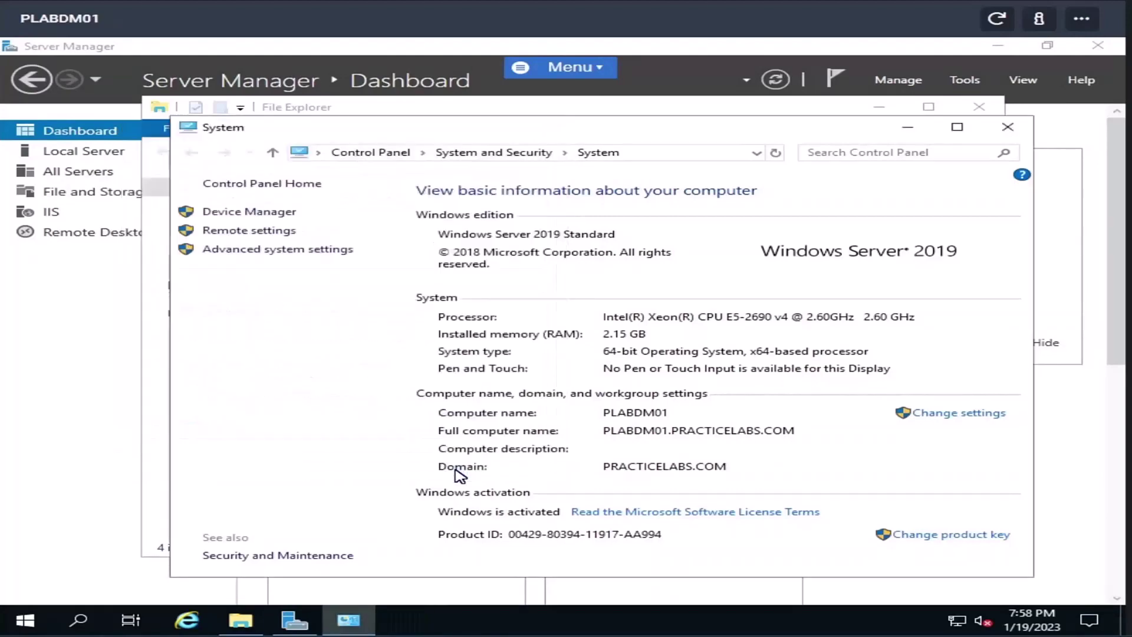
{"action": "left_click", "coordinate": [1010, 129]}
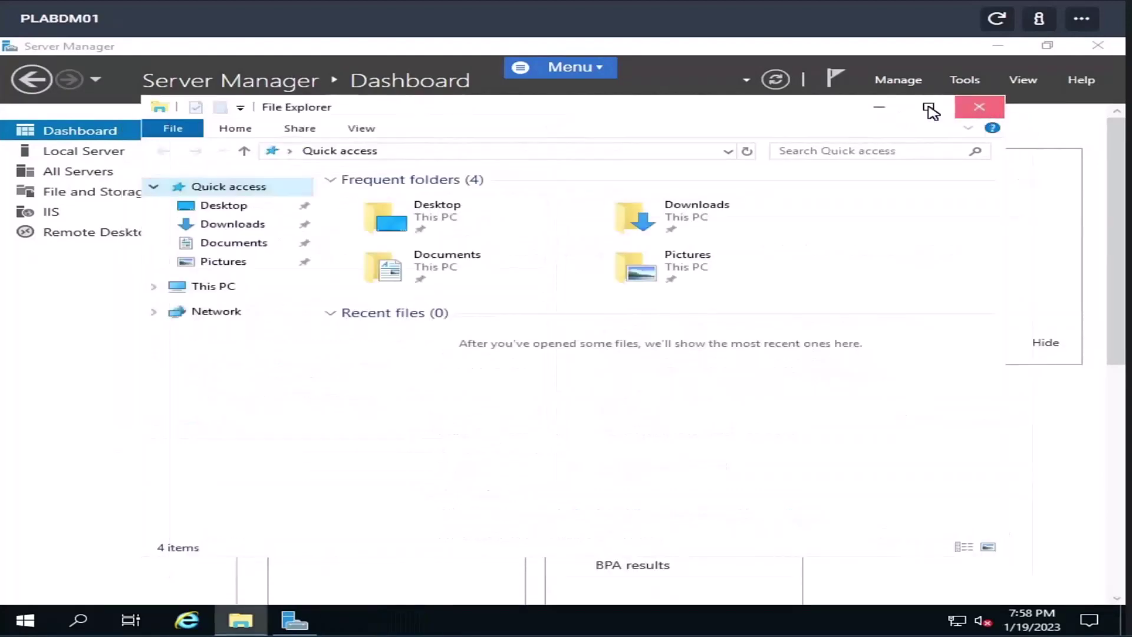
{"action": "left_click", "coordinate": [979, 106]}
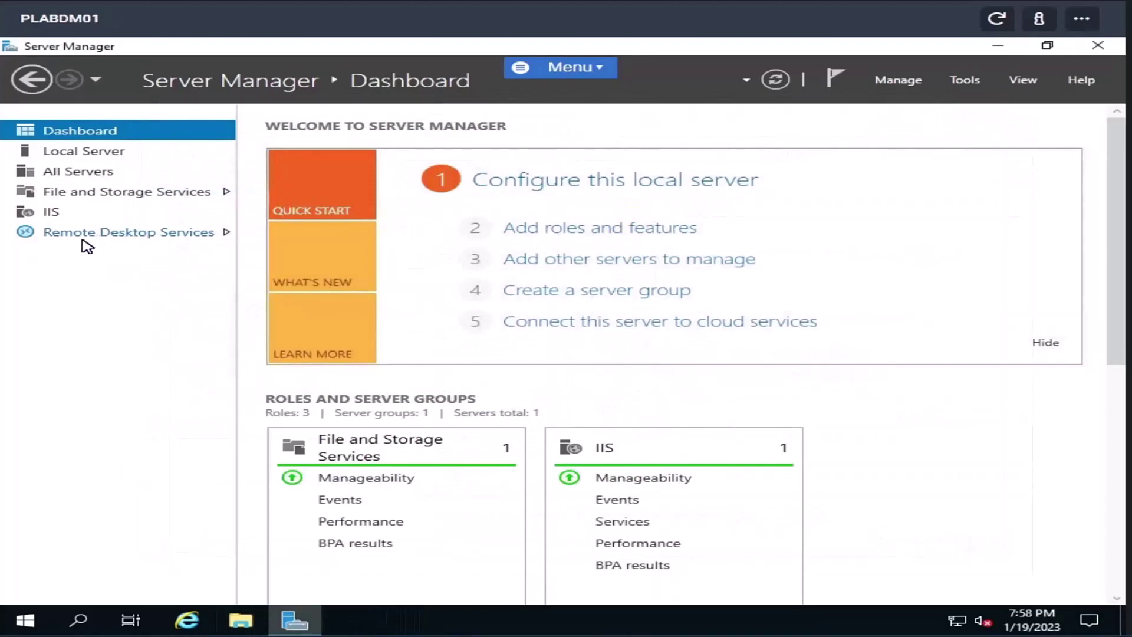
- Show the Remote Desktop Services Overview with its RD Web Access and RD Connection Broker diagram
{"action": "left_click", "coordinate": [86, 240]}
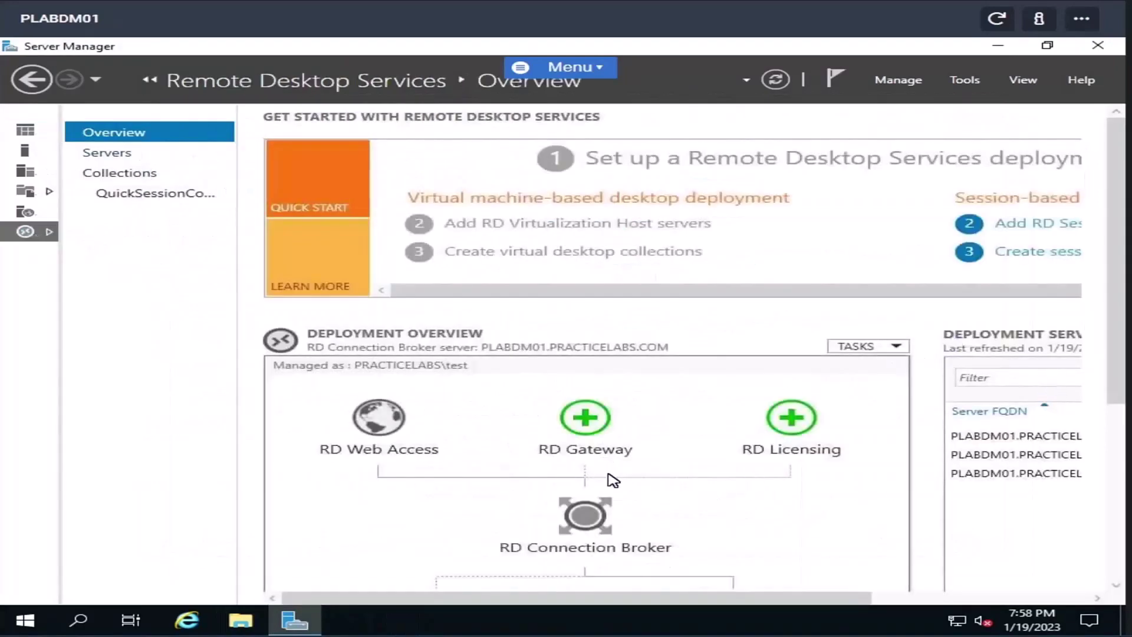
{"action": "scroll", "coordinate": [612, 367], "scroll_direction": "down", "scroll_amount": 1}
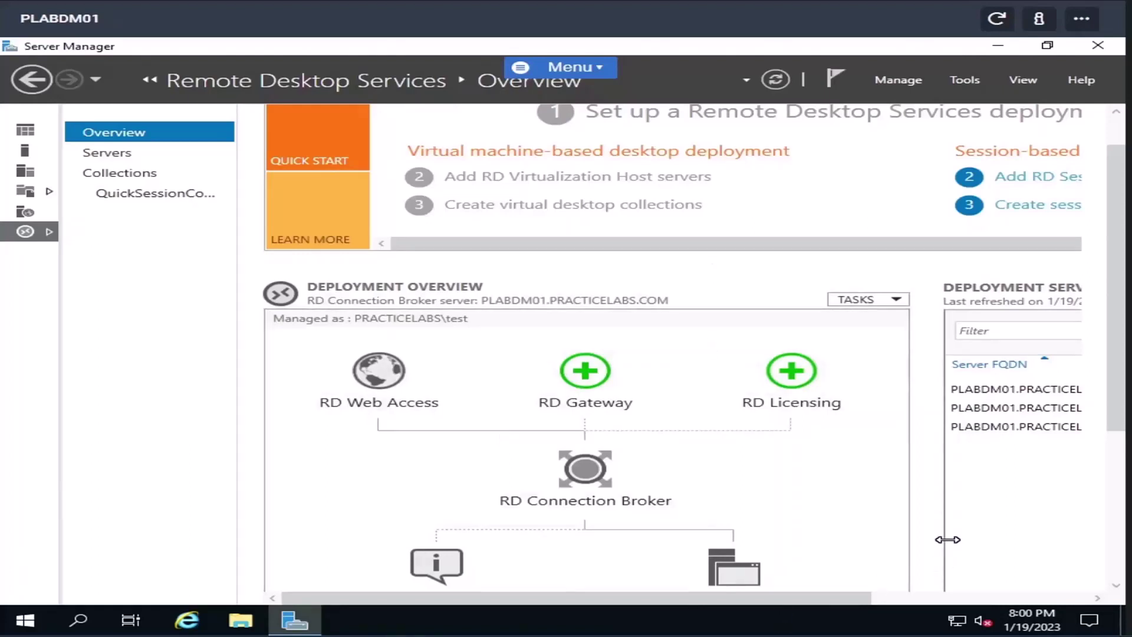
- Check the RD Connection Broker options, then bring up the Deployment Overview TASKS menu
{"action": "scroll", "coordinate": [1120, 475], "scroll_direction": "down", "scroll_amount": 1}
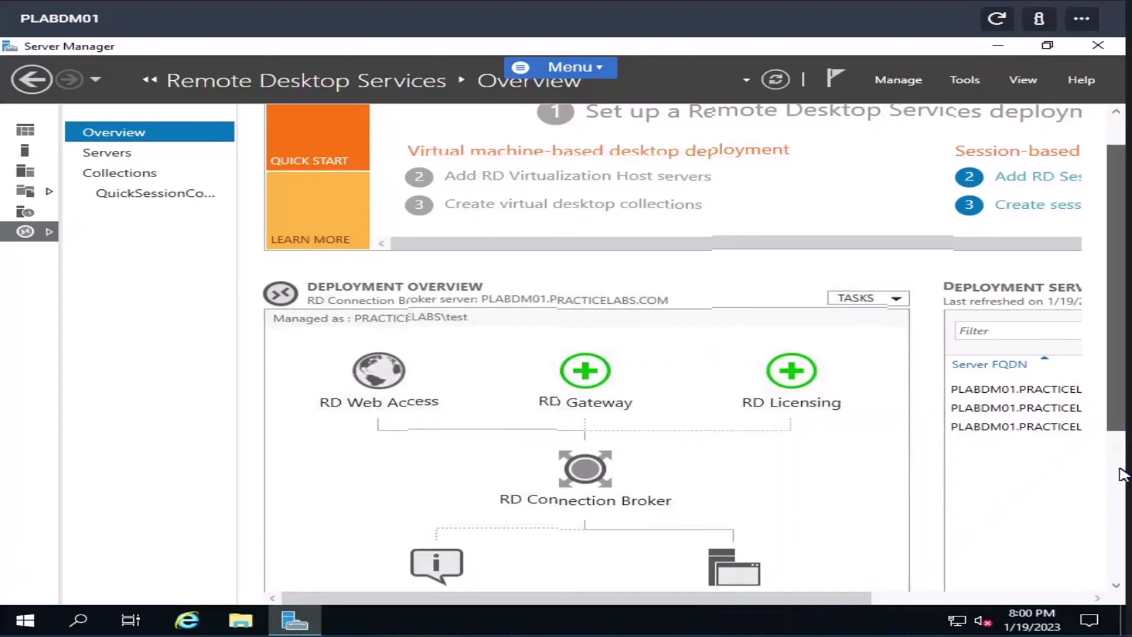
{"action": "scroll", "coordinate": [1119, 493], "scroll_direction": "down", "scroll_amount": 3}
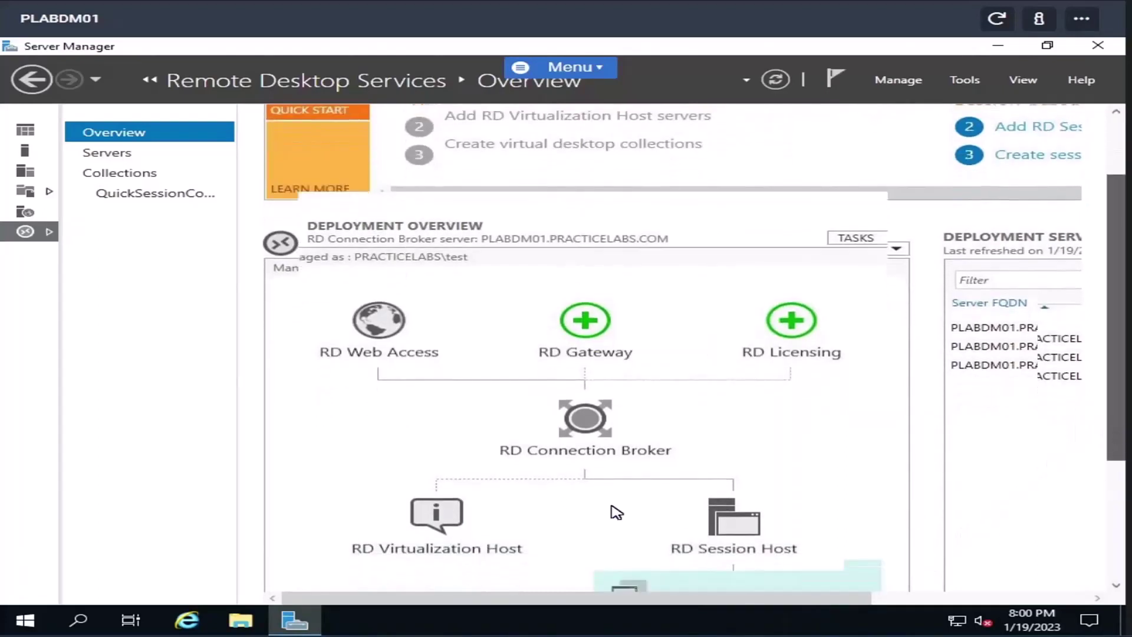
{"action": "scroll", "coordinate": [741, 490], "scroll_direction": "down", "scroll_amount": 2}
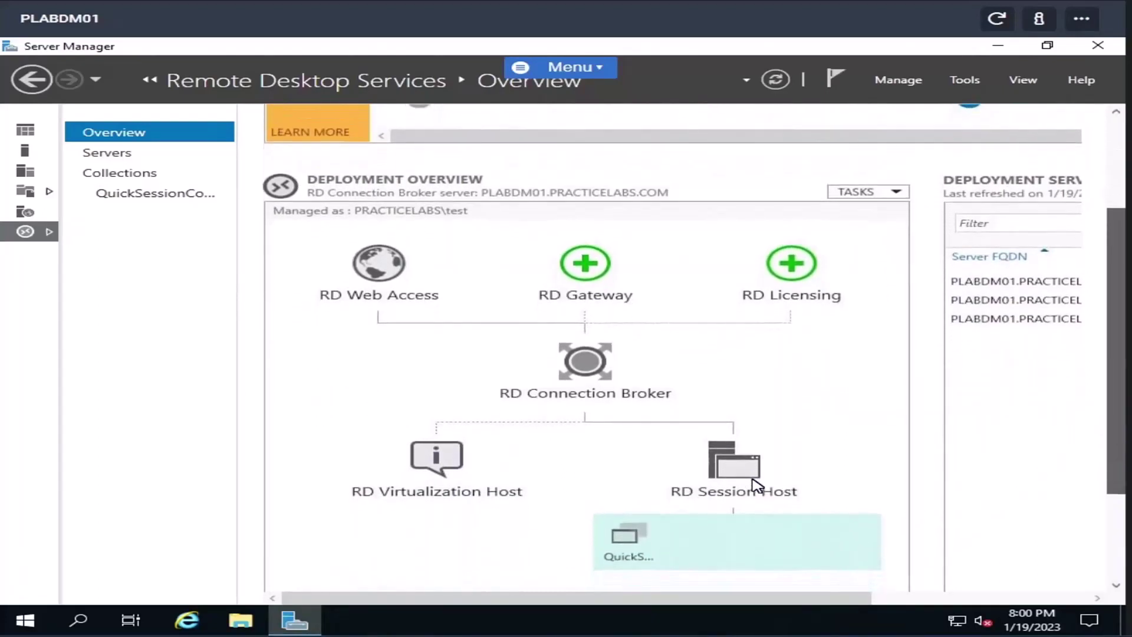
{"action": "right_click", "coordinate": [587, 362]}
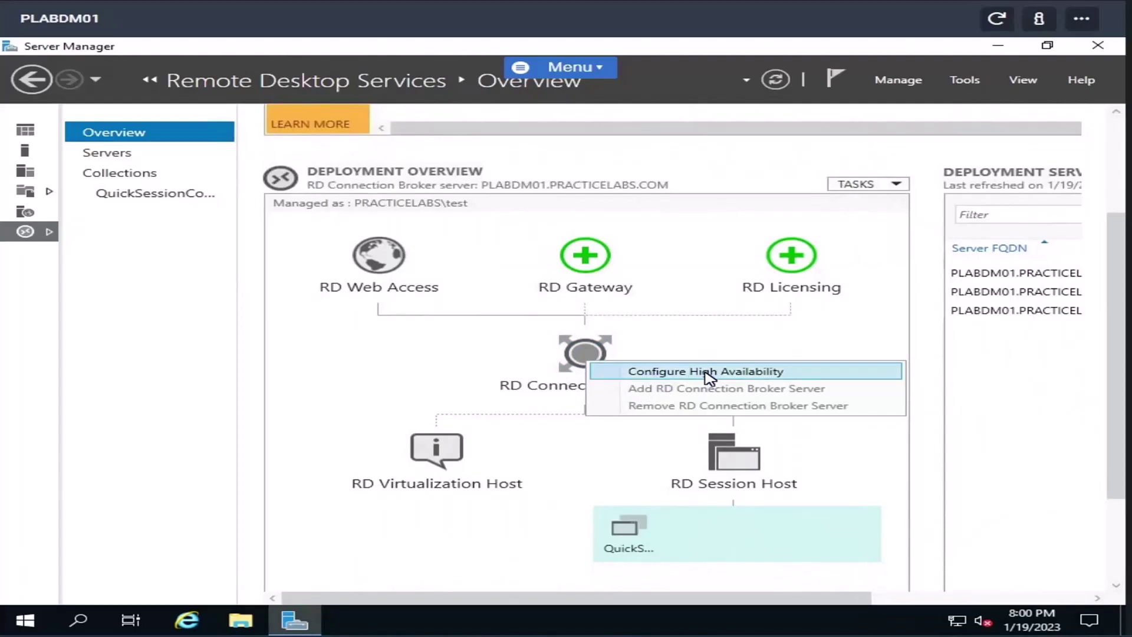
{"action": "scroll", "coordinate": [627, 319], "scroll_direction": "down", "scroll_amount": 3}
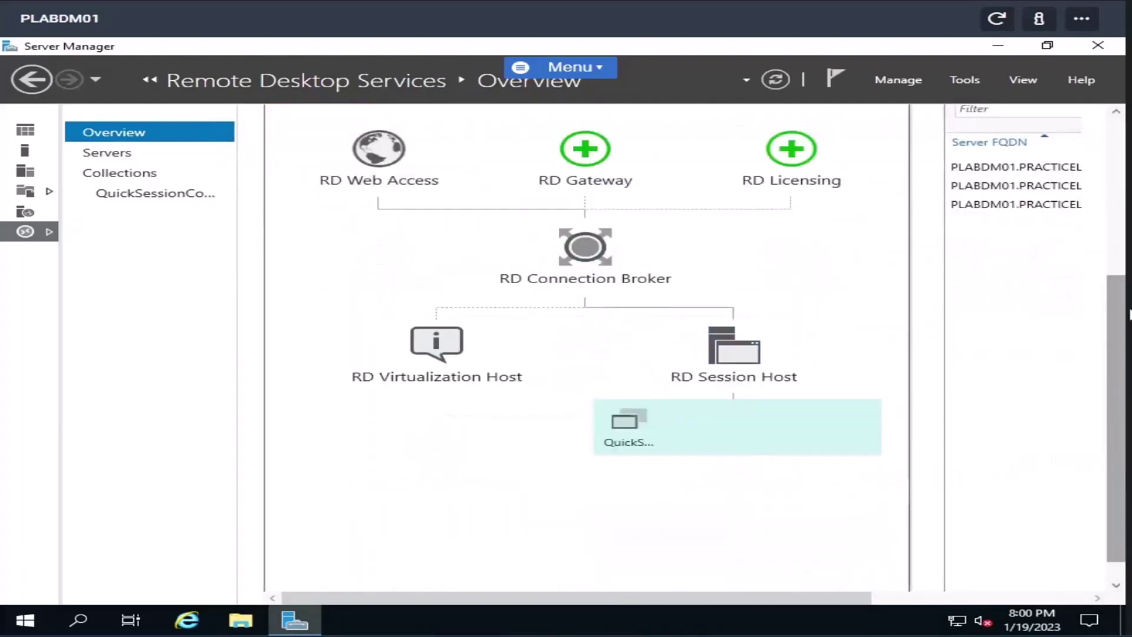
{"action": "left_click_drag", "start_coordinate": [1114, 465], "coordinate": [1113, 151]}
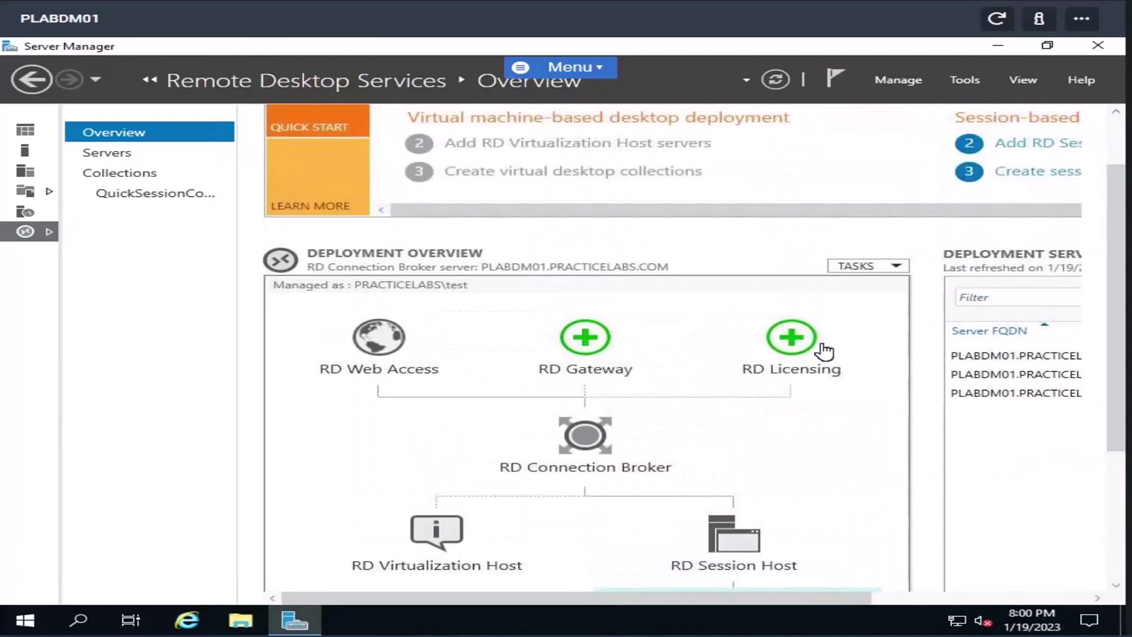
{"action": "left_click", "coordinate": [862, 266]}
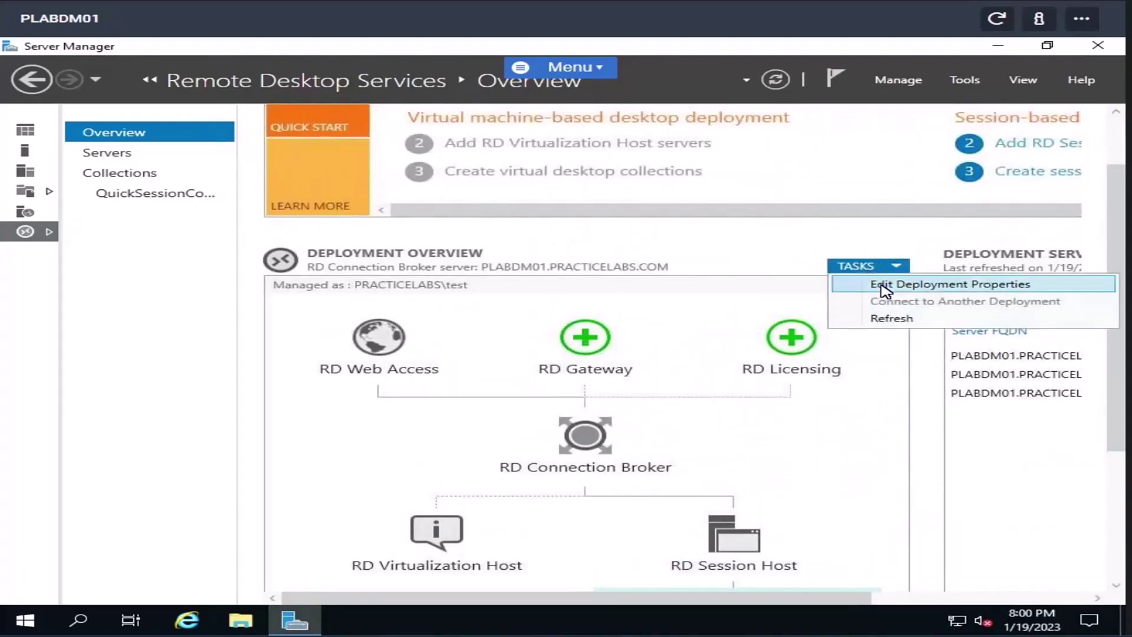
- Review the Licensing, Web Access and certificate deployment properties, then launch the RdWeb URL in Internet Explorer
{"action": "left_click", "coordinate": [885, 288]}
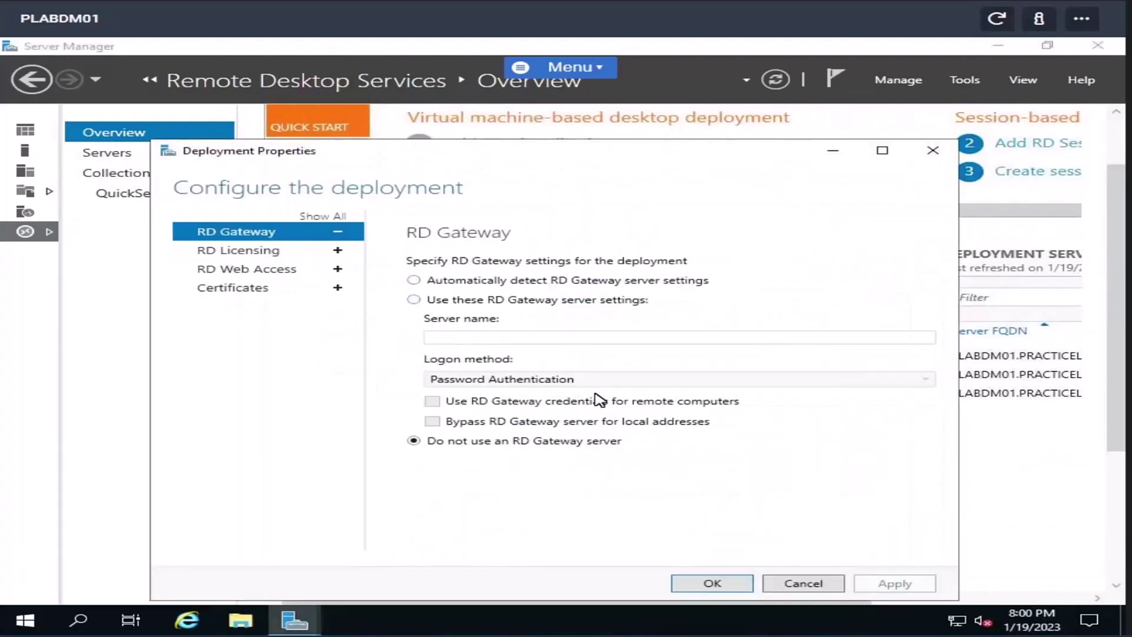
{"action": "left_click", "coordinate": [262, 255]}
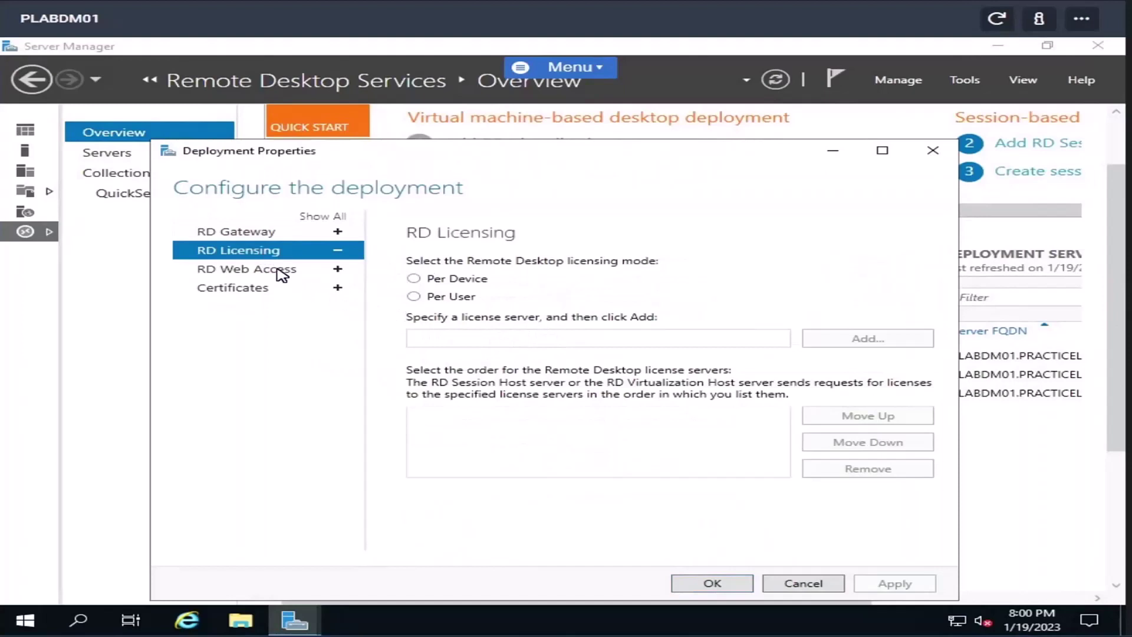
{"action": "left_click", "coordinate": [281, 273]}
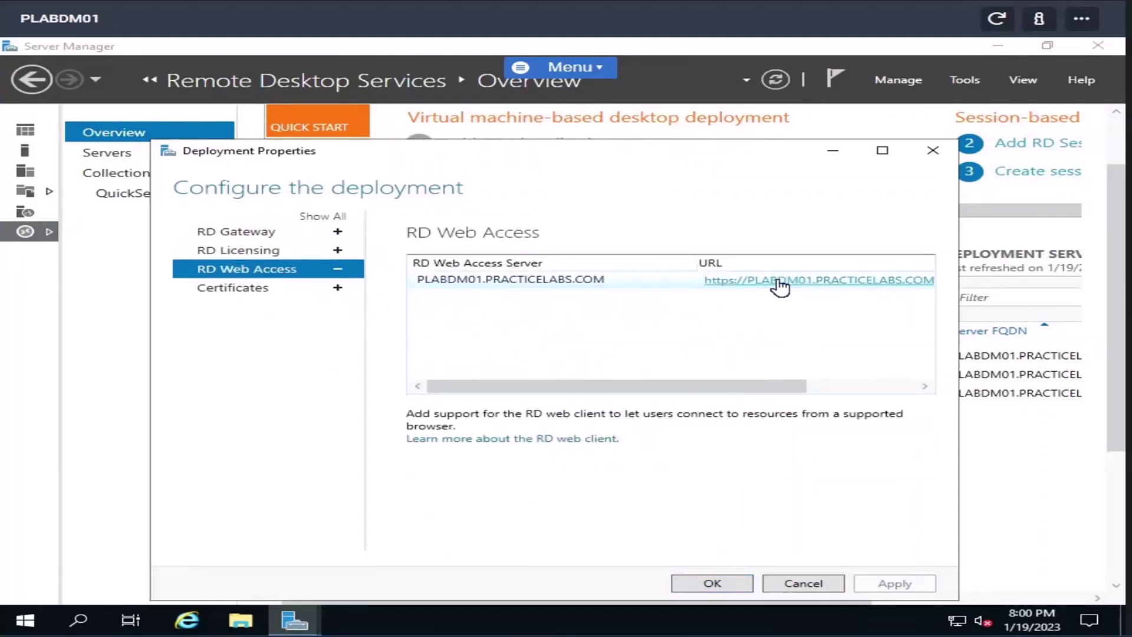
{"action": "left_click", "coordinate": [230, 291]}
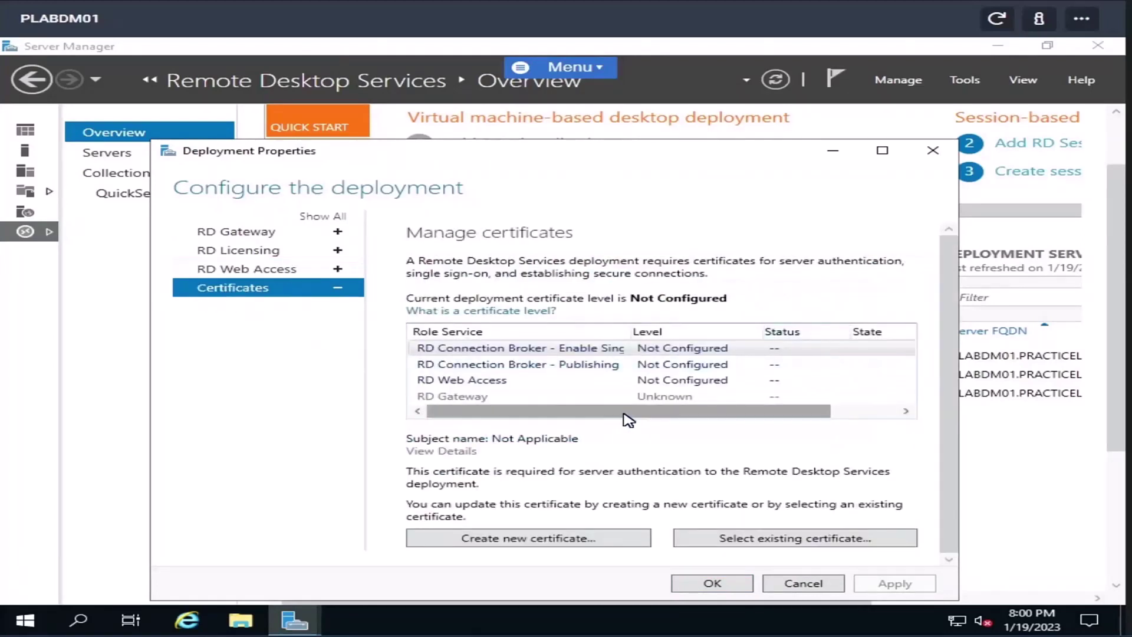
{"action": "left_click_drag", "start_coordinate": [627, 416], "coordinate": [472, 423]}
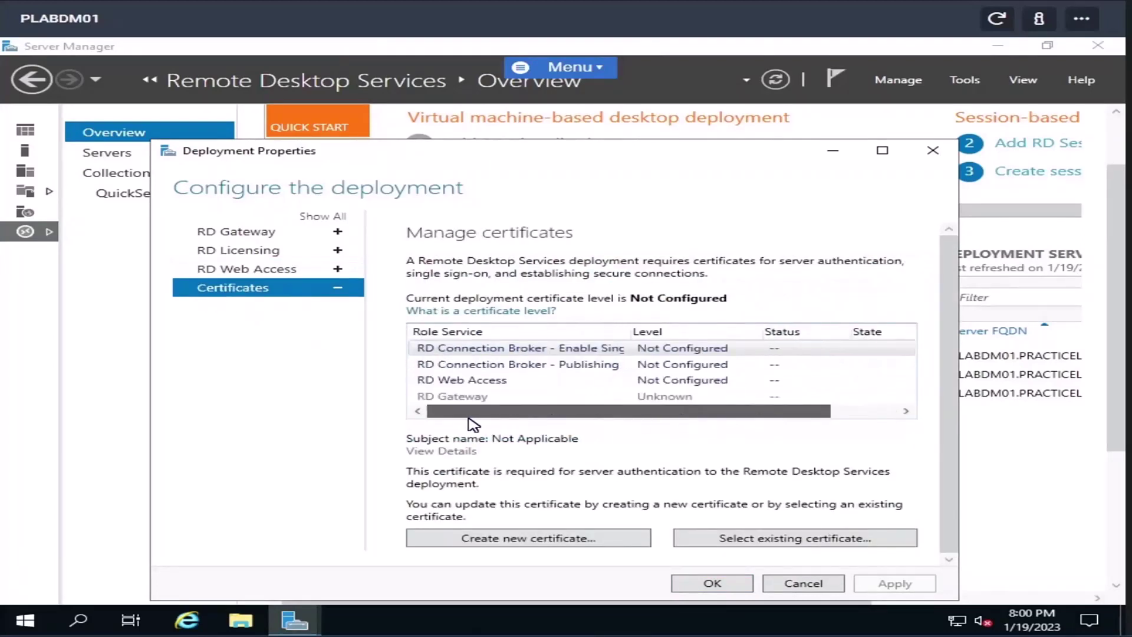
{"action": "left_click", "coordinate": [281, 273]}
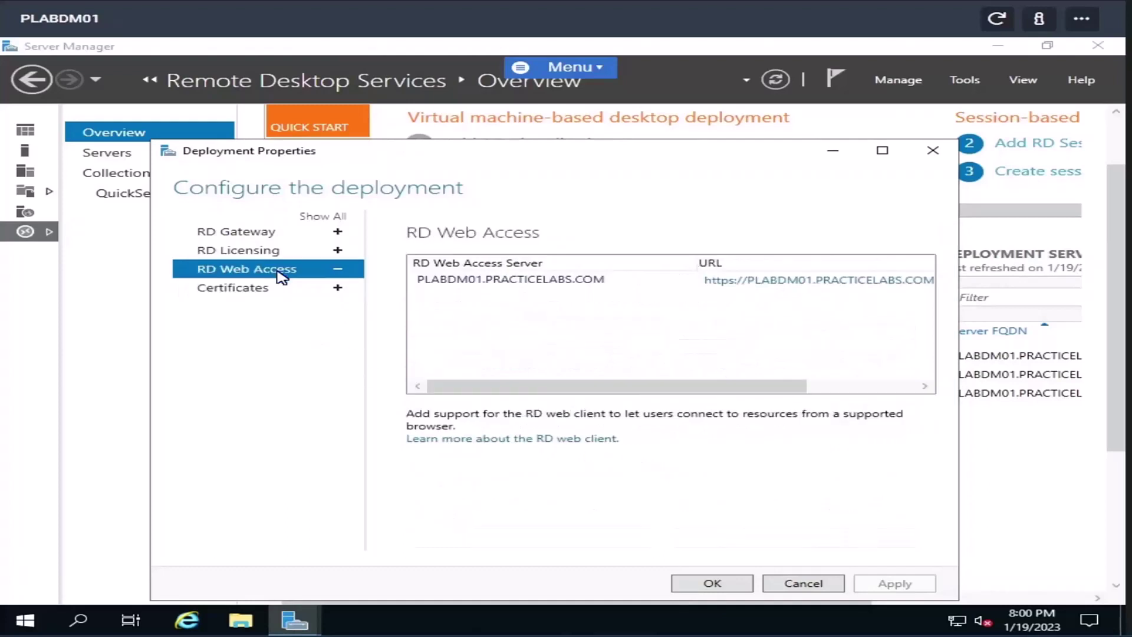
{"action": "left_click", "coordinate": [848, 284]}
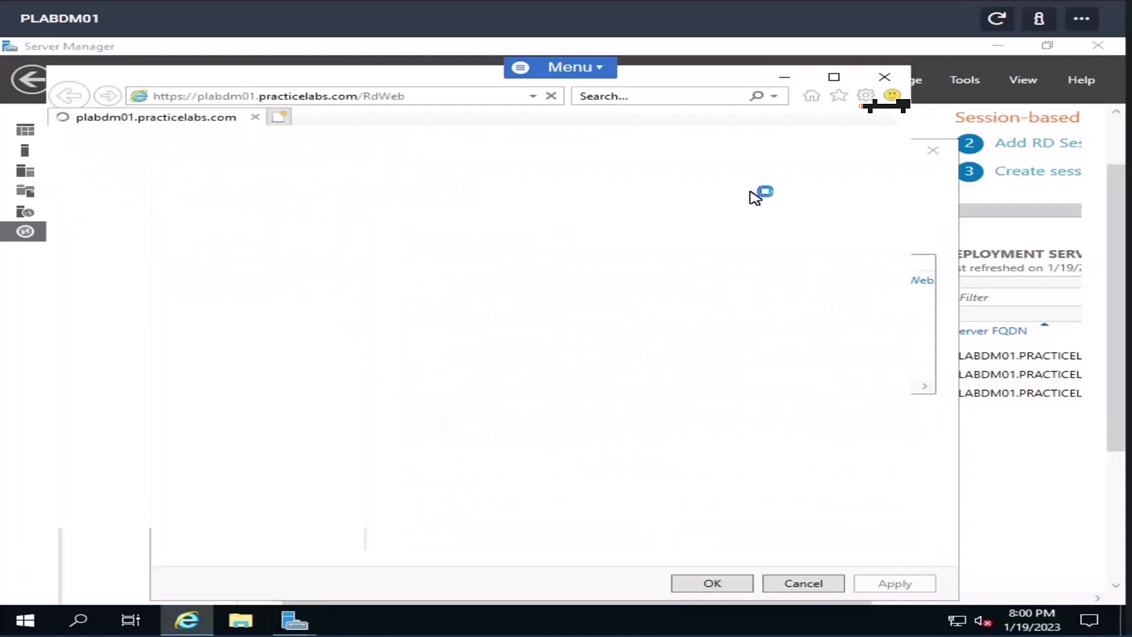
- Maximize Internet Explorer, dismiss its setup prompt and help tab, and continue past the certificate warning
{"action": "left_click", "coordinate": [834, 77]}
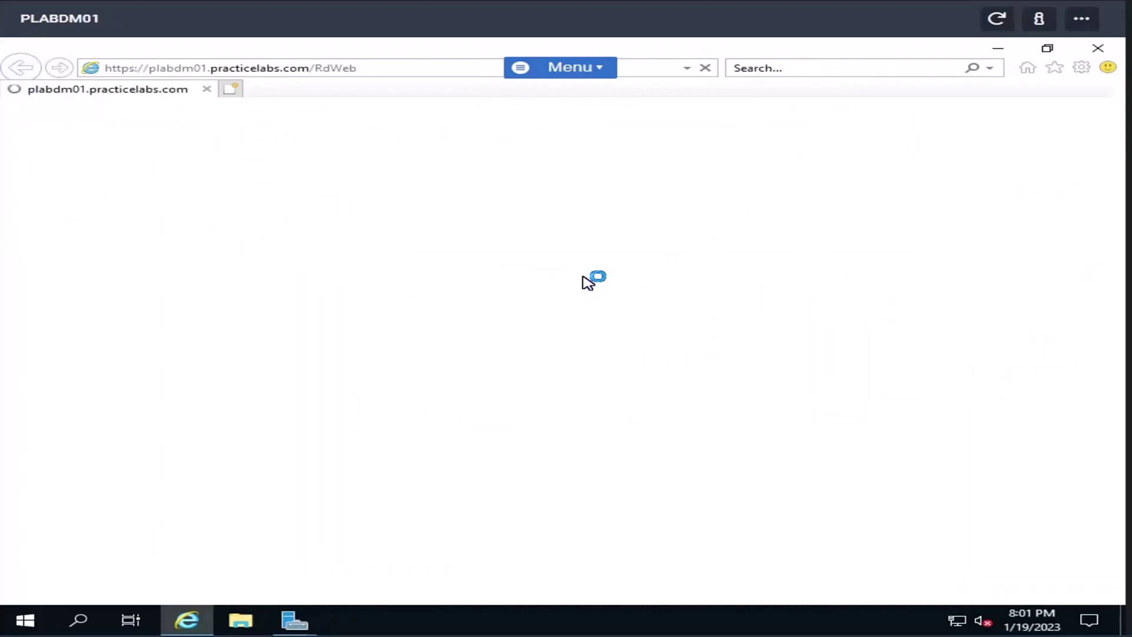
{"action": "left_click", "coordinate": [834, 448]}
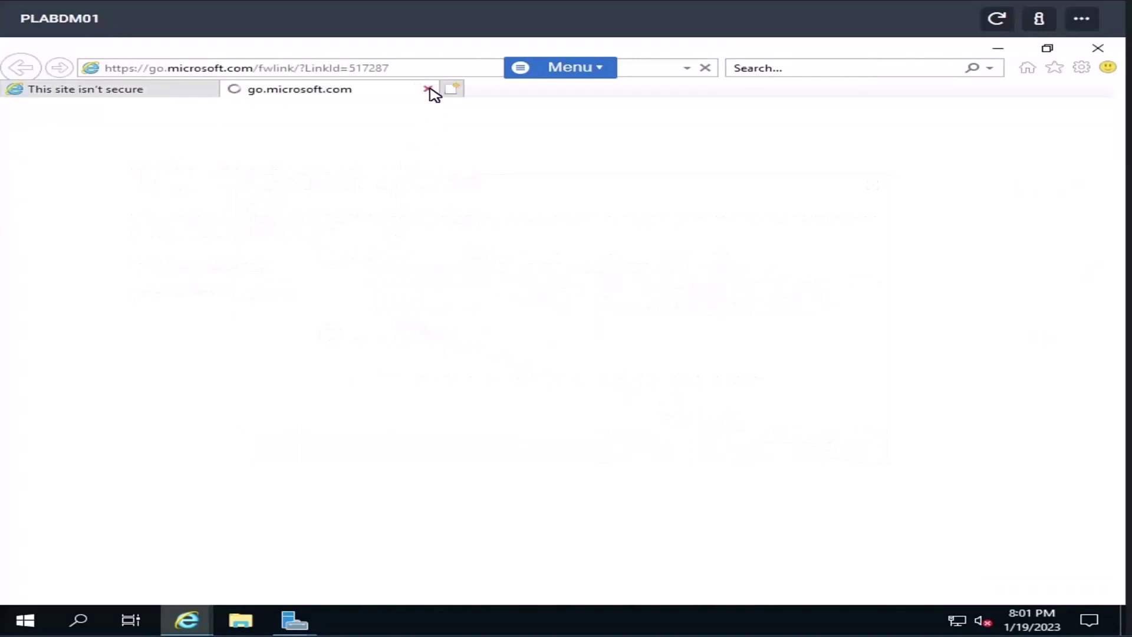
{"action": "left_click", "coordinate": [428, 89]}
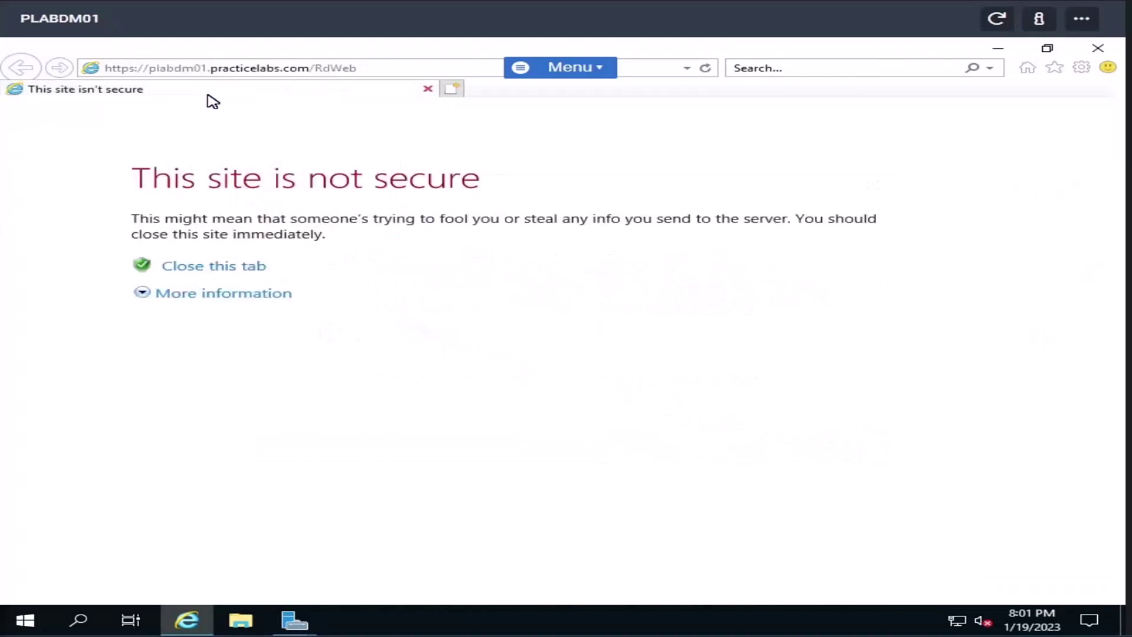
{"action": "left_click", "coordinate": [207, 296]}
{"action": "left_click", "coordinate": [227, 390]}
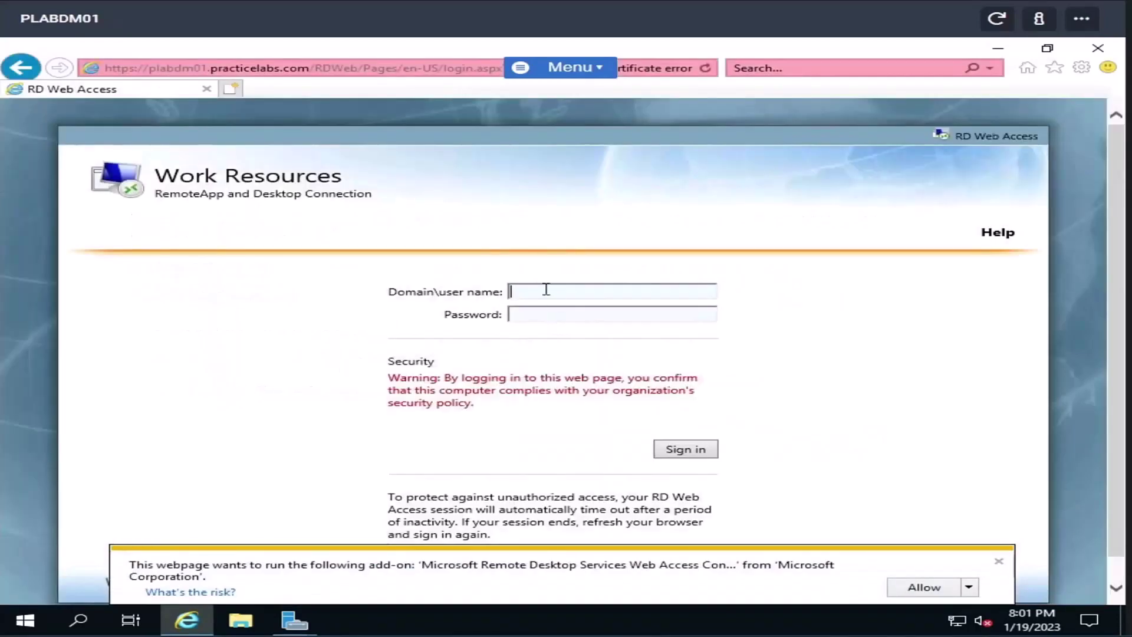
- Allow the Remote Desktop add-on and sign in to RD Web Access with the domain username and password
{"action": "left_click", "coordinate": [913, 592]}
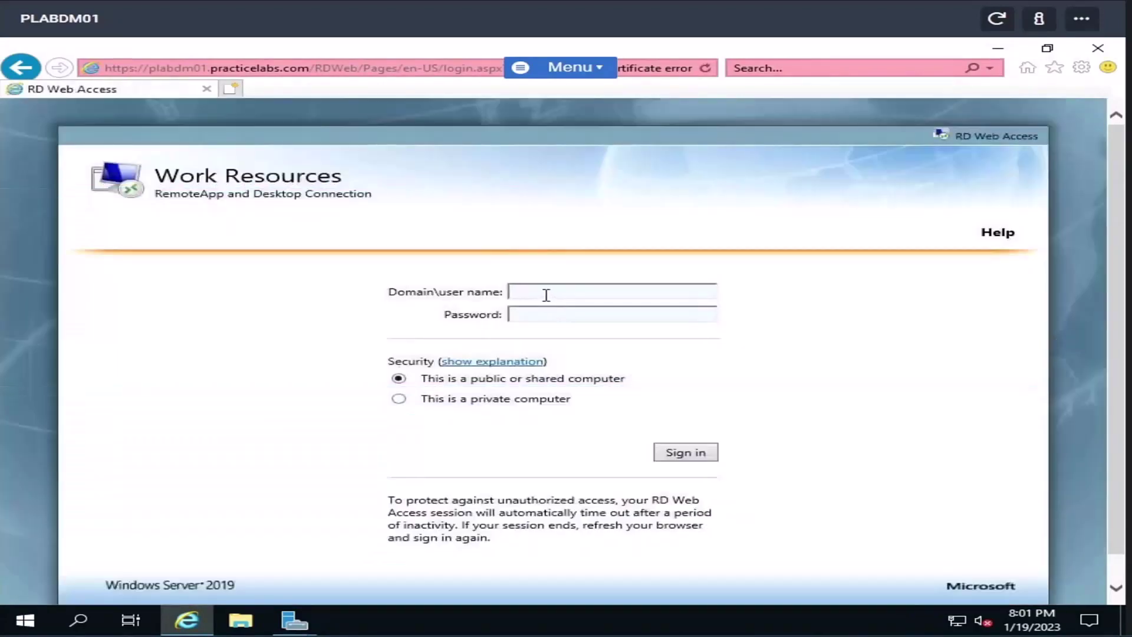
{"action": "type", "text": "practic"}
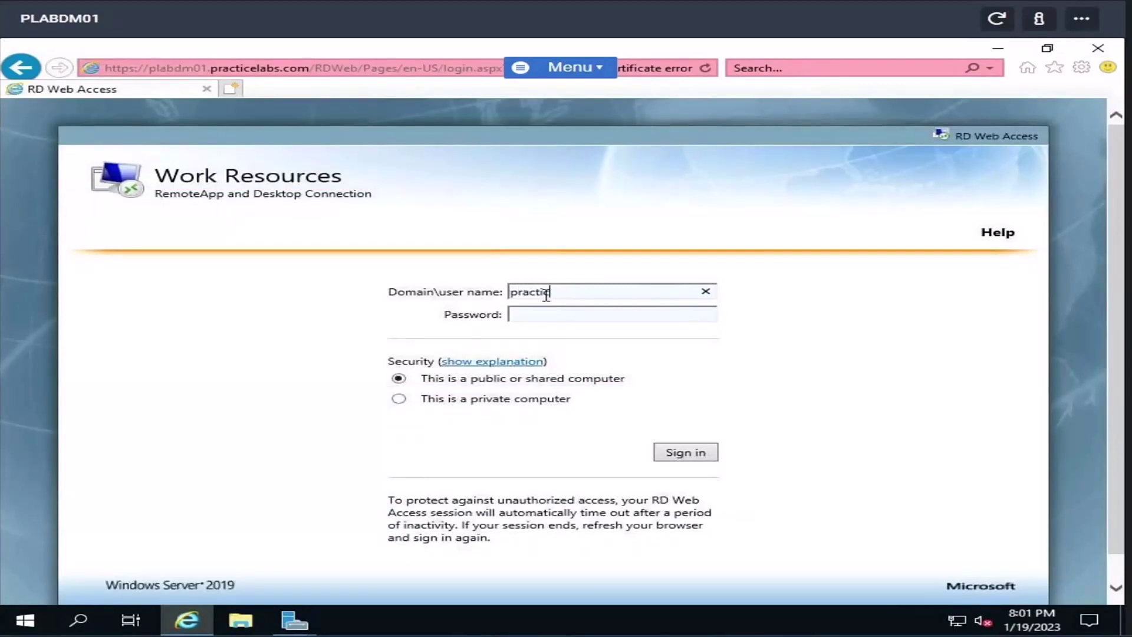
{"action": "type", "text": "elabs\\test"}
{"action": "key", "text": "Tab"}
{"action": "type", "text": "Passw0rd"}
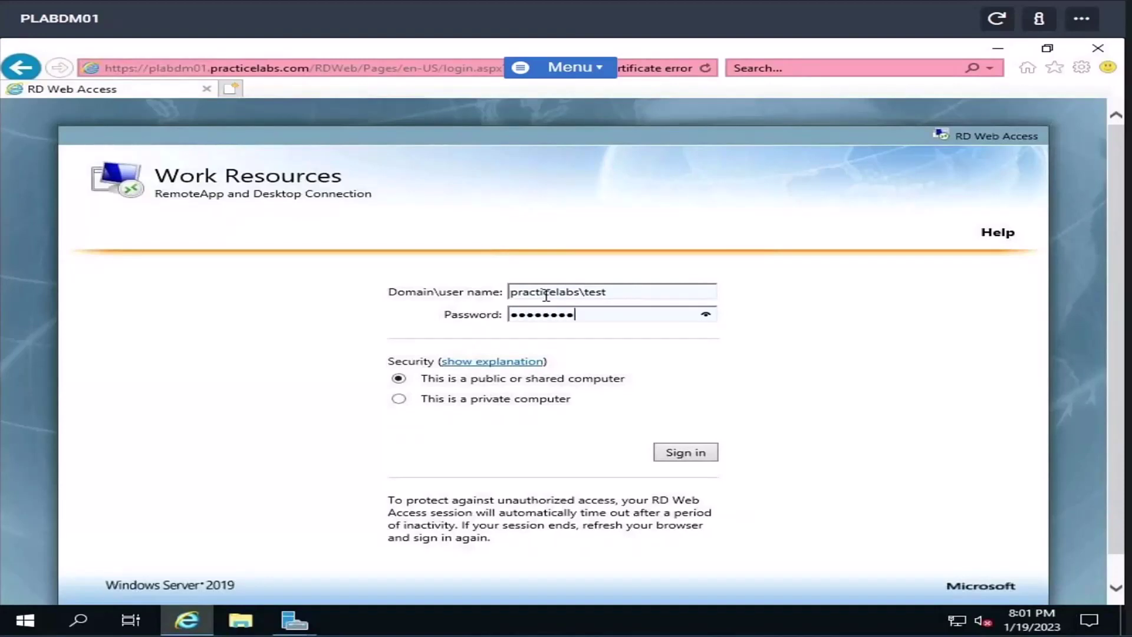
{"action": "key", "text": "Return"}
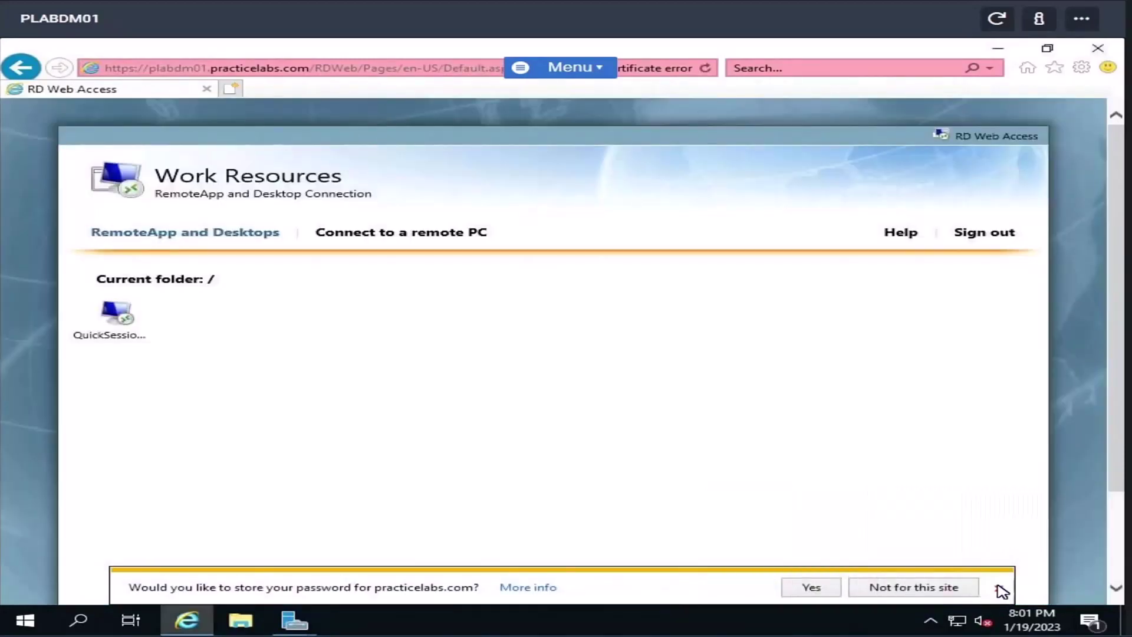
{"action": "left_click", "coordinate": [1003, 587]}
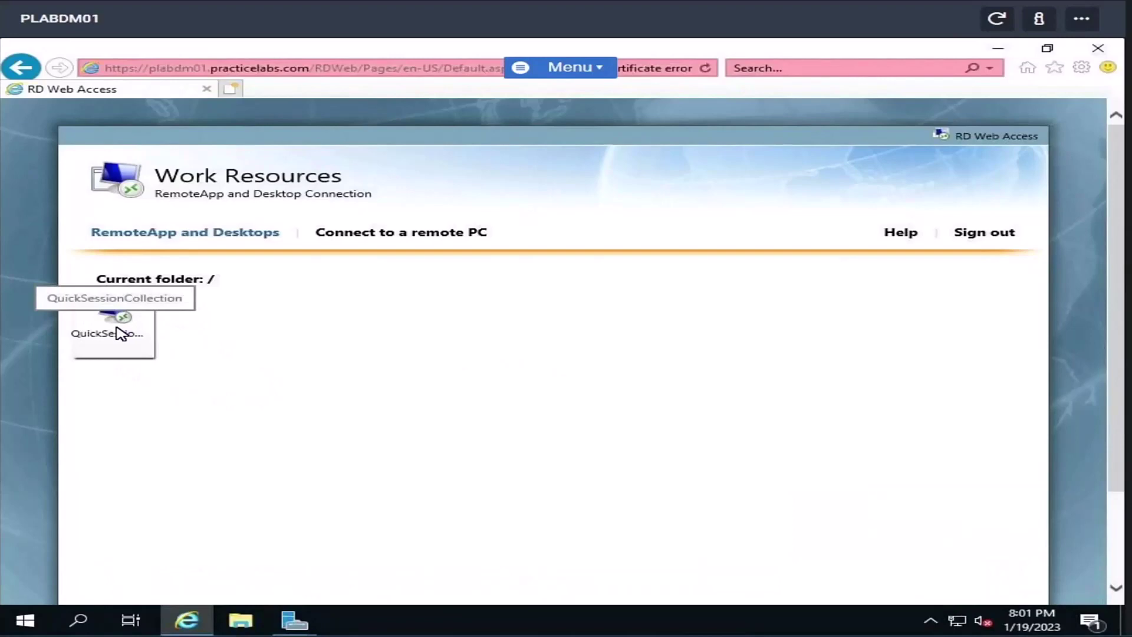
- Return to Server Manager and cancel the Deployment Properties dialog without changes
{"action": "left_click", "coordinate": [288, 626]}
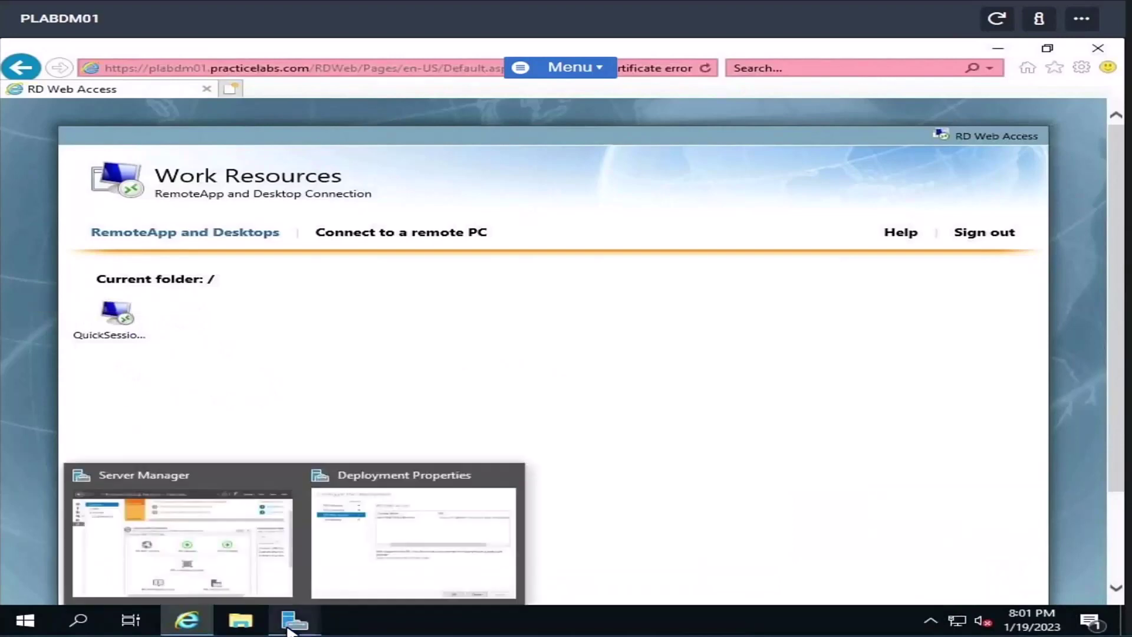
{"action": "left_click", "coordinate": [217, 548]}
{"action": "mouse_move", "coordinate": [300, 627]}
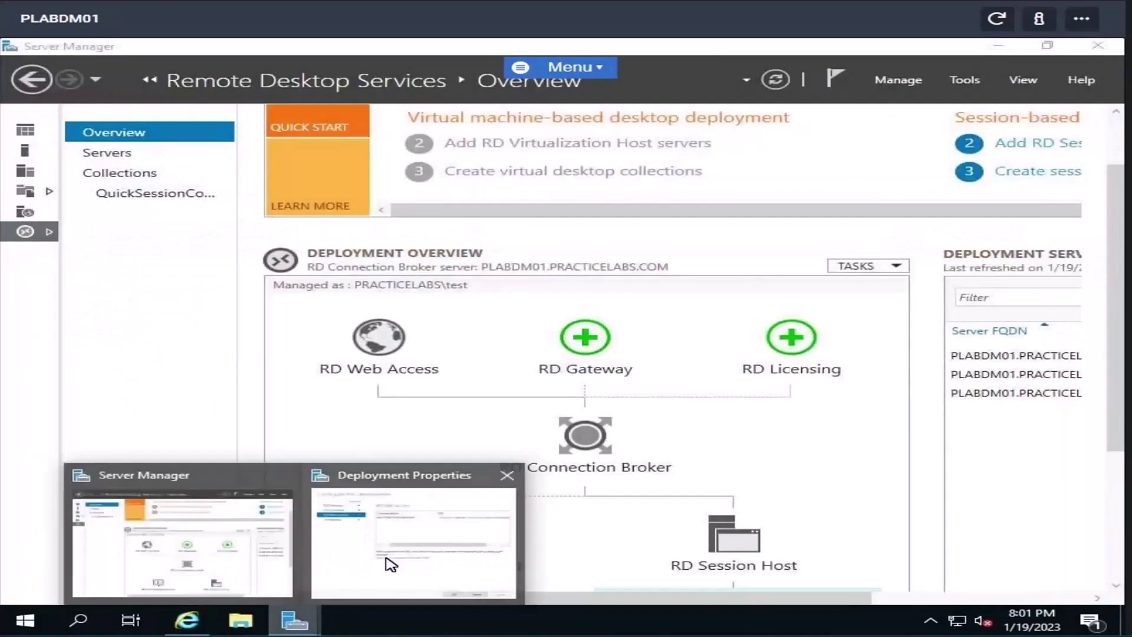
{"action": "left_click", "coordinate": [384, 545]}
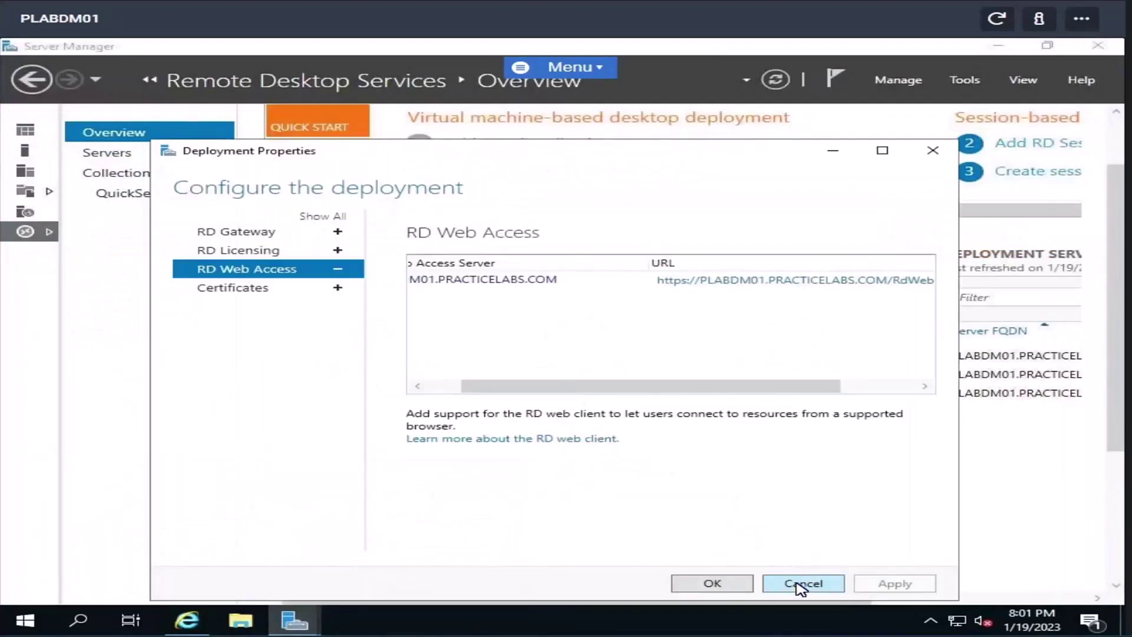
{"action": "left_click", "coordinate": [800, 583]}
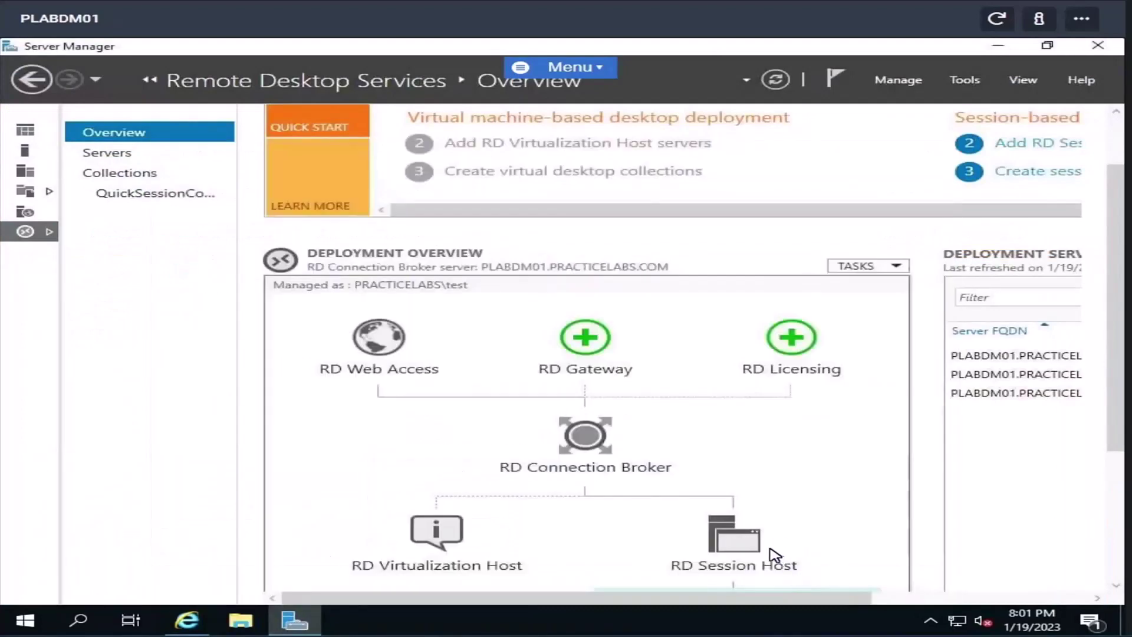
- Go through Servers and Collections to QuickSessionCollection and open its Properties TASKS menu
{"action": "left_click", "coordinate": [117, 155]}
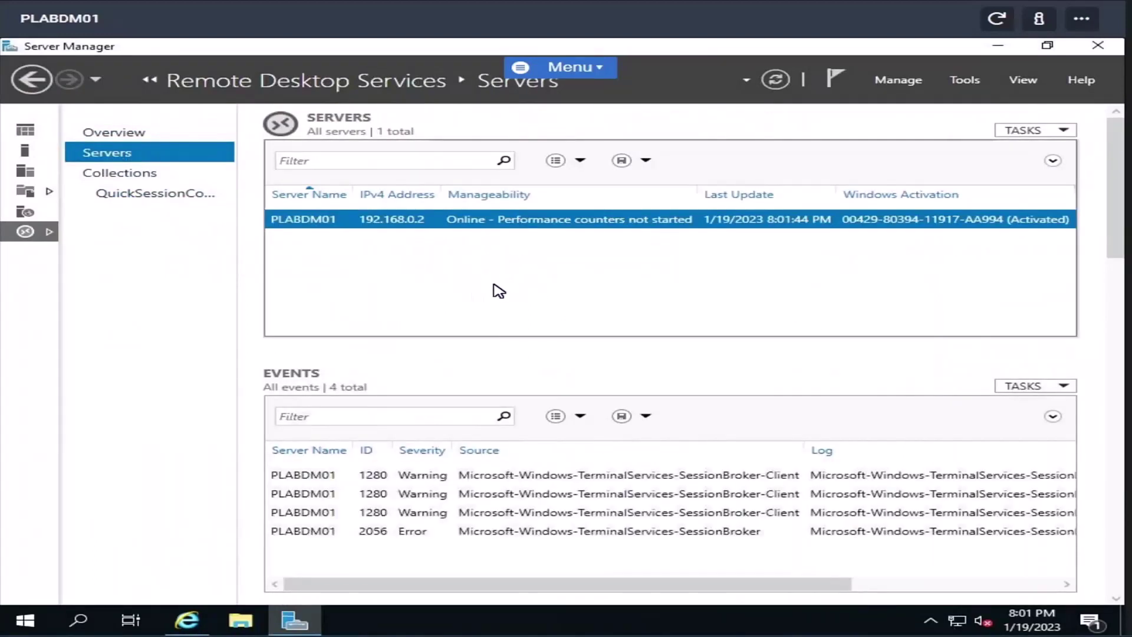
{"action": "left_click", "coordinate": [128, 177]}
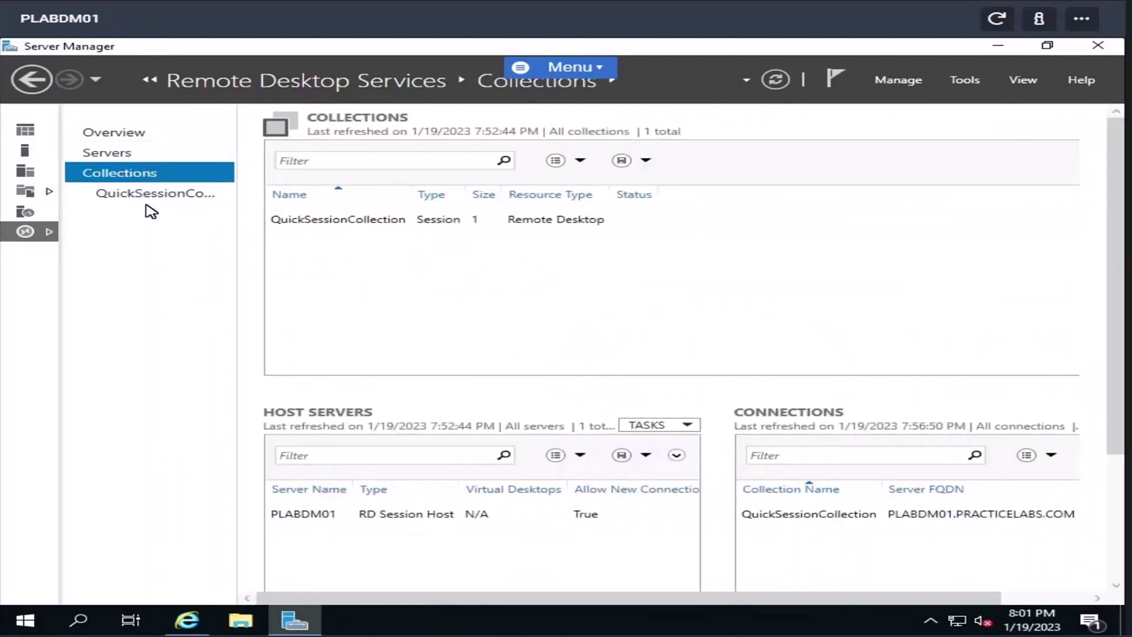
{"action": "left_click", "coordinate": [145, 196]}
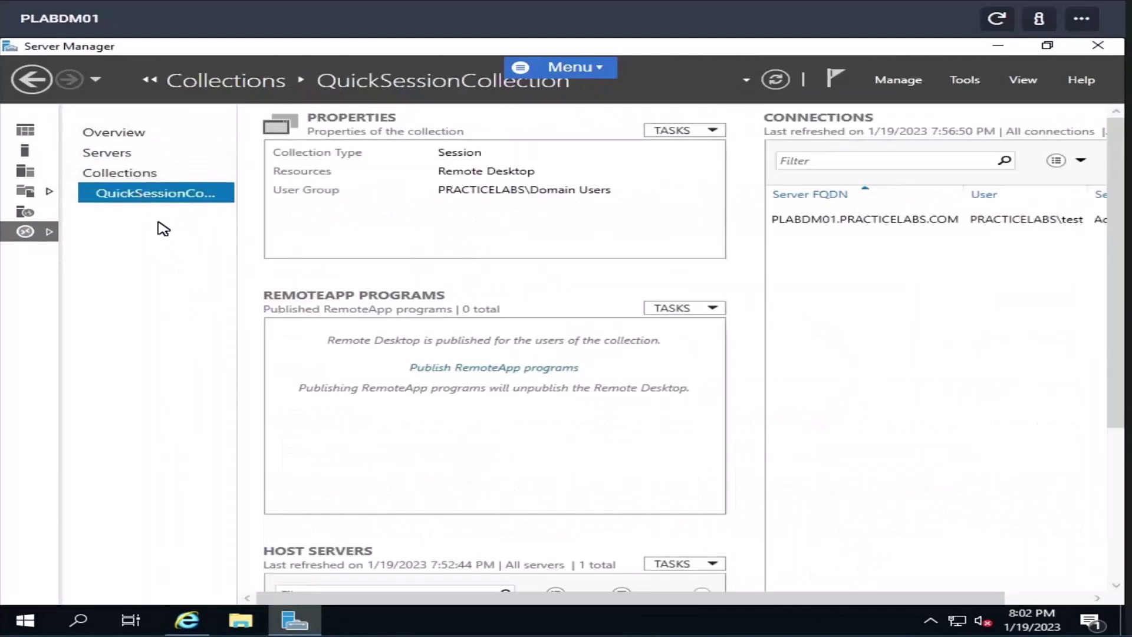
{"action": "left_click_drag", "start_coordinate": [776, 598], "coordinate": [859, 598]}
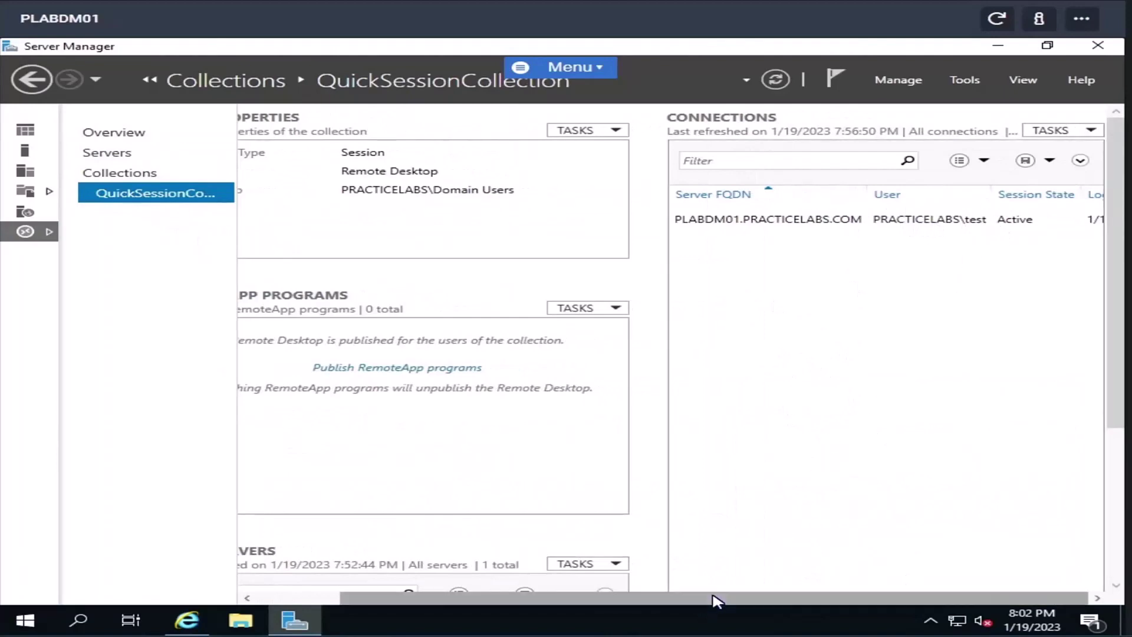
{"action": "left_click_drag", "start_coordinate": [678, 600], "coordinate": [387, 596]}
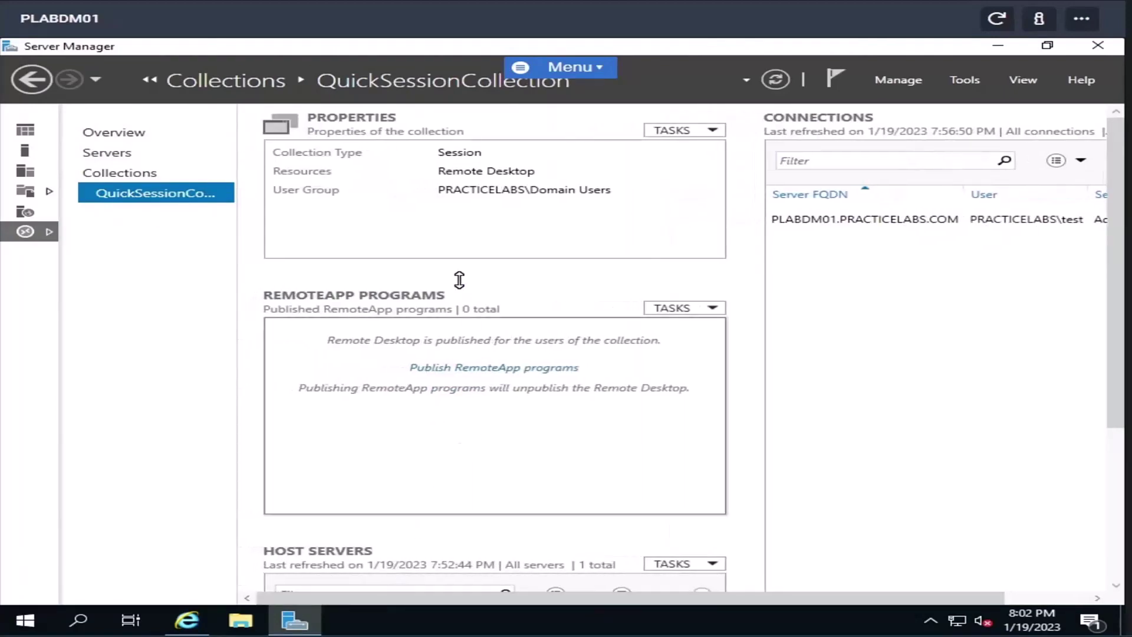
{"action": "left_click", "coordinate": [671, 131]}
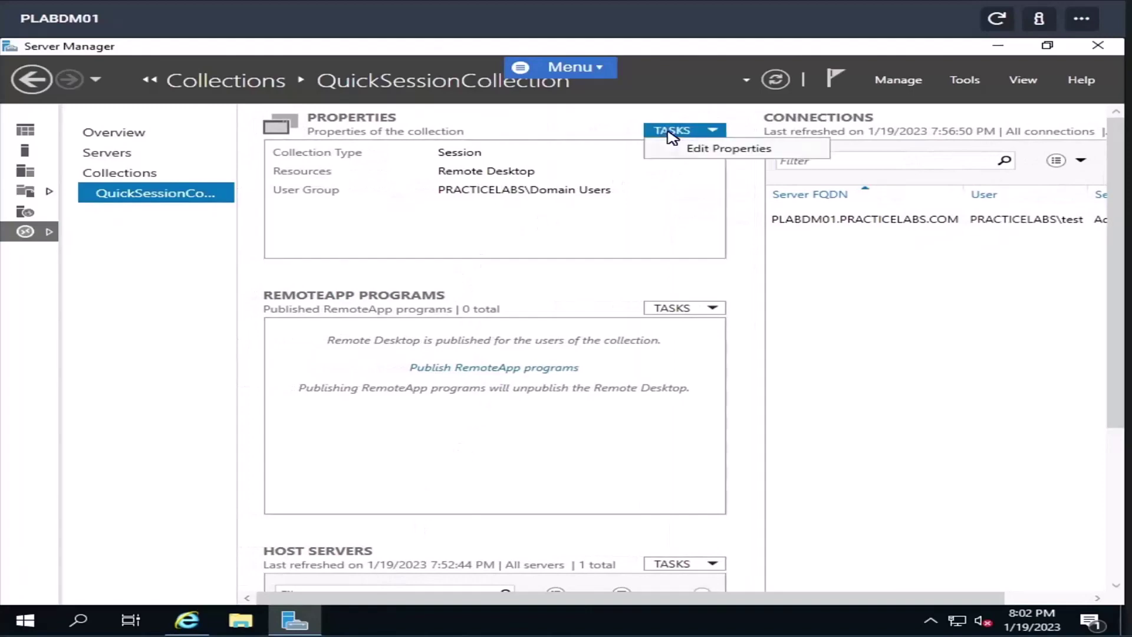
{"action": "left_click", "coordinate": [695, 150]}
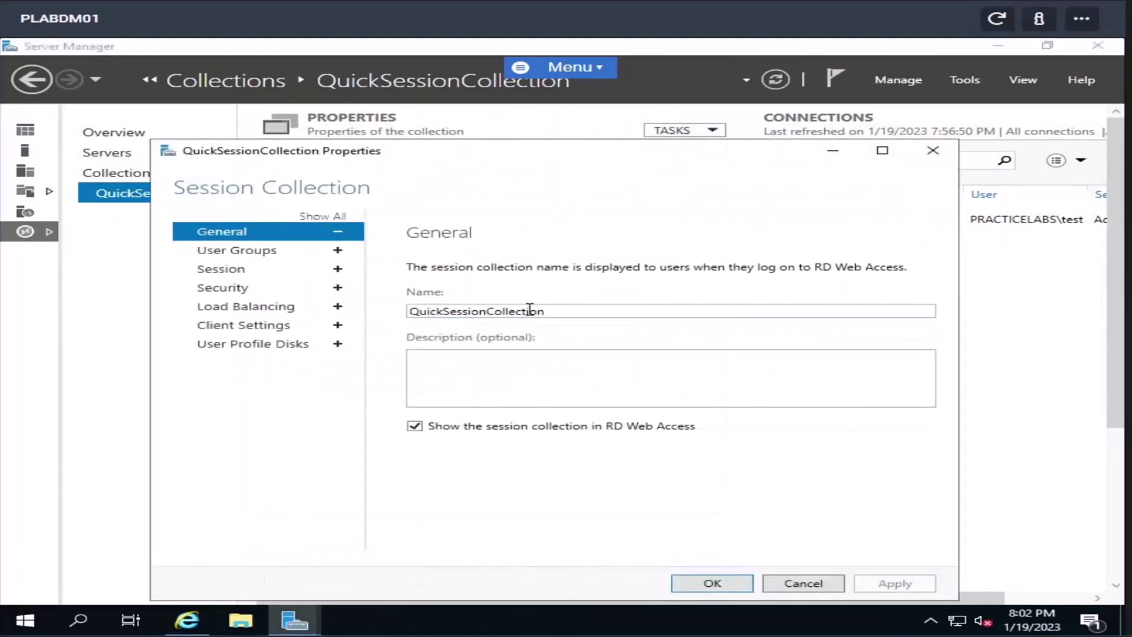
{"action": "left_click", "coordinate": [255, 256]}
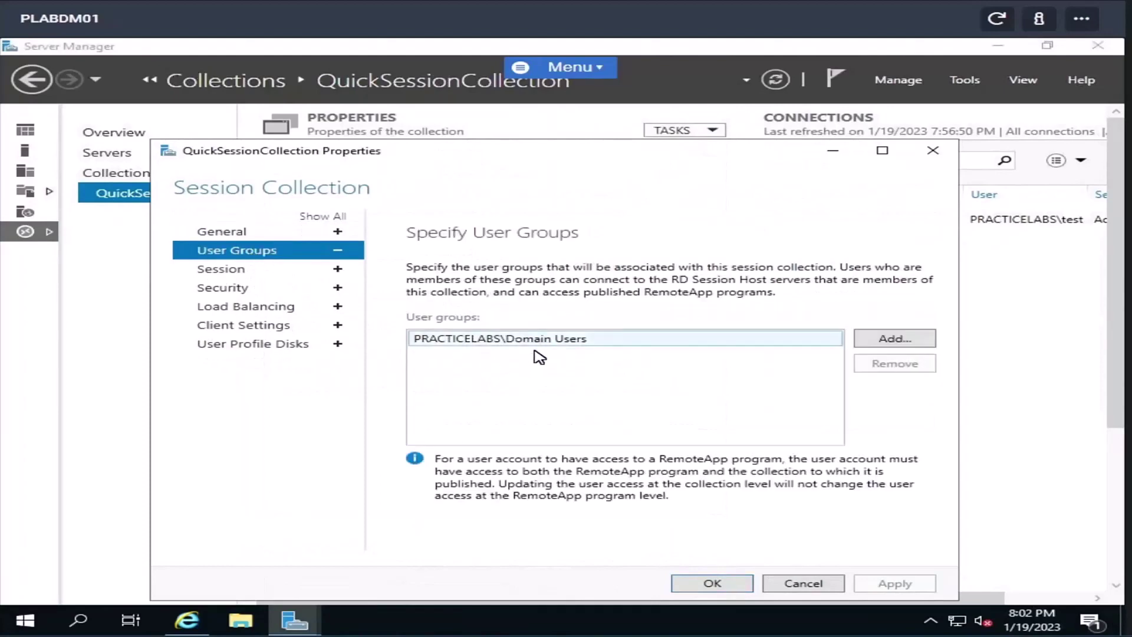
{"action": "left_click", "coordinate": [246, 270]}
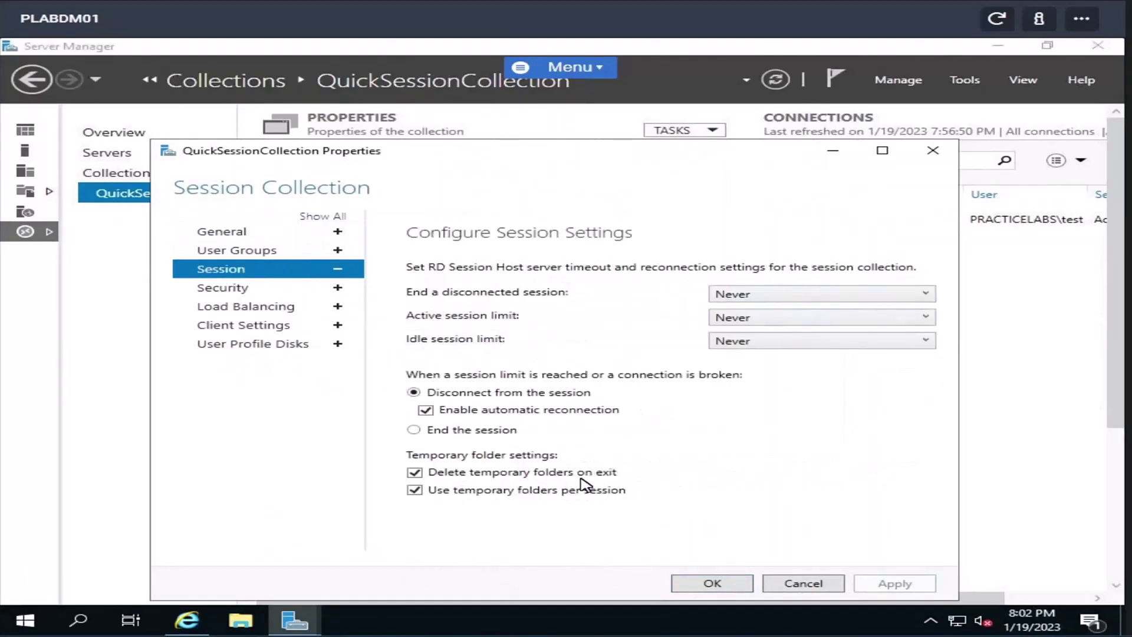
{"action": "left_click", "coordinate": [219, 290]}
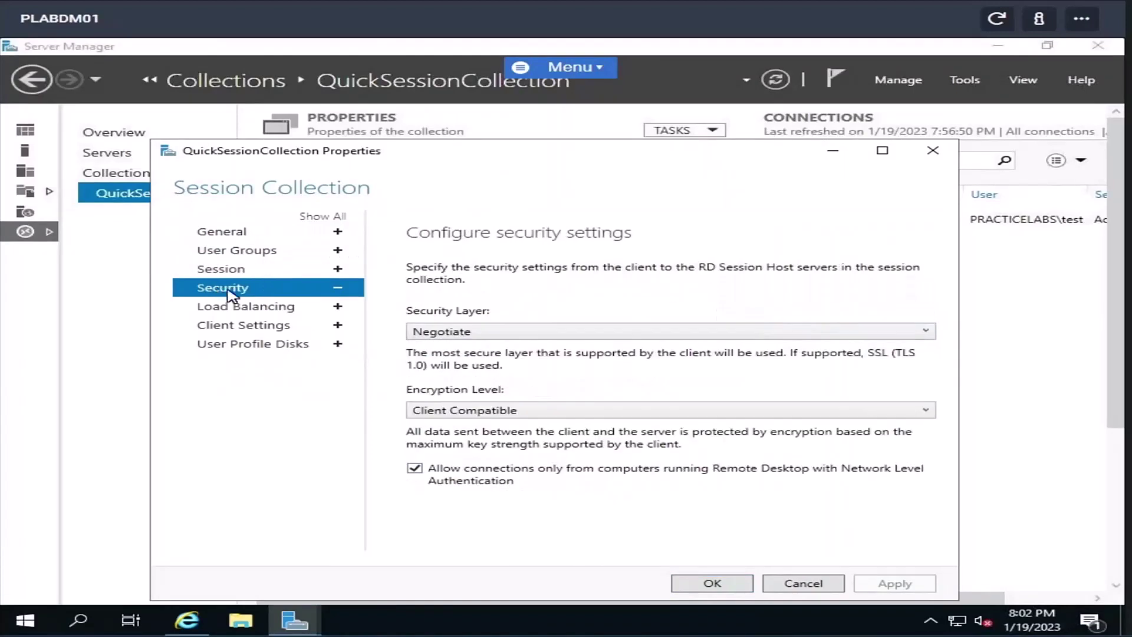
{"action": "left_click", "coordinate": [265, 307]}
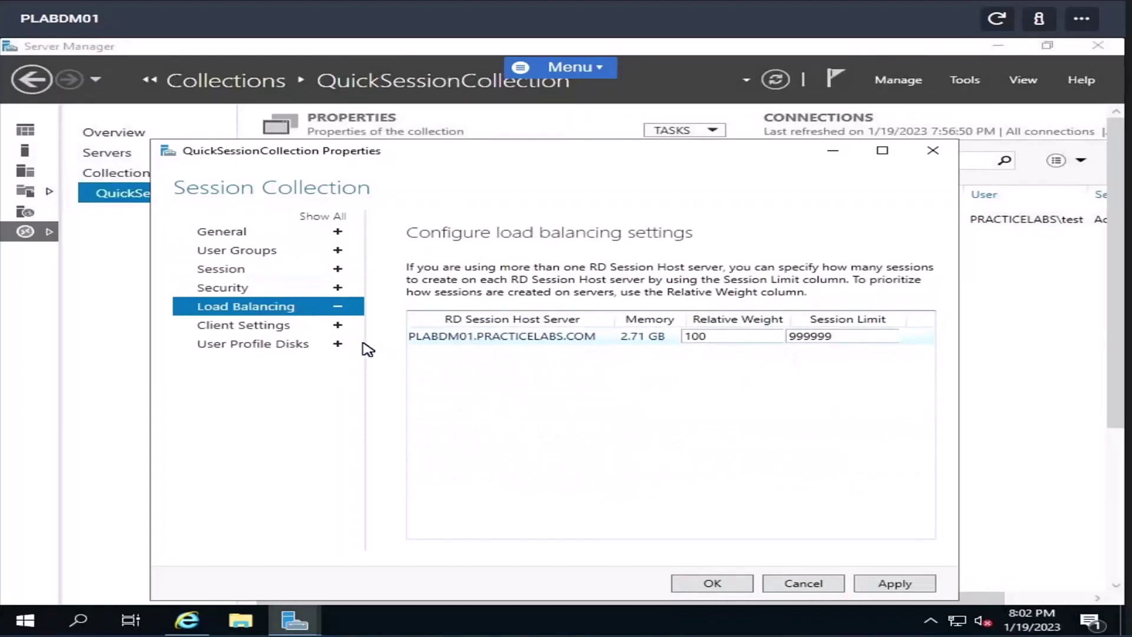
{"action": "left_click", "coordinate": [251, 326]}
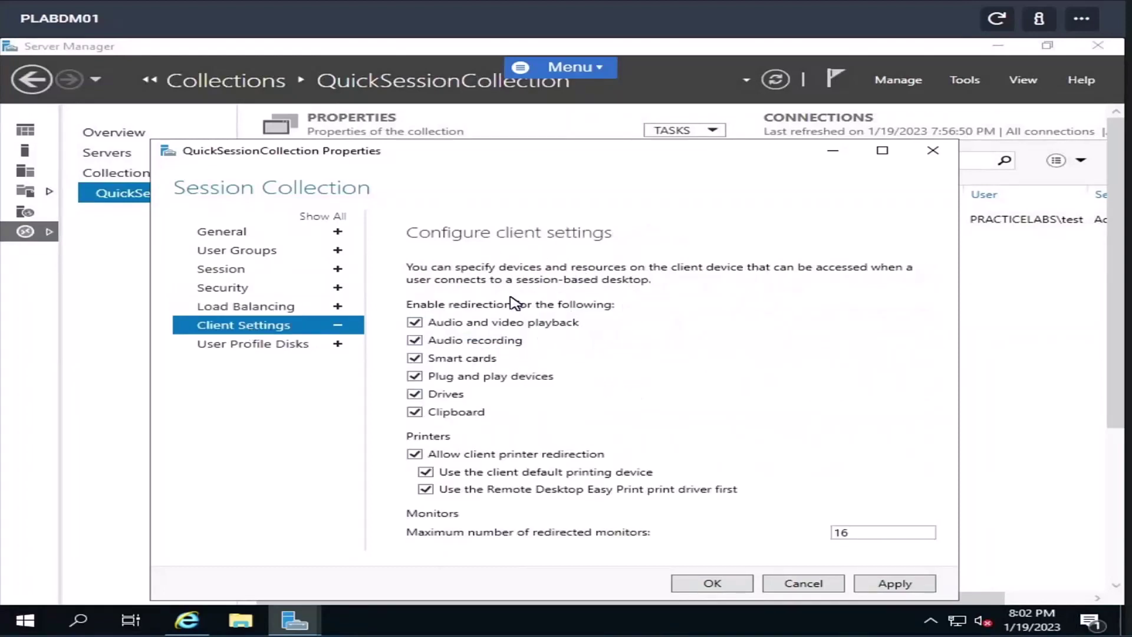
{"action": "left_click", "coordinate": [222, 348]}
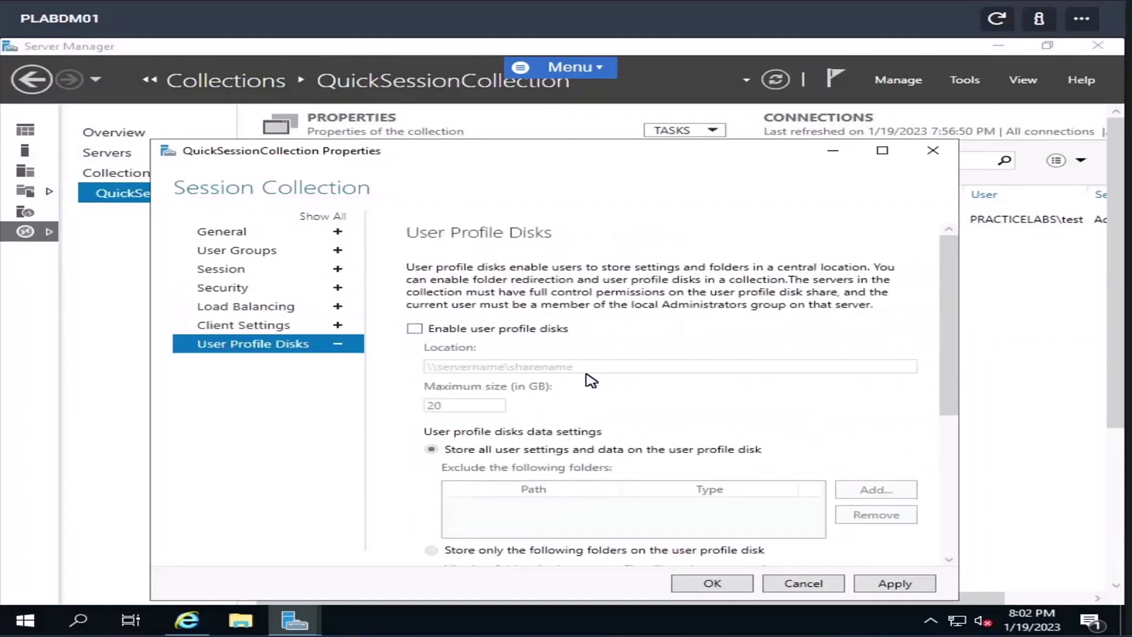
{"action": "scroll", "coordinate": [592, 381], "scroll_direction": "down", "scroll_amount": 3}
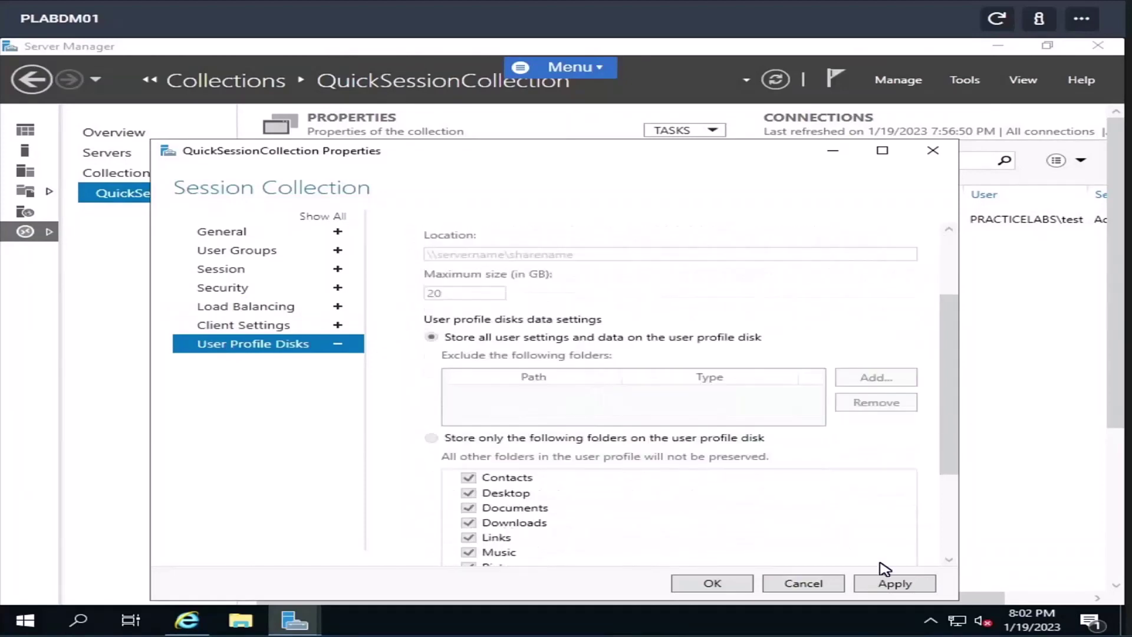
{"action": "left_click", "coordinate": [804, 584]}
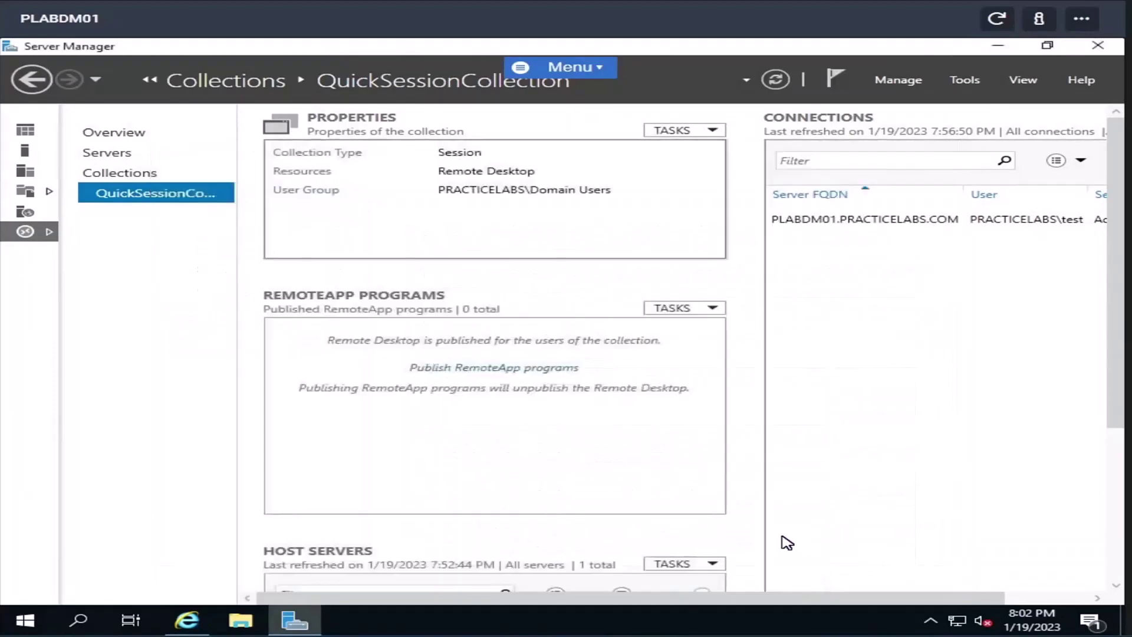
- Publish Internet Information Services (IIS) as a RemoteApp program to QuickSessionCollection
{"action": "left_click", "coordinate": [683, 308]}
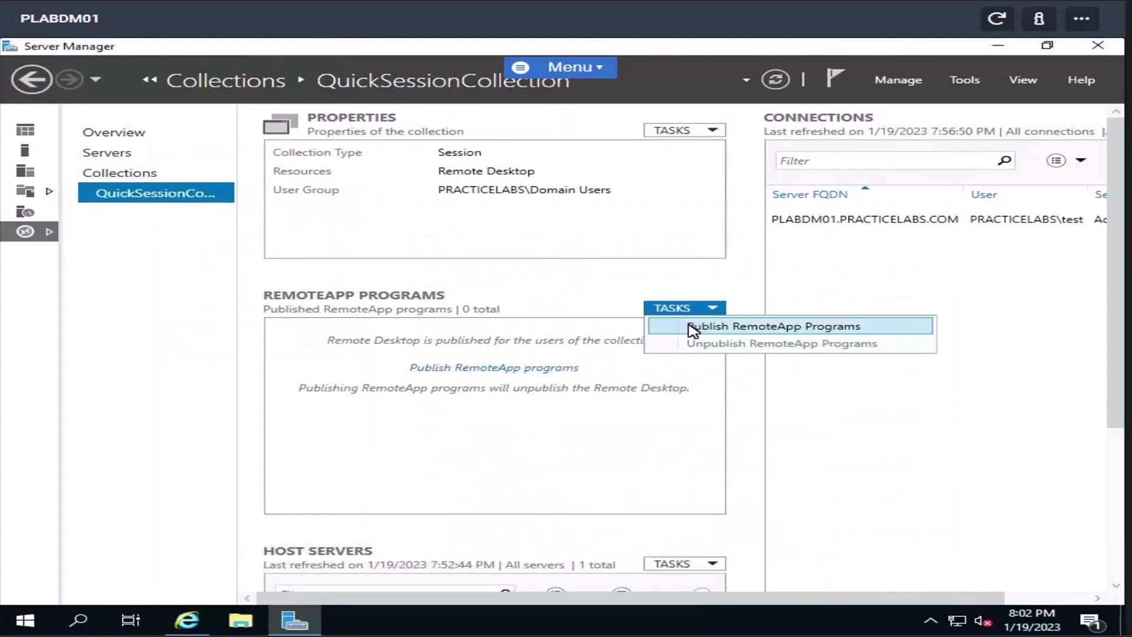
{"action": "left_click", "coordinate": [693, 328]}
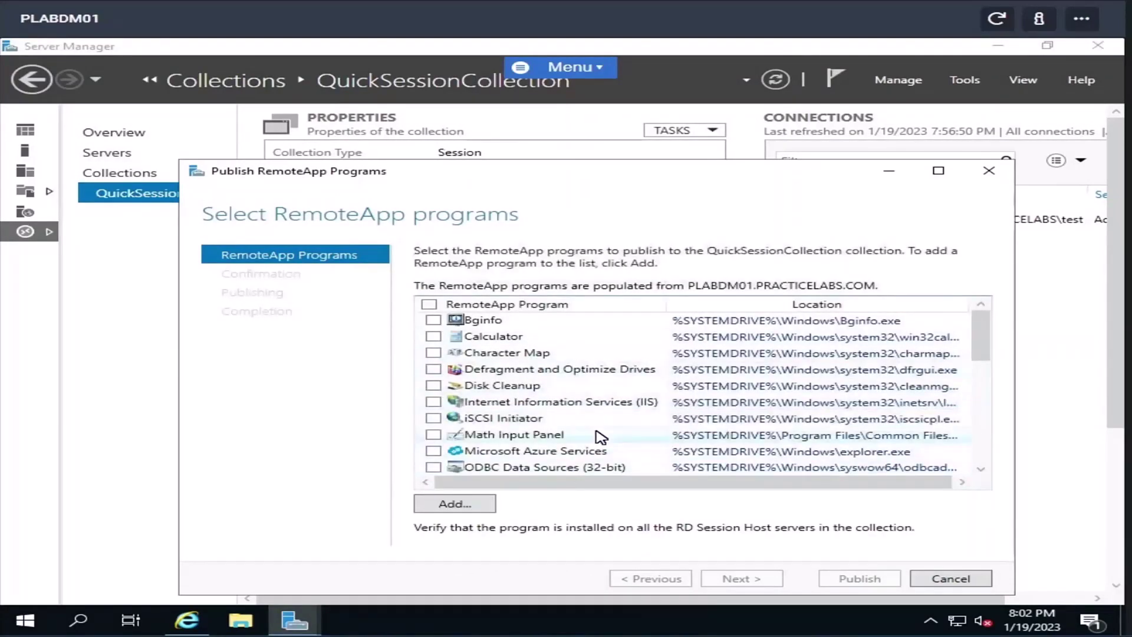
{"action": "scroll", "coordinate": [600, 438], "scroll_direction": "down", "scroll_amount": 3}
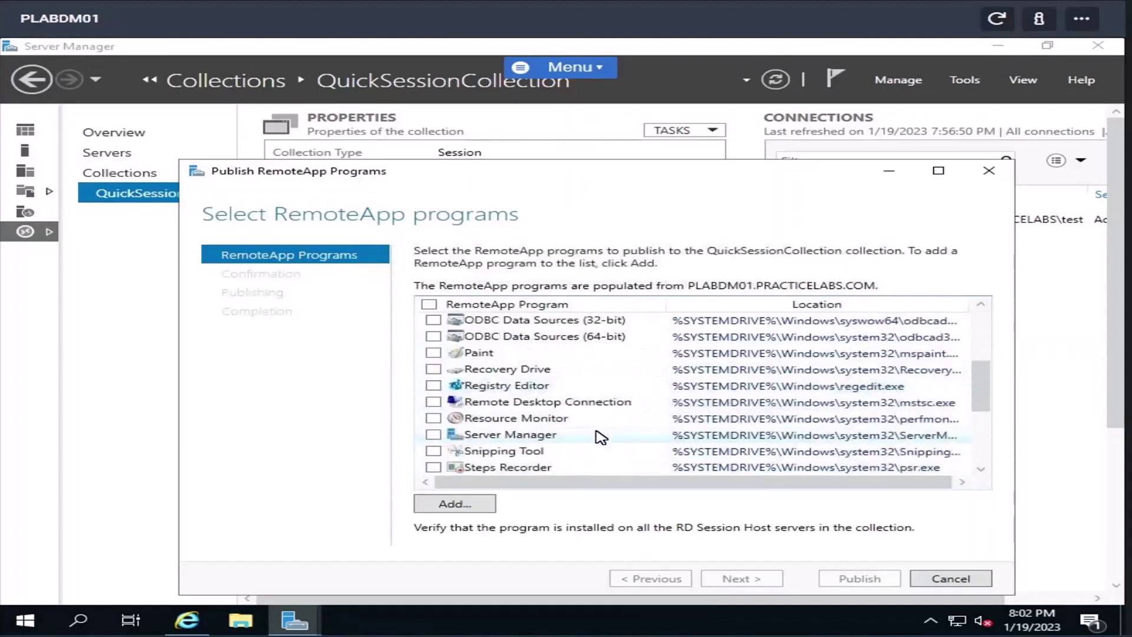
{"action": "scroll", "coordinate": [601, 437], "scroll_direction": "down", "scroll_amount": 3}
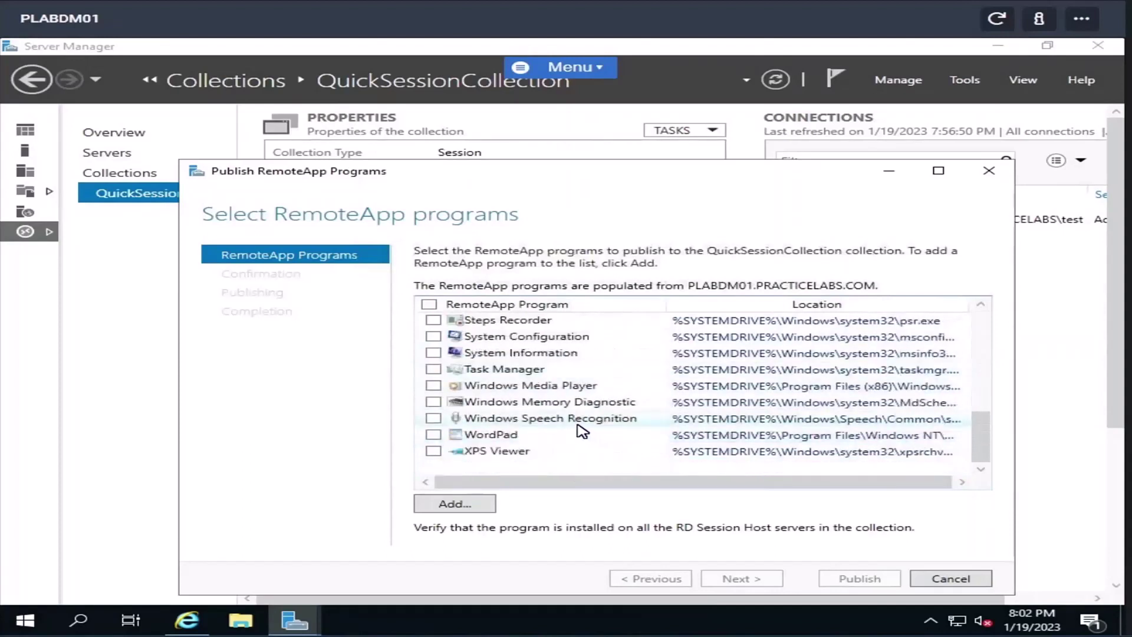
{"action": "scroll", "coordinate": [517, 451], "scroll_direction": "up", "scroll_amount": 1}
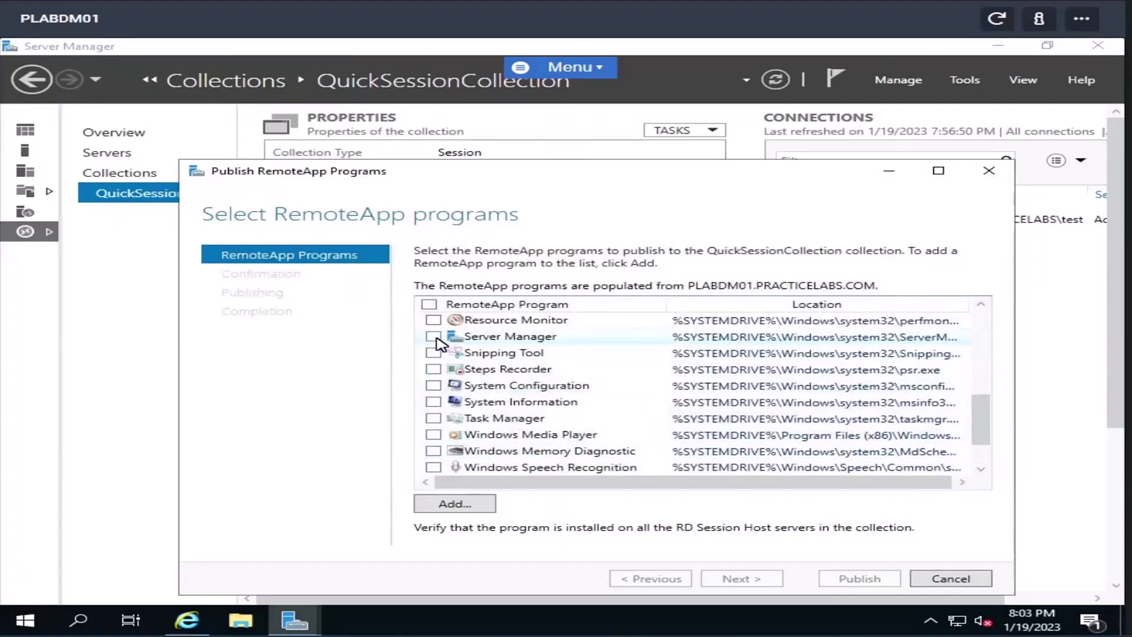
{"action": "scroll", "coordinate": [575, 392], "scroll_direction": "up", "scroll_amount": 2}
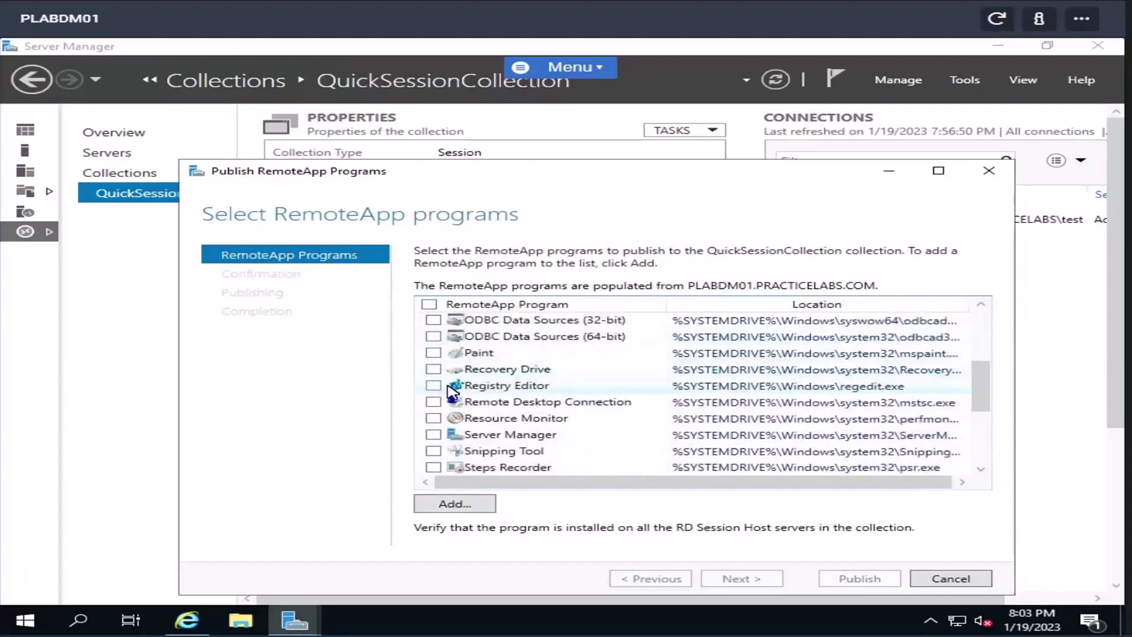
{"action": "scroll", "coordinate": [449, 392], "scroll_direction": "up", "scroll_amount": 2}
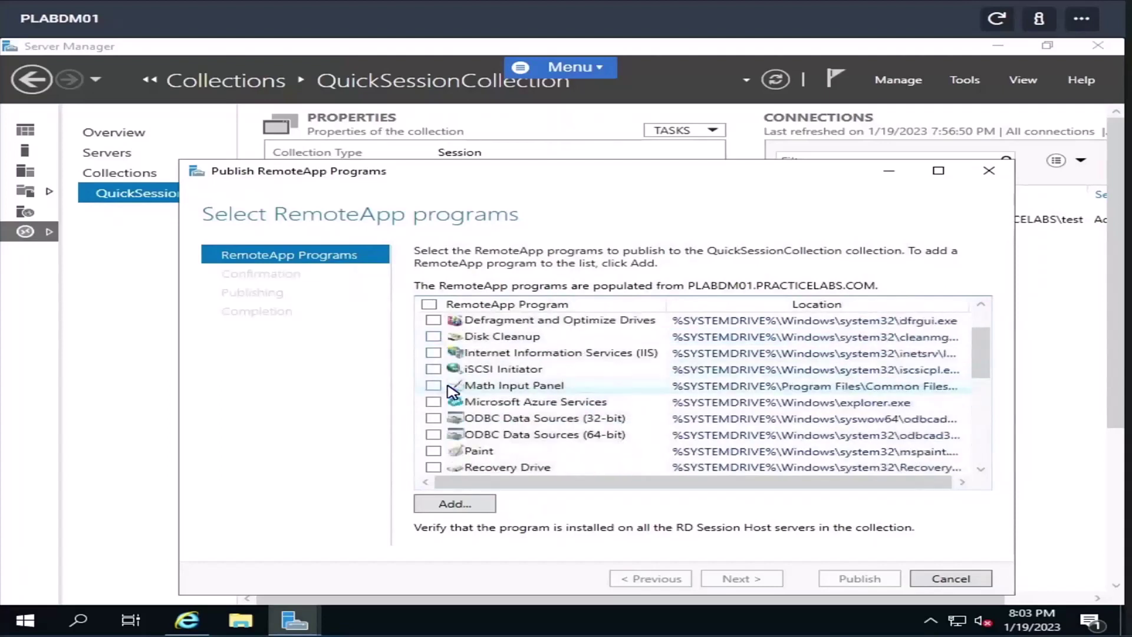
{"action": "left_click", "coordinate": [433, 353]}
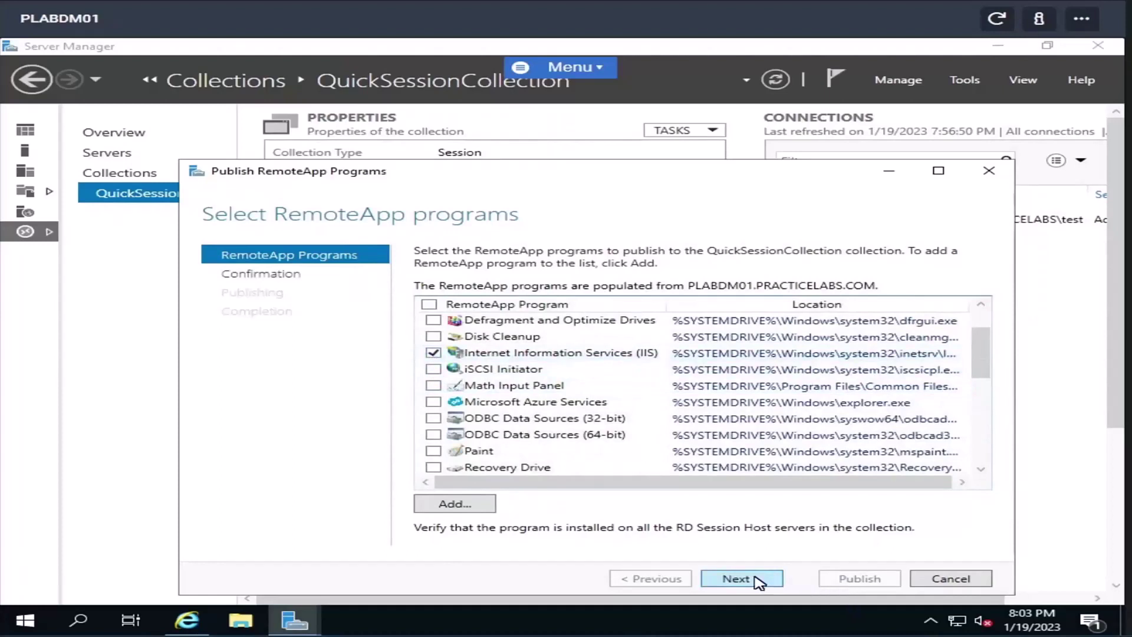
{"action": "left_click", "coordinate": [759, 580]}
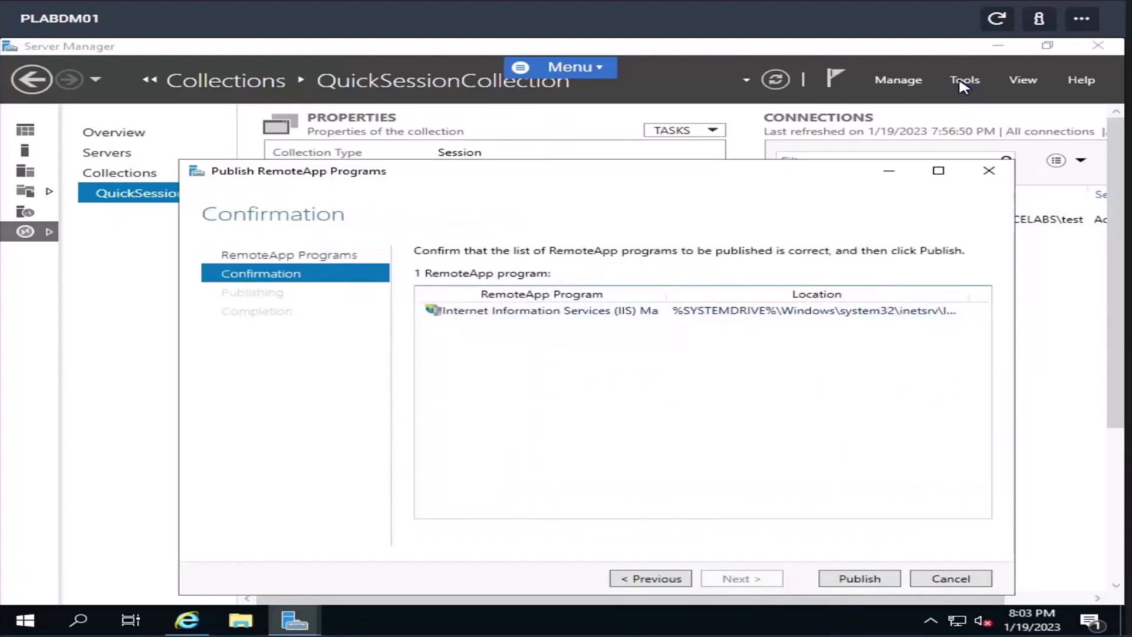
{"action": "left_click", "coordinate": [862, 580]}
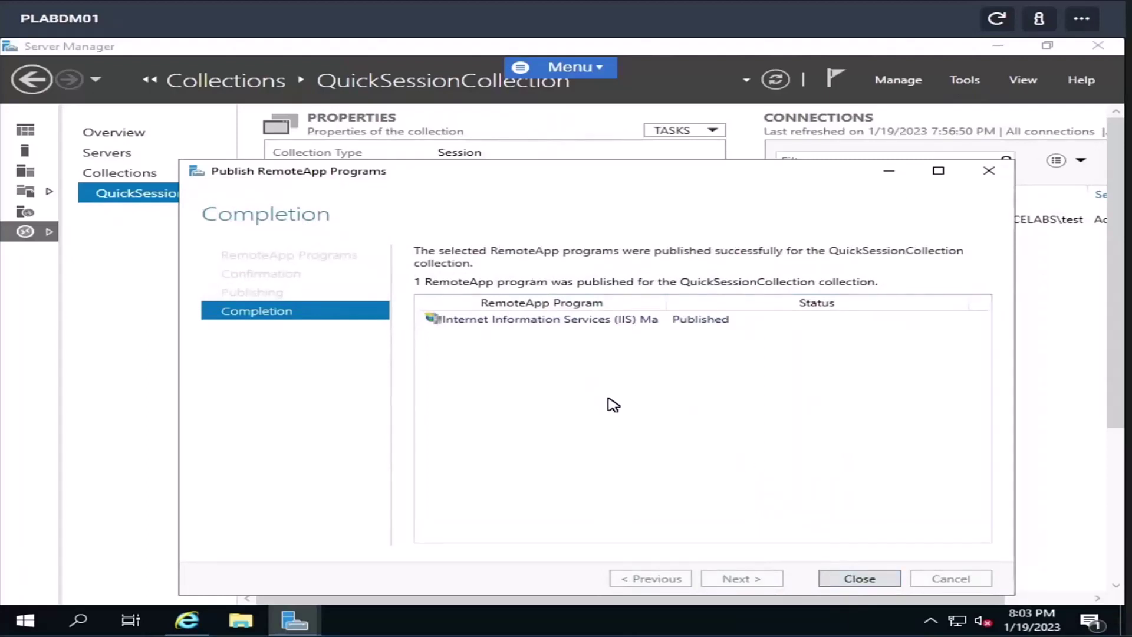
{"action": "left_click", "coordinate": [885, 580]}
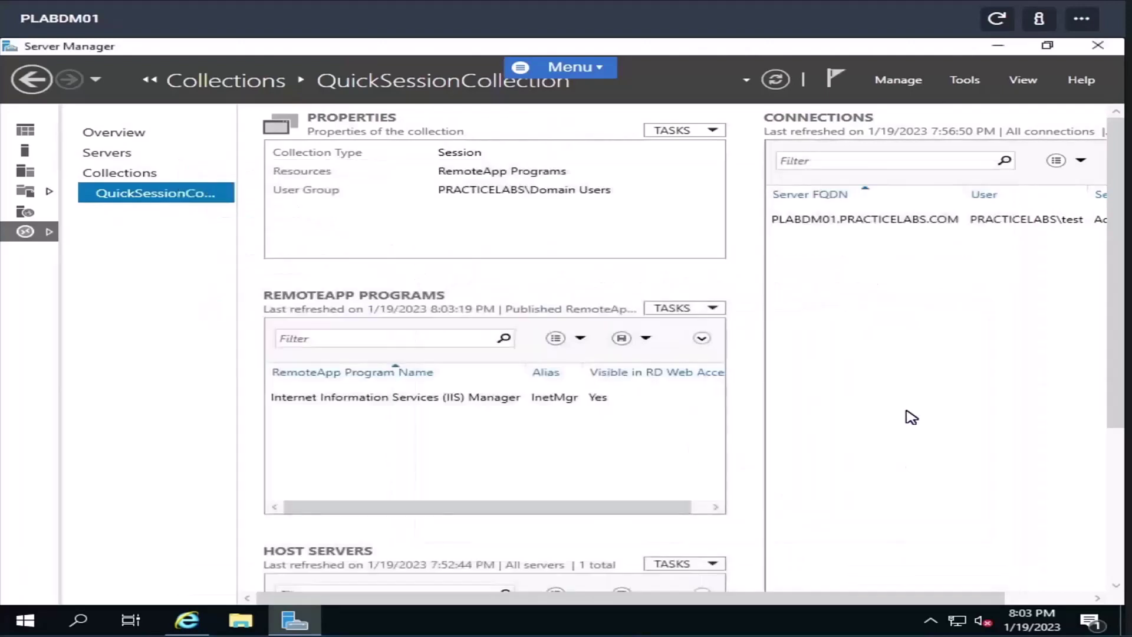
{"action": "left_click", "coordinate": [966, 80]}
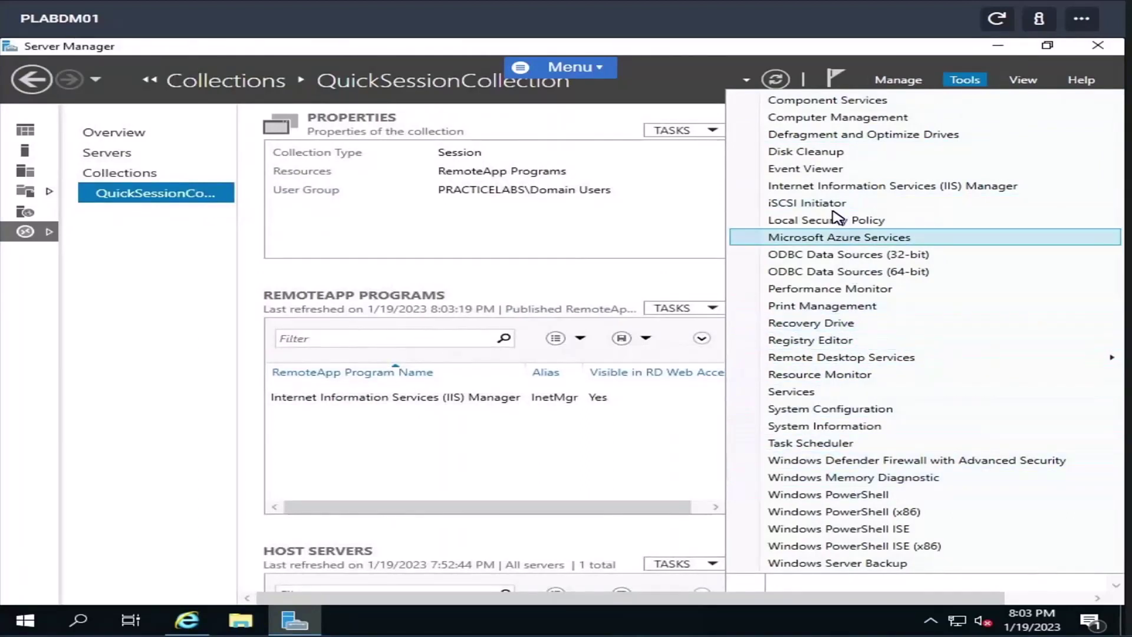
{"action": "left_click", "coordinate": [544, 452]}
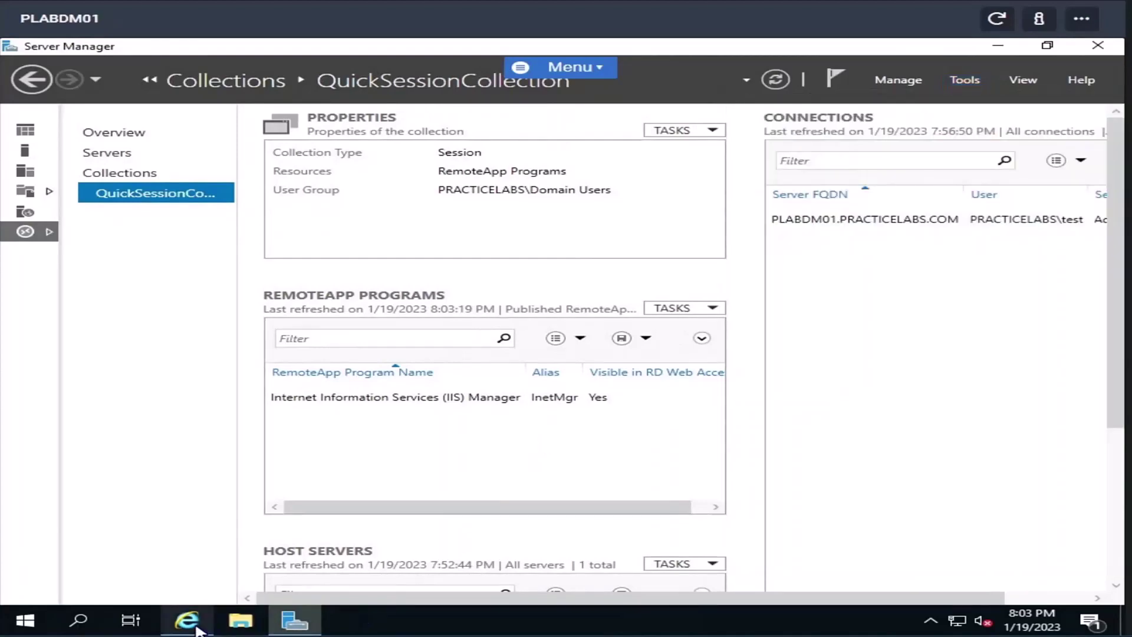
- Refresh the RD Web Access page and launch the newly listed Internet Information Services (IIS) RemoteApp
{"action": "left_click", "coordinate": [187, 621]}
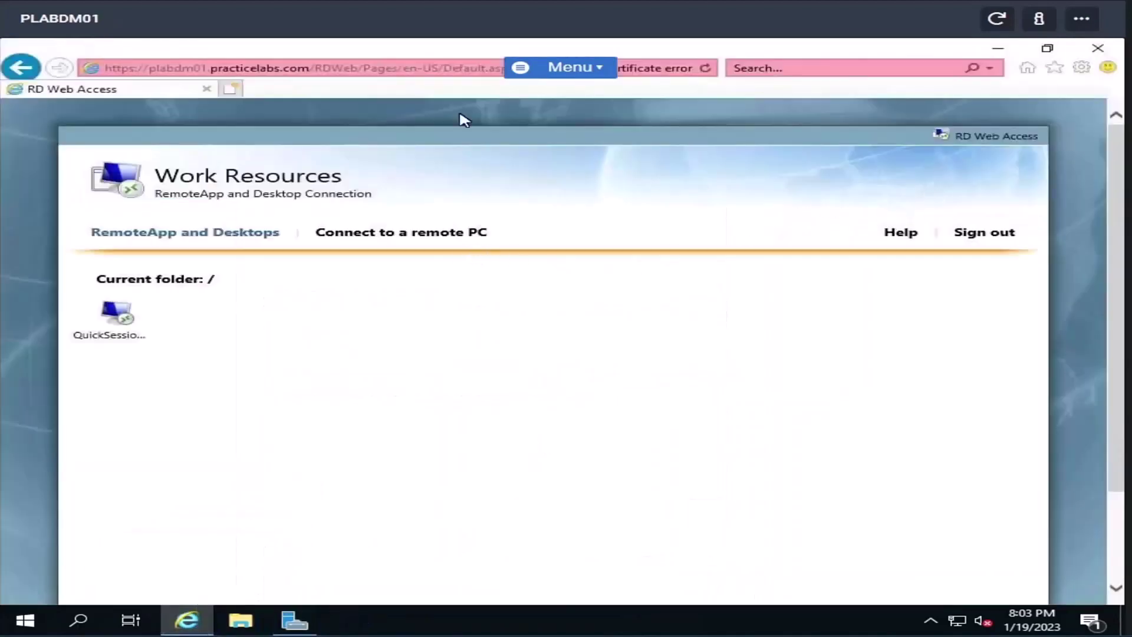
{"action": "left_click", "coordinate": [706, 69]}
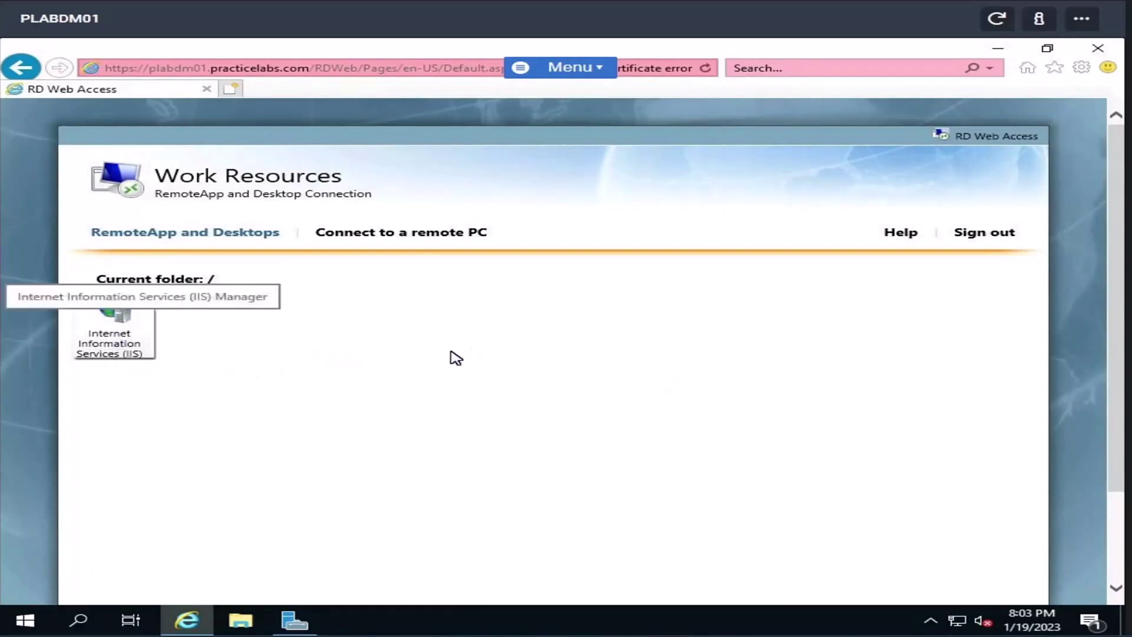
{"action": "left_click", "coordinate": [126, 336]}
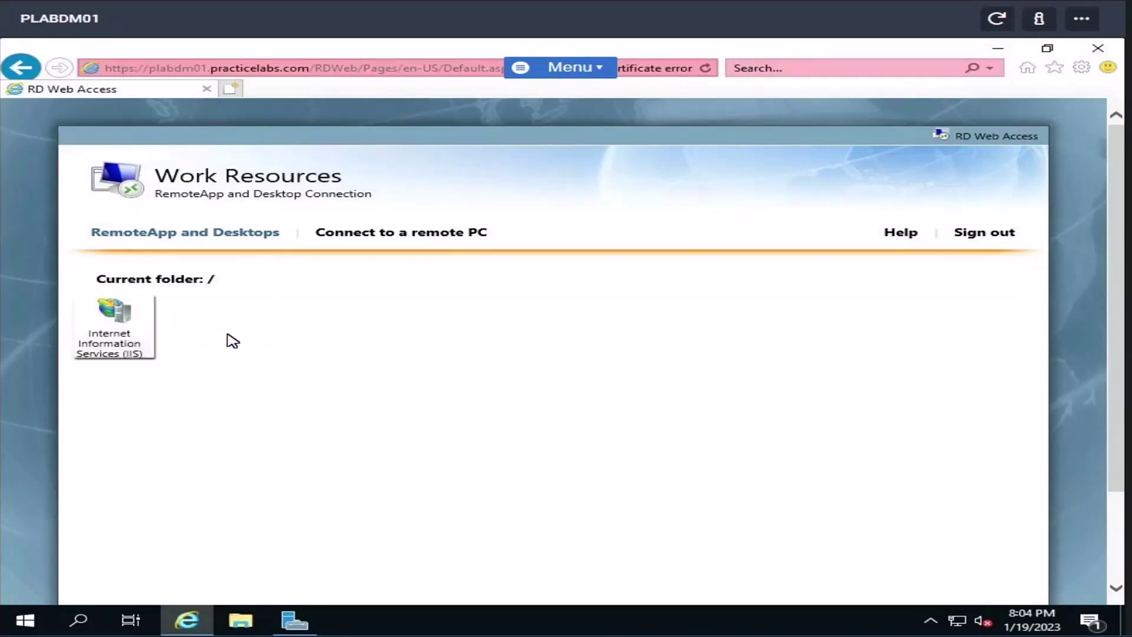
{"action": "left_click", "coordinate": [113, 335]}
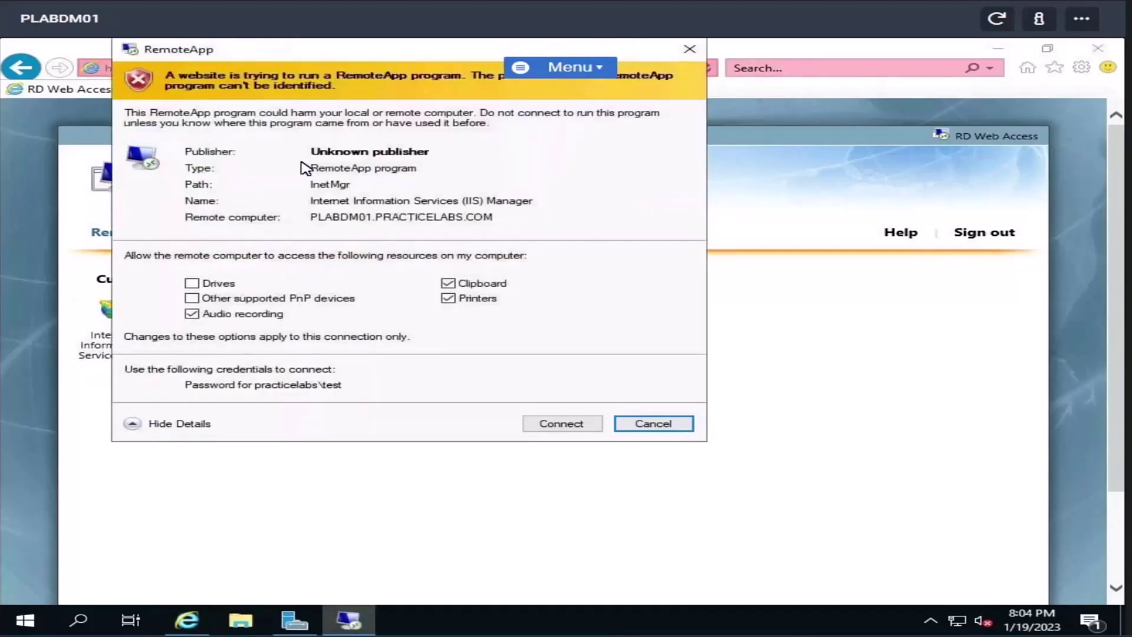
- Accept the RemoteApp connection prompt so IIS Manager starts
{"action": "left_click", "coordinate": [557, 420]}
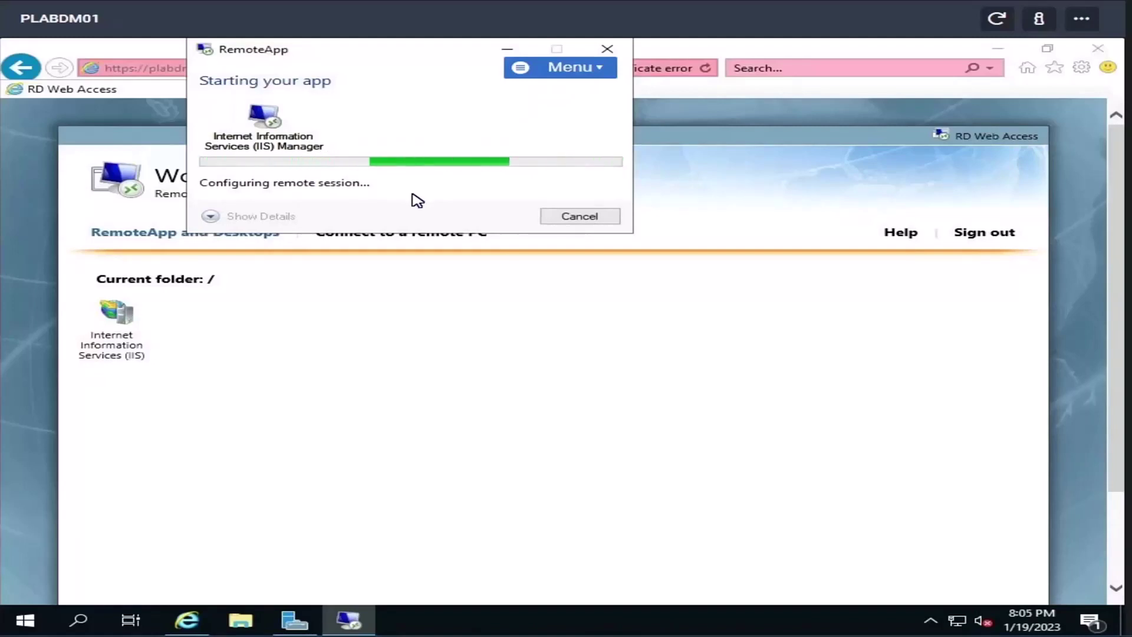
- Inspect the signed-in user's processes in Task Manager's detailed Users view, then close it
{"action": "right_click", "coordinate": [459, 614]}
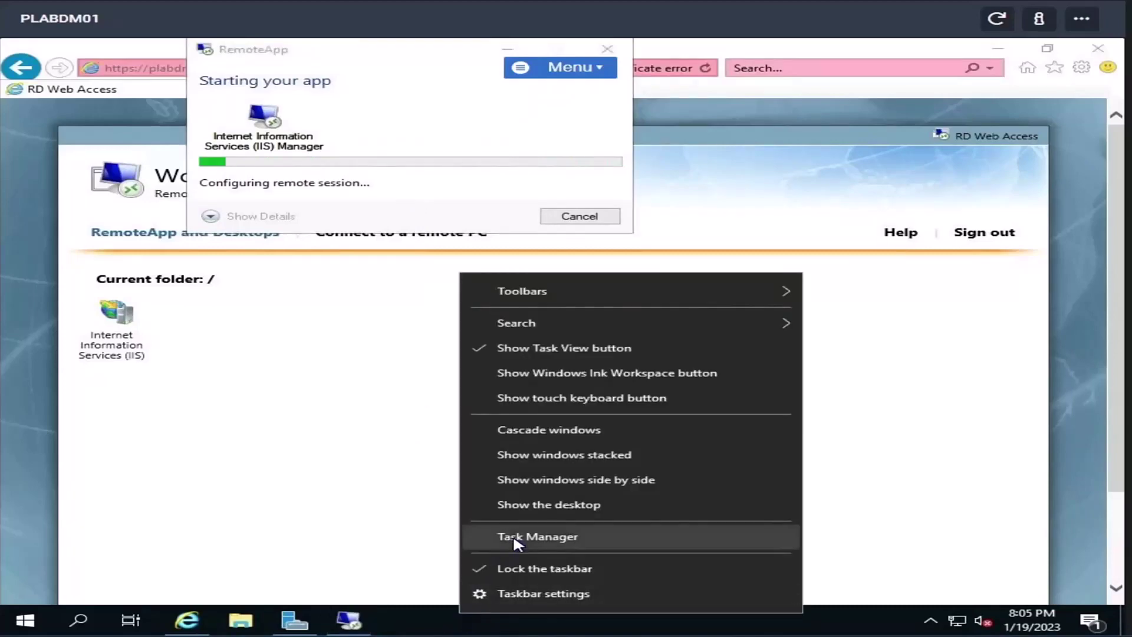
{"action": "left_click", "coordinate": [514, 538]}
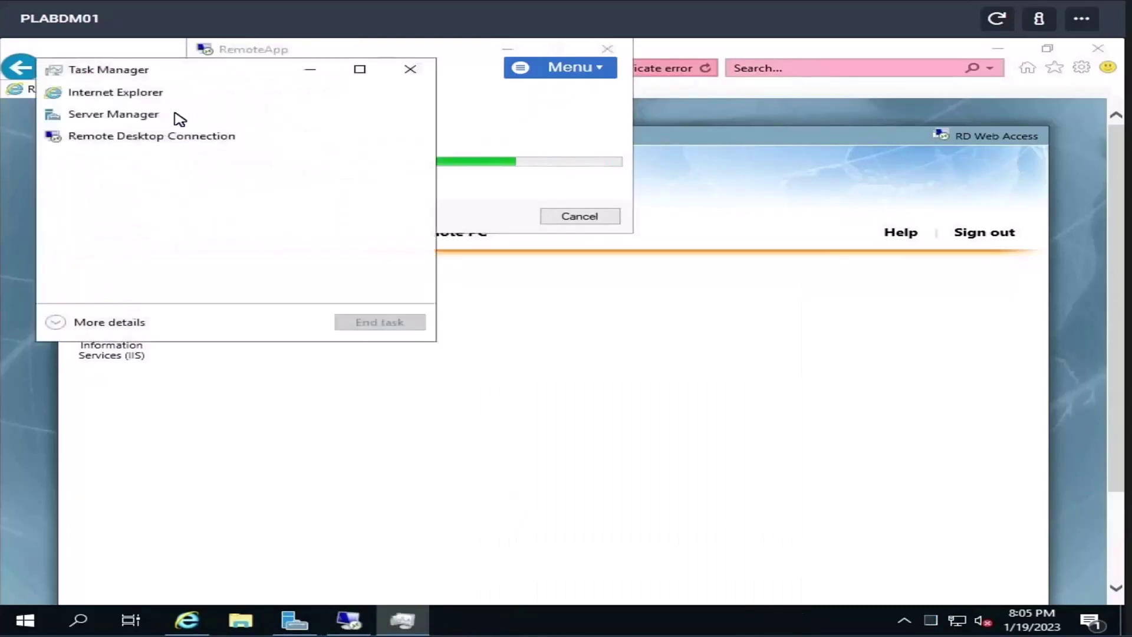
{"action": "left_click", "coordinate": [125, 324]}
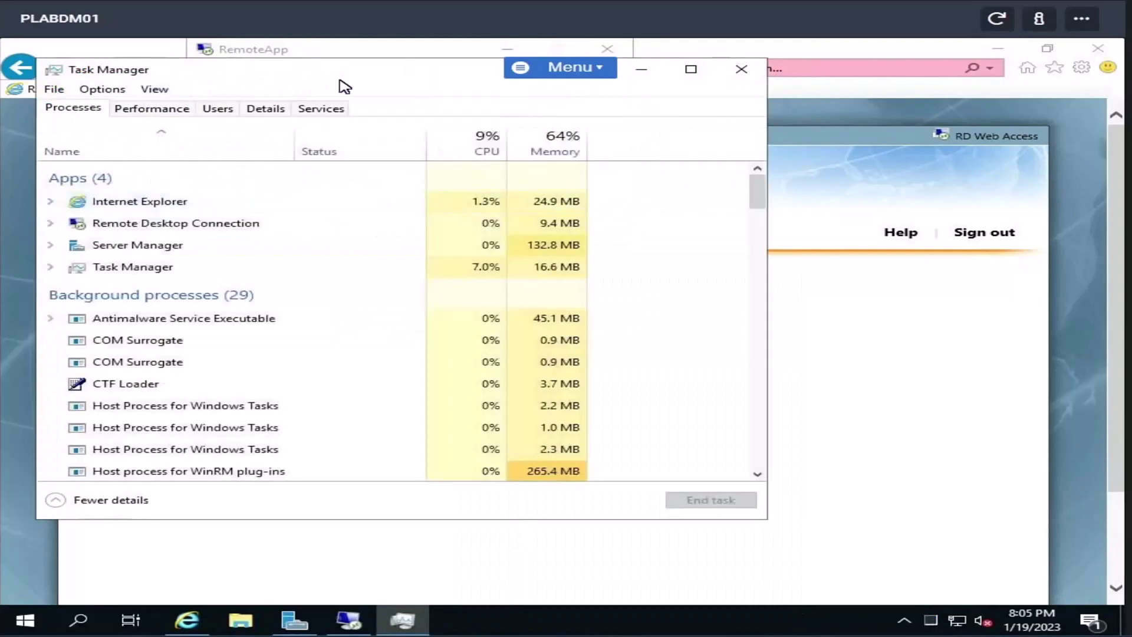
{"action": "left_click_drag", "start_coordinate": [165, 78], "coordinate": [590, 102]}
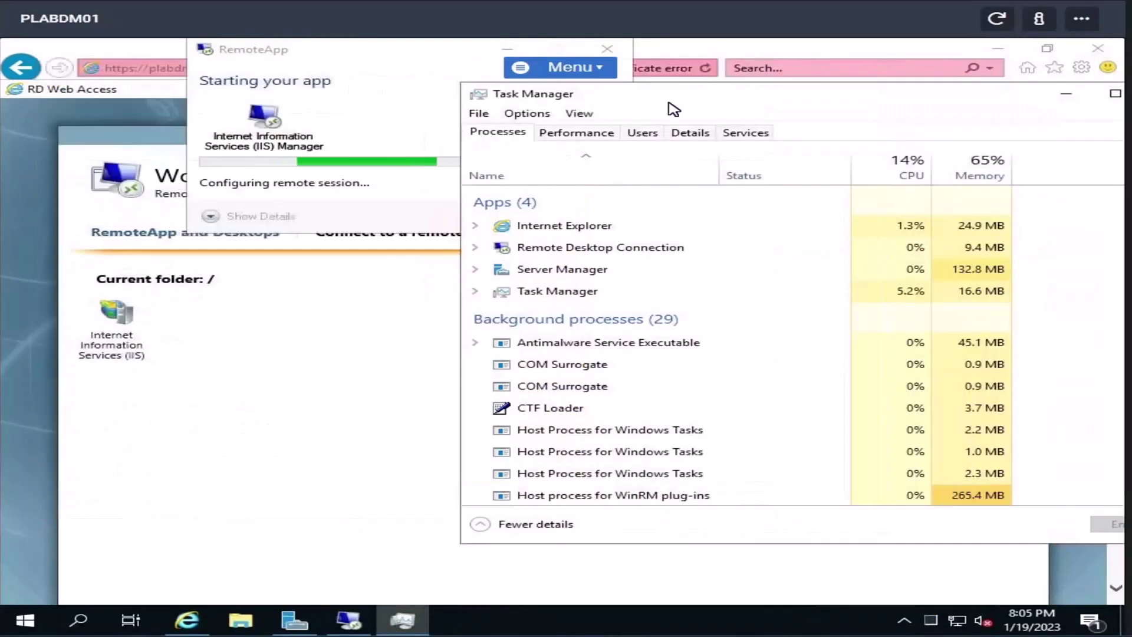
{"action": "left_click", "coordinate": [643, 134]}
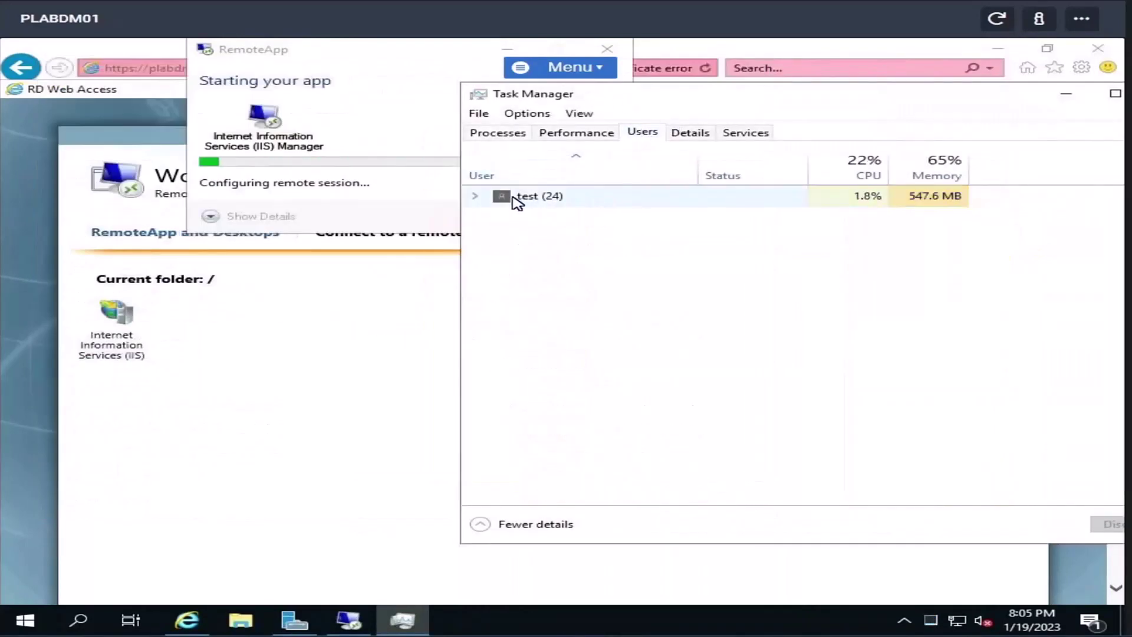
{"action": "left_click", "coordinate": [479, 195]}
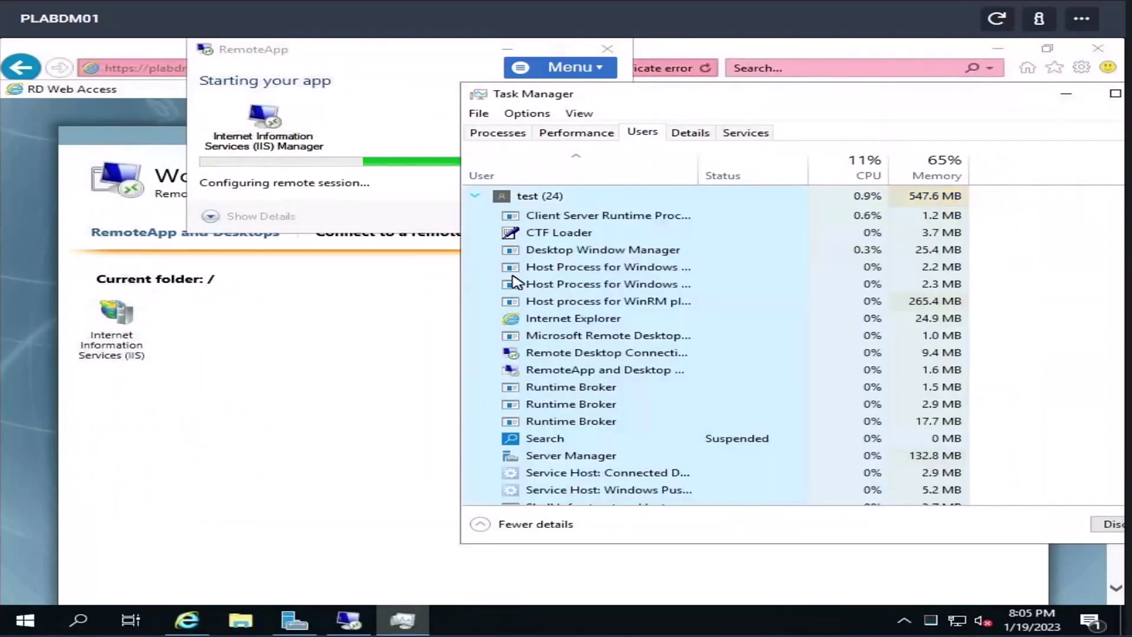
{"action": "scroll", "coordinate": [577, 418], "scroll_direction": "down", "scroll_amount": 1}
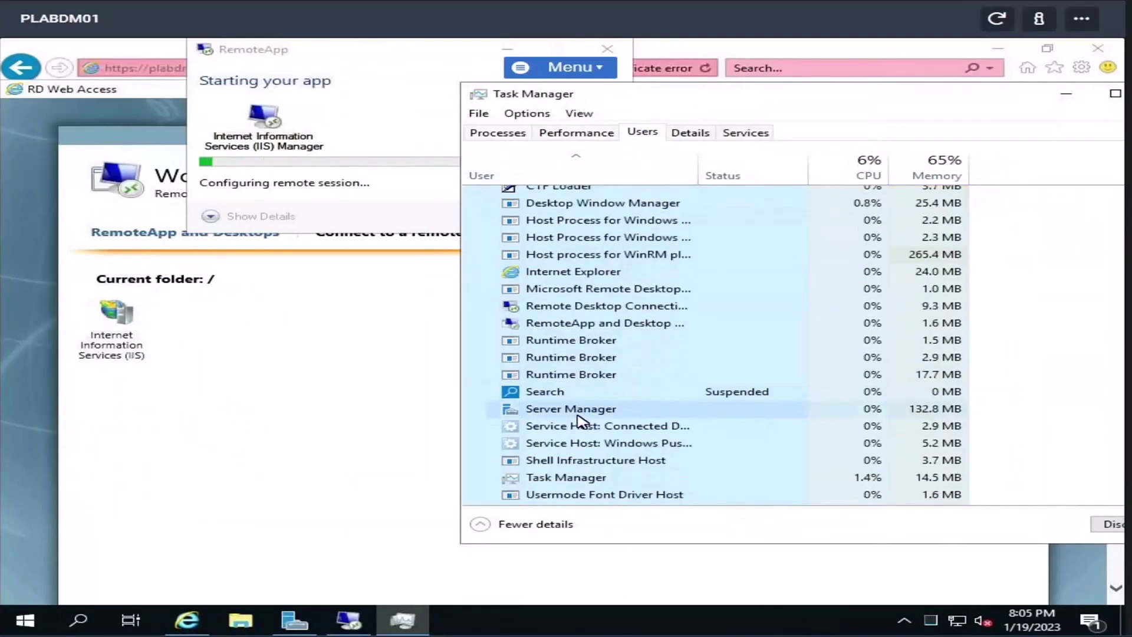
{"action": "scroll", "coordinate": [577, 419], "scroll_direction": "up", "scroll_amount": 1}
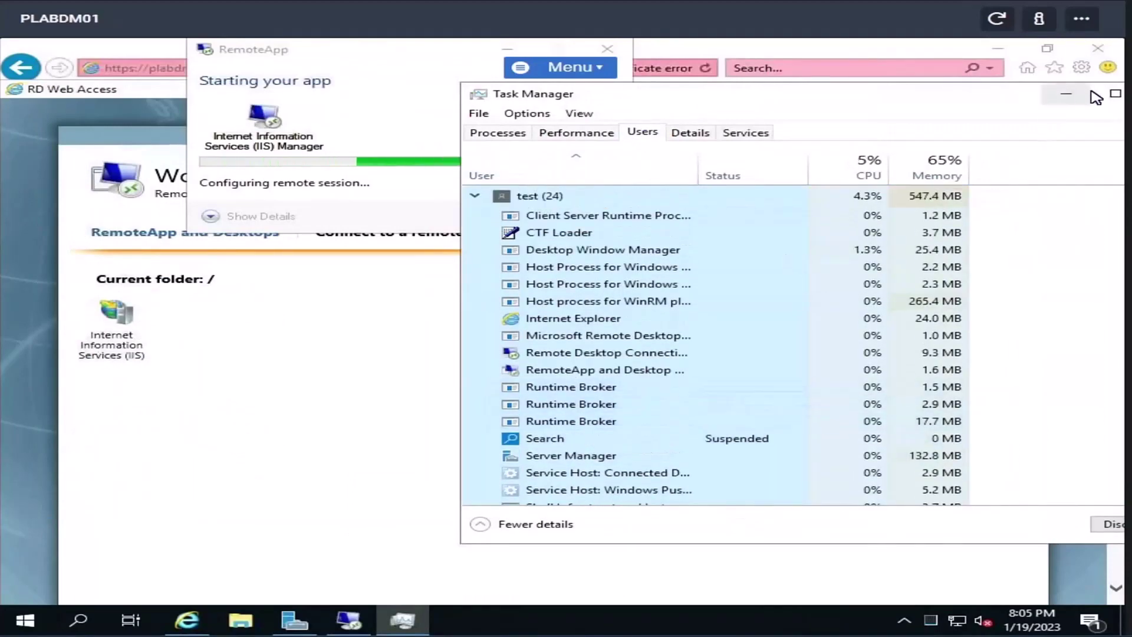
{"action": "left_click_drag", "start_coordinate": [983, 104], "coordinate": [871, 103]}
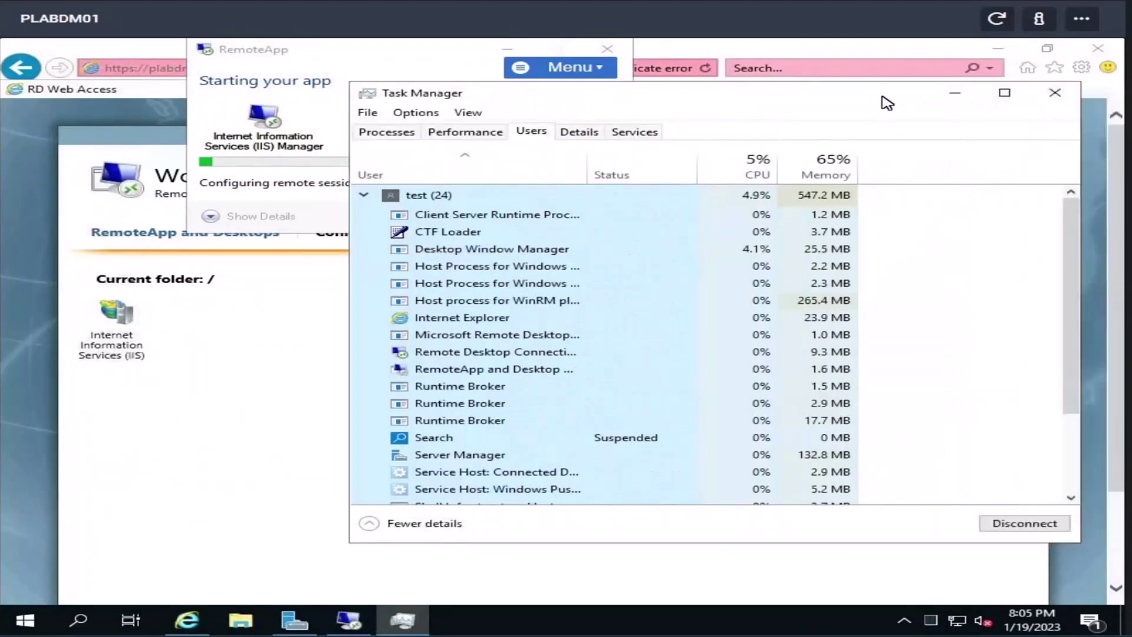
{"action": "left_click", "coordinate": [1055, 94]}
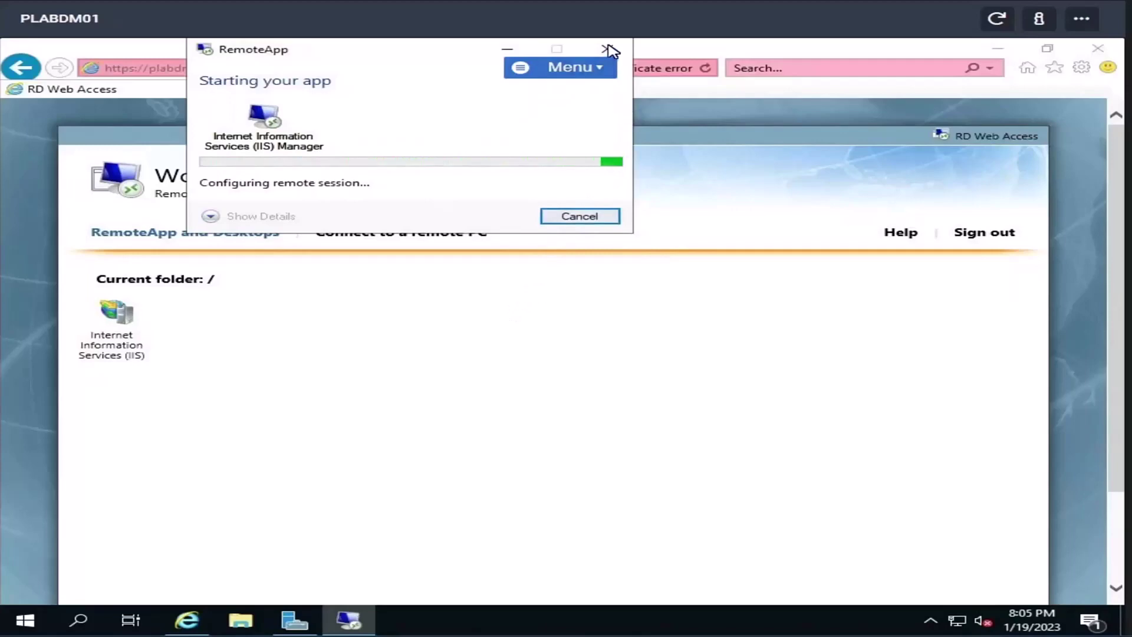
- Reopen Task Manager's Users tab and choose Disconnect on the user's session
{"action": "right_click", "coordinate": [515, 610]}
{"action": "left_click", "coordinate": [557, 540]}
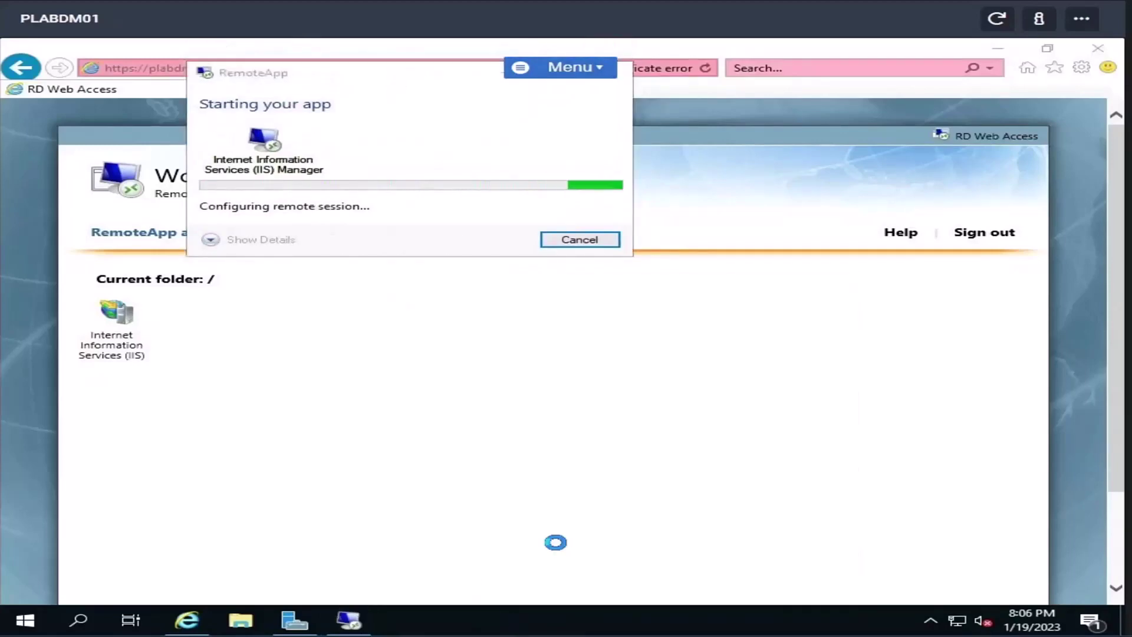
{"action": "left_click", "coordinate": [541, 140]}
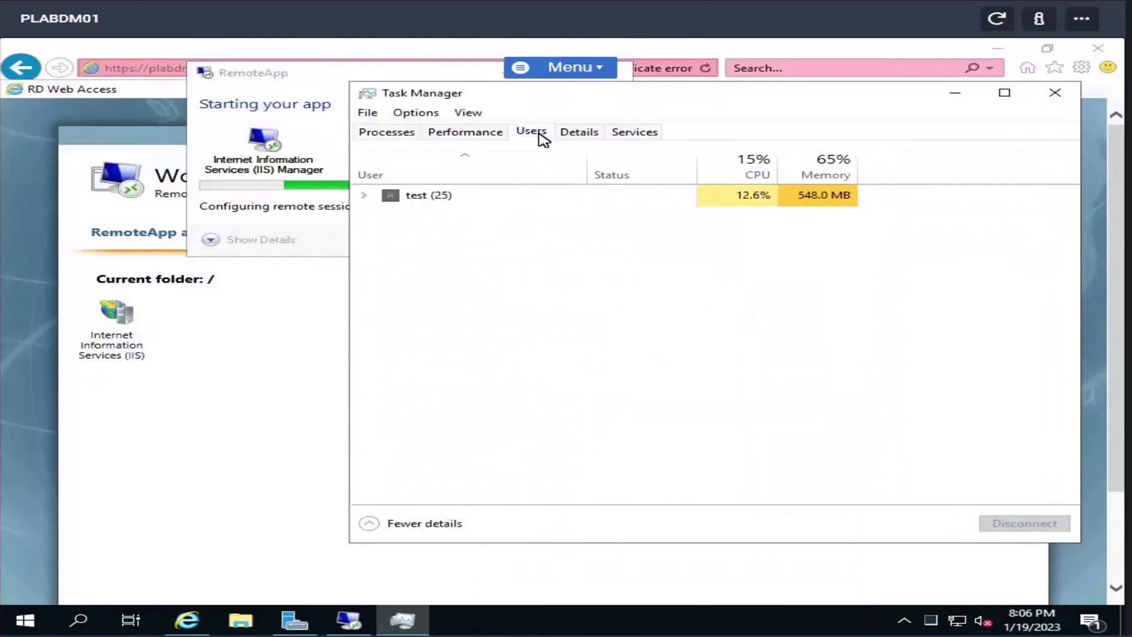
{"action": "right_click", "coordinate": [446, 197]}
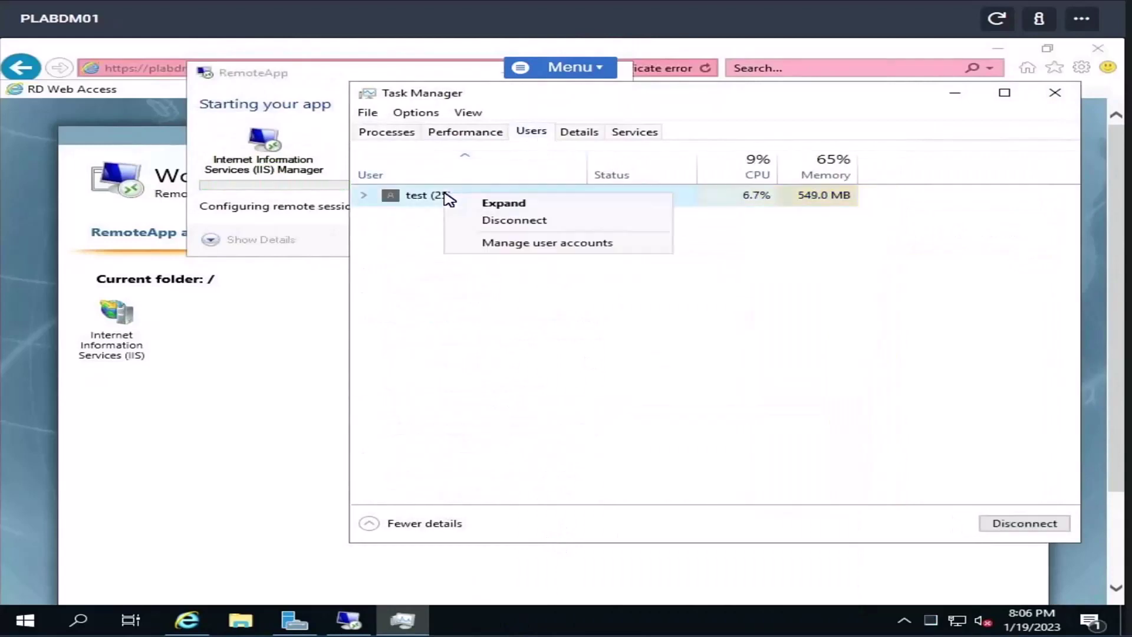
{"action": "left_click", "coordinate": [490, 224]}
- Disconnect the user session and send Ctrl-Alt-Del to the remote machine
{"action": "left_click", "coordinate": [543, 339]}
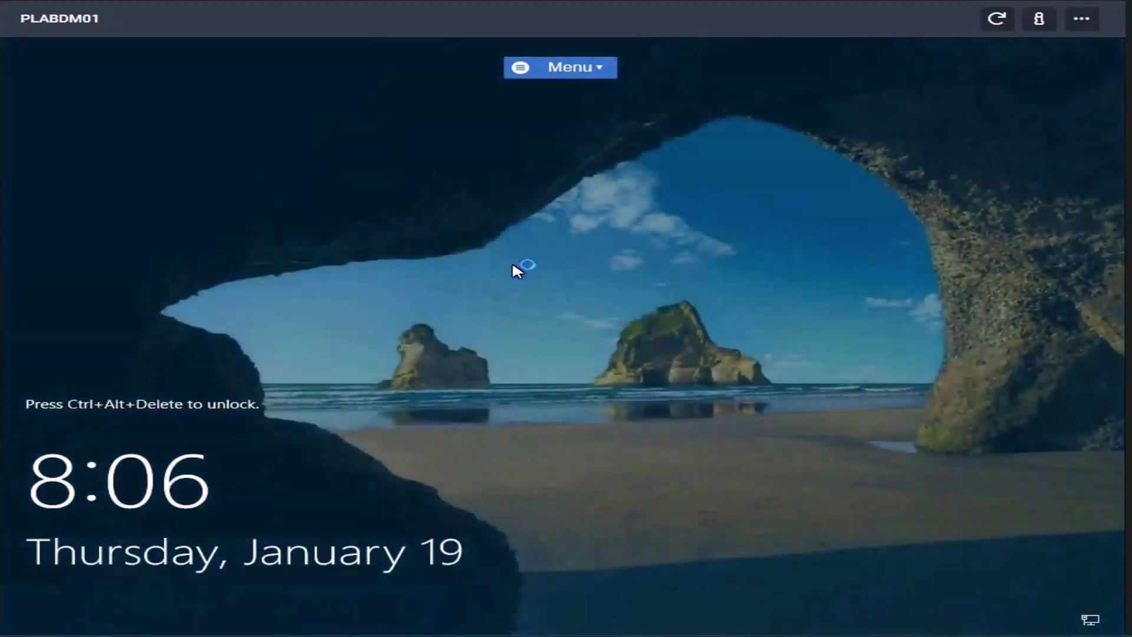
{"action": "left_click", "coordinate": [560, 71]}
{"action": "left_click", "coordinate": [570, 148]}
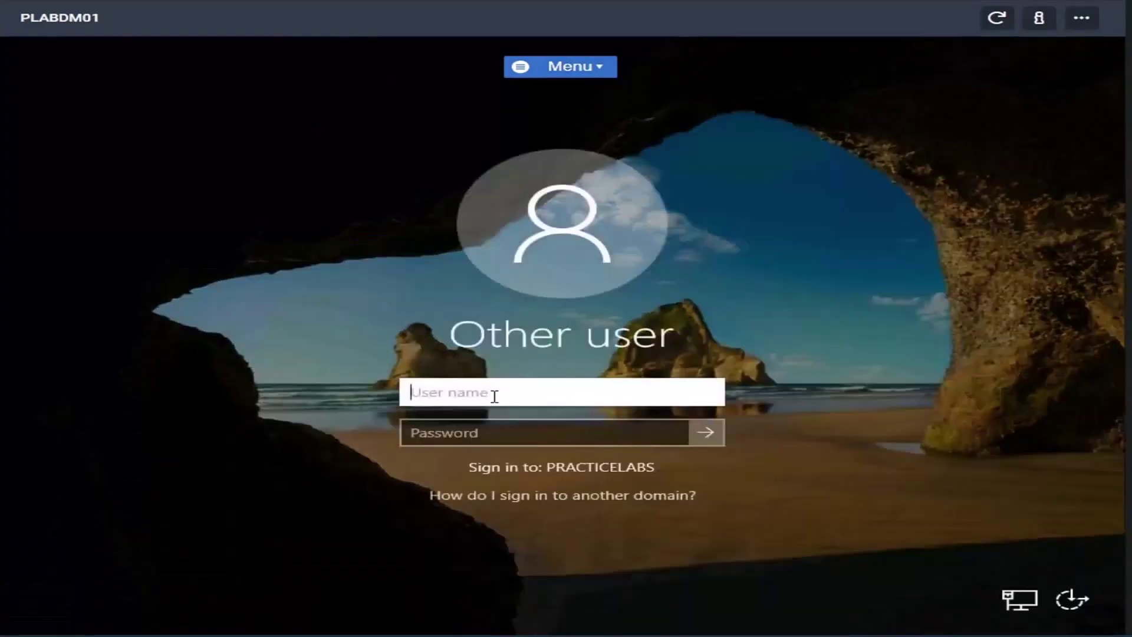
- Sign back in with the lab user name and password, then close Task Manager
{"action": "type", "text": "test"}
{"action": "key", "text": "Tab"}
{"action": "type", "text": "Pa"}
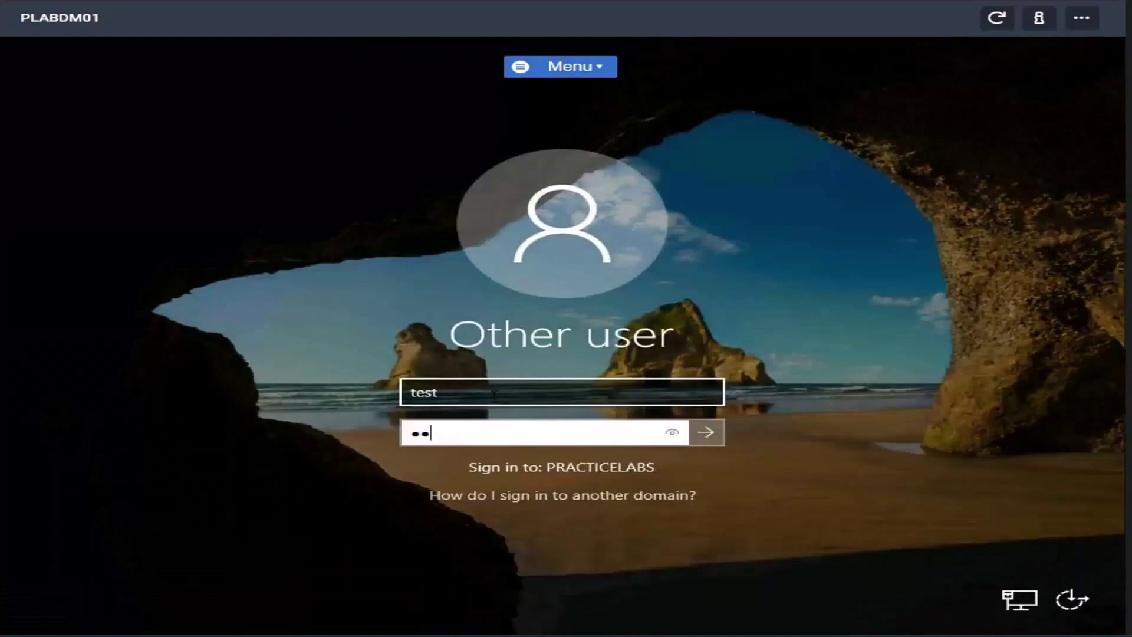
{"action": "key", "text": "Return"}
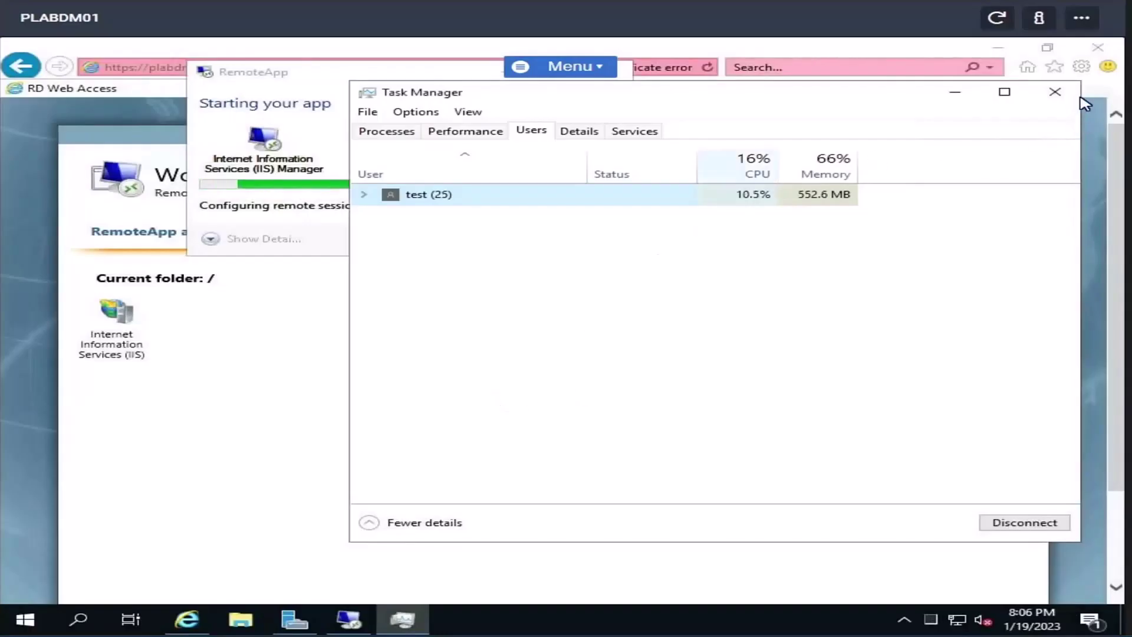
{"action": "left_click", "coordinate": [1055, 91]}
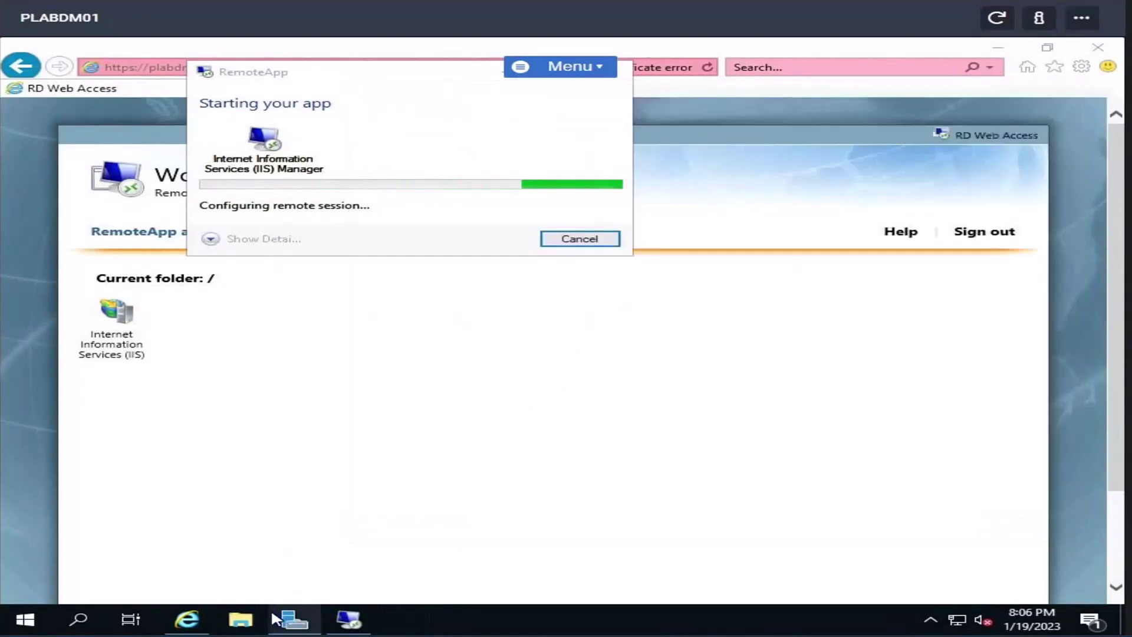
- Return to Server Manager and review QuickSessionCollection's Host Servers, showing PLABDM01
{"action": "left_click", "coordinate": [272, 615]}
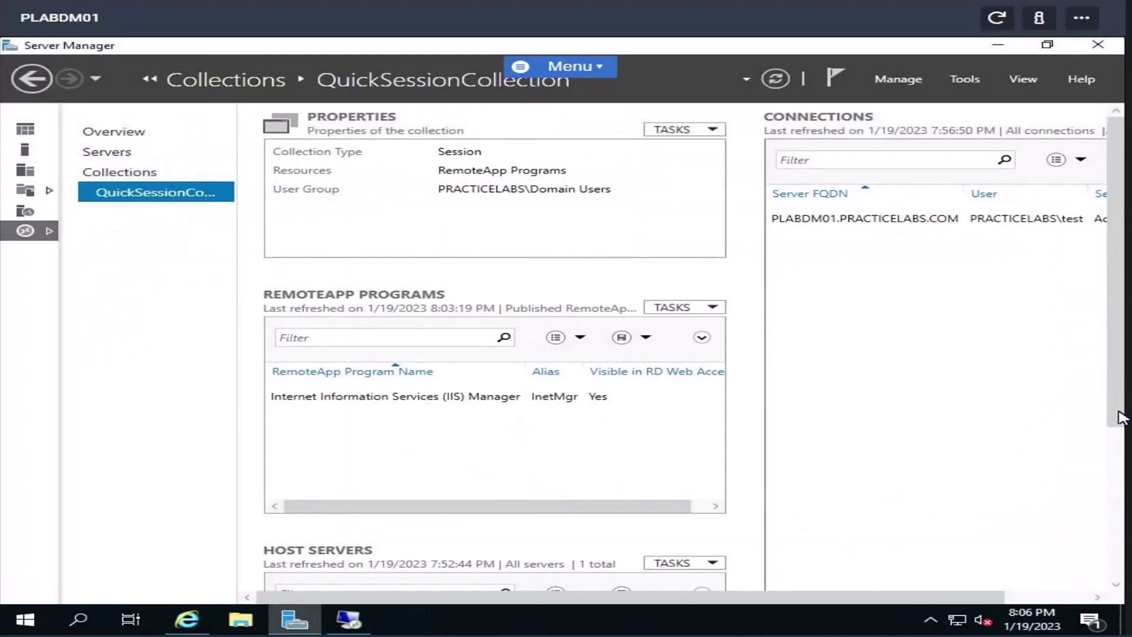
{"action": "left_click_drag", "start_coordinate": [1120, 417], "coordinate": [1120, 483]}
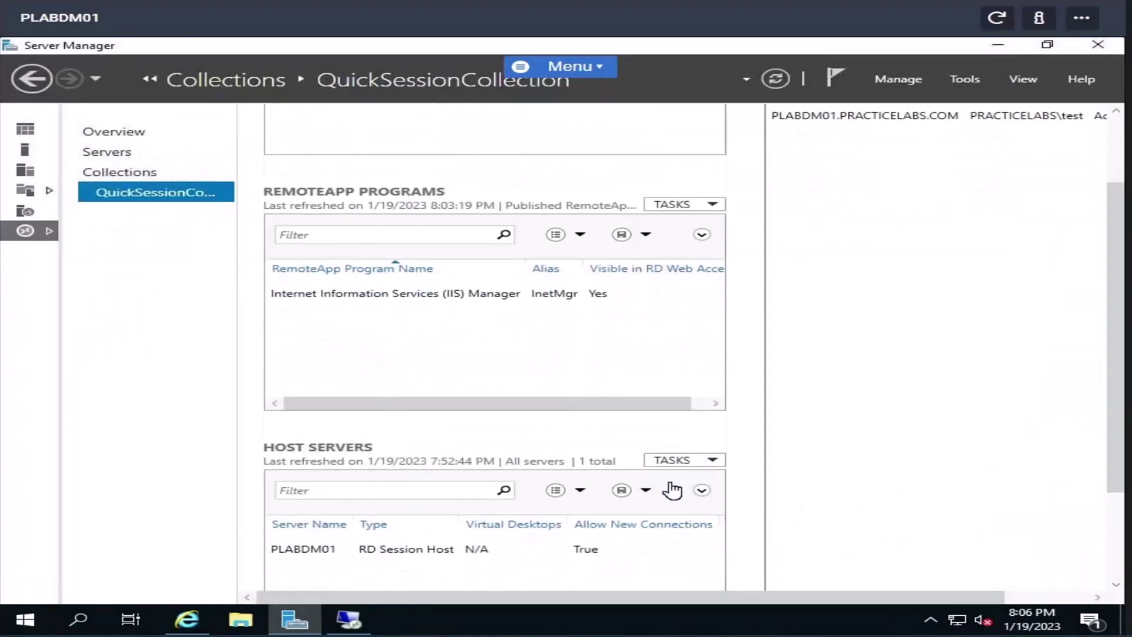
{"action": "left_click", "coordinate": [680, 461]}
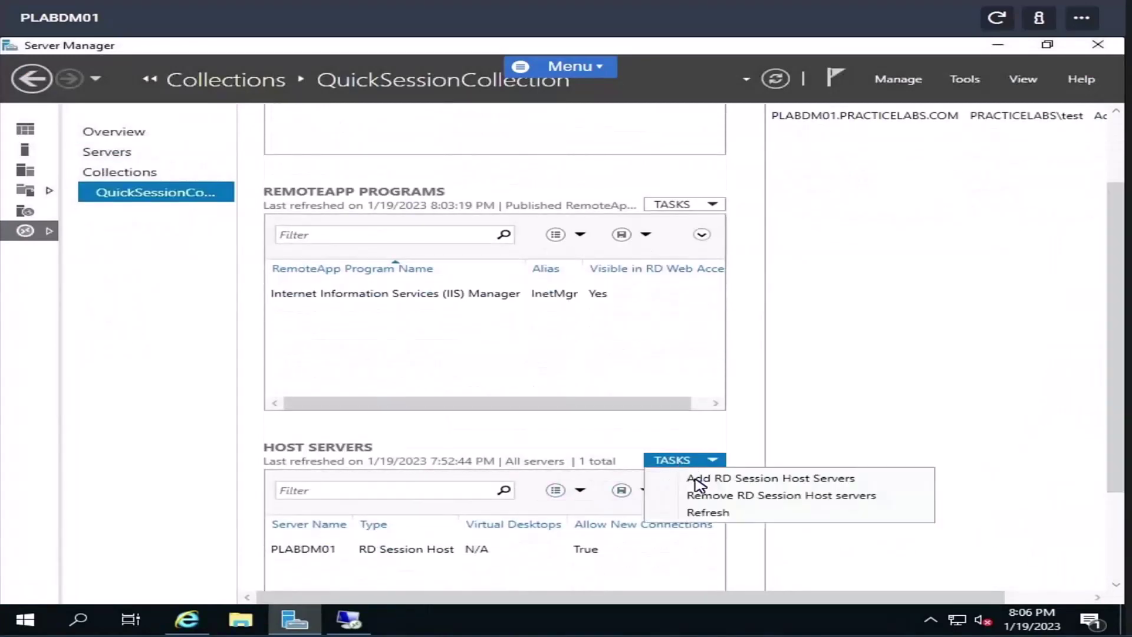
{"action": "left_click", "coordinate": [549, 430]}
{"action": "scroll", "coordinate": [1114, 451], "scroll_direction": "down", "scroll_amount": 3}
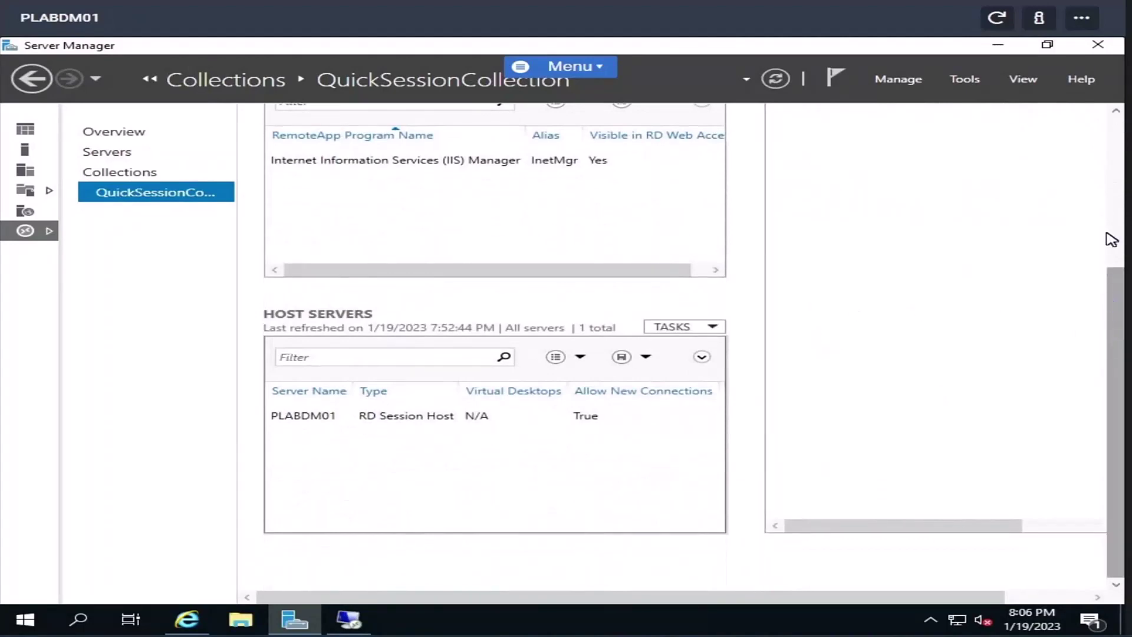
{"action": "scroll", "coordinate": [1112, 240], "scroll_direction": "up", "scroll_amount": 5}
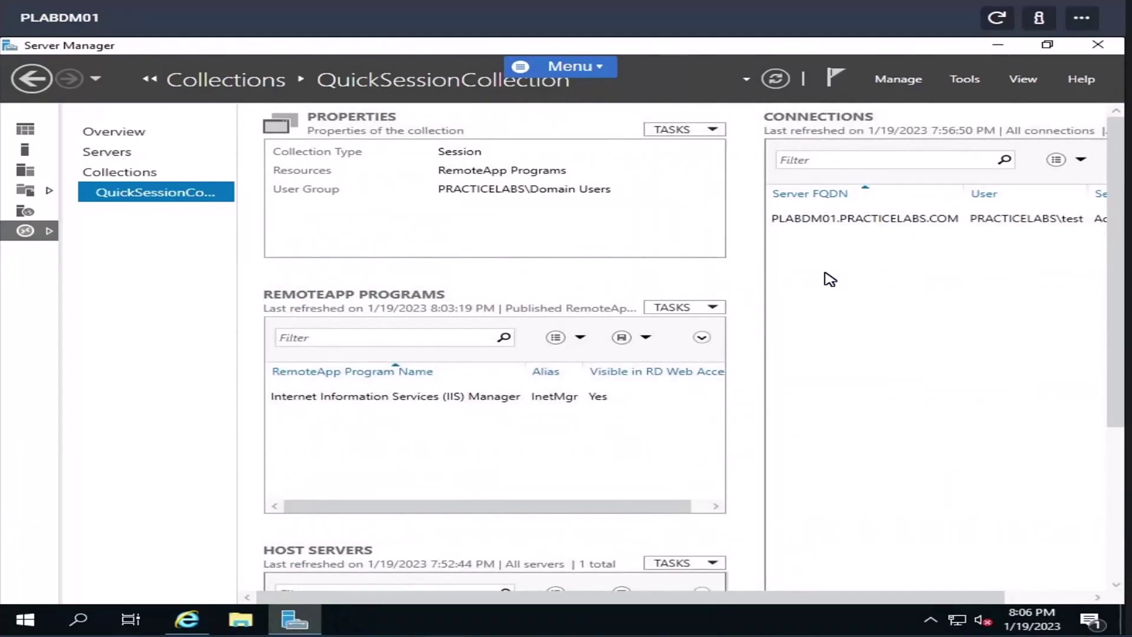
- Launch the IIS Manager RemoteApp from RD Web Access, approve connecting, then return to Server Manager
{"action": "left_click", "coordinate": [186, 619]}
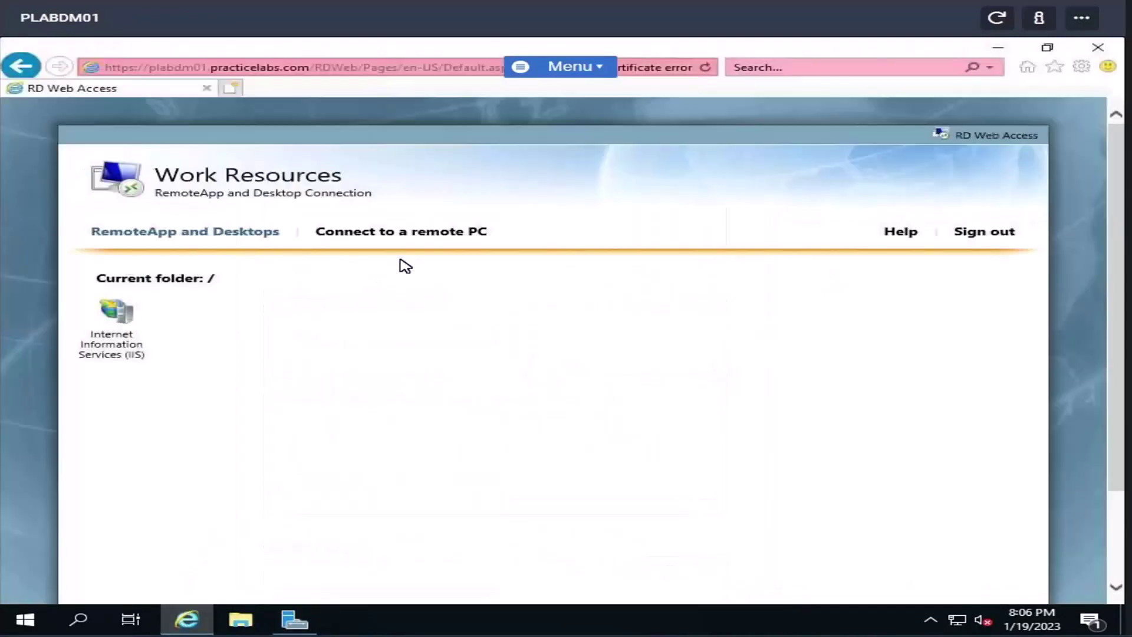
{"action": "left_click", "coordinate": [121, 314]}
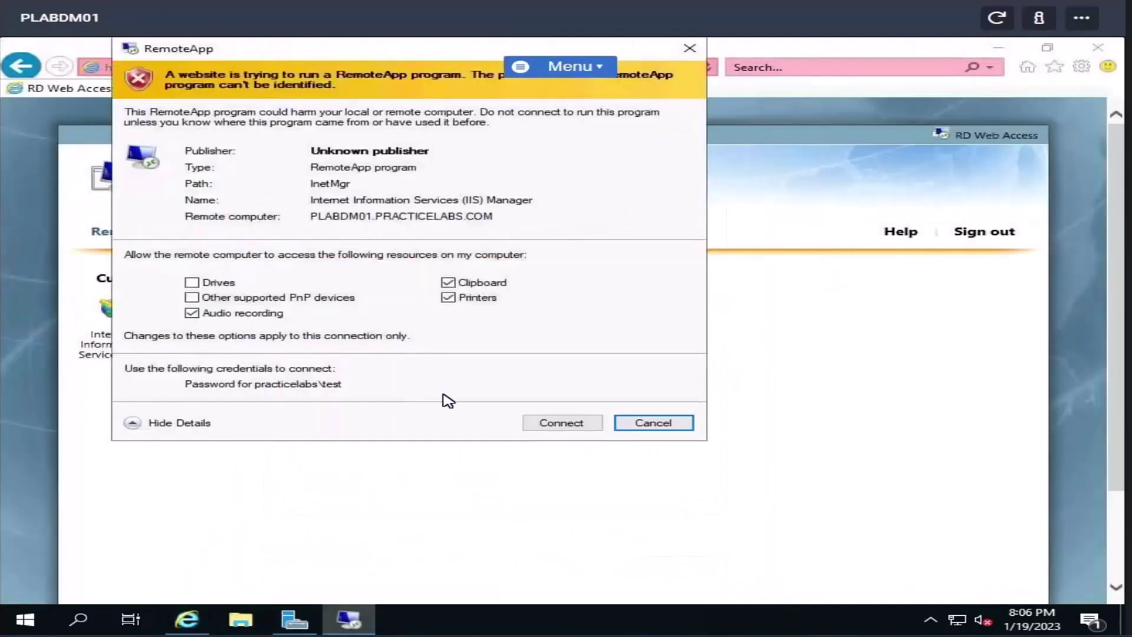
{"action": "left_click", "coordinate": [572, 424]}
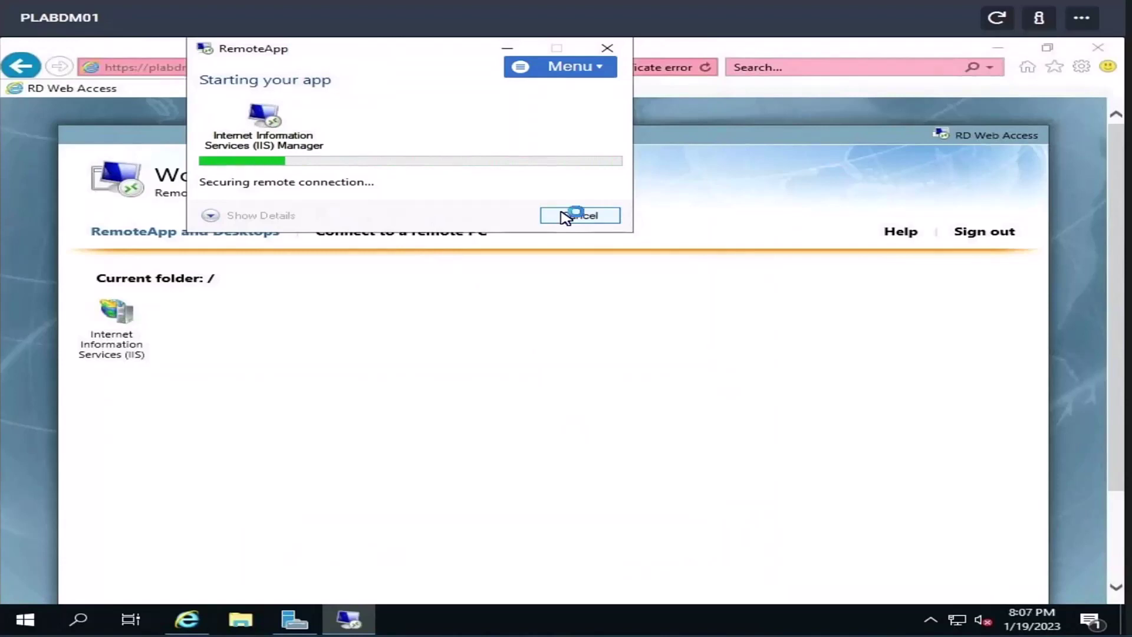
{"action": "left_click", "coordinate": [294, 619]}
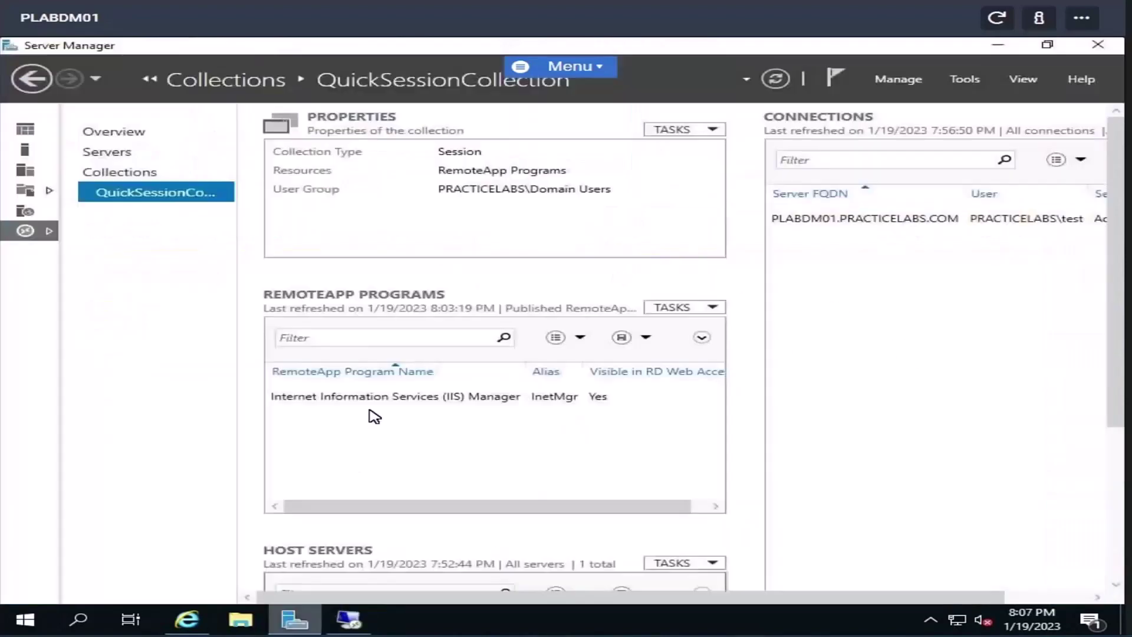
- Show the Remote Desktop Services overview in Server Manager
{"action": "left_click", "coordinate": [121, 134]}
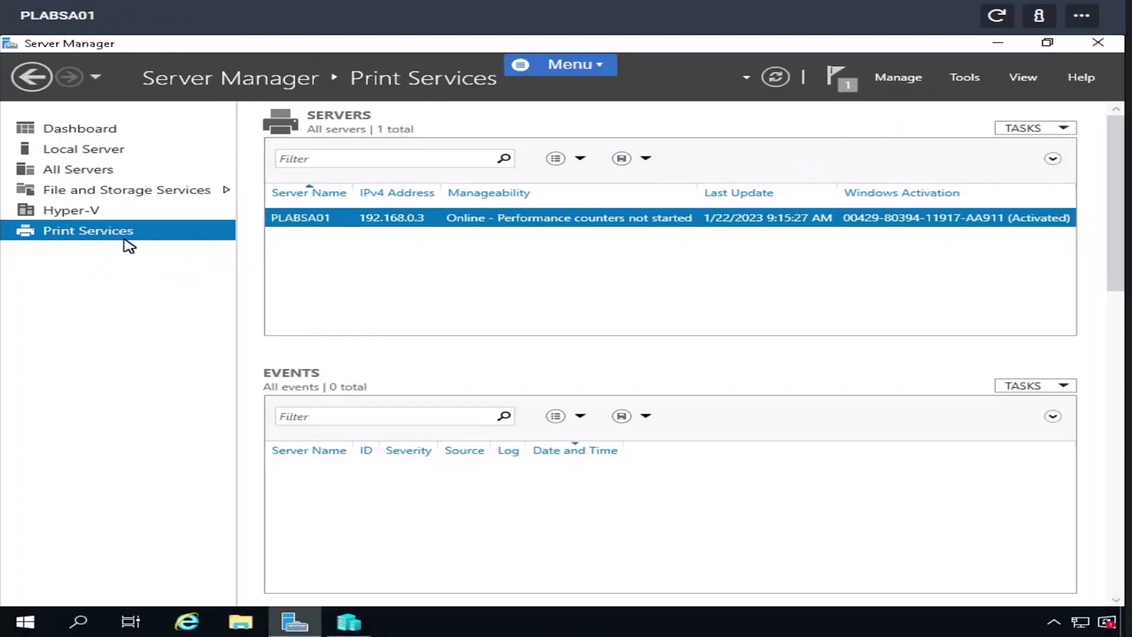
{"action": "left_click", "coordinate": [898, 79]}
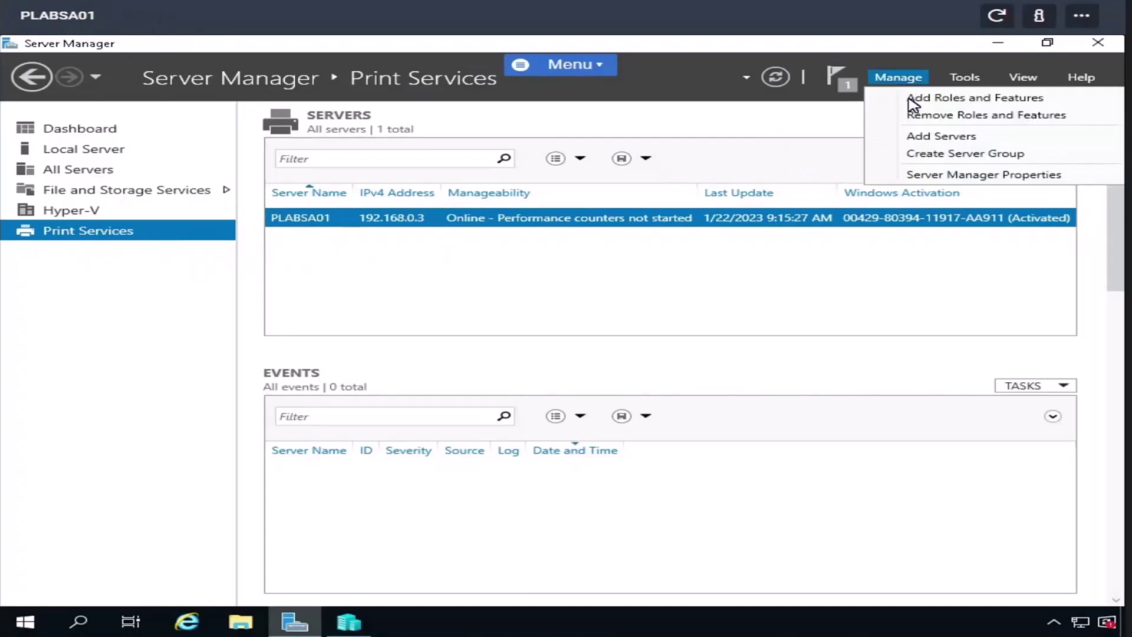
{"action": "left_click", "coordinate": [912, 103]}
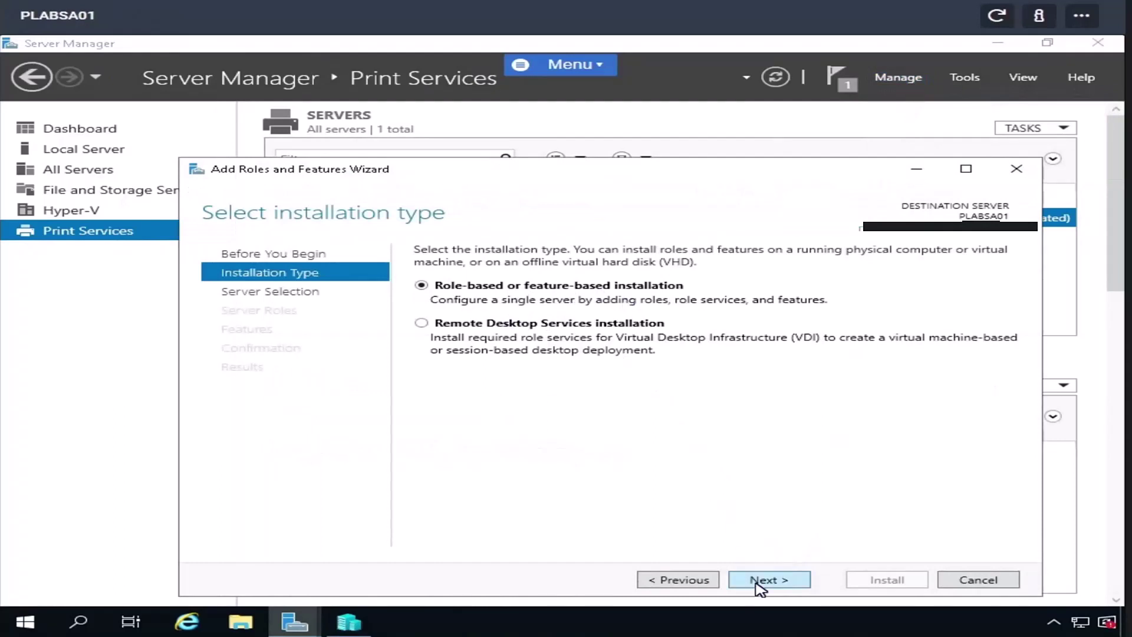
{"action": "left_click", "coordinate": [763, 583]}
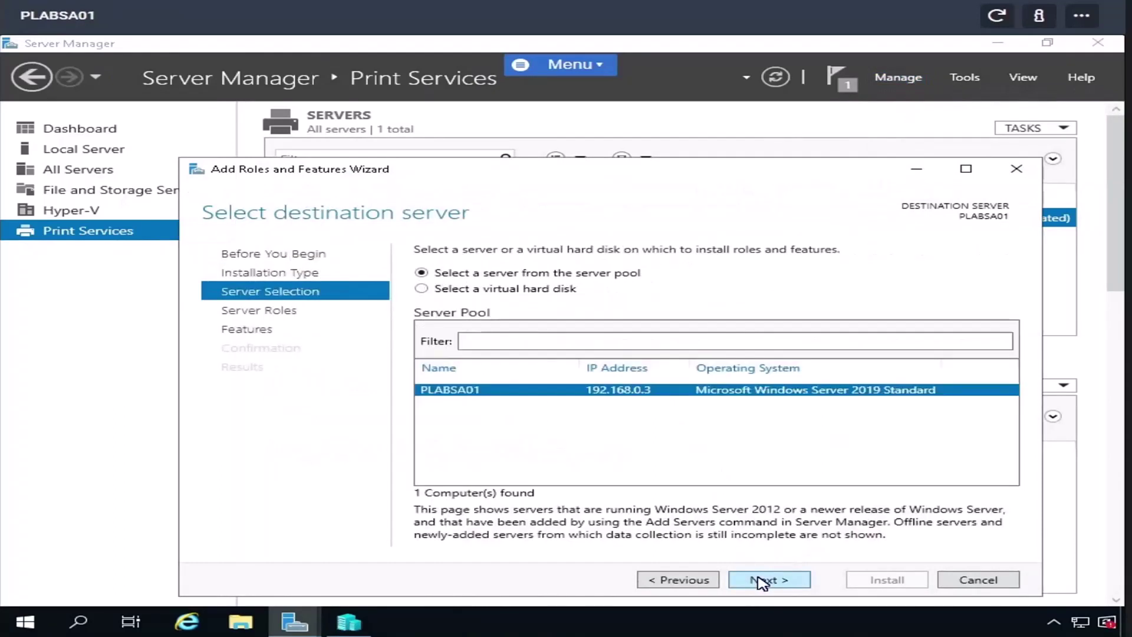
{"action": "left_click", "coordinate": [763, 583]}
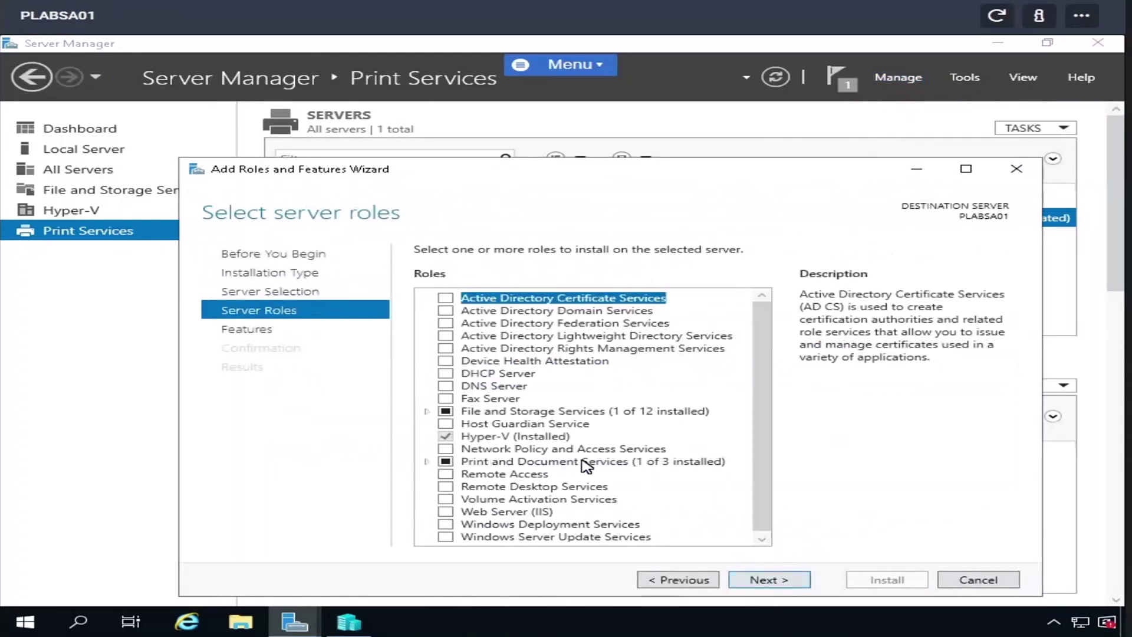
{"action": "left_click", "coordinate": [427, 461]}
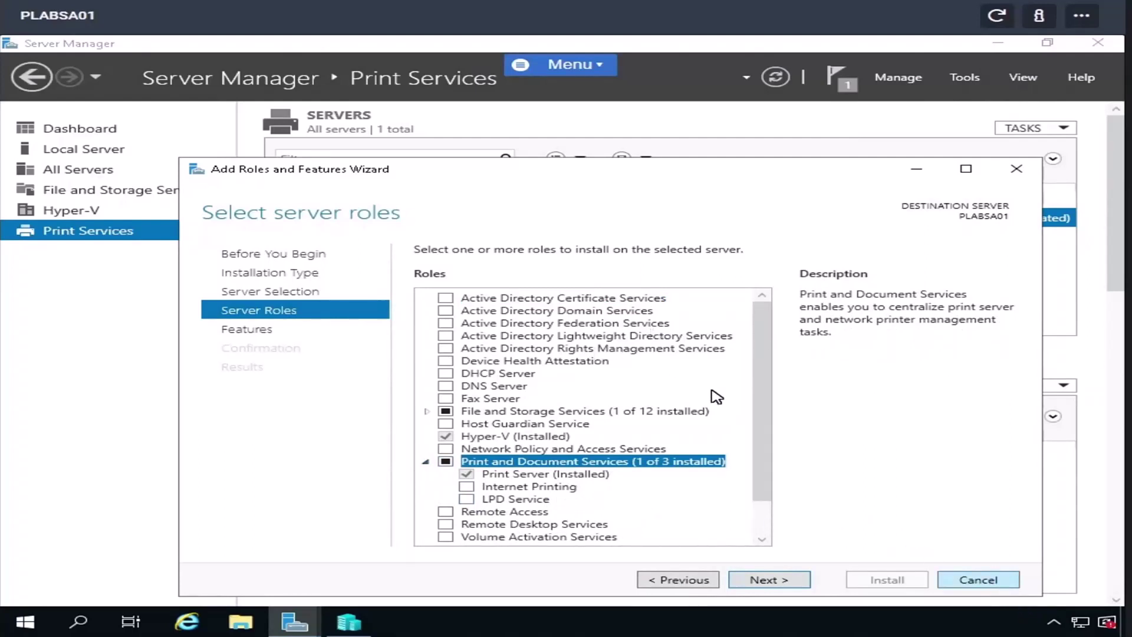
{"action": "left_click", "coordinate": [994, 580]}
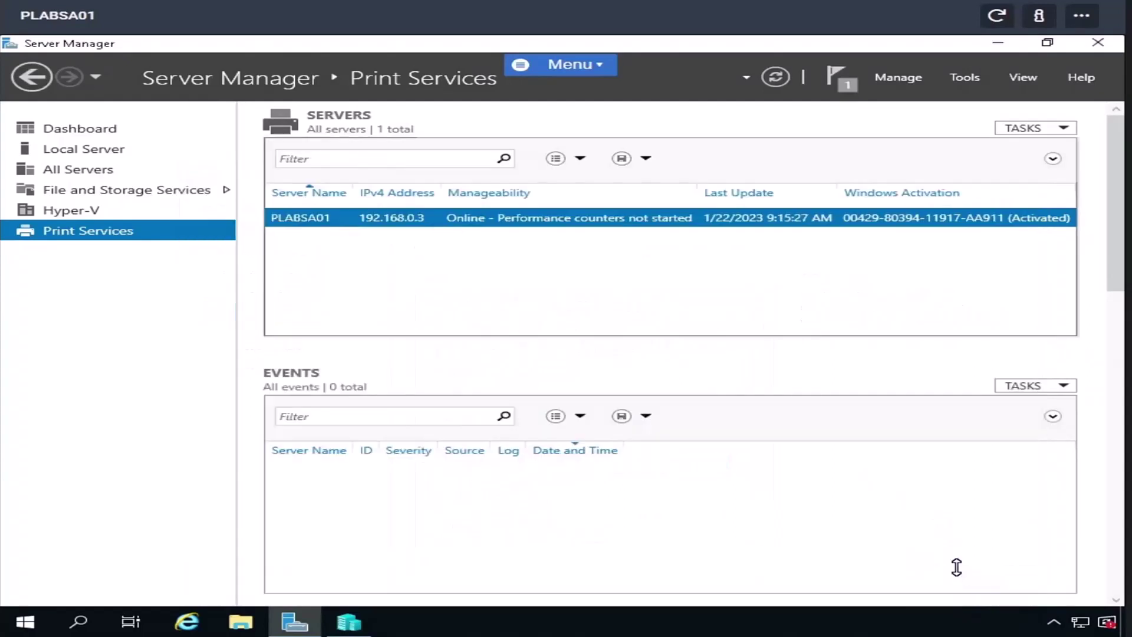
- Open Print Management from Tools and expand Print Servers to PLABSA01 (local)
{"action": "left_click", "coordinate": [970, 78]}
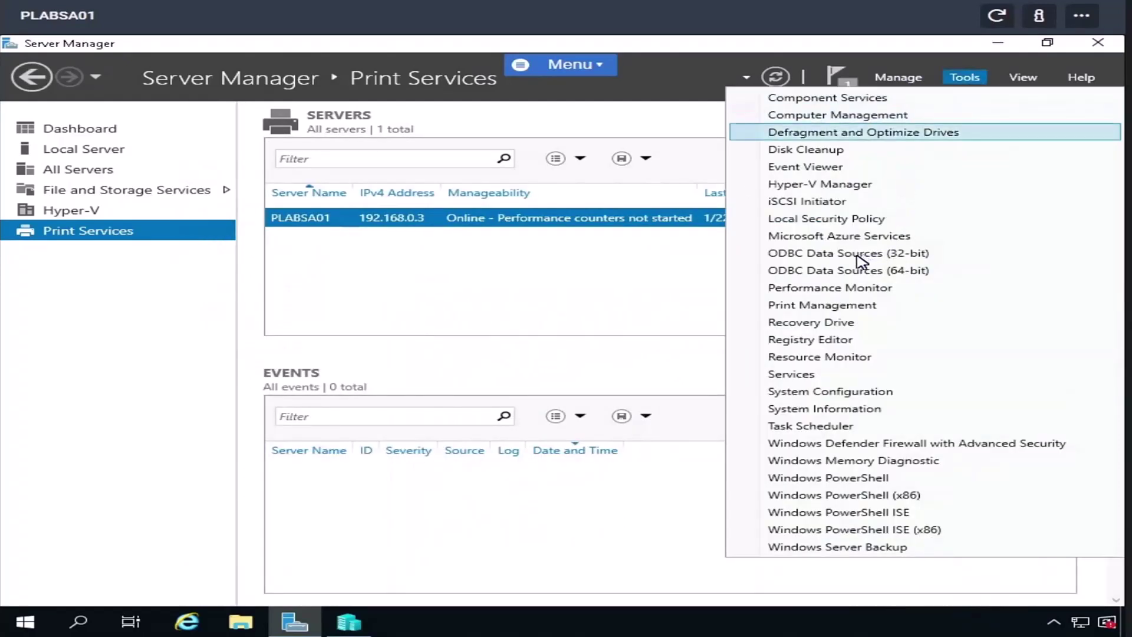
{"action": "left_click", "coordinate": [833, 305]}
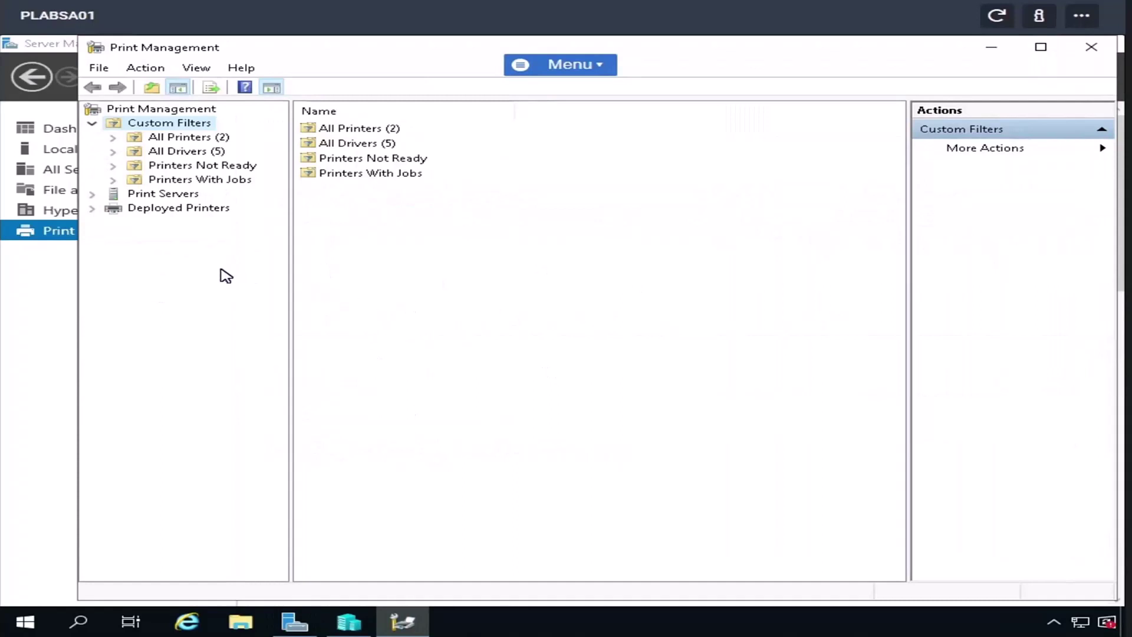
{"action": "left_click", "coordinate": [92, 195]}
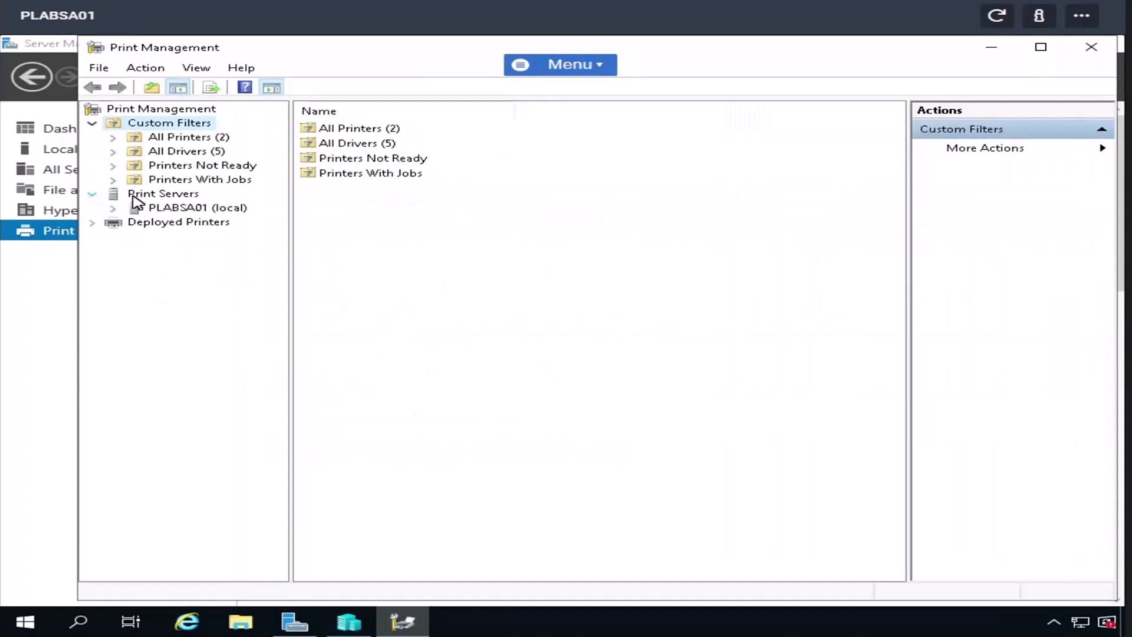
{"action": "left_click", "coordinate": [112, 207]}
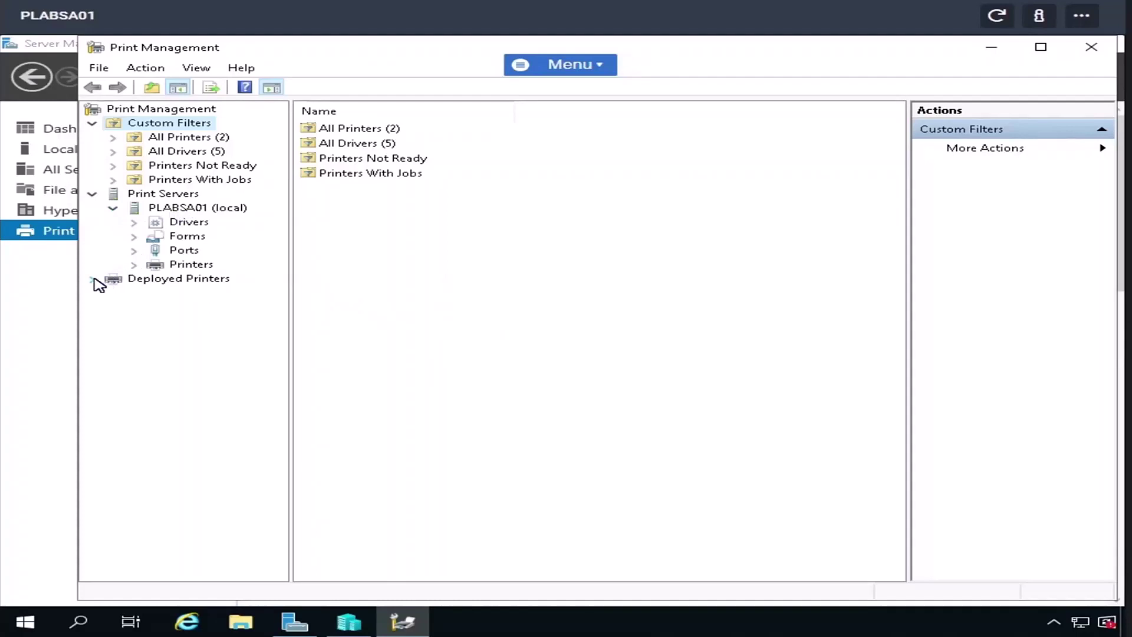
- Browse PLABSA01's Deployed Printers, Drivers, Forms, Ports and Printers lists
{"action": "left_click", "coordinate": [156, 279]}
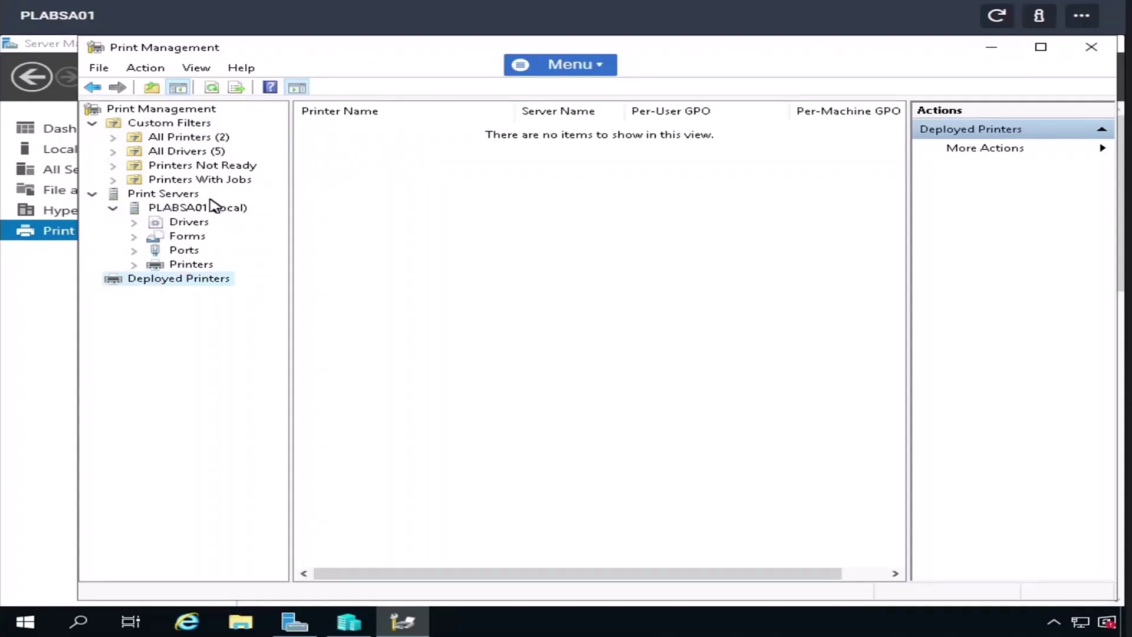
{"action": "left_click", "coordinate": [195, 227]}
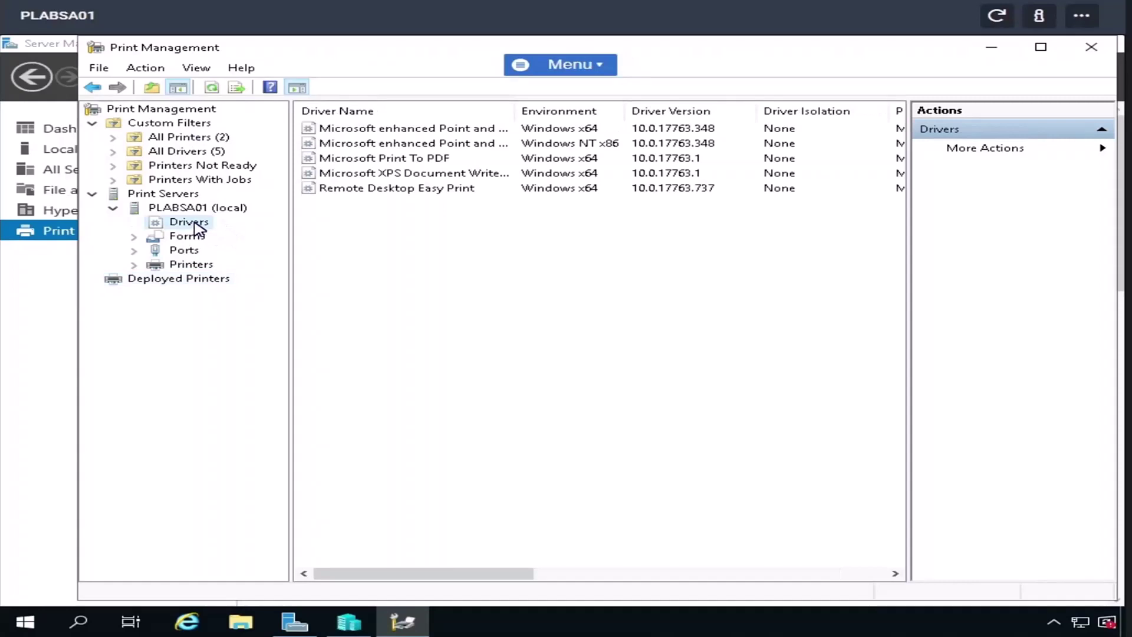
{"action": "left_click", "coordinate": [188, 240]}
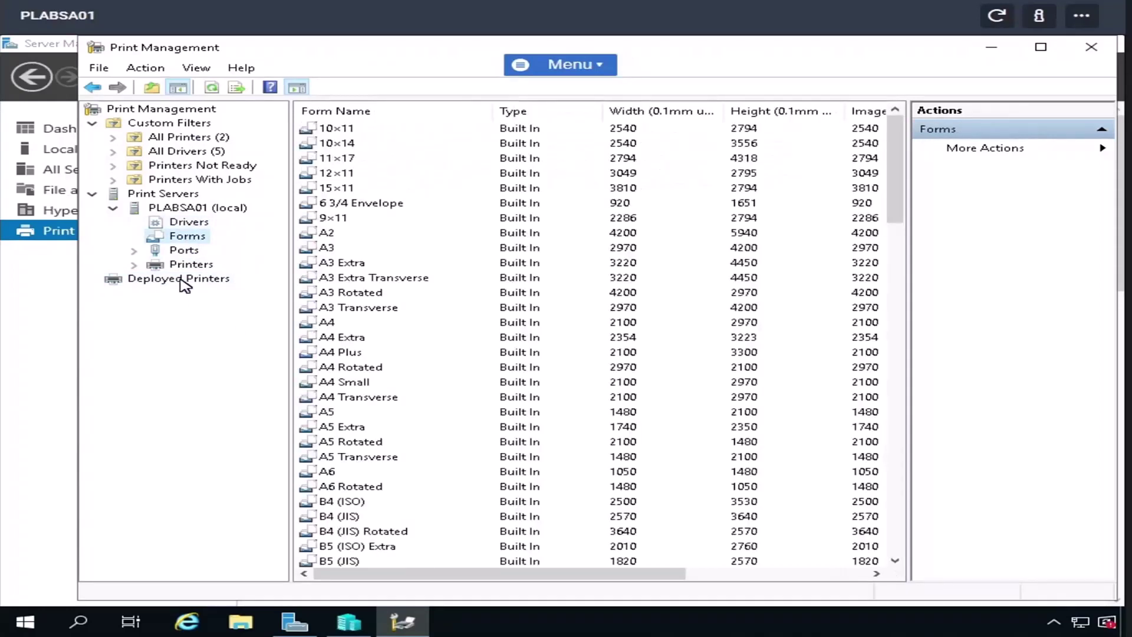
{"action": "left_click", "coordinate": [189, 254]}
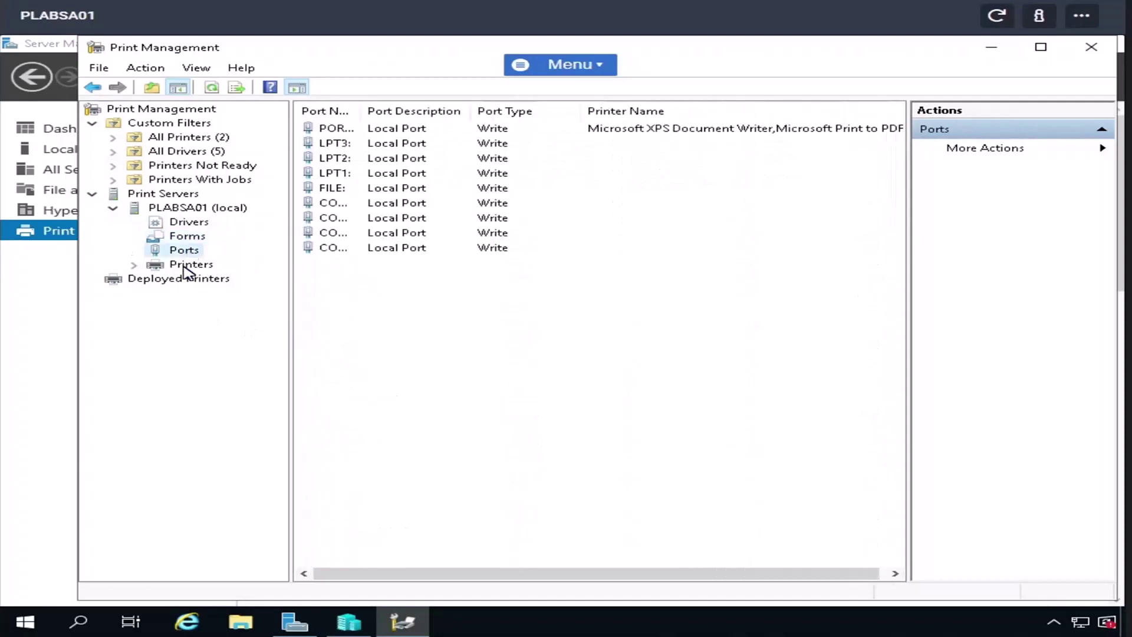
{"action": "left_click", "coordinate": [186, 265]}
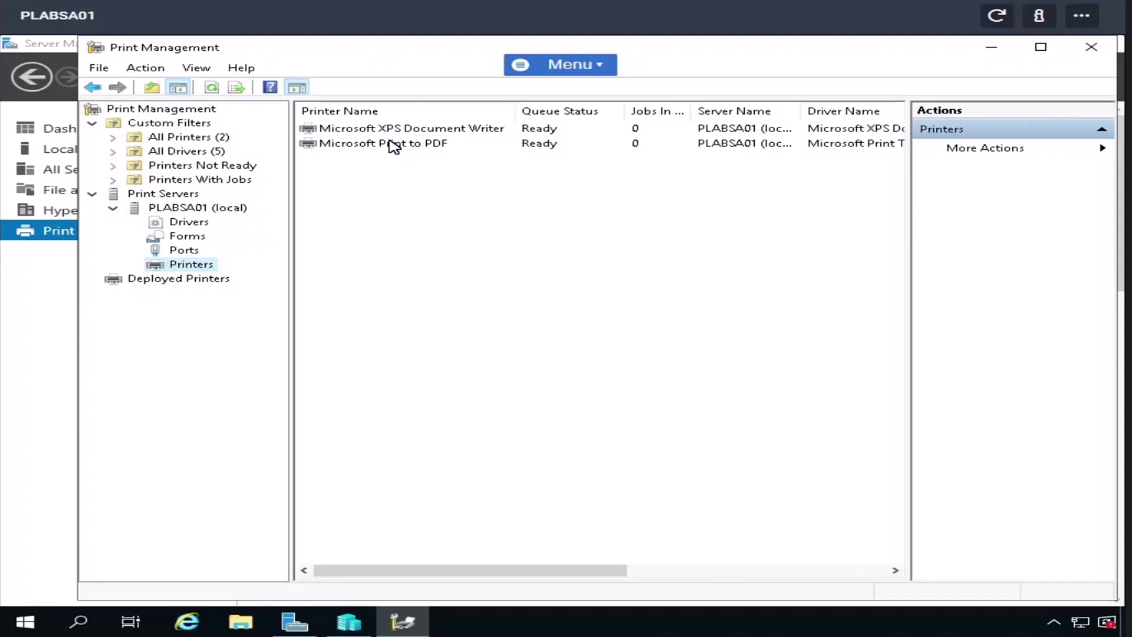
- Minimize Print Management and bring Hyper-V Manager to the front
{"action": "left_click", "coordinate": [992, 49]}
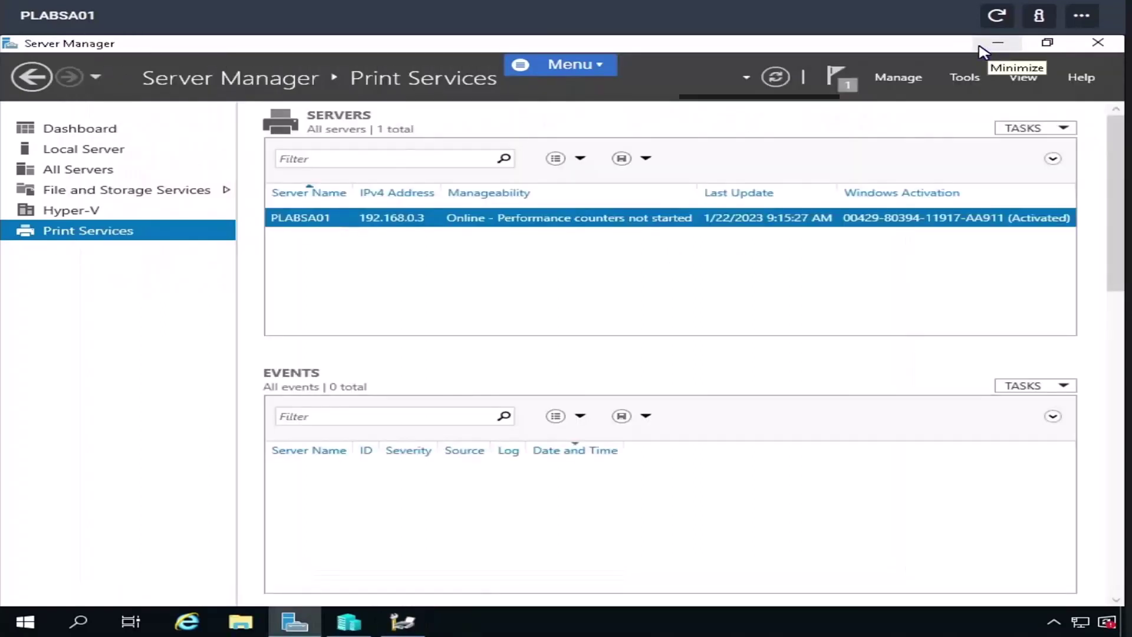
{"action": "left_click", "coordinate": [349, 621]}
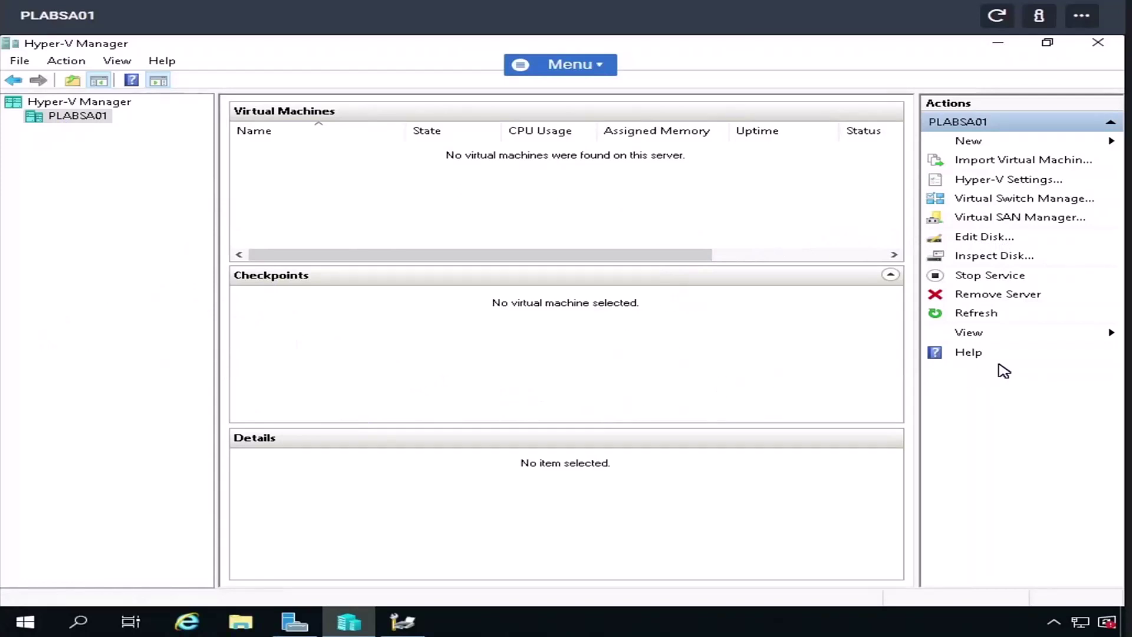
- Open and cancel Virtual Switch Manager, then open Hyper-V Settings for PLABSA01
{"action": "left_click", "coordinate": [999, 201]}
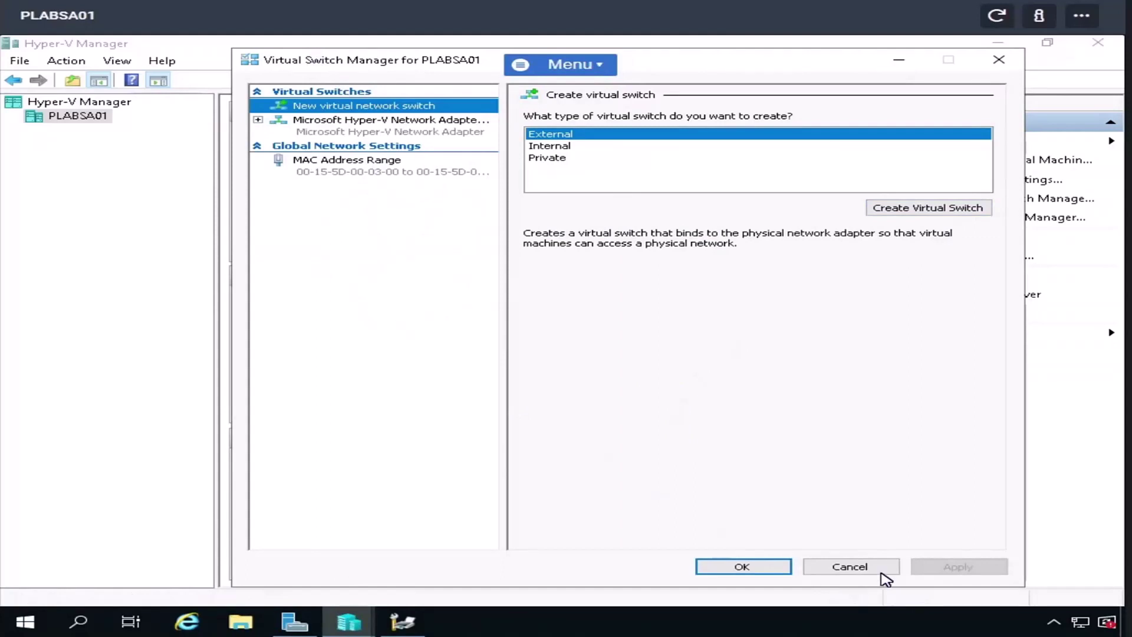
{"action": "left_click_drag", "start_coordinate": [879, 579], "coordinate": [949, 499]}
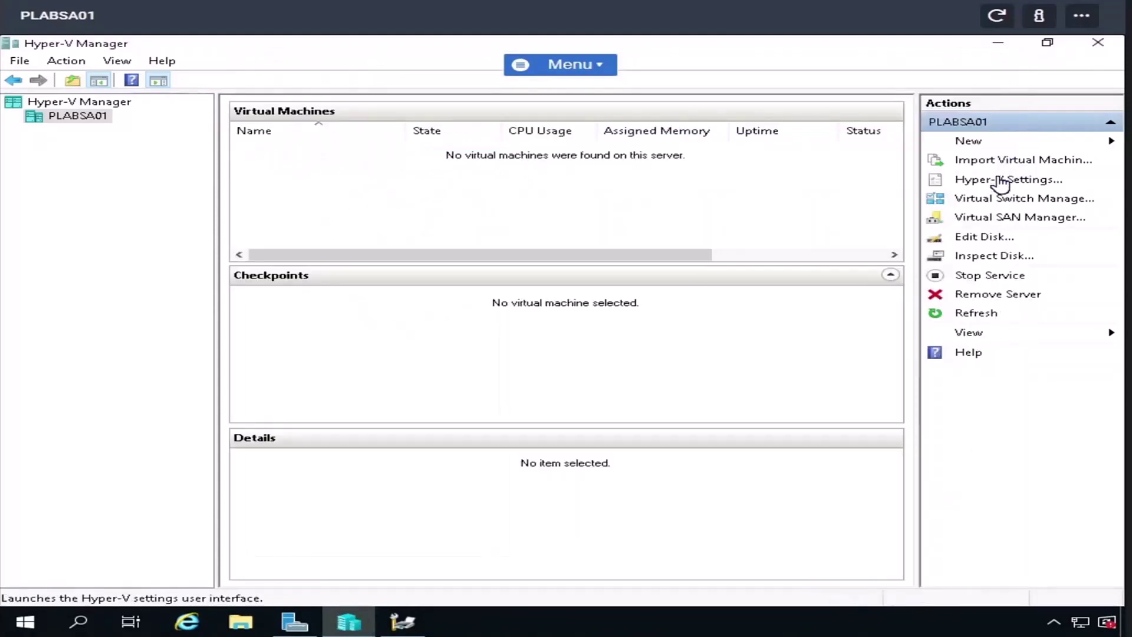
{"action": "left_click", "coordinate": [1006, 179]}
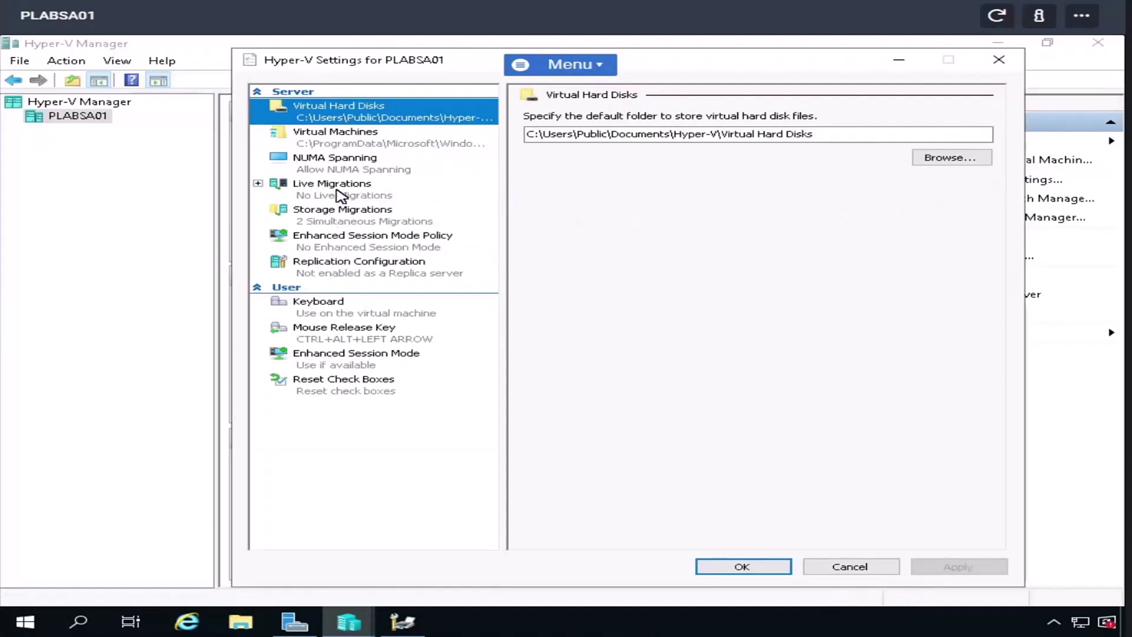
{"action": "left_click", "coordinate": [343, 219]}
{"action": "left_click", "coordinate": [357, 187]}
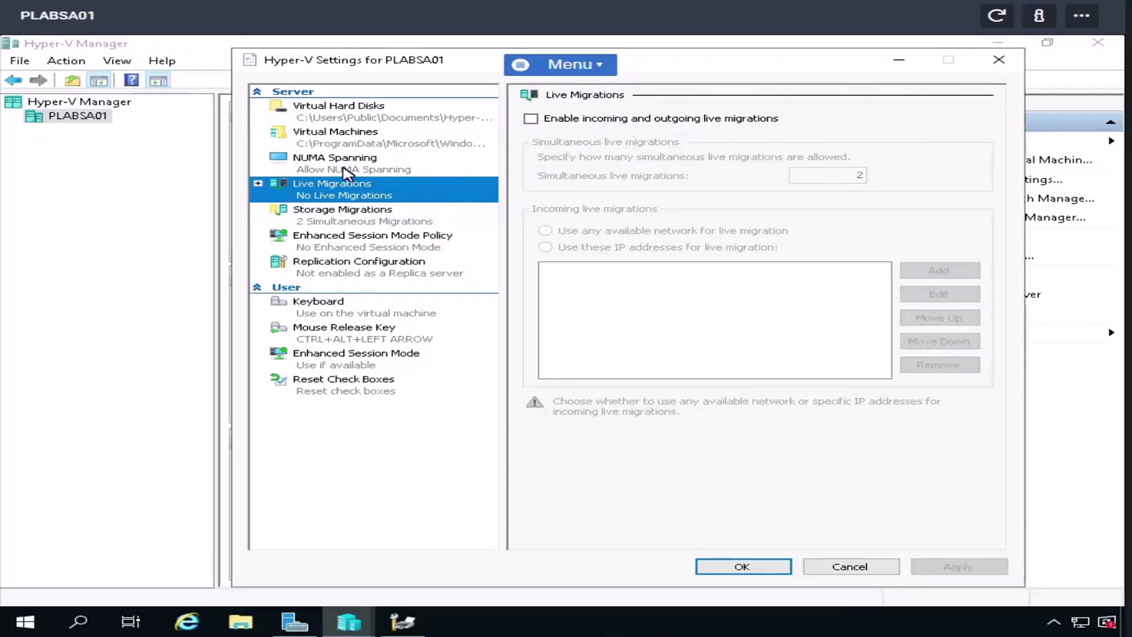
{"action": "left_click", "coordinate": [348, 171]}
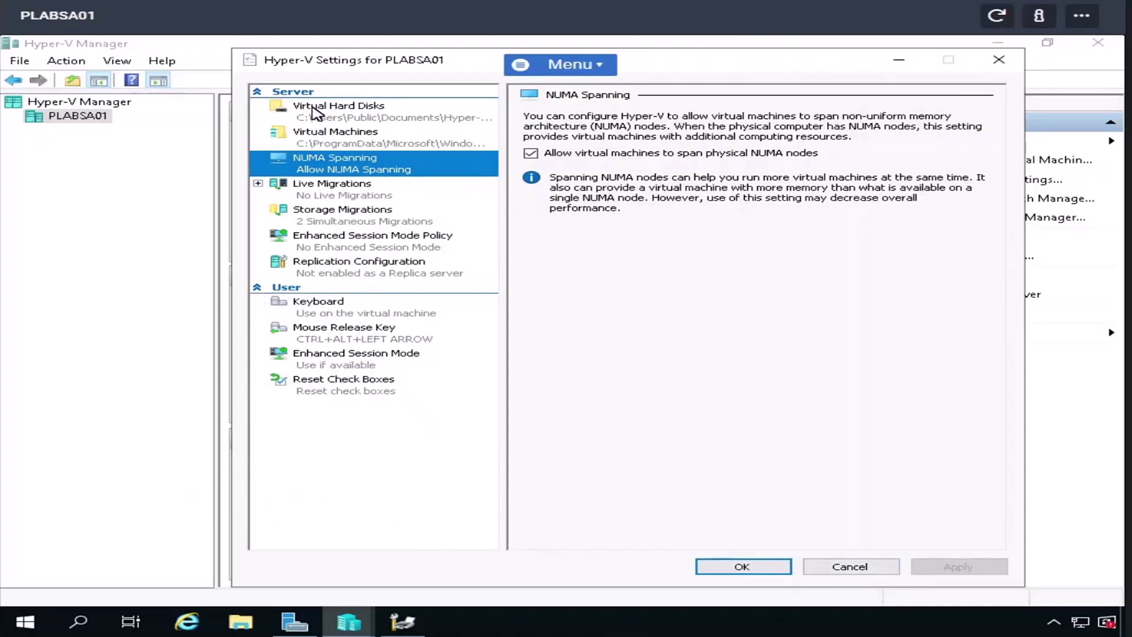
{"action": "left_click", "coordinate": [338, 142]}
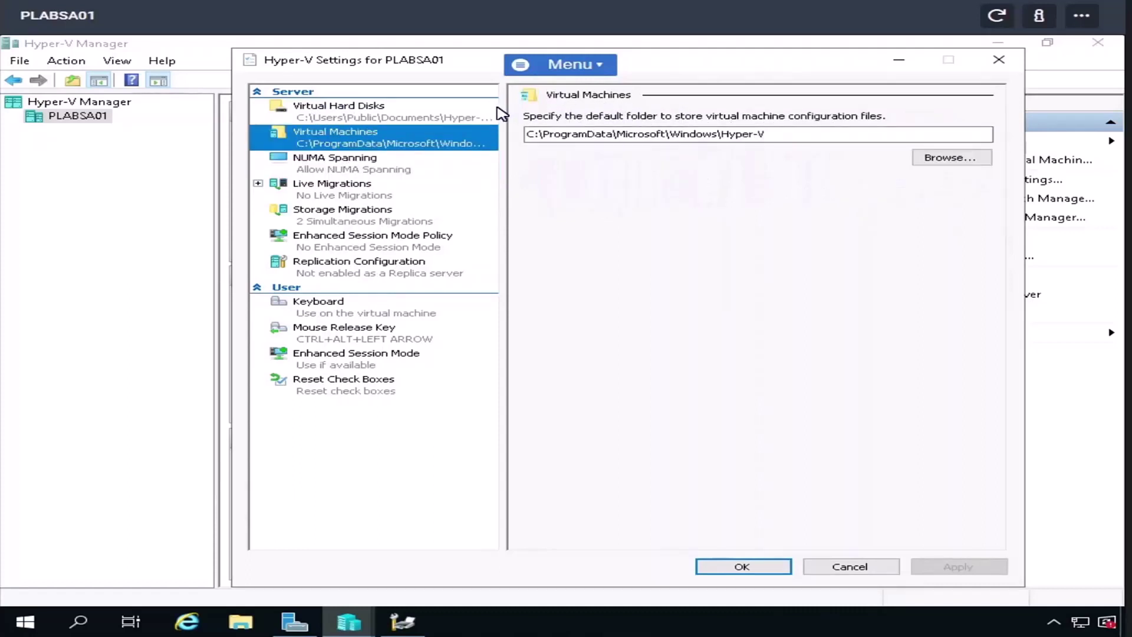
{"action": "left_click", "coordinate": [850, 570]}
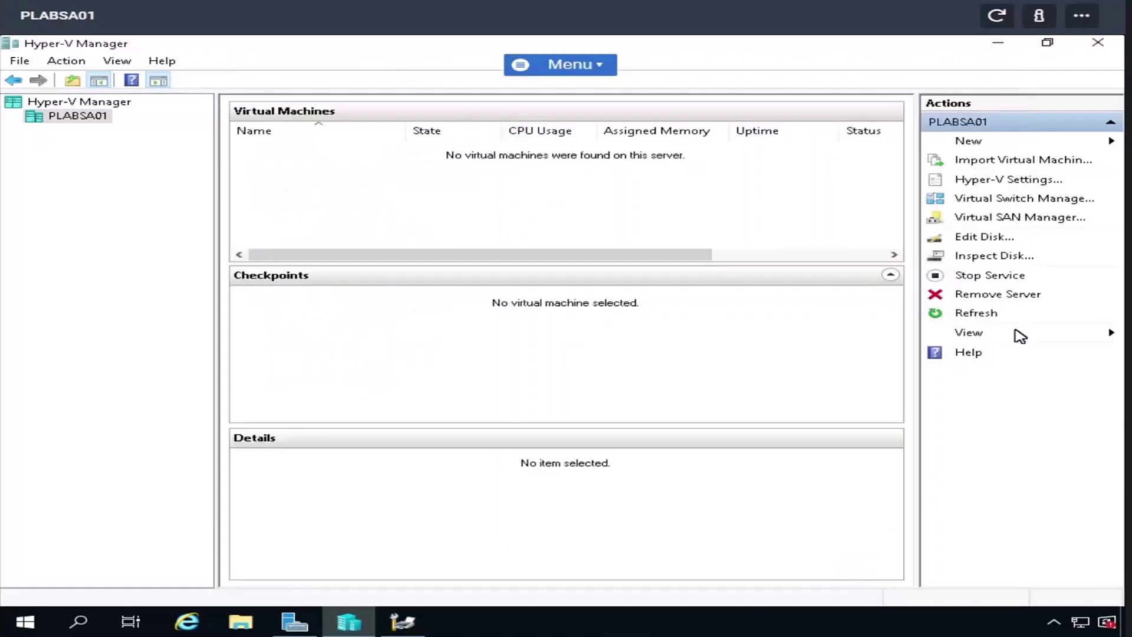
{"action": "left_click", "coordinate": [1001, 220]}
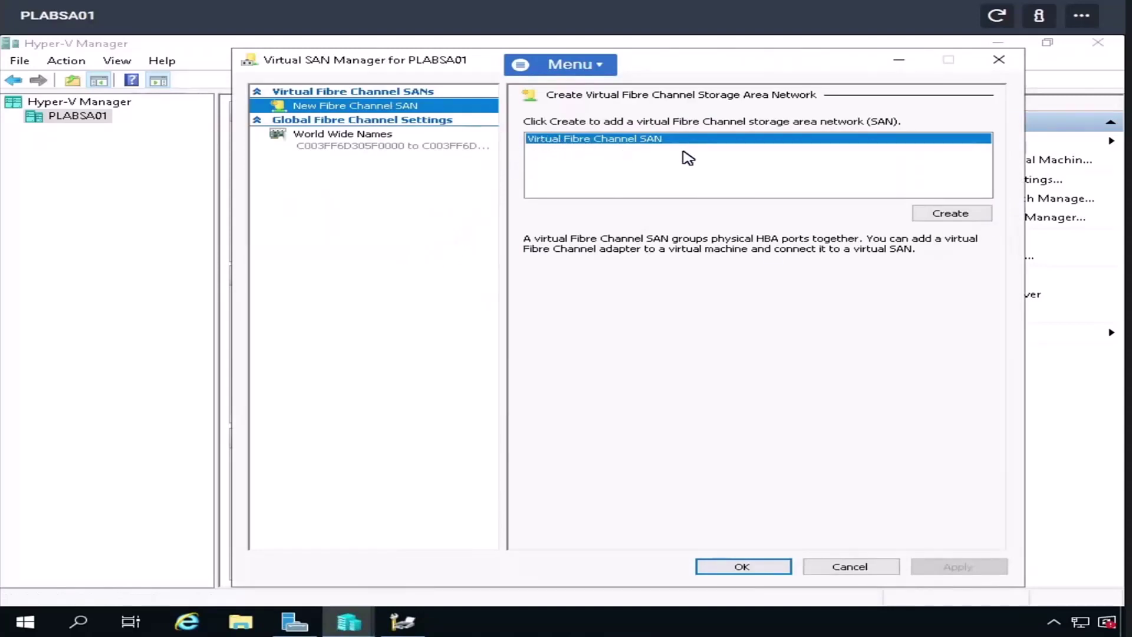
{"action": "left_click", "coordinate": [369, 145]}
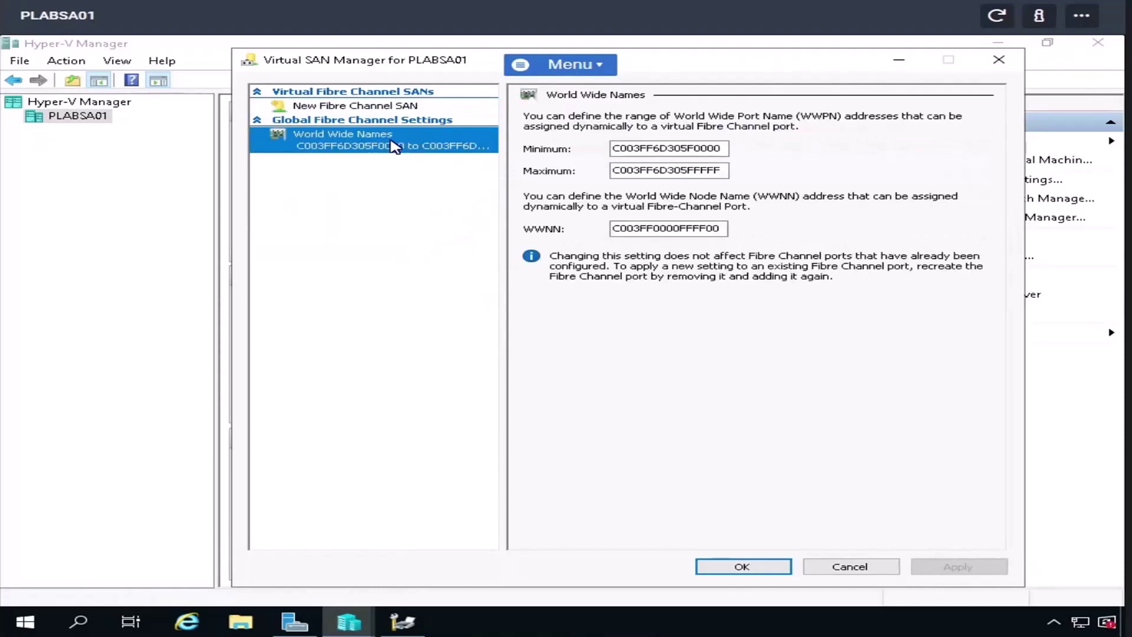
{"action": "left_click", "coordinate": [391, 107]}
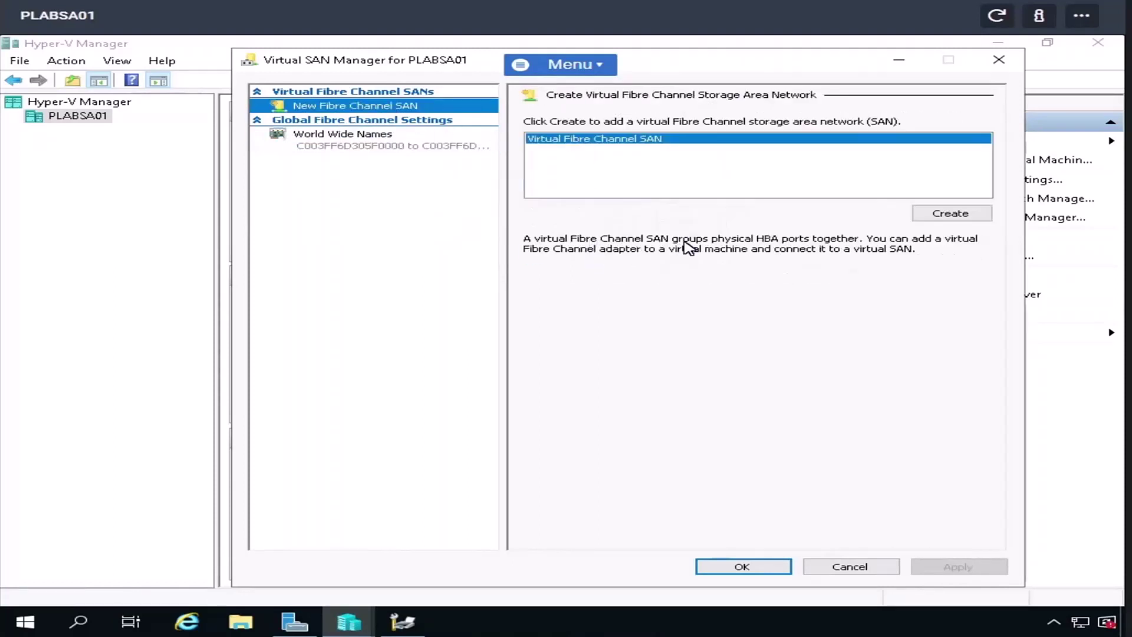
{"action": "left_click", "coordinate": [870, 571]}
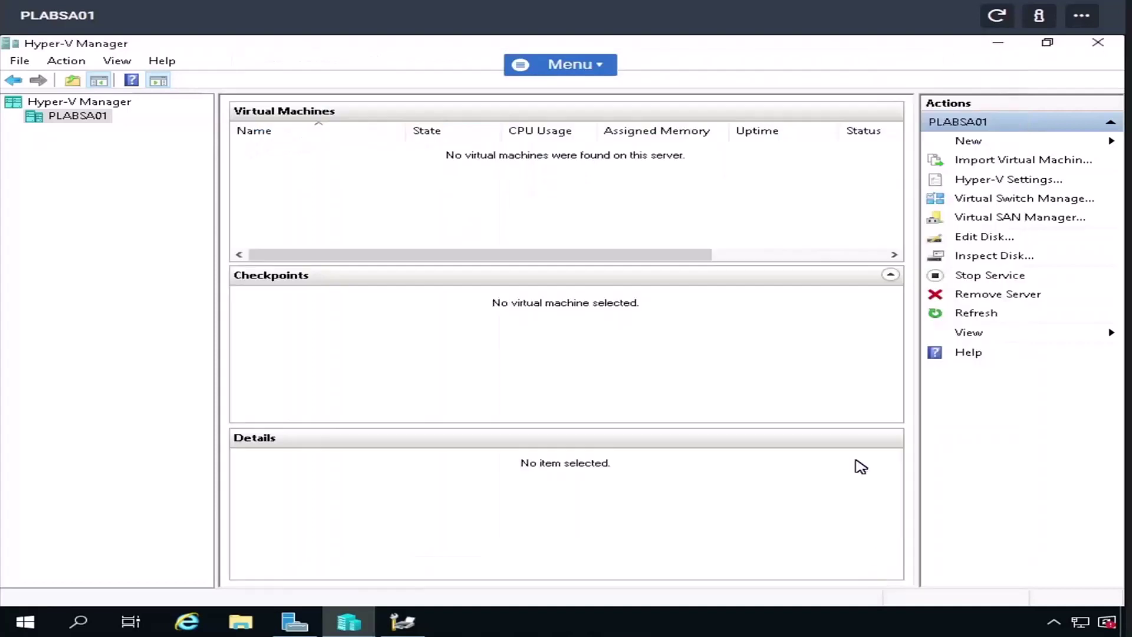
{"action": "left_click", "coordinate": [996, 258]}
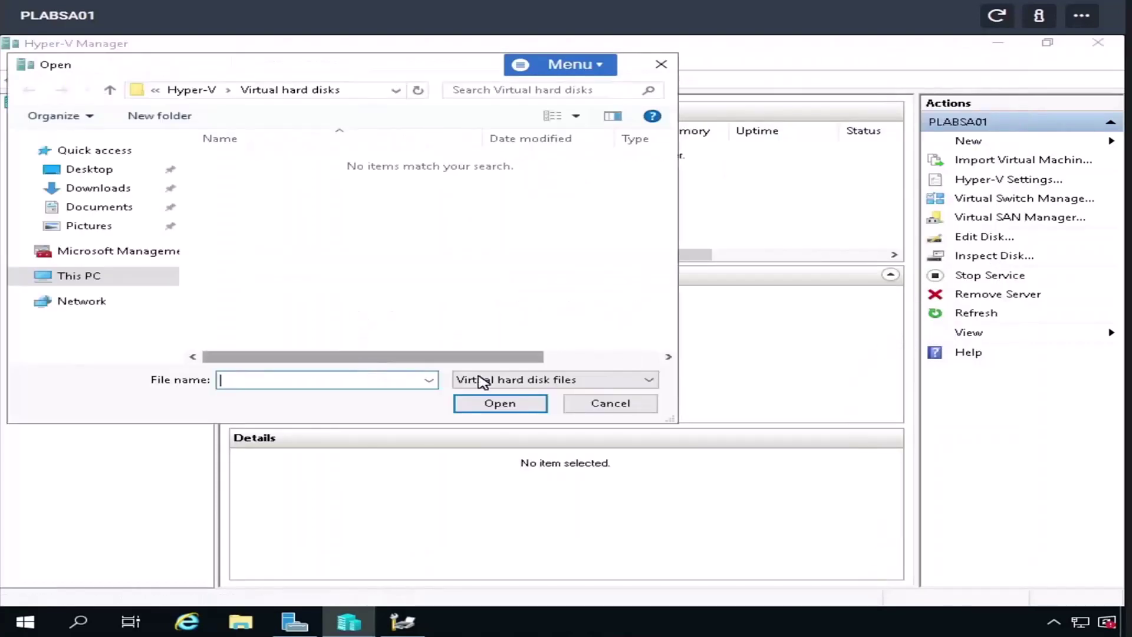
{"action": "left_click", "coordinate": [637, 413]}
{"action": "left_click", "coordinate": [988, 239]}
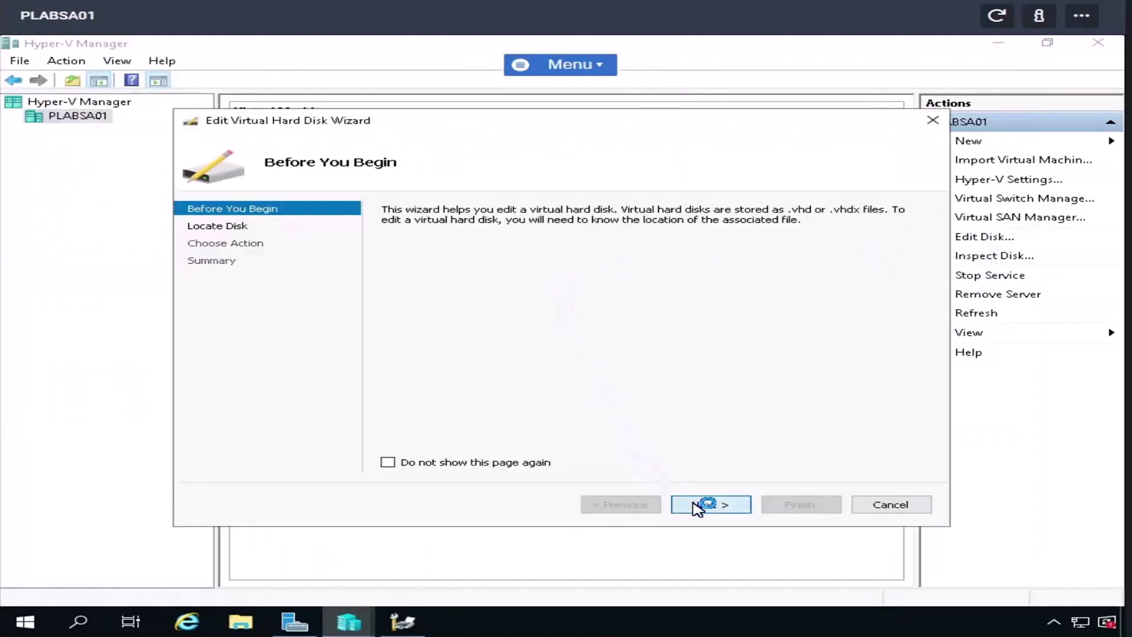
{"action": "left_click", "coordinate": [698, 507]}
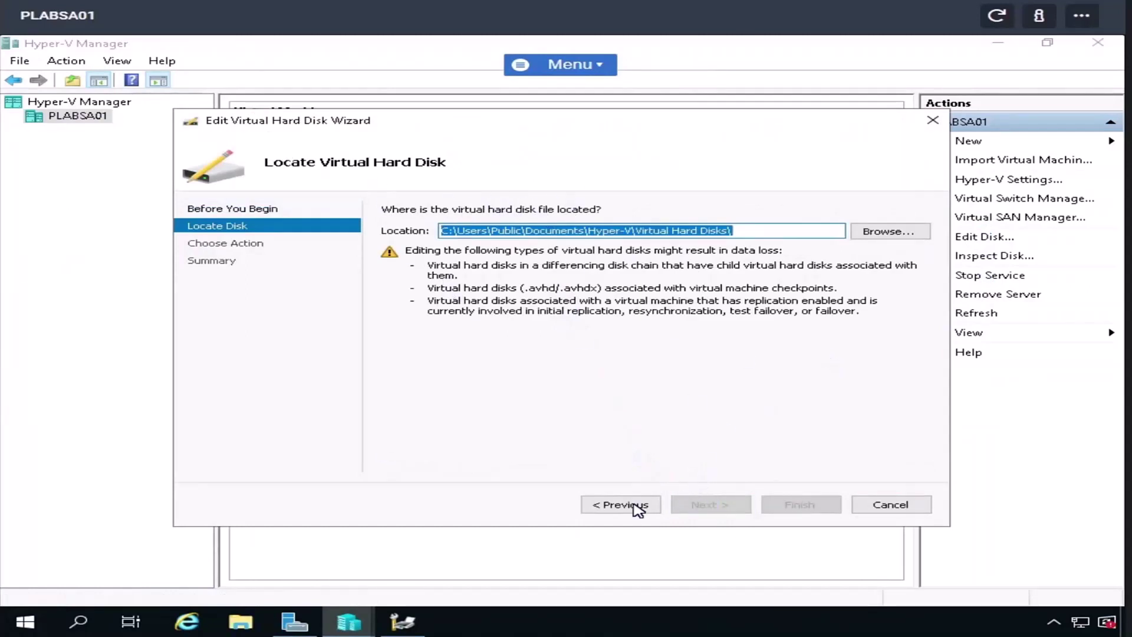
{"action": "left_click", "coordinate": [917, 235]}
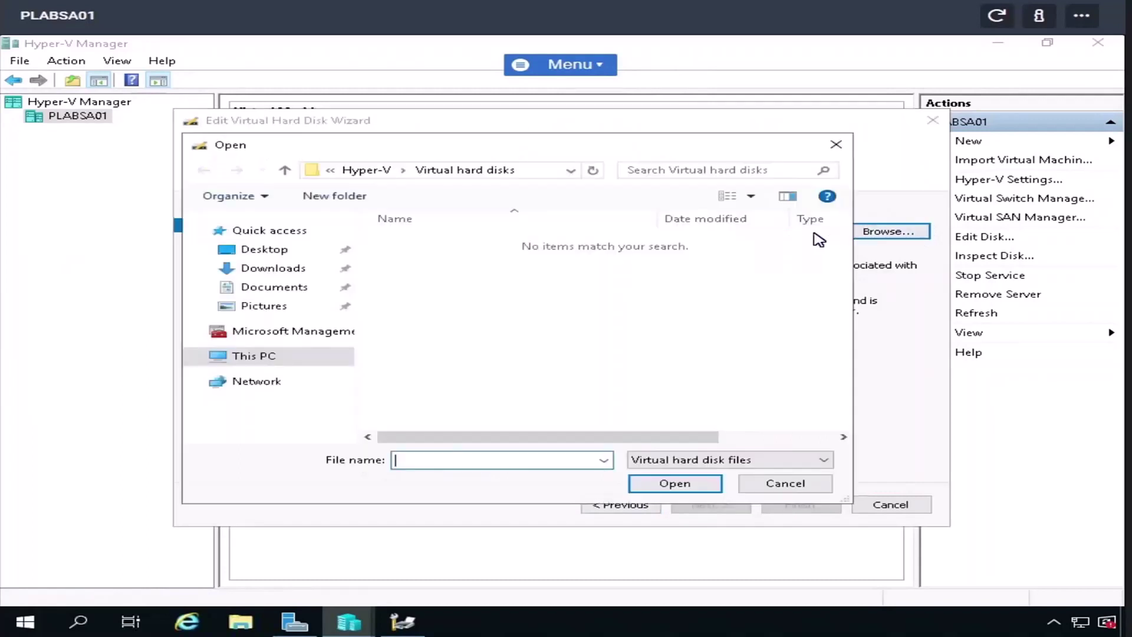
{"action": "left_click", "coordinate": [786, 485]}
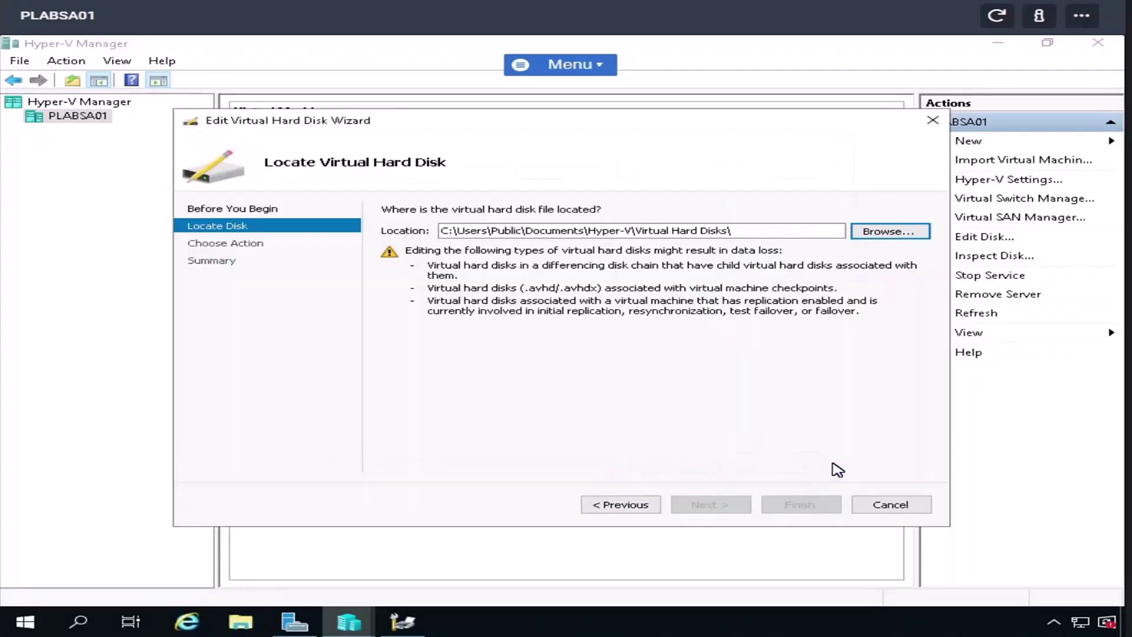
{"action": "left_click", "coordinate": [890, 506]}
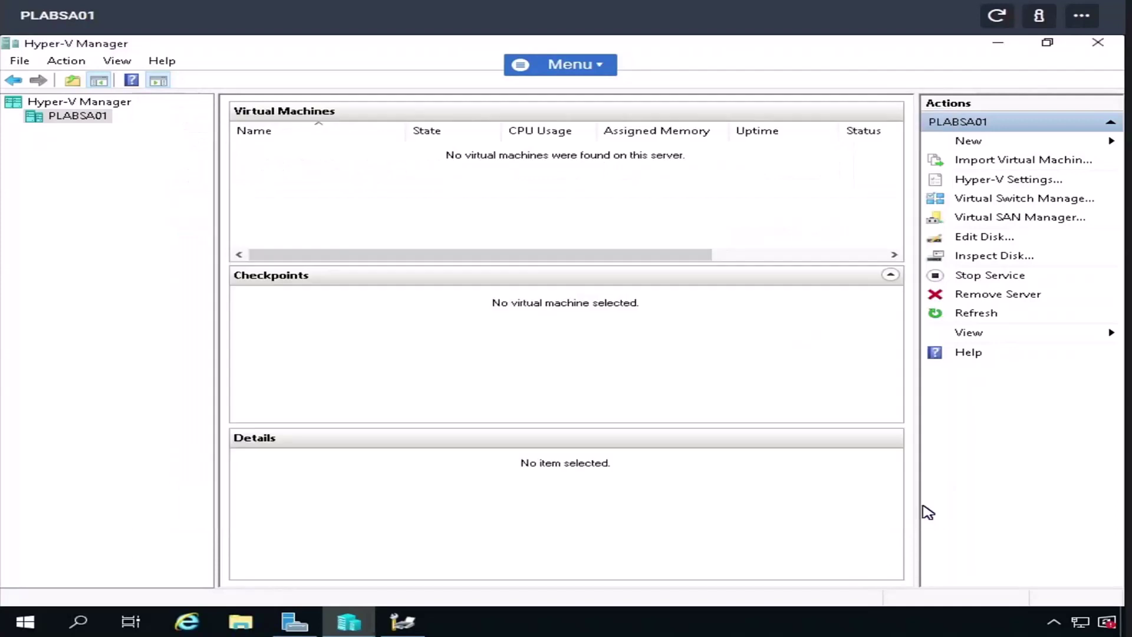
- Start a new virtual machine on PLABSA01, keeping default name, Generation 1 and 1024 MB memory
{"action": "right_click", "coordinate": [80, 120]}
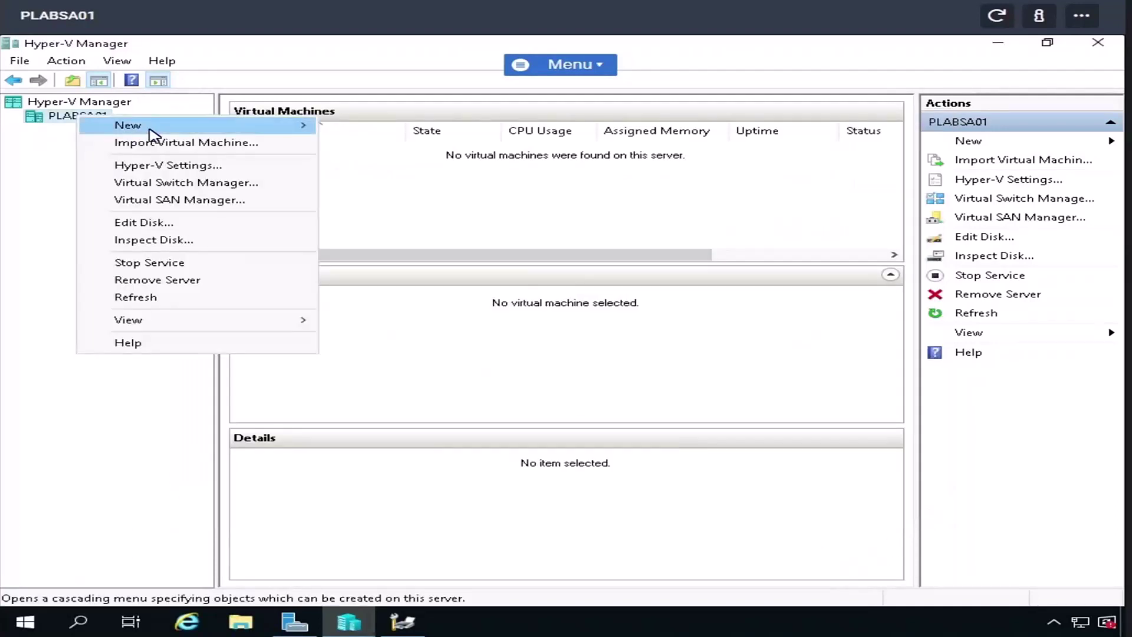
{"action": "mouse_move", "coordinate": [160, 133]}
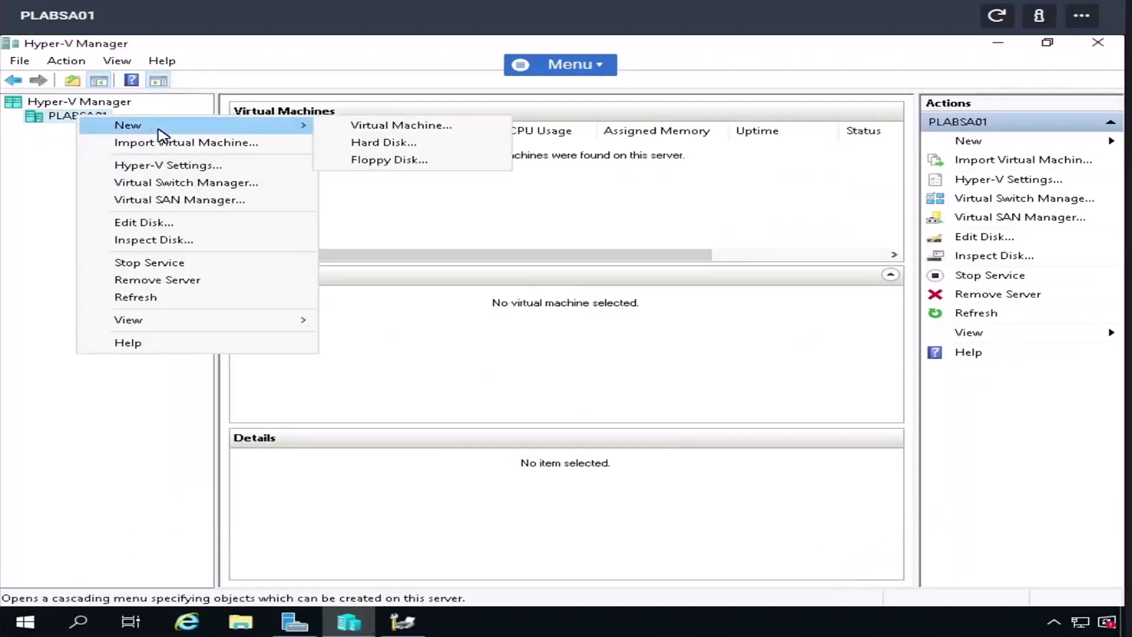
{"action": "left_click", "coordinate": [398, 125]}
{"action": "left_click", "coordinate": [718, 503]}
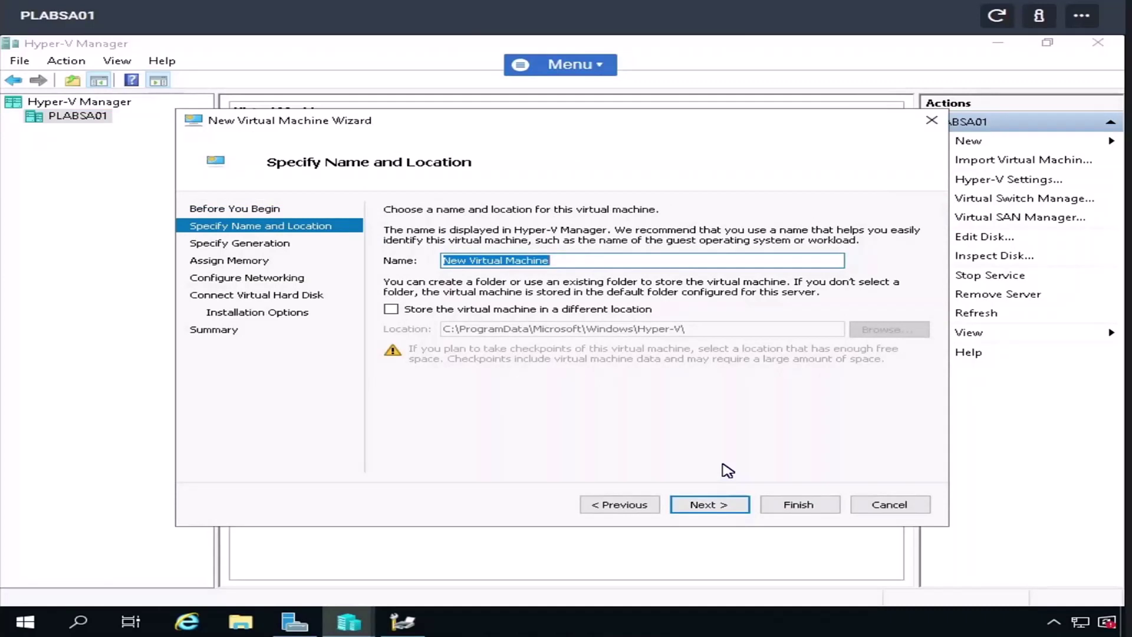
{"action": "left_click", "coordinate": [719, 508]}
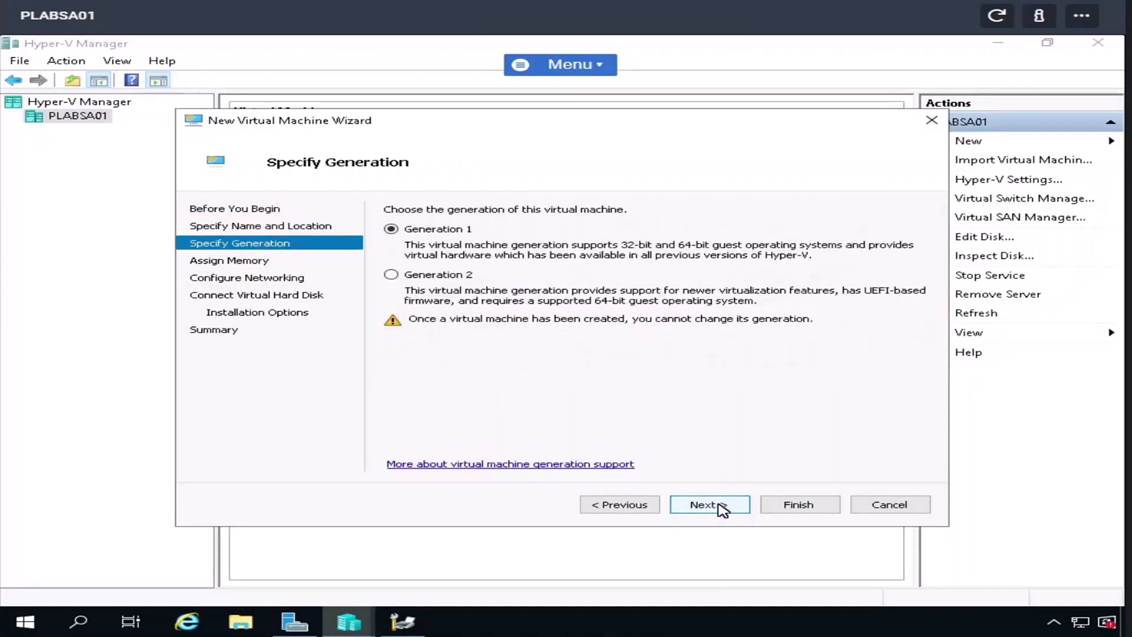
{"action": "left_click", "coordinate": [718, 506]}
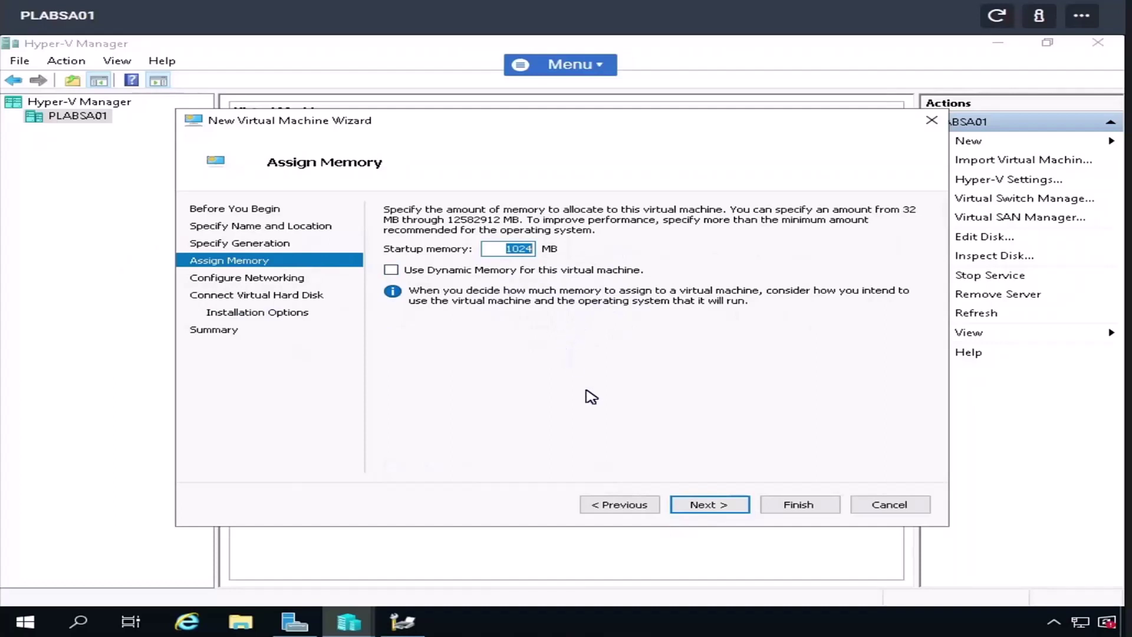
{"action": "left_click", "coordinate": [714, 503]}
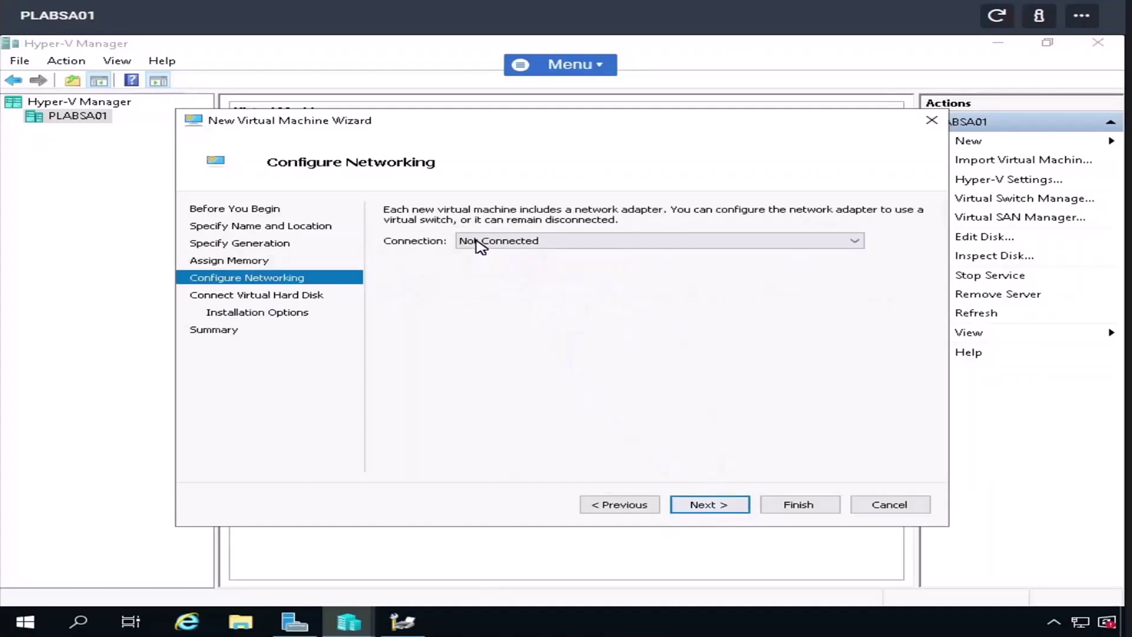
- Connect it to the virtual switch, accept the 127 GB disk, choose ISO install, then cancel
{"action": "left_click", "coordinate": [480, 246]}
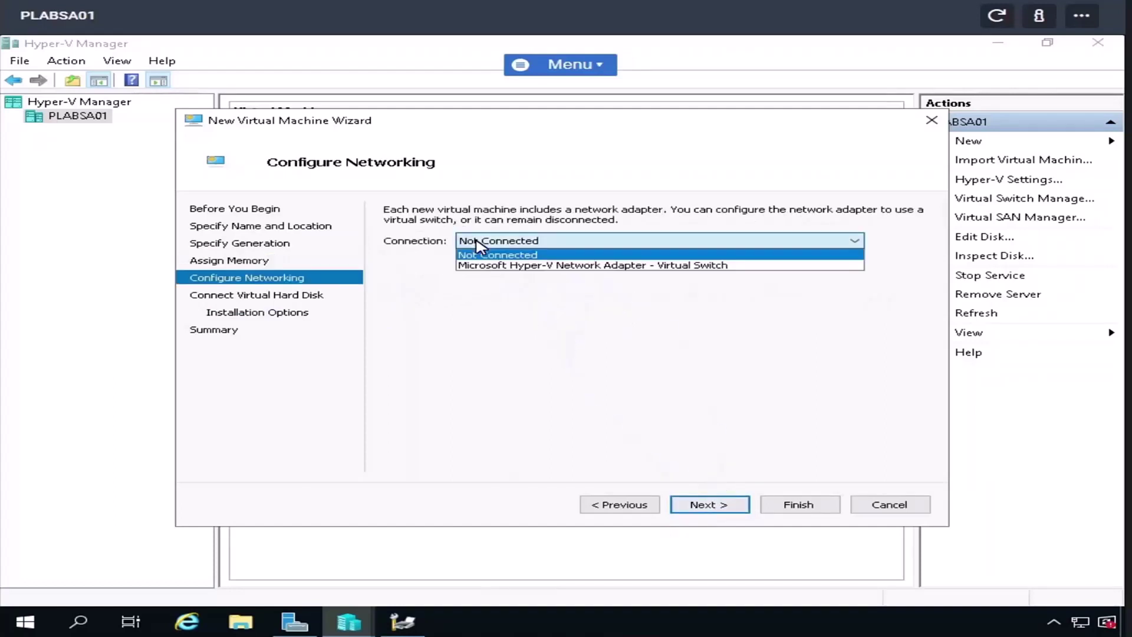
{"action": "left_click", "coordinate": [534, 266]}
{"action": "left_click", "coordinate": [703, 506]}
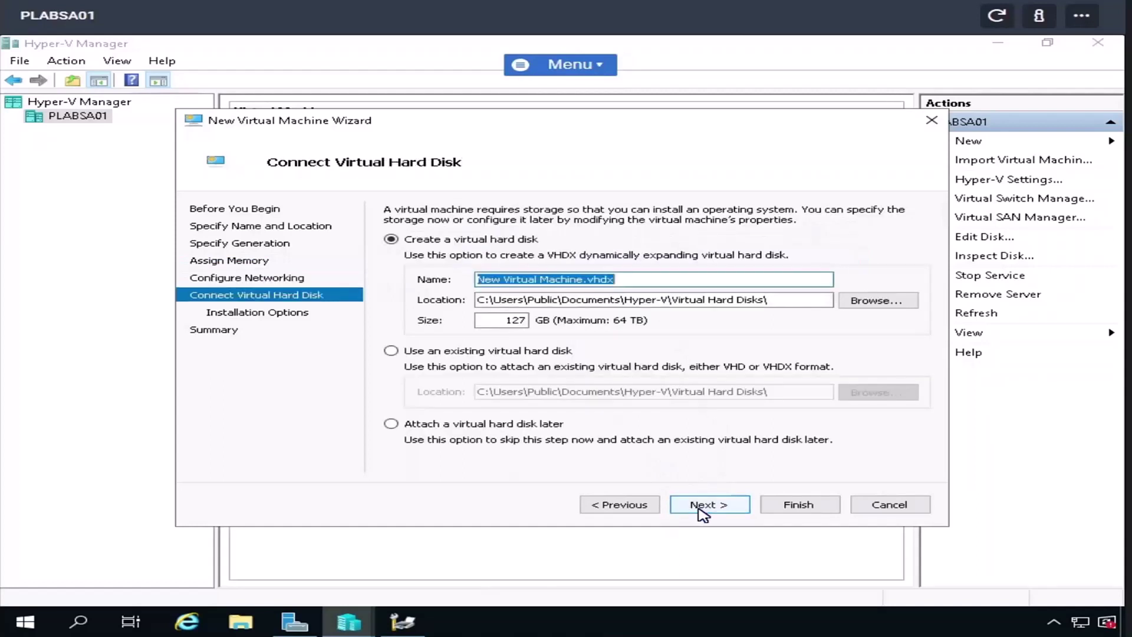
{"action": "left_click", "coordinate": [733, 504]}
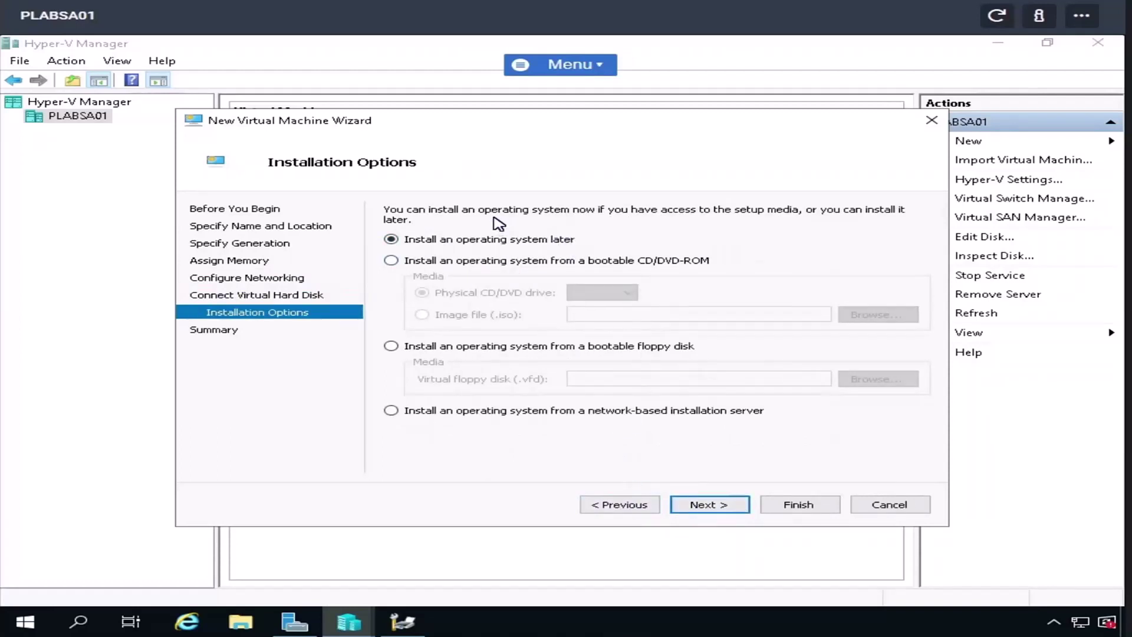
{"action": "left_click", "coordinate": [389, 261]}
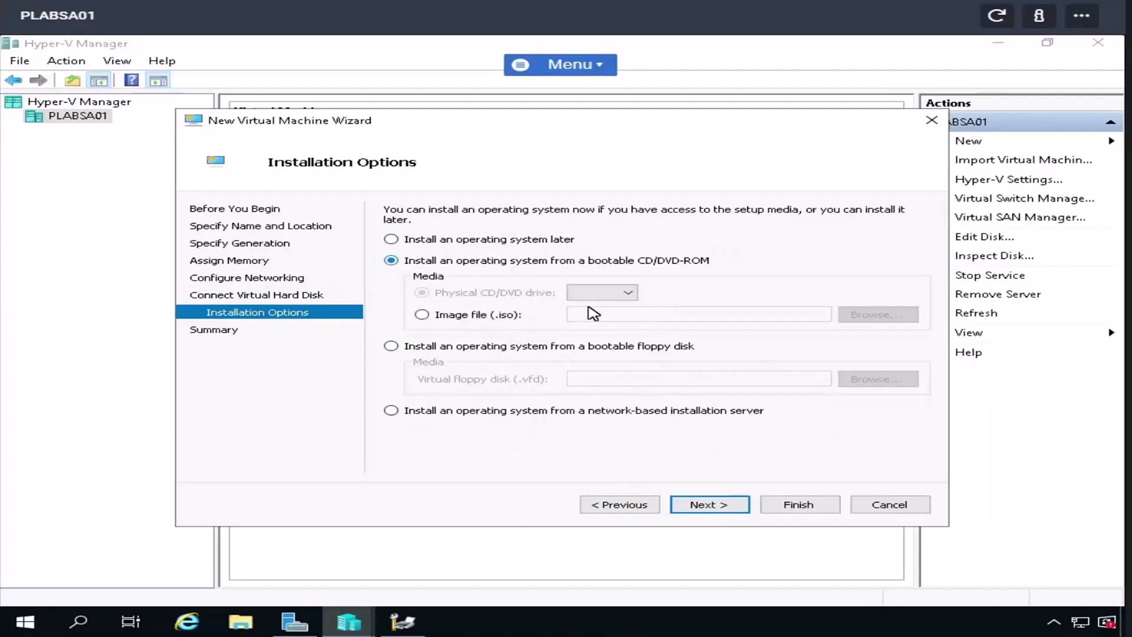
{"action": "left_click", "coordinate": [420, 316]}
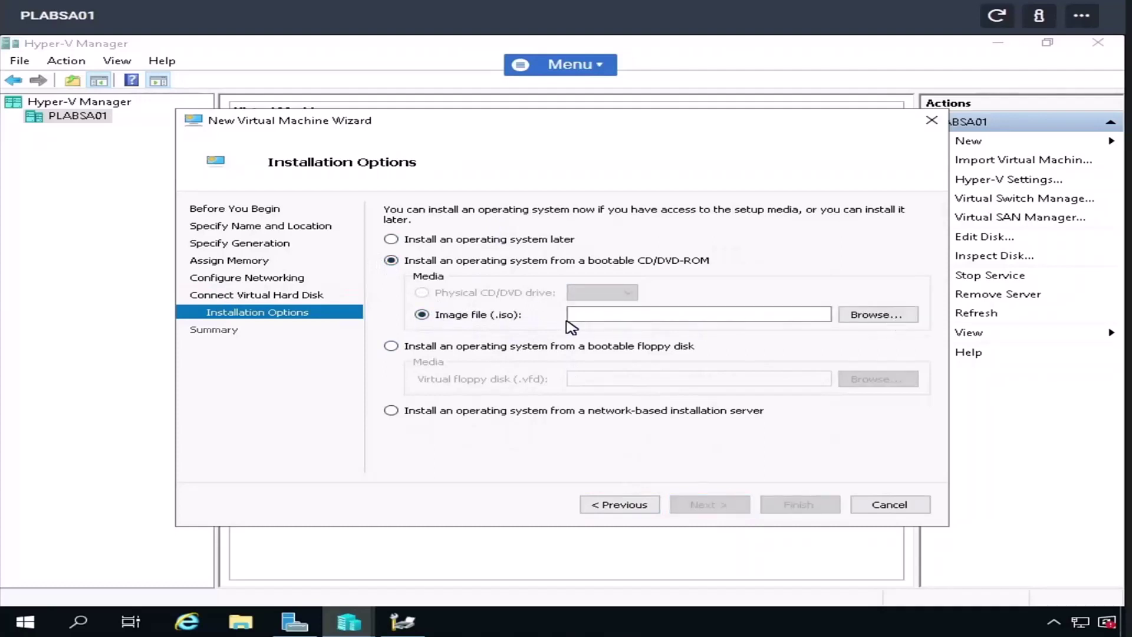
{"action": "left_click", "coordinate": [879, 507]}
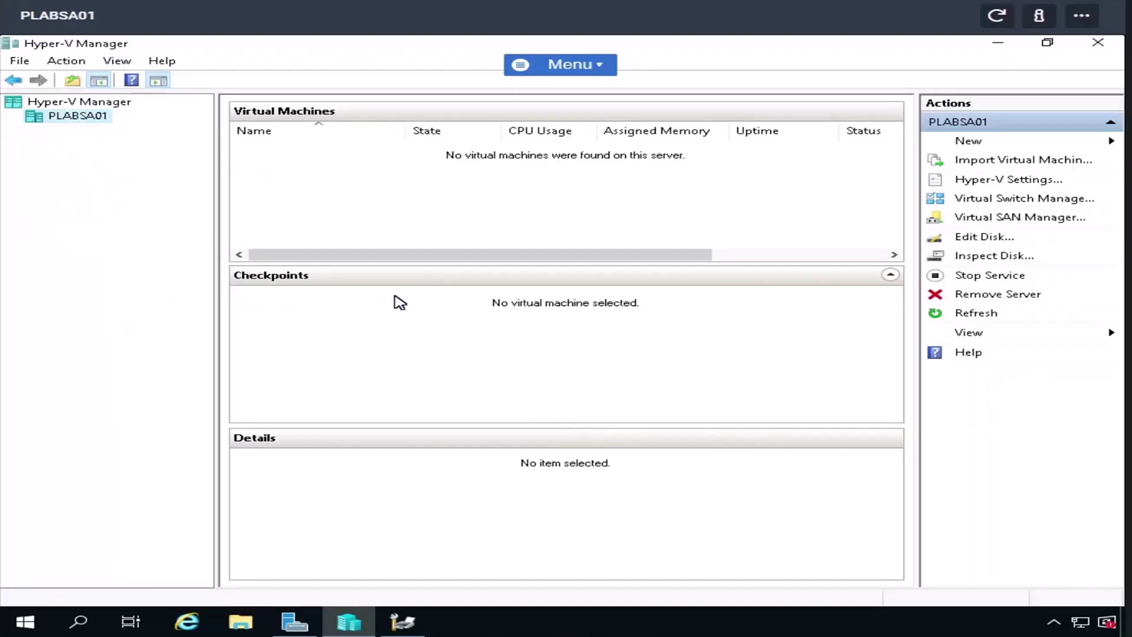
- Minimize Hyper-V Manager, show File and Storage Services Volumes, and widen the Volume column
{"action": "left_click", "coordinate": [997, 44]}
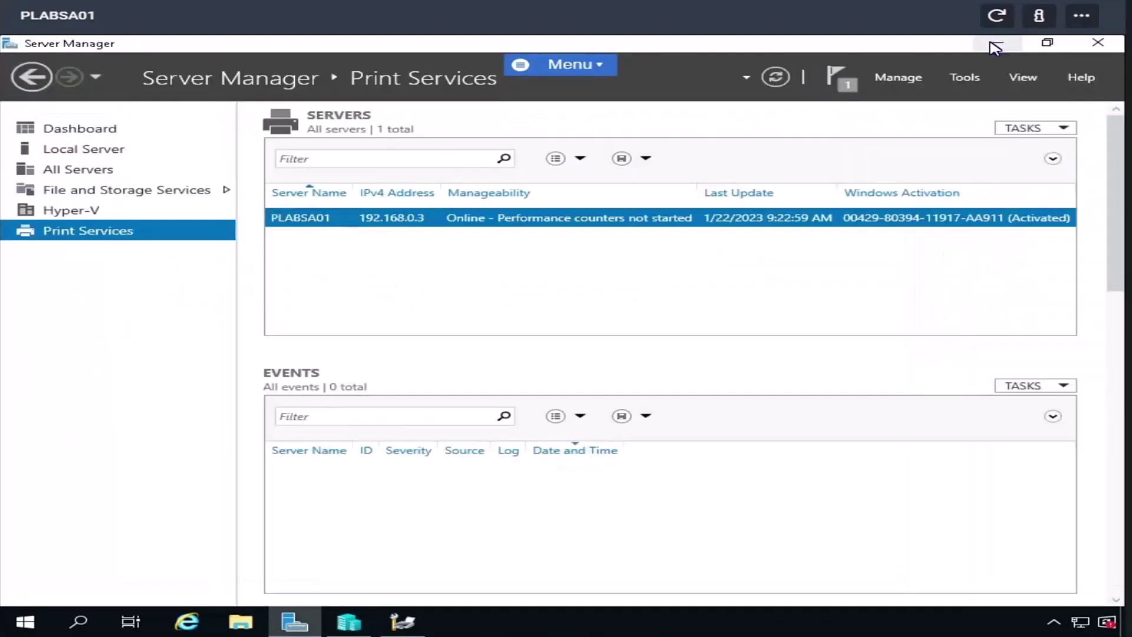
{"action": "left_click", "coordinate": [139, 194]}
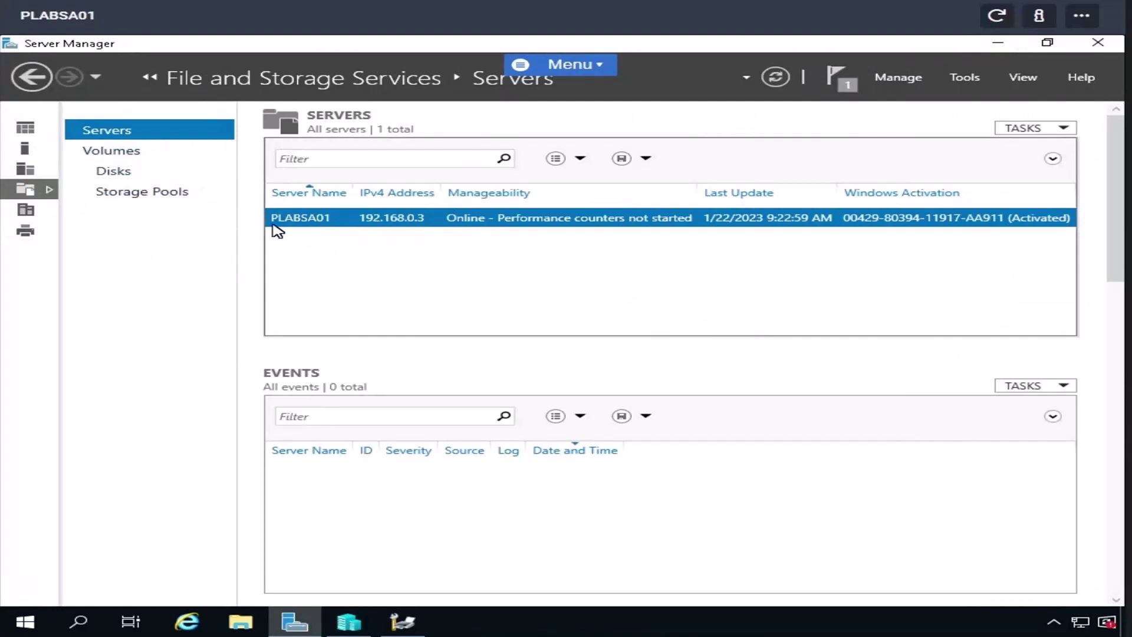
{"action": "left_click", "coordinate": [129, 153]}
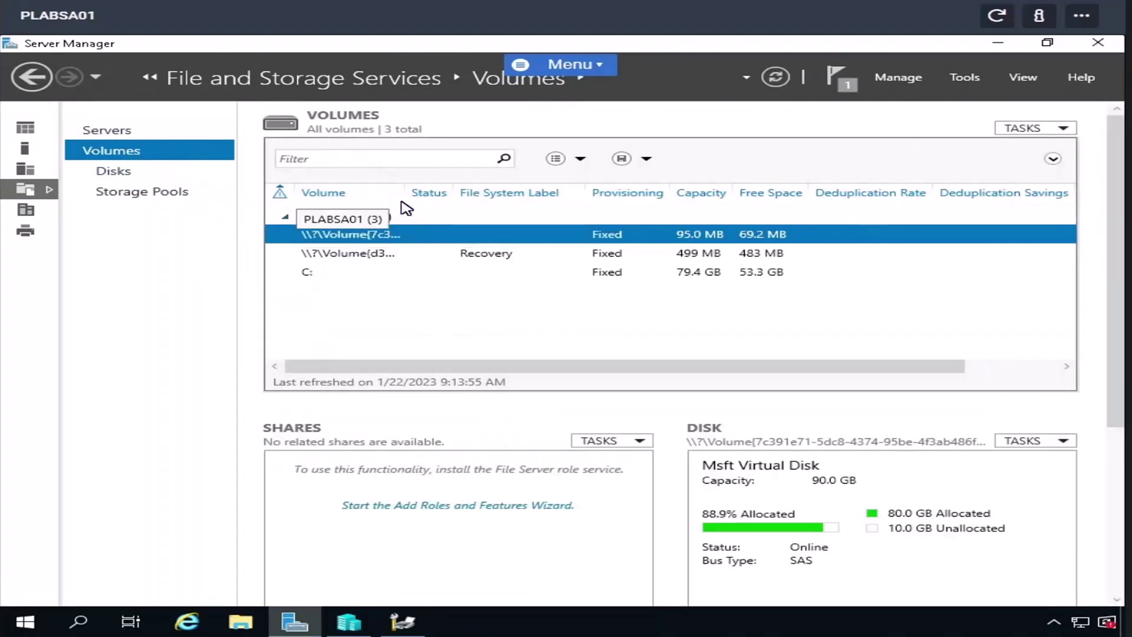
{"action": "left_click_drag", "start_coordinate": [458, 192], "coordinate": [665, 200]}
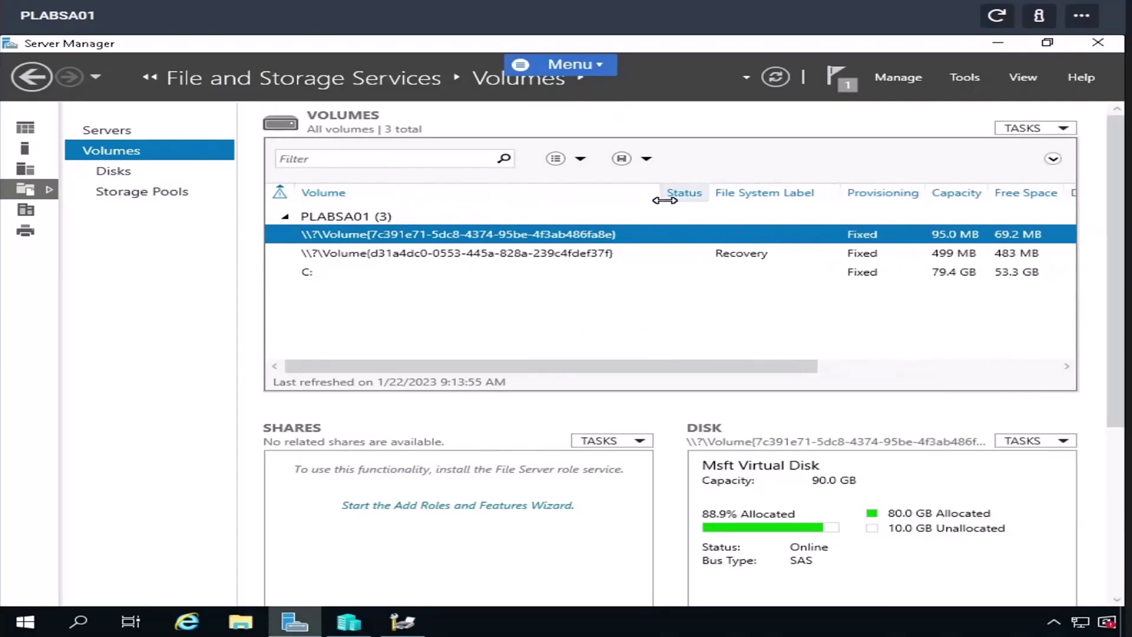
{"action": "left_click", "coordinate": [1056, 130]}
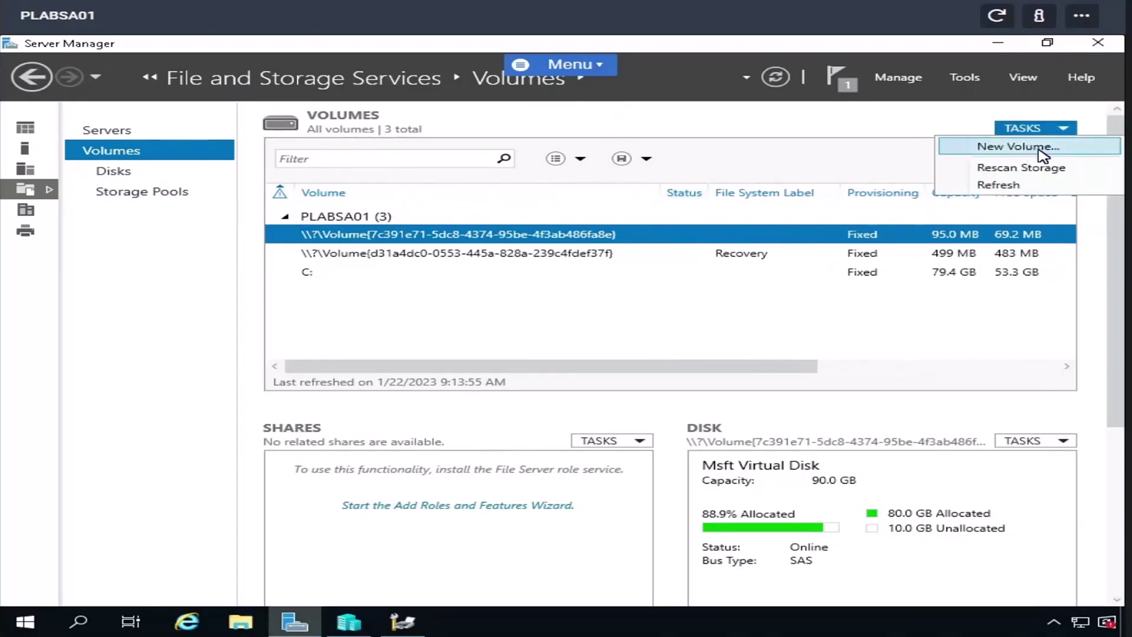
{"action": "left_click", "coordinate": [872, 145]}
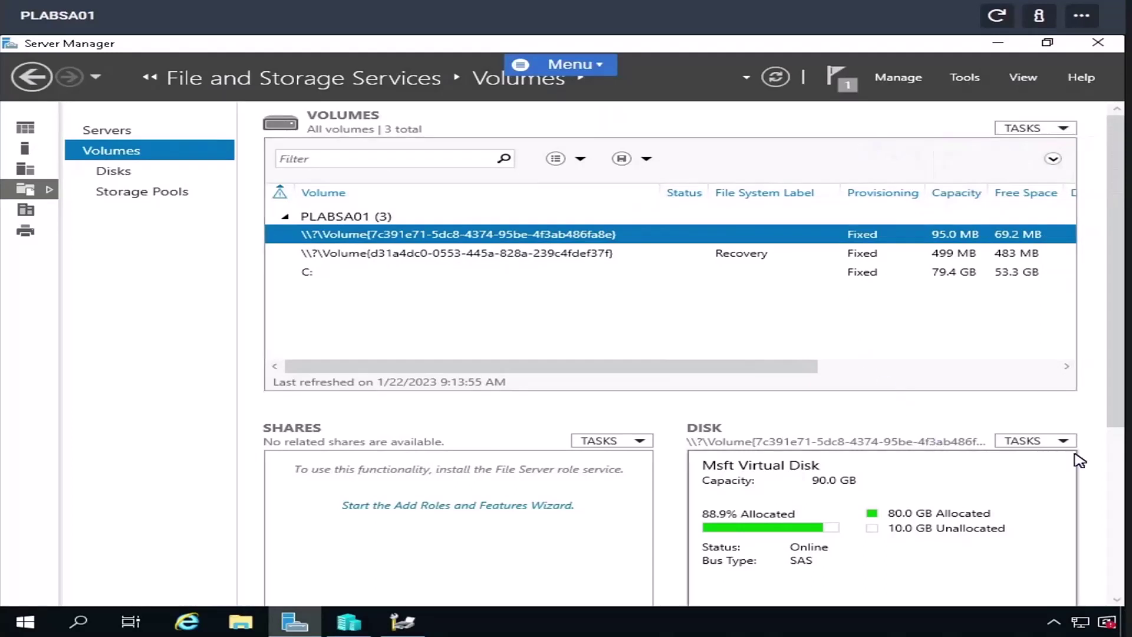
{"action": "left_click", "coordinate": [1030, 441]}
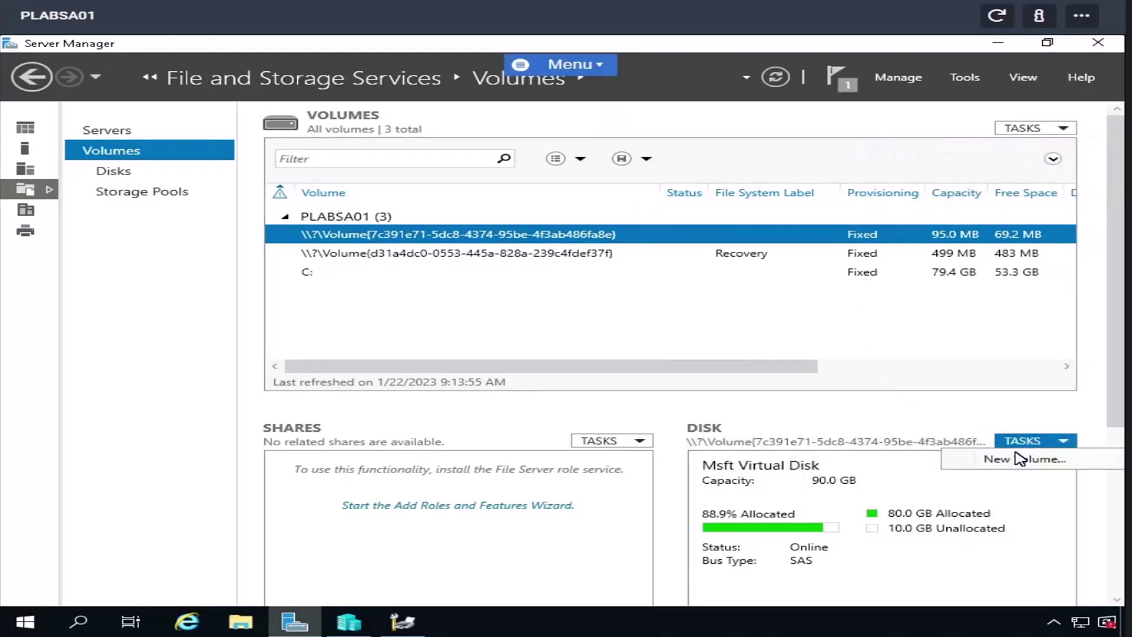
{"action": "left_click", "coordinate": [1021, 464]}
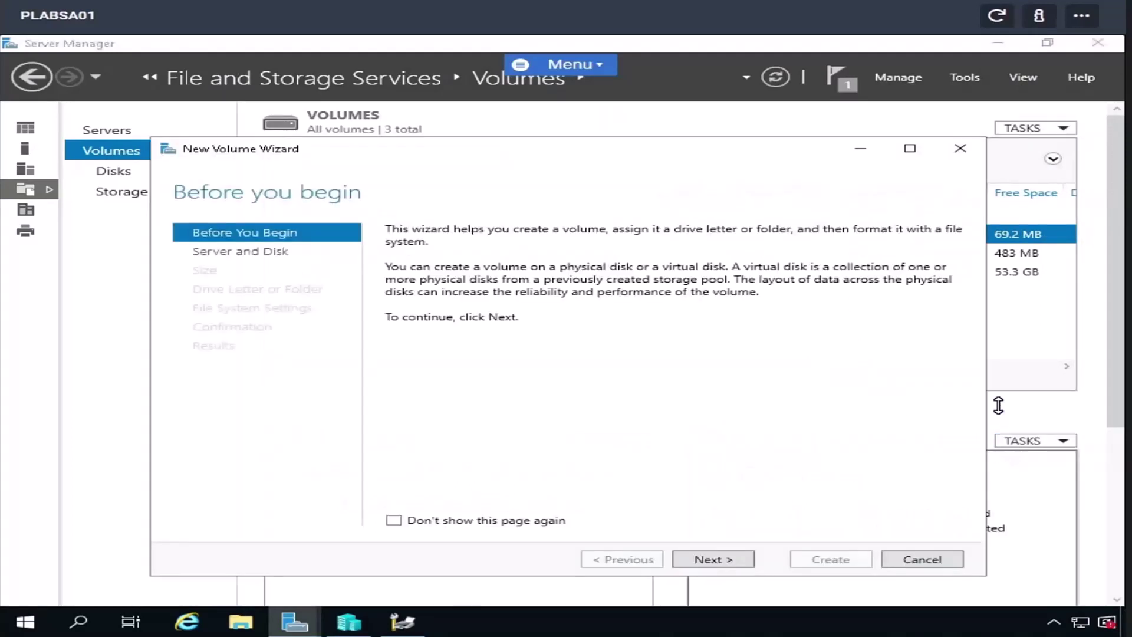
{"action": "left_click", "coordinate": [898, 562]}
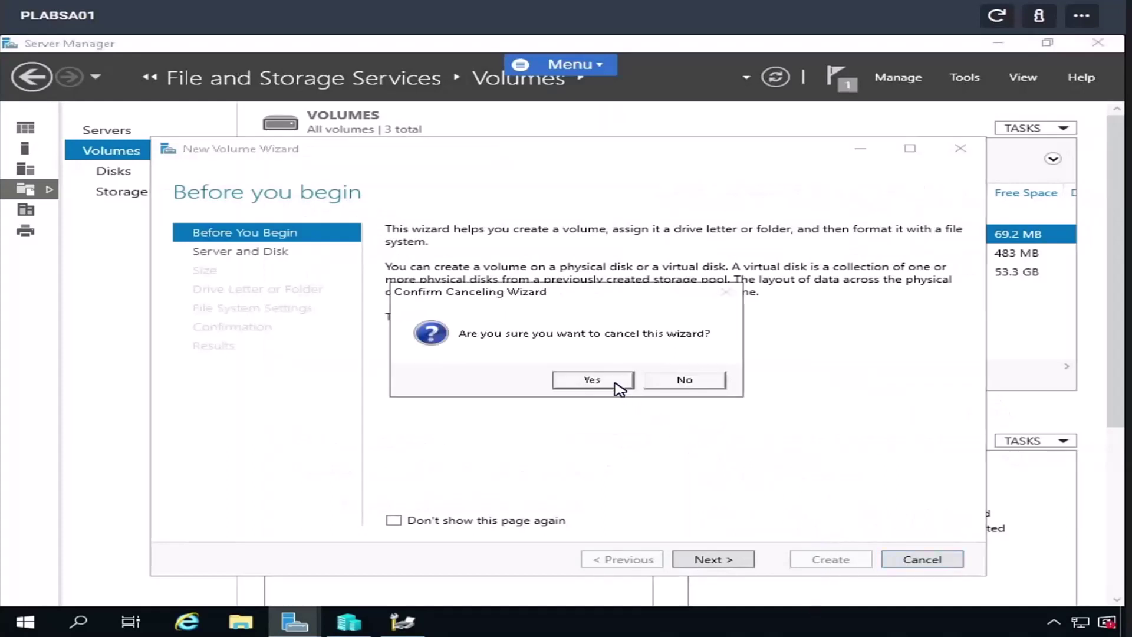
{"action": "left_click", "coordinate": [593, 381]}
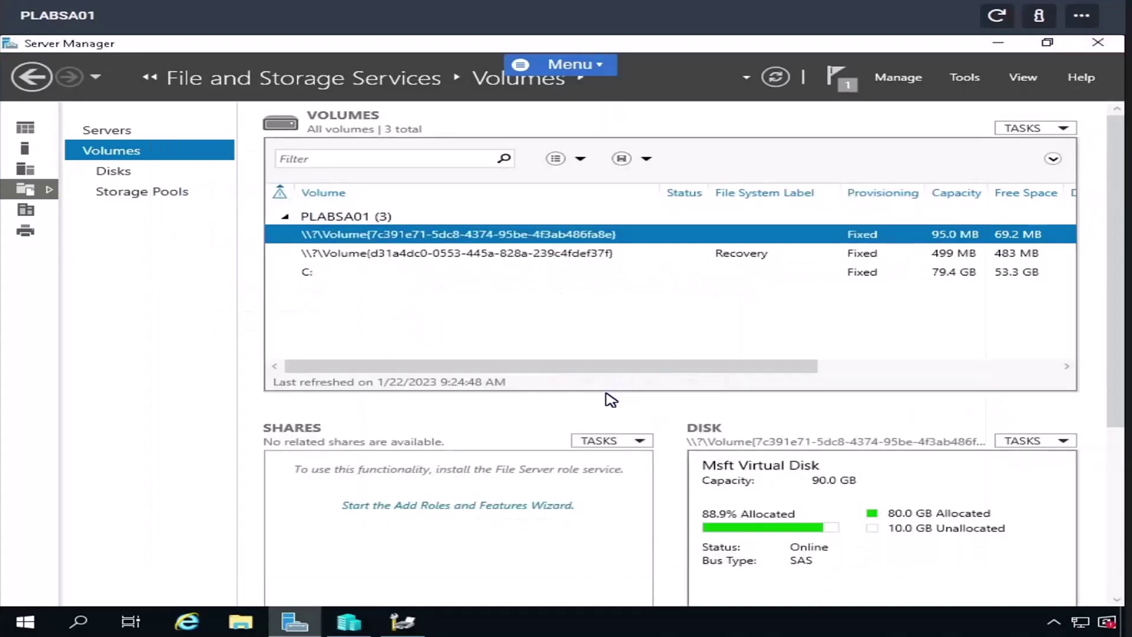
{"action": "left_click", "coordinate": [493, 506]}
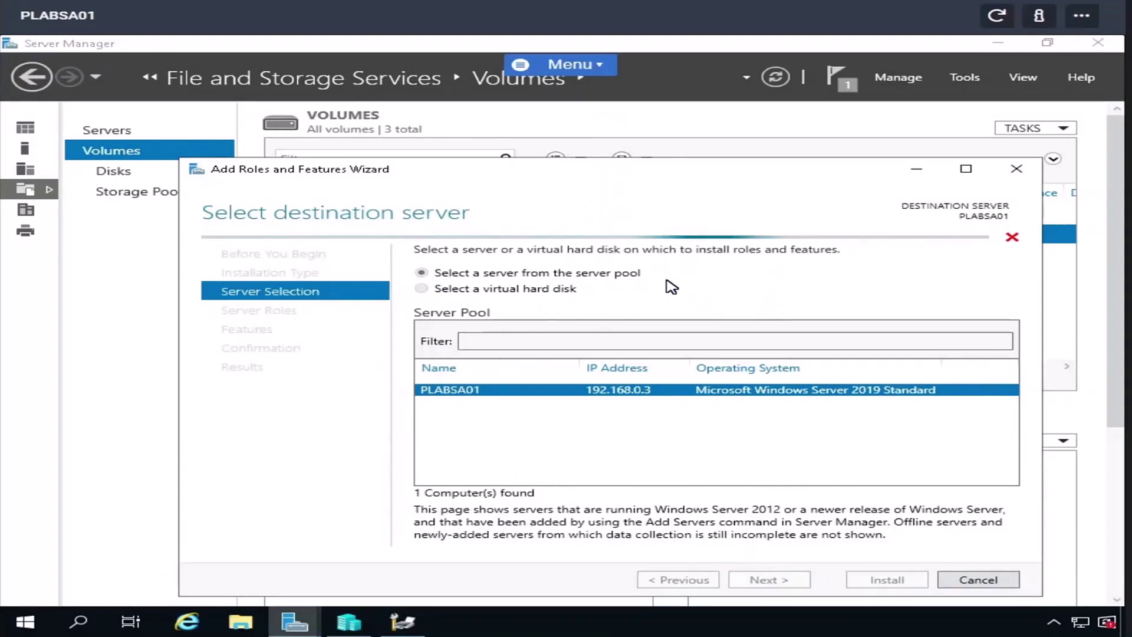
{"action": "left_click", "coordinate": [1016, 169]}
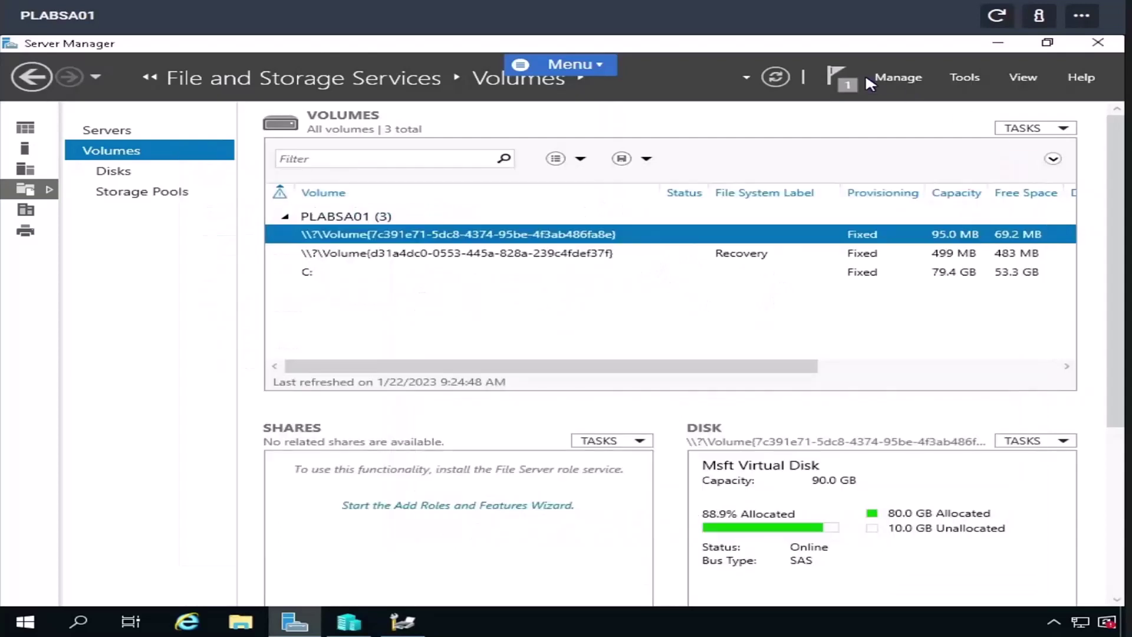
- Start the Add Roles and Features Wizard from Manage, advance through it, then cancel
{"action": "left_click", "coordinate": [913, 80]}
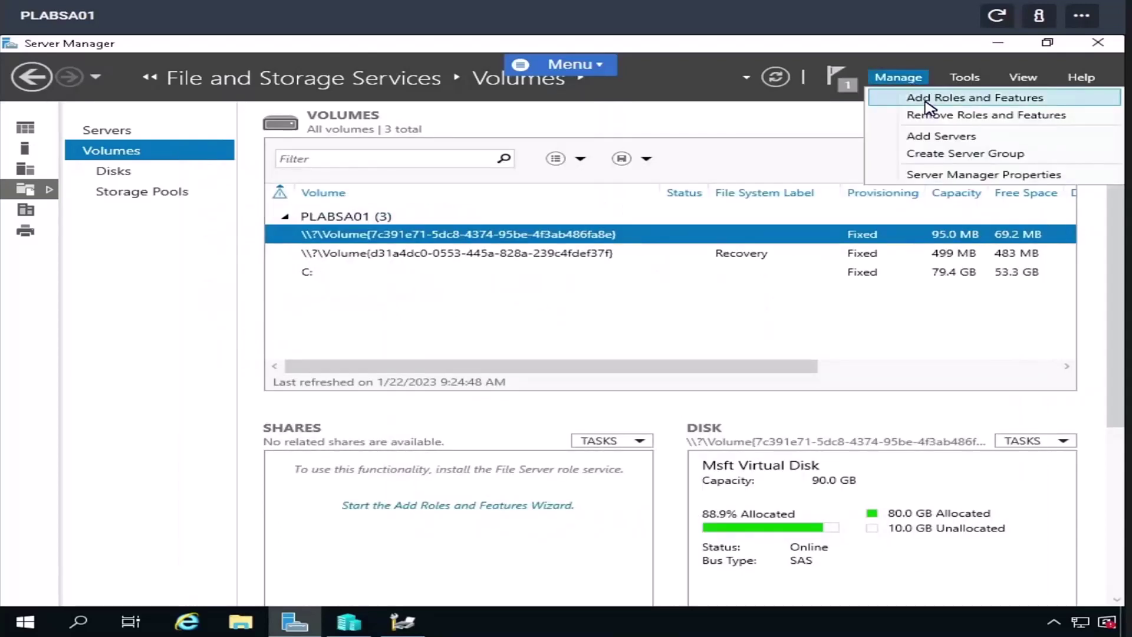
{"action": "left_click", "coordinate": [926, 99]}
{"action": "left_click", "coordinate": [654, 477]}
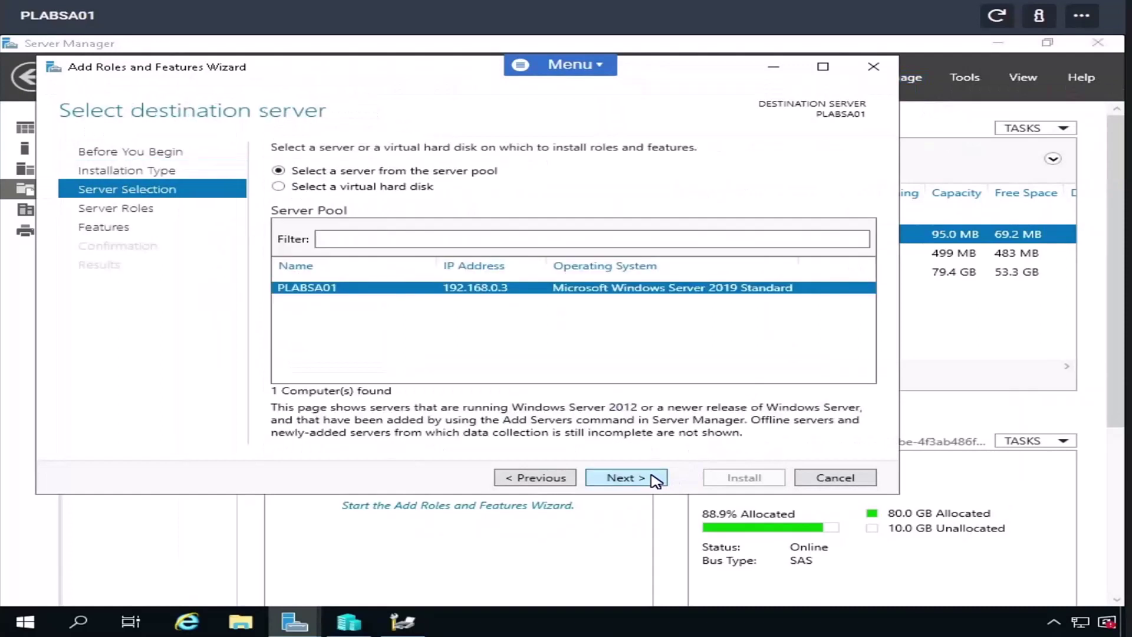
{"action": "left_click", "coordinate": [654, 478]}
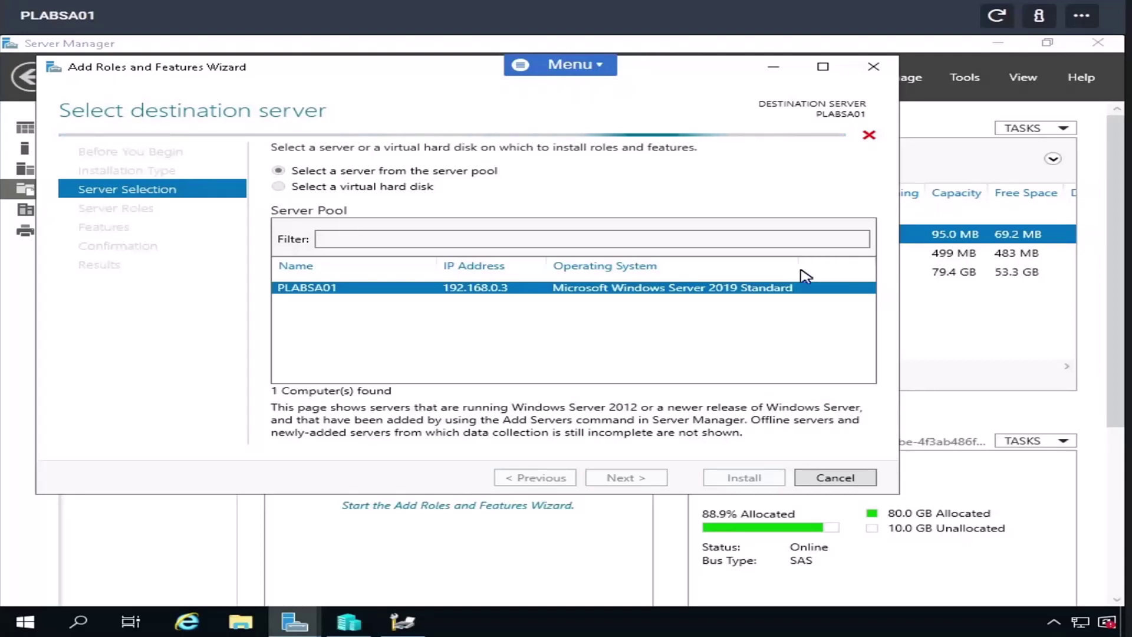
{"action": "left_click", "coordinate": [841, 482]}
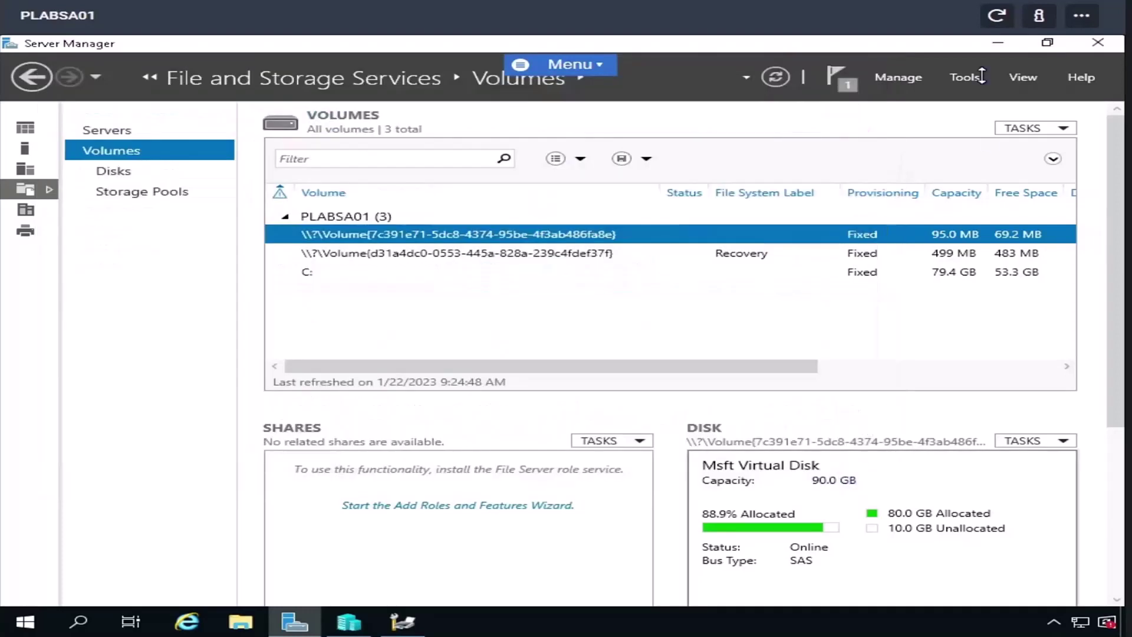
- Reload the lab session and reopen Add Roles and Features to the destination server step
{"action": "left_click", "coordinate": [997, 17]}
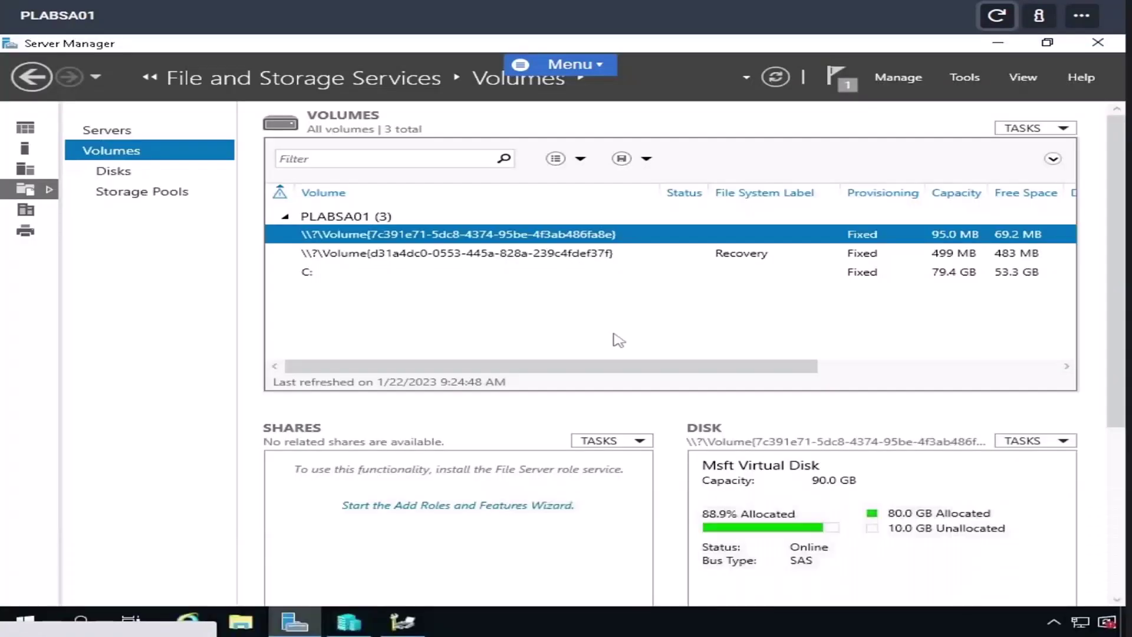
{"action": "left_click", "coordinate": [906, 75]}
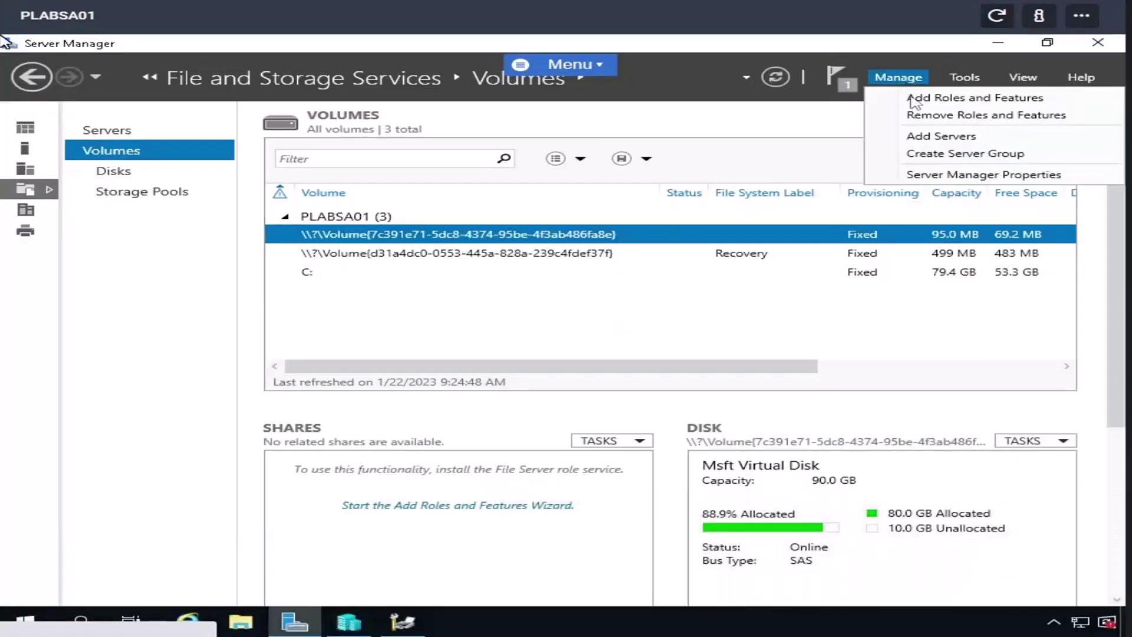
{"action": "left_click", "coordinate": [914, 99]}
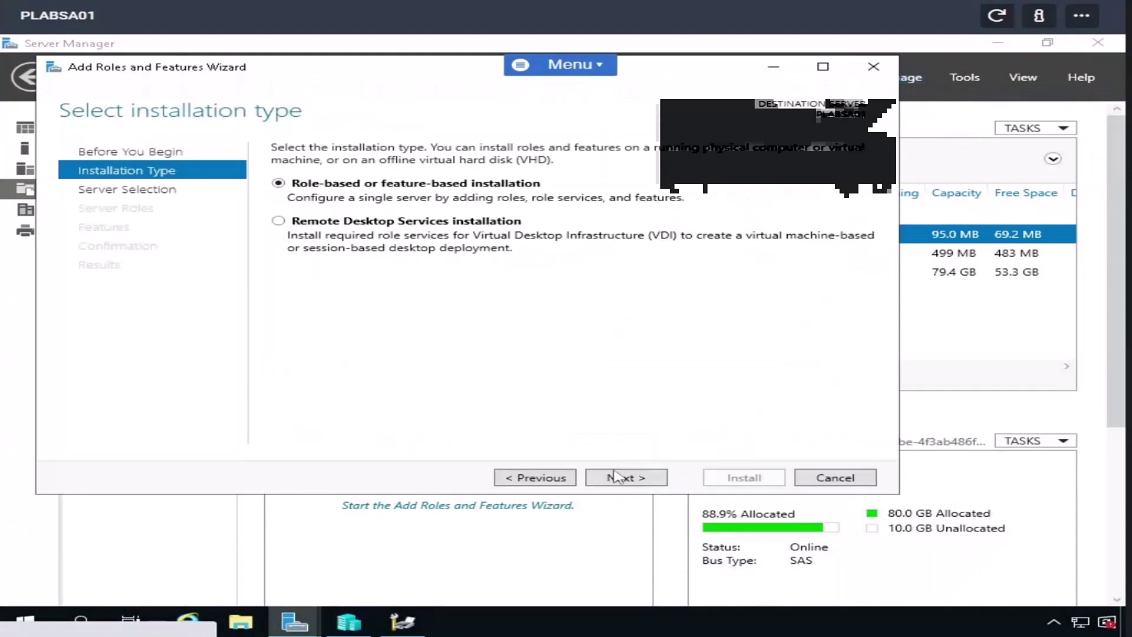
{"action": "left_click", "coordinate": [616, 477]}
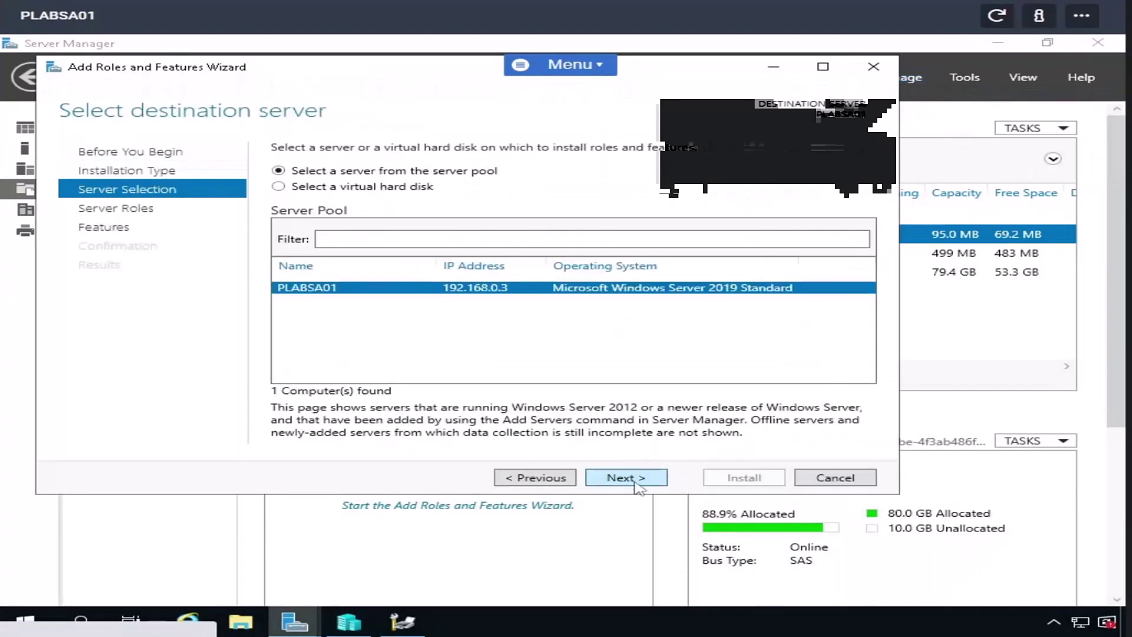
{"action": "left_click", "coordinate": [636, 485]}
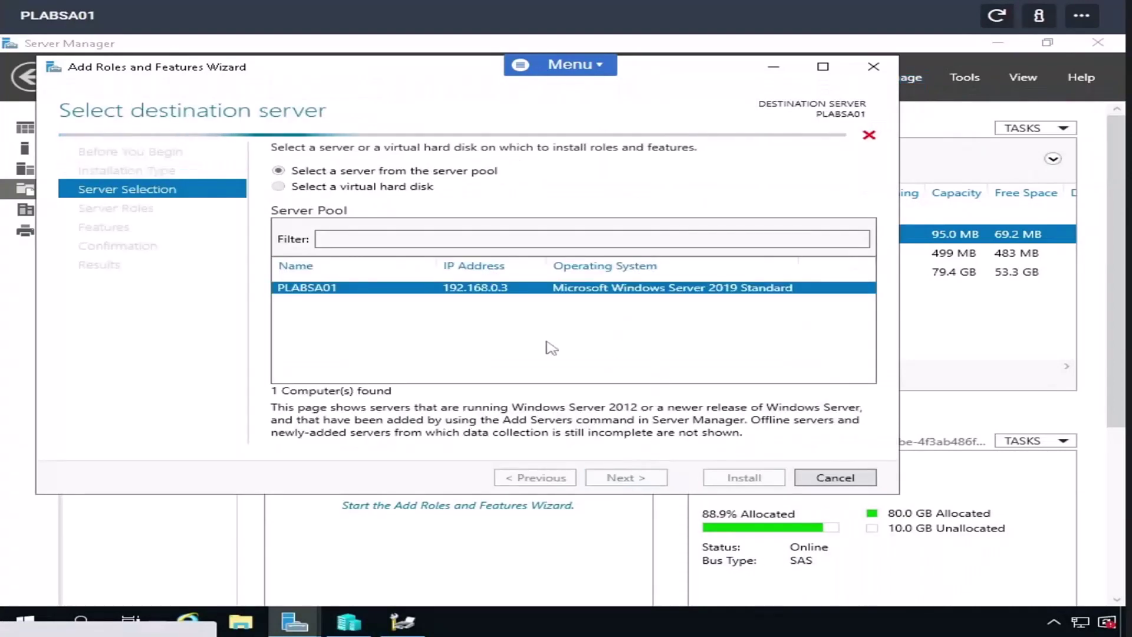
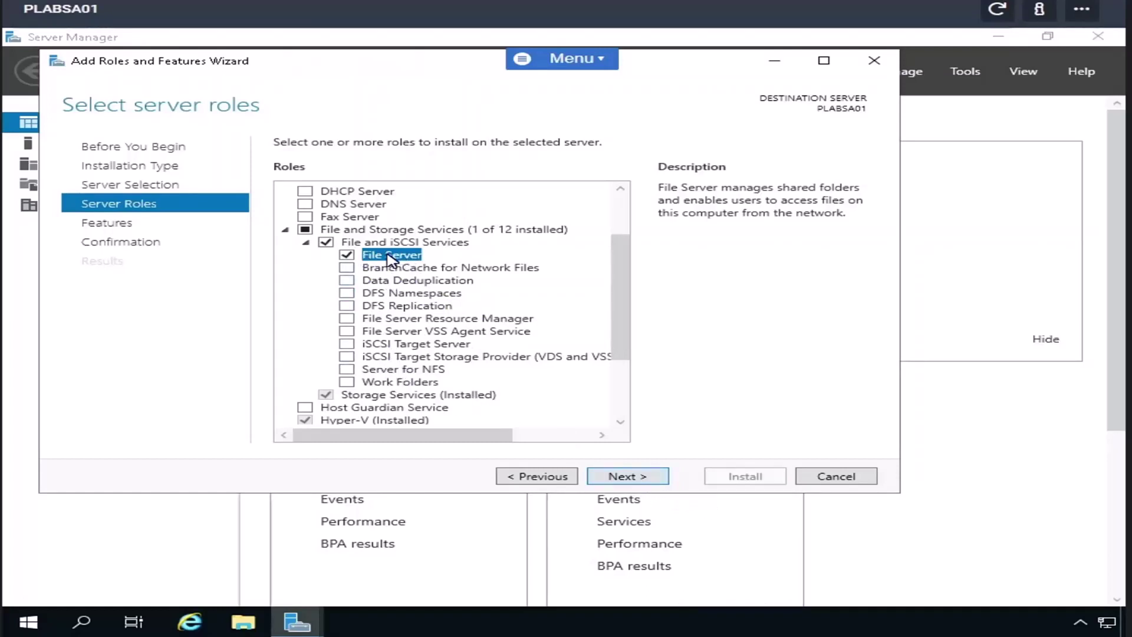
- Advance the wizard, install the File Server role on PLABSA01, and close it when finished
{"action": "left_click", "coordinate": [629, 478]}
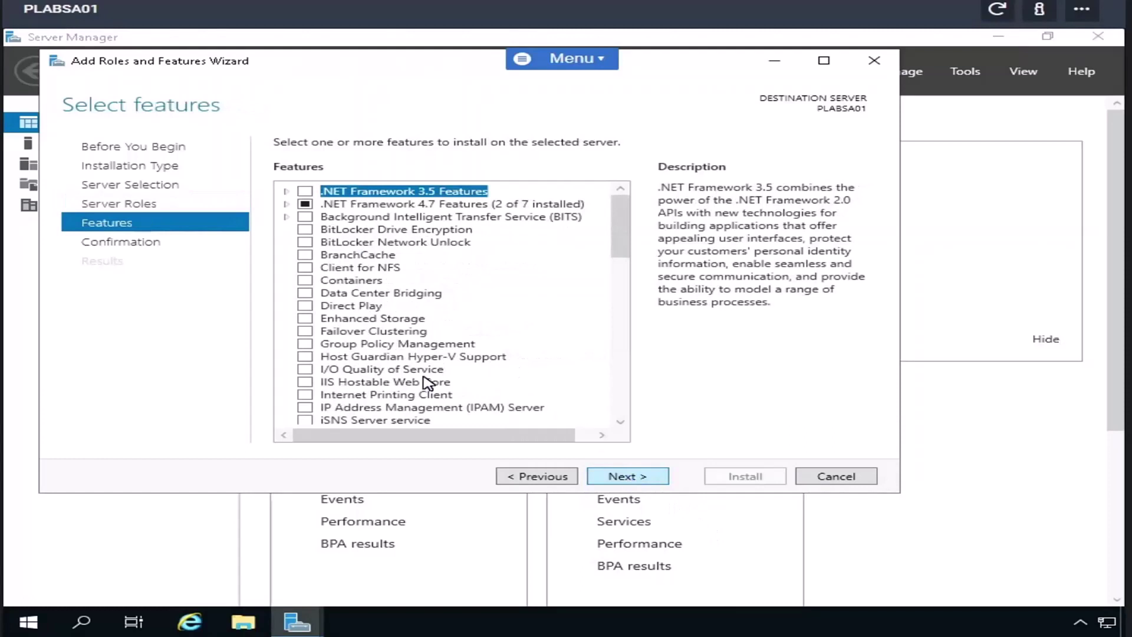
{"action": "left_click", "coordinate": [621, 479]}
{"action": "left_click", "coordinate": [732, 479]}
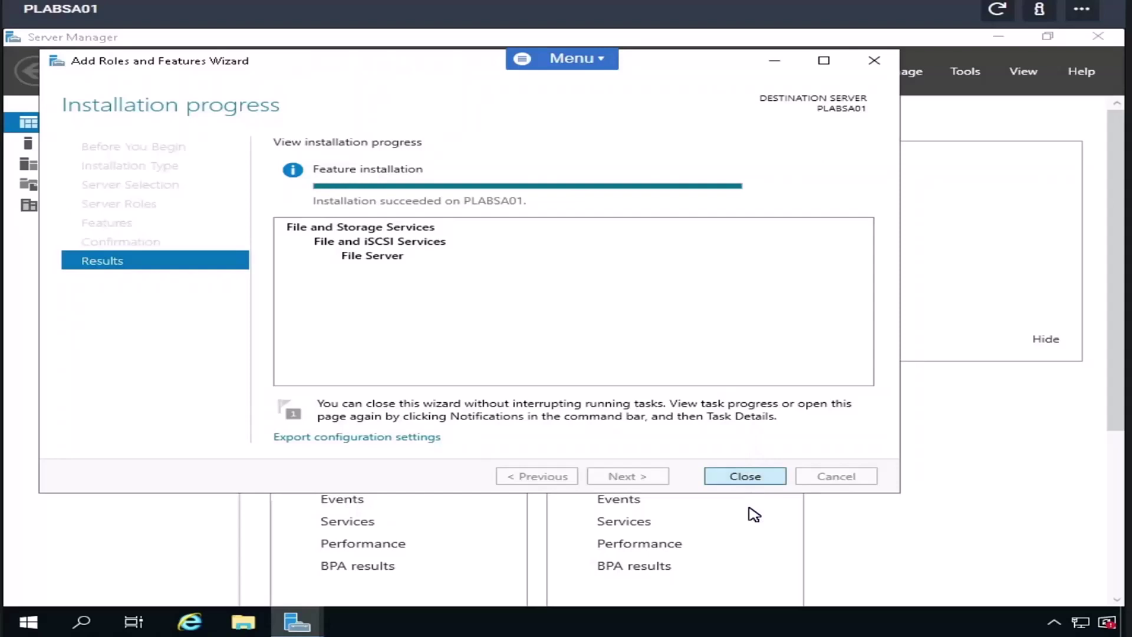
{"action": "left_click", "coordinate": [737, 479]}
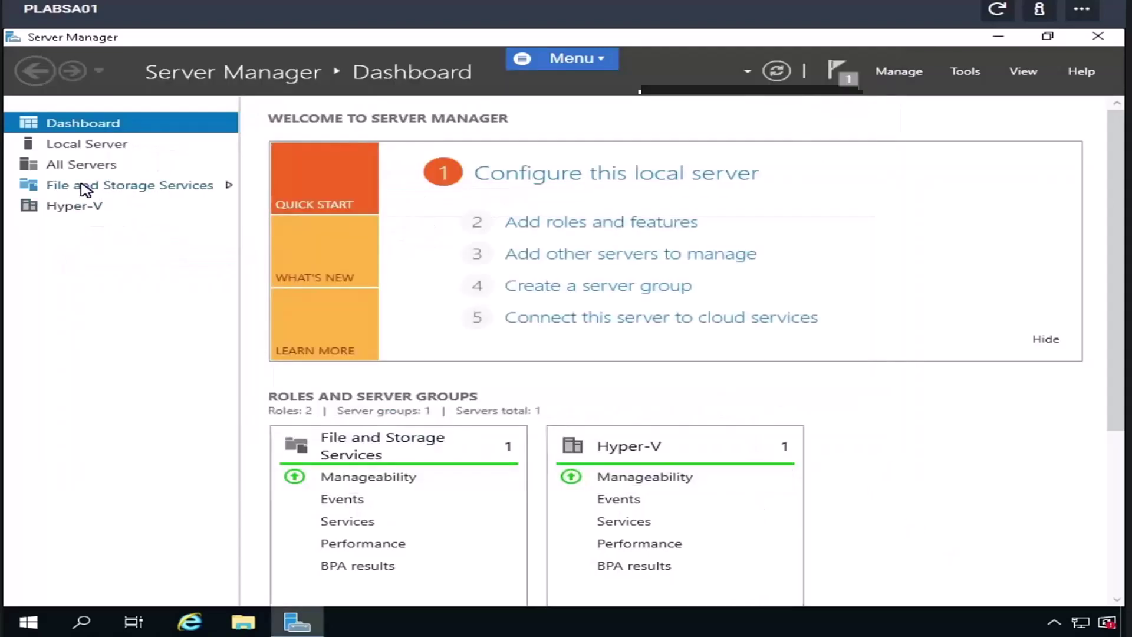
- Go to File and Storage Services > Shares and start a New Share from TASKS
{"action": "left_click", "coordinate": [84, 186]}
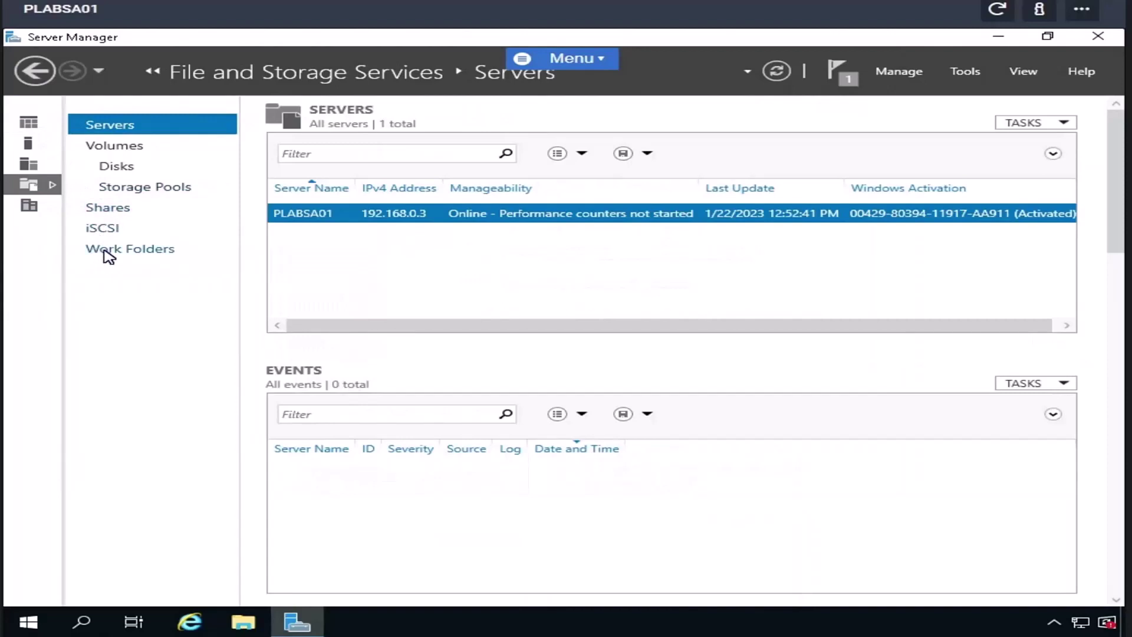
{"action": "left_click", "coordinate": [116, 211]}
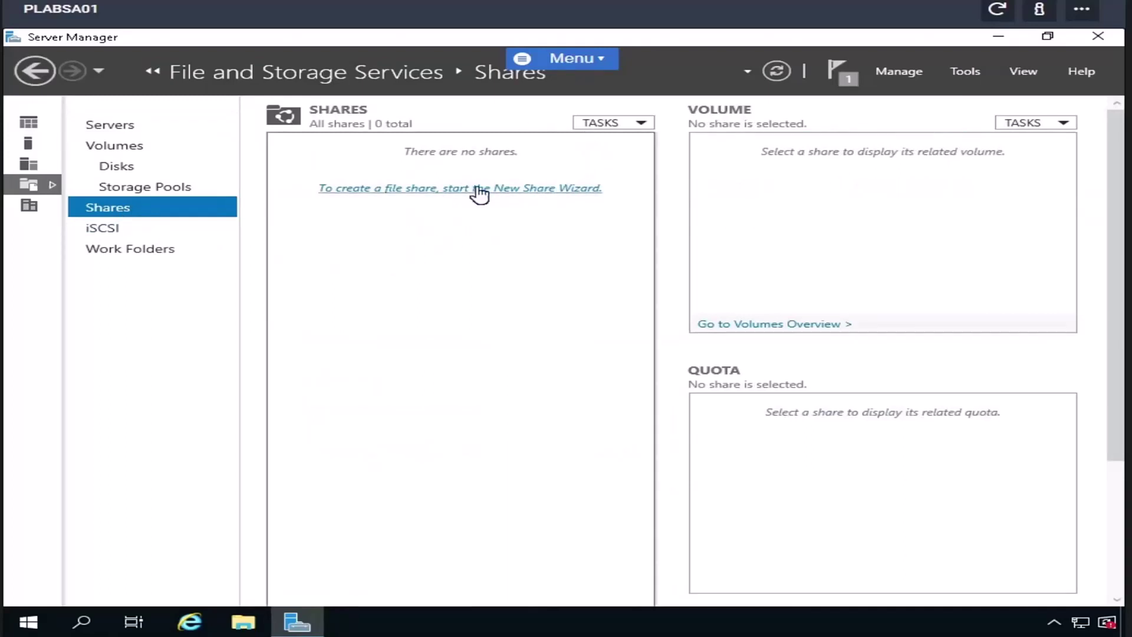
{"action": "left_click", "coordinate": [603, 125]}
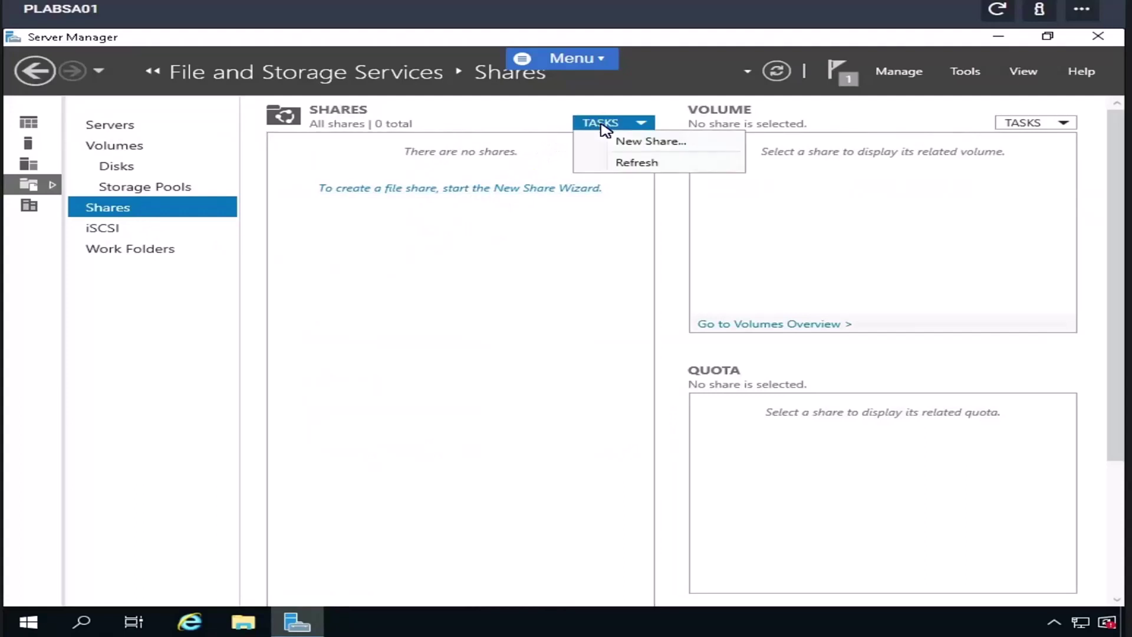
{"action": "left_click", "coordinate": [619, 140]}
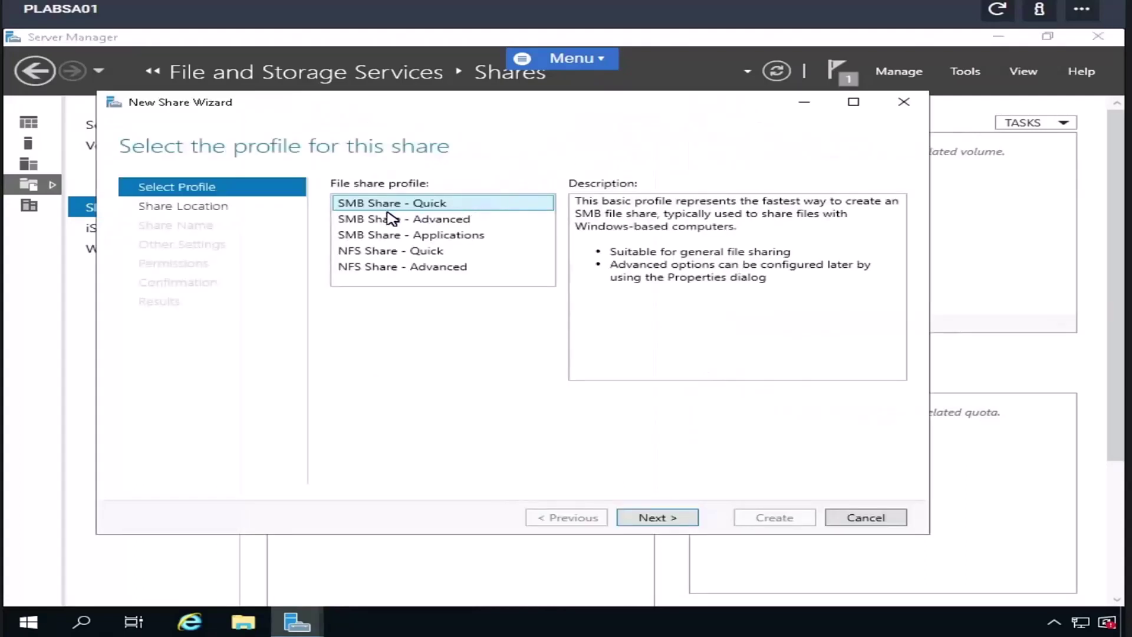
- Look over the NFS Quick and Advanced profiles, then pick SMB Share - Quick
{"action": "left_click", "coordinate": [403, 254]}
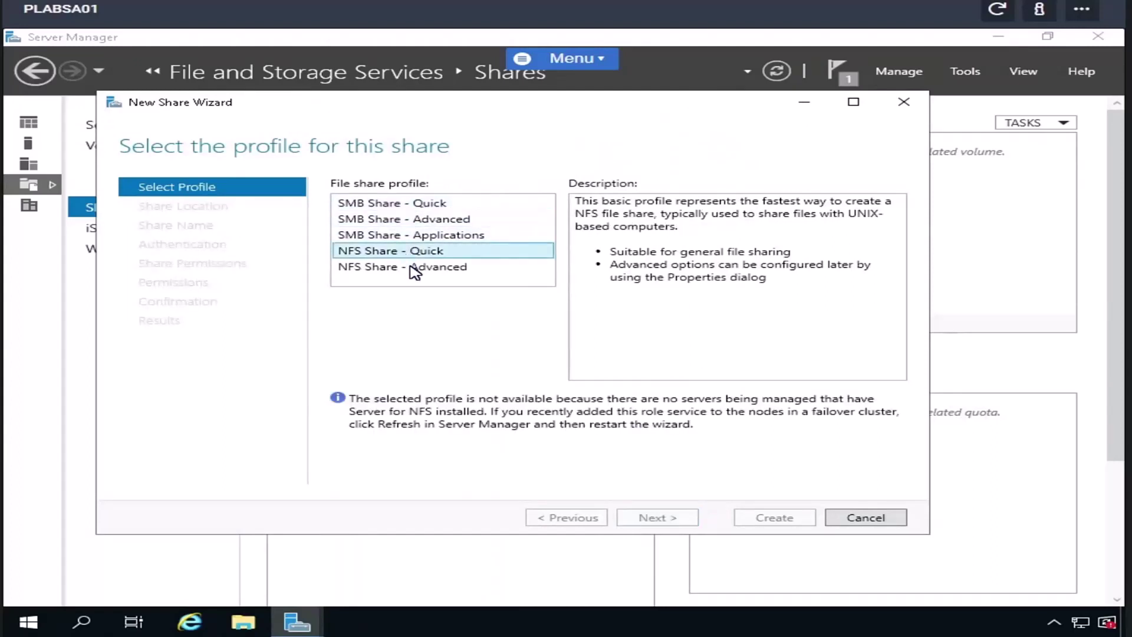
{"action": "left_click", "coordinate": [414, 269]}
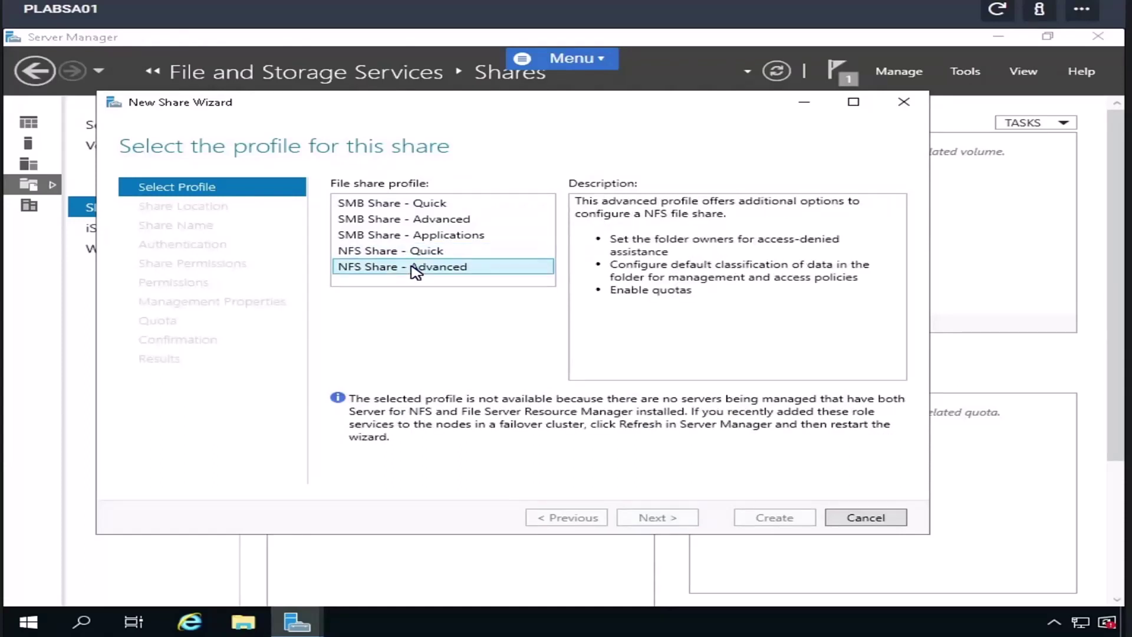
{"action": "left_click", "coordinate": [403, 206]}
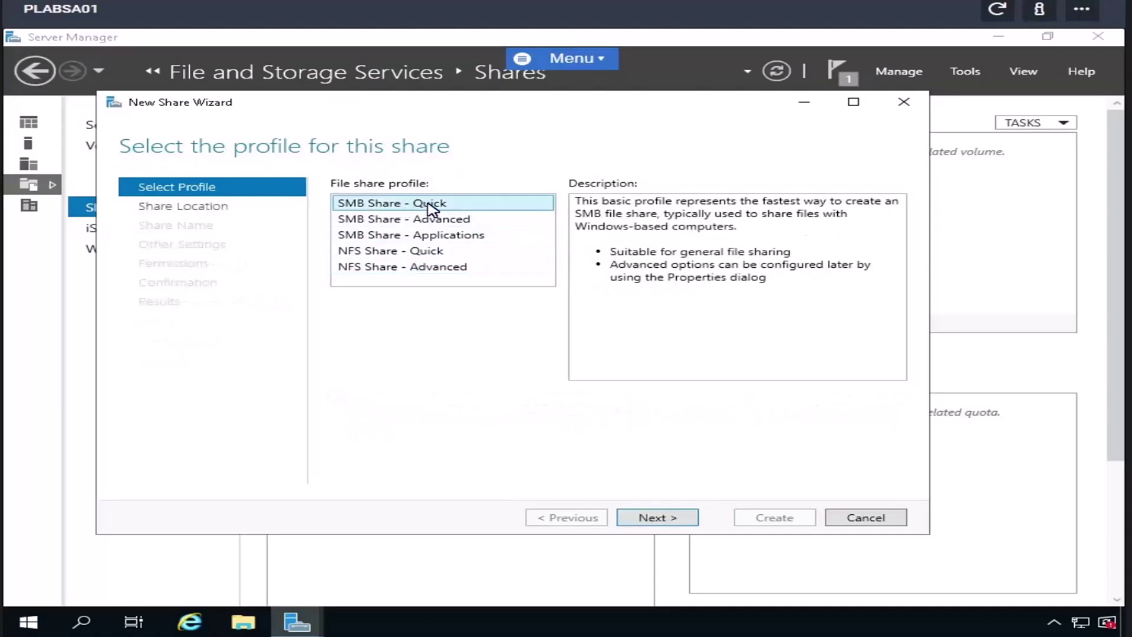
- Keep volume C:, name the share Server (C:\Shares\Server), and continue with default settings to permissions
{"action": "left_click", "coordinate": [651, 519]}
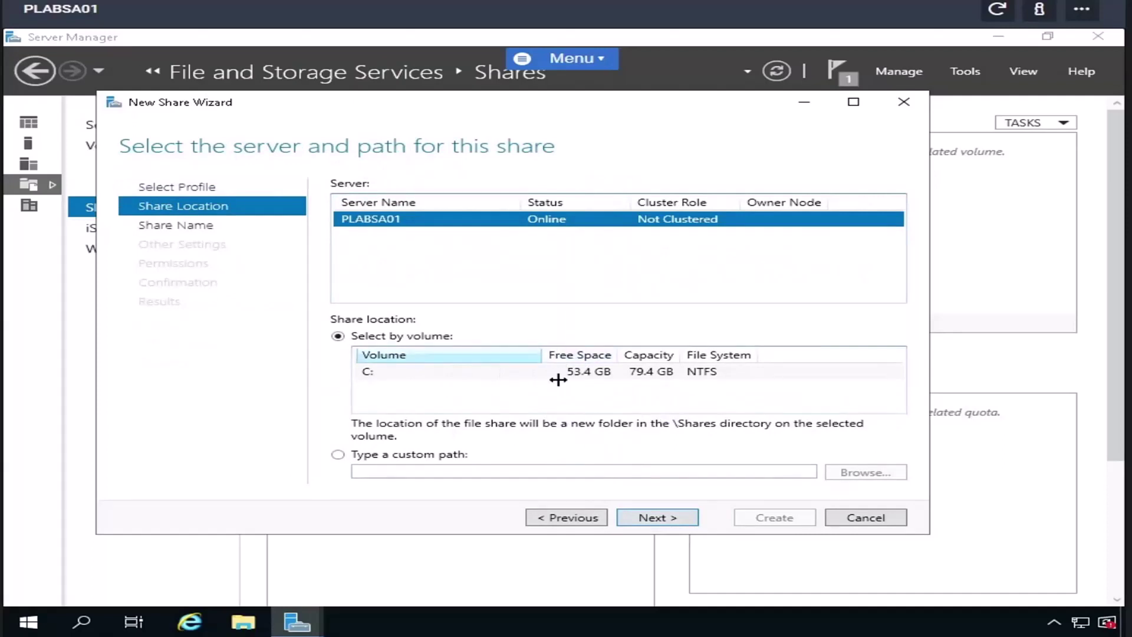
{"action": "left_click", "coordinate": [657, 518]}
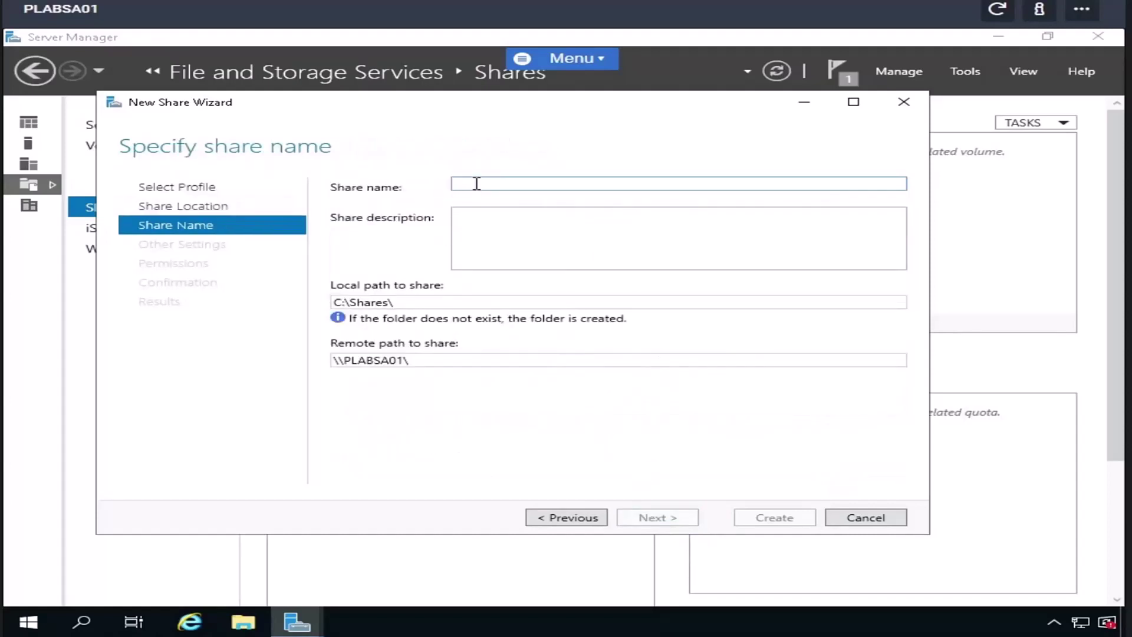
{"action": "type", "text": "Sere"}
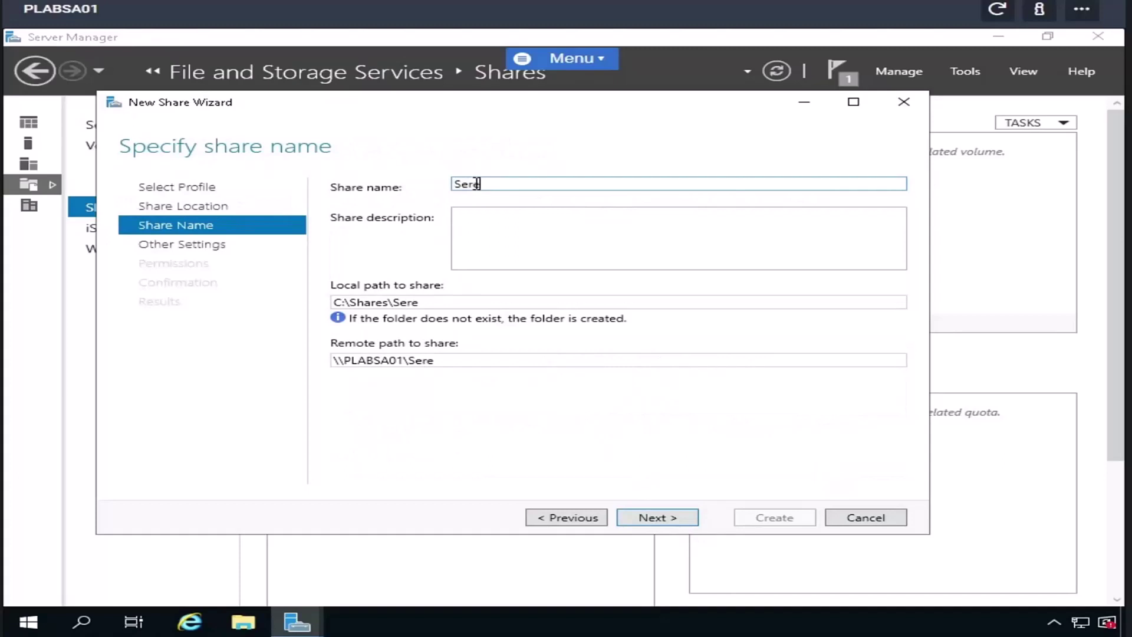
{"action": "key", "text": "BackSpace"}
{"action": "type", "text": "ver"}
{"action": "double_click", "coordinate": [417, 361]}
{"action": "left_click", "coordinate": [480, 362]}
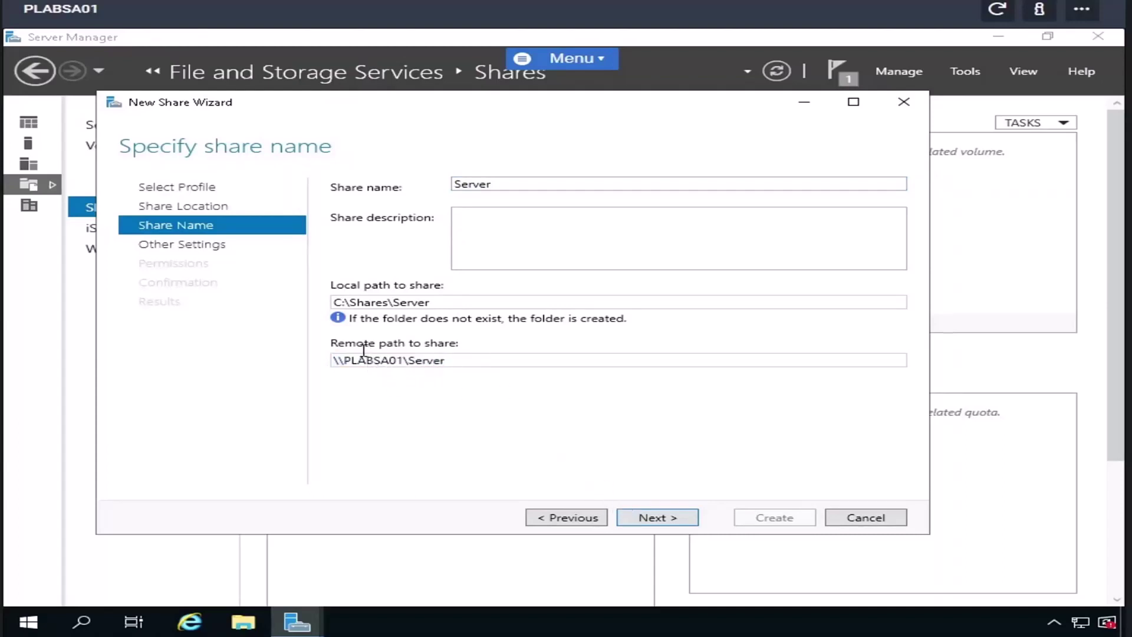
{"action": "left_click", "coordinate": [669, 522]}
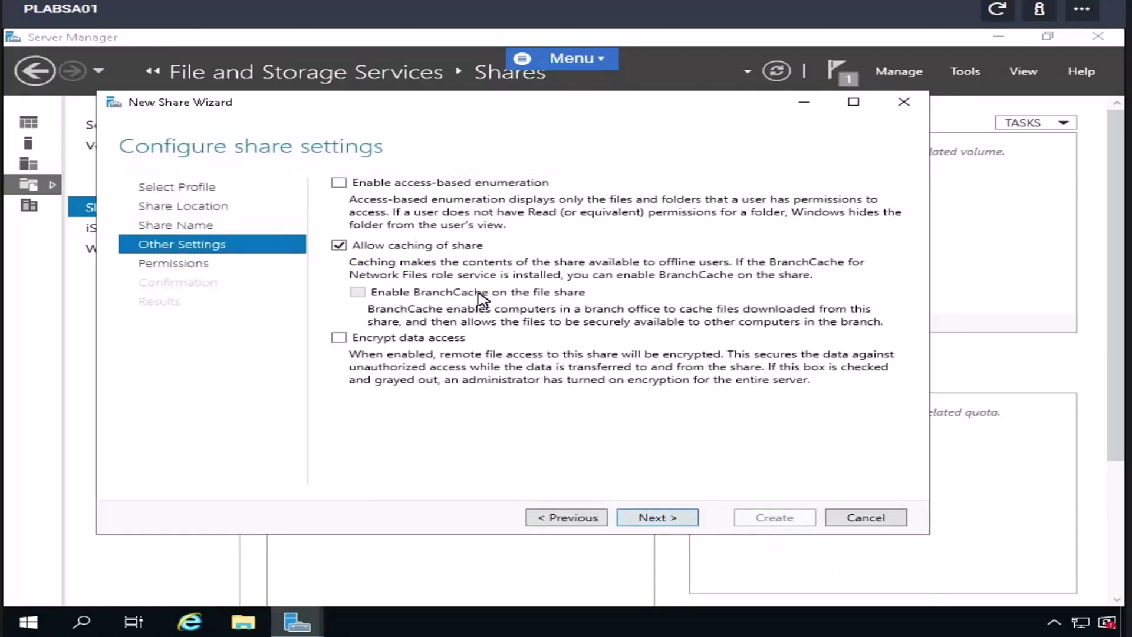
{"action": "left_click", "coordinate": [659, 519]}
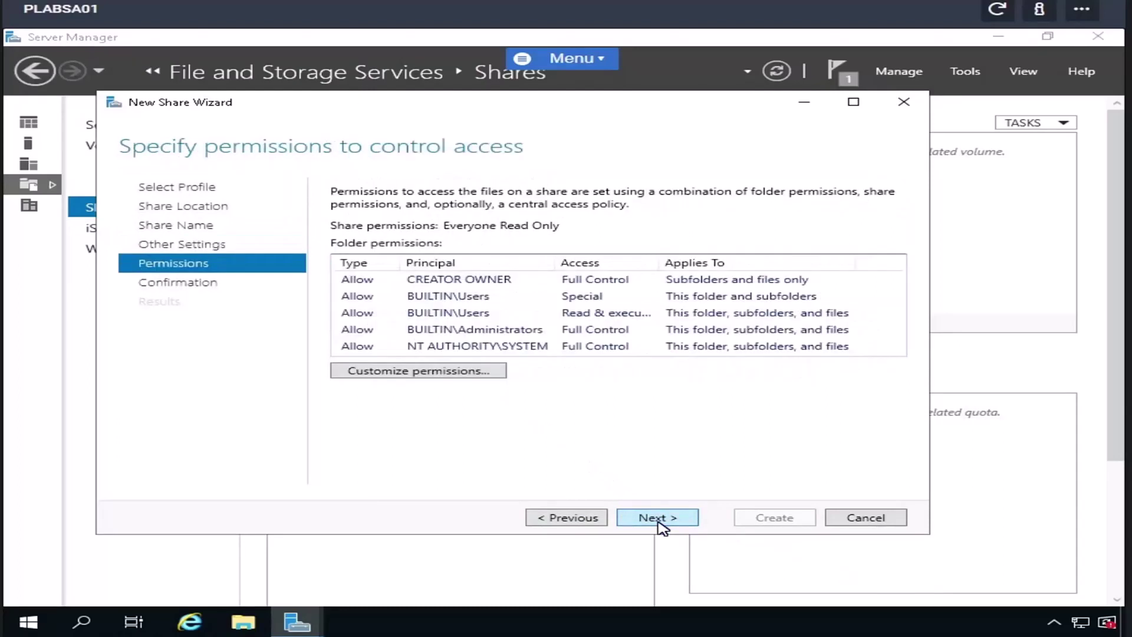
- In advanced permissions for the Server folder, disable inheritance, remove inherited permissions, and add an entry
{"action": "left_click", "coordinate": [440, 371]}
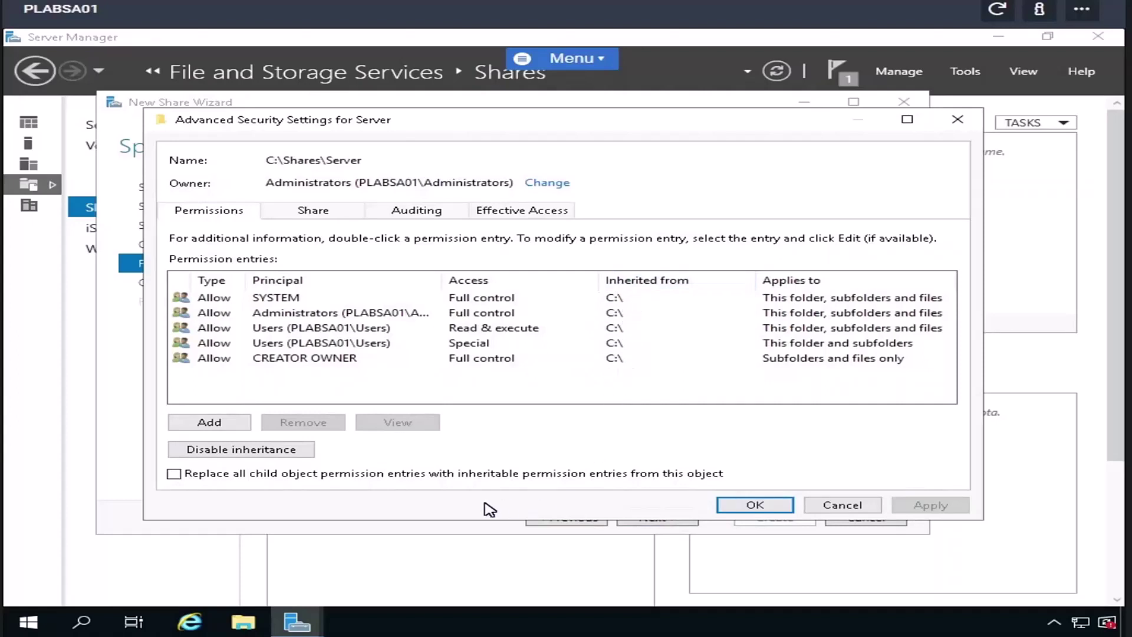
{"action": "left_click", "coordinate": [210, 454]}
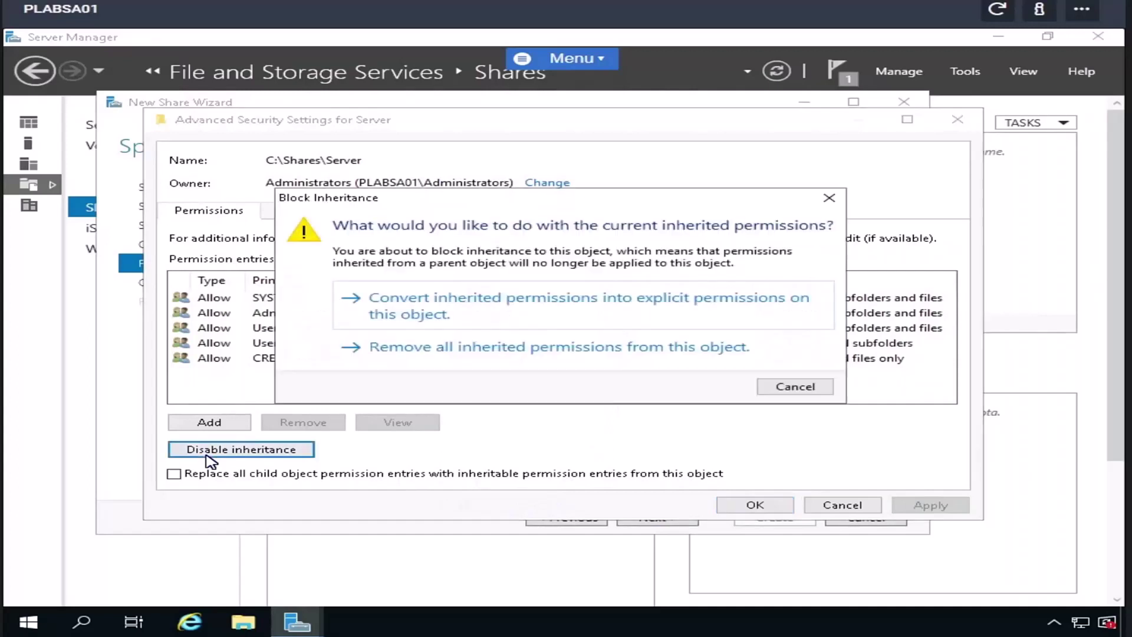
{"action": "left_click", "coordinate": [446, 347]}
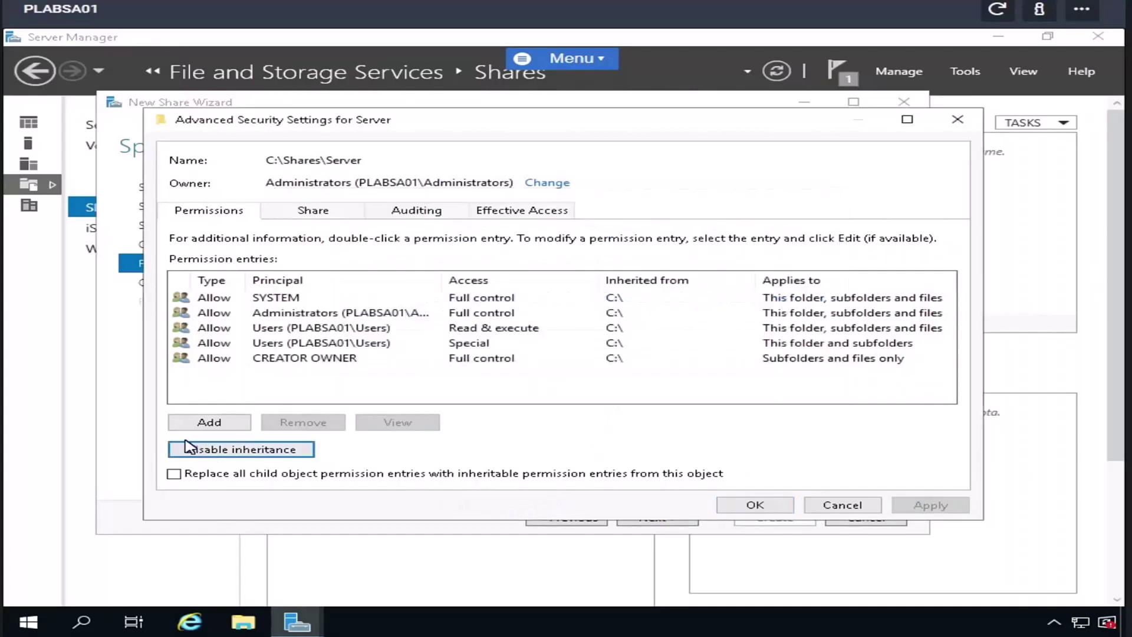
{"action": "left_click", "coordinate": [214, 426]}
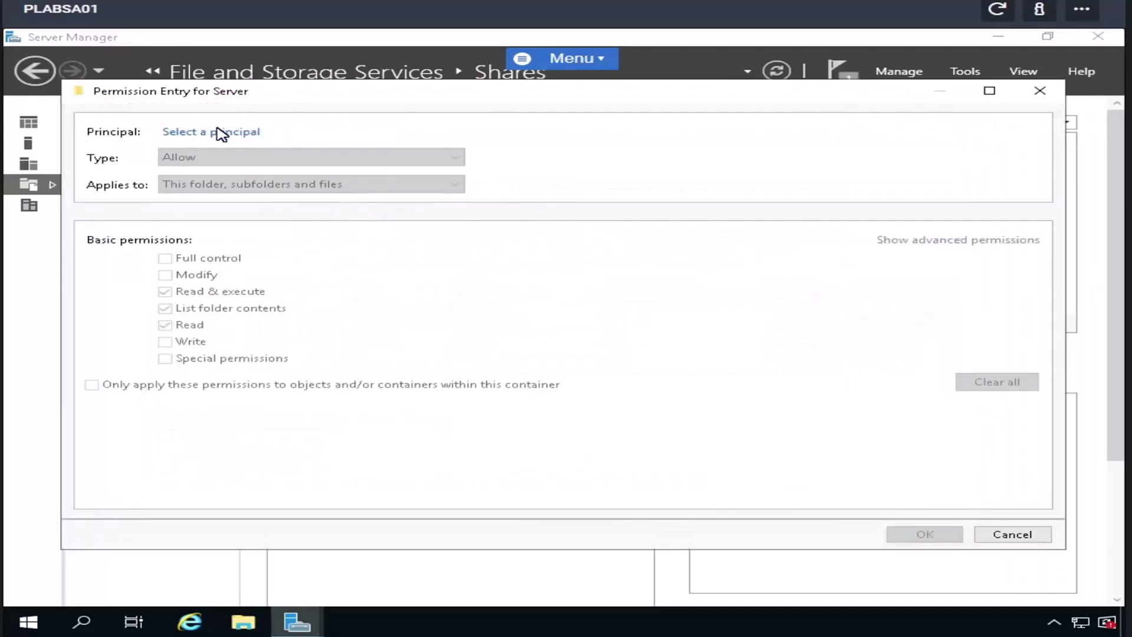
- Enter Domain Users as the principal, check the name, and dismiss the not-found error
{"action": "left_click", "coordinate": [220, 132]}
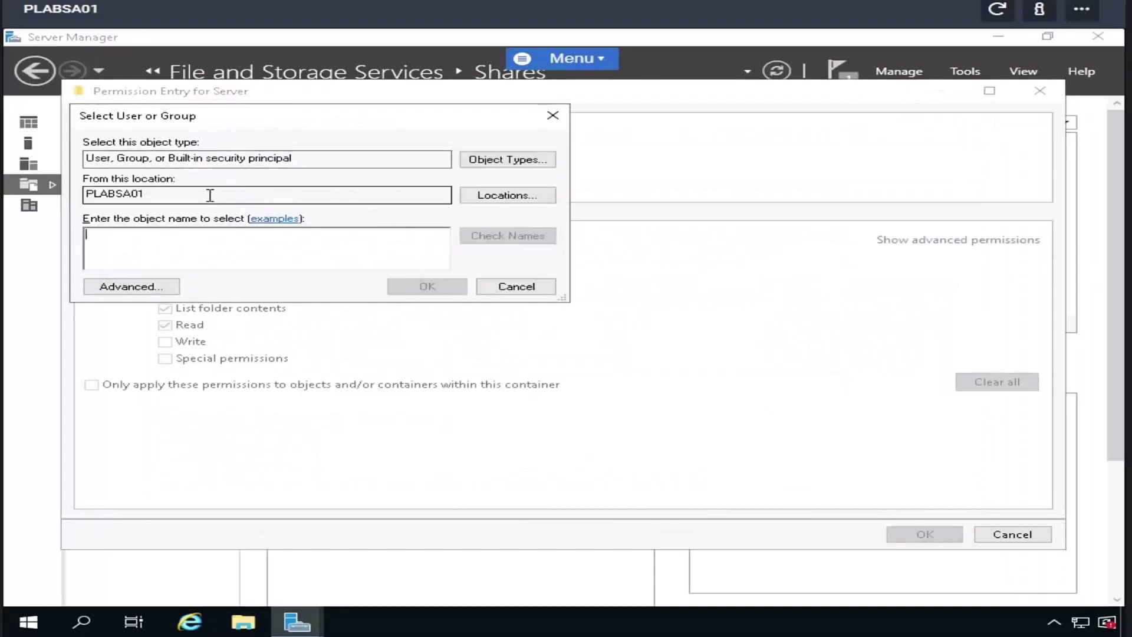
{"action": "type", "text": "Domain Users"}
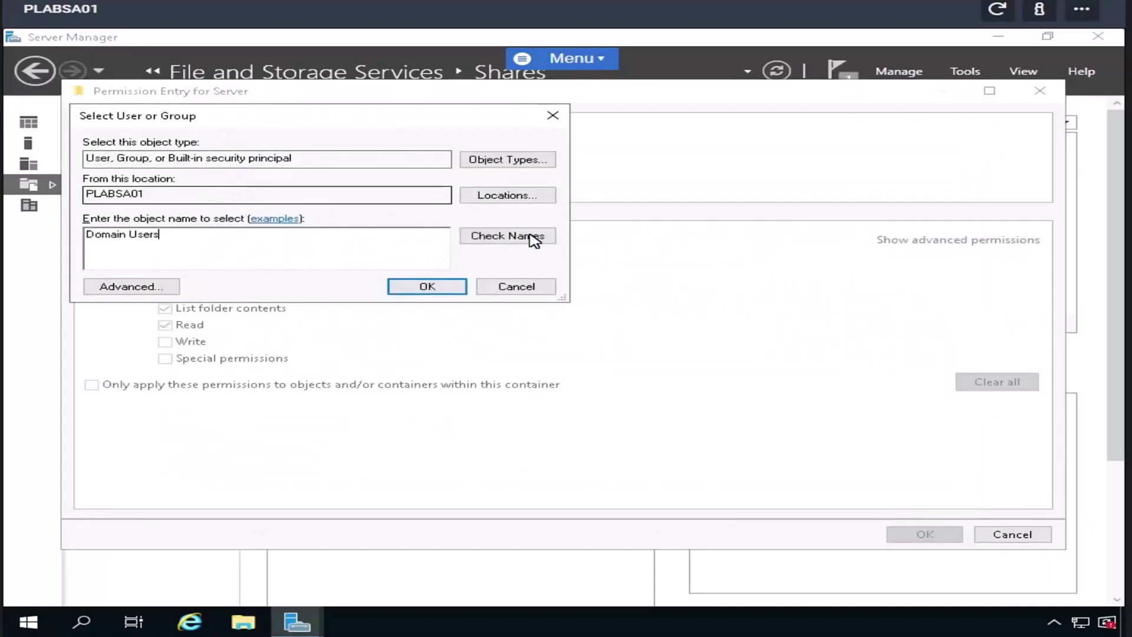
{"action": "left_click", "coordinate": [532, 239]}
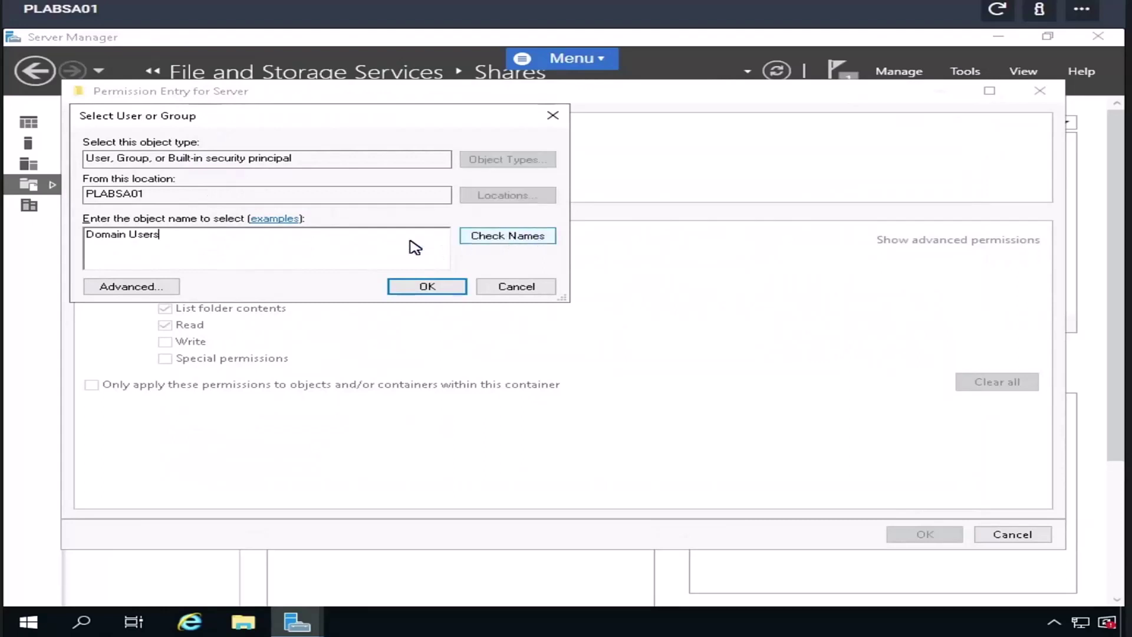
{"action": "left_click", "coordinate": [313, 227]}
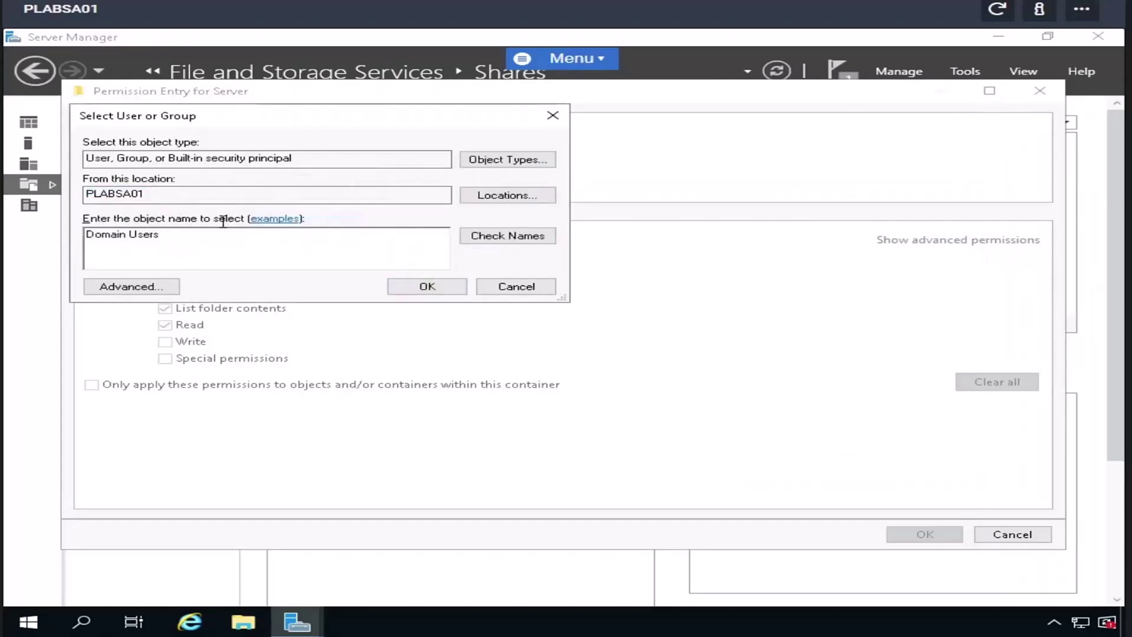
- Replace it with 'admi', check the name, dismiss the error, and review search locations without changes
{"action": "key", "text": "ctrl+a"}
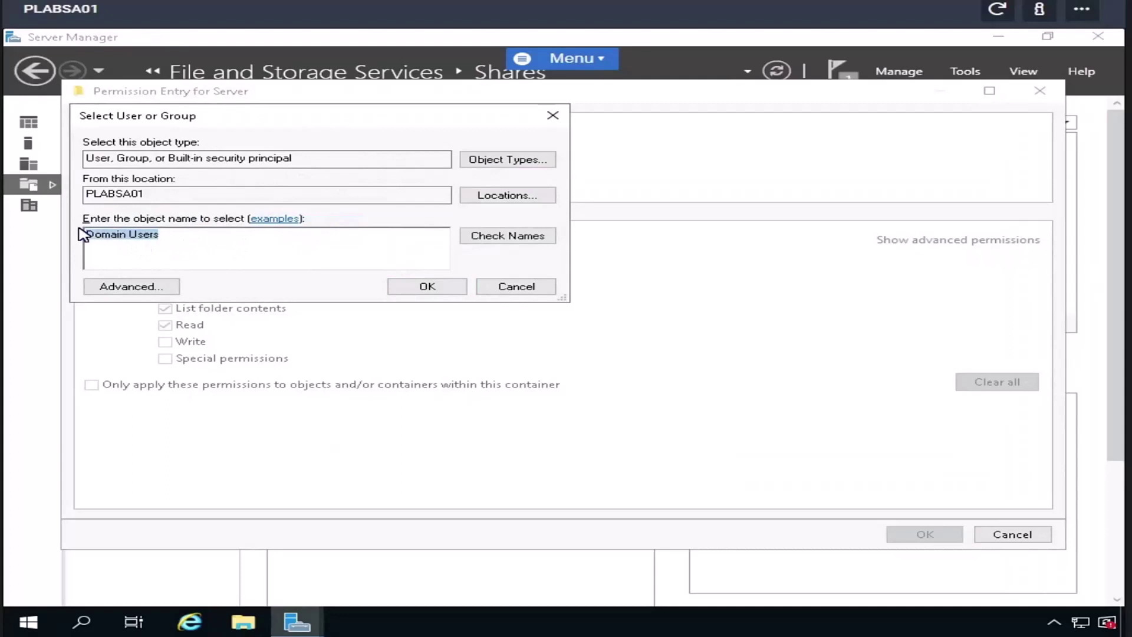
{"action": "key", "text": "BackSpace"}
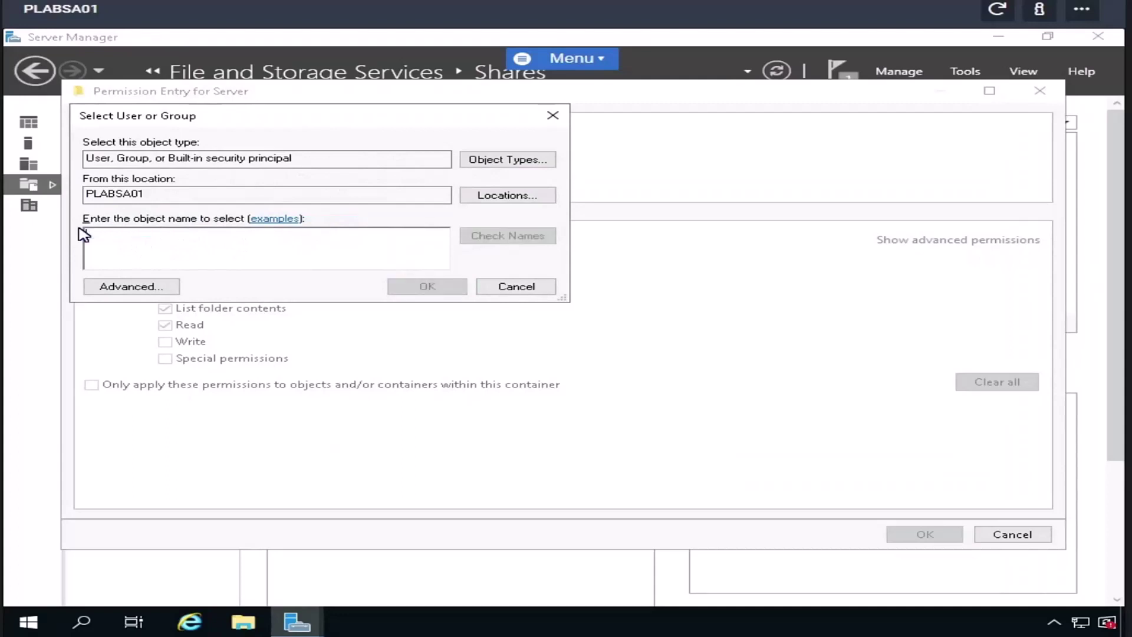
{"action": "type", "text": "admi"}
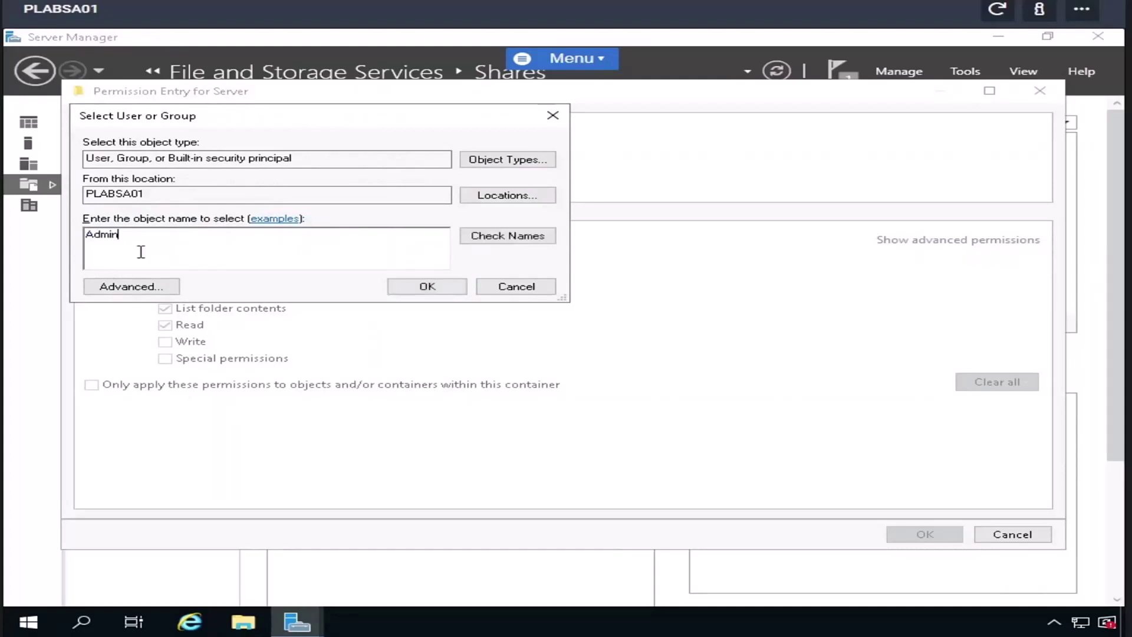
{"action": "left_click", "coordinate": [509, 236]}
{"action": "left_click", "coordinate": [309, 229]}
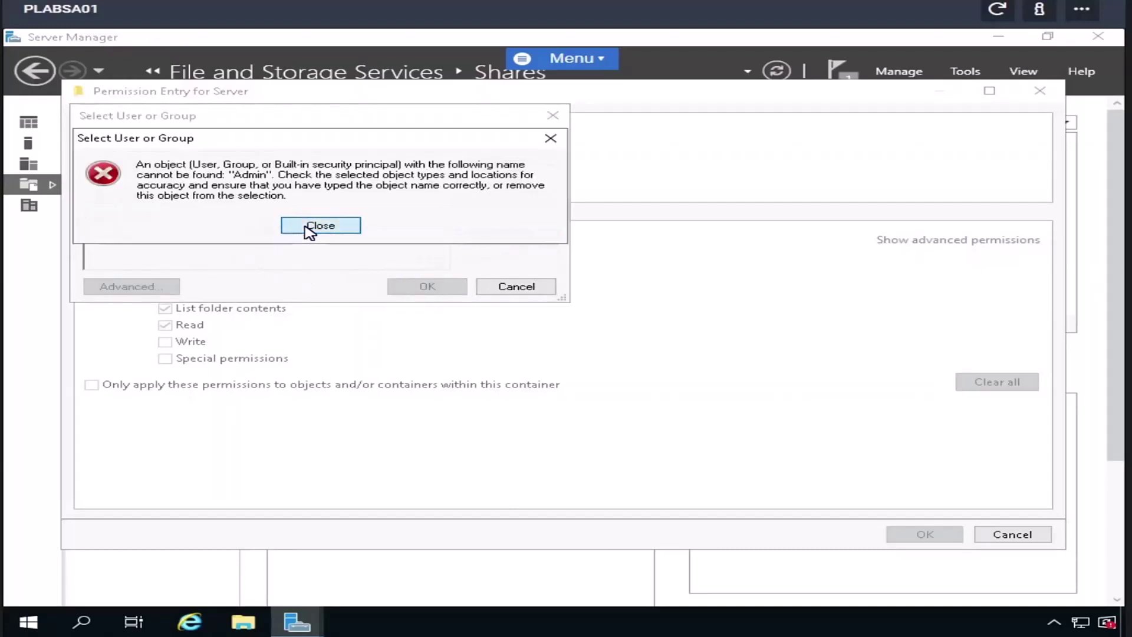
{"action": "left_click", "coordinate": [490, 196]}
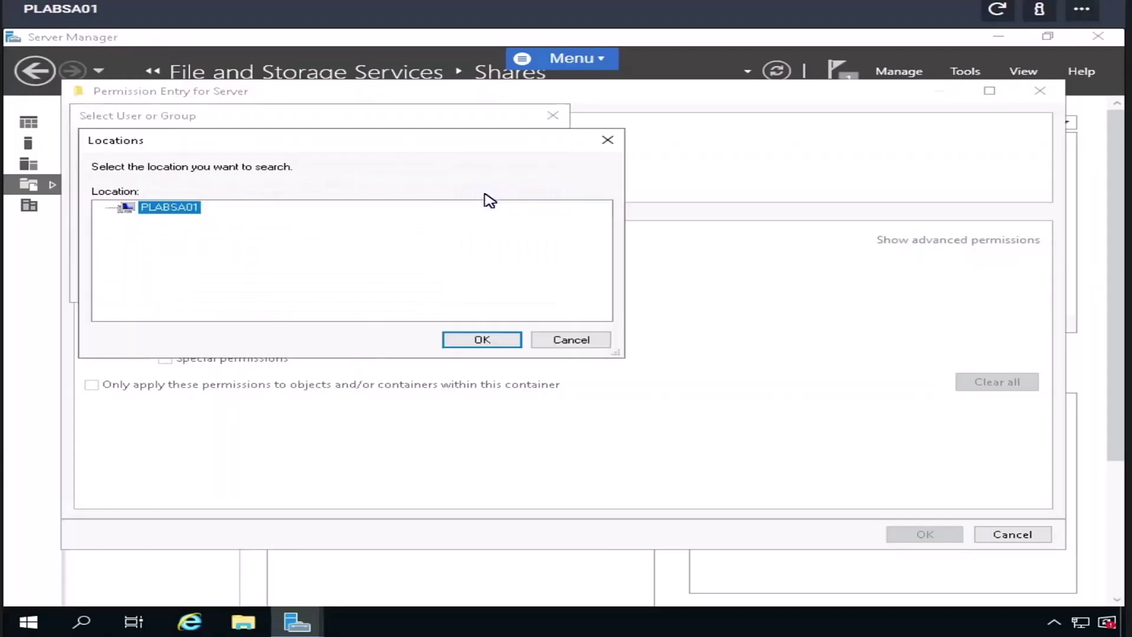
{"action": "left_click", "coordinate": [561, 343]}
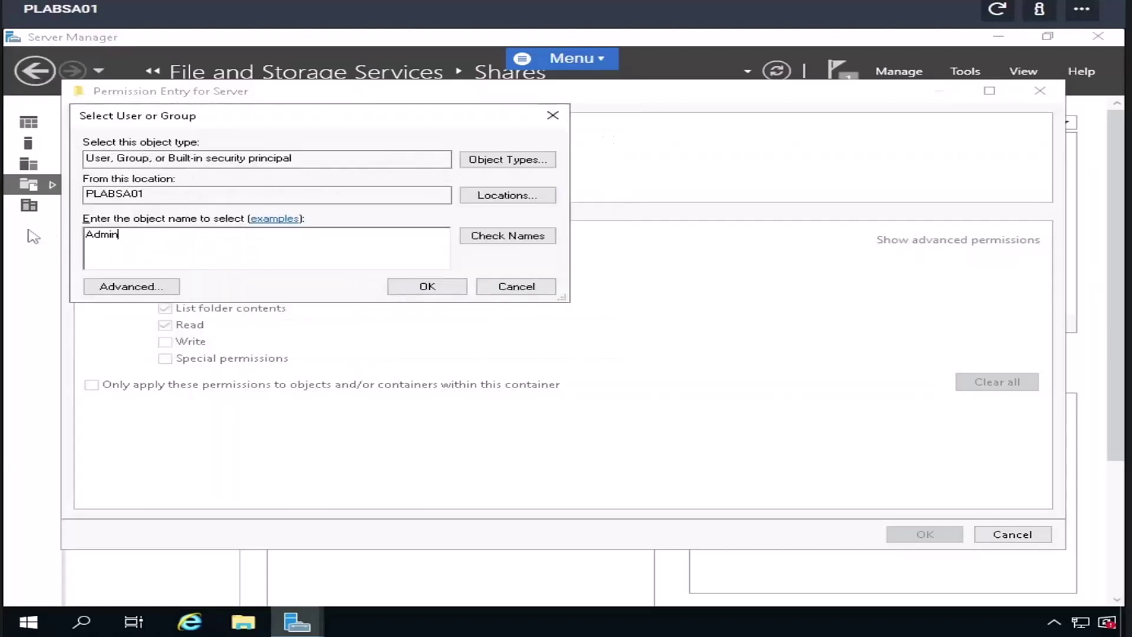
- Try plabsa01\admin as the principal, dismiss the not-found error, and bring up the Start menu
{"action": "key", "text": "BackSpace"}
{"action": "key", "text": "BackSpace"}
{"action": "key", "text": "BackSpace"}
{"action": "key", "text": "BackSpace"}
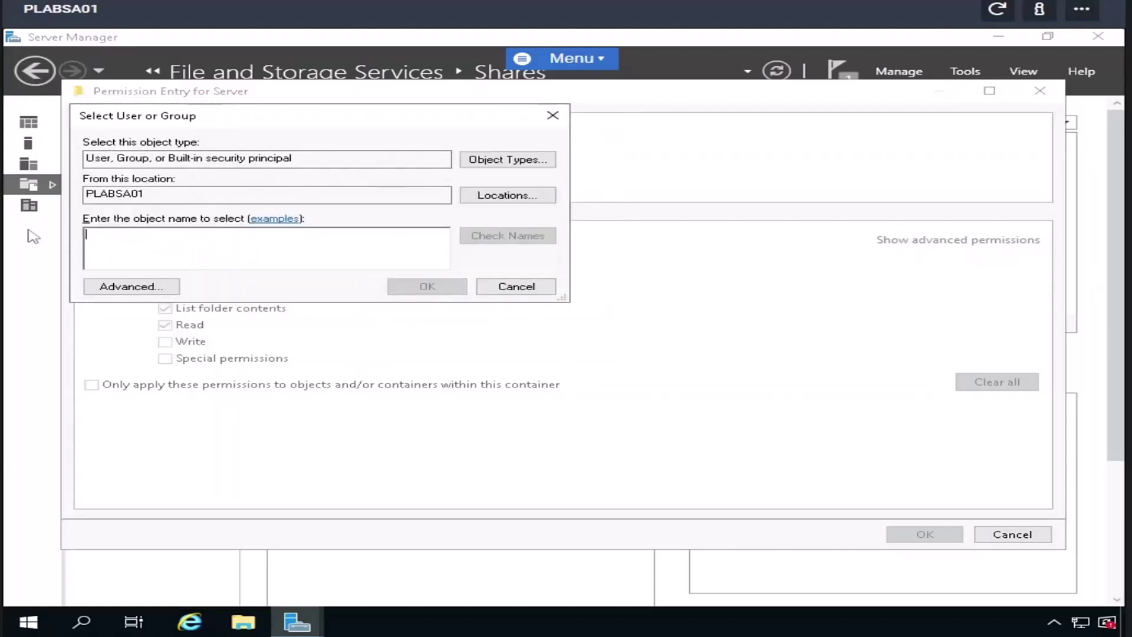
{"action": "type", "text": "plabsa01"}
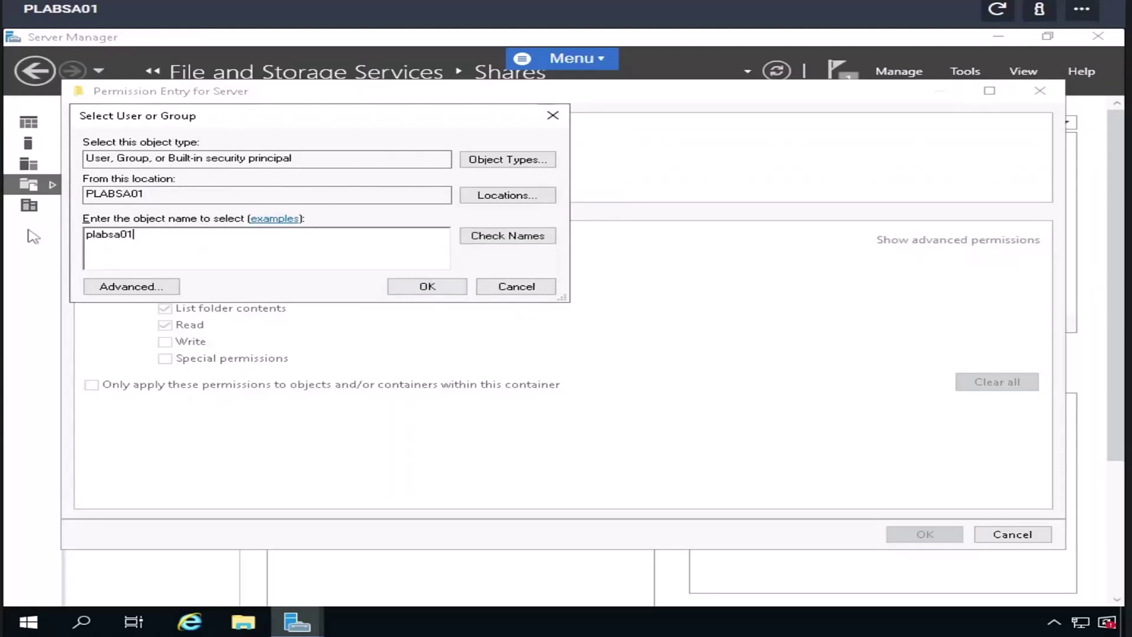
{"action": "type", "text": "\\admin"}
{"action": "left_click", "coordinate": [478, 237]}
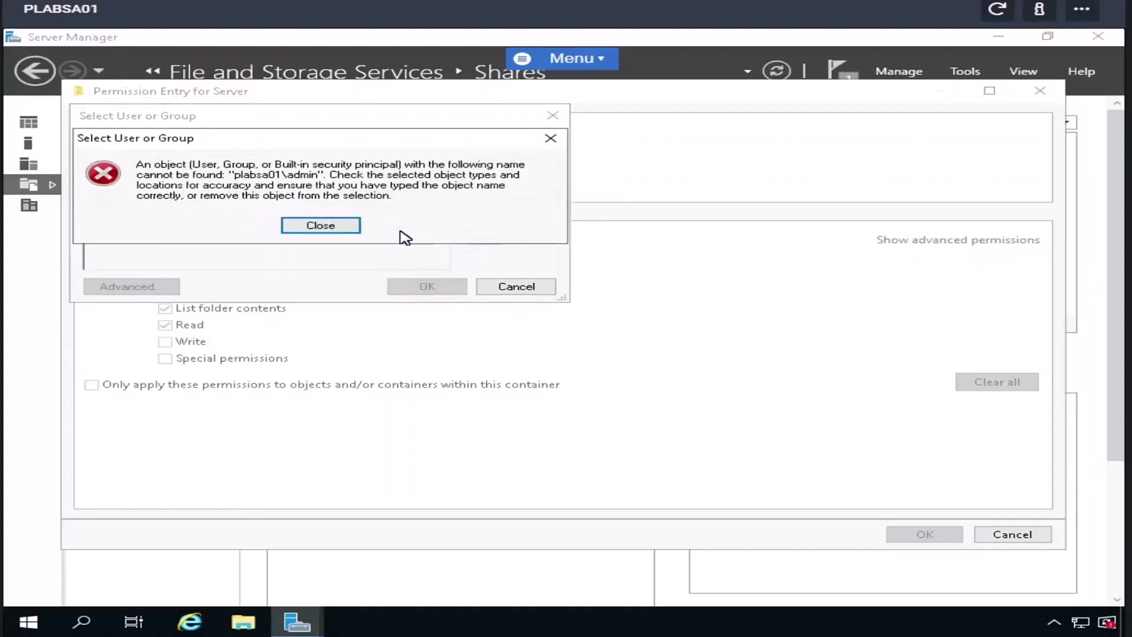
{"action": "left_click", "coordinate": [321, 225]}
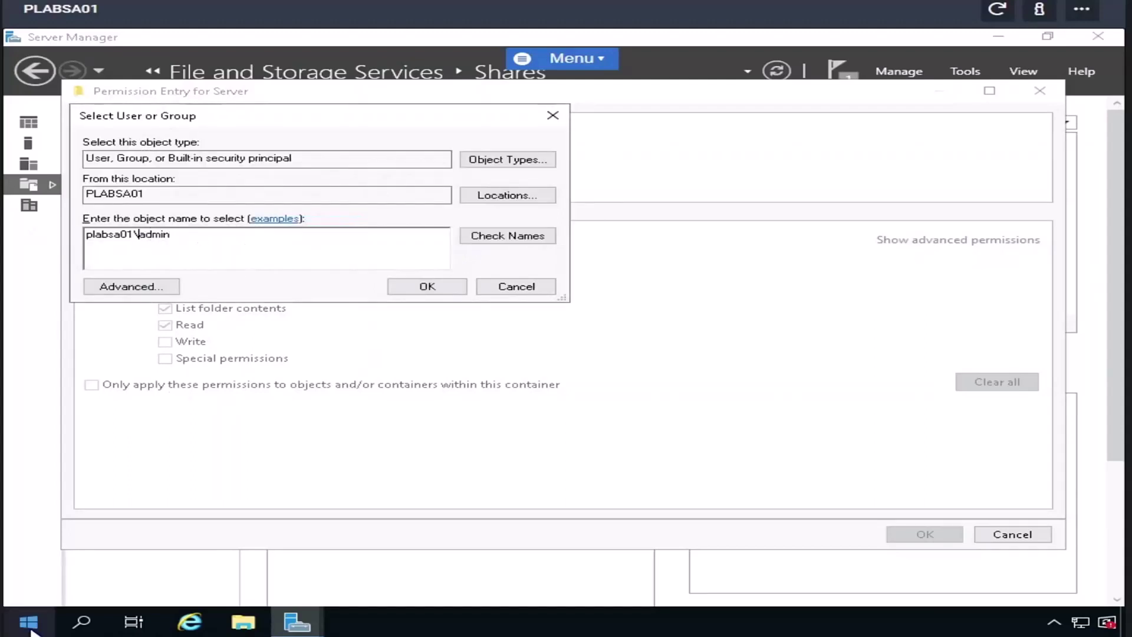
{"action": "left_click", "coordinate": [30, 622]}
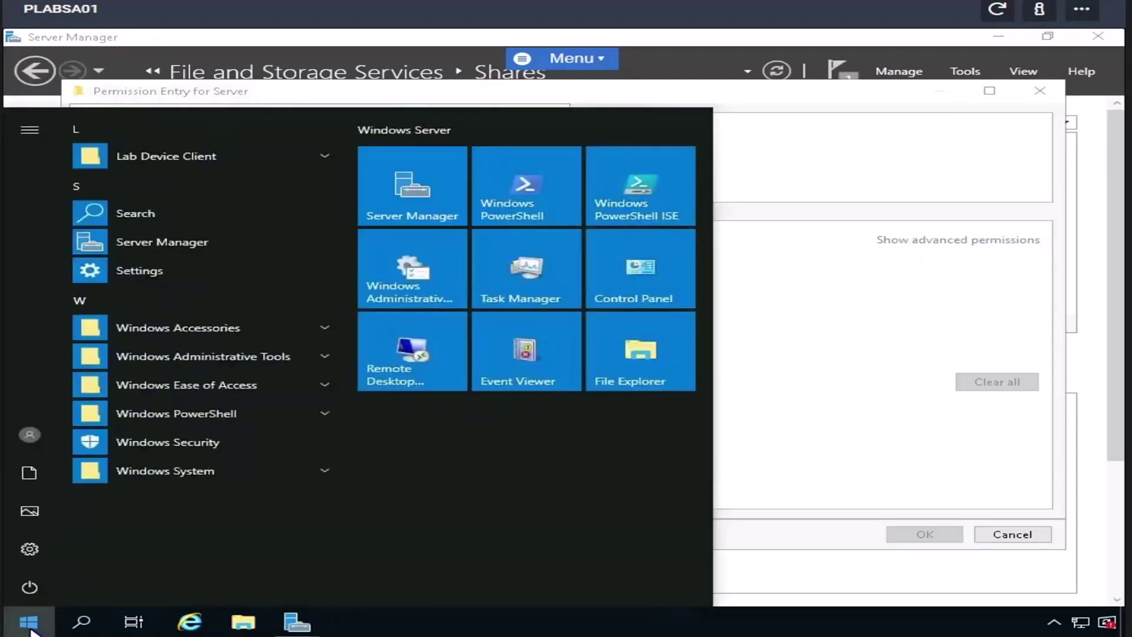
- Search the Start menu for 'local' so Local Security Policy appears as best match
{"action": "type", "text": "edit local"}
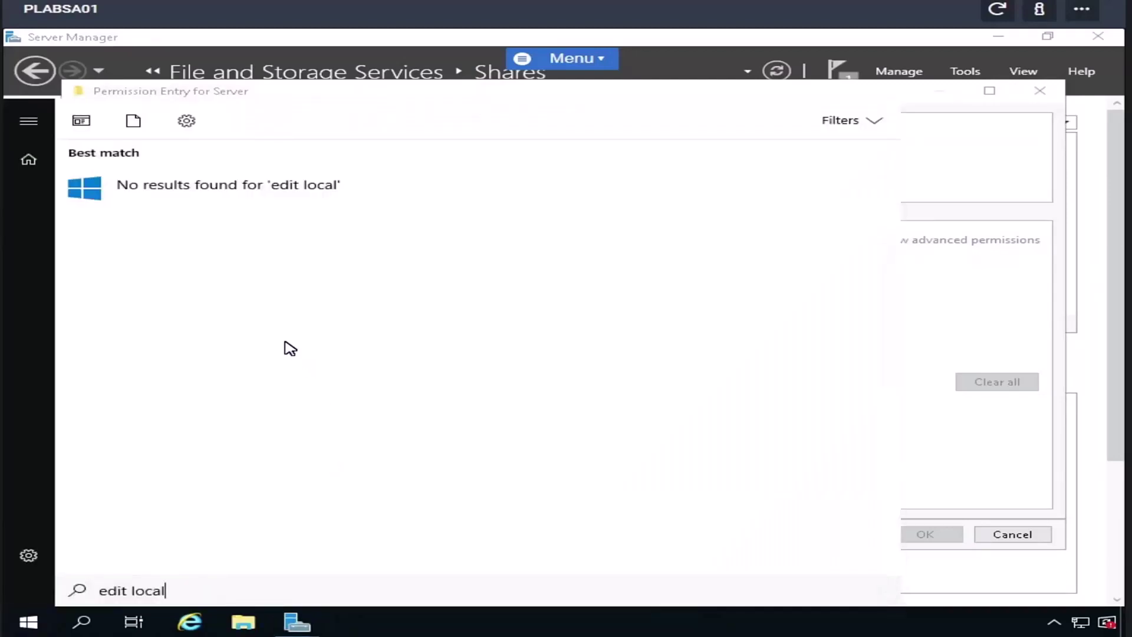
{"action": "key", "text": "BackSpace"}
{"action": "key", "text": "BackSpace"}
{"action": "key", "text": "BackSpace"}
{"action": "key", "text": "BackSpace"}
{"action": "key", "text": "BackSpace"}
{"action": "key", "text": "BackSpace"}
{"action": "key", "text": "BackSpace"}
{"action": "key", "text": "BackSpace"}
{"action": "key", "text": "BackSpace"}
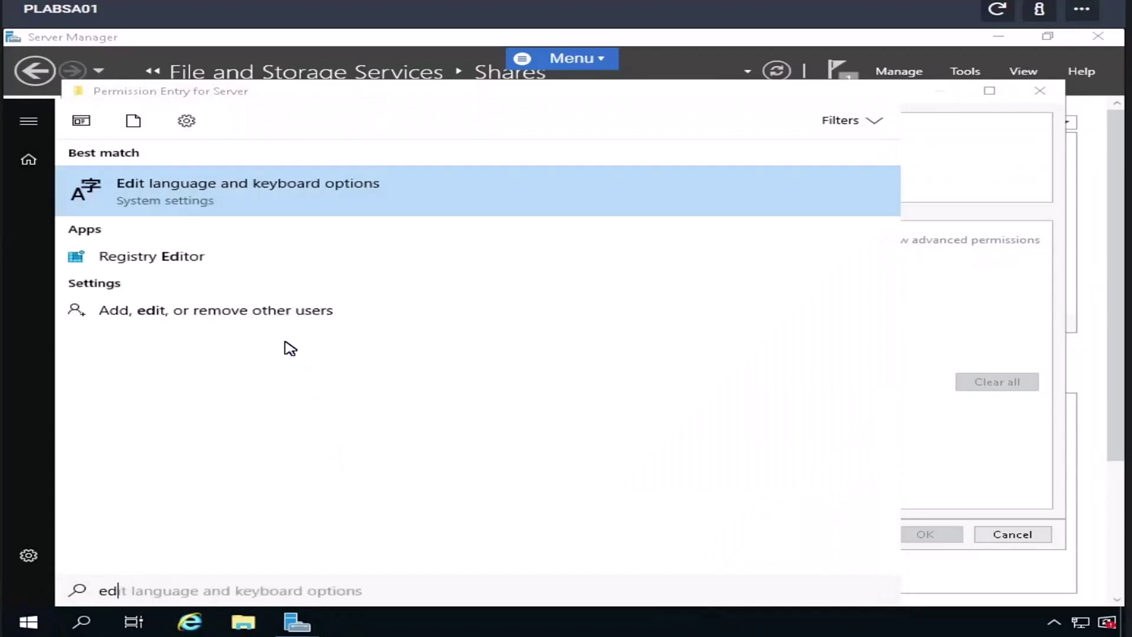
{"action": "type", "text": "l"}
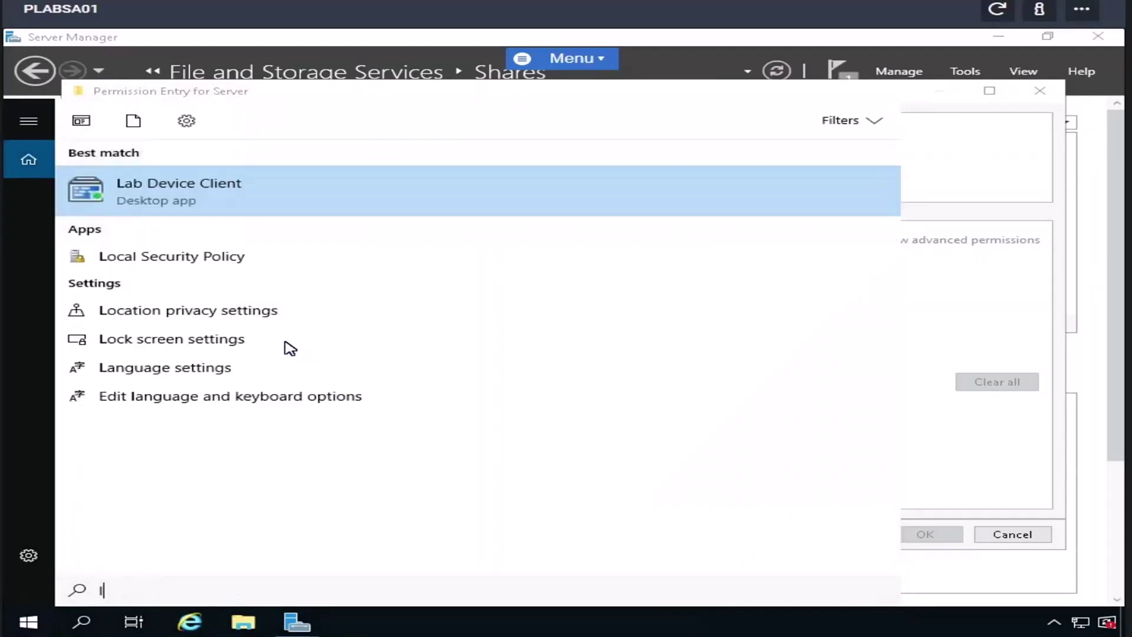
{"action": "type", "text": "ocal"}
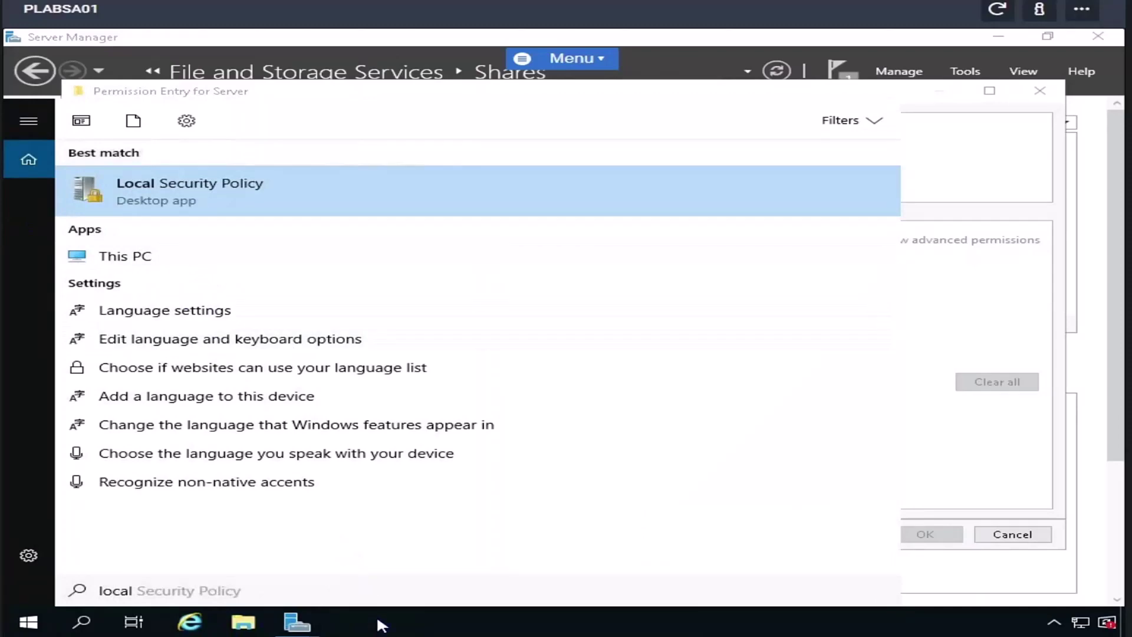
- Browse File Explorer to C:\Users\Administrator, then return to the Select User or Group dialog
{"action": "key", "text": "Escape"}
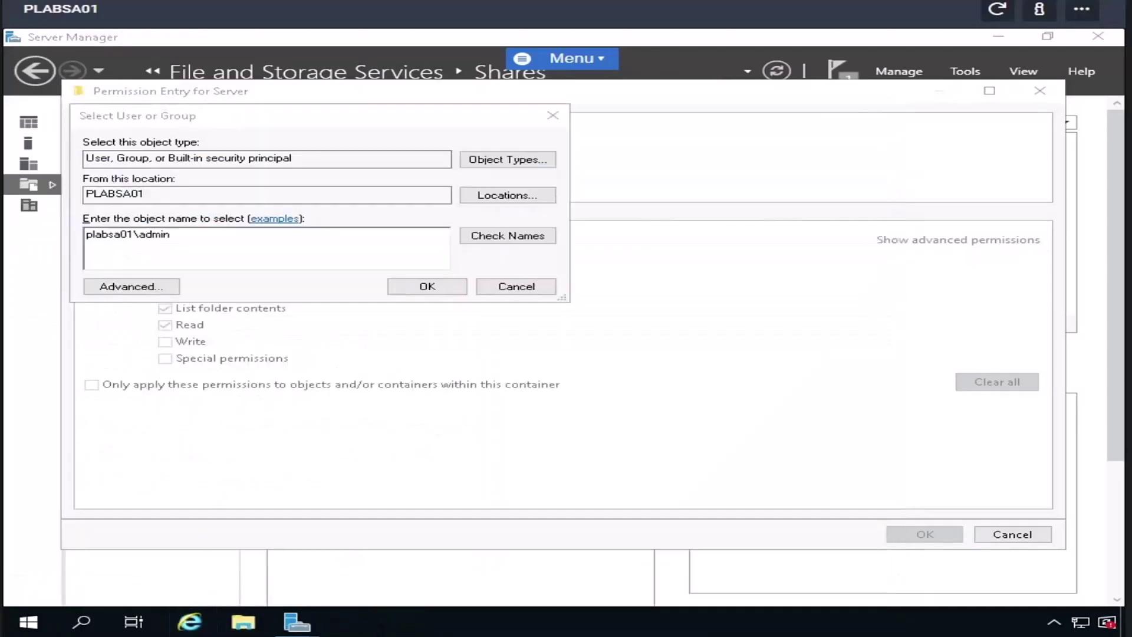
{"action": "left_click", "coordinate": [243, 623]}
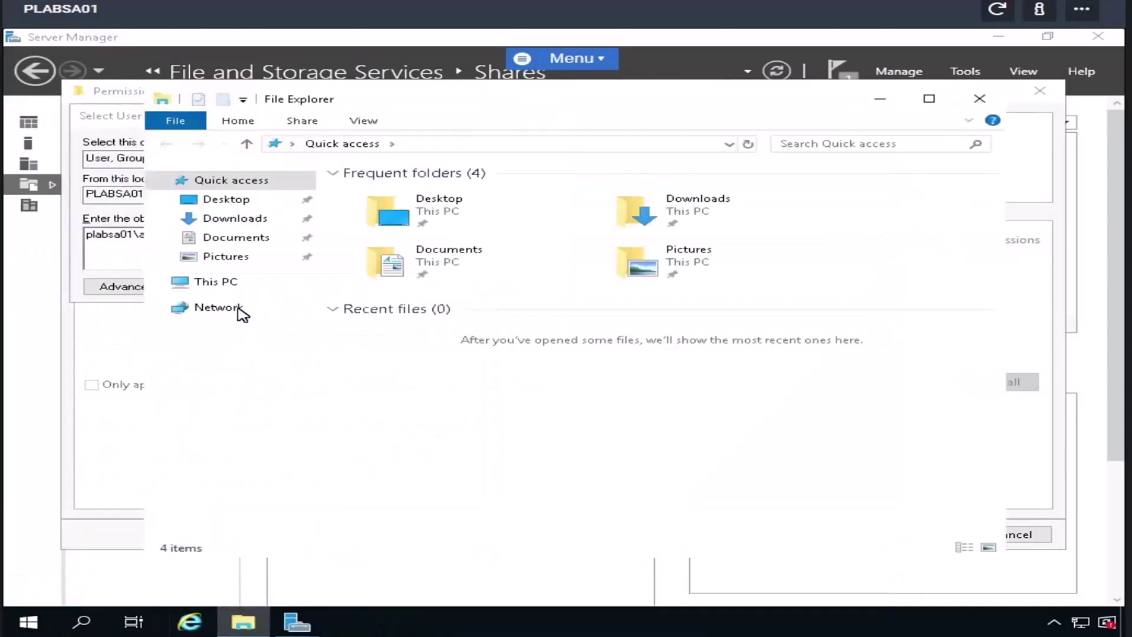
{"action": "left_click", "coordinate": [223, 283]}
{"action": "left_click", "coordinate": [444, 396]}
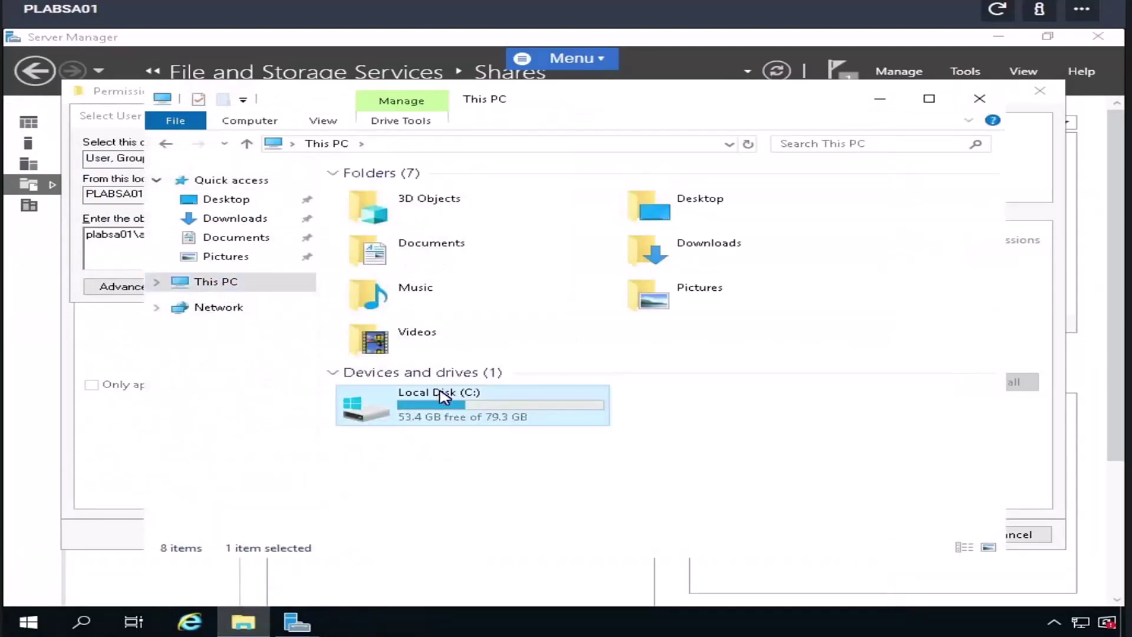
{"action": "double_click", "coordinate": [443, 397]}
{"action": "double_click", "coordinate": [379, 277]}
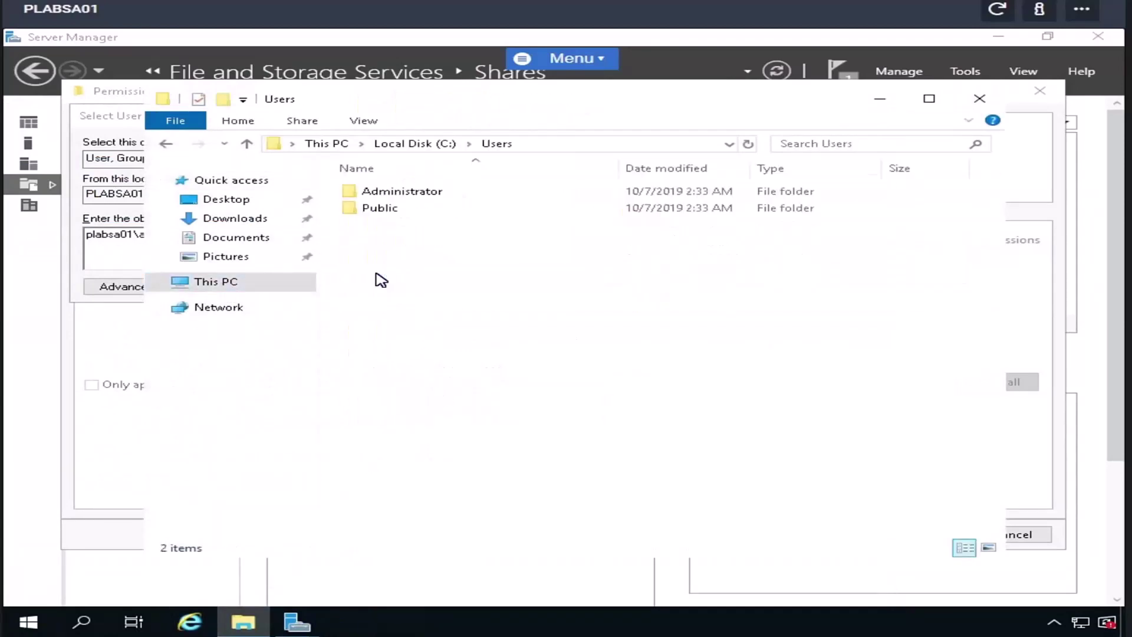
{"action": "double_click", "coordinate": [389, 193]}
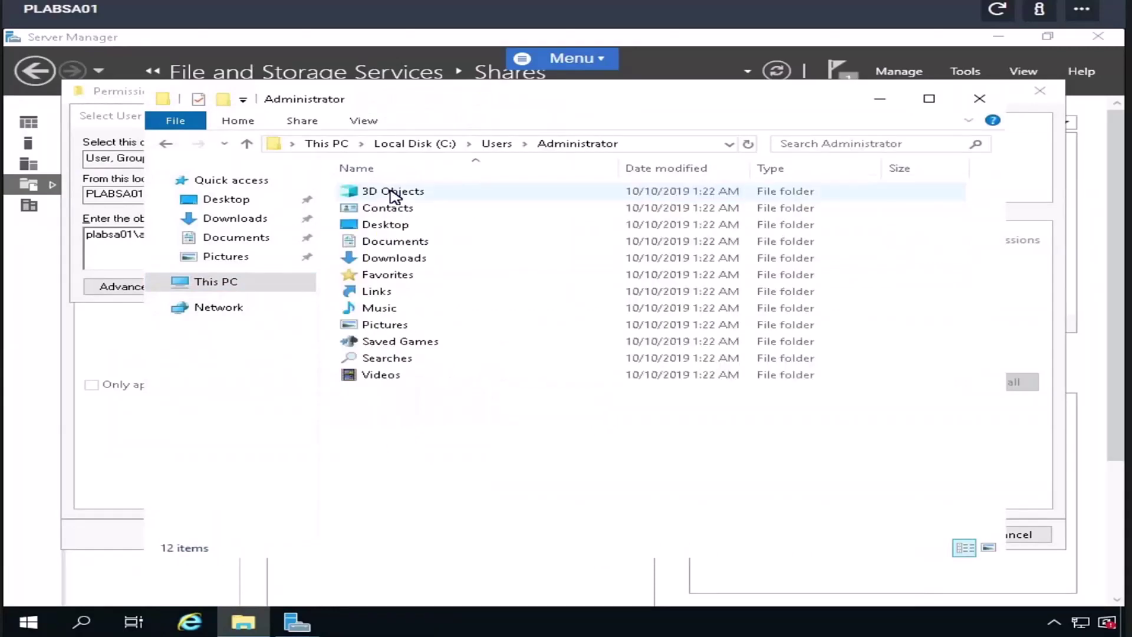
{"action": "left_click", "coordinate": [117, 240]}
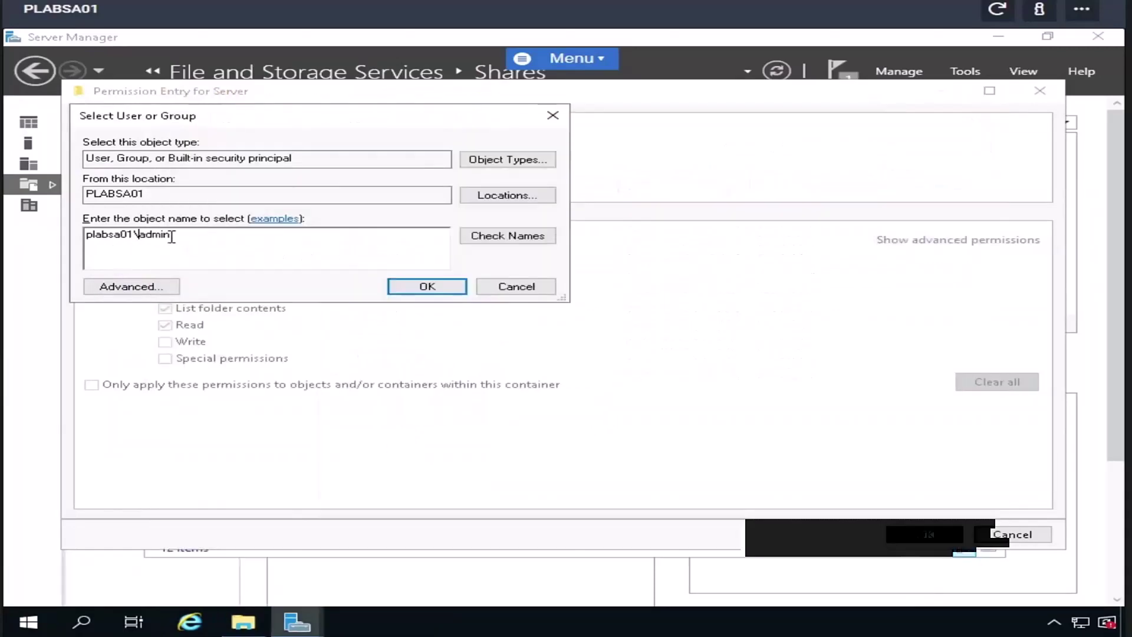
- Enter Administrator as the principal, resolve it to PLABSA01\Administrator, and confirm
{"action": "key", "text": "ctrl+a"}
{"action": "type", "text": "Admi"}
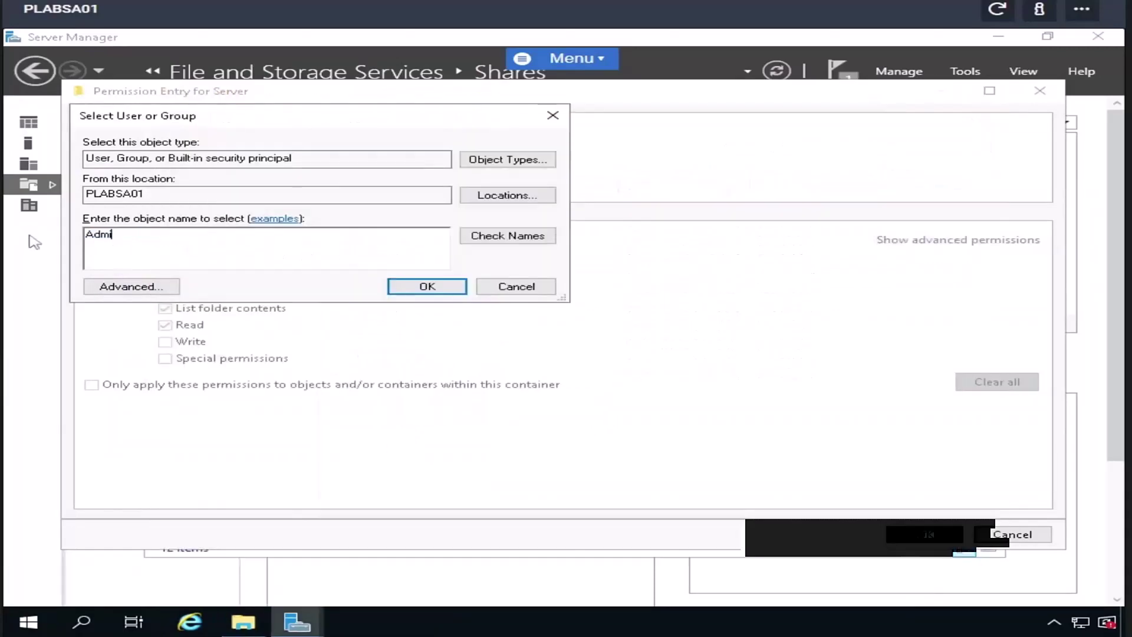
{"action": "type", "text": "nistrator"}
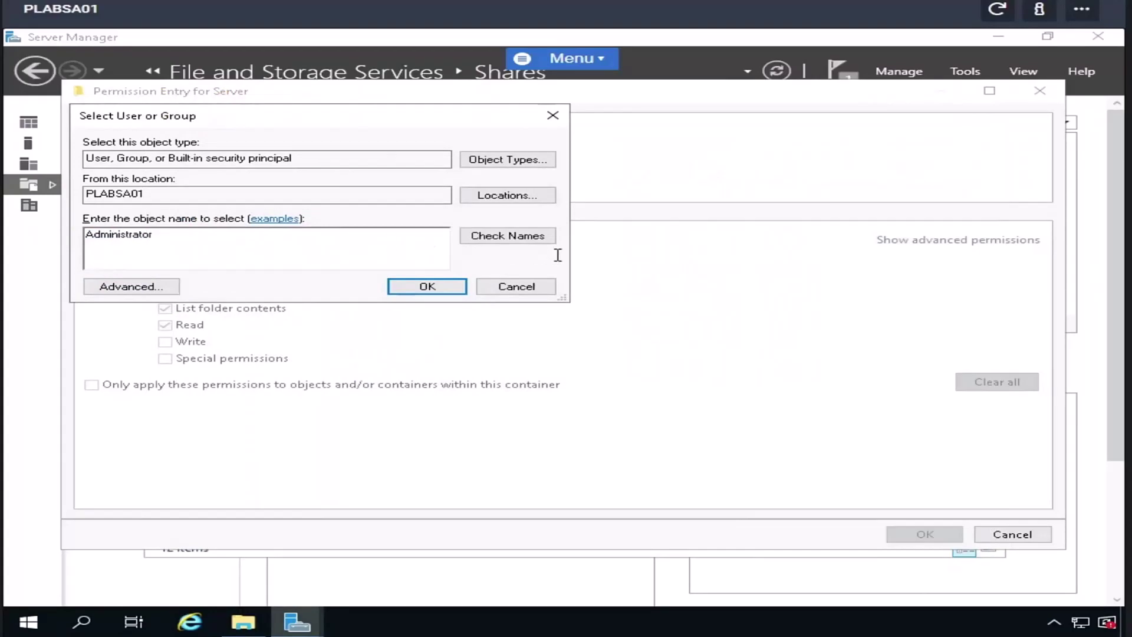
{"action": "left_click", "coordinate": [495, 239]}
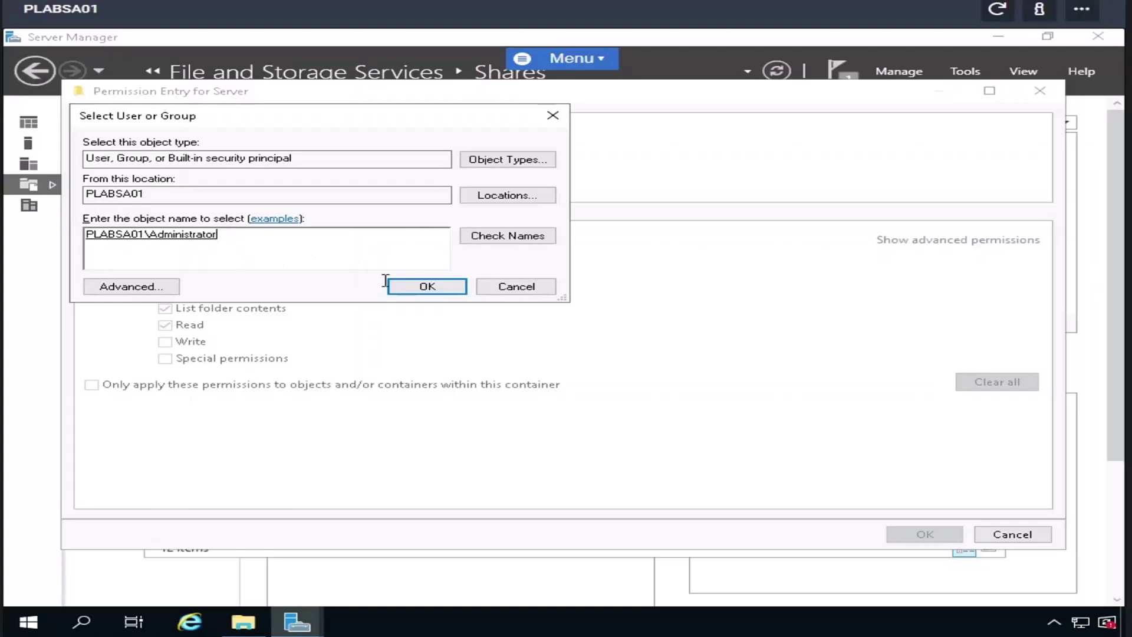
{"action": "left_click", "coordinate": [407, 288]}
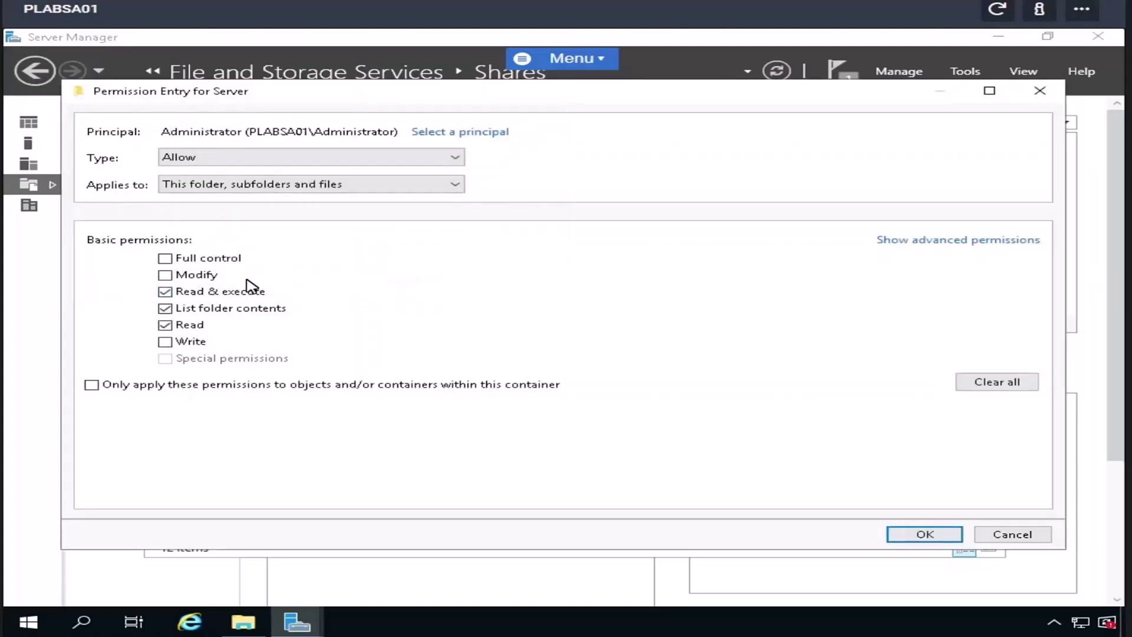
- Grant Administrator Full control and apply it in Advanced Security Settings
{"action": "left_click", "coordinate": [166, 259]}
{"action": "left_click", "coordinate": [924, 534]}
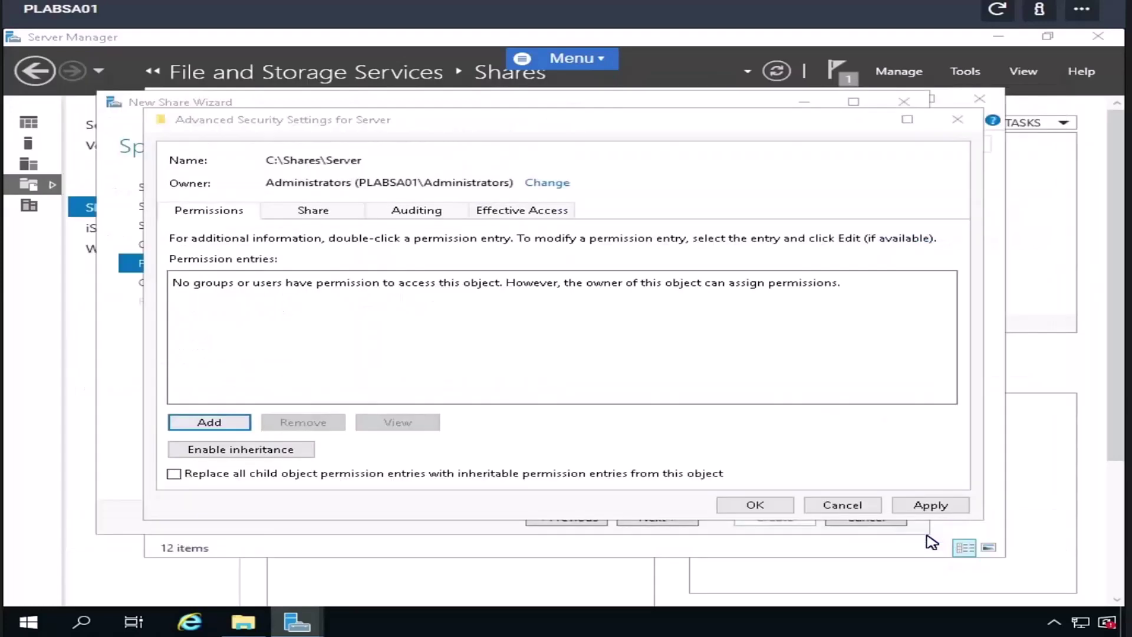
{"action": "left_click", "coordinate": [924, 511]}
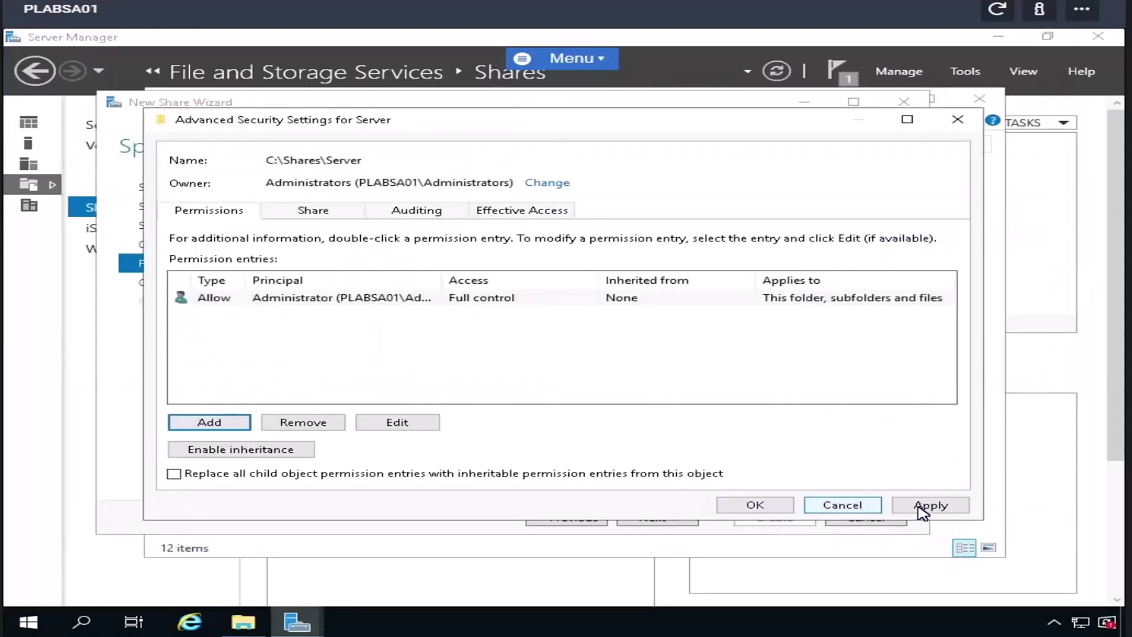
{"action": "left_click", "coordinate": [776, 506]}
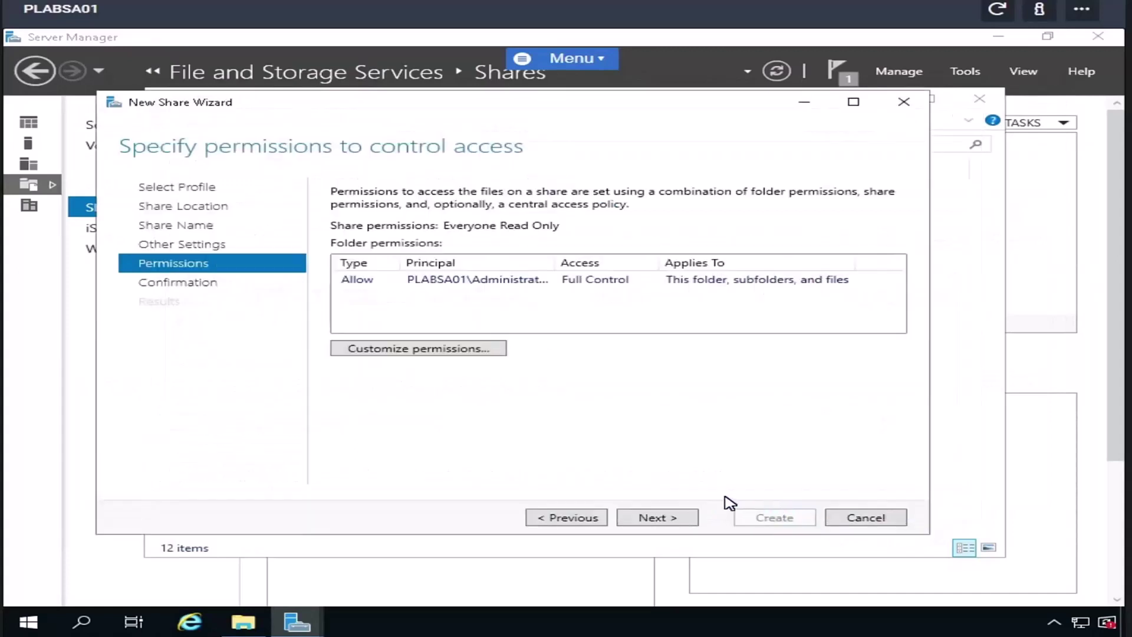
- Confirm and create the Server SMB share, then close the New Share Wizard
{"action": "left_click", "coordinate": [683, 520]}
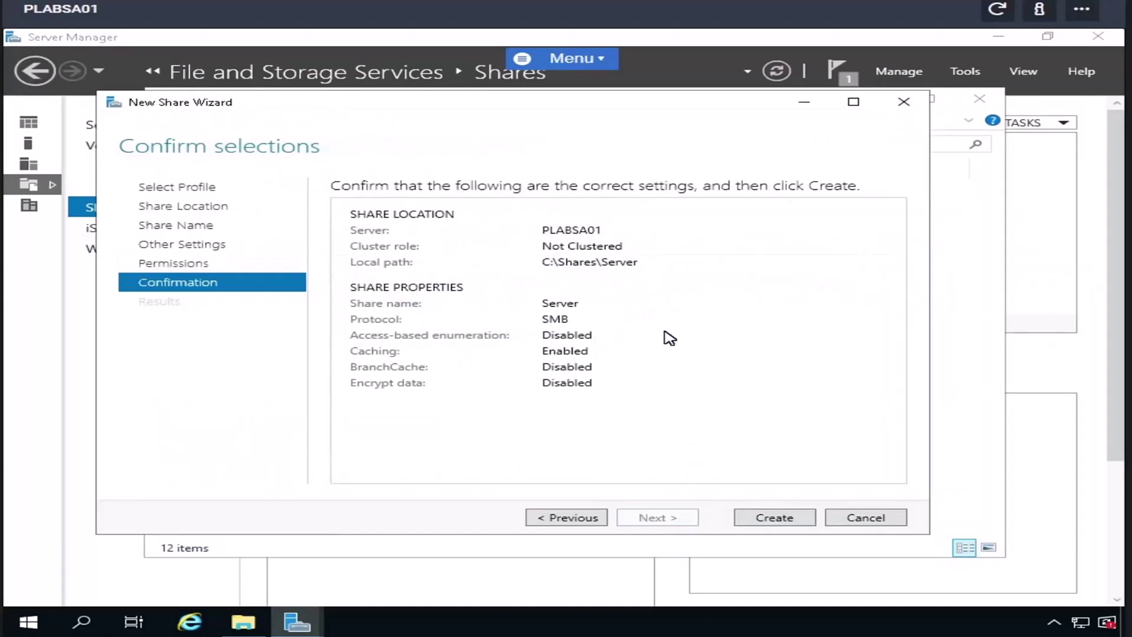
{"action": "left_click", "coordinate": [787, 523]}
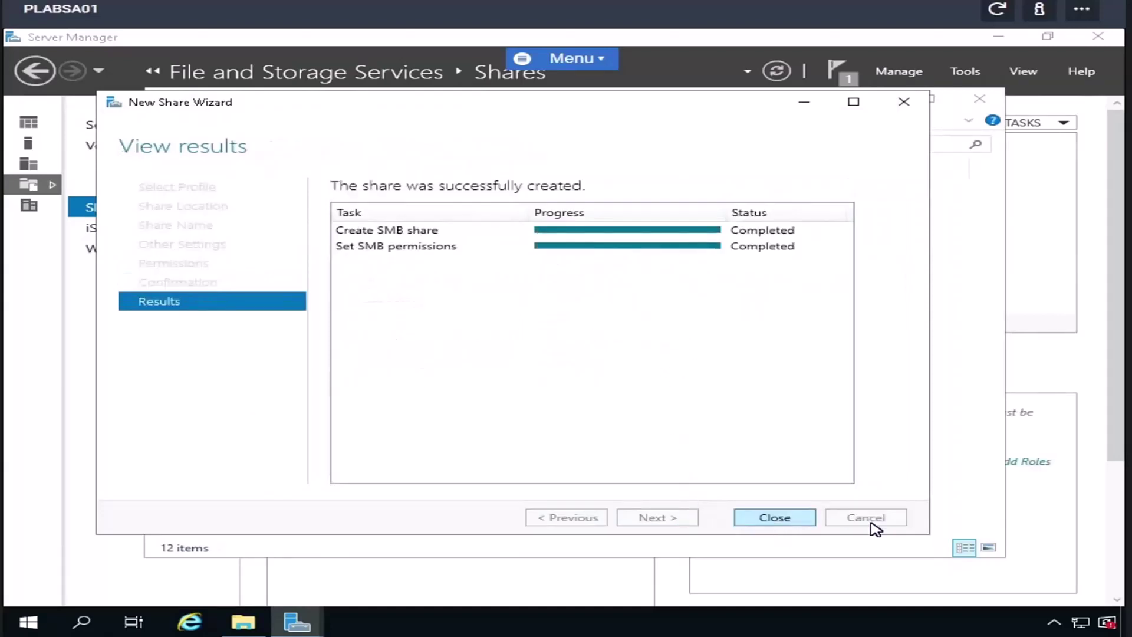
{"action": "left_click", "coordinate": [774, 518]}
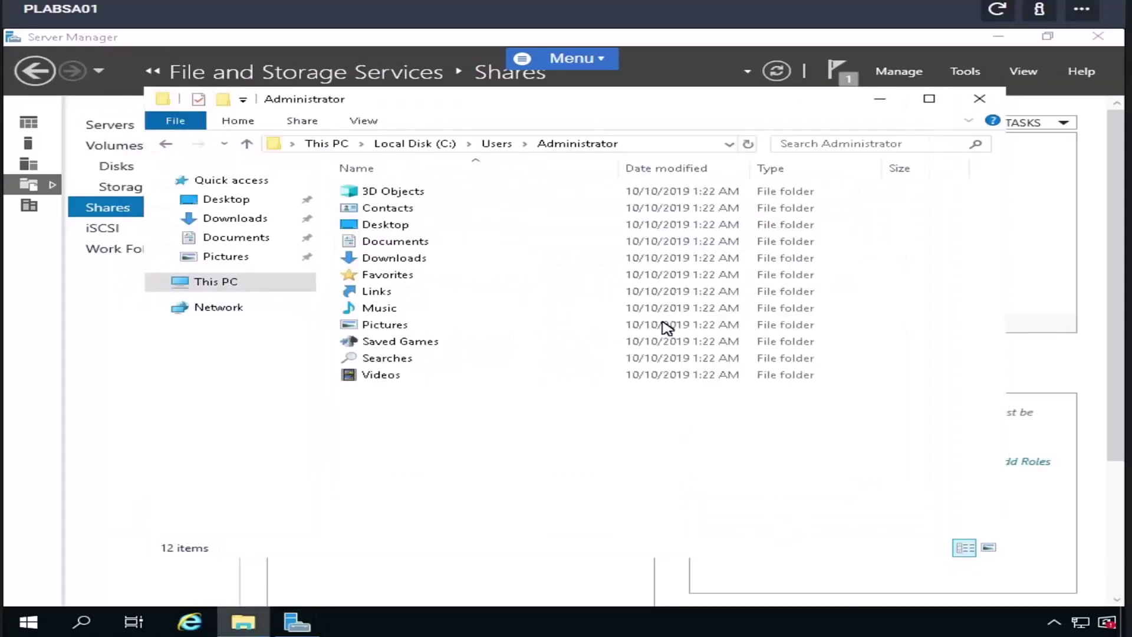
- Navigate File Explorer to the network share \\plabsa01\Server
{"action": "left_click", "coordinate": [676, 151]}
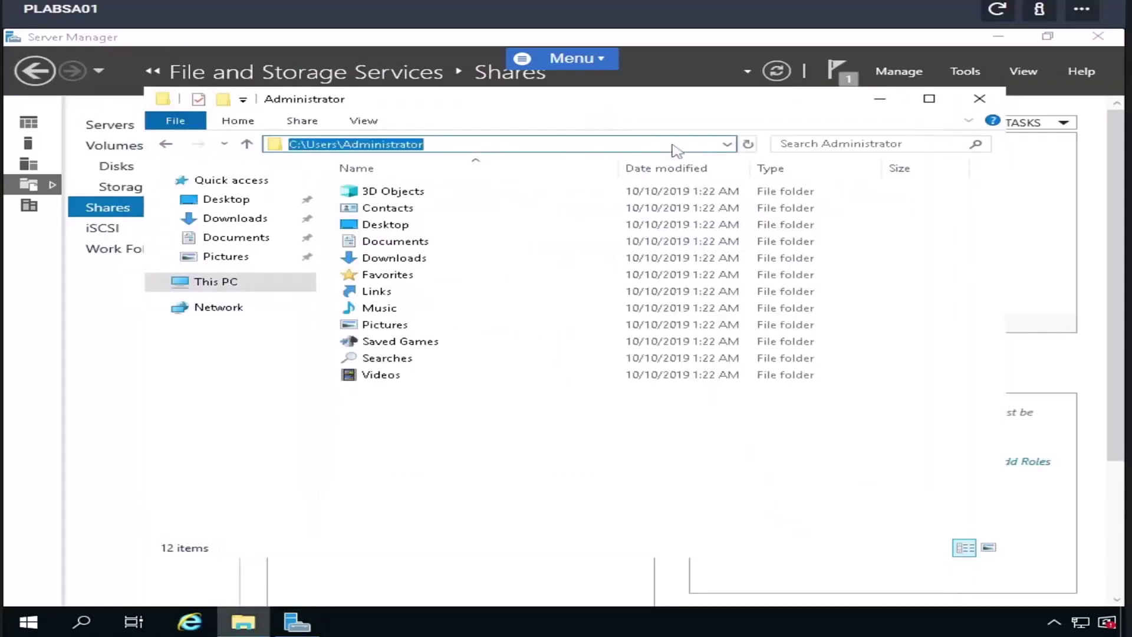
{"action": "type", "text": "\\\\"}
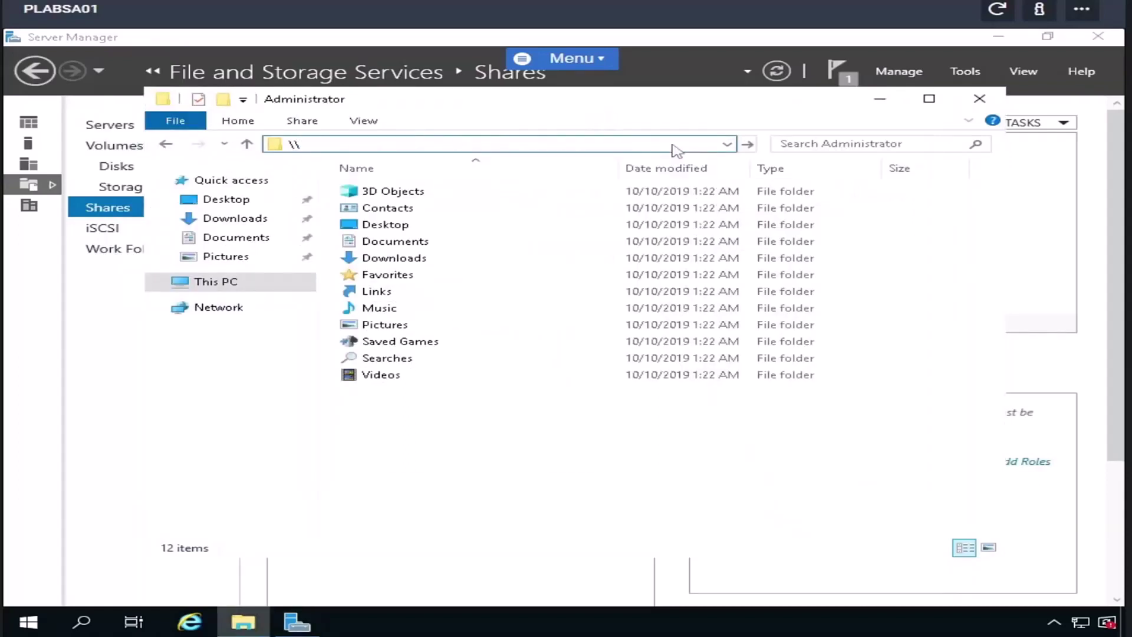
{"action": "type", "text": "plabsa01\\Serve"}
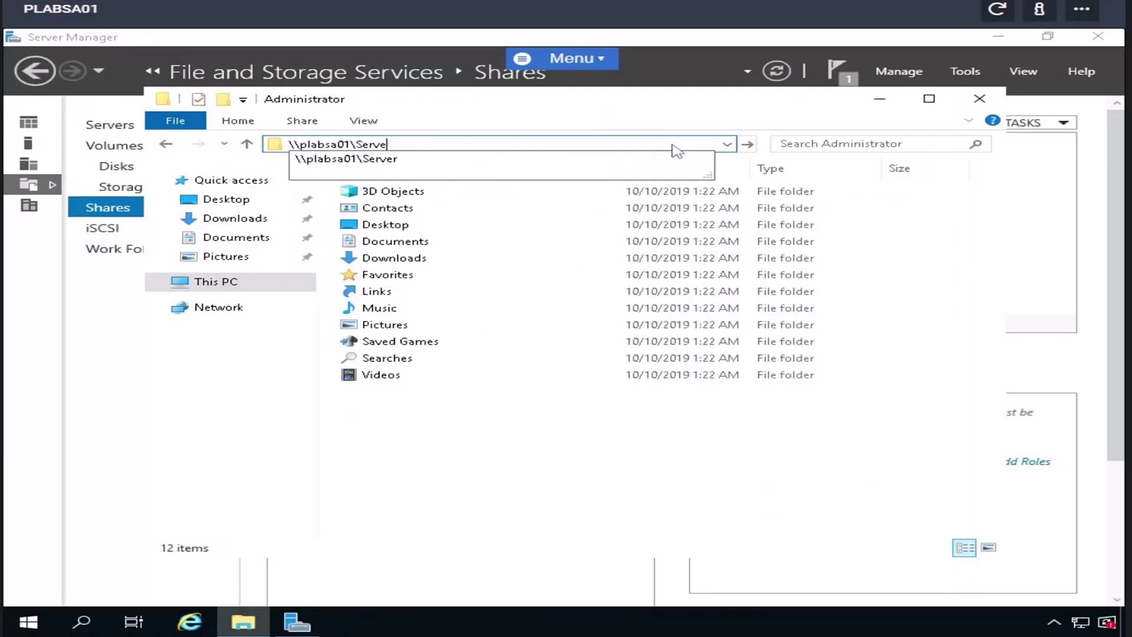
{"action": "type", "text": "r"}
{"action": "key", "text": "Return"}
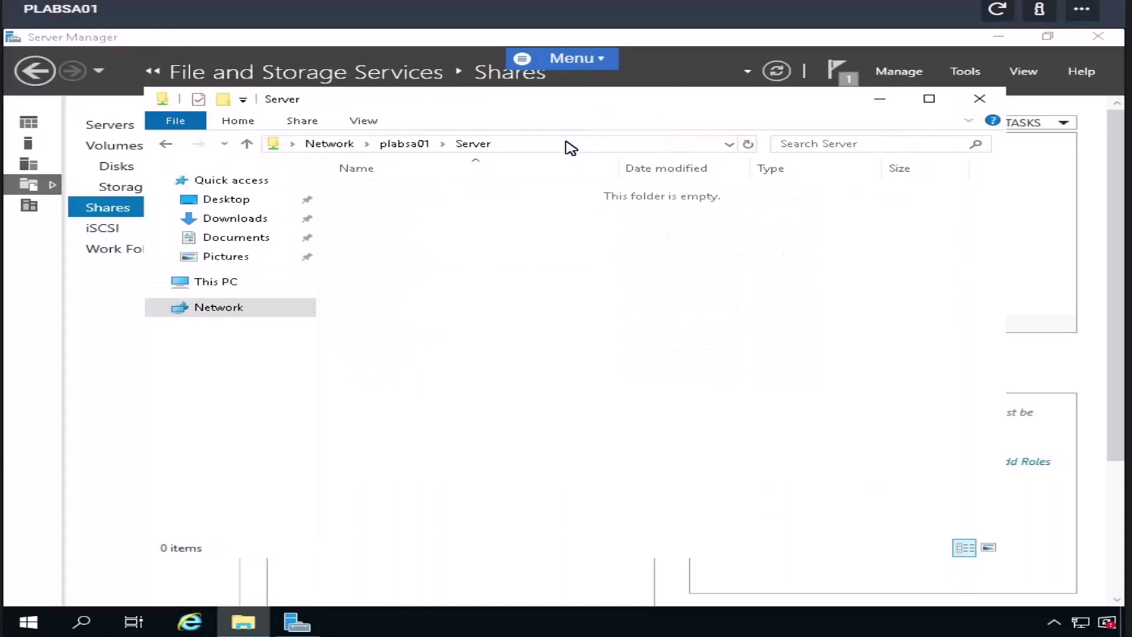
- Trim the address to \\plabsa01\ to browse the server's shares
{"action": "left_click", "coordinate": [494, 144]}
{"action": "key", "text": "End"}
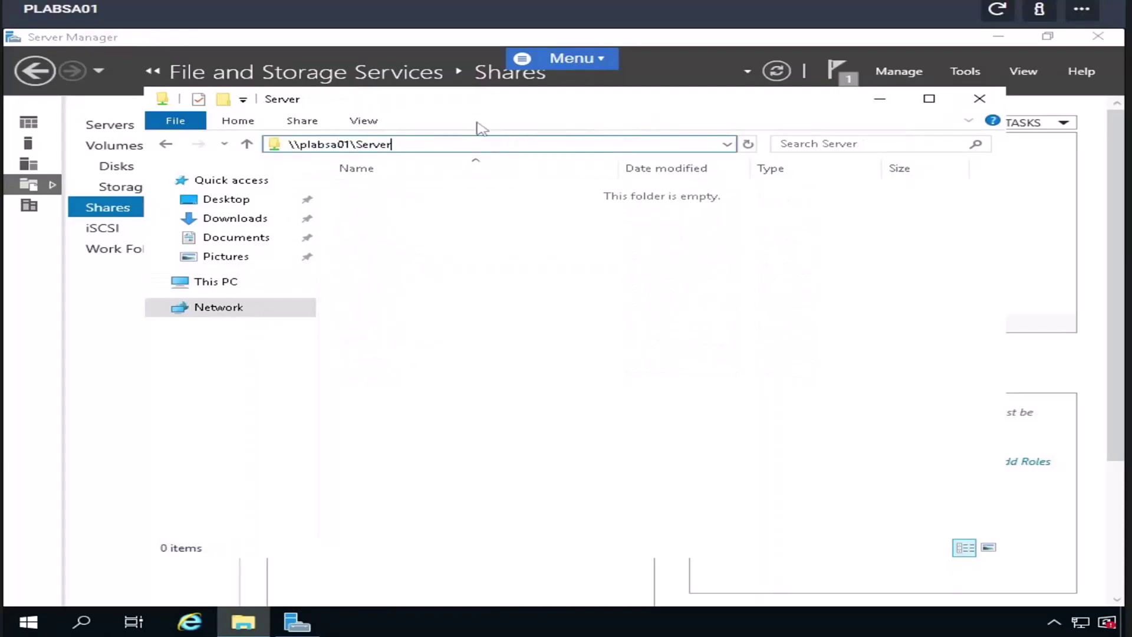
{"action": "key", "text": "BackSpace"}
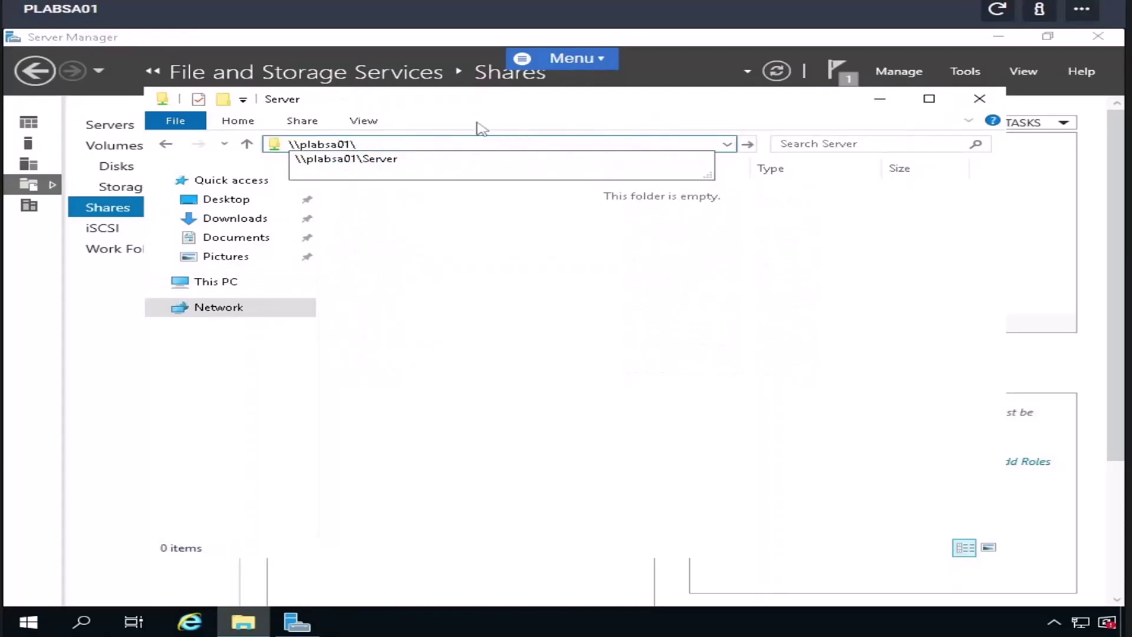
{"action": "key", "text": "Return"}
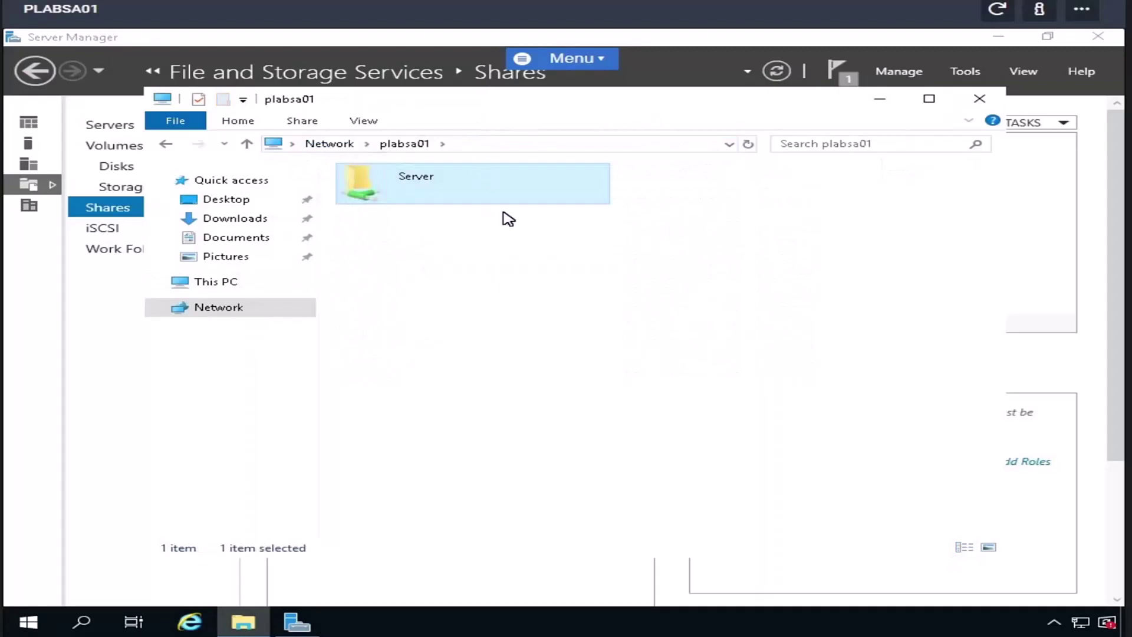
- Browse to C:\Shares and open the Server folder's Properties
{"action": "left_click", "coordinate": [225, 283]}
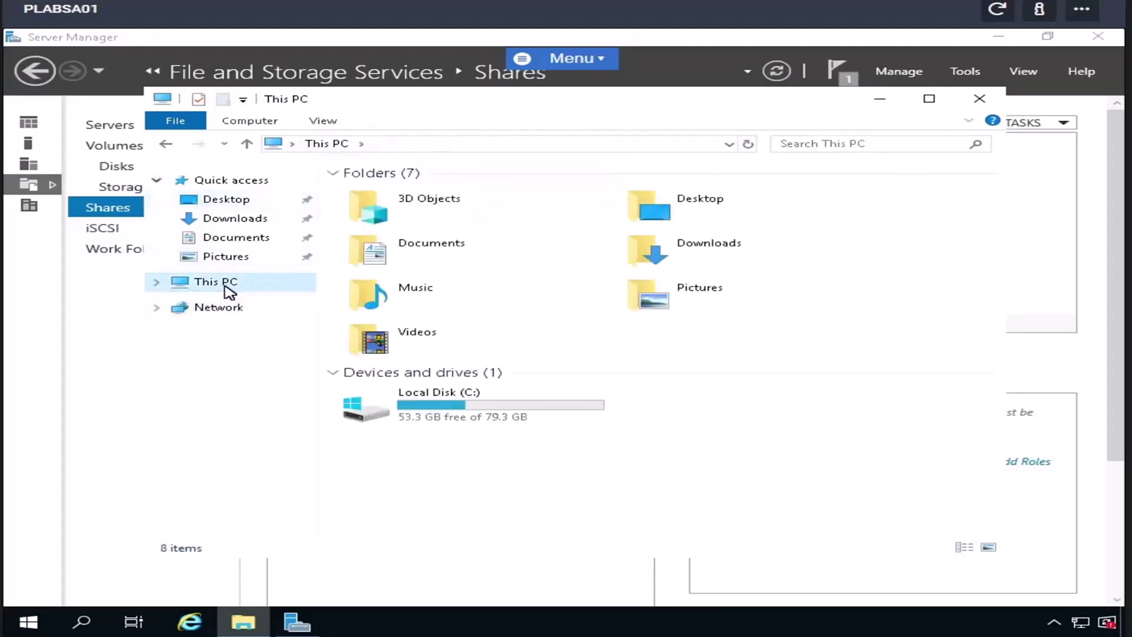
{"action": "left_click", "coordinate": [436, 401]}
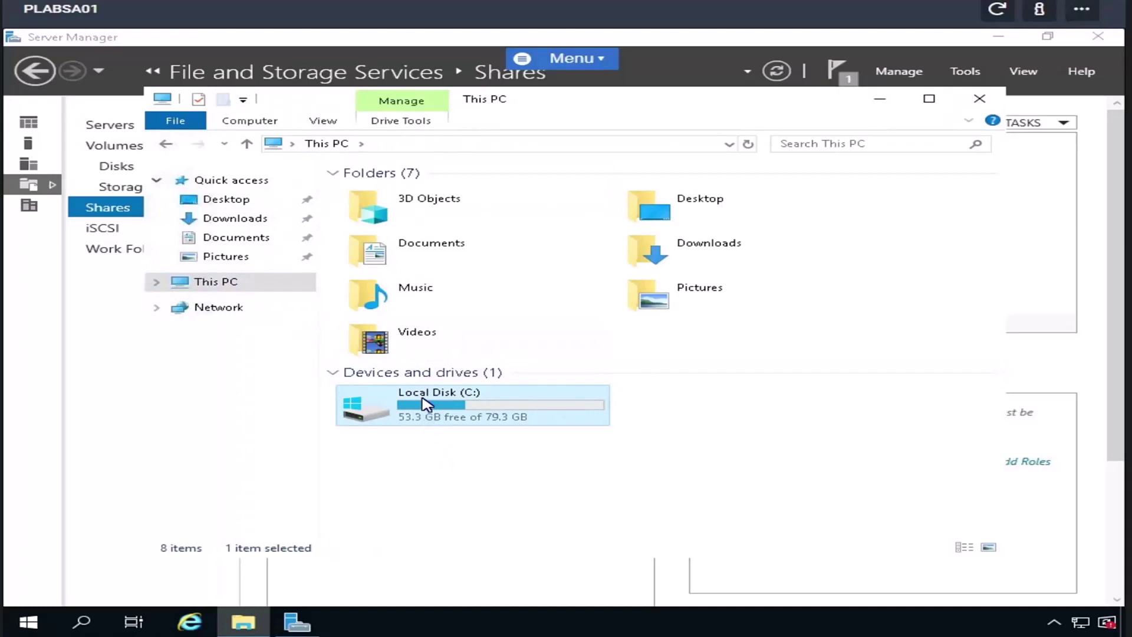
{"action": "double_click", "coordinate": [426, 404]}
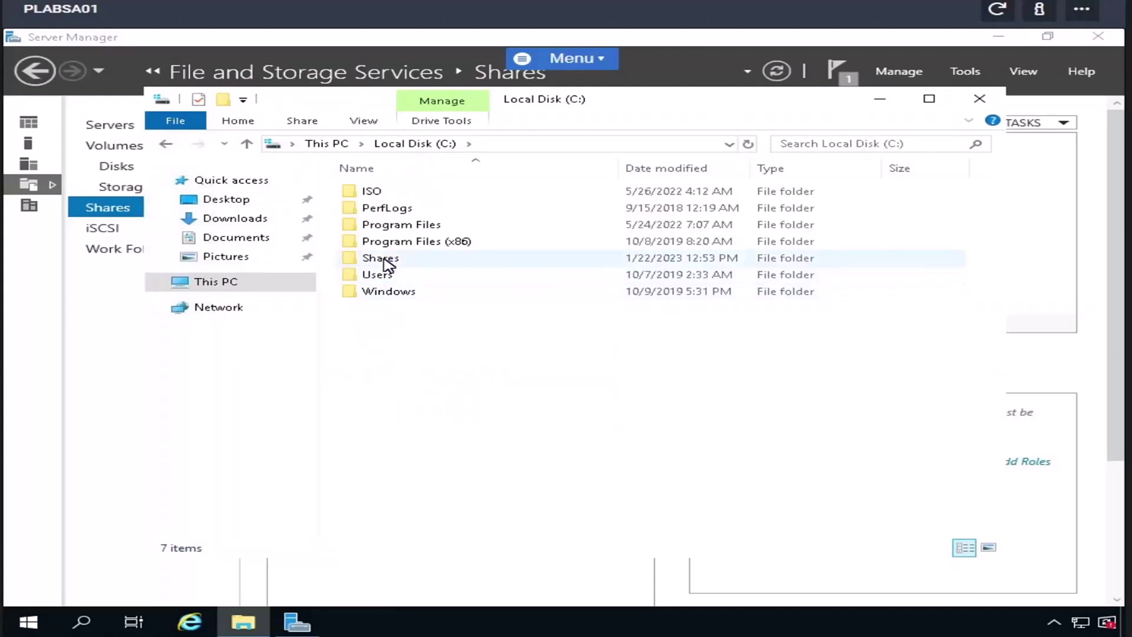
{"action": "double_click", "coordinate": [383, 260]}
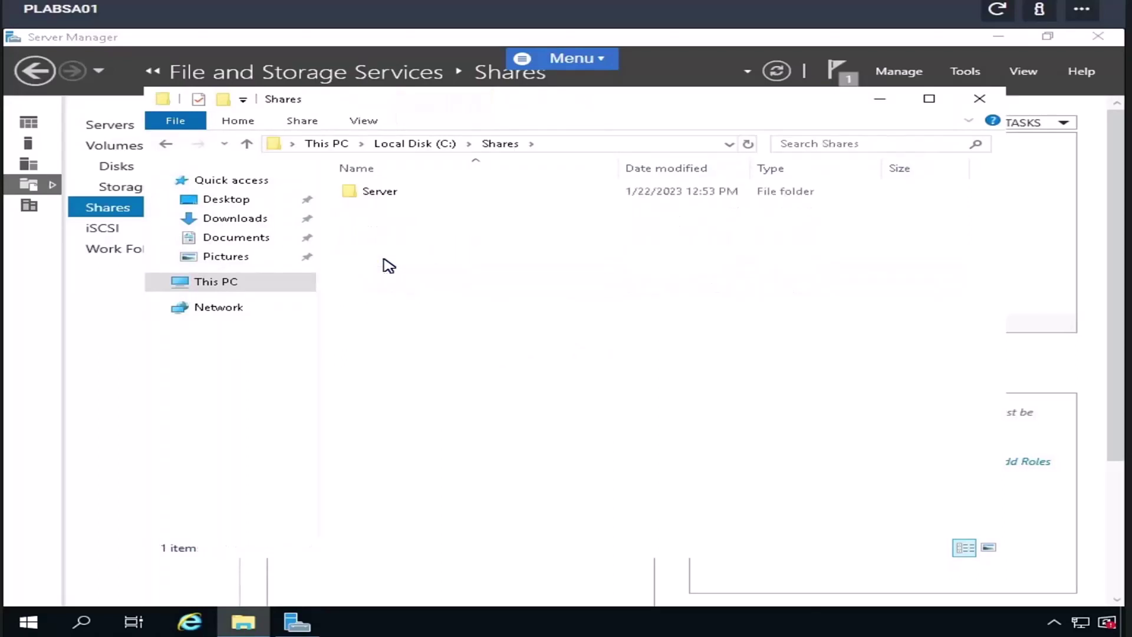
{"action": "right_click", "coordinate": [394, 194]}
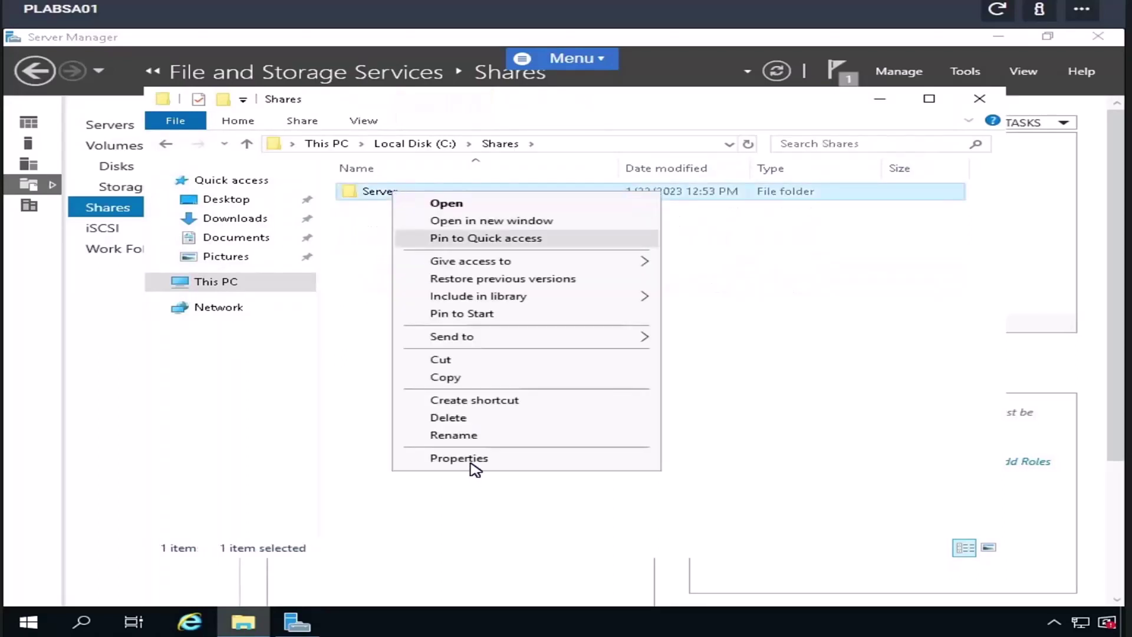
{"action": "left_click", "coordinate": [472, 461]}
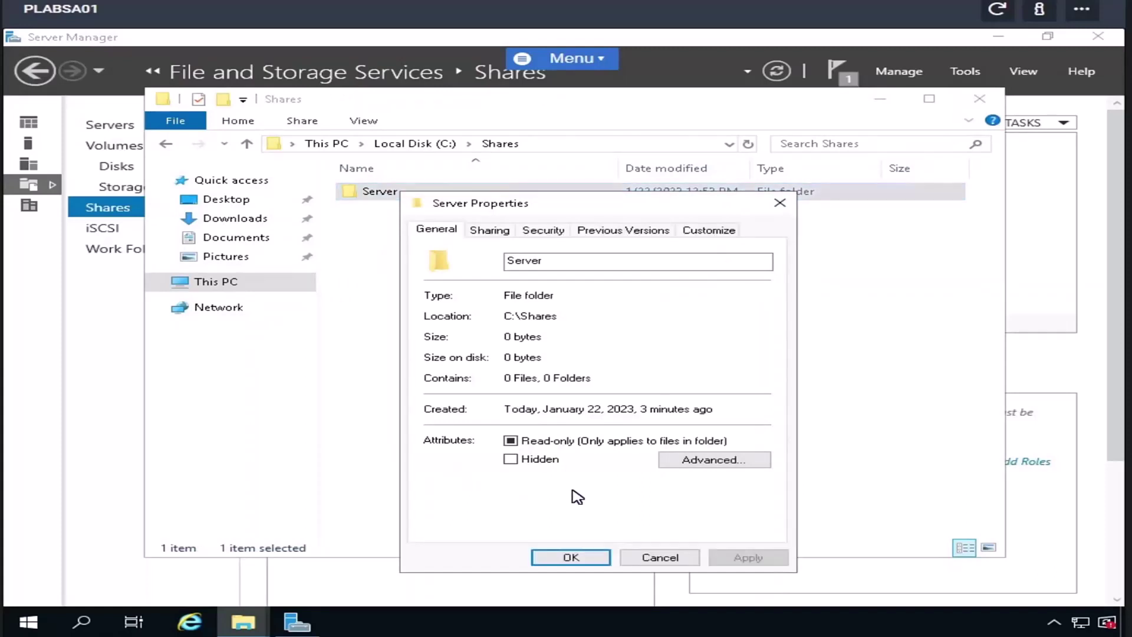
- Add a second share name, Server123, to the Server folder through Advanced Sharing
{"action": "left_click", "coordinate": [488, 231]}
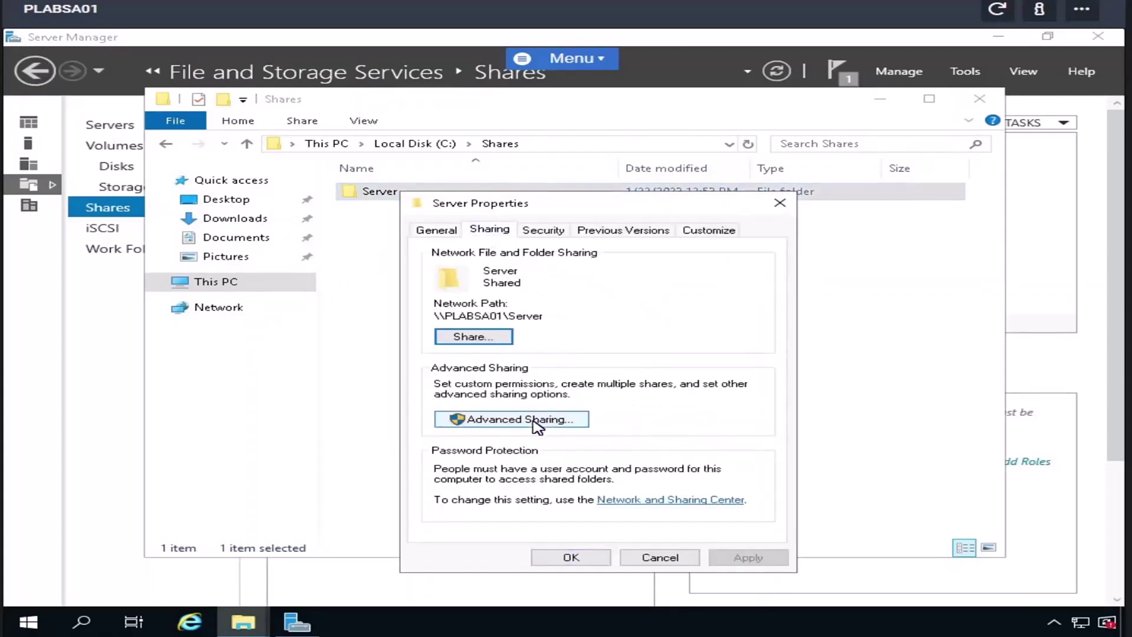
{"action": "left_click", "coordinate": [534, 419]}
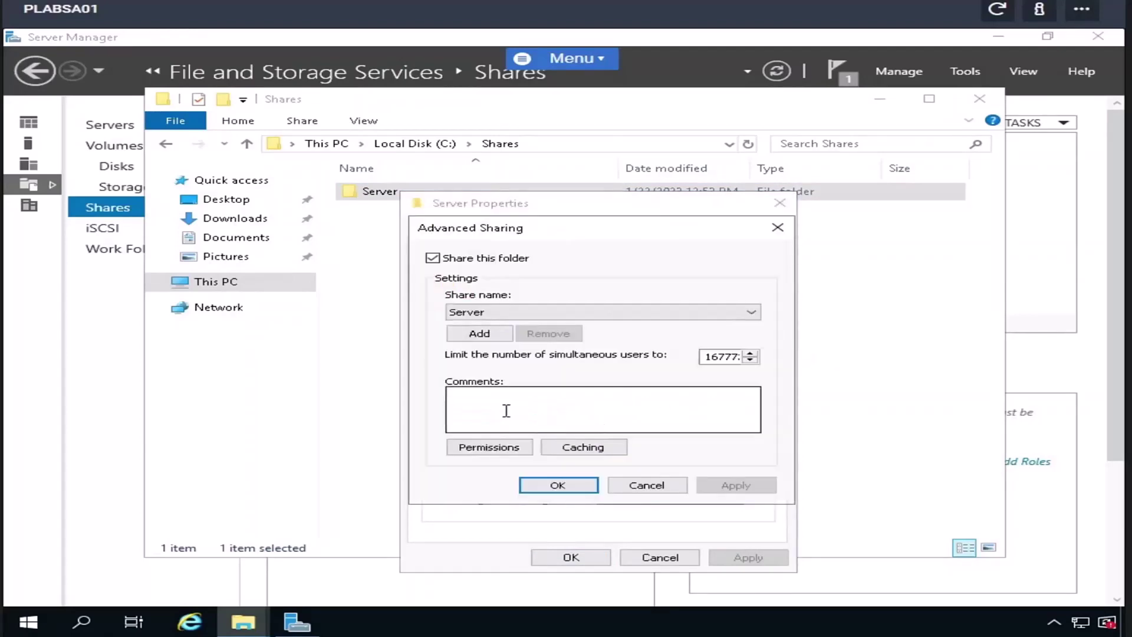
{"action": "left_click", "coordinate": [490, 313]}
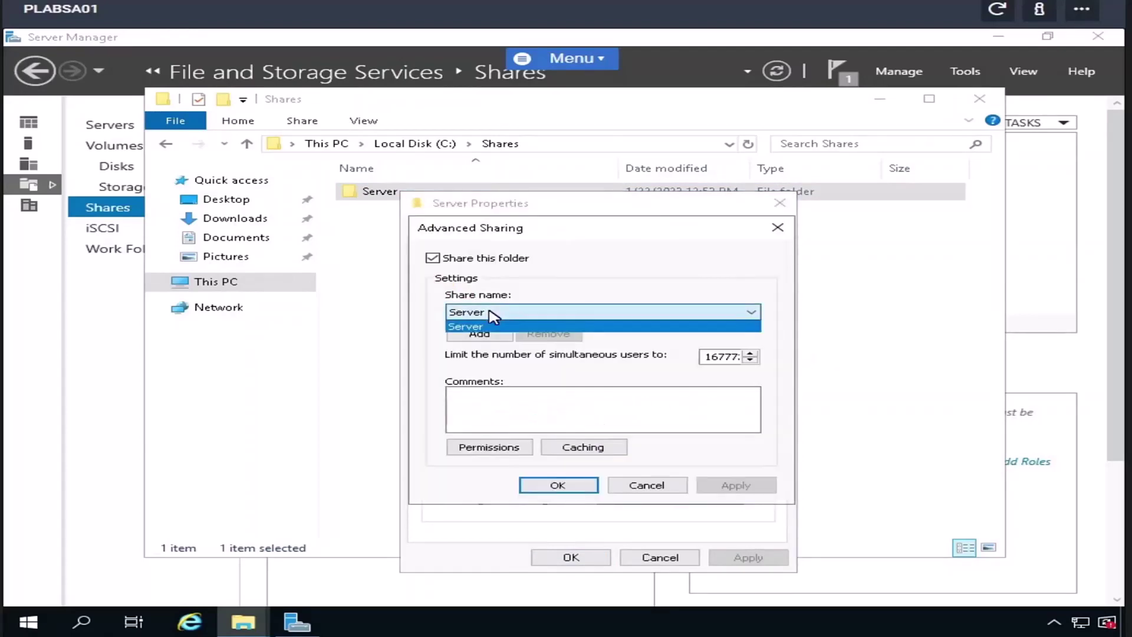
{"action": "left_click", "coordinate": [490, 314]}
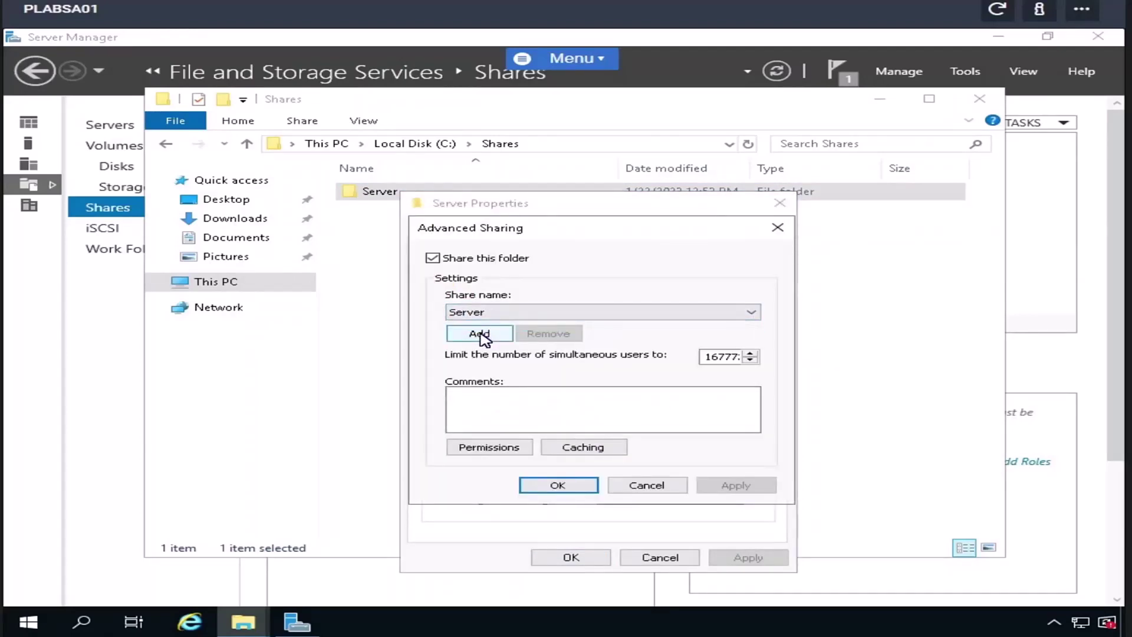
{"action": "left_click", "coordinate": [480, 335]}
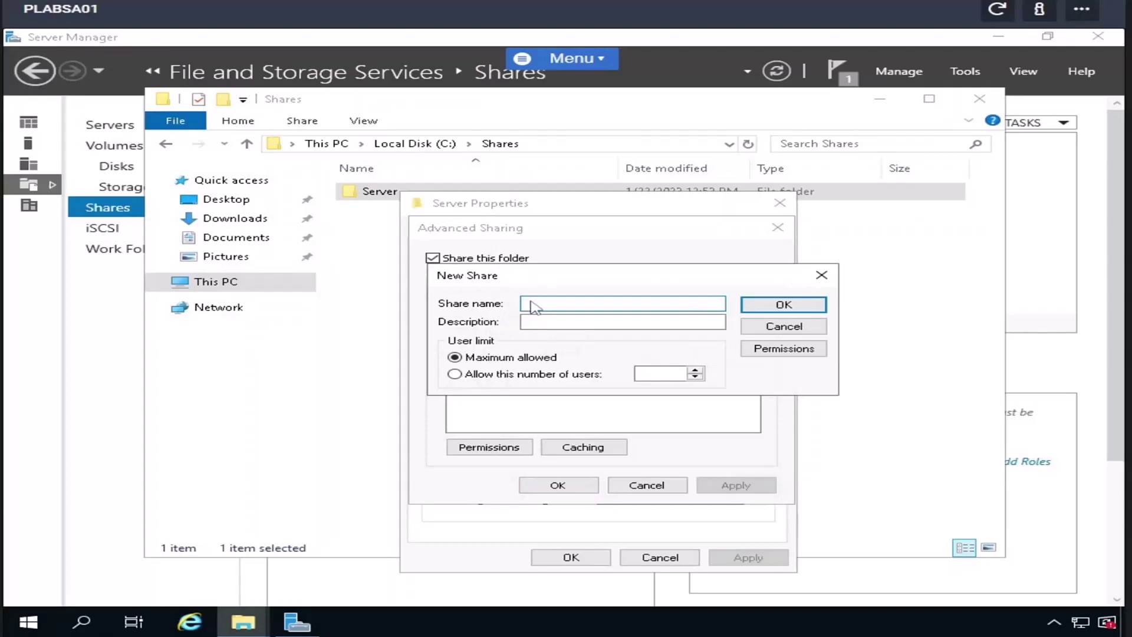
{"action": "type", "text": "Server123"}
{"action": "left_click", "coordinate": [784, 305]}
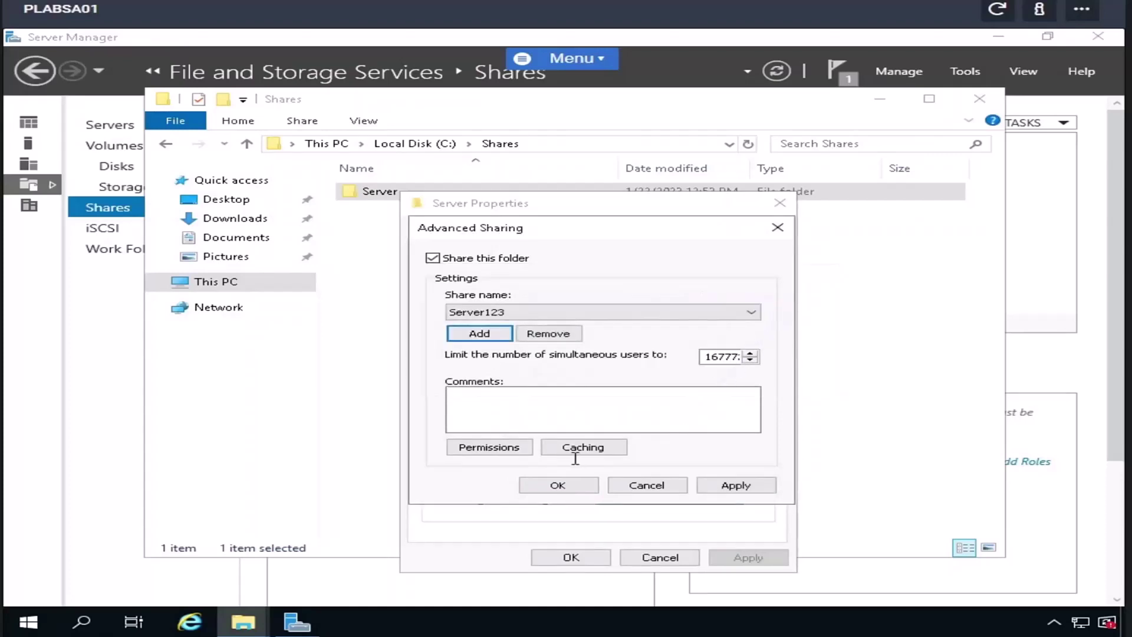
{"action": "left_click", "coordinate": [750, 489]}
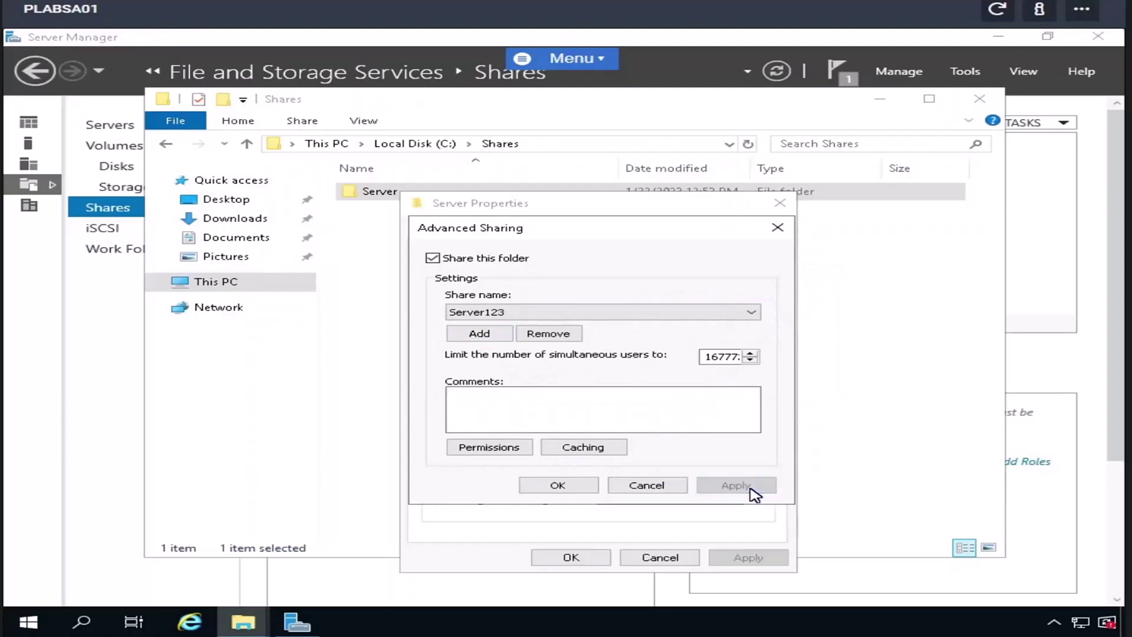
{"action": "left_click", "coordinate": [570, 491]}
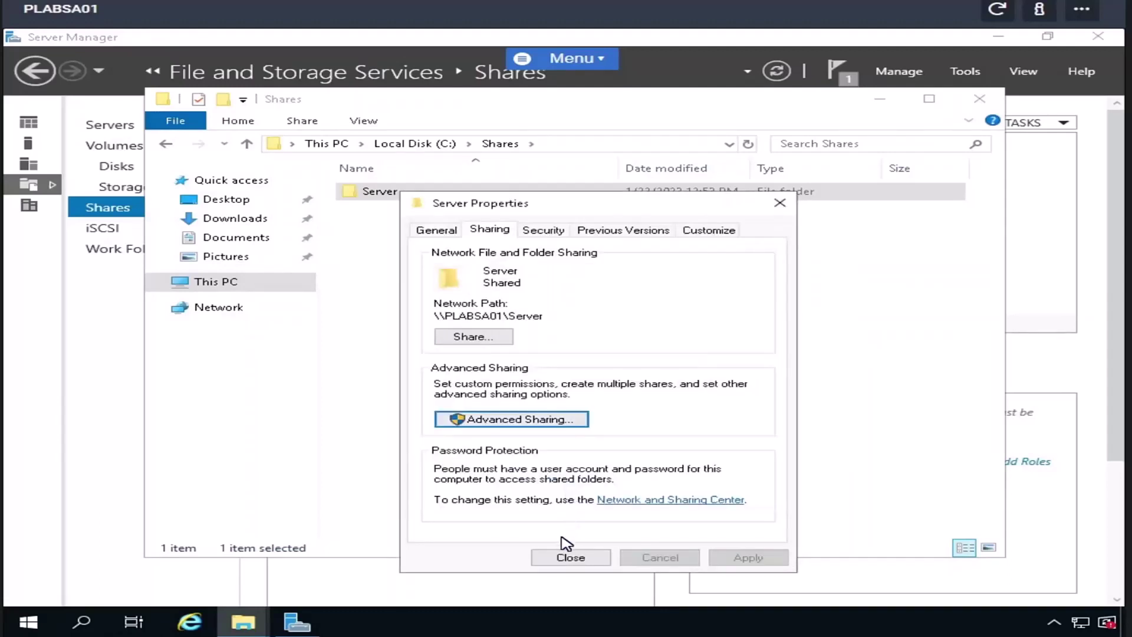
{"action": "left_click", "coordinate": [558, 563]}
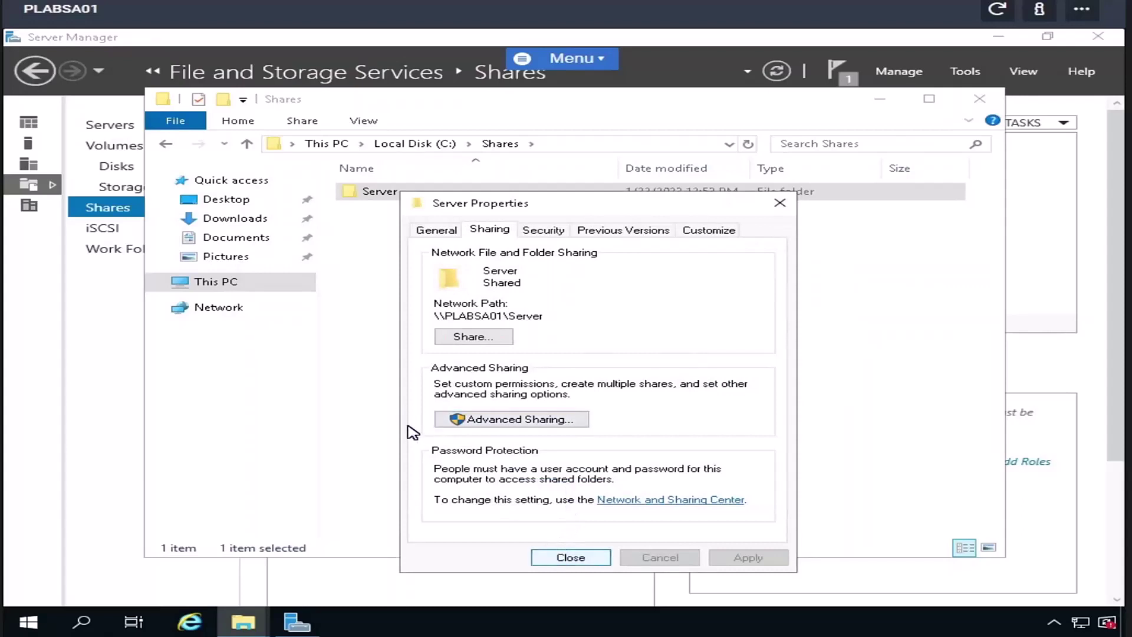
- Open the empty Server folder and clear the address bar path
{"action": "double_click", "coordinate": [374, 197]}
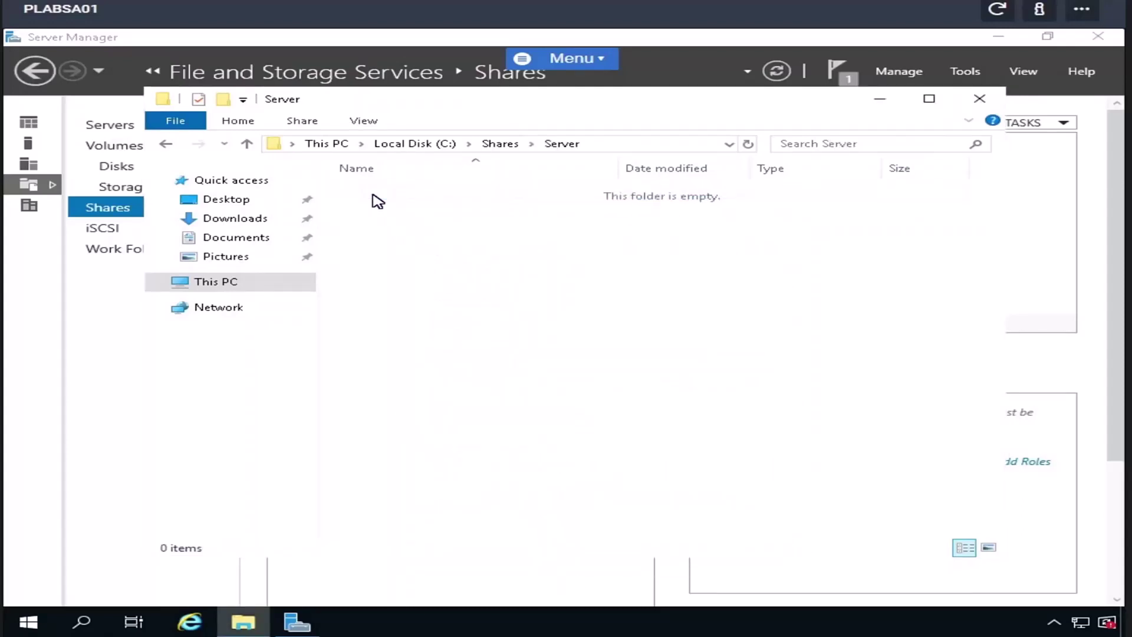
{"action": "left_click", "coordinate": [634, 147]}
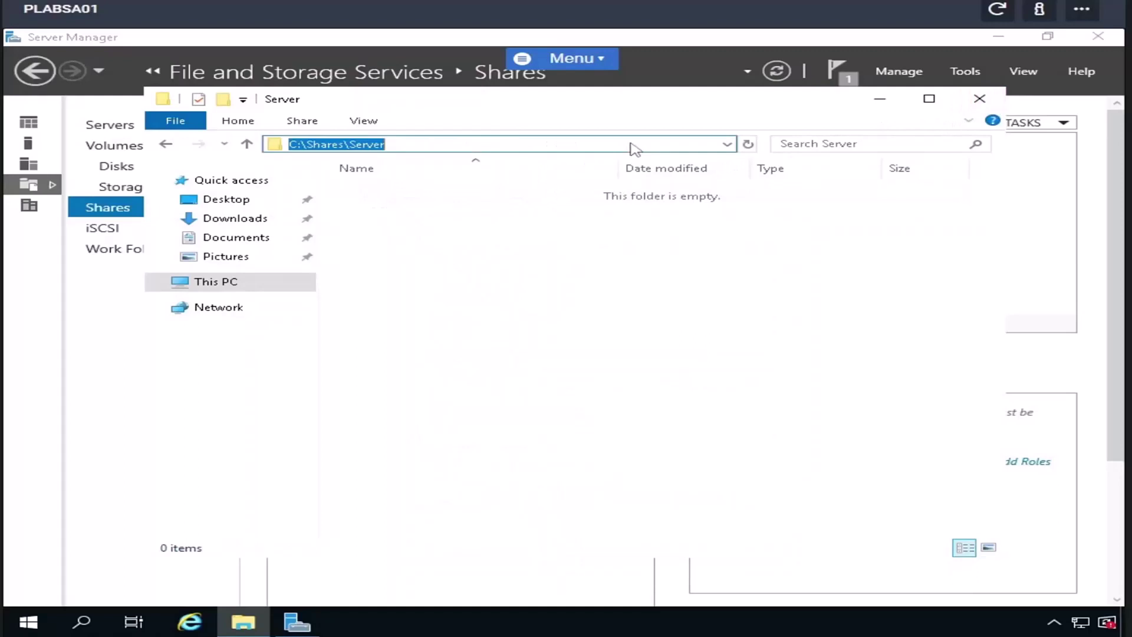
{"action": "key", "text": "BackSpace"}
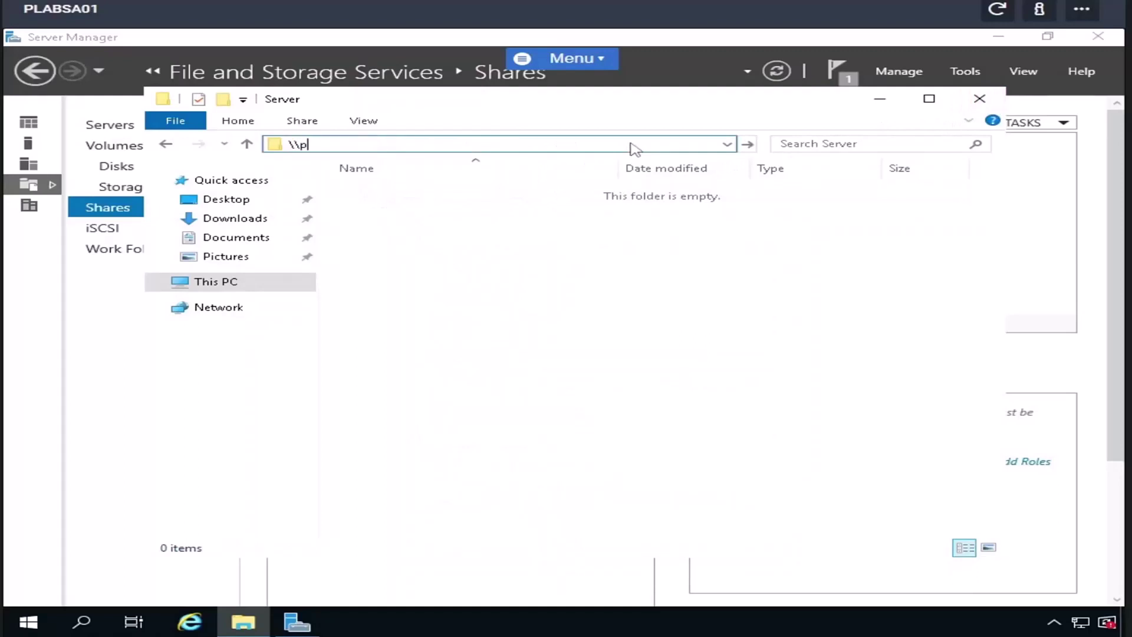
- Check that \\plabsa01\ lists the Server and Server123 shares, then close File Explorer
{"action": "type", "text": "\\plabsa01\\"}
{"action": "key", "text": "Return"}
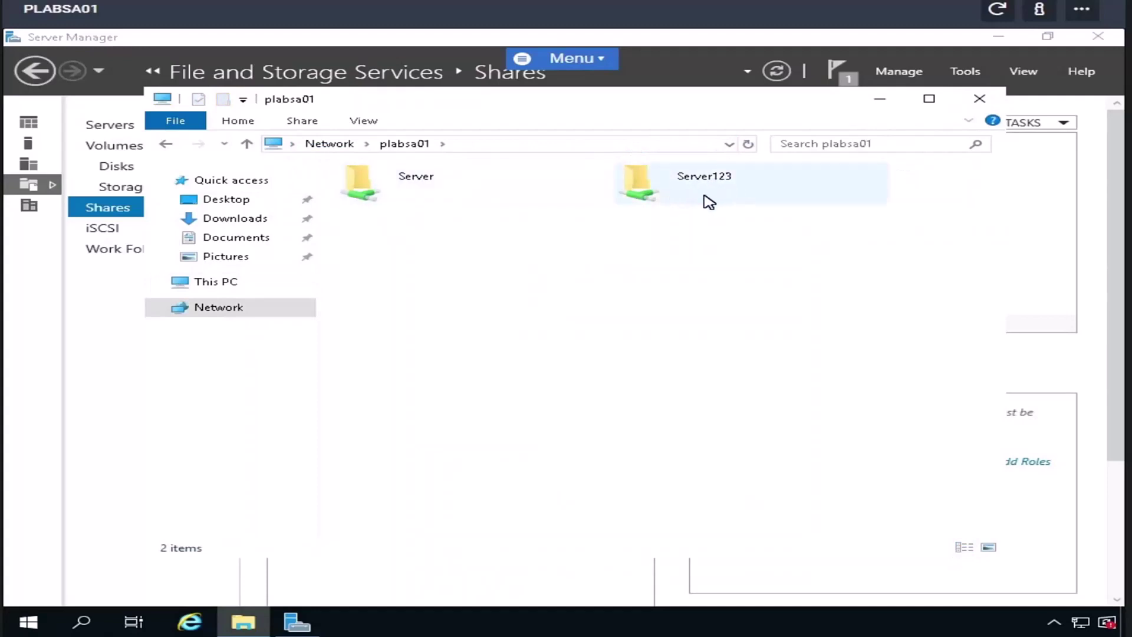
{"action": "left_click", "coordinate": [980, 99]}
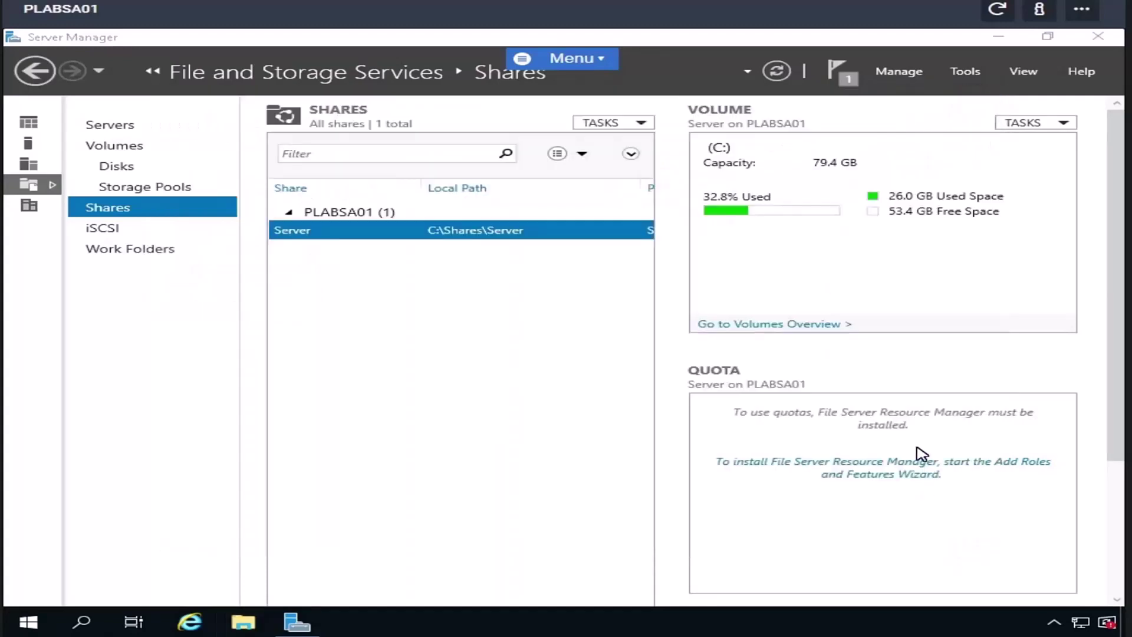
- Refresh Server Manager's share list, then switch to the Work Folders page
{"action": "left_click", "coordinate": [778, 72]}
{"action": "left_click", "coordinate": [777, 72]}
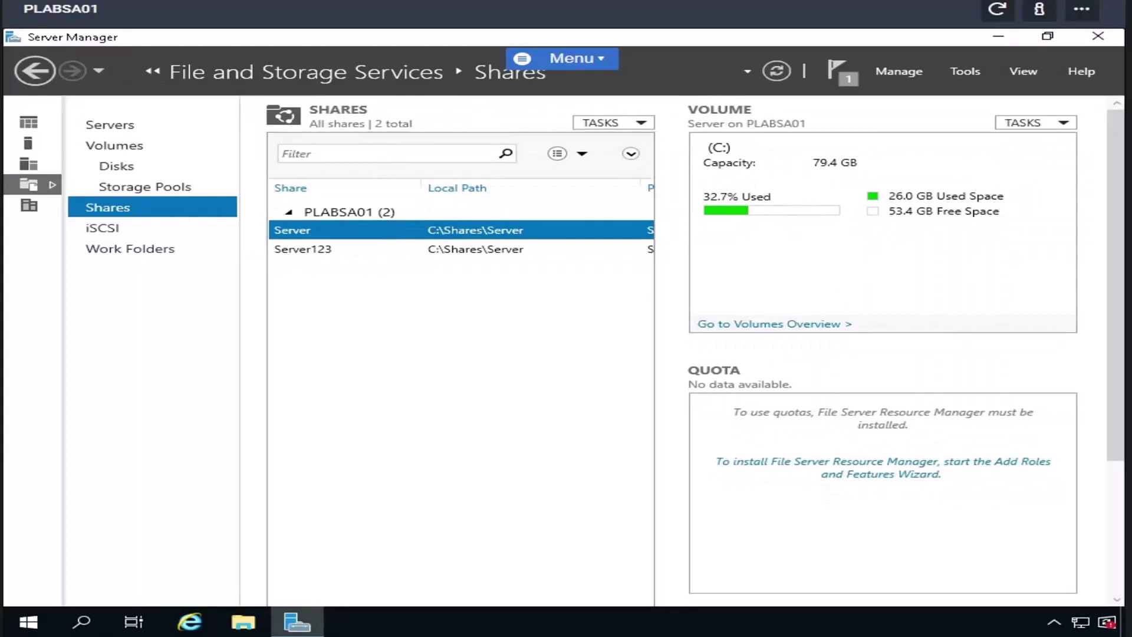
{"action": "left_click", "coordinate": [92, 249]}
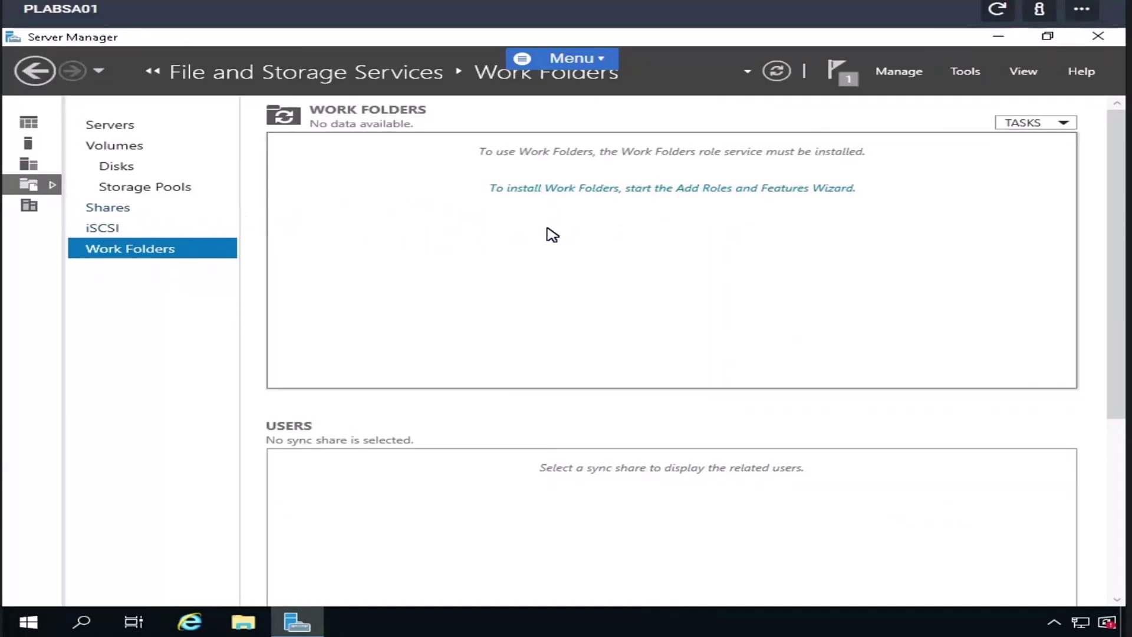
- Check the Work Folders tasks, return to Shares, and select the Server123 share
{"action": "left_click", "coordinate": [1013, 125]}
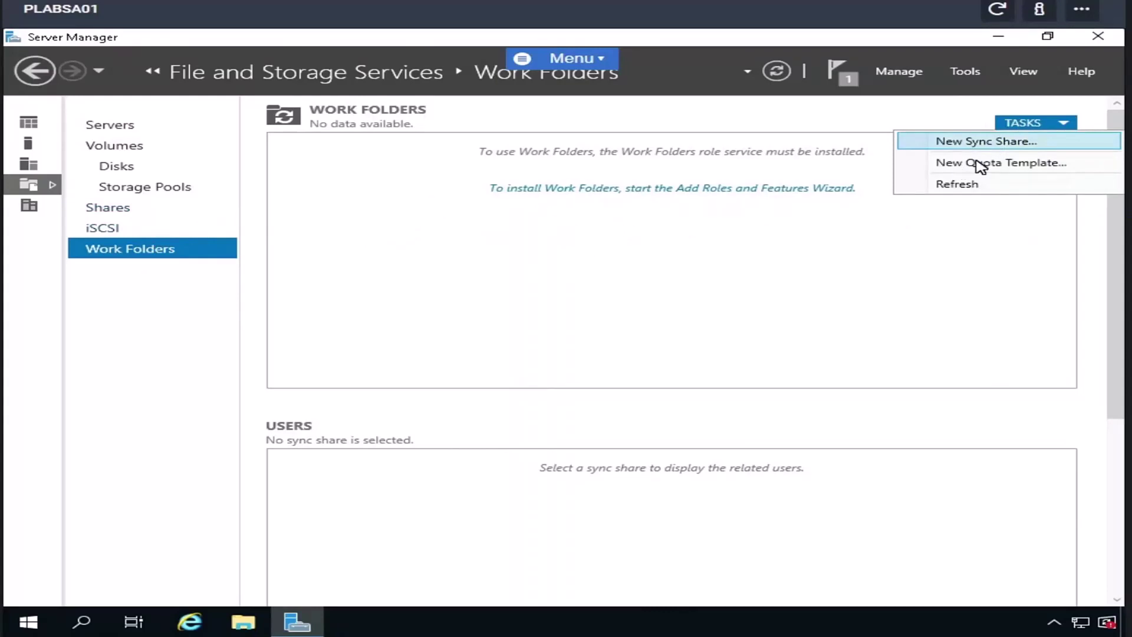
{"action": "left_click", "coordinate": [156, 229]}
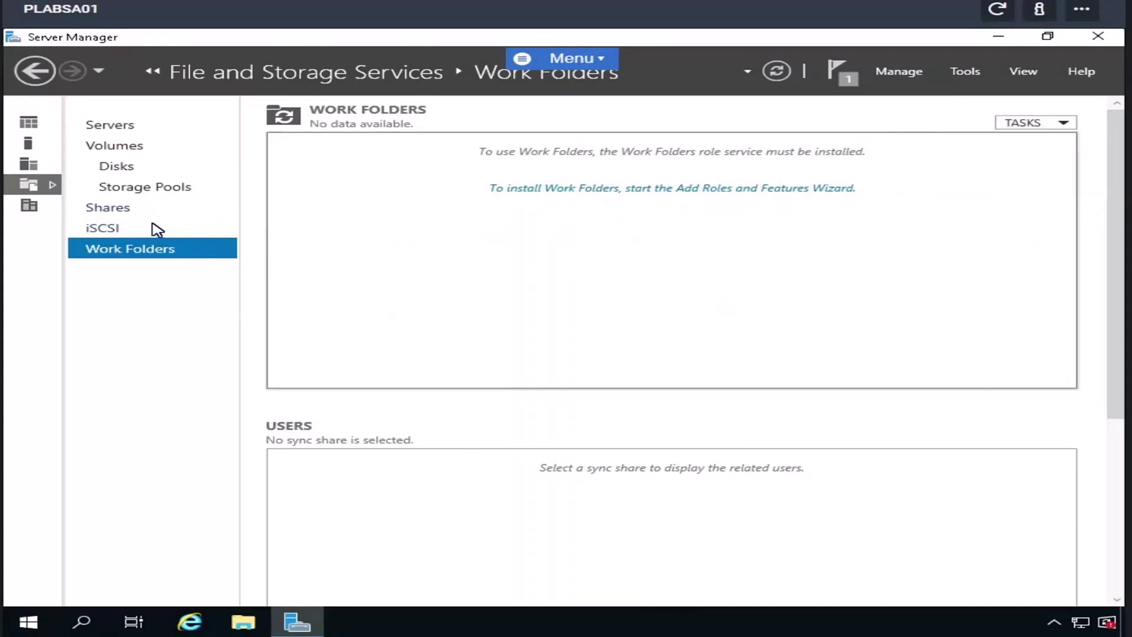
{"action": "left_click", "coordinate": [108, 210]}
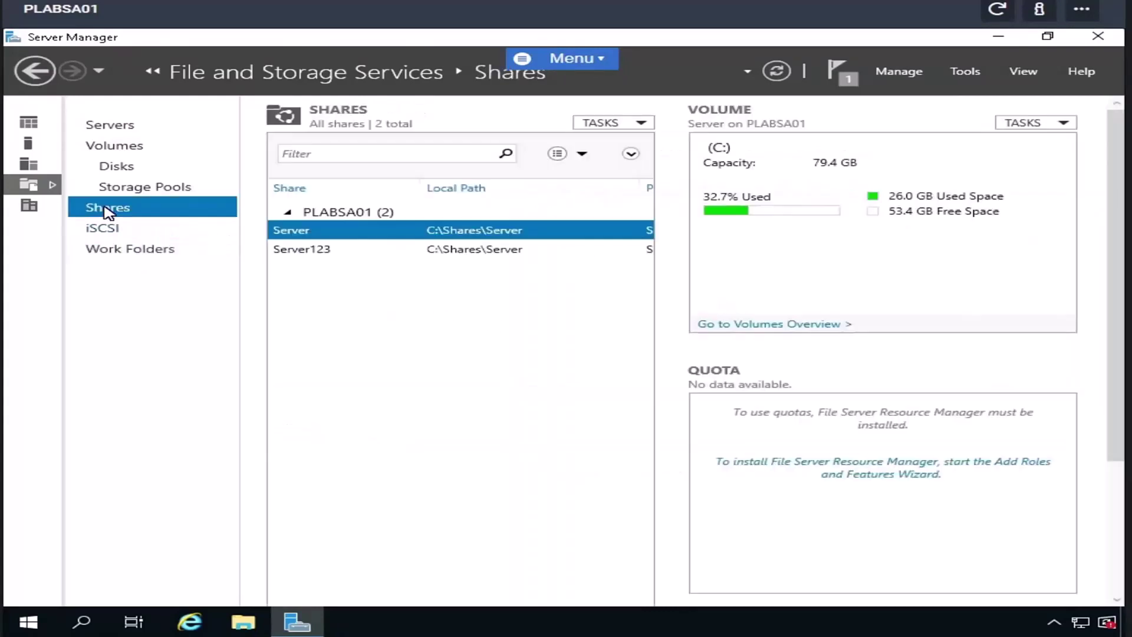
{"action": "left_click", "coordinate": [316, 254]}
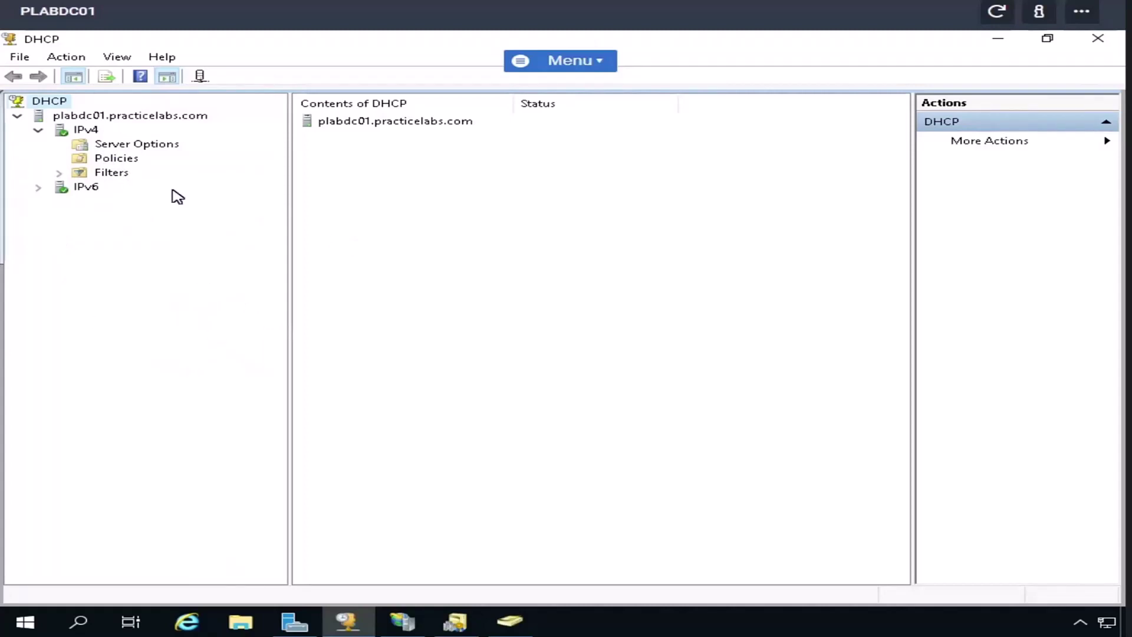
- Open the IPv4 Policies list and start a New Policy, then cancel the wizard
{"action": "right_click", "coordinate": [86, 131]}
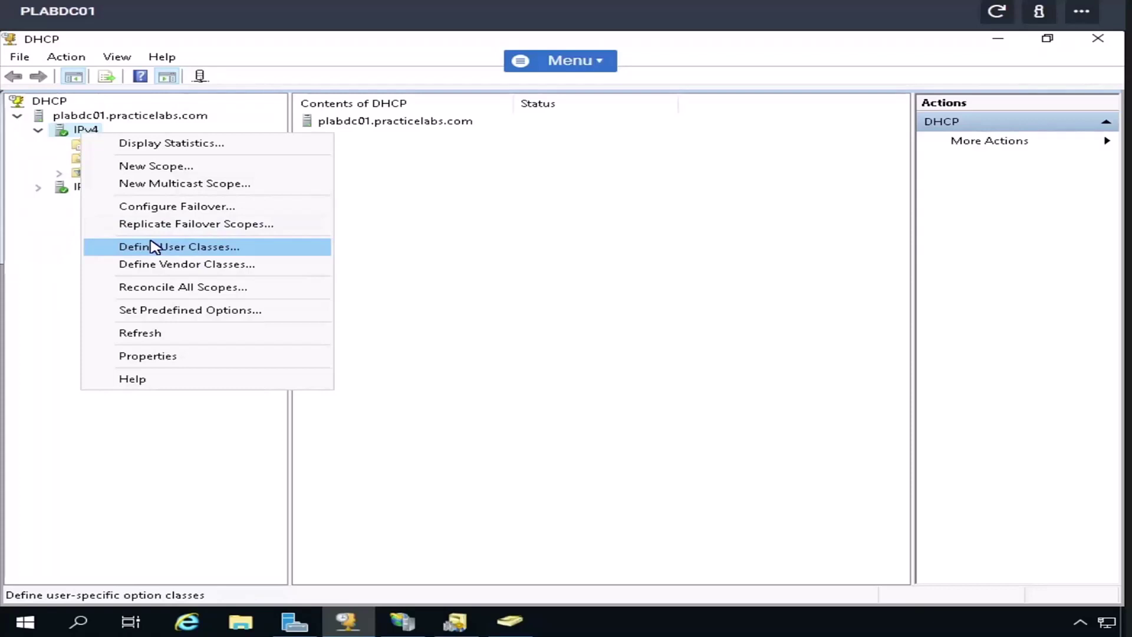
{"action": "left_click", "coordinate": [391, 222]}
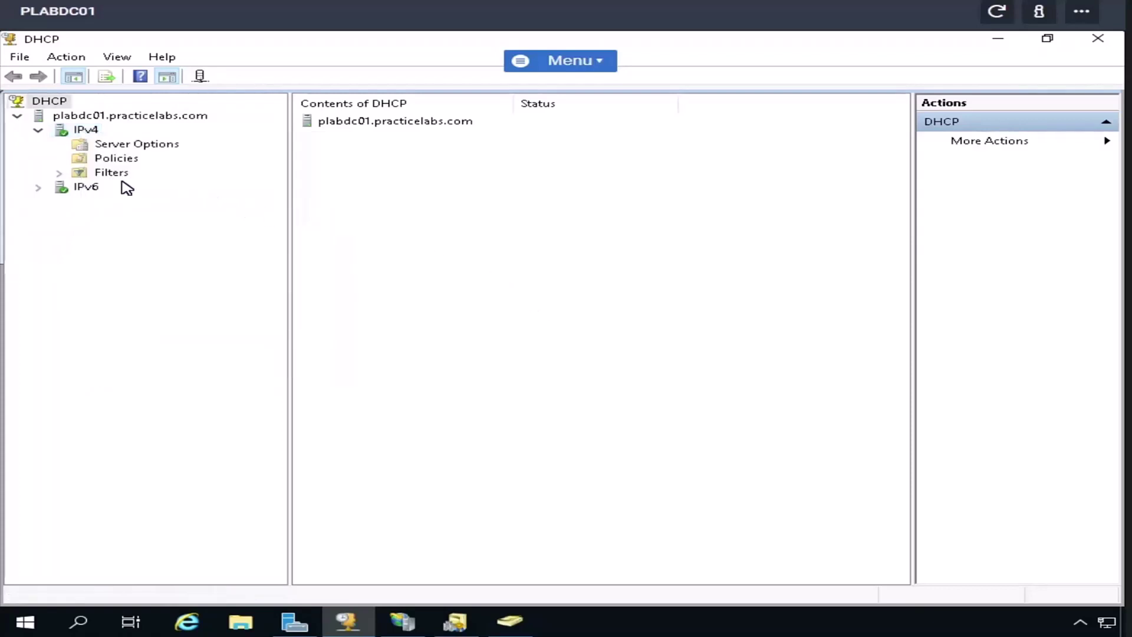
{"action": "right_click", "coordinate": [115, 160]}
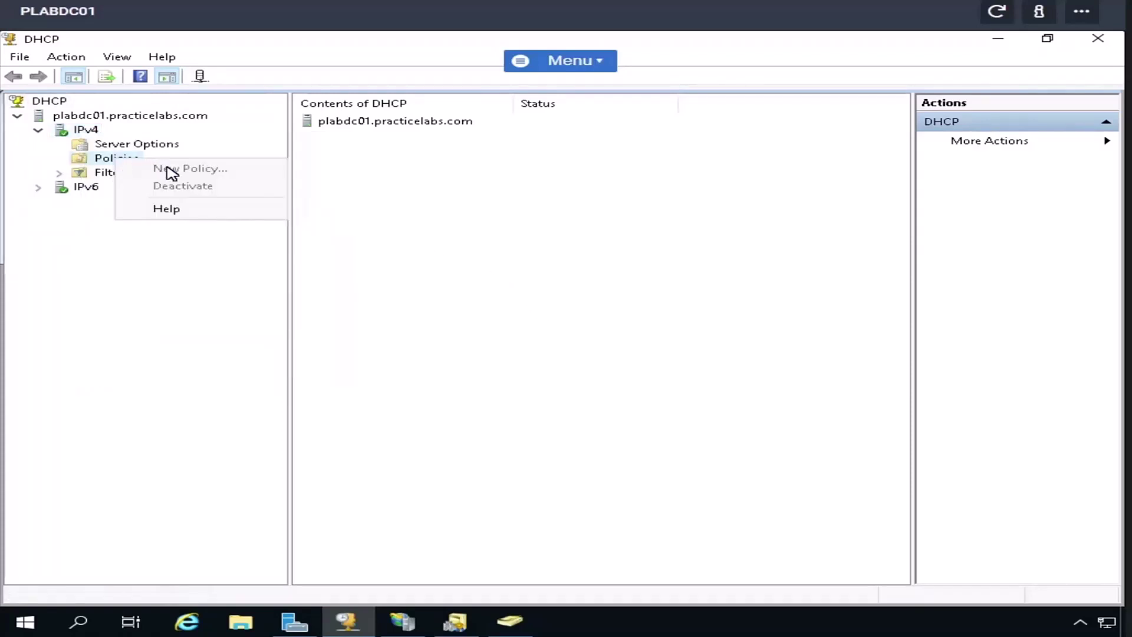
{"action": "left_click", "coordinate": [98, 165]}
{"action": "left_click", "coordinate": [100, 166]}
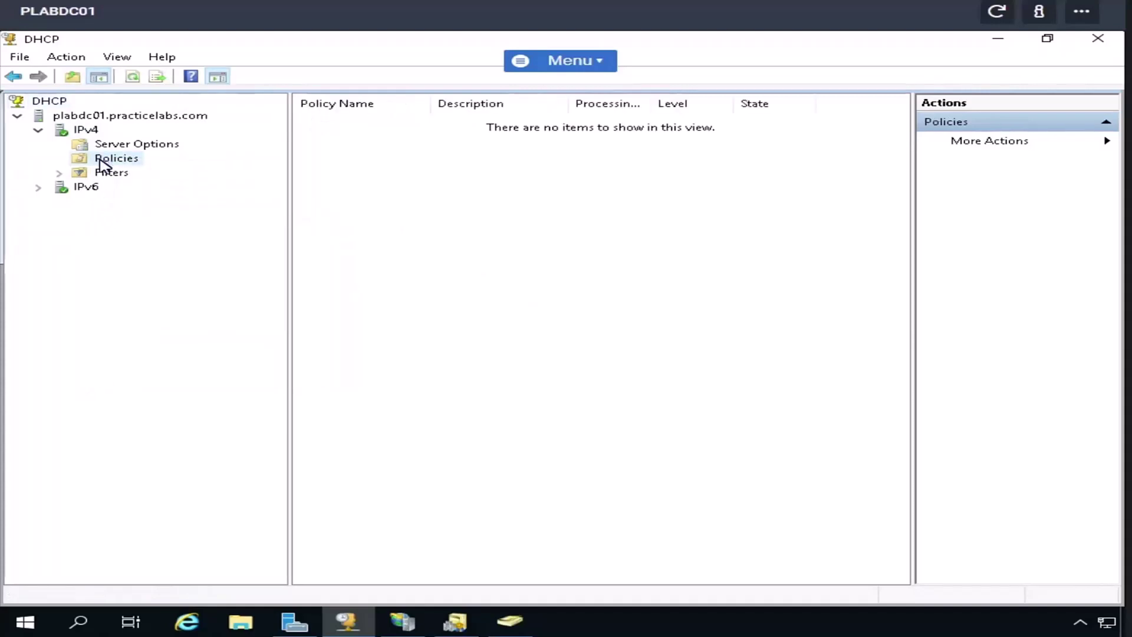
{"action": "right_click", "coordinate": [100, 160]}
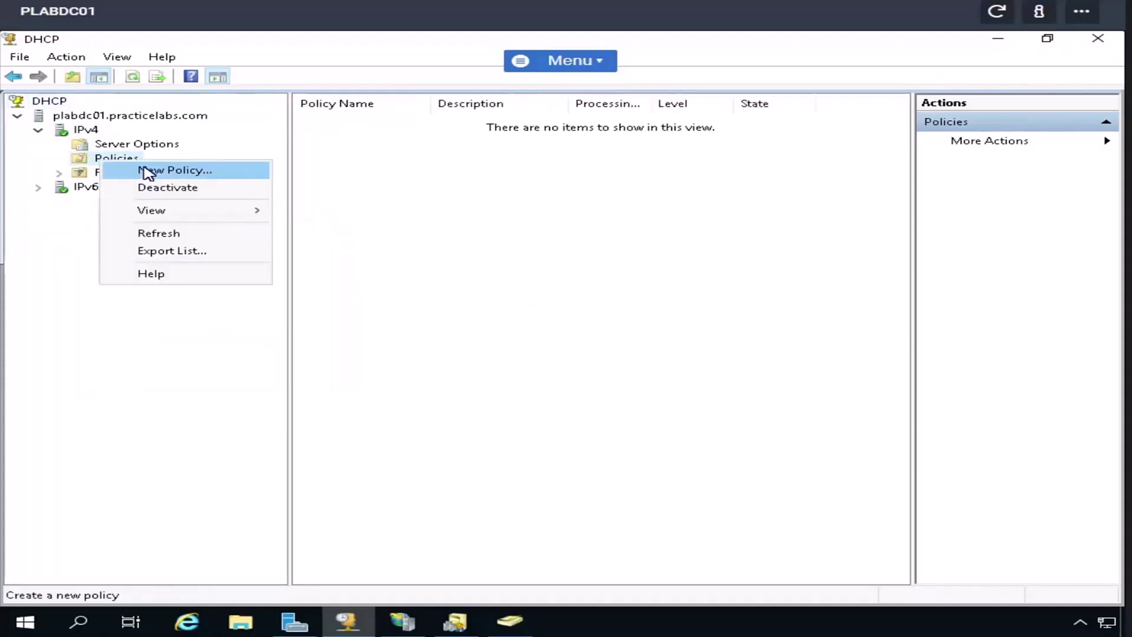
{"action": "left_click", "coordinate": [148, 172]}
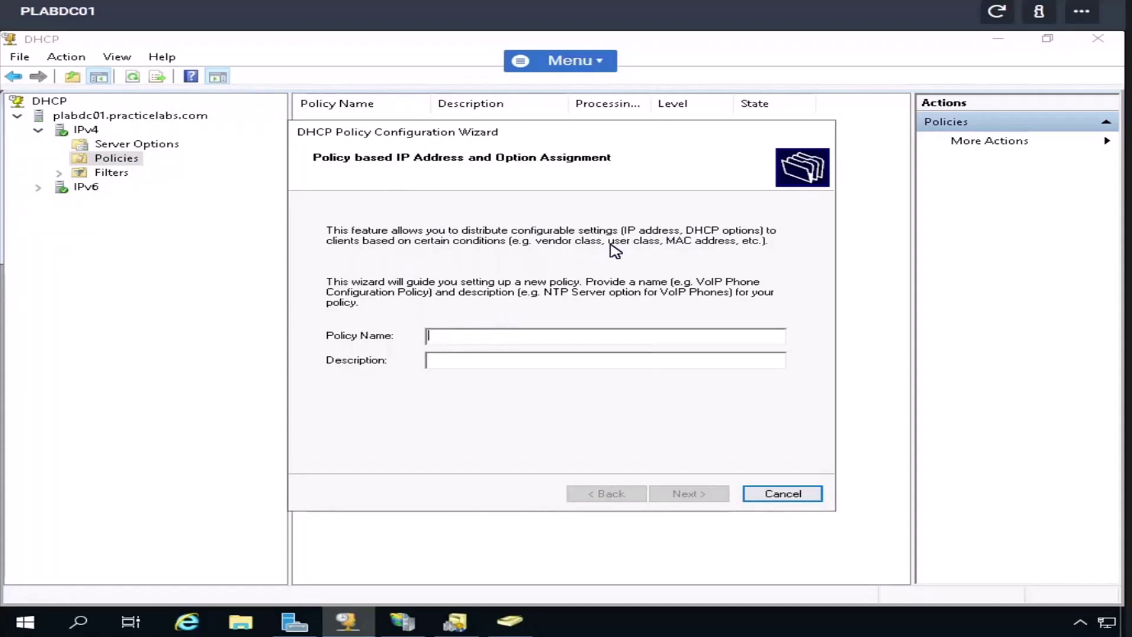
{"action": "left_click", "coordinate": [806, 496]}
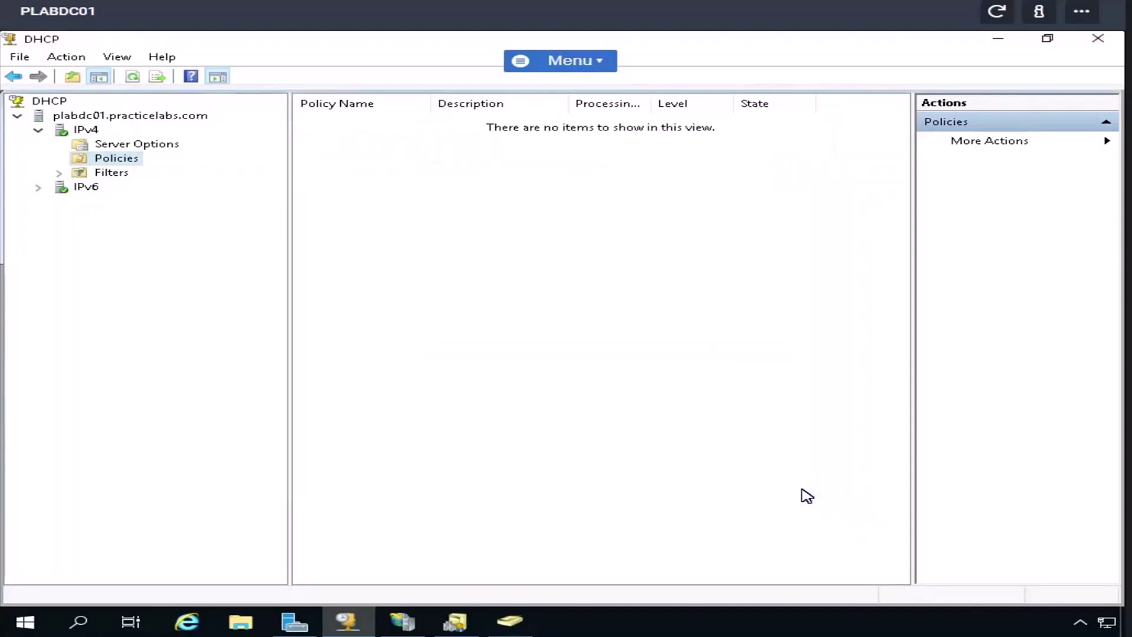
- Switch to IIS Manager showing the PLABDC01 Home page
{"action": "left_click", "coordinate": [401, 627]}
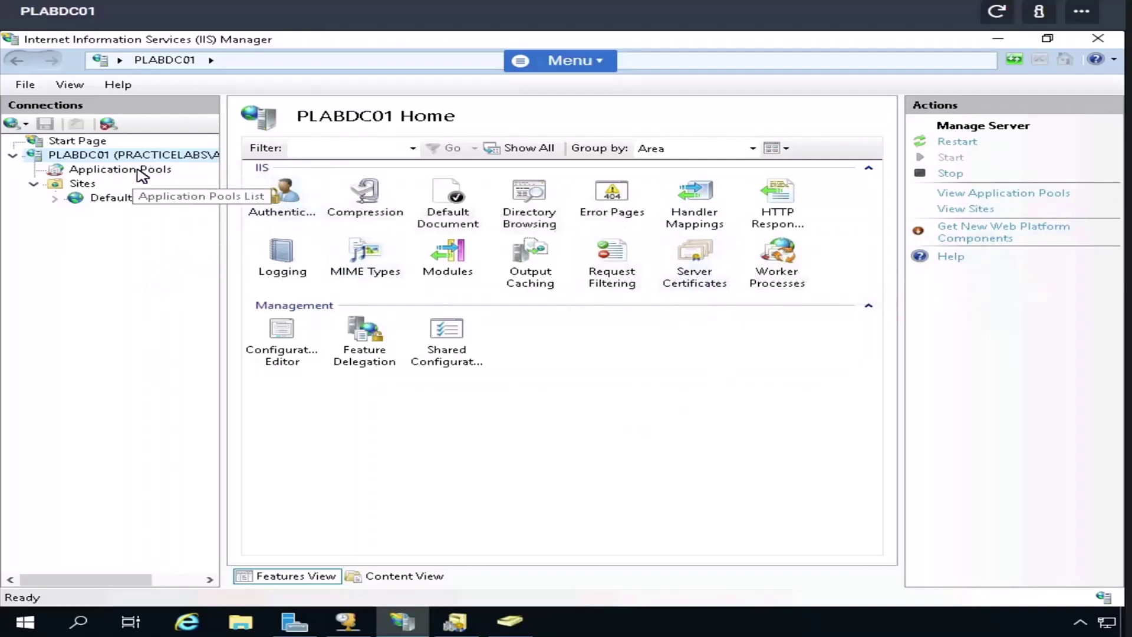
- Check Default Web Site's port 80 binding and localhost welcome page, then close the browser
{"action": "left_click", "coordinate": [145, 199]}
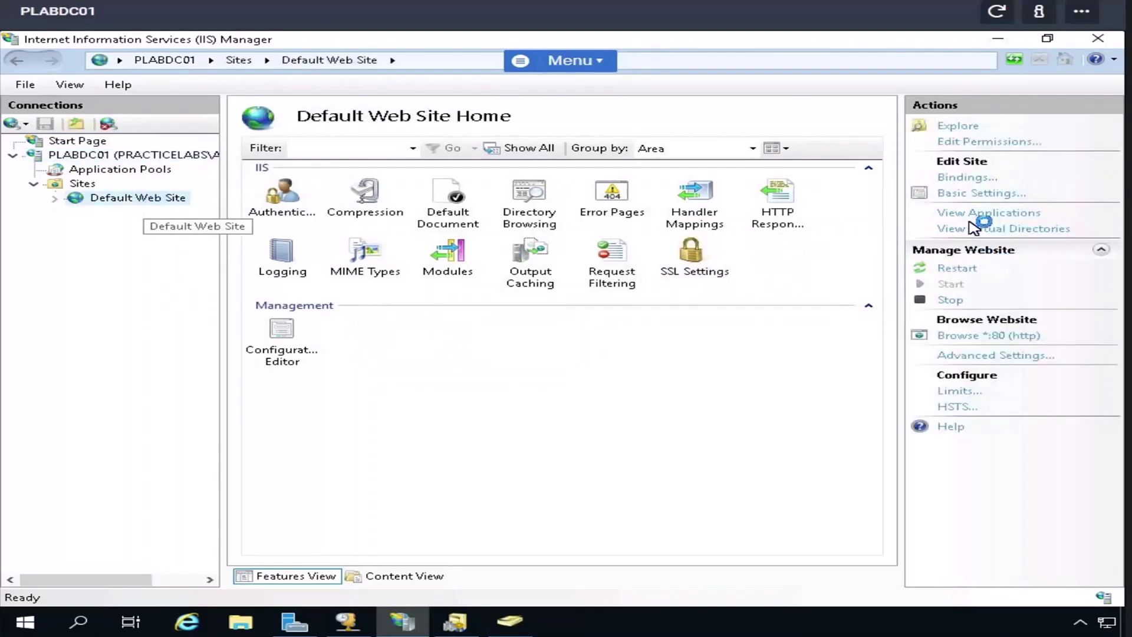
{"action": "left_click", "coordinate": [968, 178]}
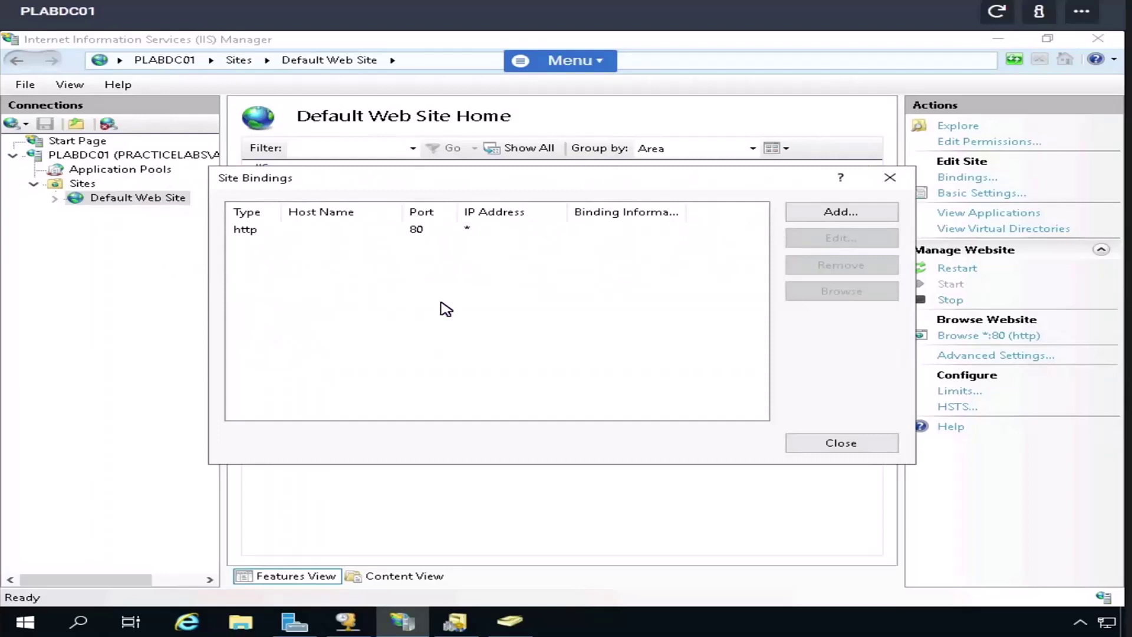
{"action": "left_click", "coordinate": [826, 447]}
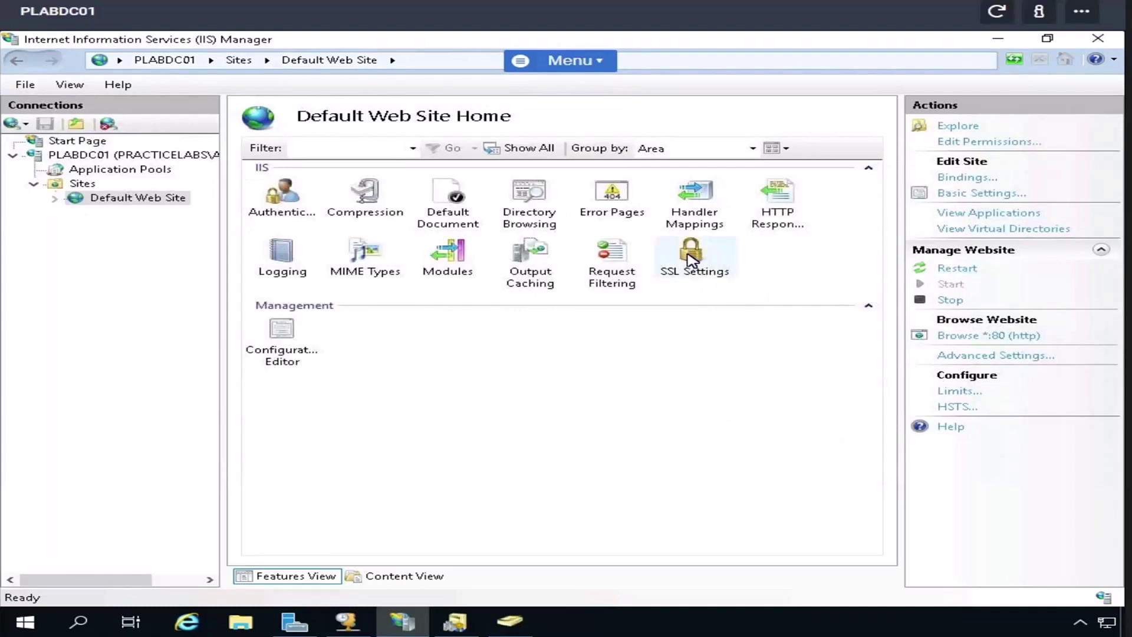
{"action": "left_click", "coordinate": [981, 336]}
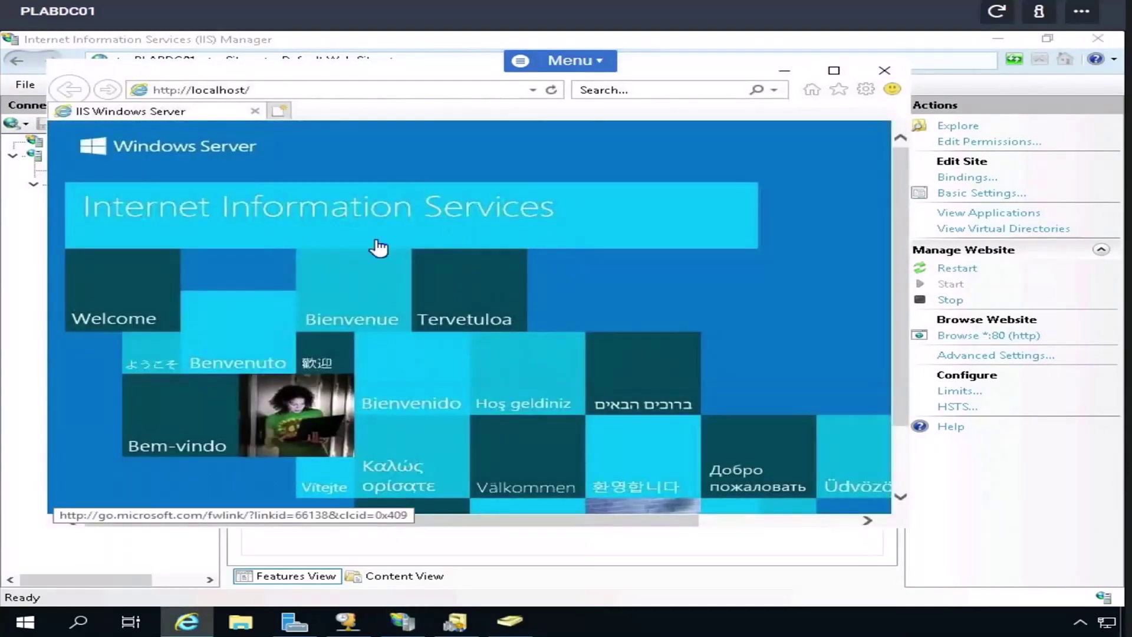
{"action": "left_click", "coordinate": [884, 72]}
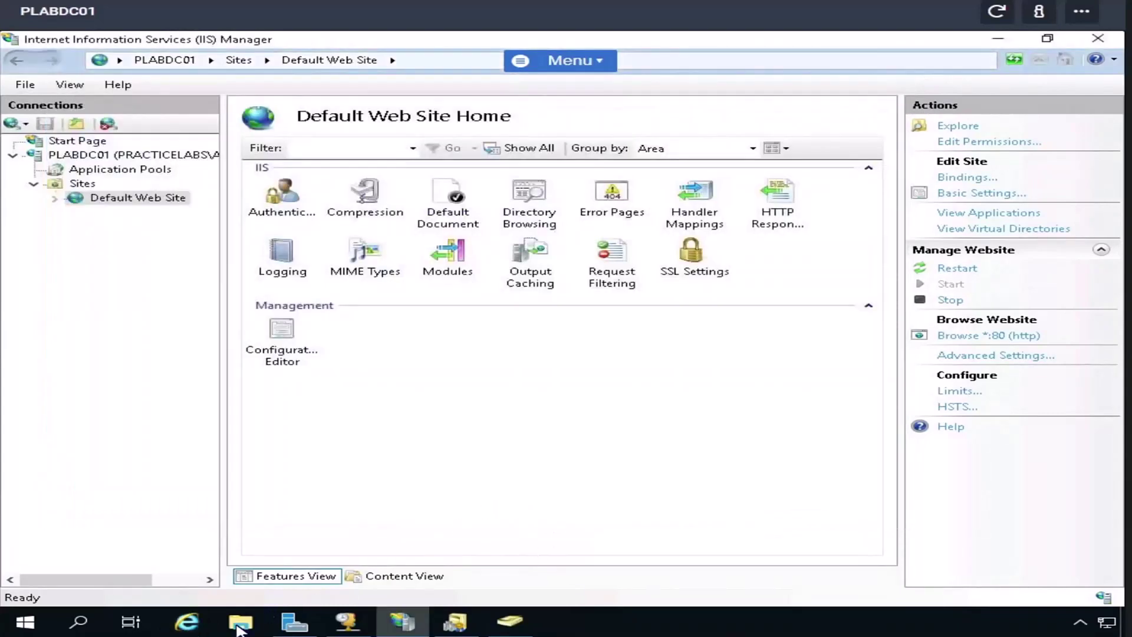
{"action": "left_click", "coordinate": [240, 623]}
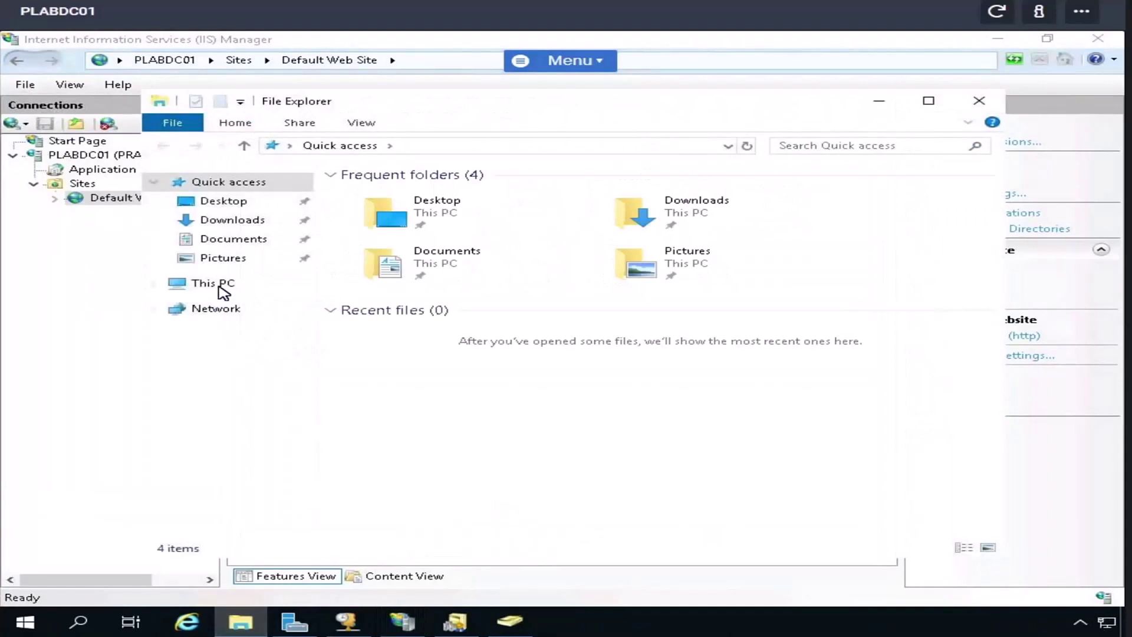
{"action": "left_click", "coordinate": [221, 288]}
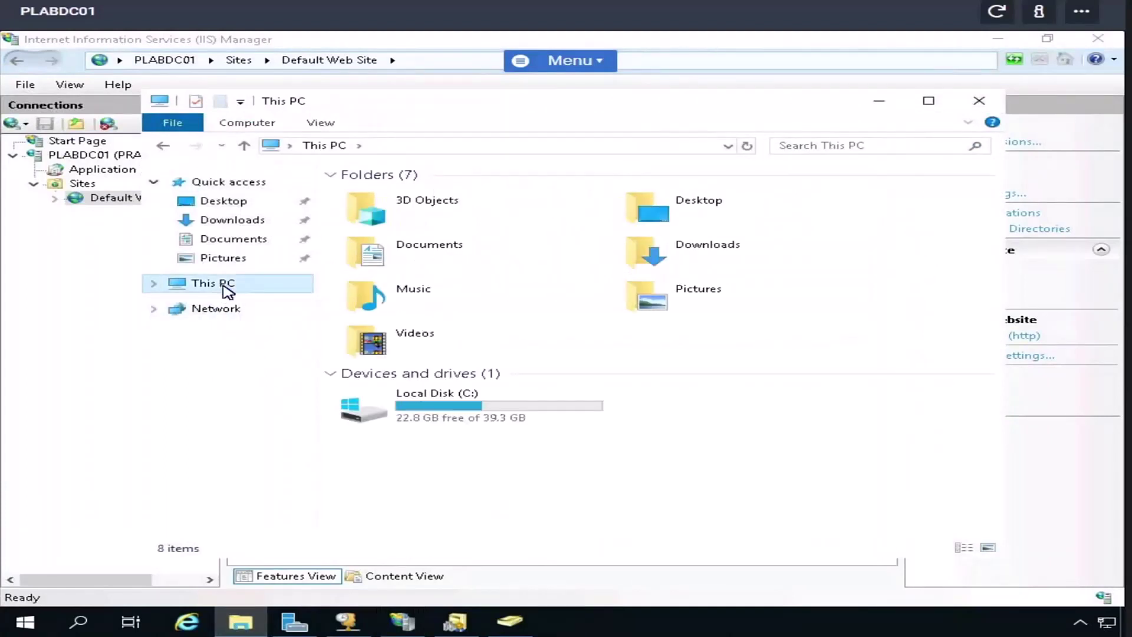
{"action": "double_click", "coordinate": [433, 408]}
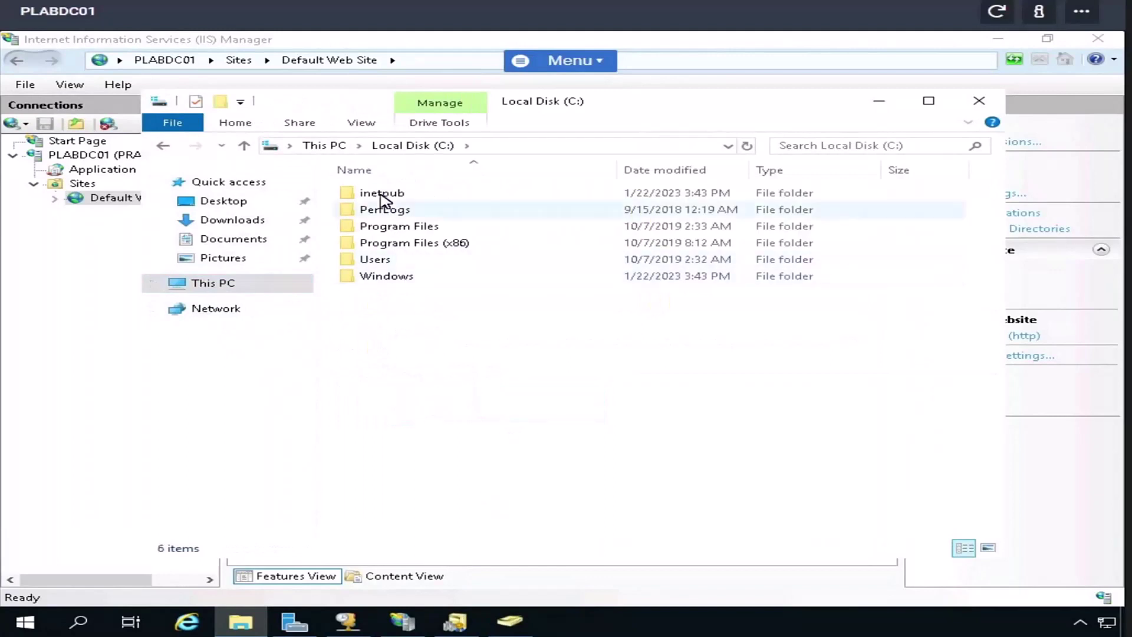
{"action": "left_click", "coordinate": [382, 198]}
{"action": "double_click", "coordinate": [381, 198]}
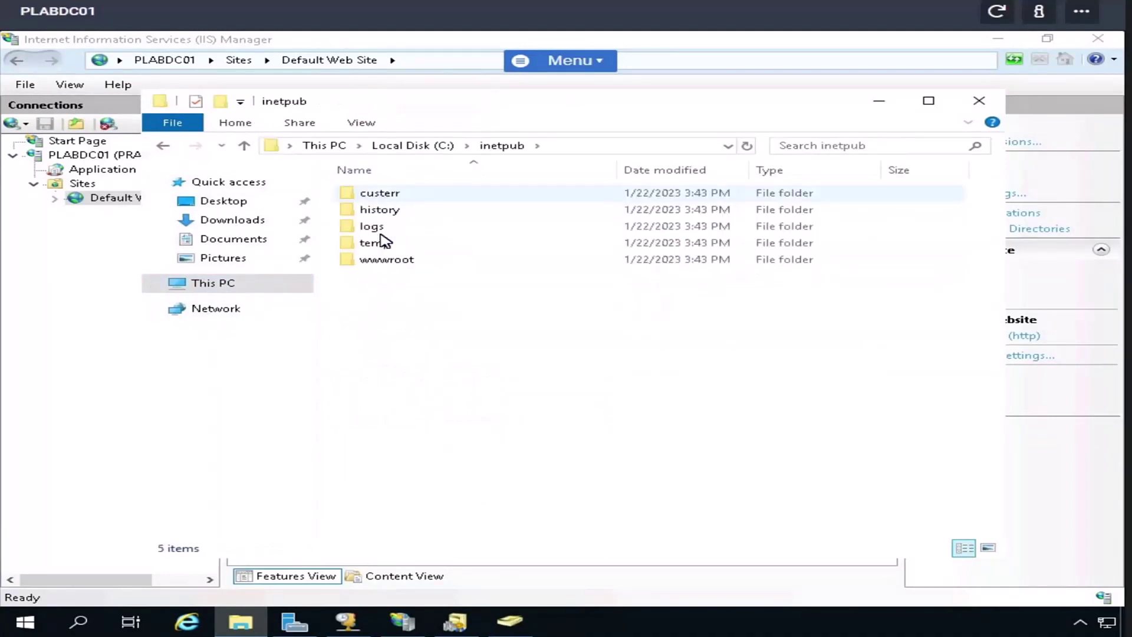
{"action": "double_click", "coordinate": [382, 270]}
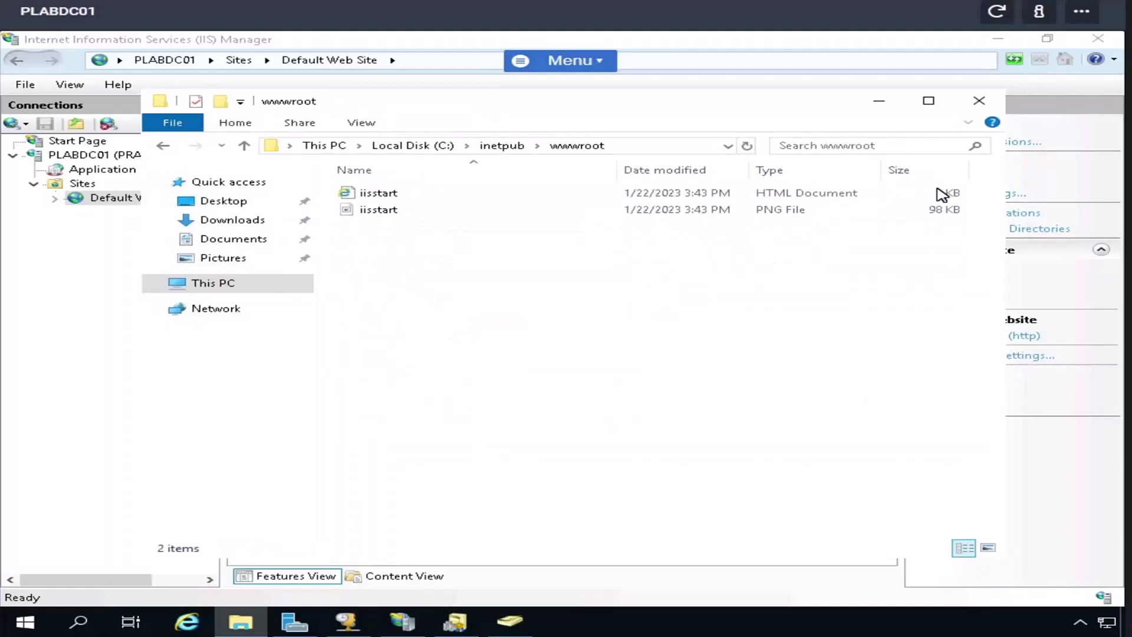
{"action": "left_click", "coordinate": [978, 106]}
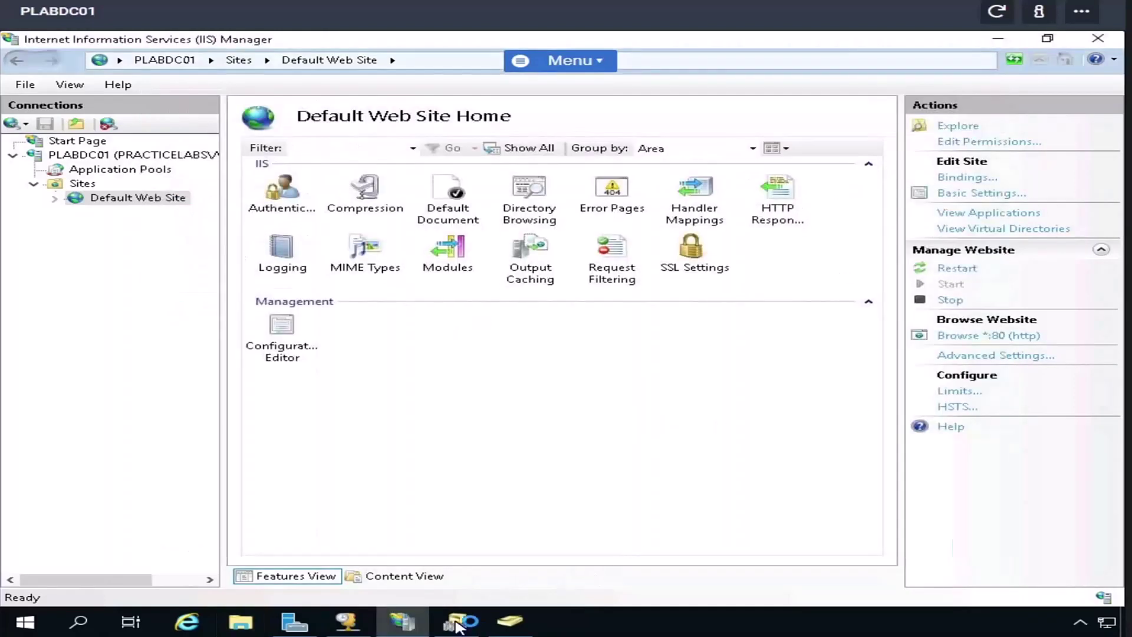
- Switch to Active Directory Domains and Trusts showing PRACTICELABS.COM
{"action": "left_click", "coordinate": [459, 624]}
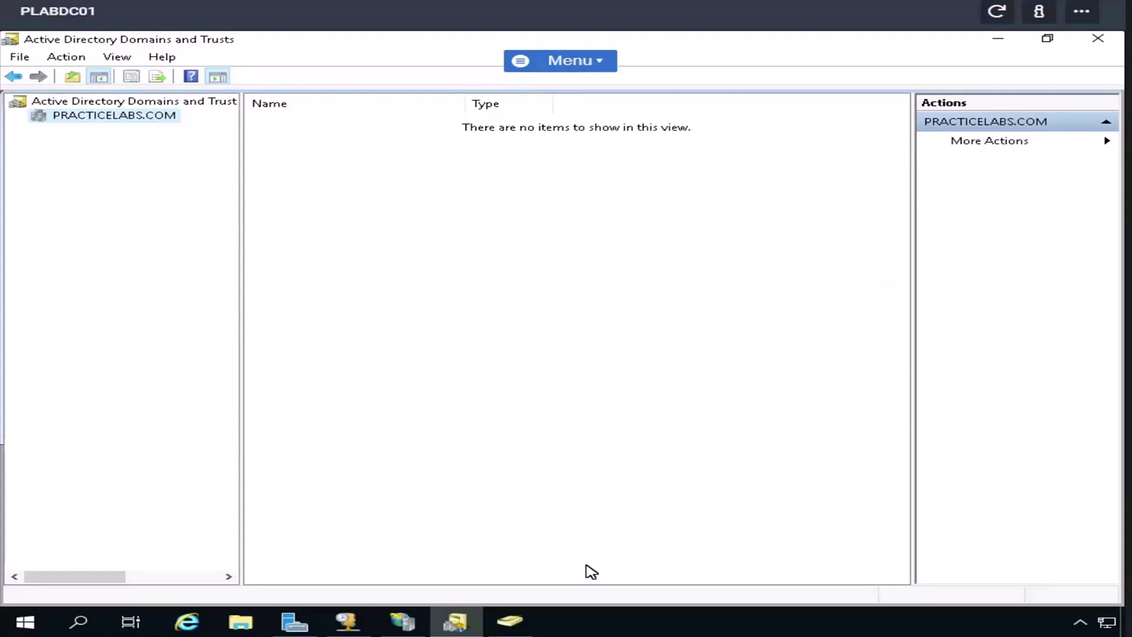
- Switch to Active Directory Users and Computers with the PRACTICELABS.COM tree expanded
{"action": "left_click", "coordinate": [510, 622]}
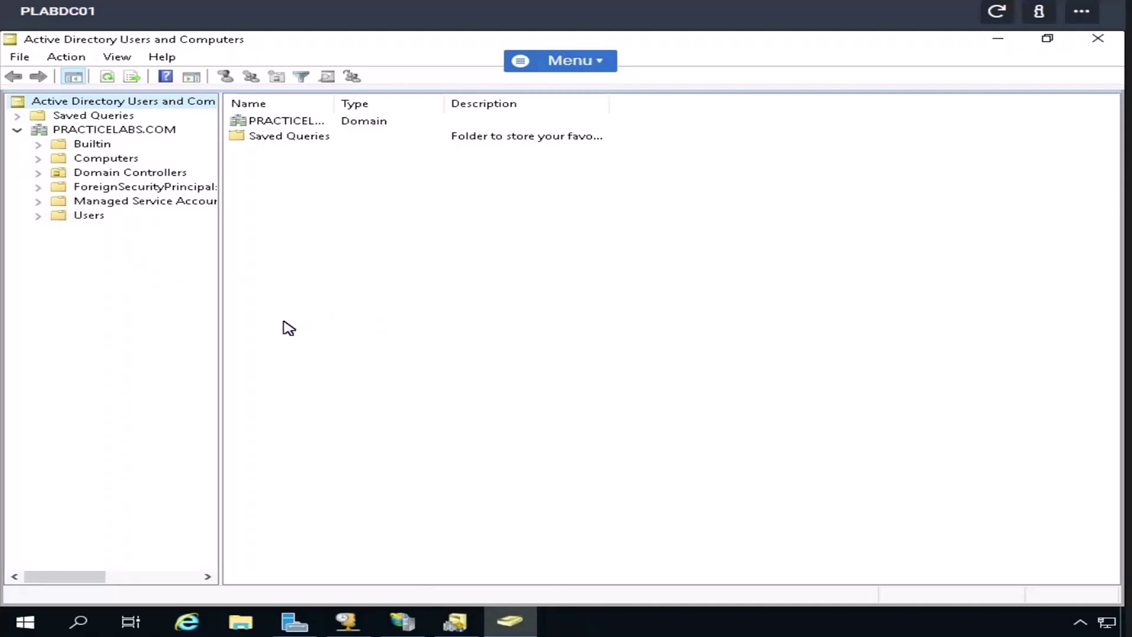
- View the Users container, then list PLABDM01 and PLABWIN10 in the Computers container
{"action": "left_click", "coordinate": [91, 217]}
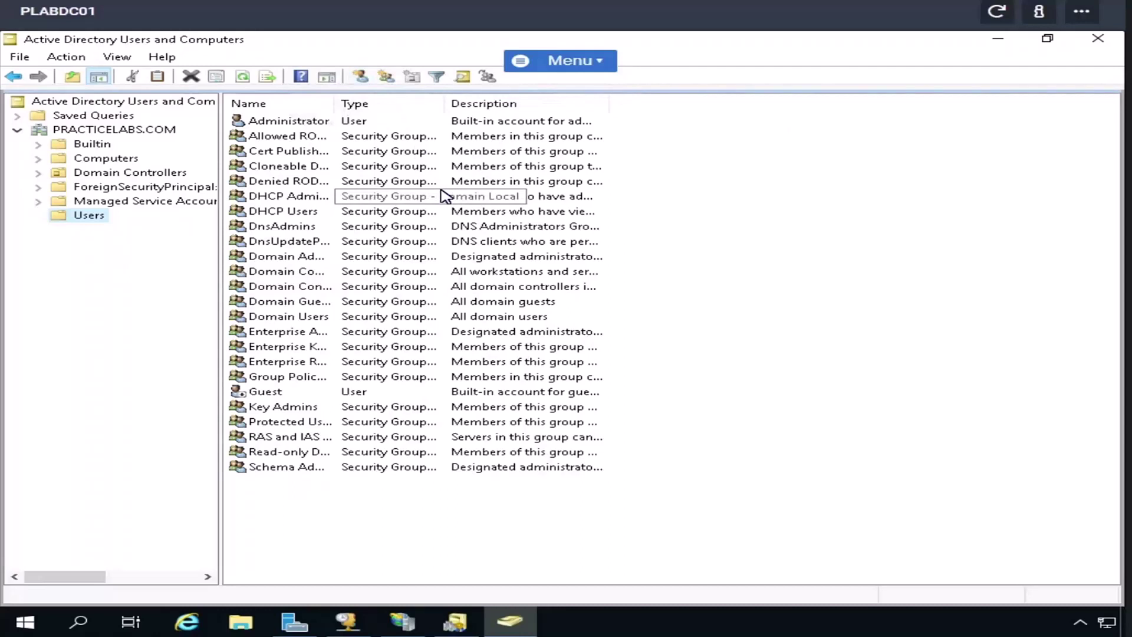
{"action": "left_click", "coordinate": [90, 160]}
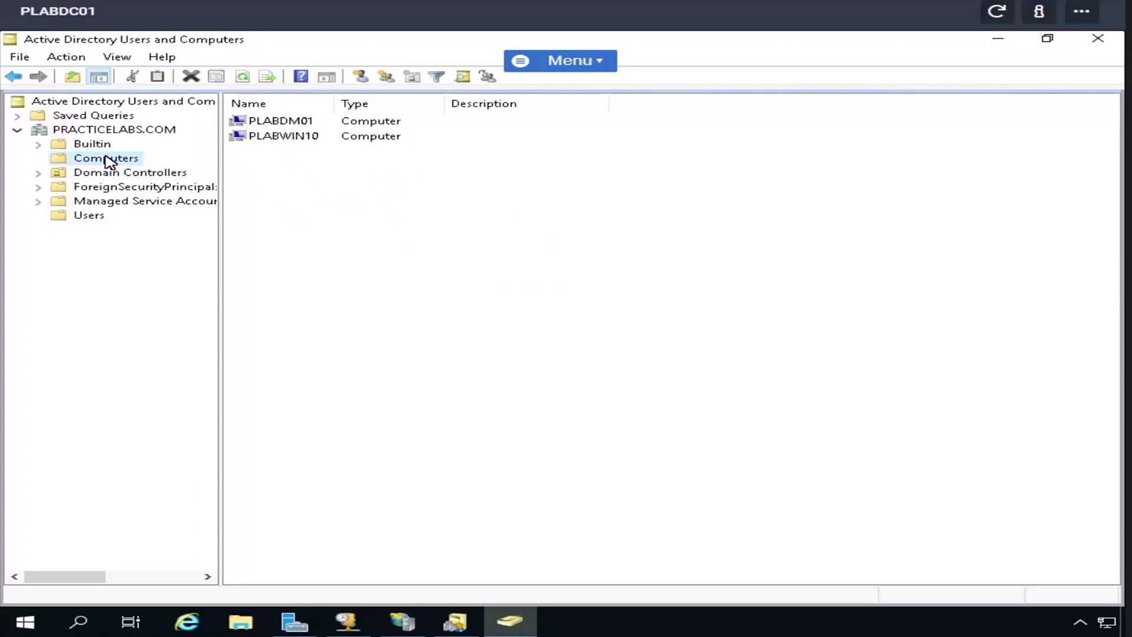
{"action": "right_click", "coordinate": [116, 132]}
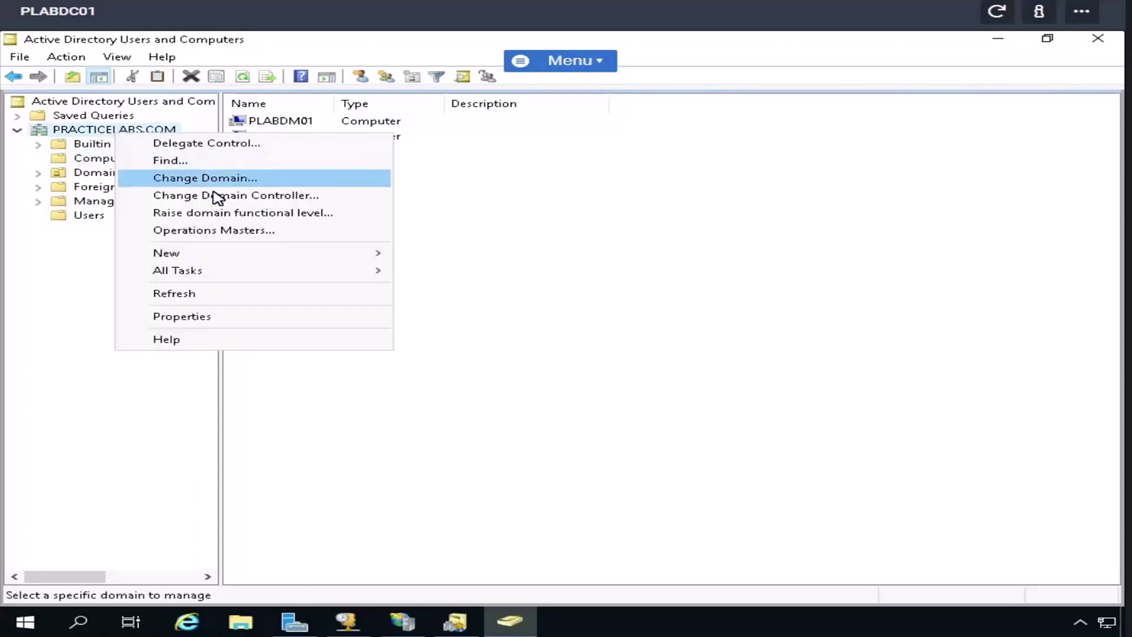
{"action": "left_click", "coordinate": [201, 231]}
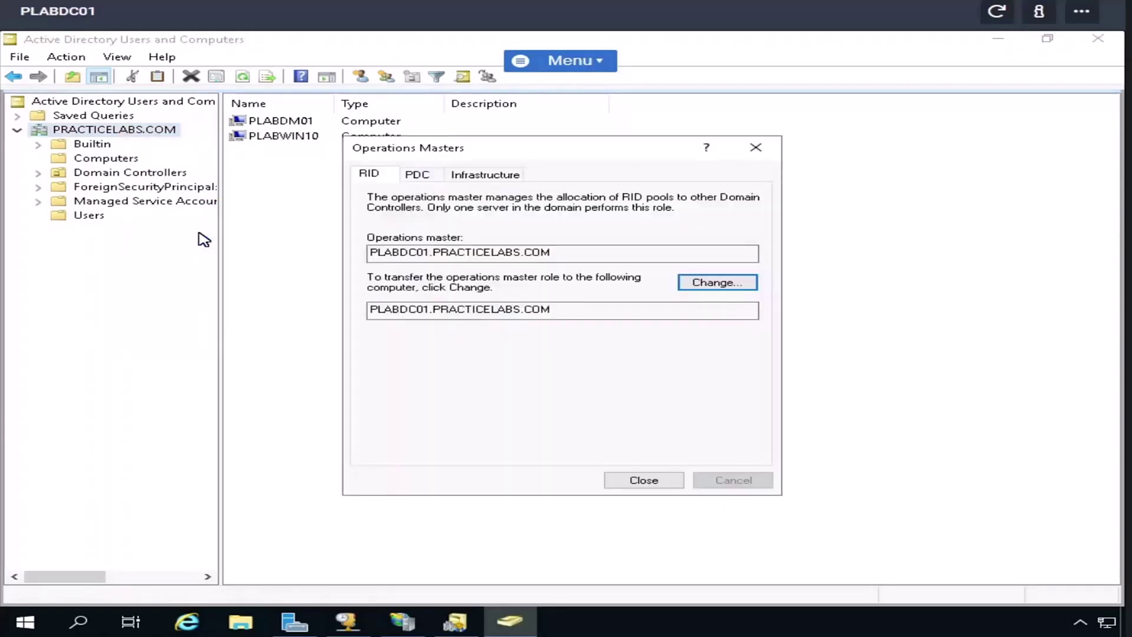
{"action": "left_click", "coordinate": [647, 480]}
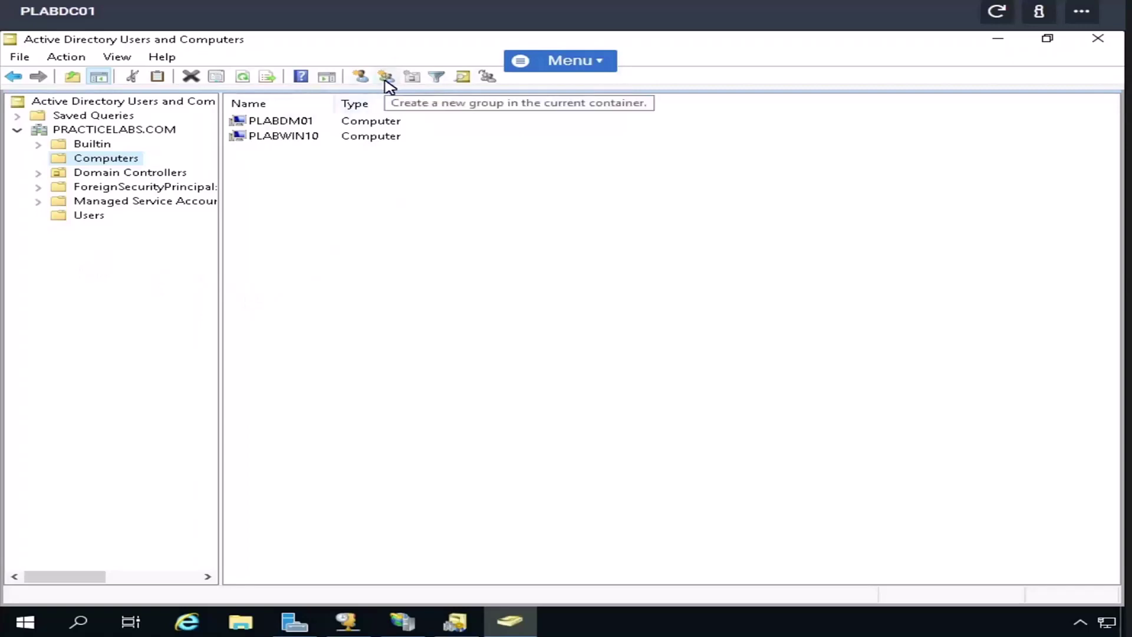
{"action": "left_click", "coordinate": [386, 78]}
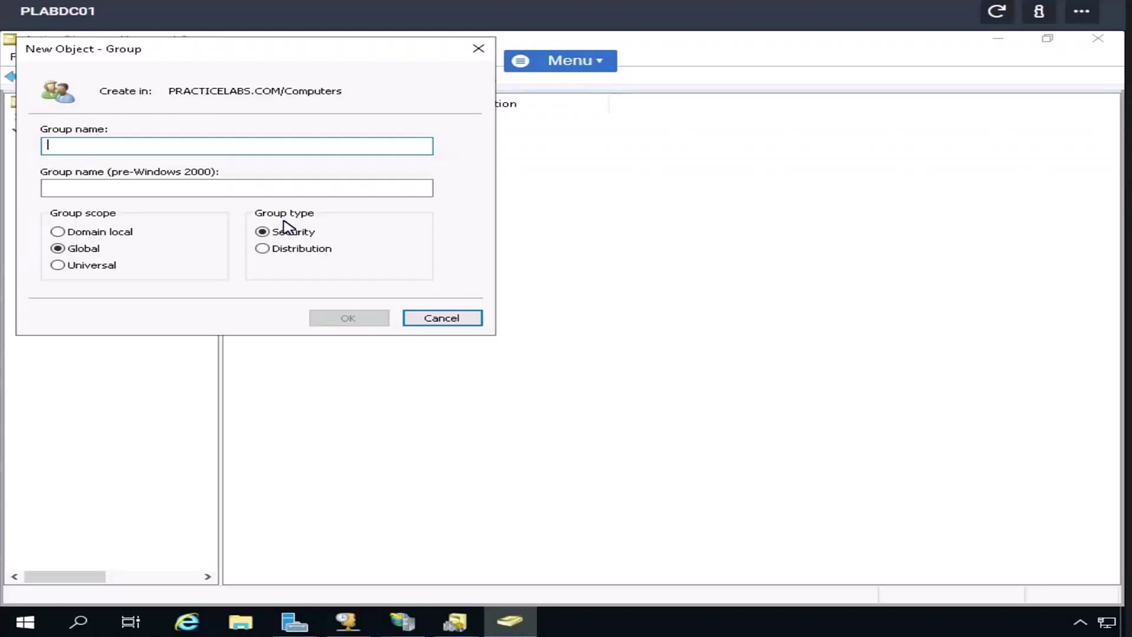
{"action": "left_click", "coordinate": [262, 249]}
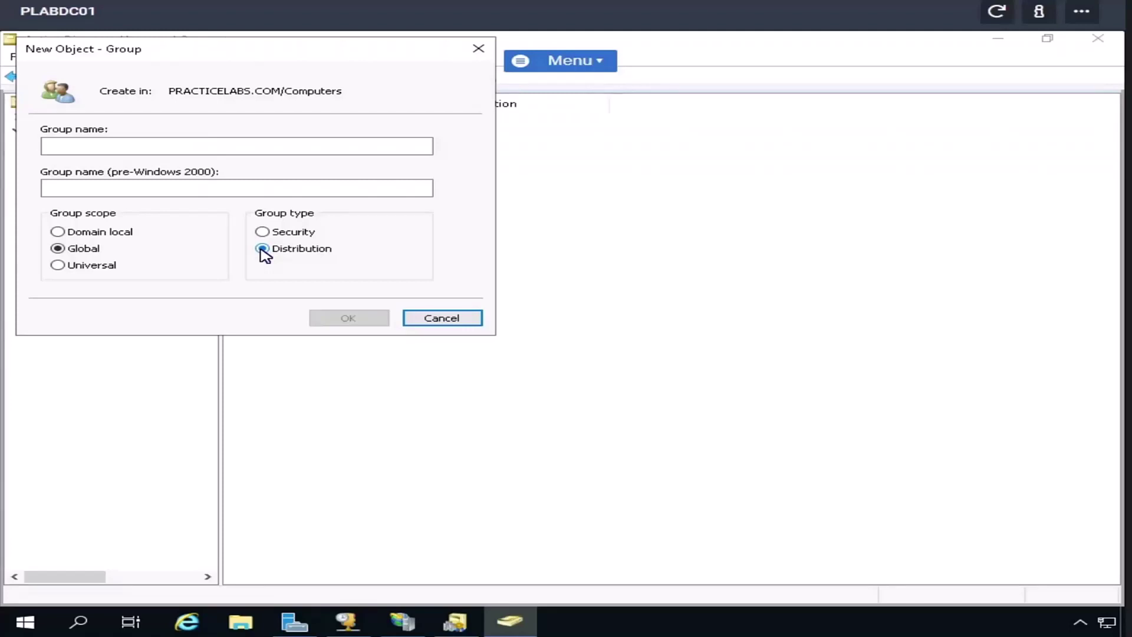
{"action": "left_click", "coordinate": [437, 321]}
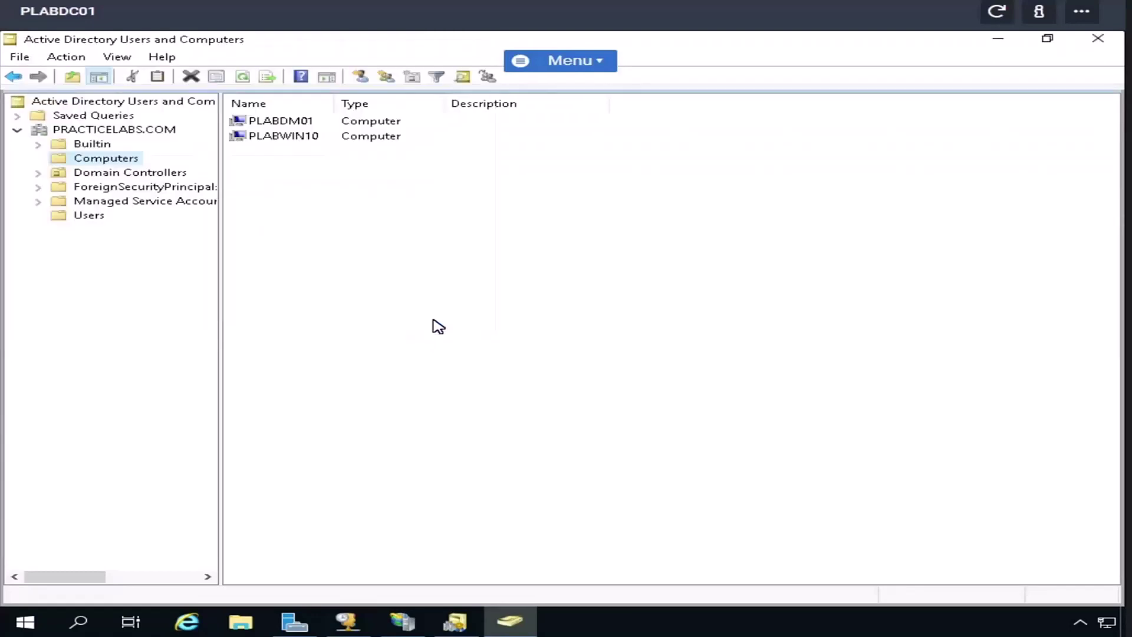